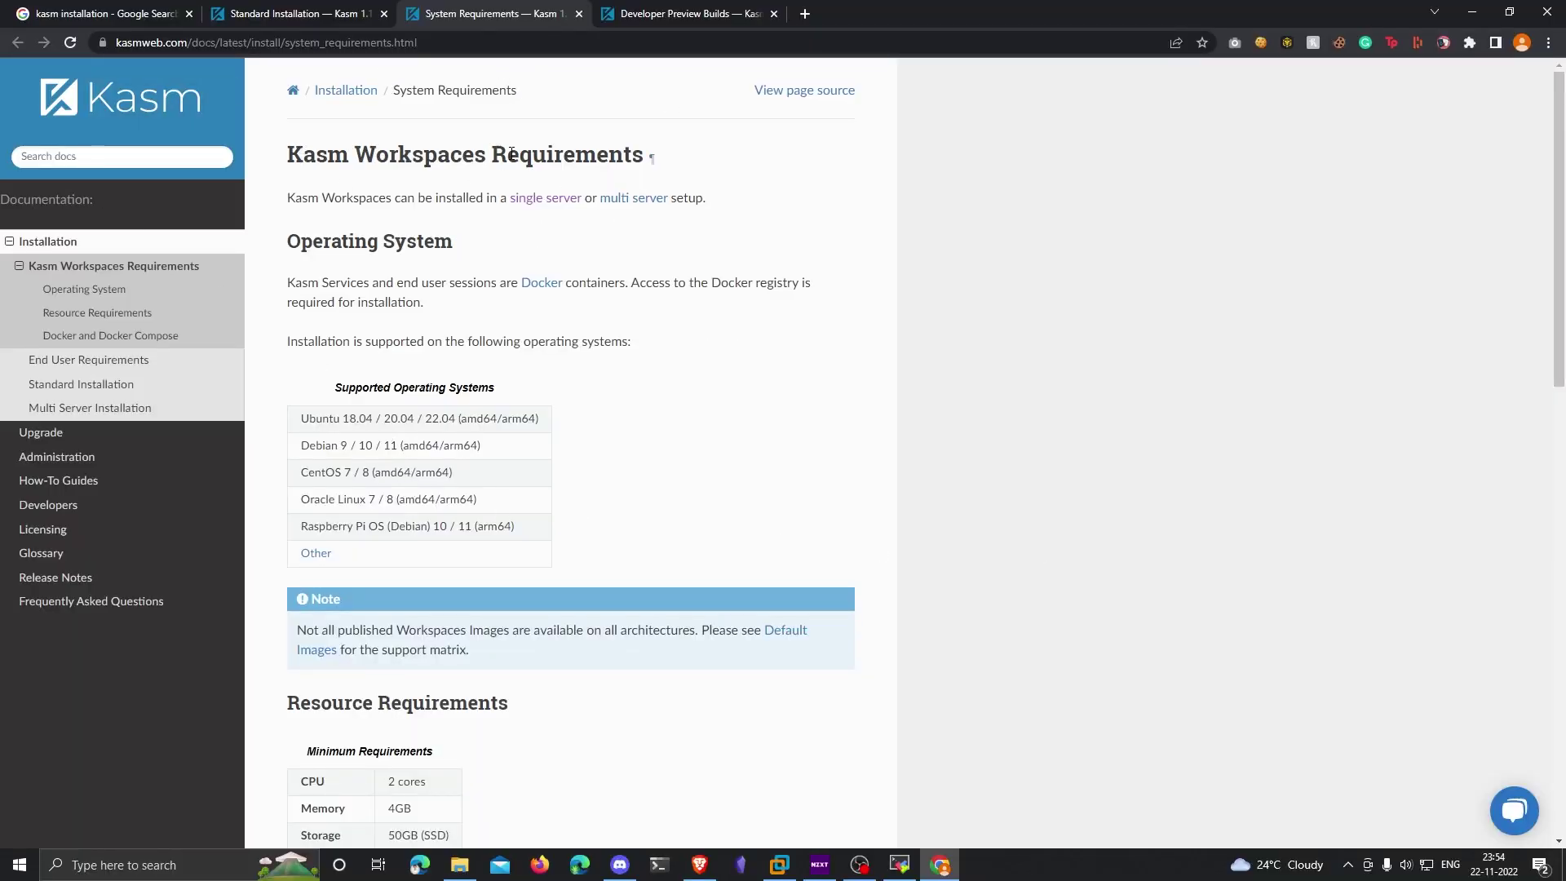
Step: Highlight the Kasm Workspaces Requirements and Minimum Requirements sections, then bring up the EC2 Instances page
triple_click(432, 159)
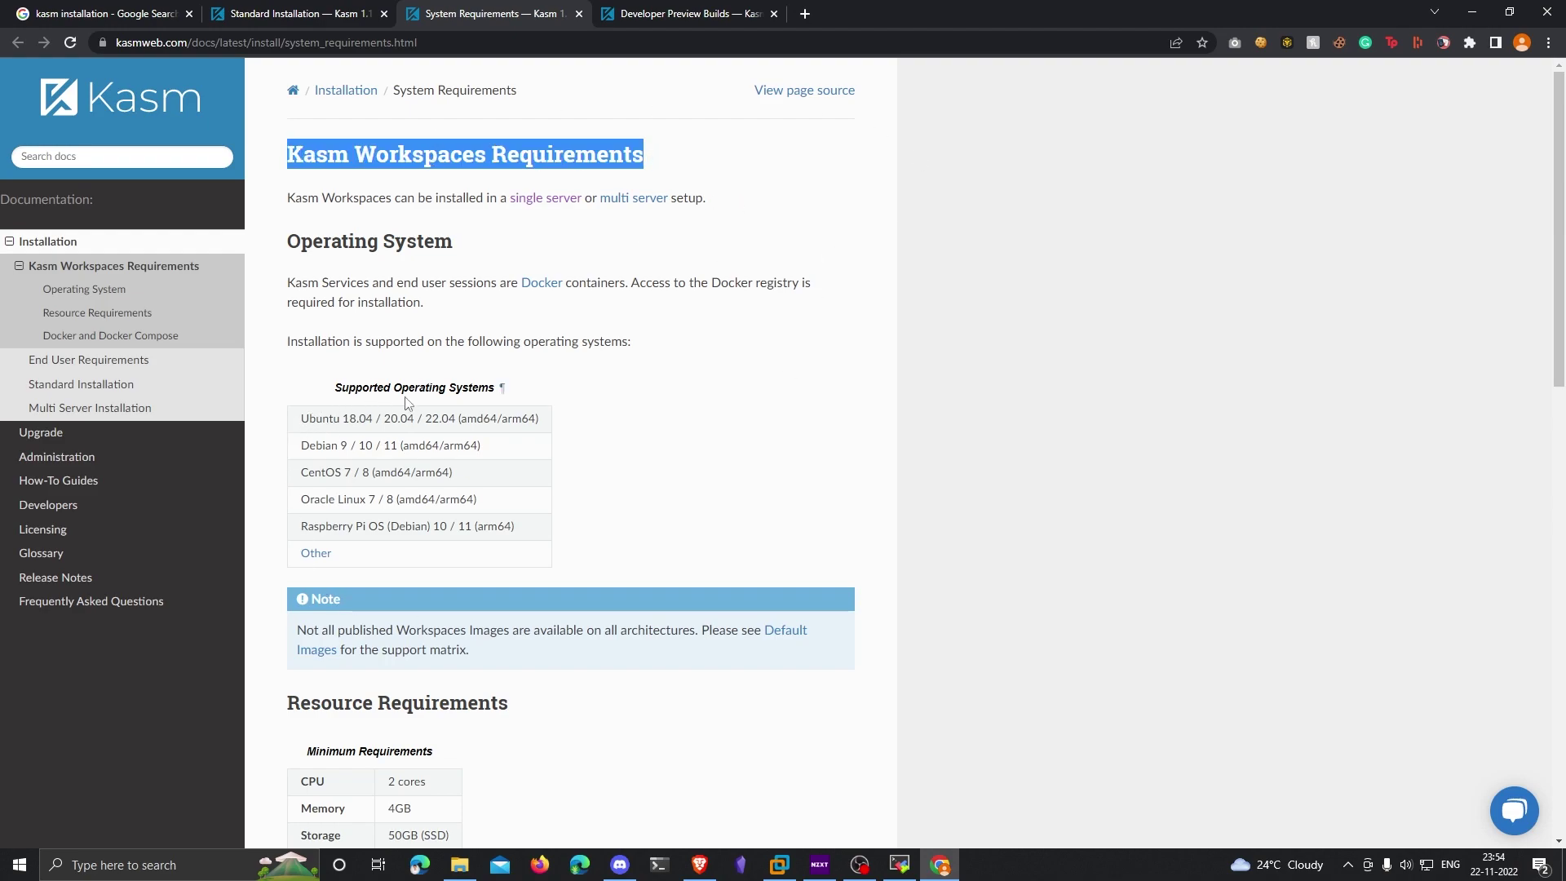
scroll(598, 419, down, 3)
triple_click(370, 507)
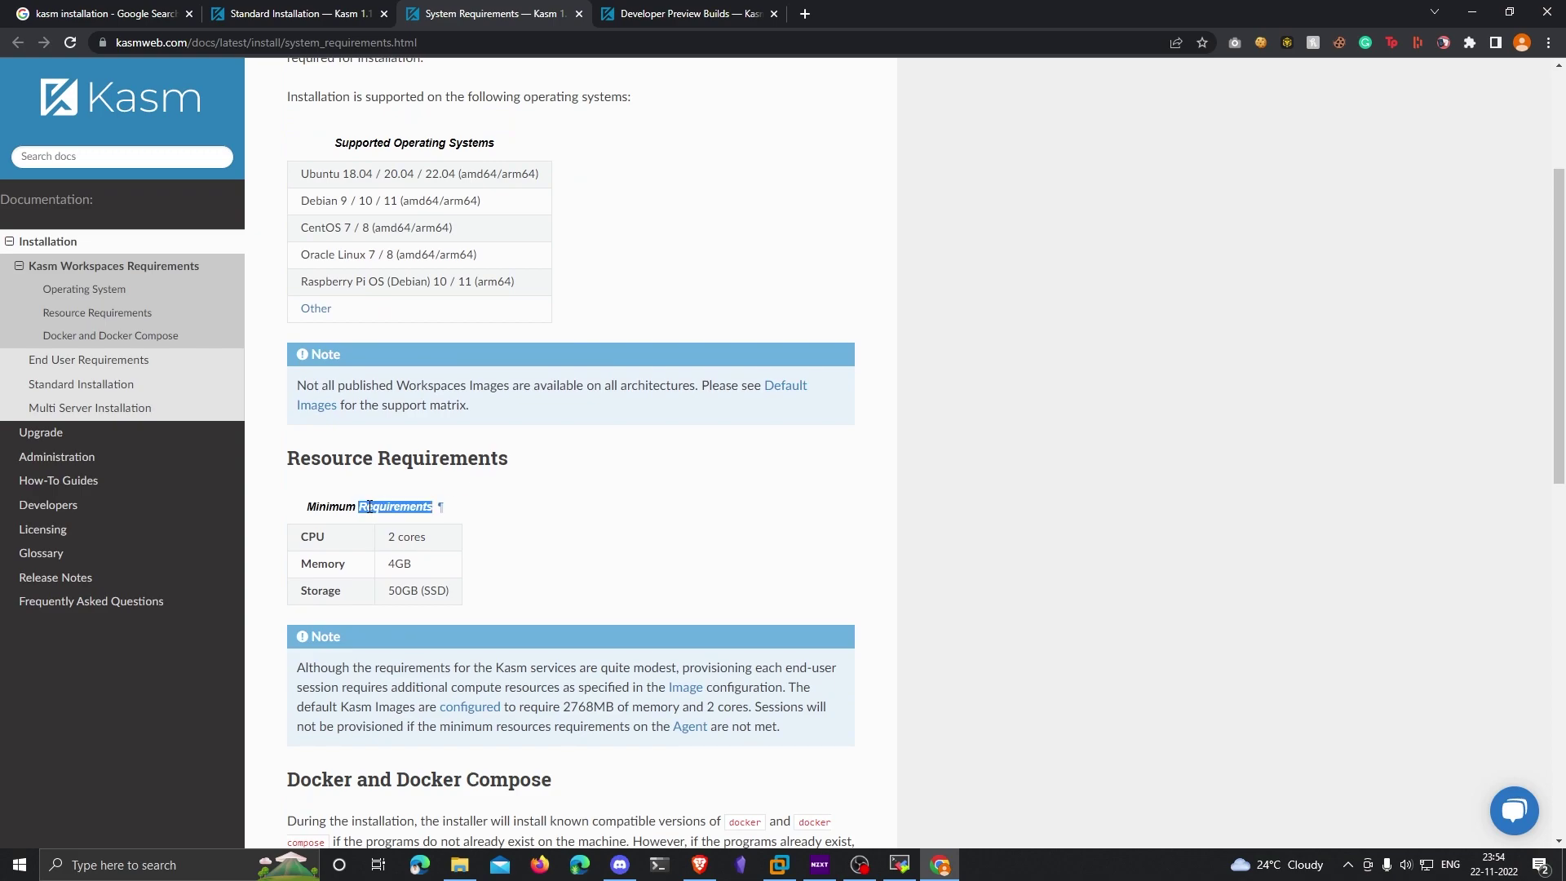
scroll(1006, 497, up, 3)
click(1006, 496)
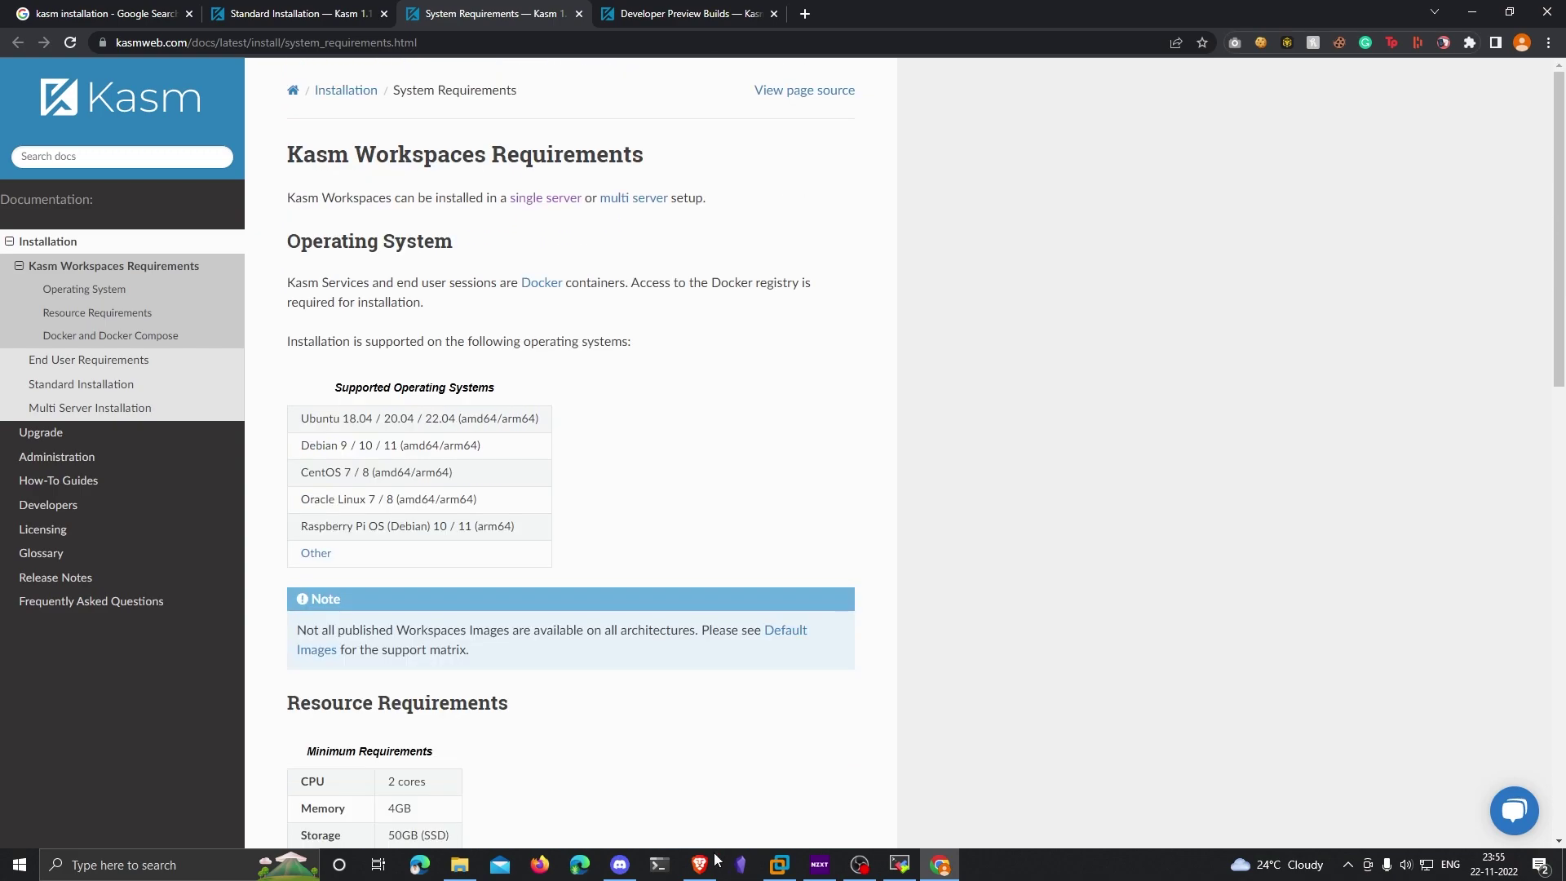
click(703, 864)
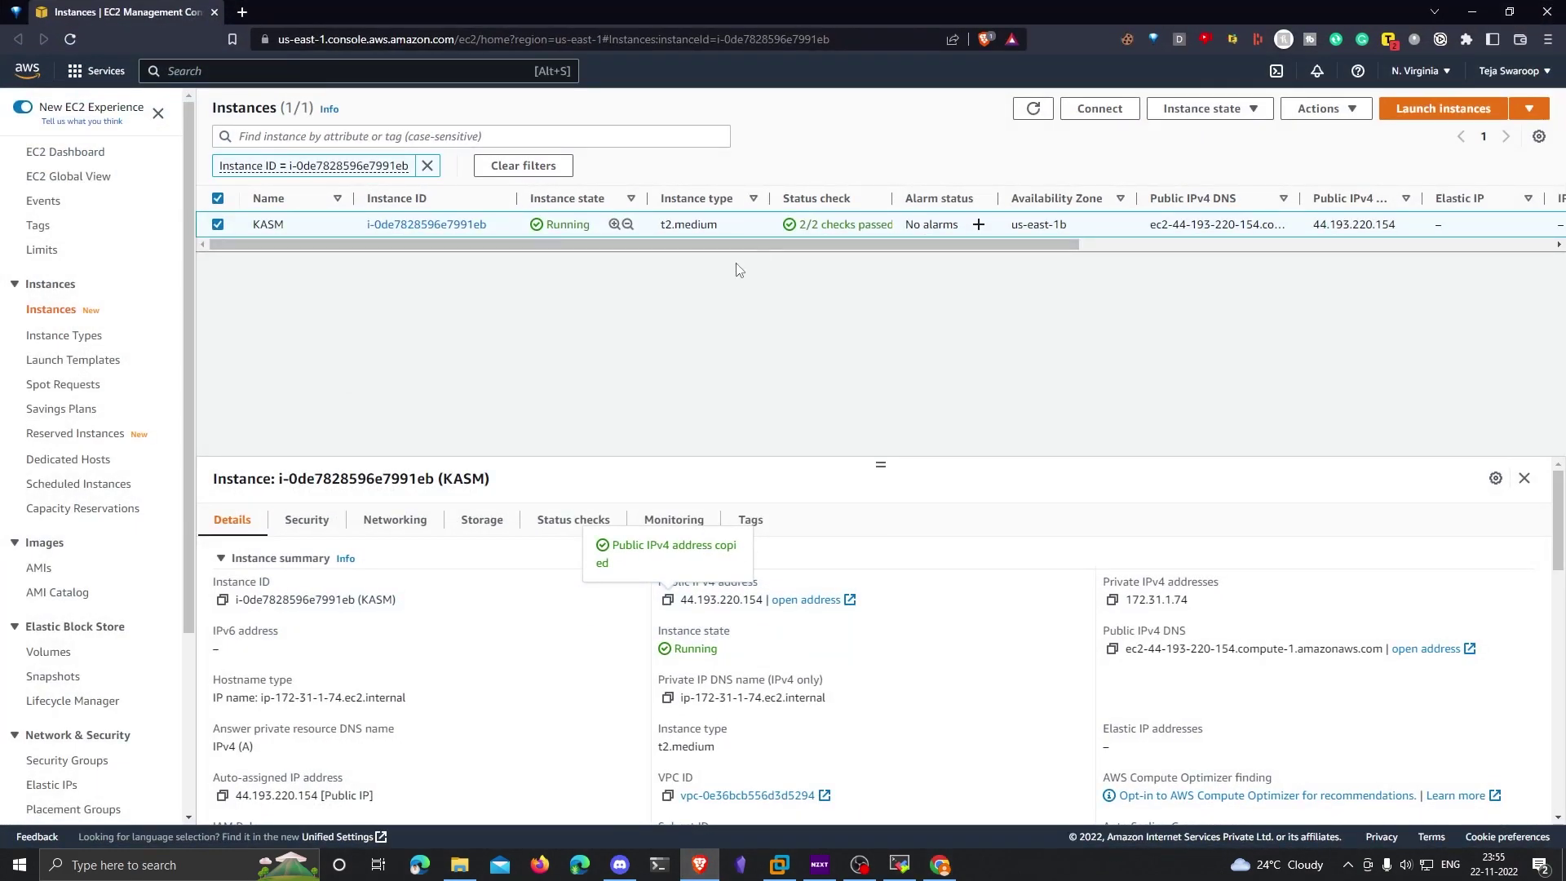
Step: Copy the KASM instance's public IPv4 address, 44.193.220.154, from the EC2 console
drag(1015, 244, 1386, 92)
key(alt+Tab)
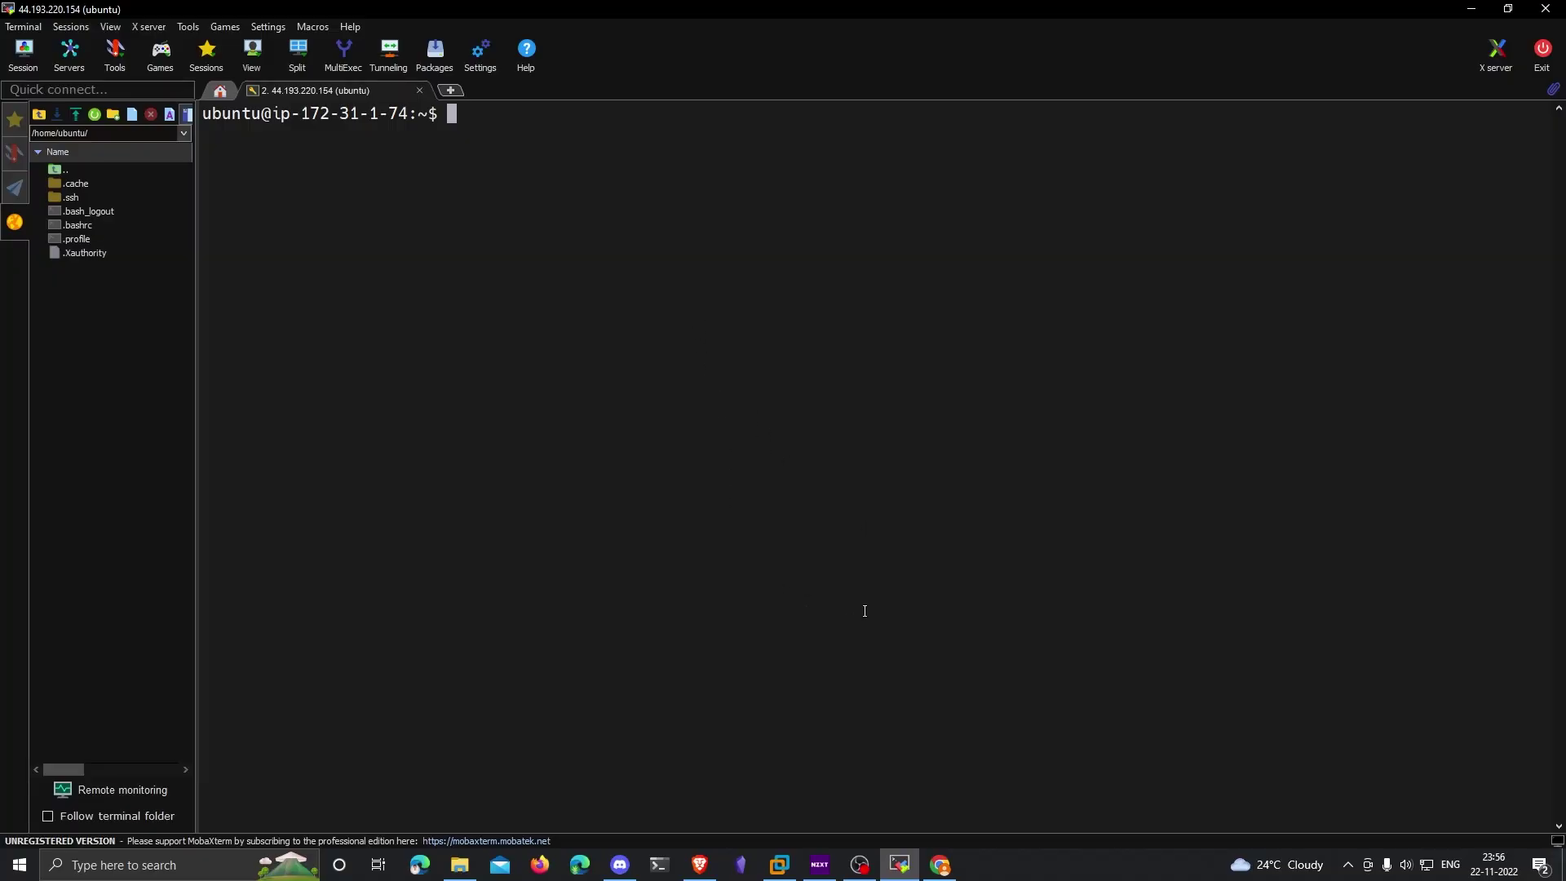
Step: Select the sudo dd command under Creating A Swap Partition on the Standard Installation page
click(940, 862)
click(277, 13)
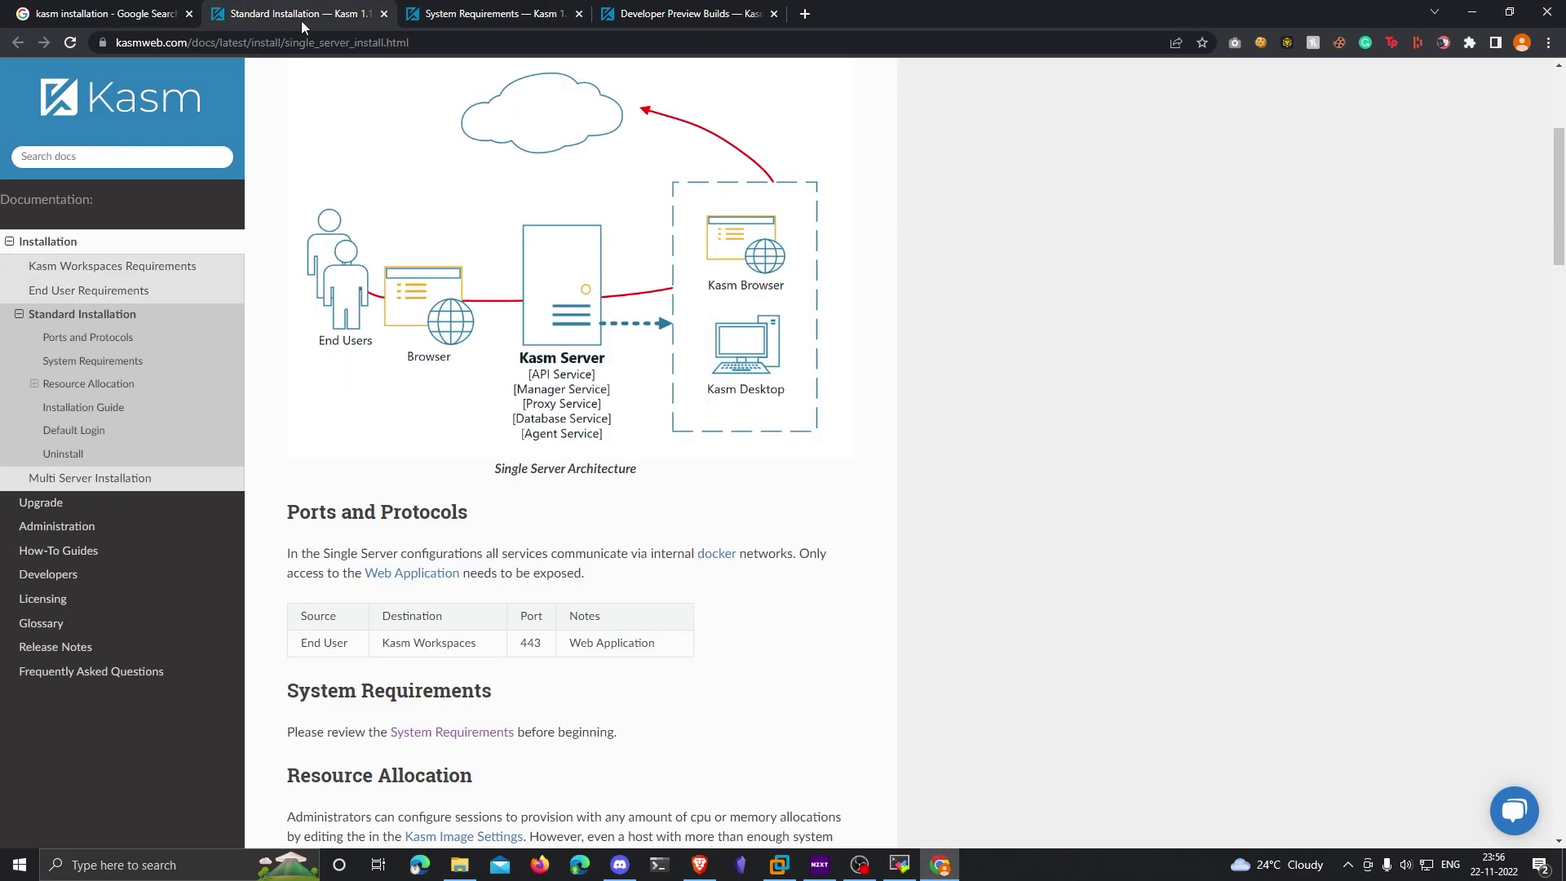
scroll(958, 424, down, 8)
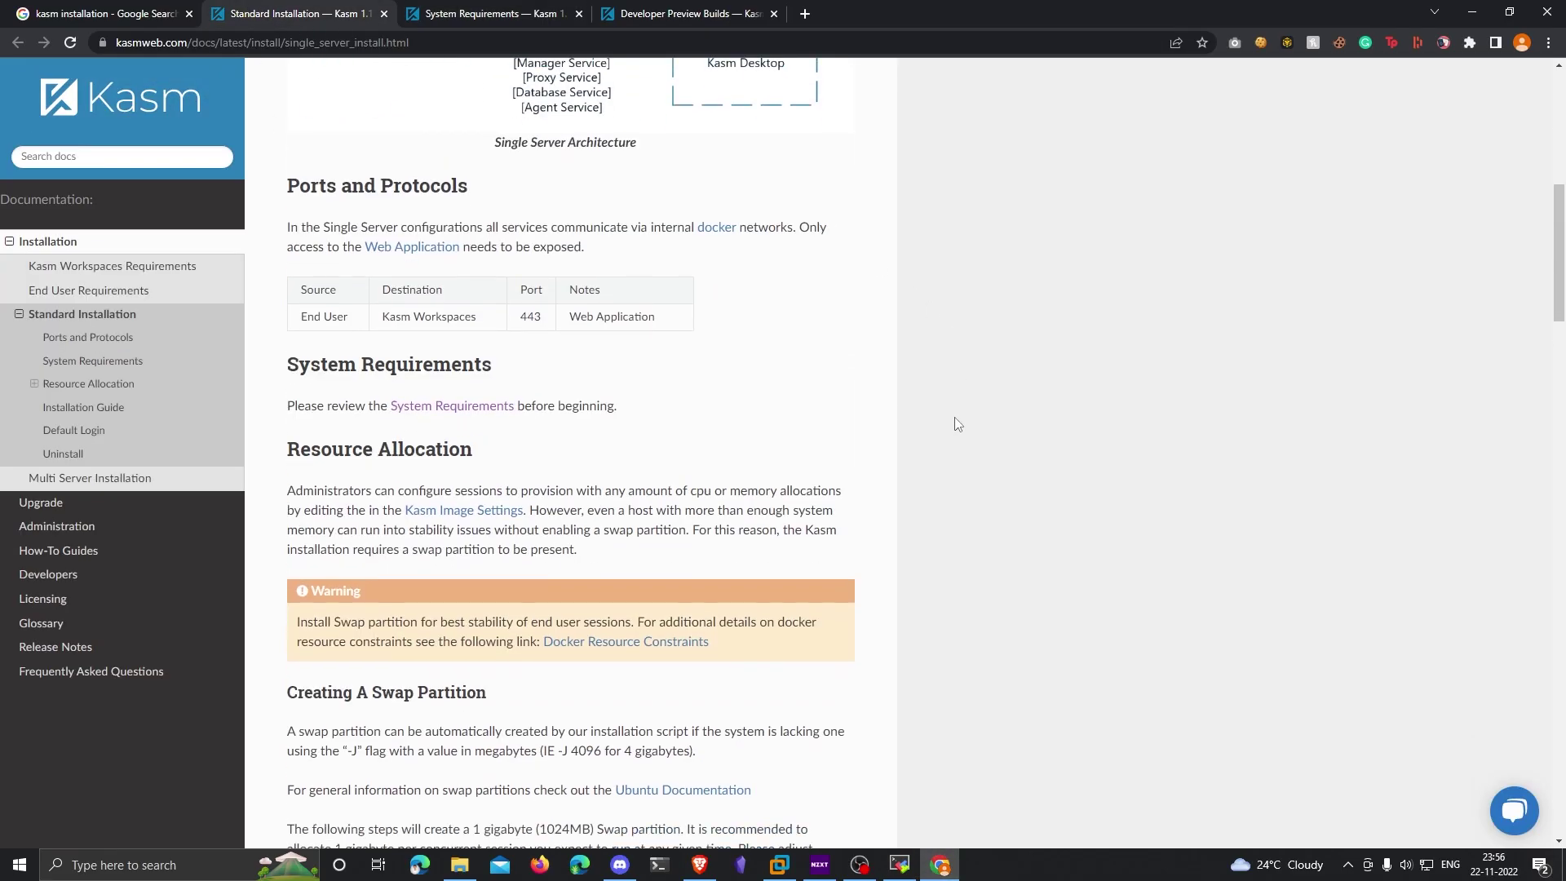
scroll(957, 424, down, 2)
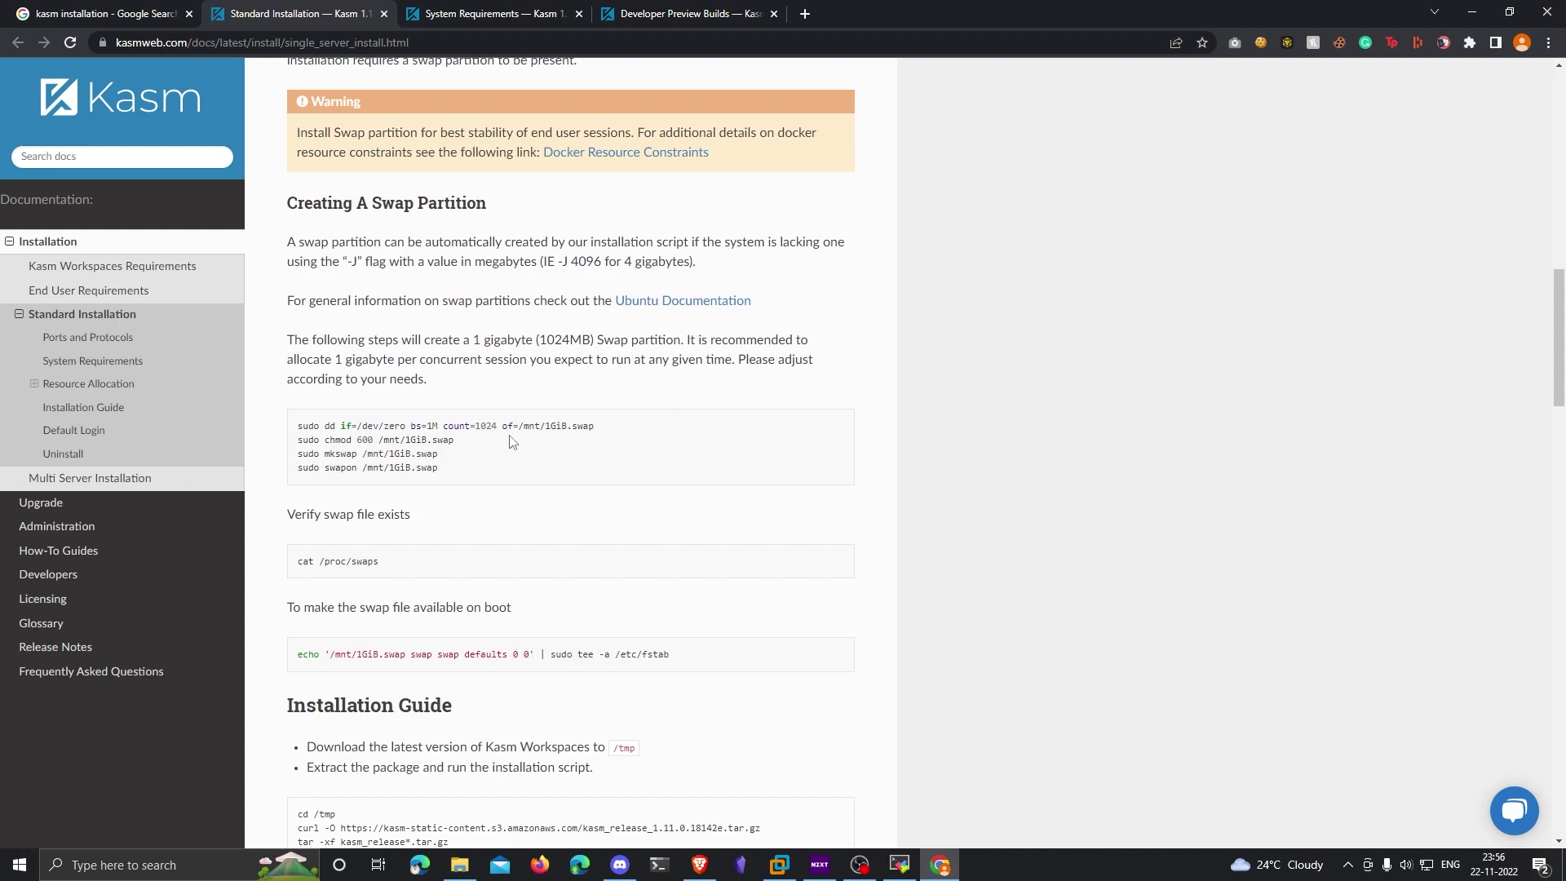
drag(616, 432, 300, 438)
key(ctrl+c)
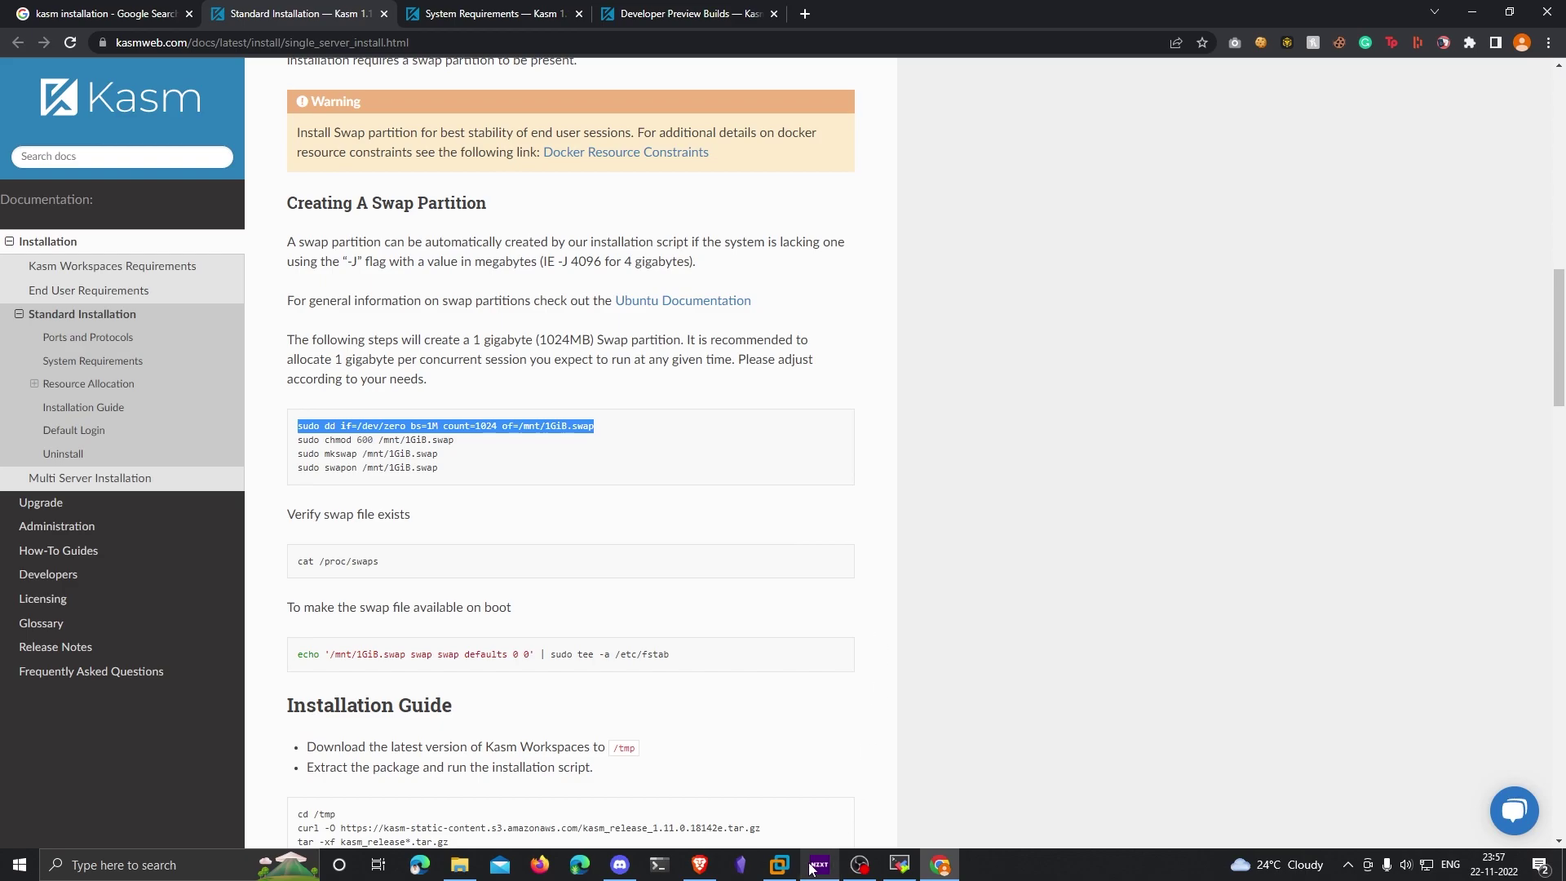
click(897, 865)
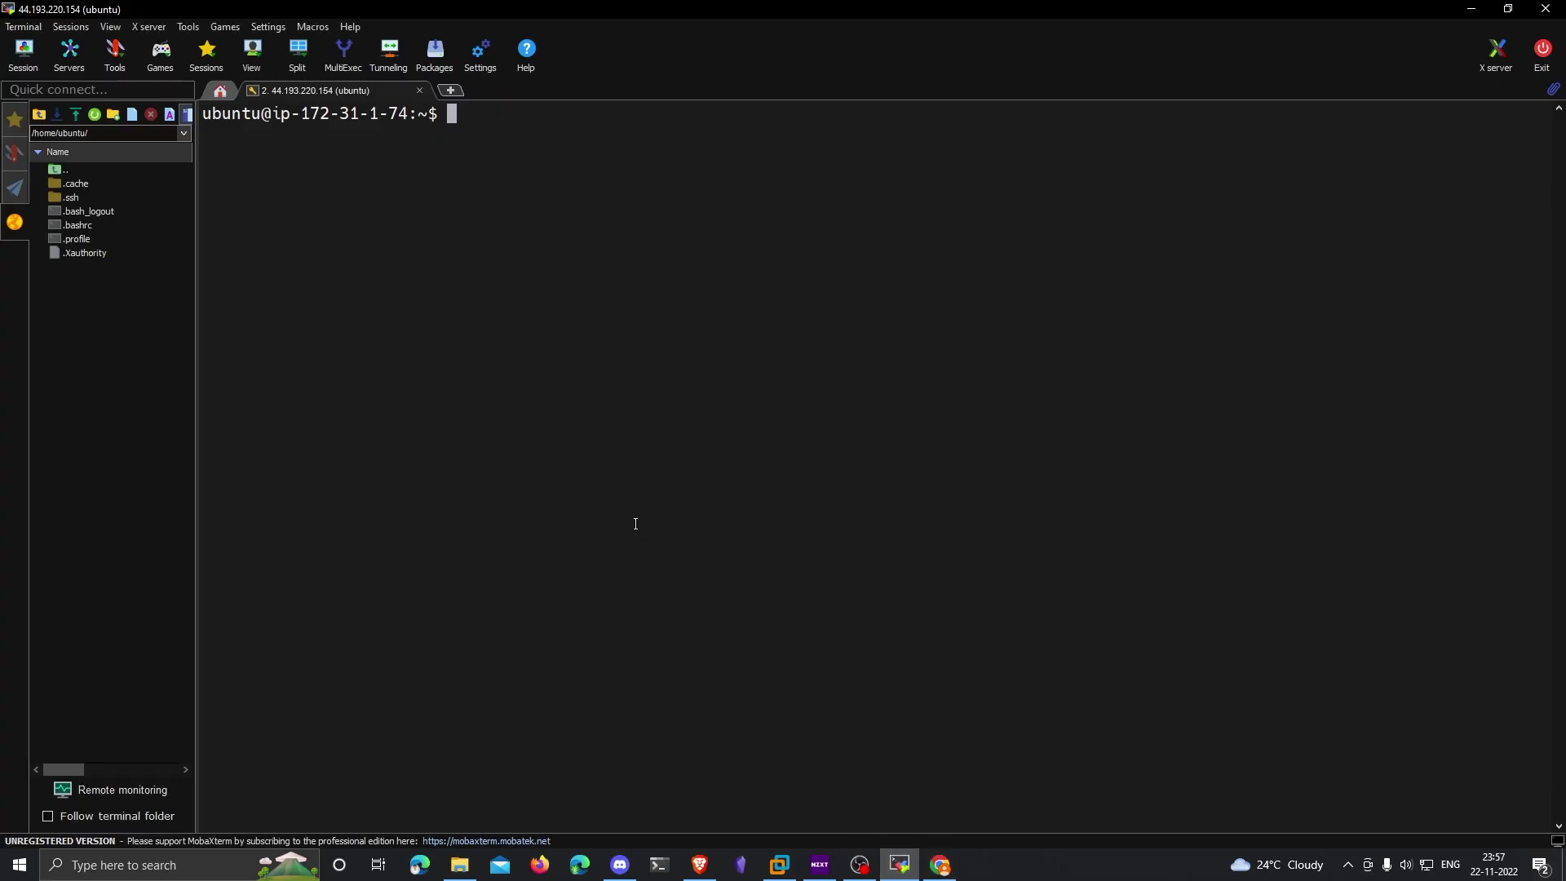
Step: Paste and run the dd, chmod, mkswap and swapon commands to create a 1 GiB swap file
right_click(636, 524)
right_click(635, 523)
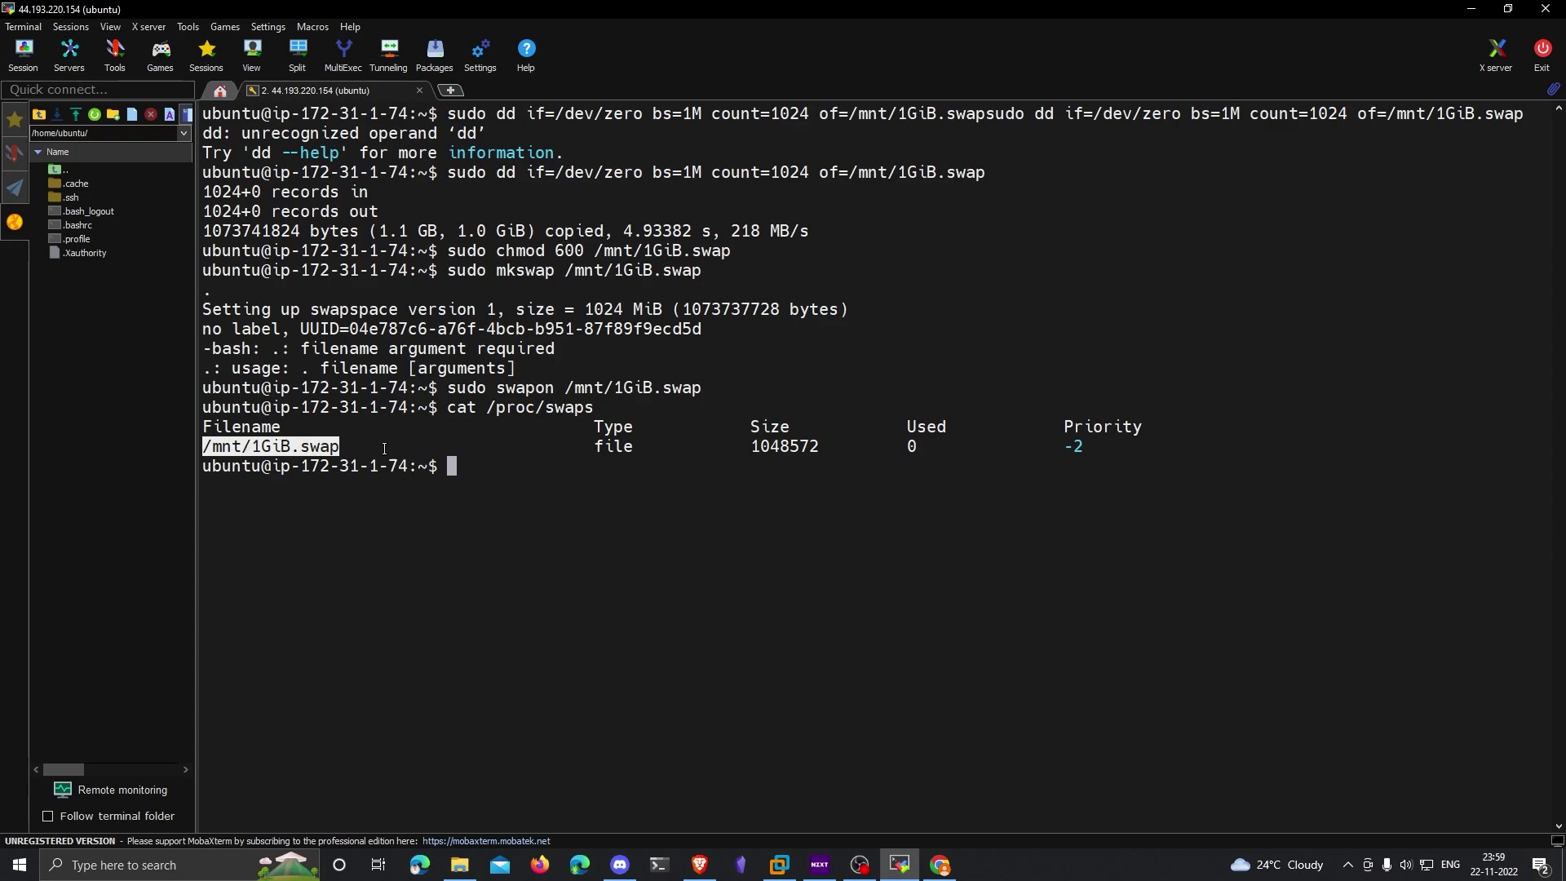
click(610, 463)
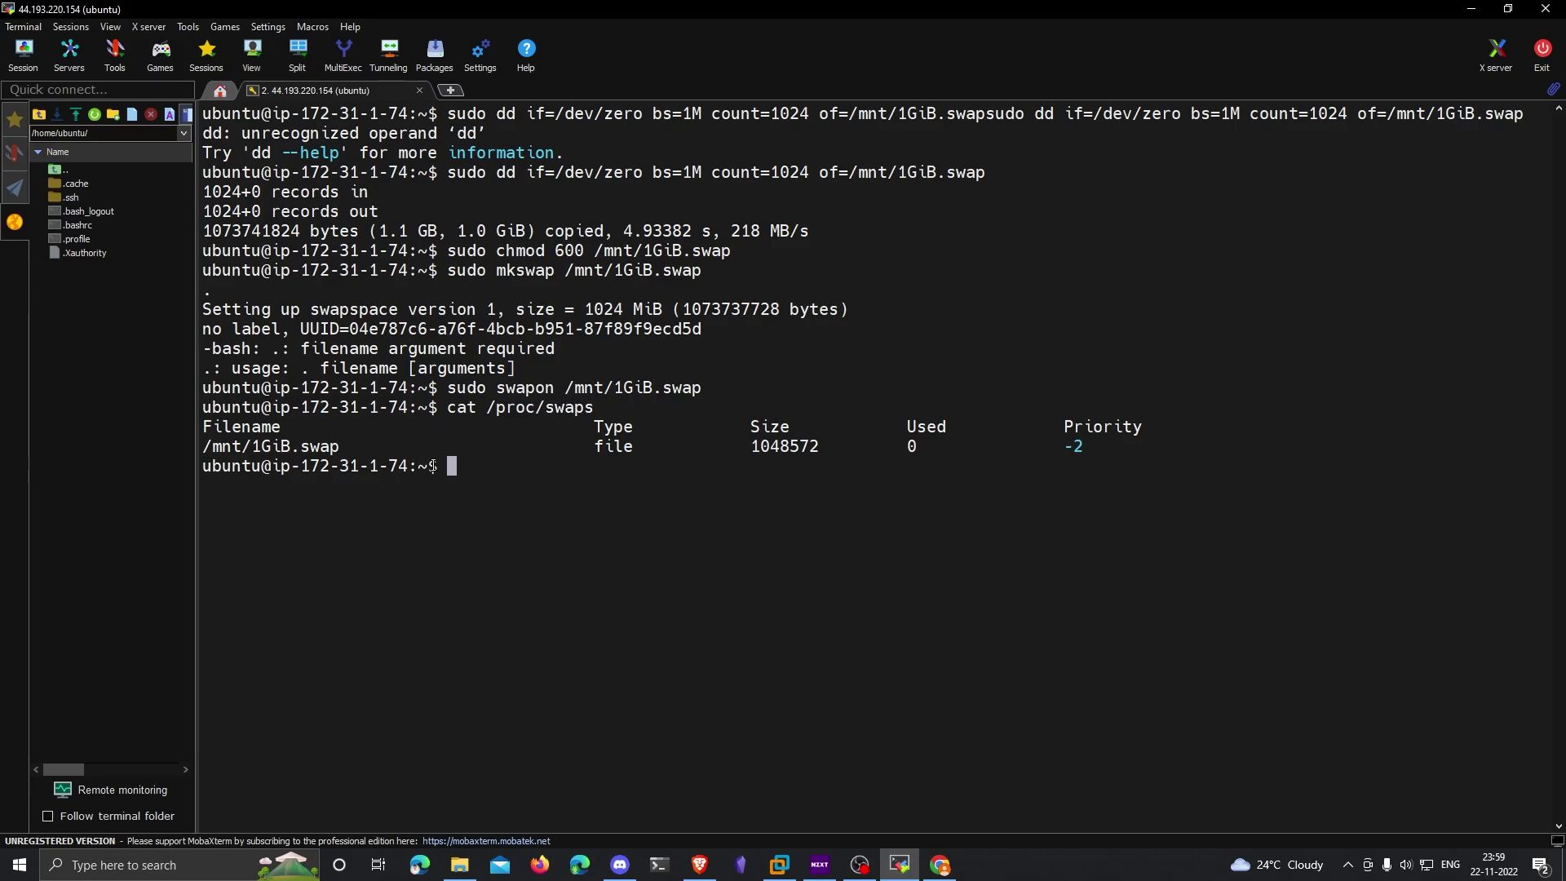
Step: Copy the fstab echo command from the docs and run it to make the swap permanent
key(alt+Tab)
right_click(578, 572)
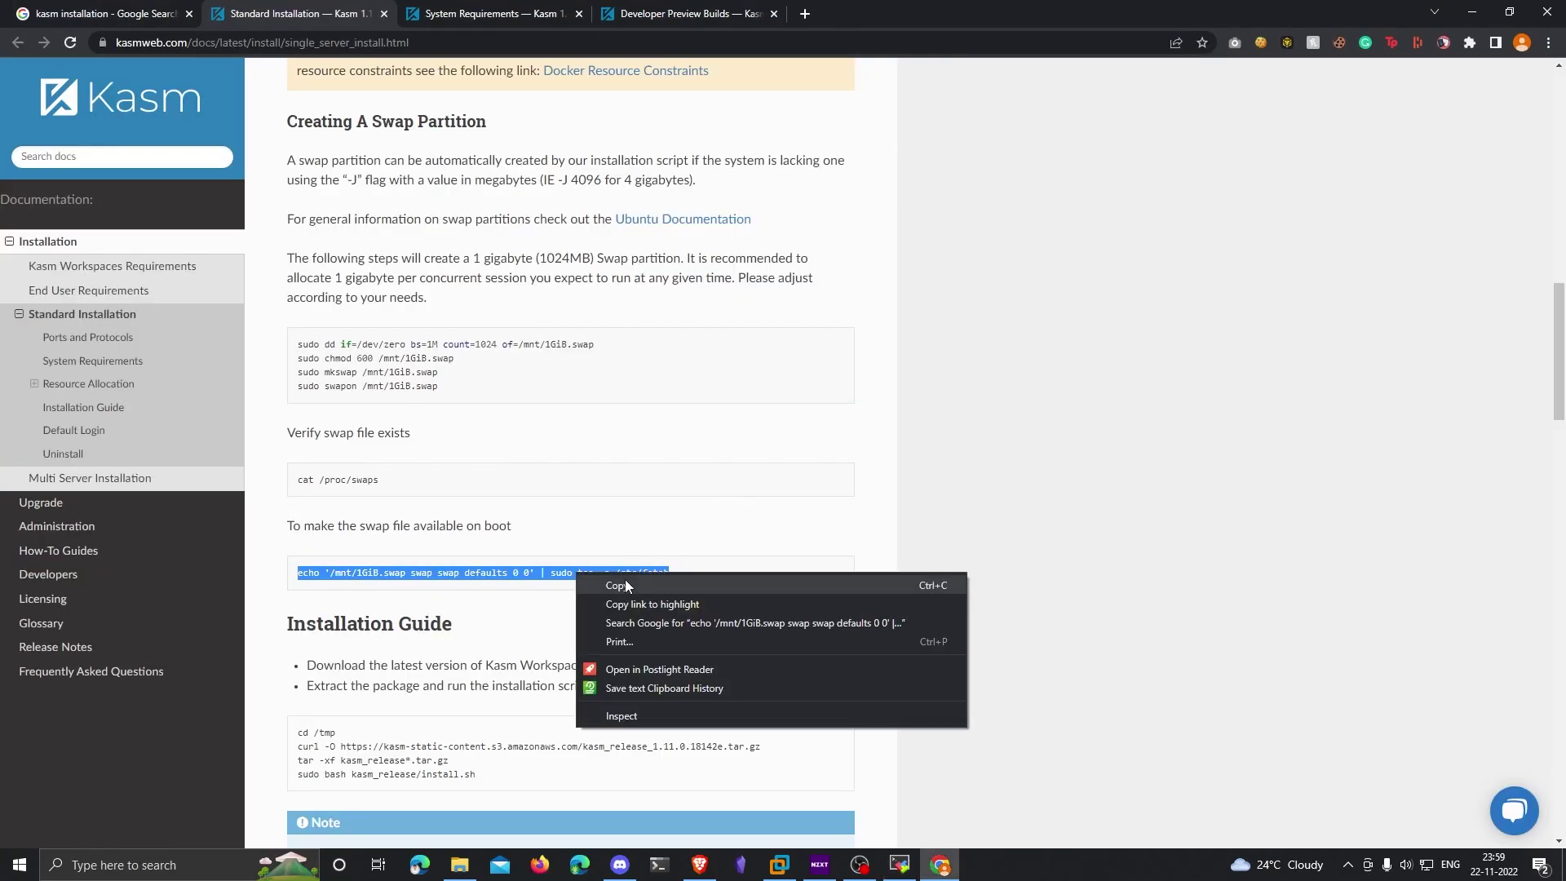
click(641, 585)
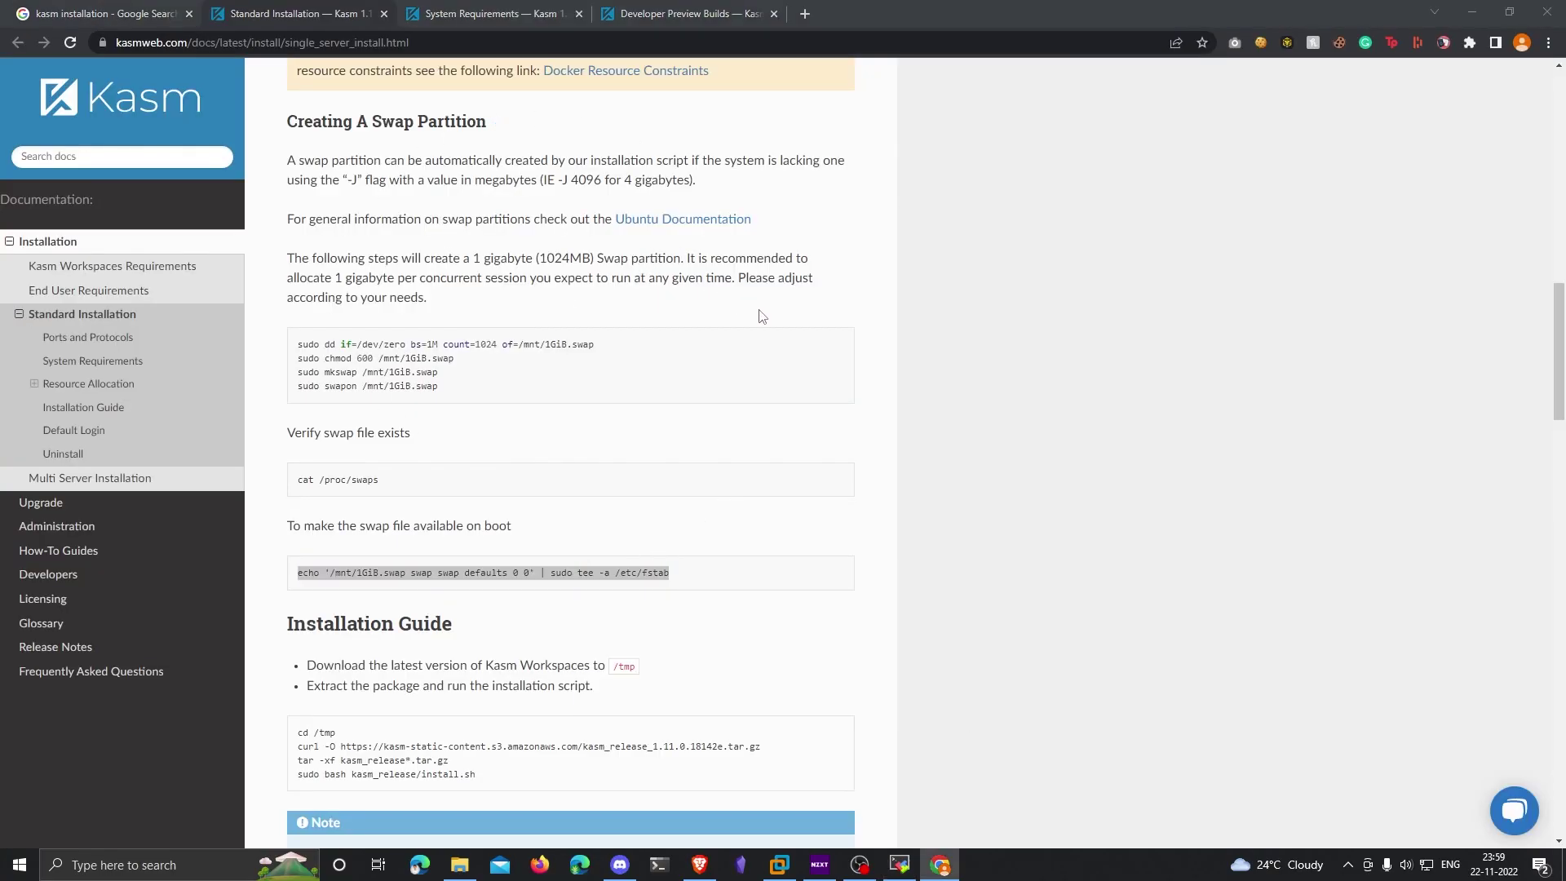
key(alt+Tab)
right_click(702, 305)
click(759, 370)
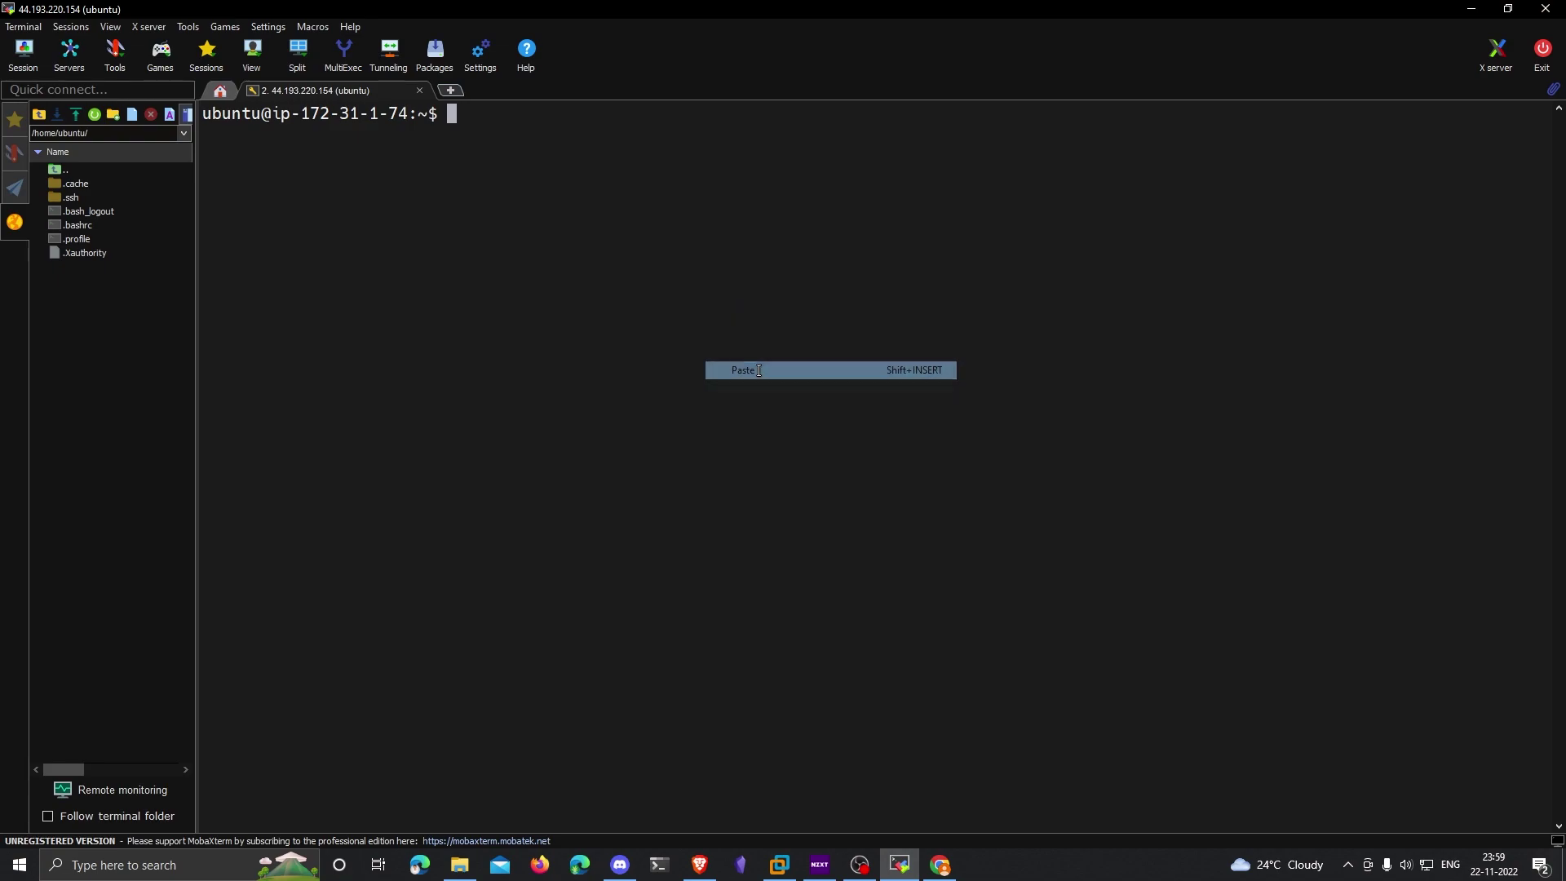
key(Return)
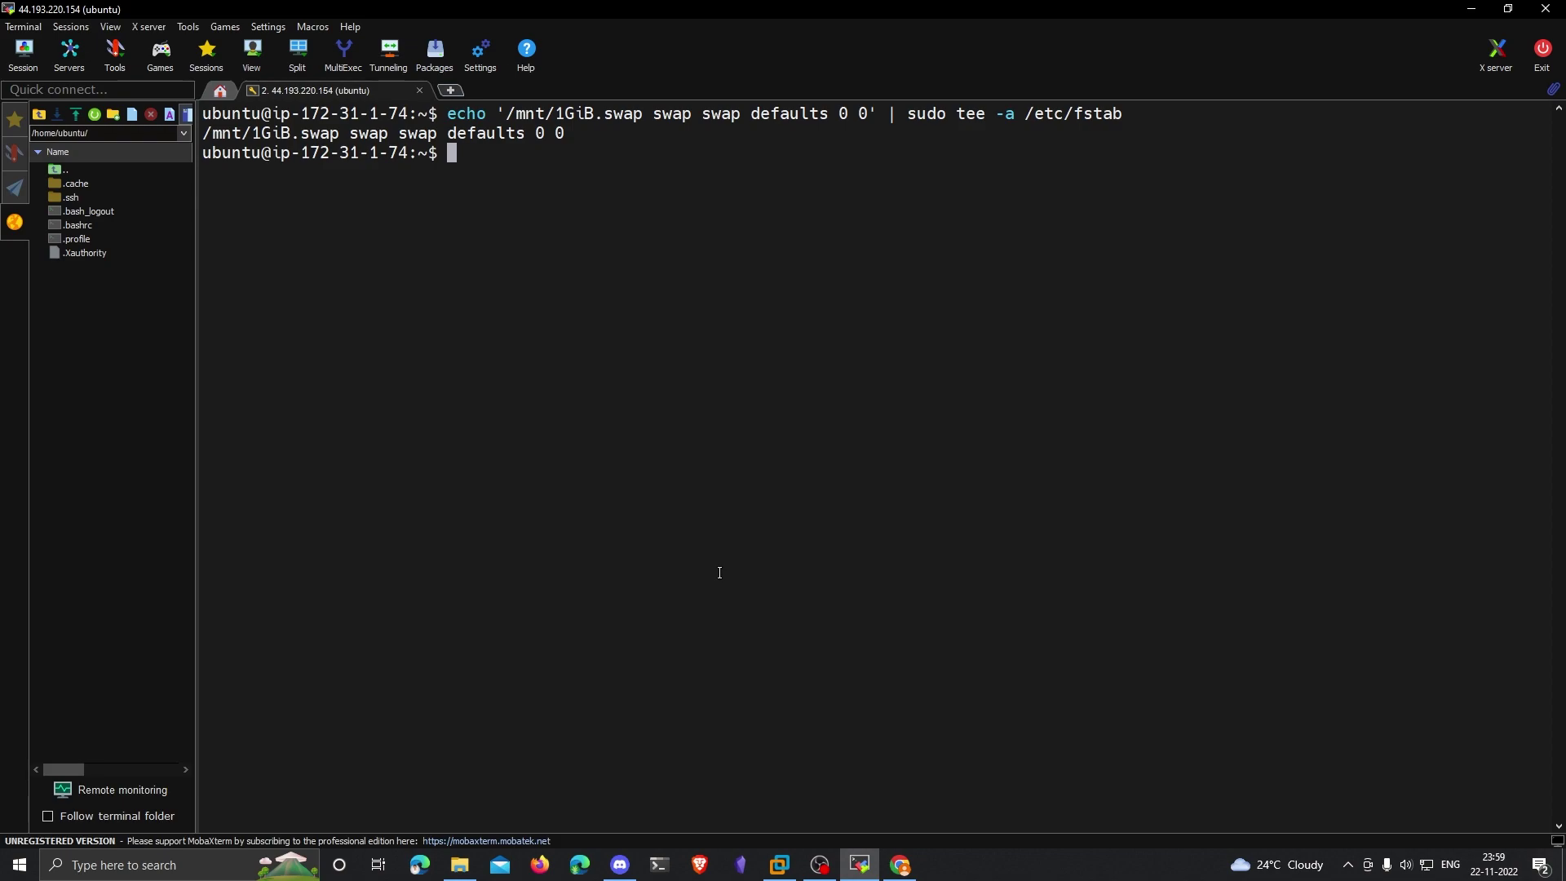
Step: Change into /tmp and open the Kasm Developer Preview Builds page
text(cd /tmp)
key(Return)
key(alt+Tab)
click(685, 14)
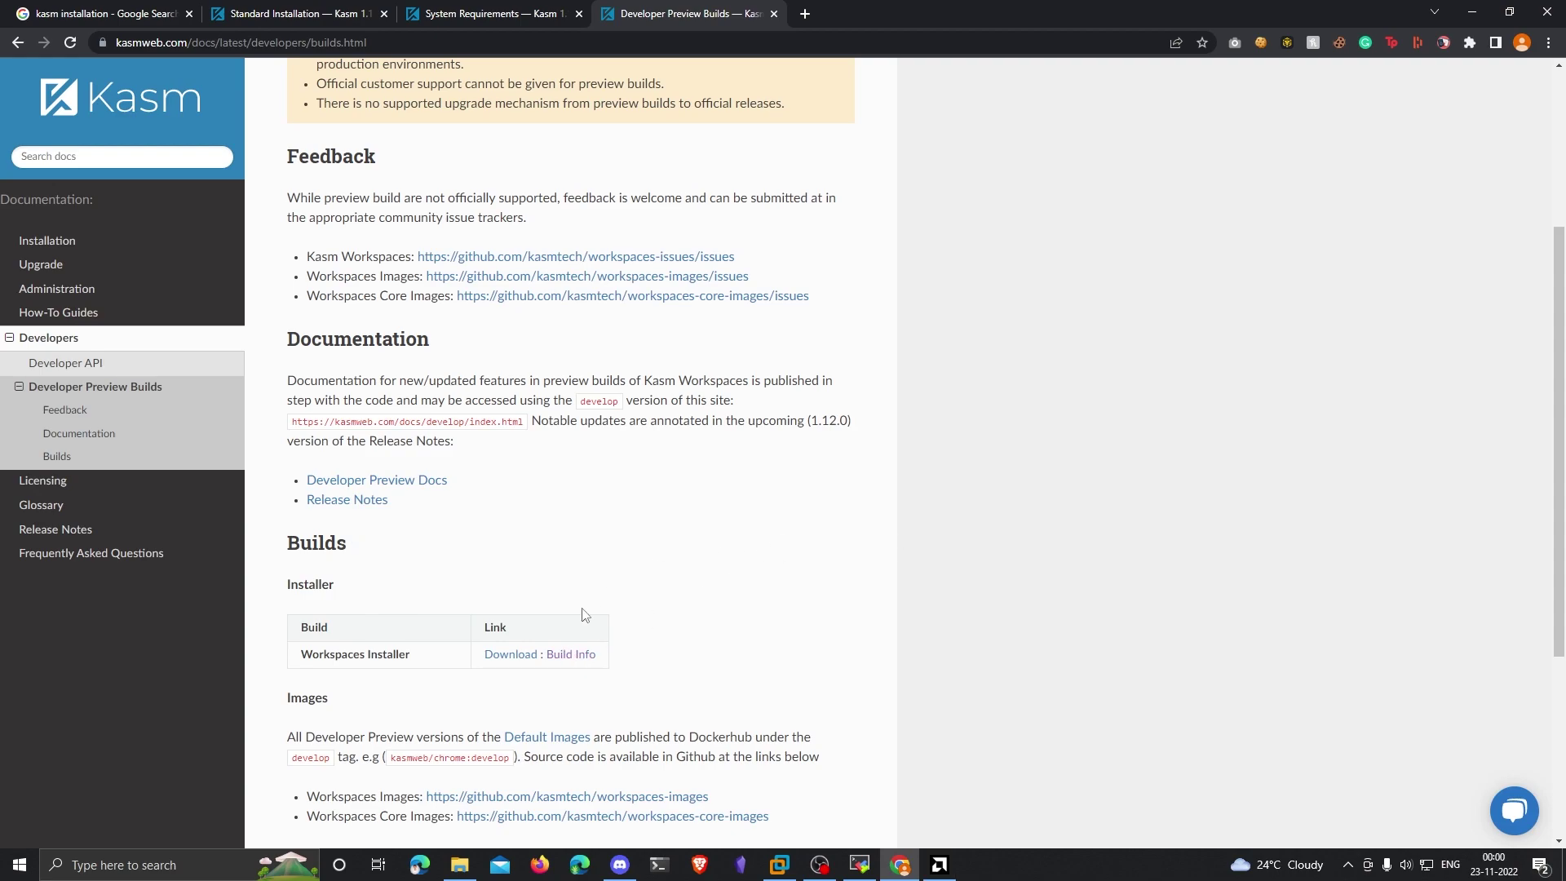
Step: Download the Kasm develop installer into /tmp with curl -O and the copied Download link
right_click(525, 659)
click(595, 751)
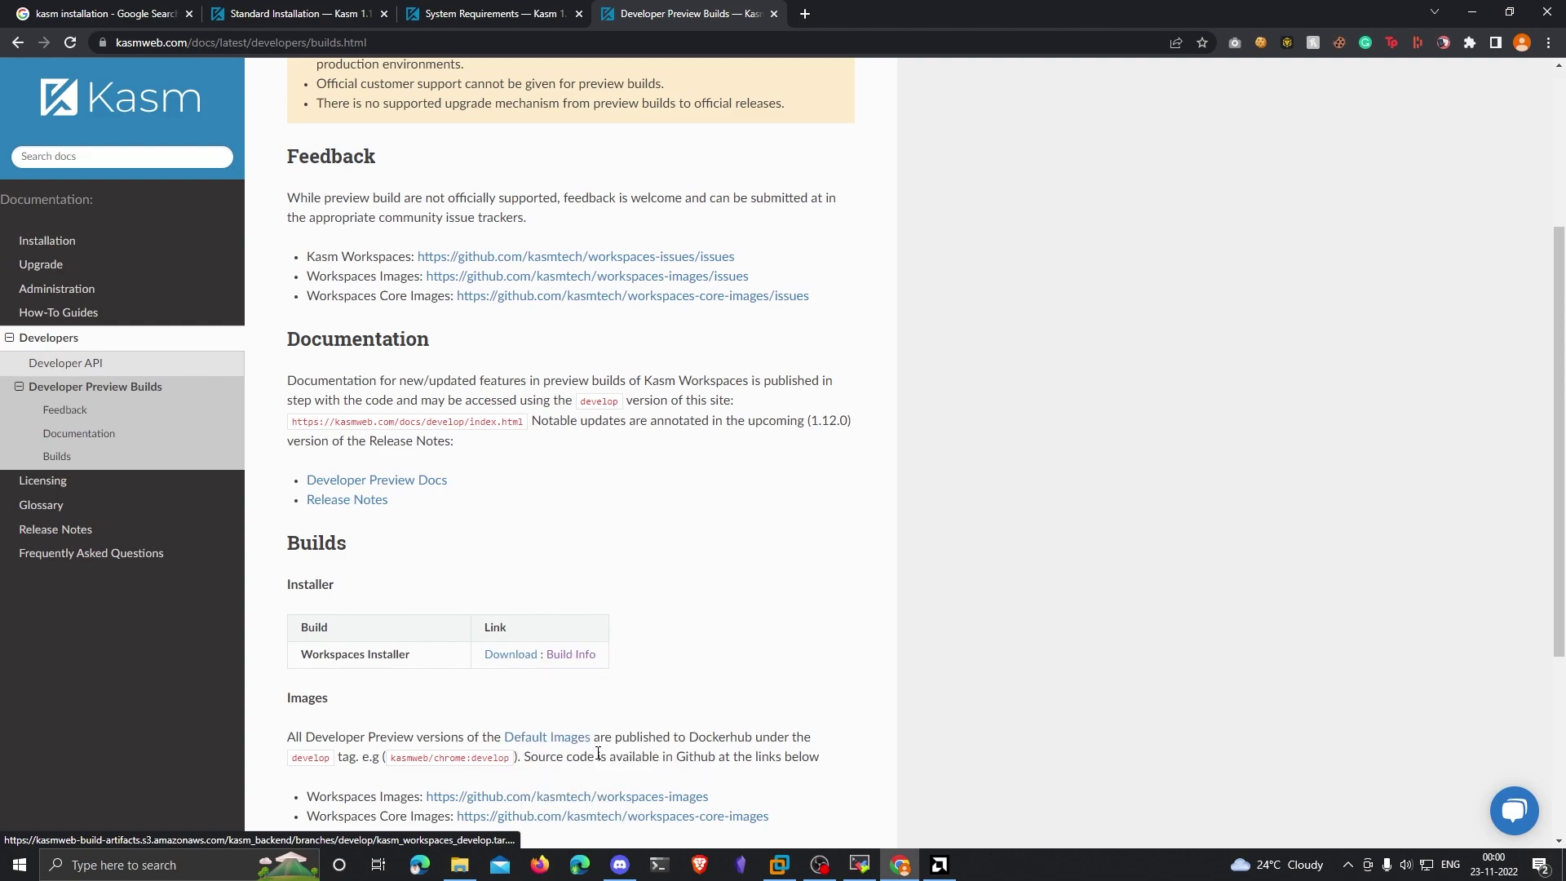
key(alt+Tab)
text(curl -O)
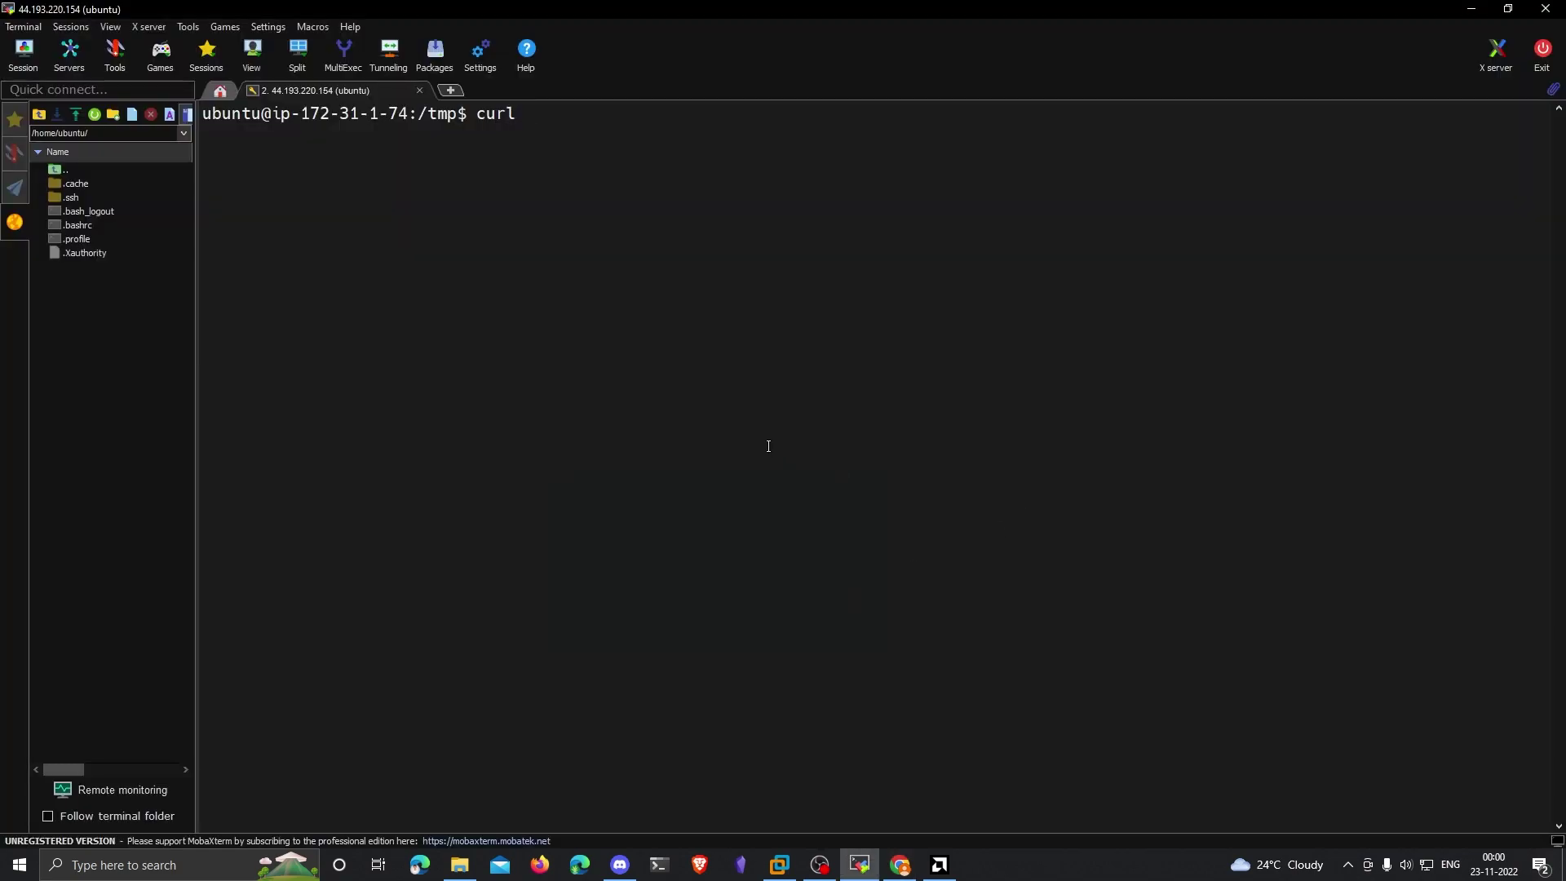
right_click(768, 446)
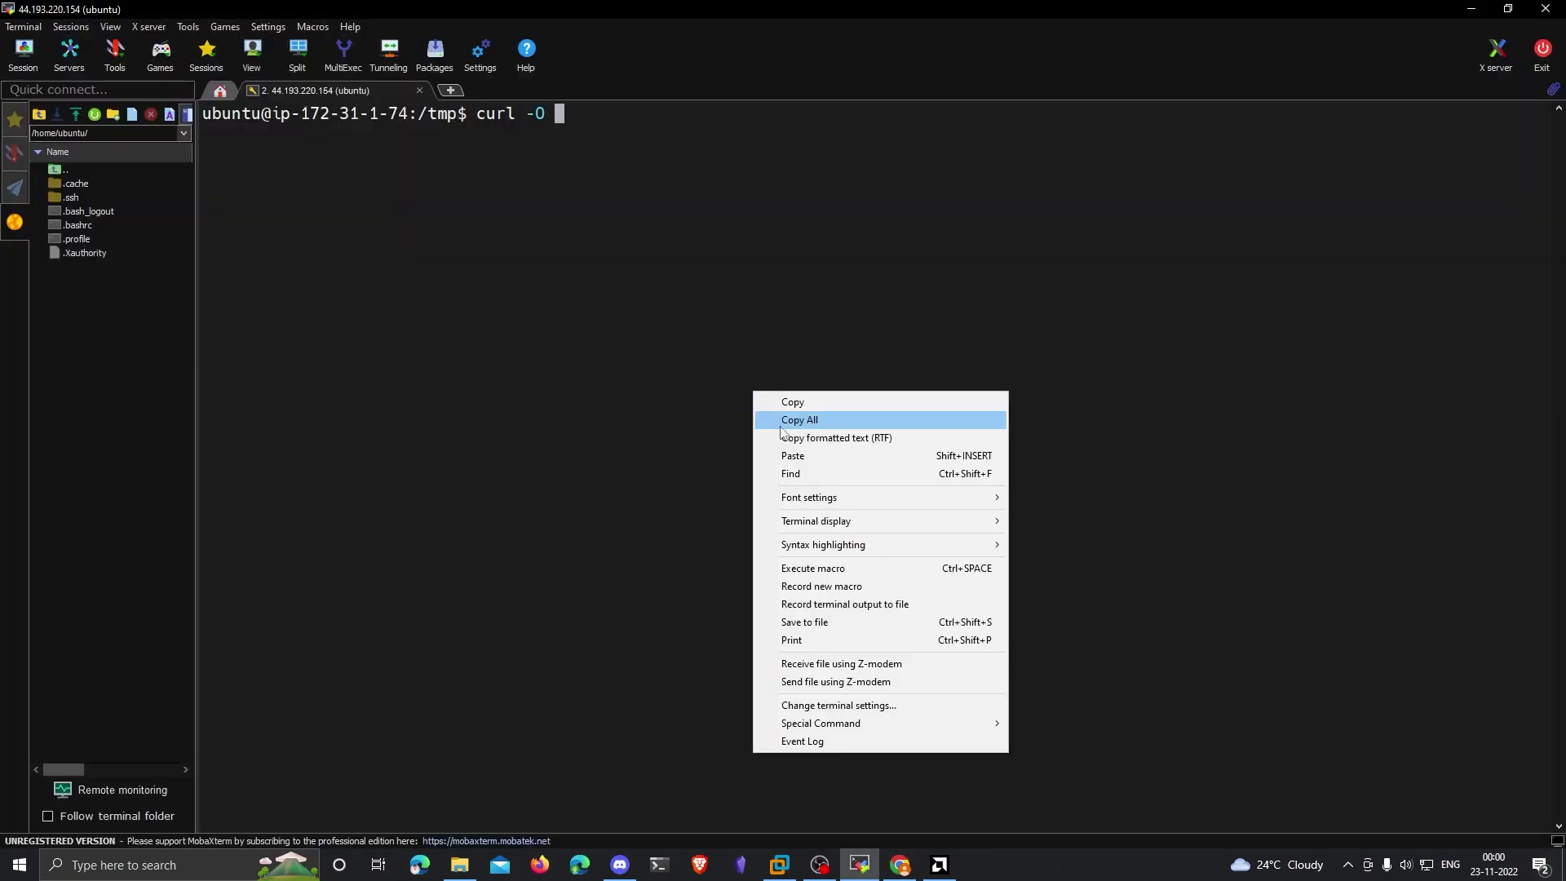
click(846, 453)
key(Return)
text(ls)
key(Return)
Step: Extract kasm_workspaces_develop.tar.gz and move into the kasm_release folder
text(tar -xf )
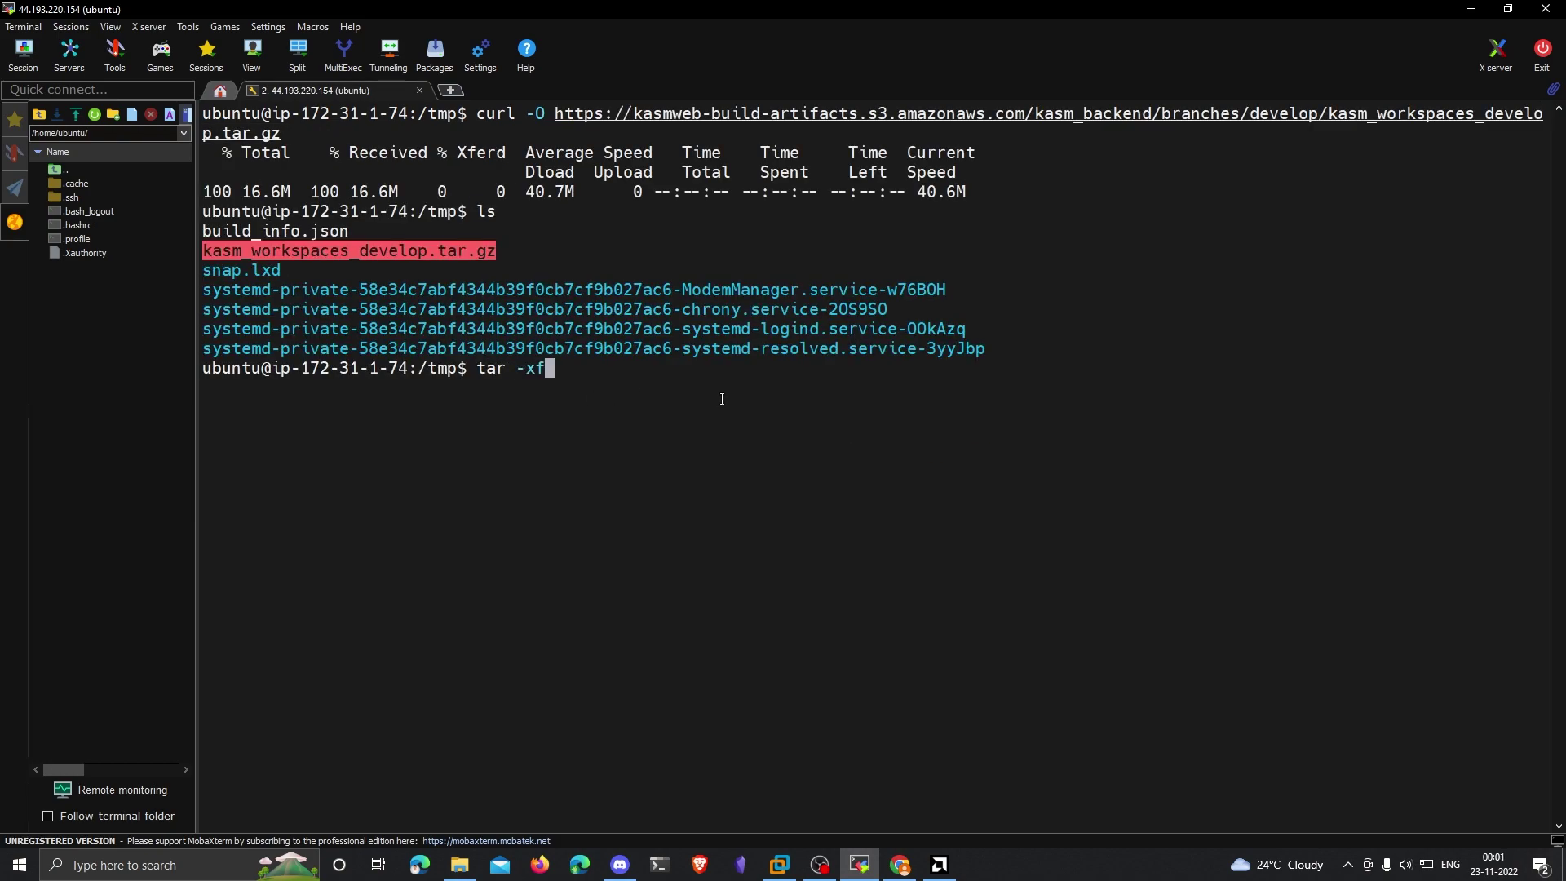
text(kasm_workspaces_develop.tar.gz)
key(Return)
text(cd kasm_release/)
key(Return)
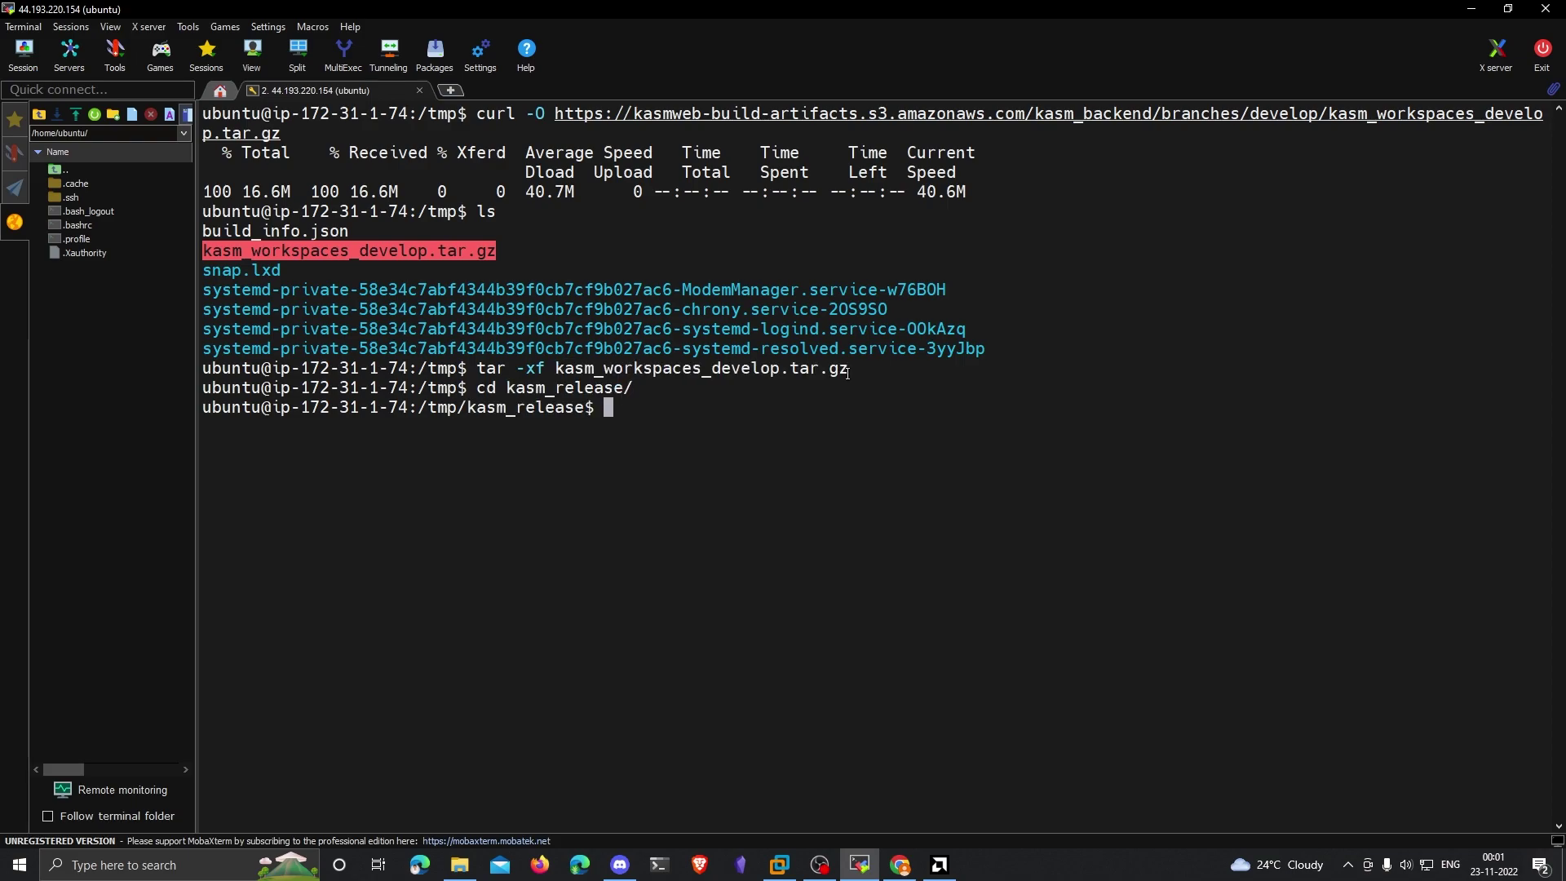
text(ls)
key(Return)
Step: Start the Kasm installer with sudo ./install.sh
click(546, 261)
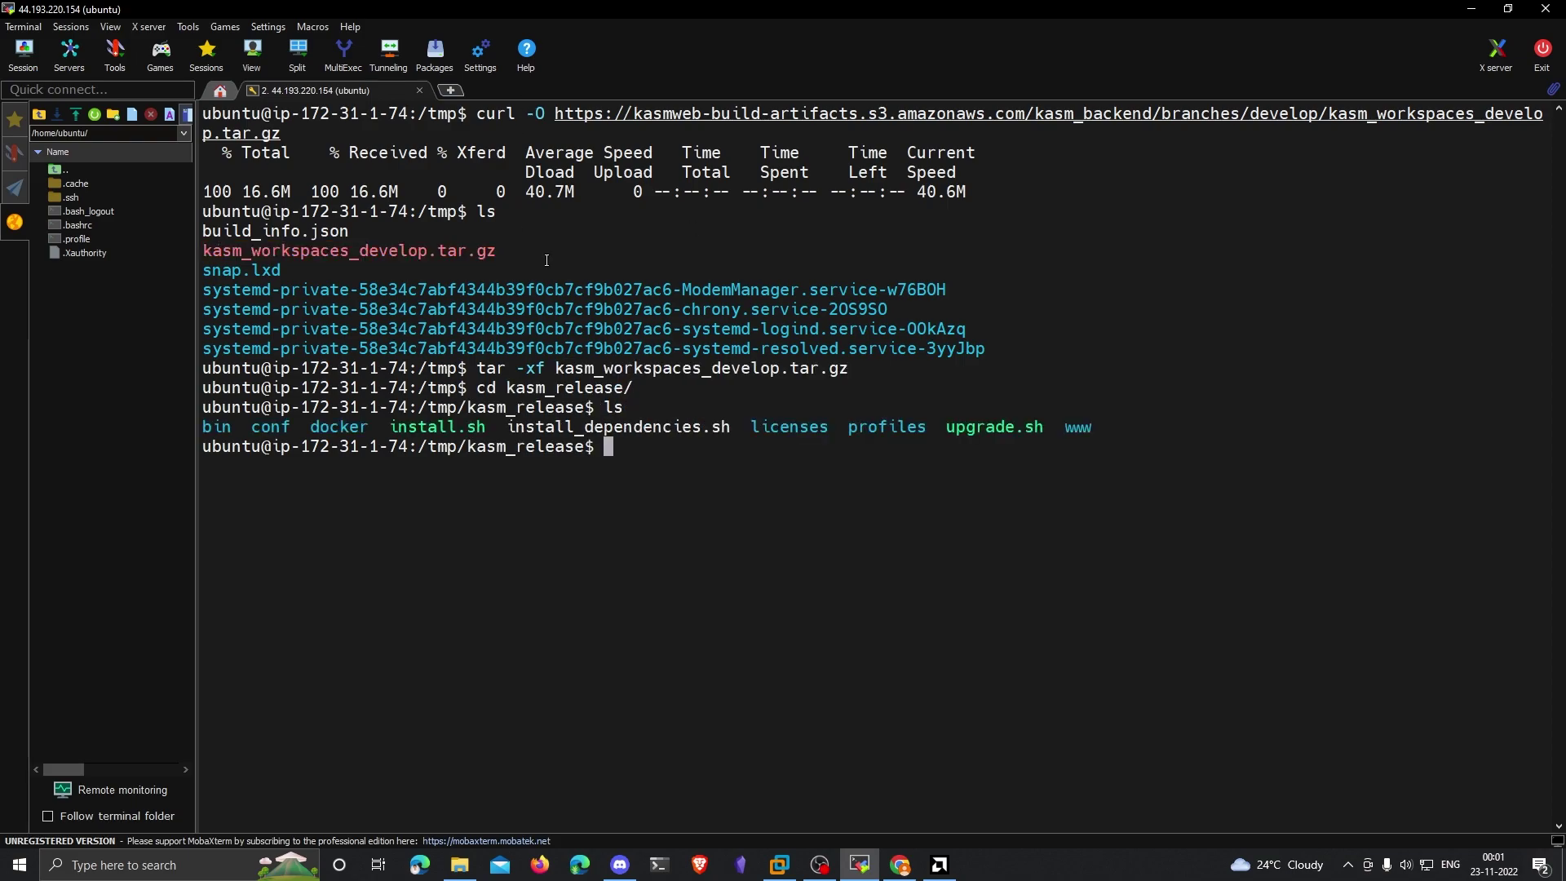
double_click(422, 427)
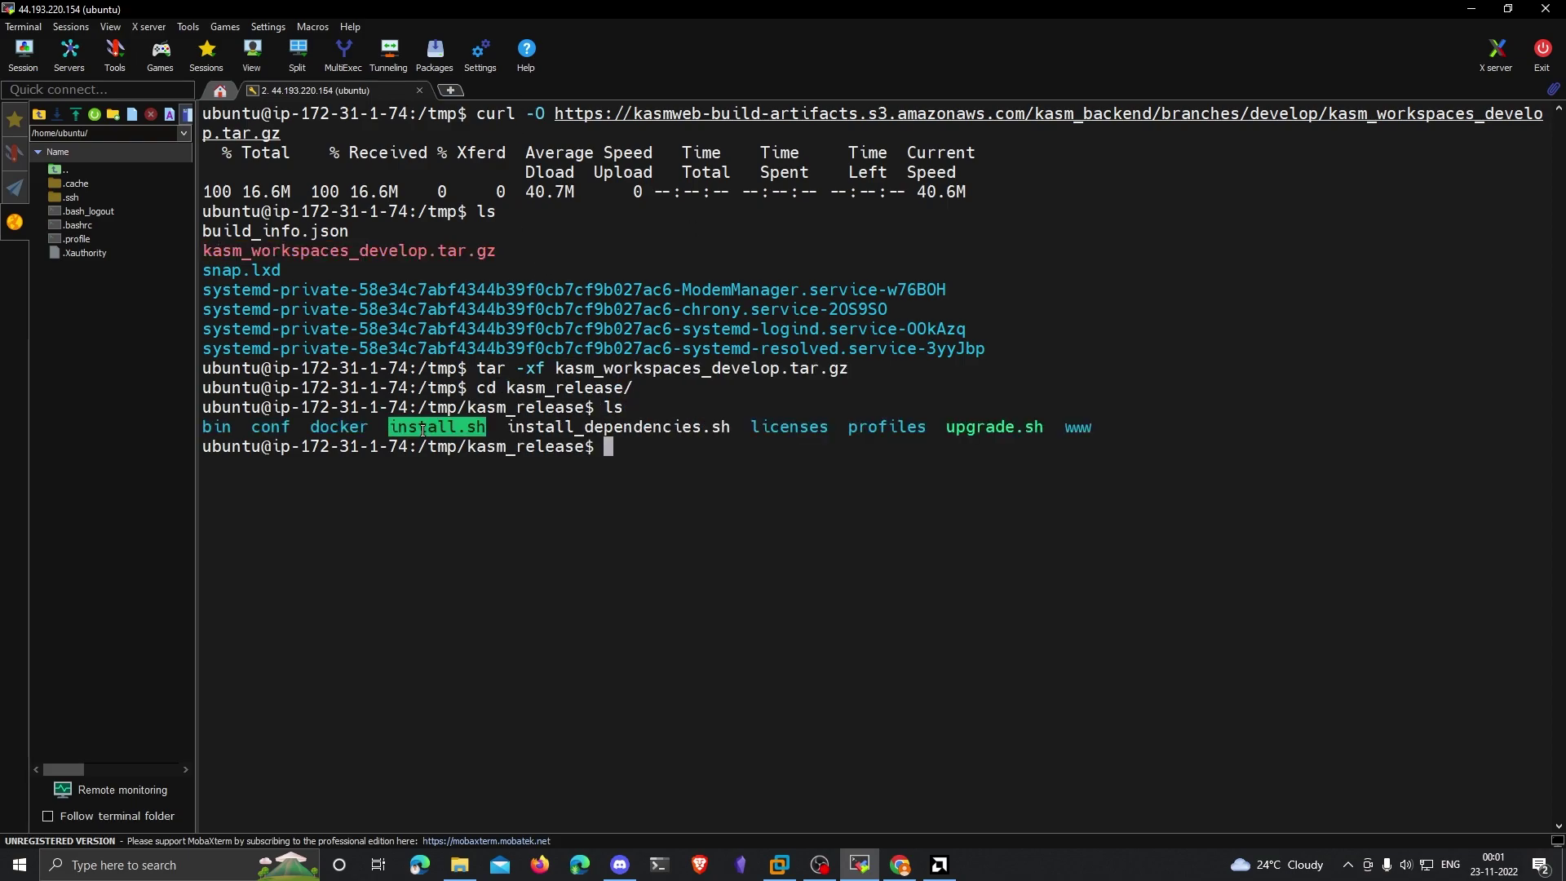
click(717, 461)
text(sudo ./)
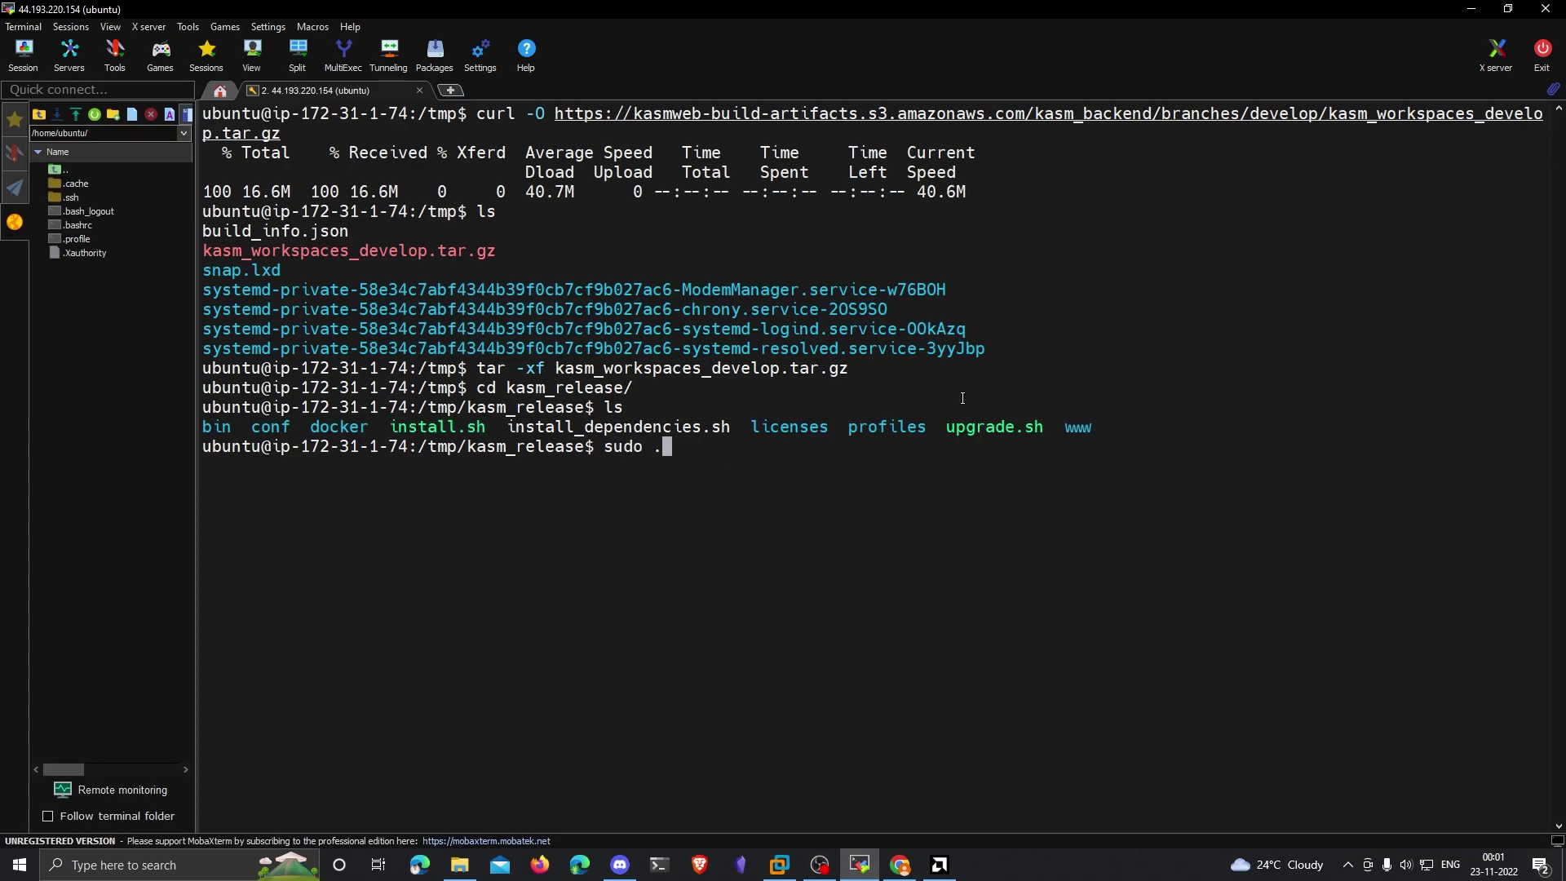
right_click(962, 398)
key(Return)
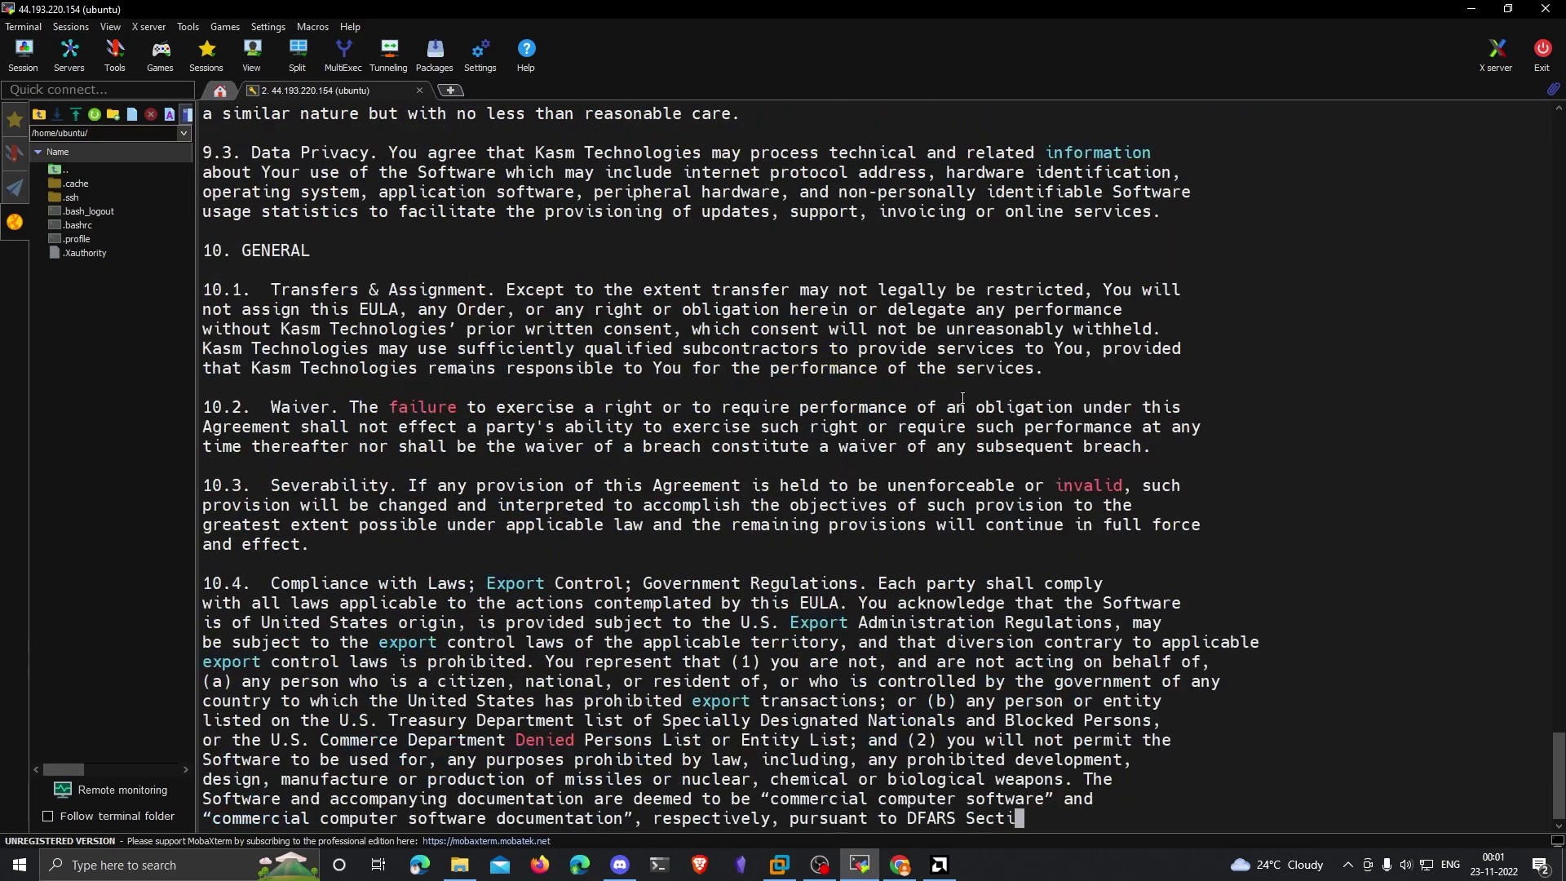
Step: Accept the EULA with y, let installation complete, and select the generated admin username
text(y)
key(Return)
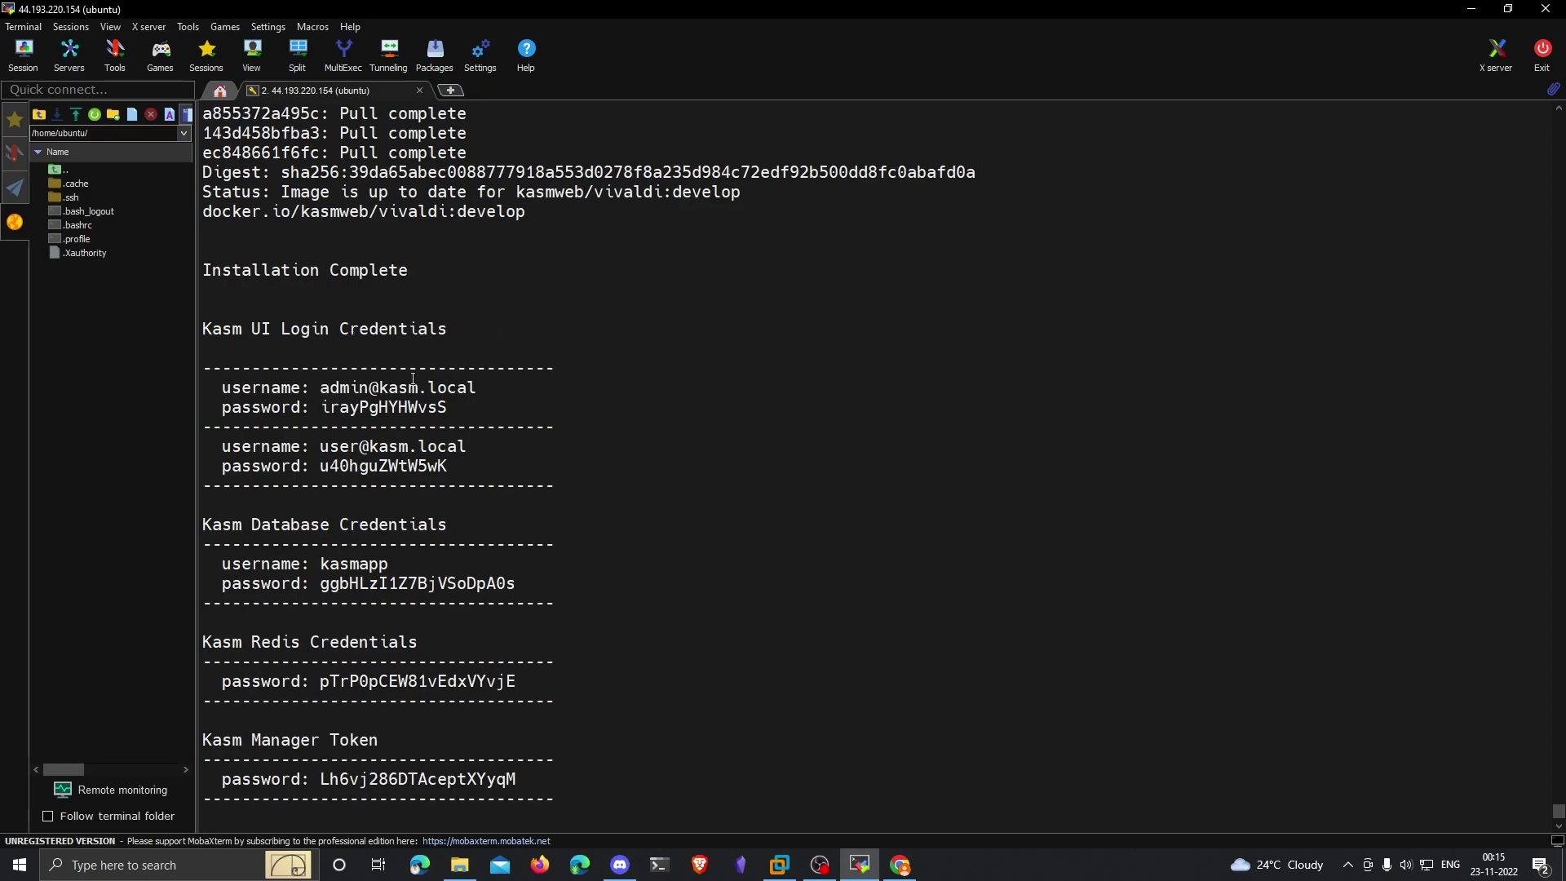
double_click(346, 387)
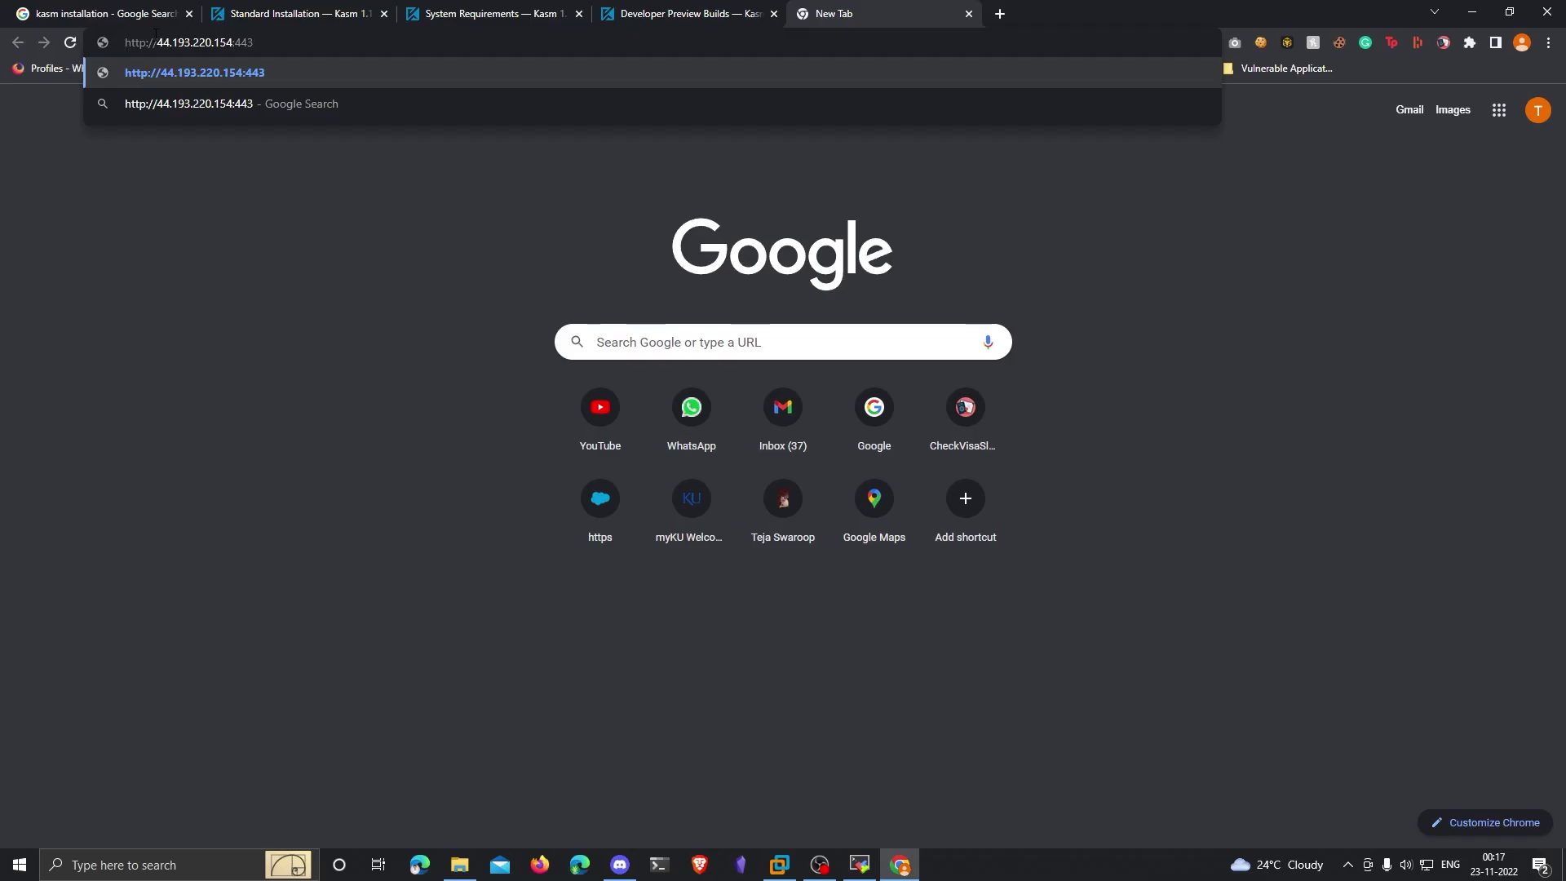
drag(157, 43, 225, 45)
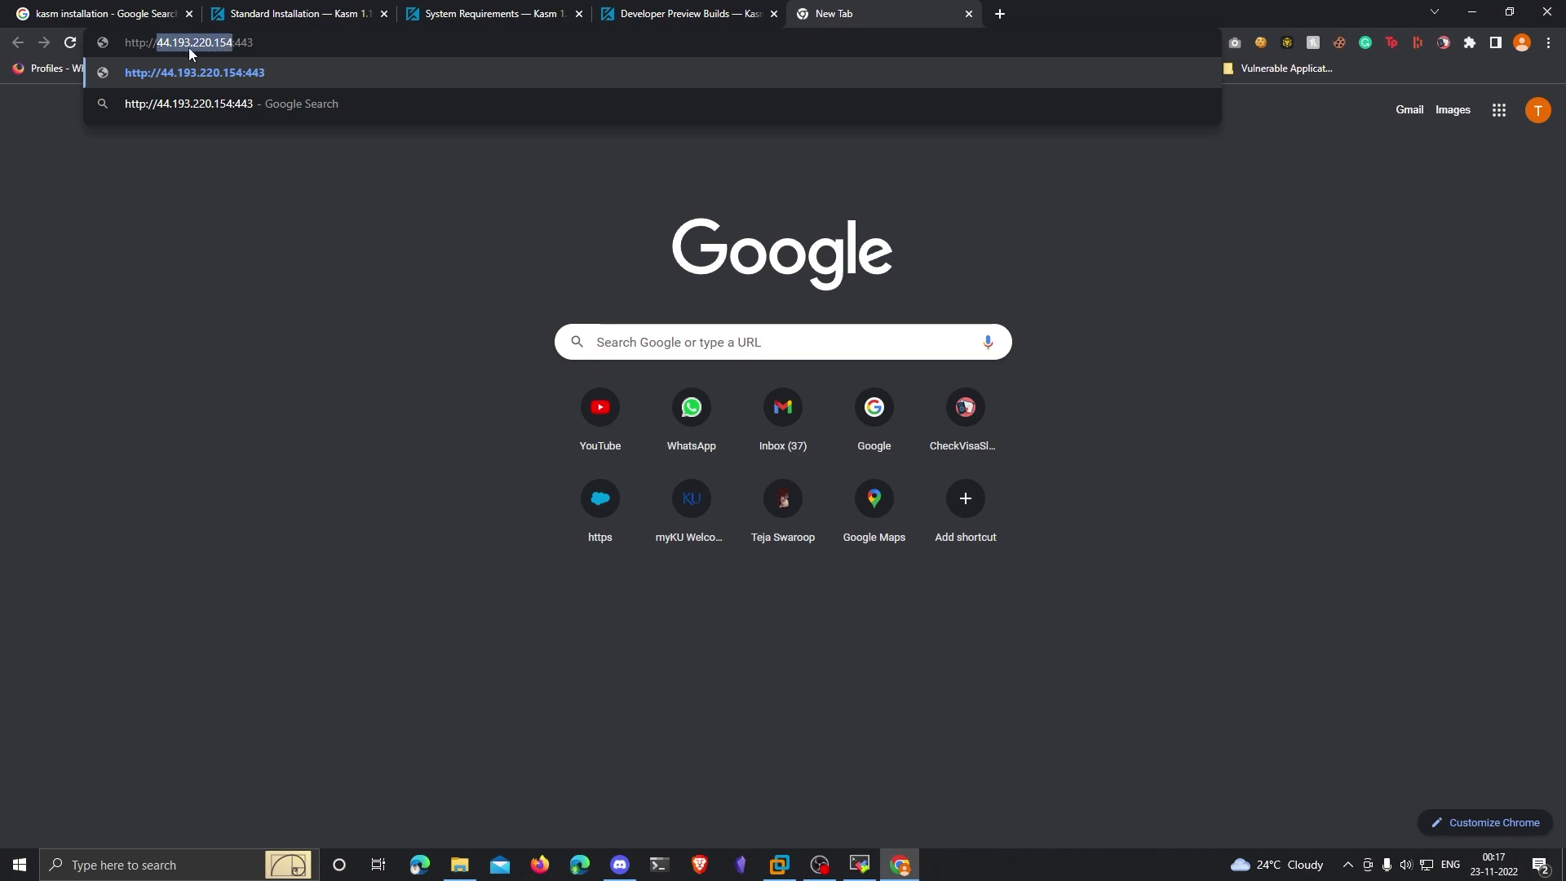
drag(254, 42, 234, 42)
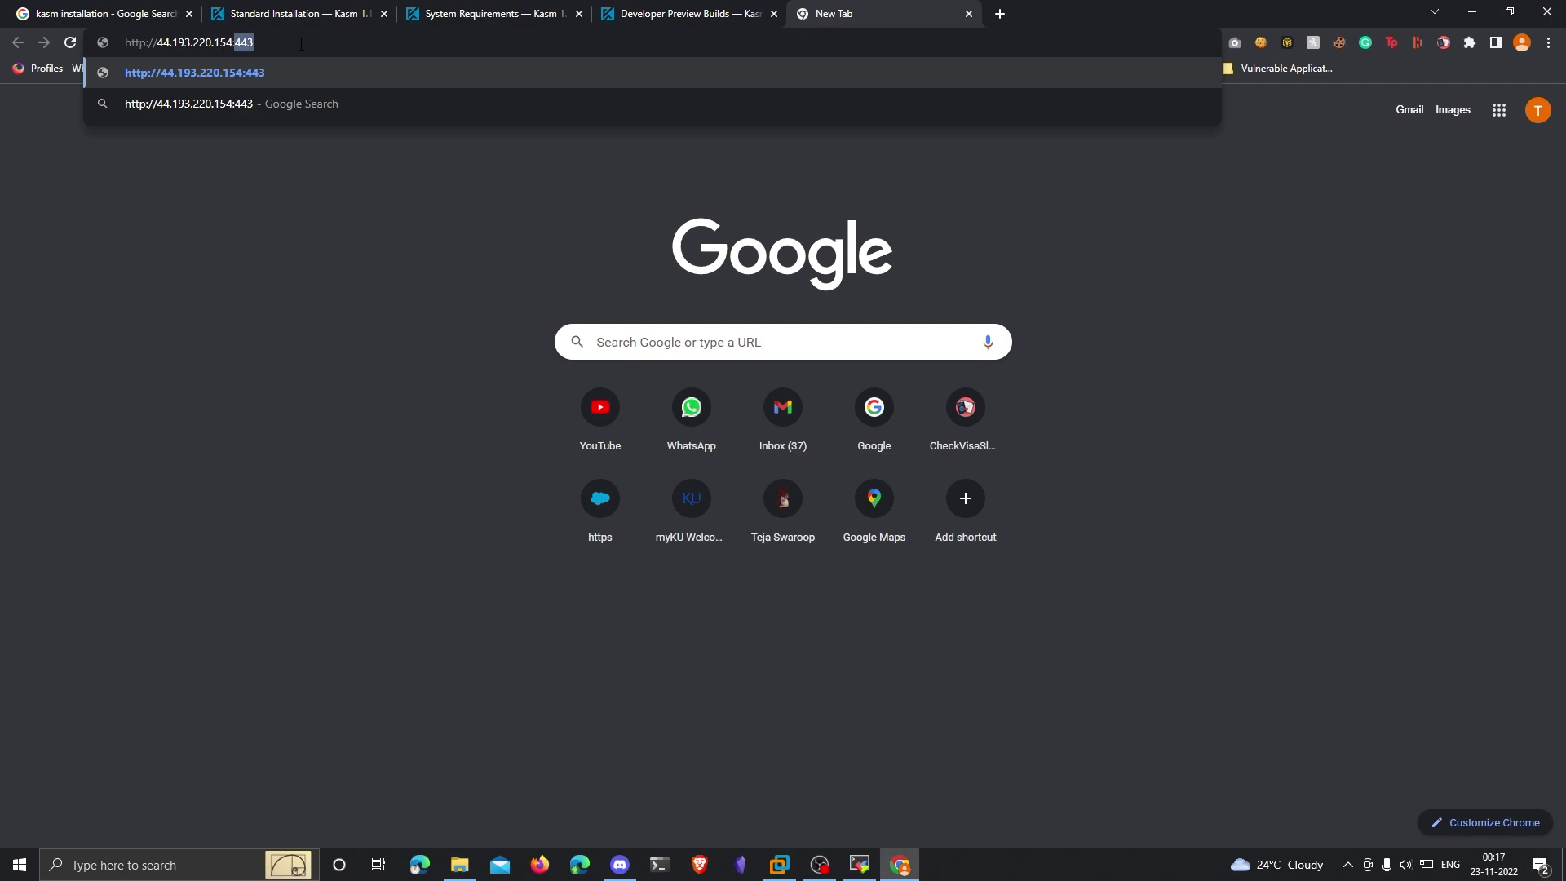
click(267, 43)
key(Return)
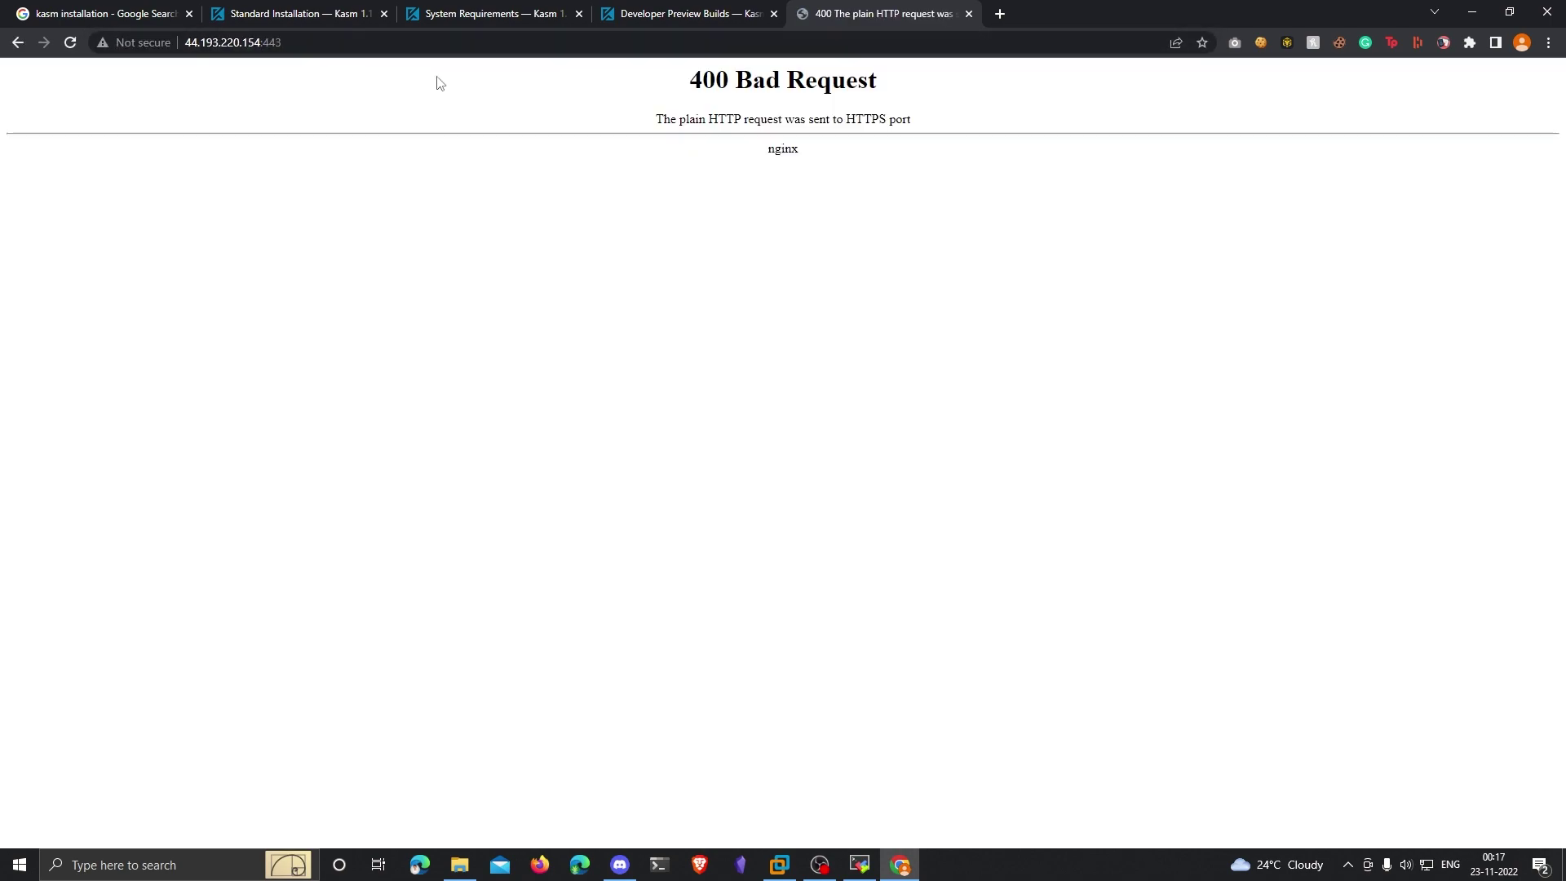
click(343, 45)
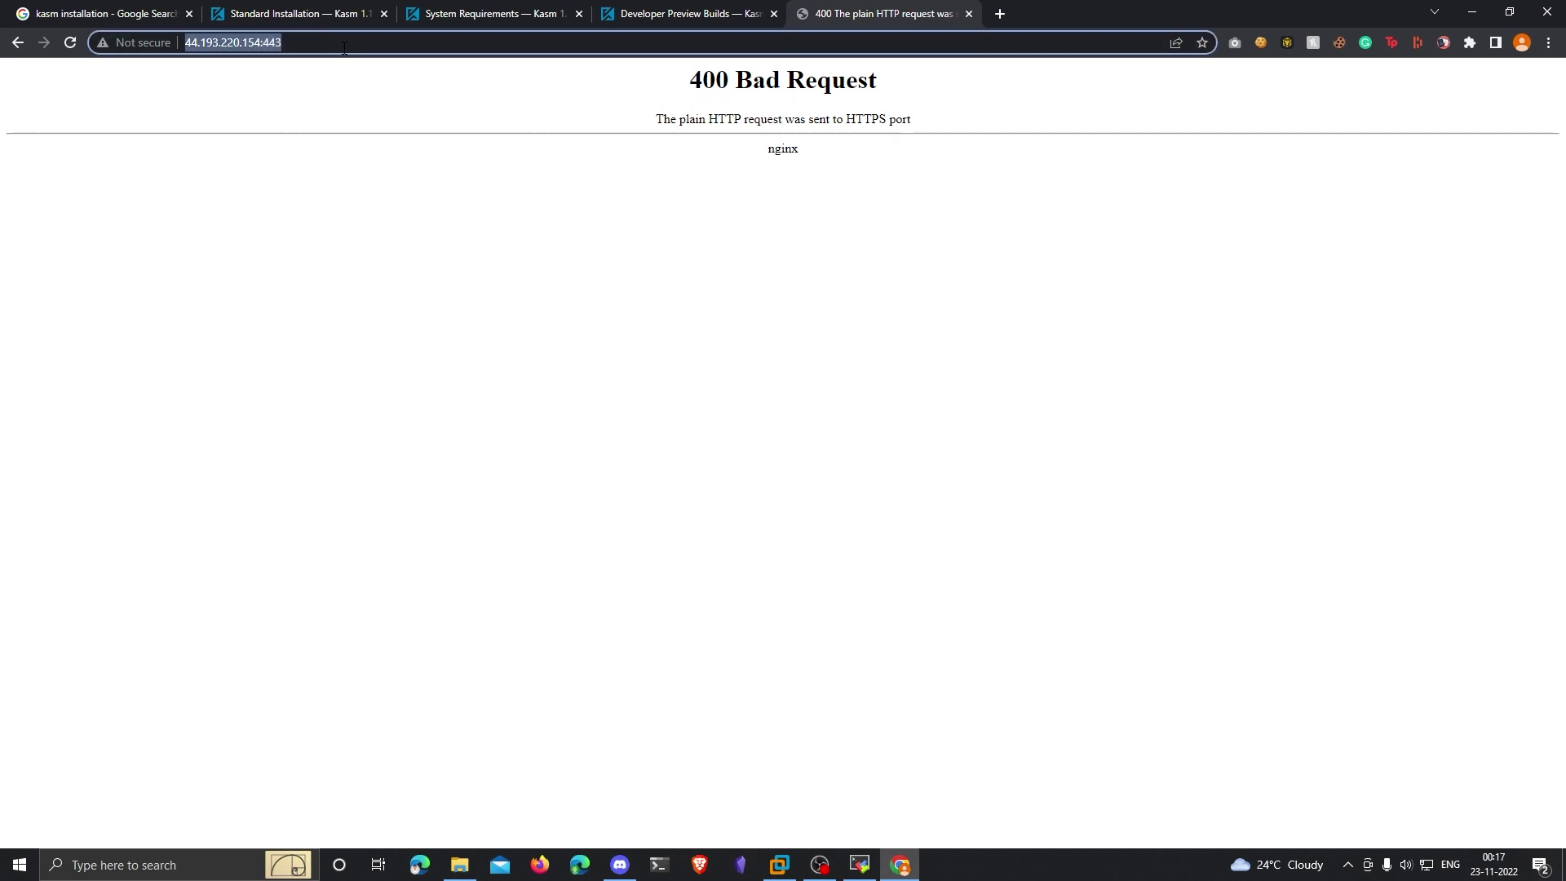
key(Home)
text(0)
key(BackSpace)
text(https://)
key(Return)
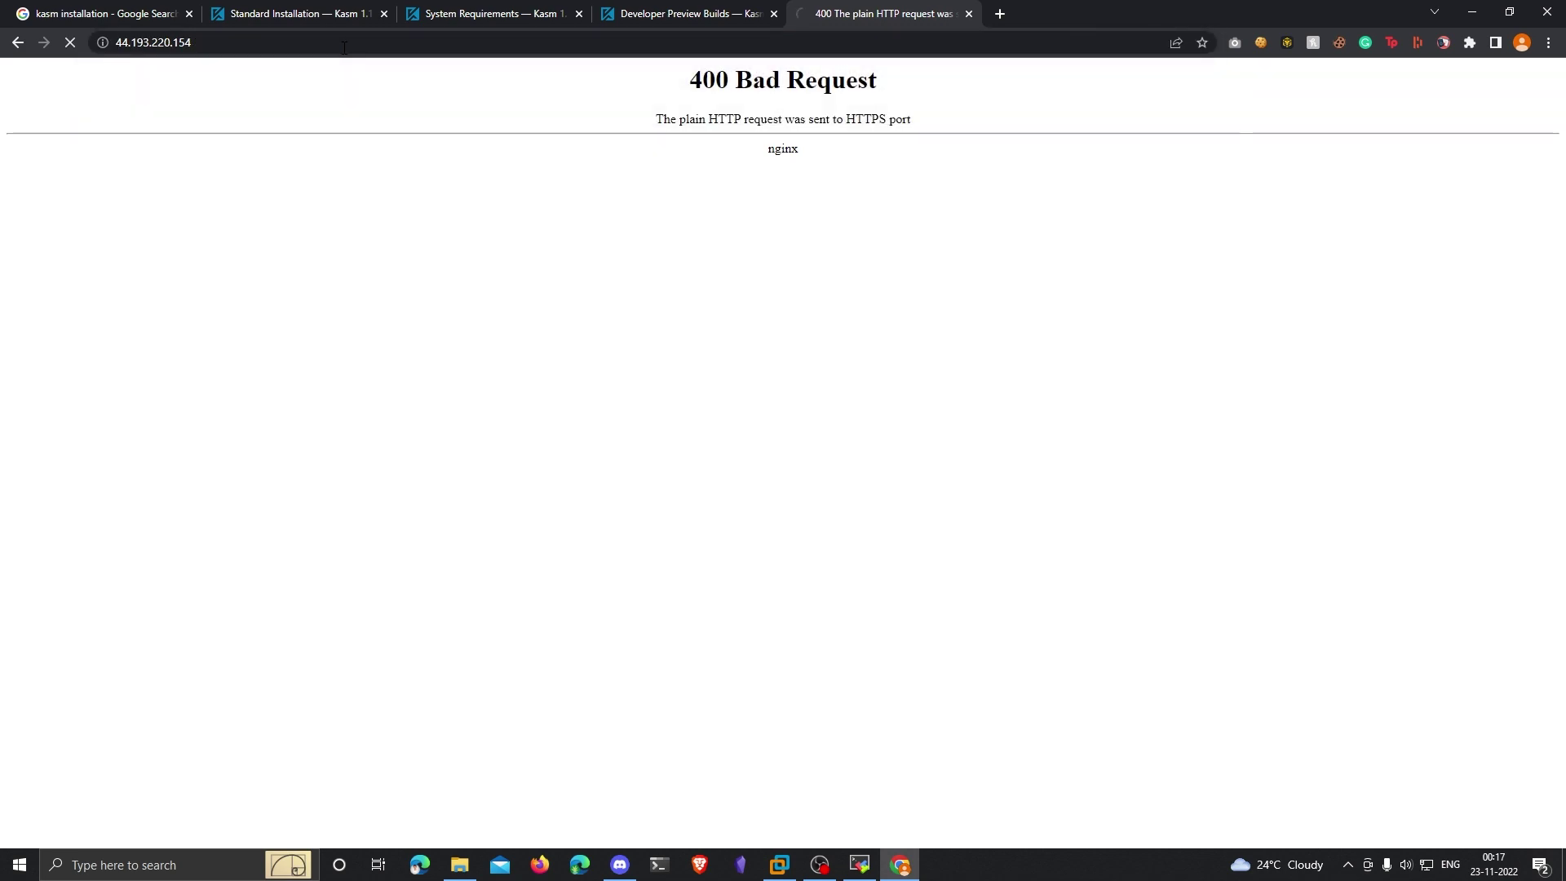
click(575, 497)
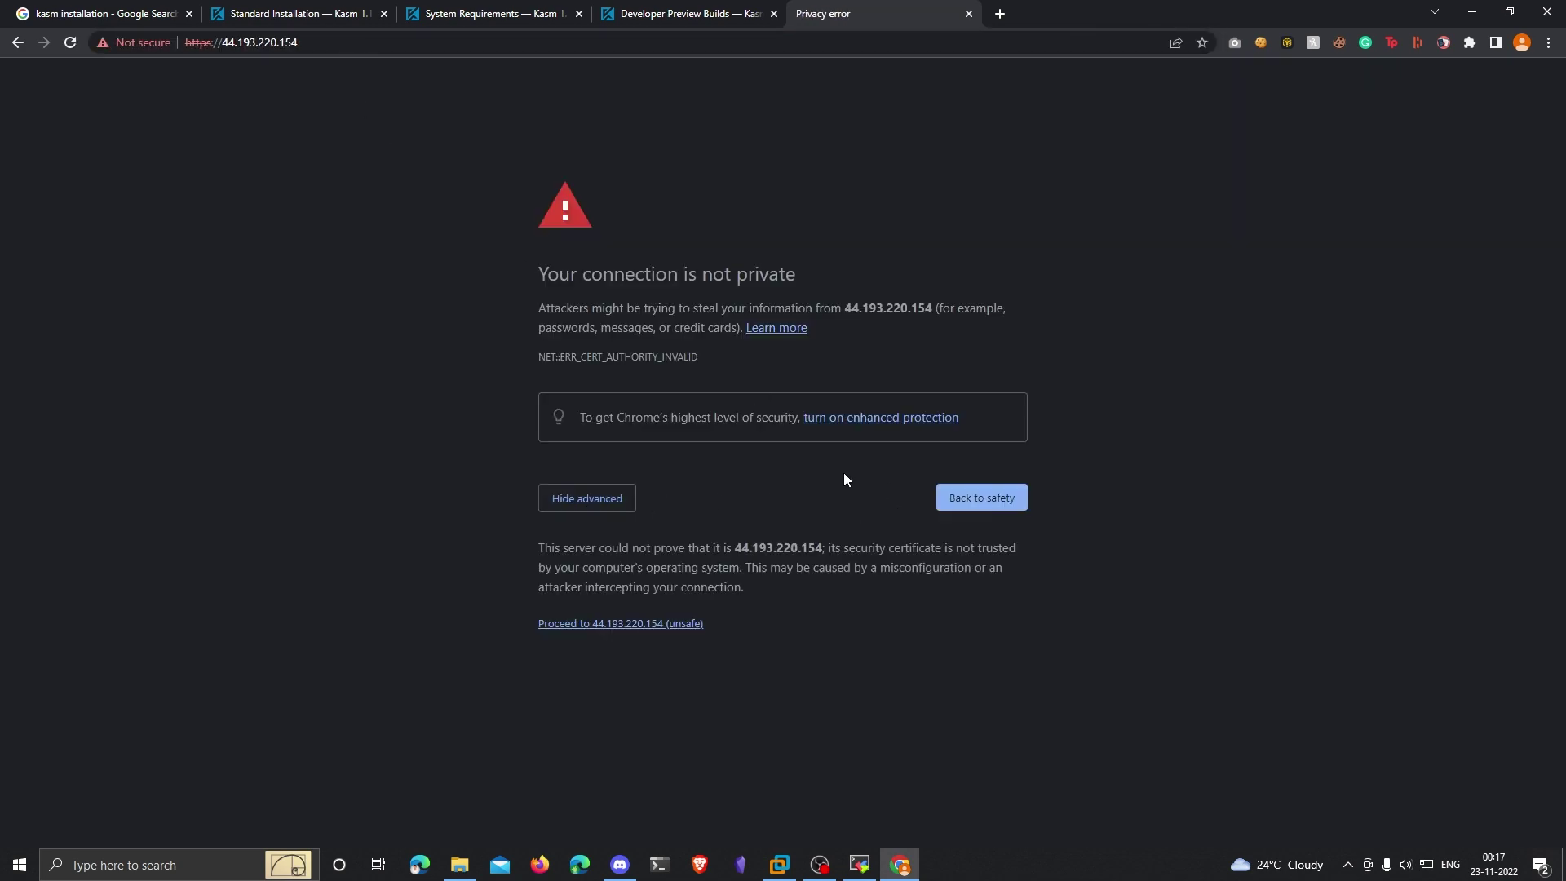
click(617, 625)
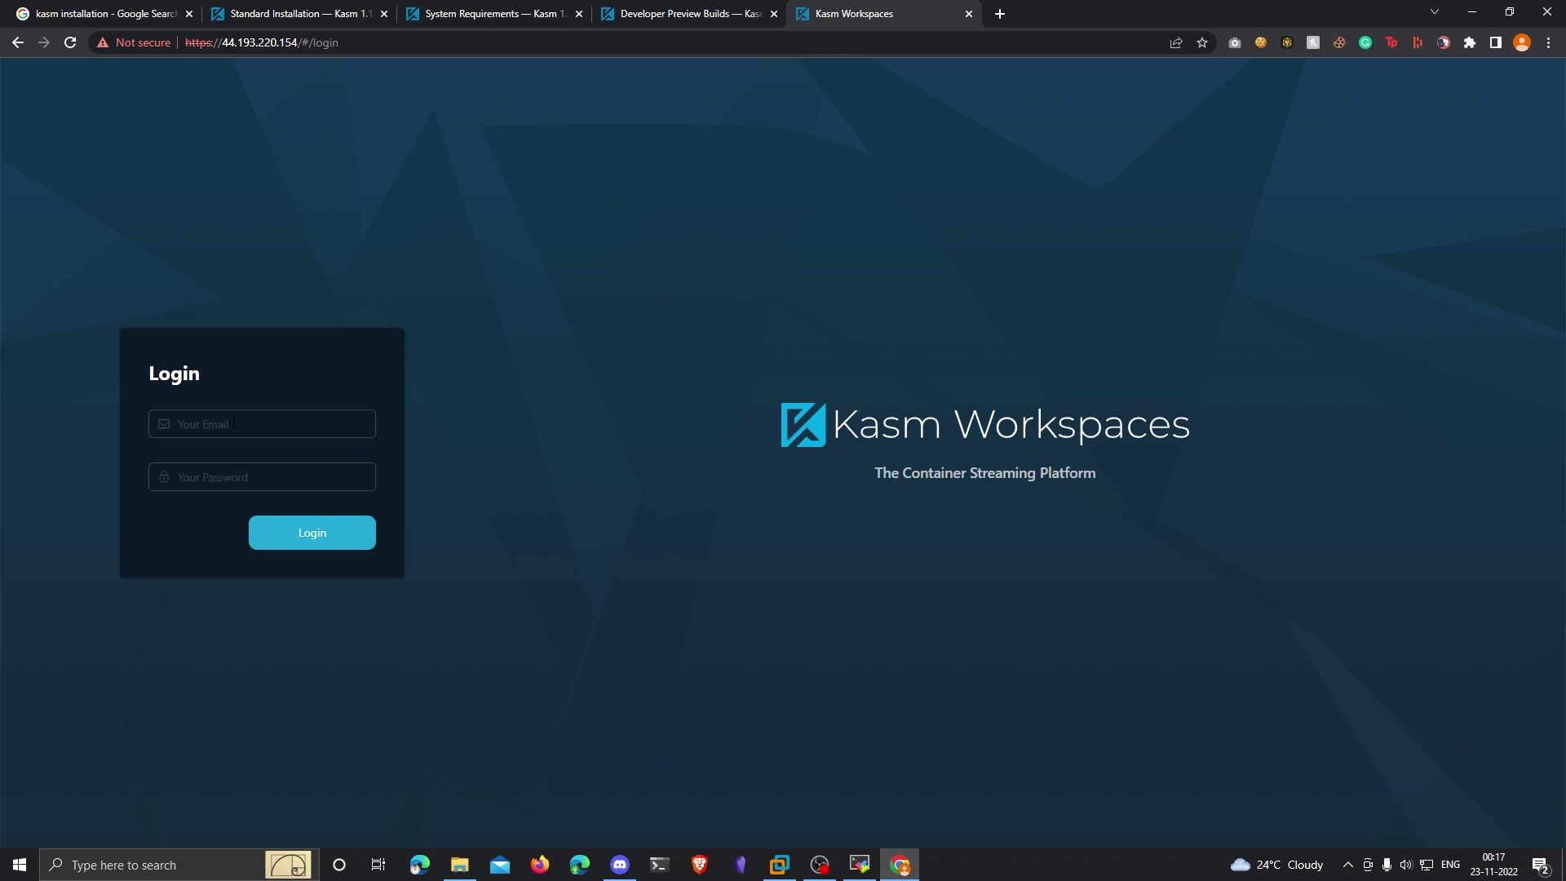
Step: Copy the admin username from the install output into the Kasm login e-mail field
click(860, 864)
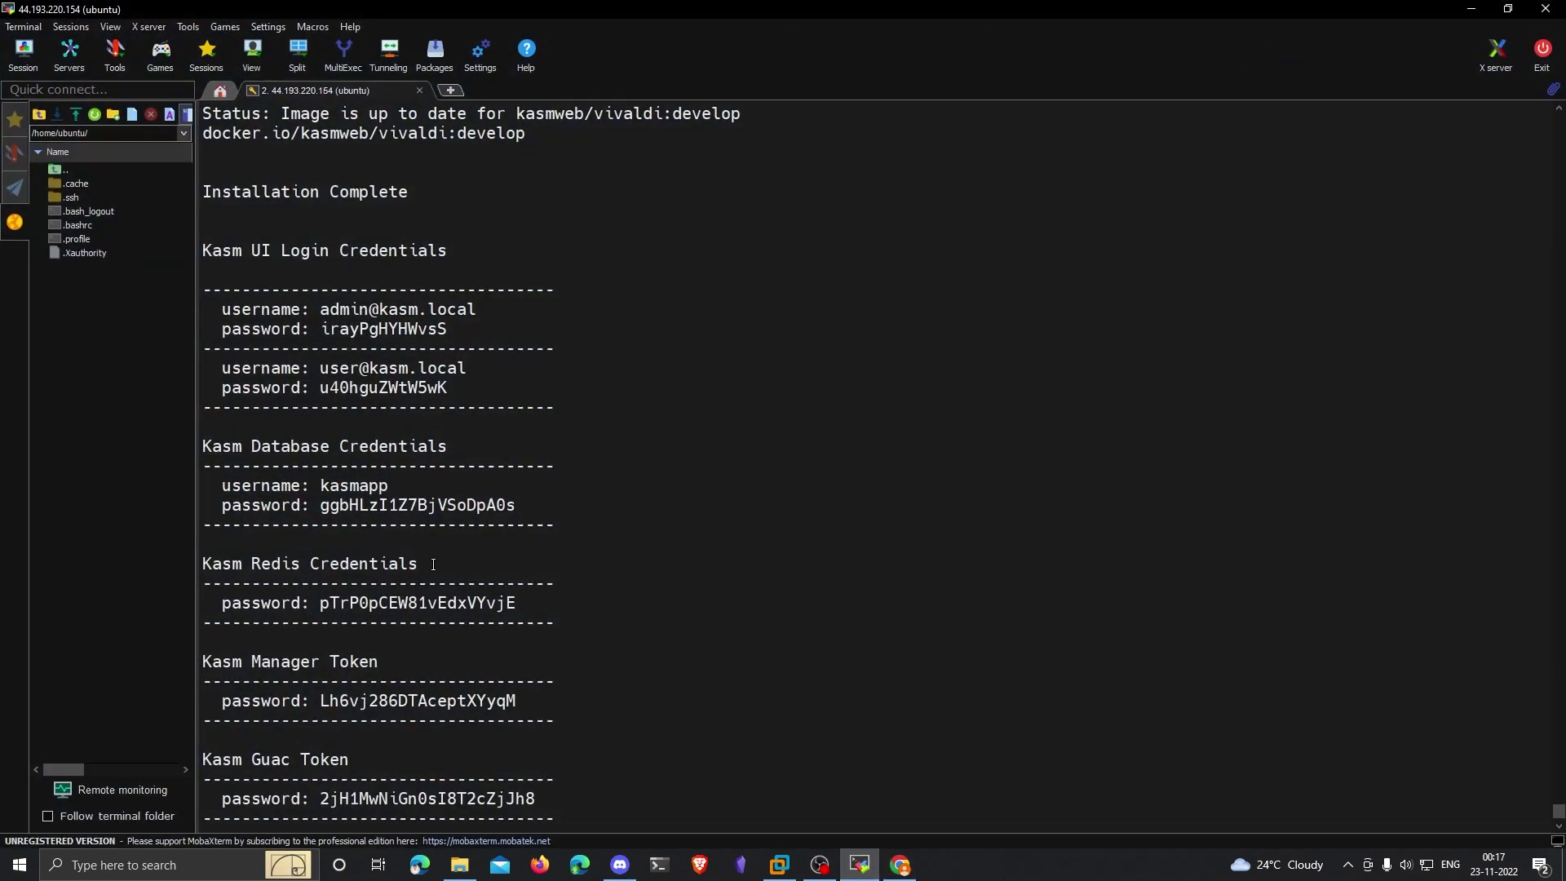
drag(320, 310, 475, 311)
right_click(471, 314)
click(483, 320)
key(alt+Tab)
click(318, 404)
key(ctrl+v)
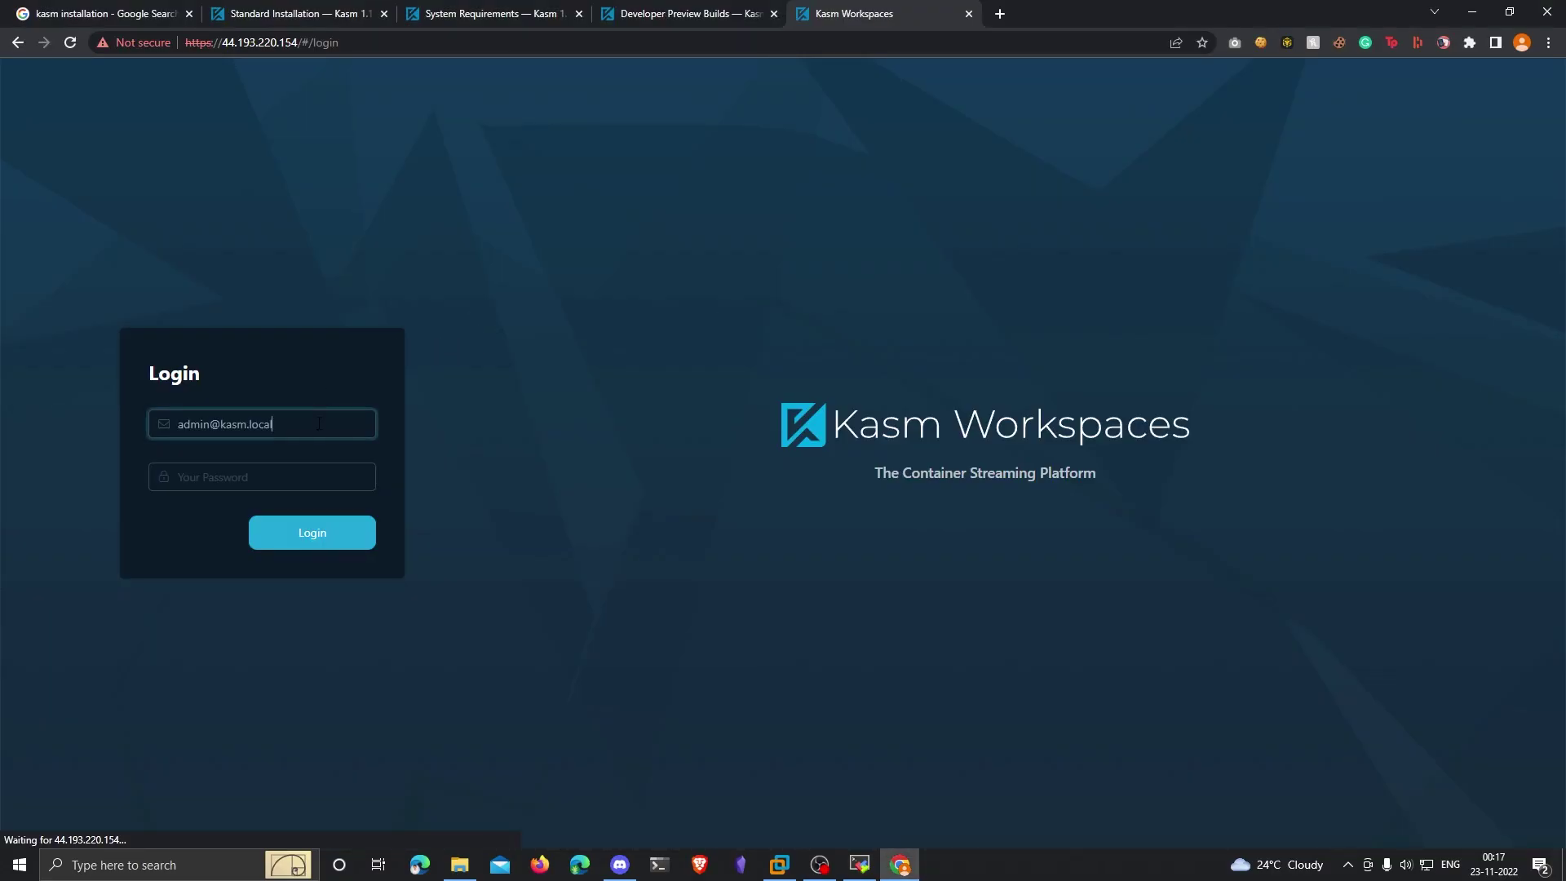
Step: Copy the generated admin password into the password field and log in
key(alt+Tab)
double_click(347, 329)
right_click(350, 329)
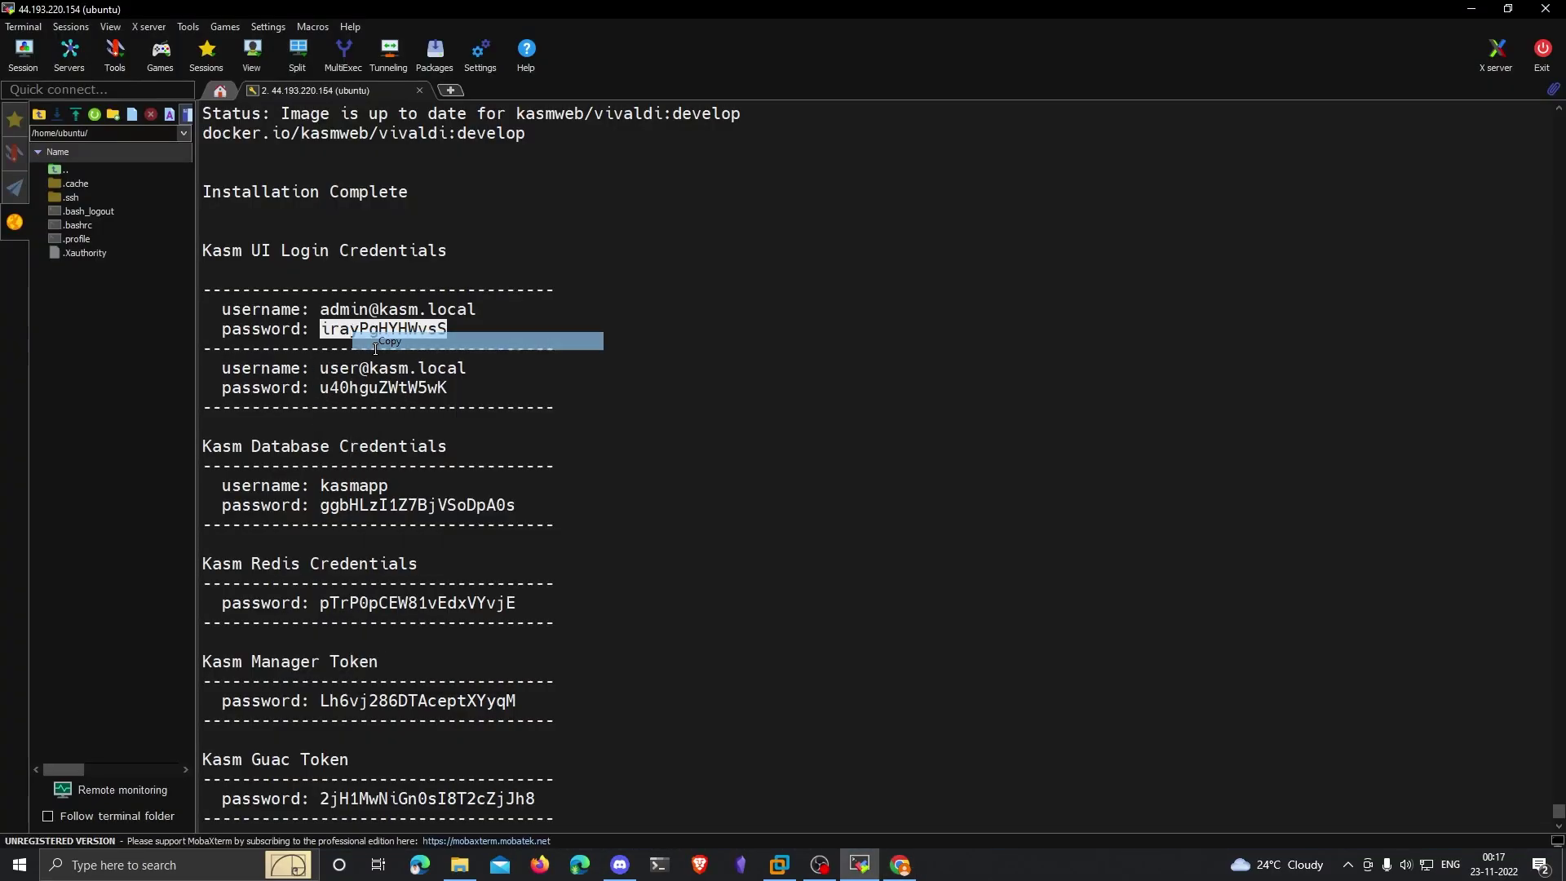
click(375, 337)
key(alt+Tab)
click(394, 458)
click(269, 475)
key(ctrl+v)
click(311, 527)
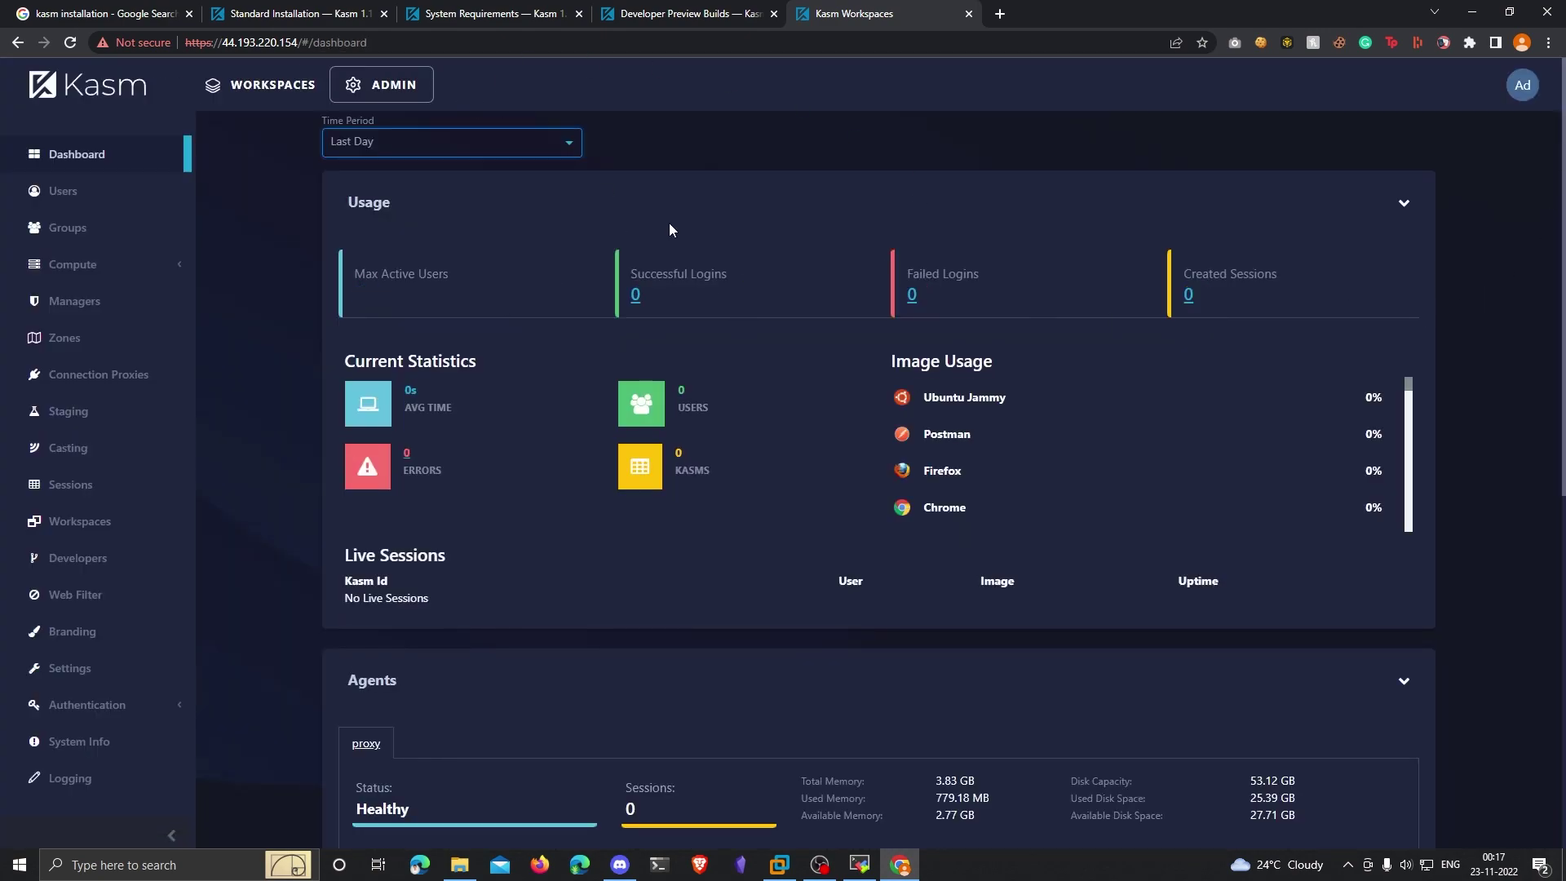
Step: Open WORKSPACES and scroll through the app tiles such as Brave, Chrome, Firefox and Zoom
click(245, 93)
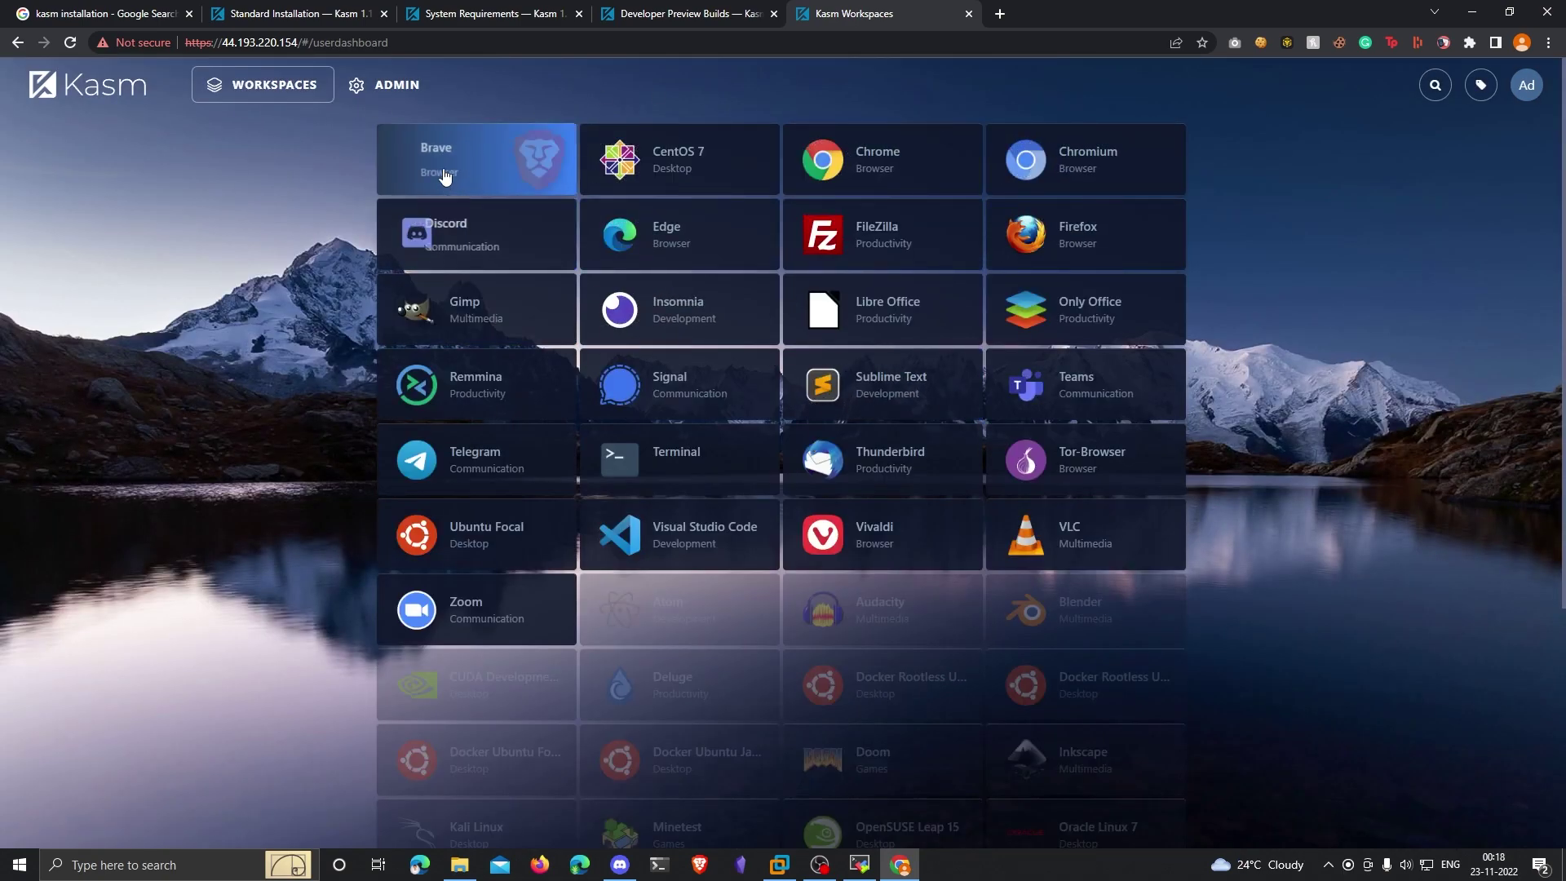
scroll(946, 440, down, 1)
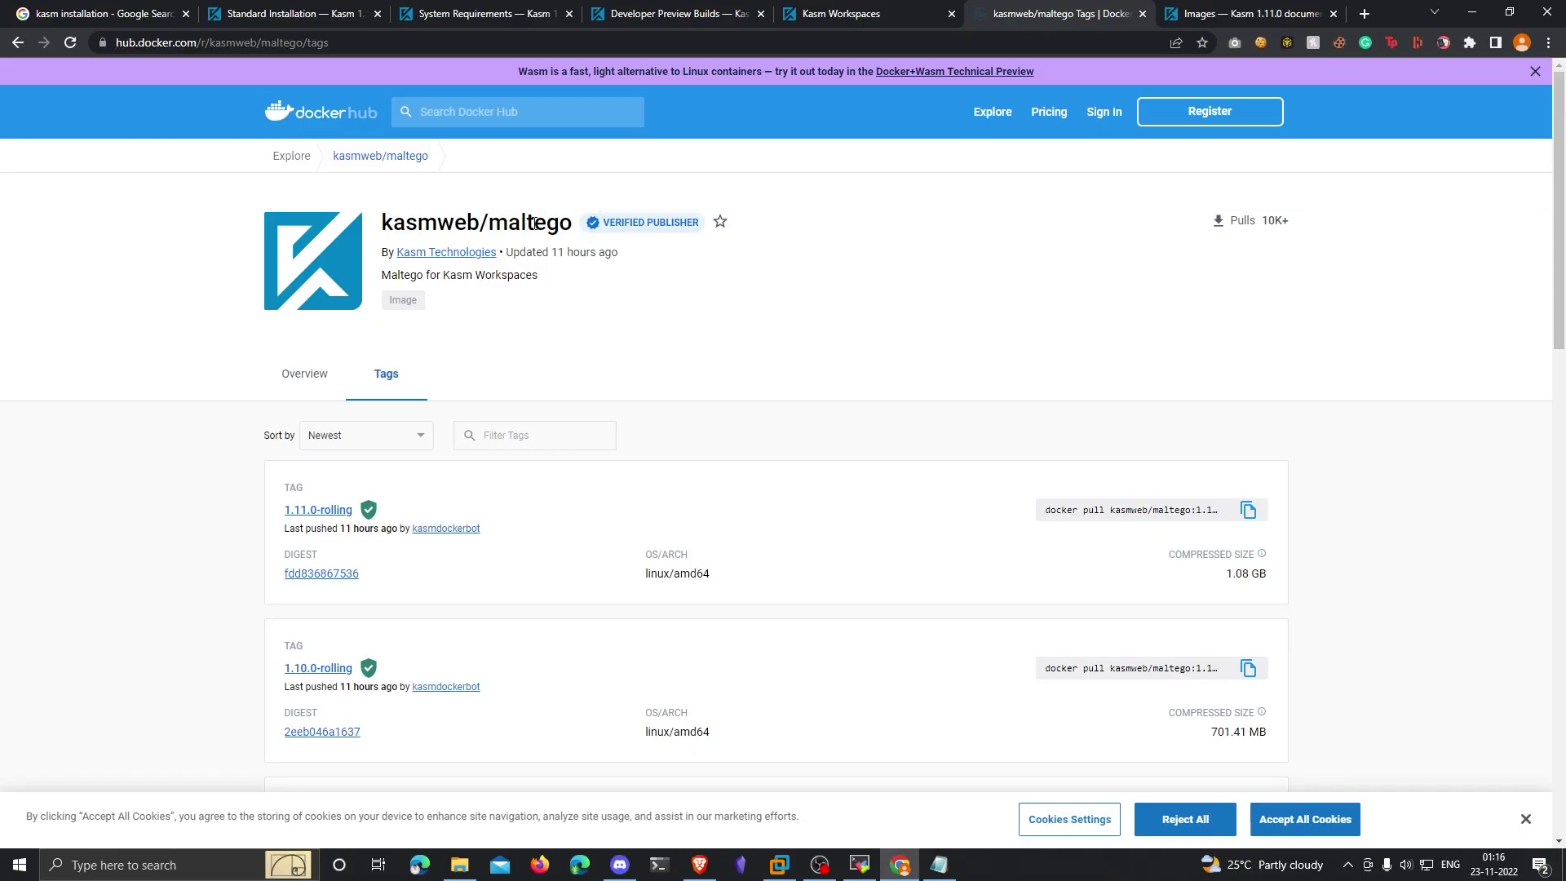
Step: Scroll through the kasmweb/maltego tags on Docker Hub, then go back to Kasm's ADMIN dashboard
double_click(534, 222)
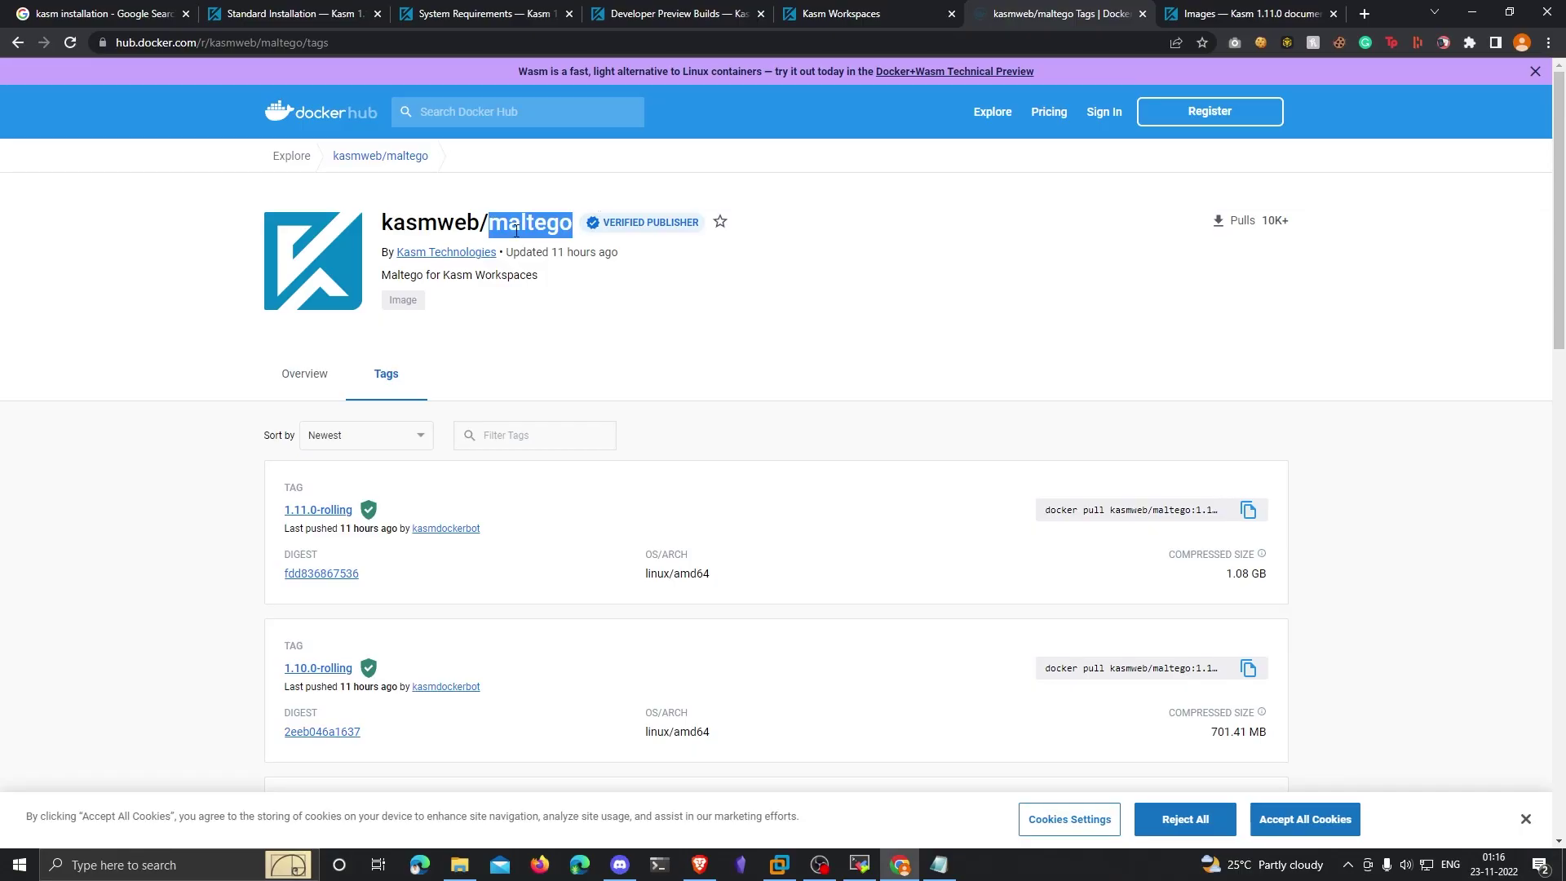
double_click(430, 222)
click(584, 46)
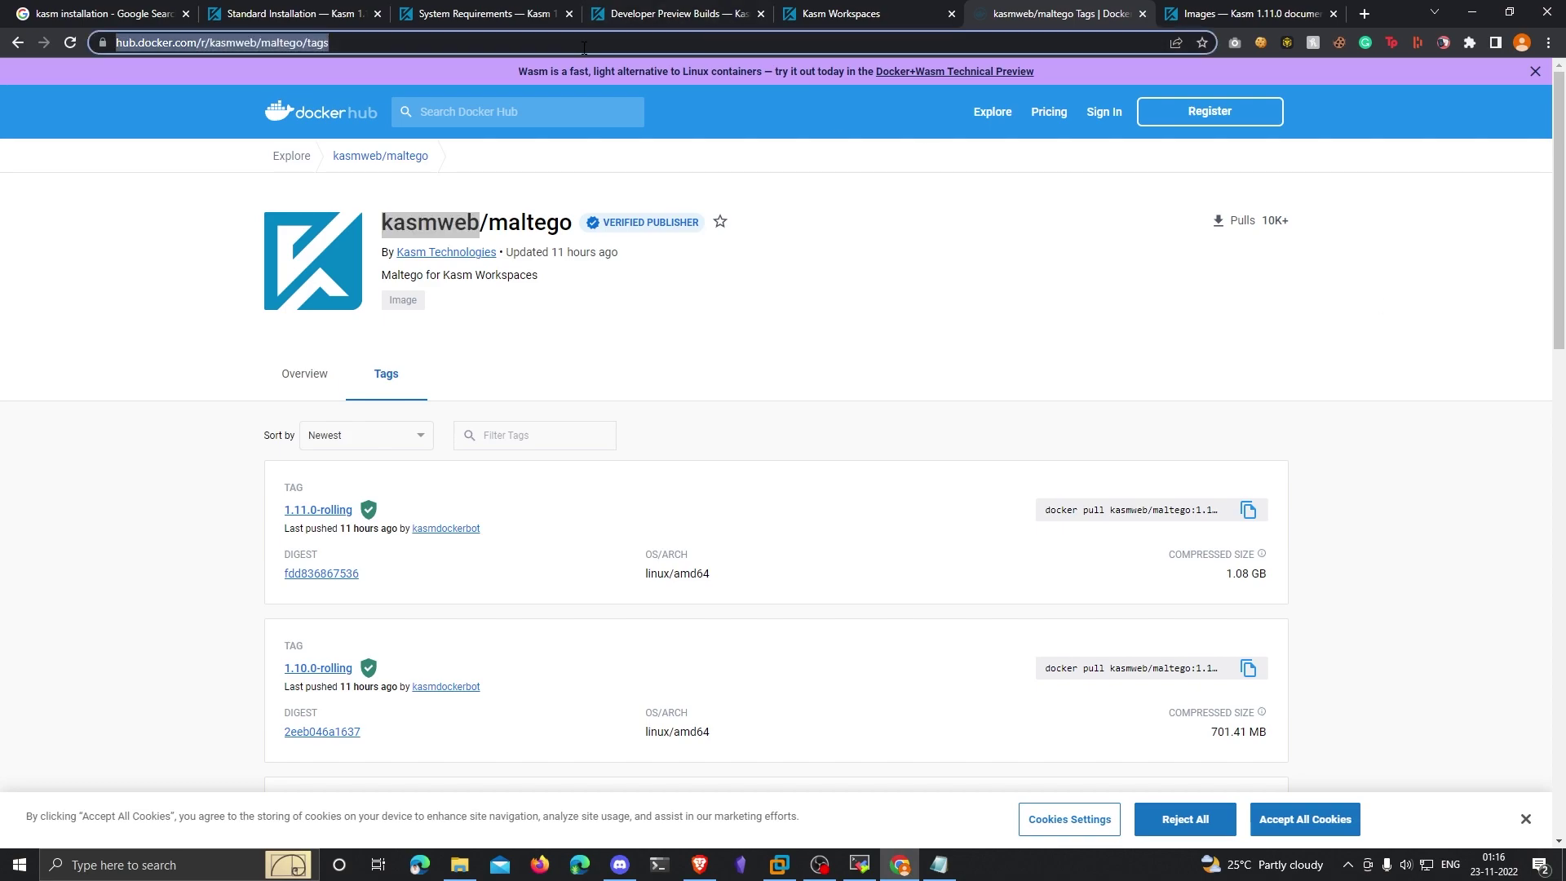
scroll(1439, 344, down, 1)
scroll(1438, 344, down, 3)
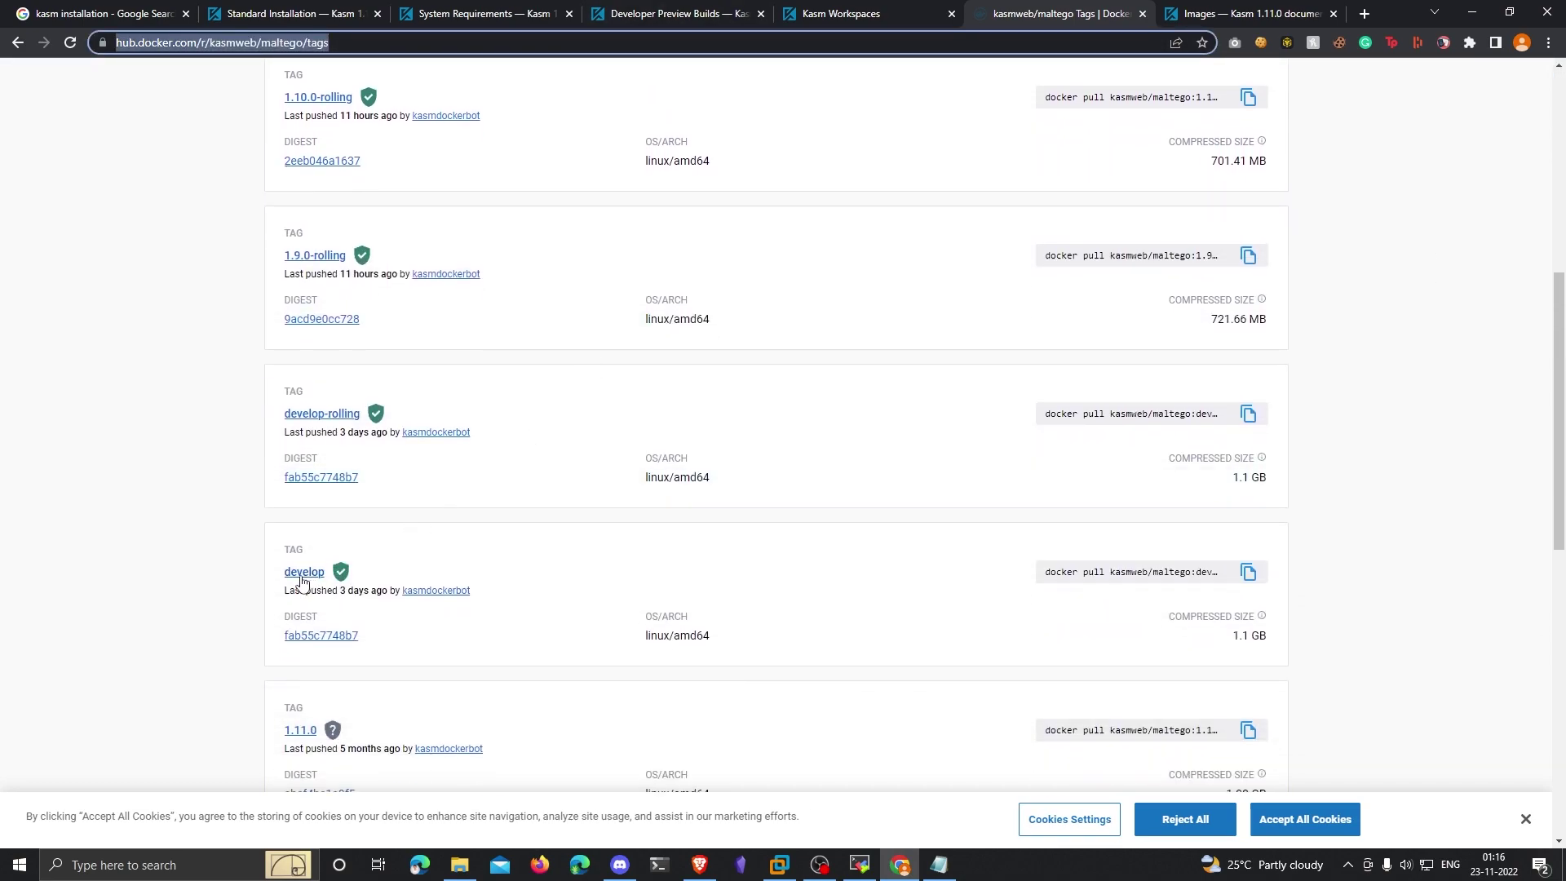
scroll(1432, 256, up, 7)
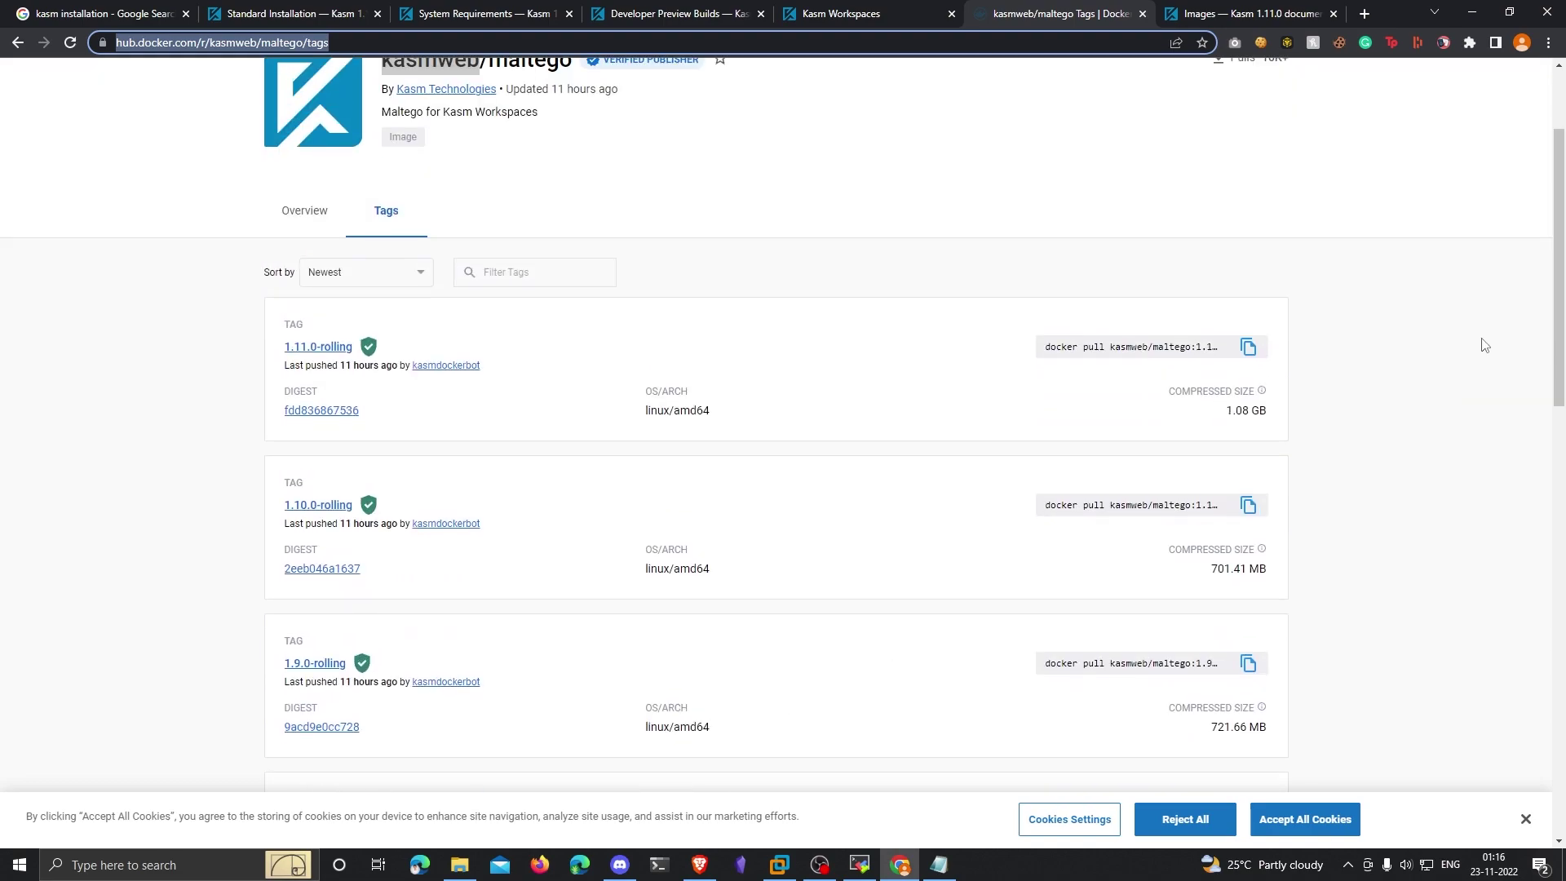
click(893, 12)
click(399, 86)
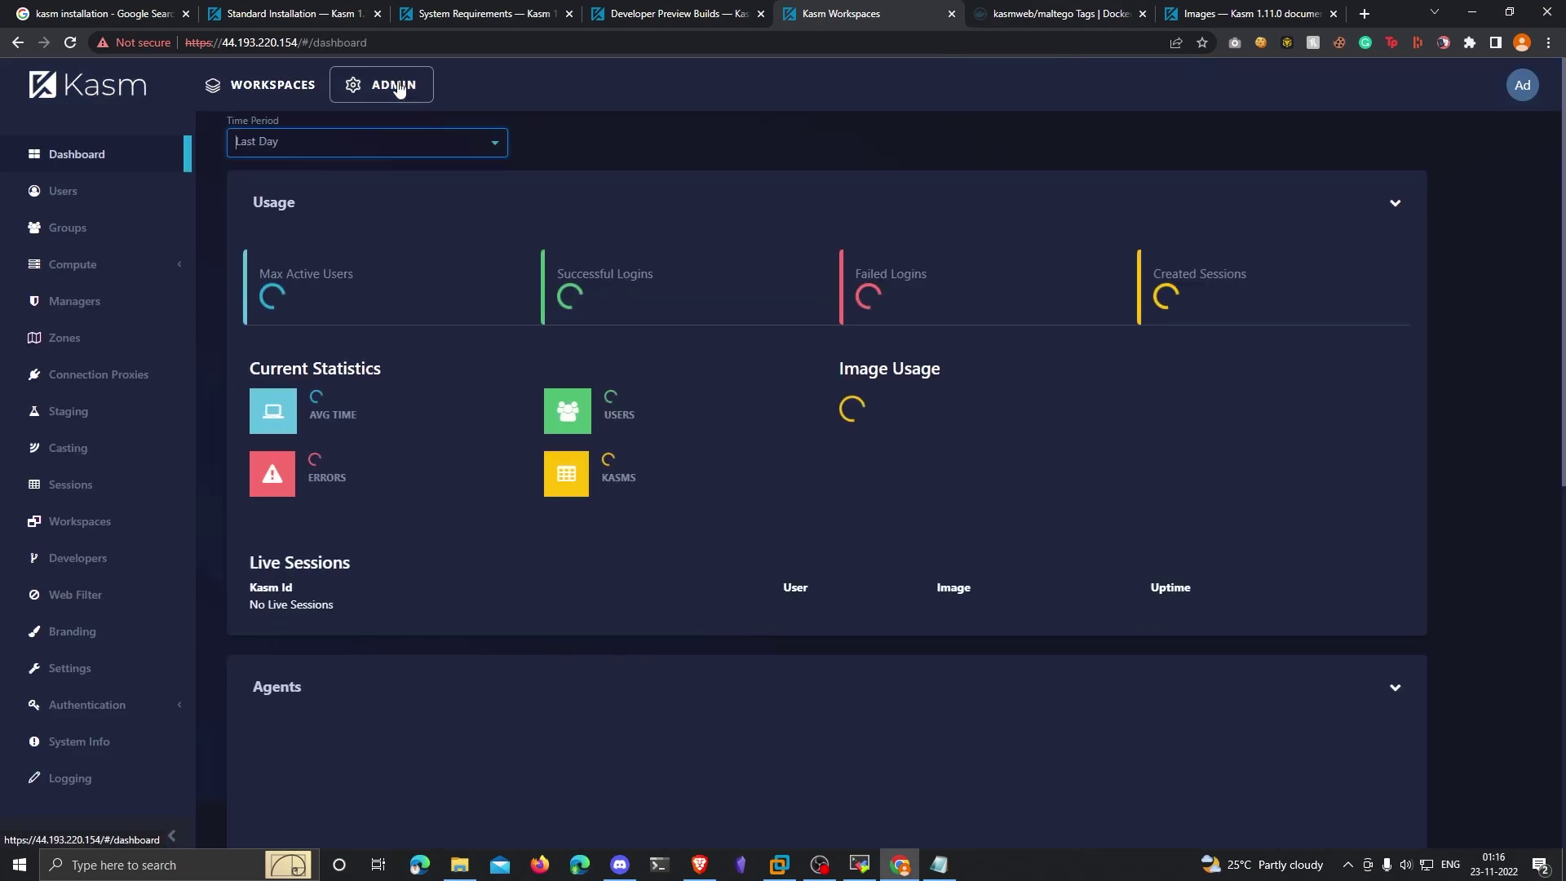
Step: Start a new Container workspace with Friendly Name Maltego and description maltego
click(114, 522)
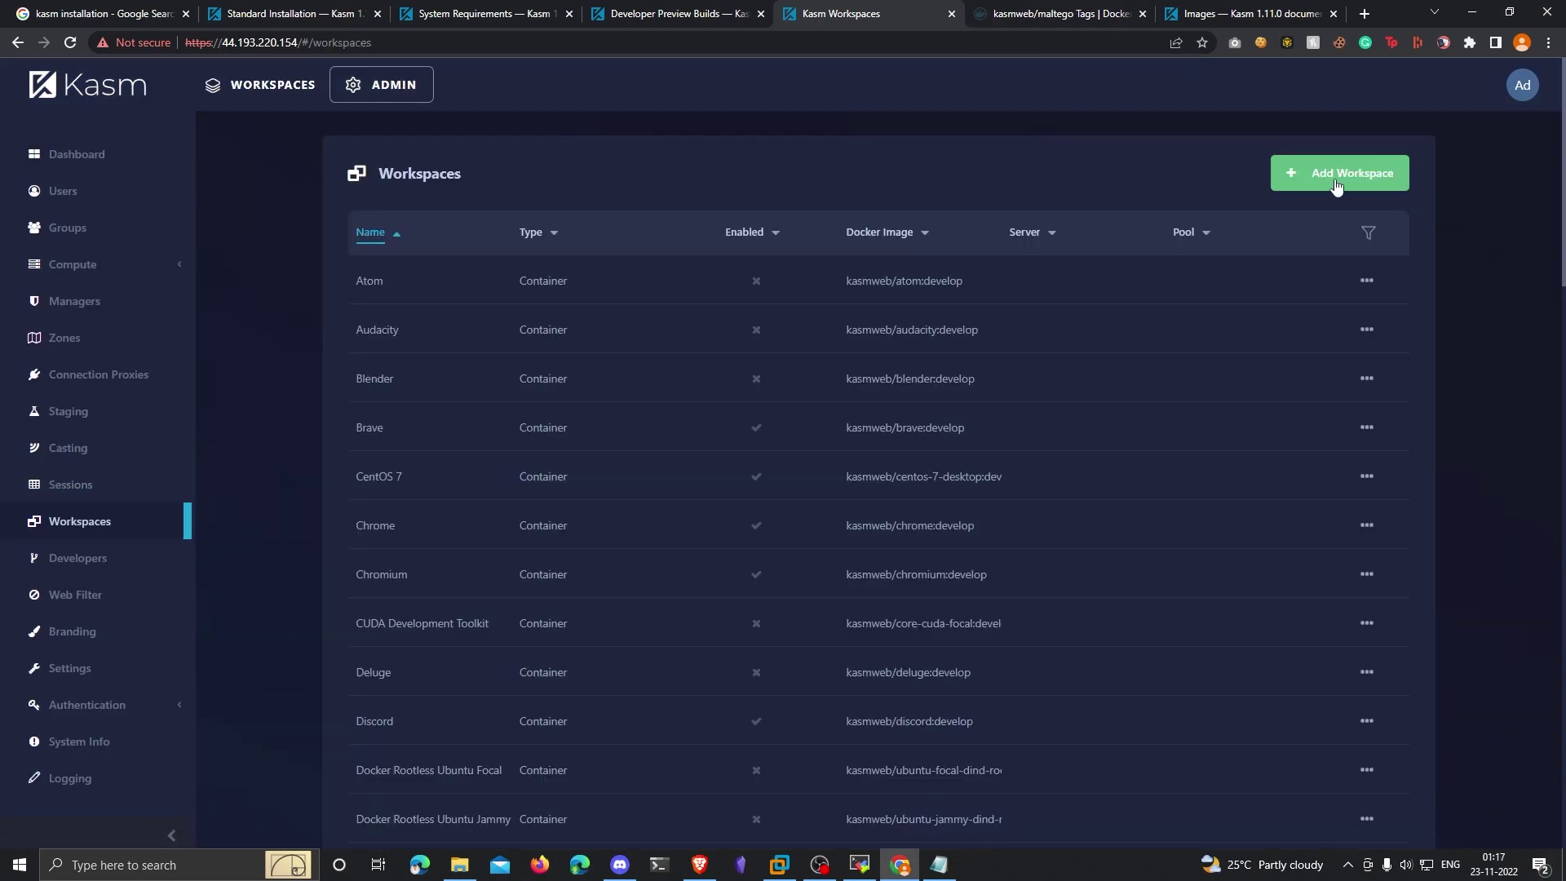
click(1338, 181)
click(856, 239)
click(654, 281)
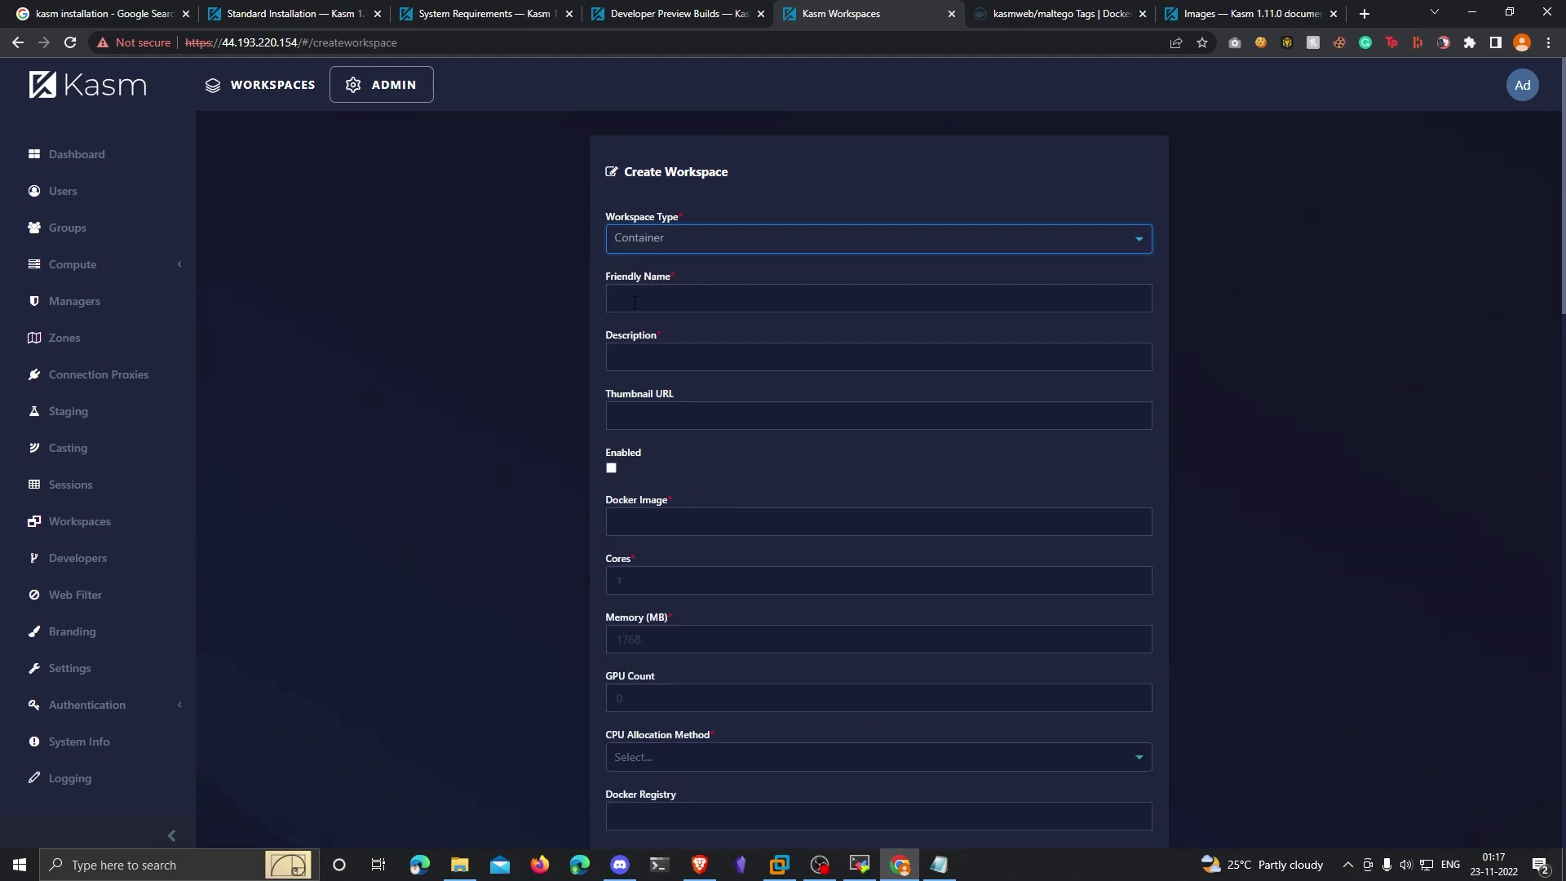
click(1058, 310)
text(Maltego)
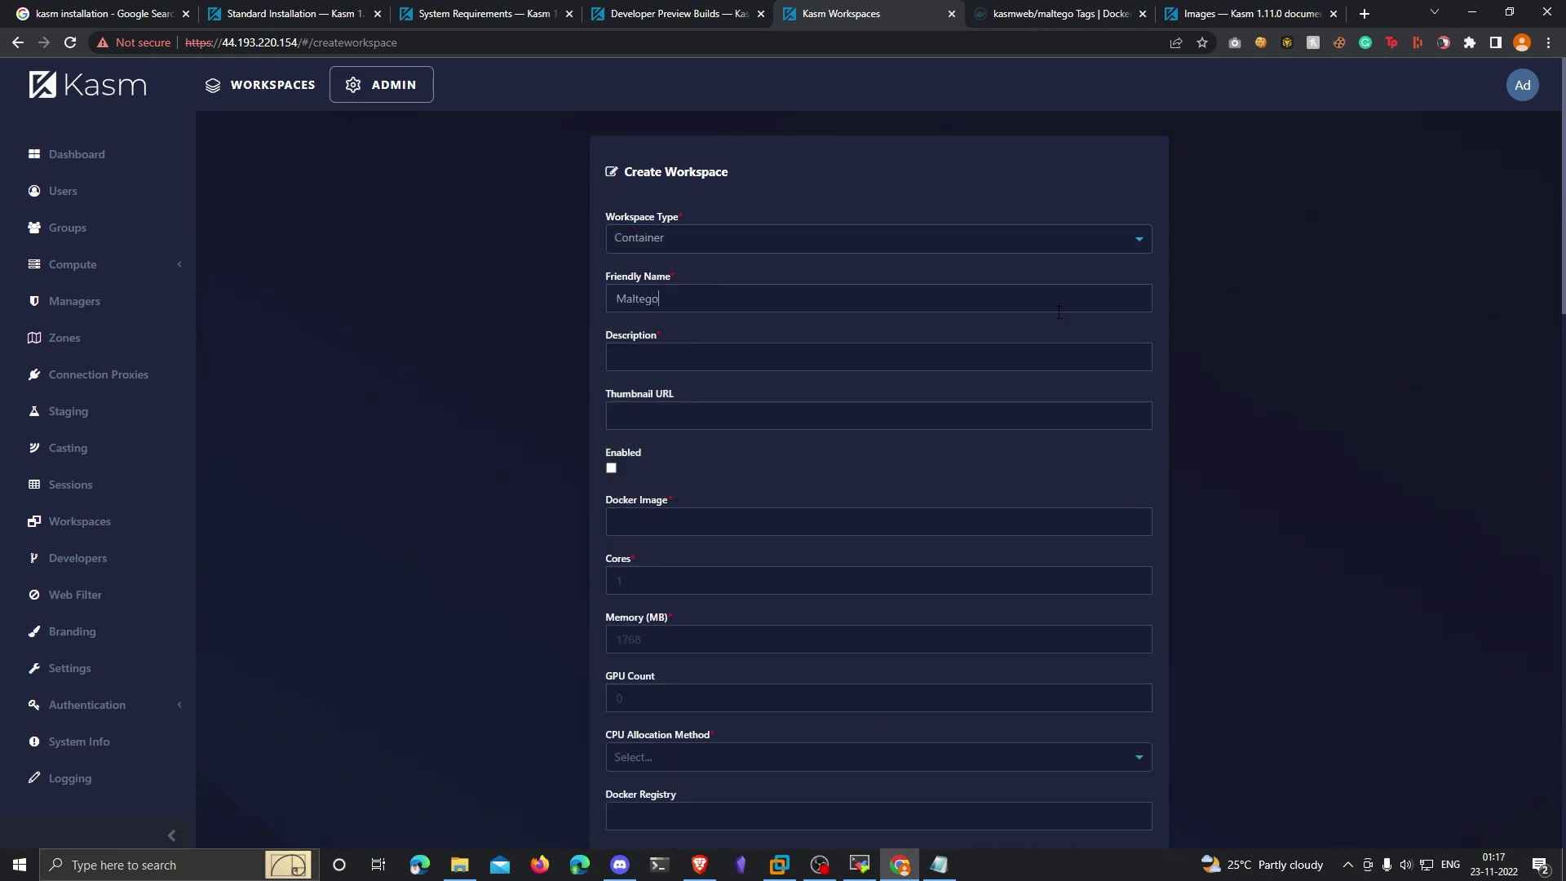
text(maltego)
scroll(679, 431, down, 1)
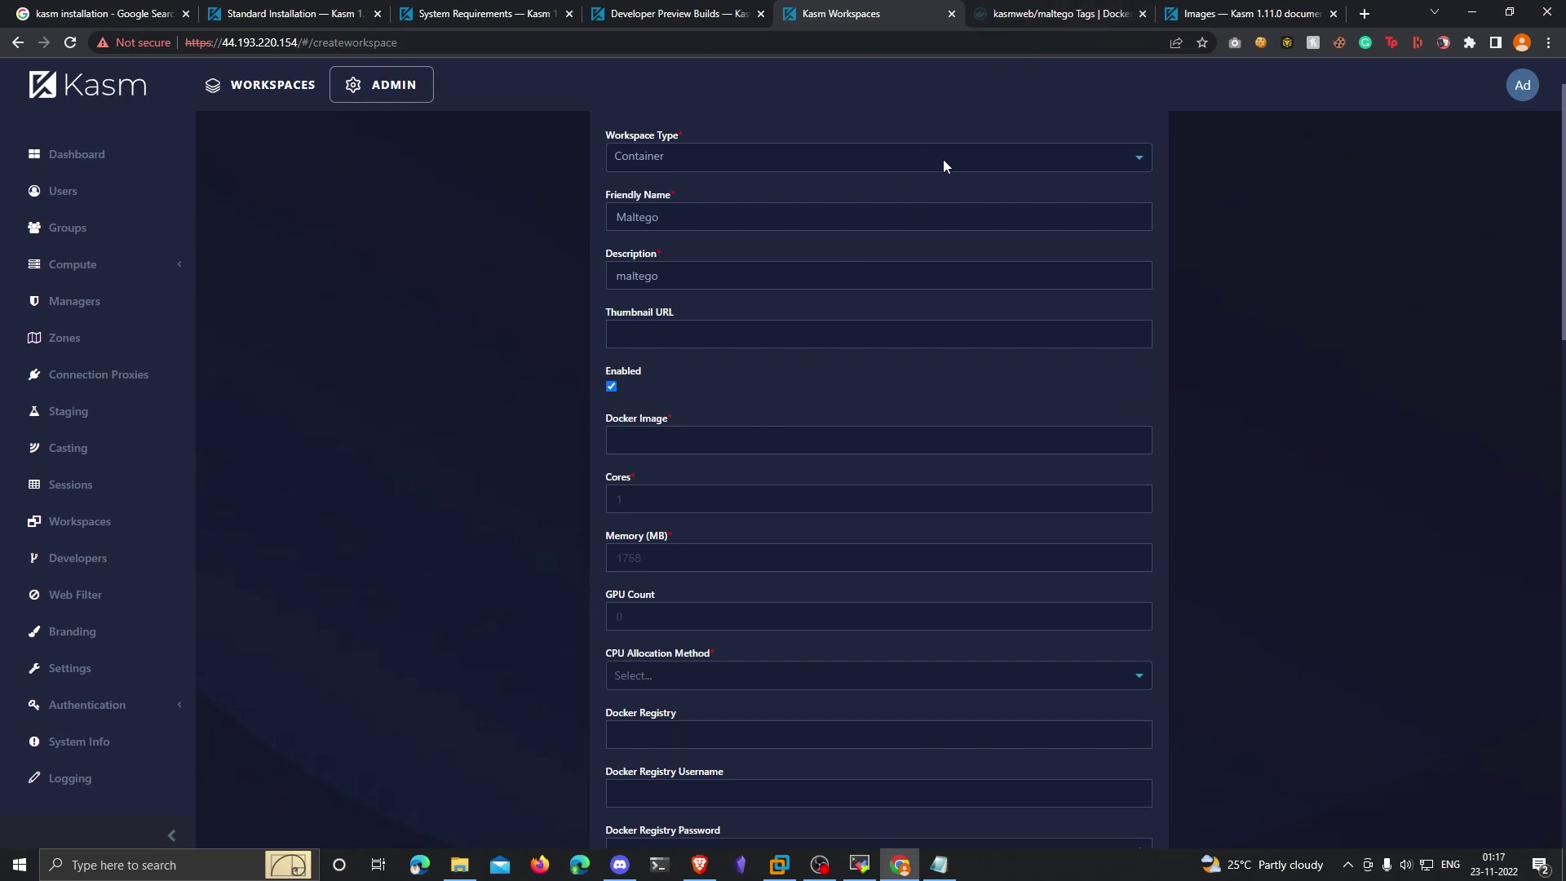
Step: Copy the develop tag's pull command and set Docker Image to kasmweb/maltego:develop
click(1074, 15)
scroll(947, 454, down, 3)
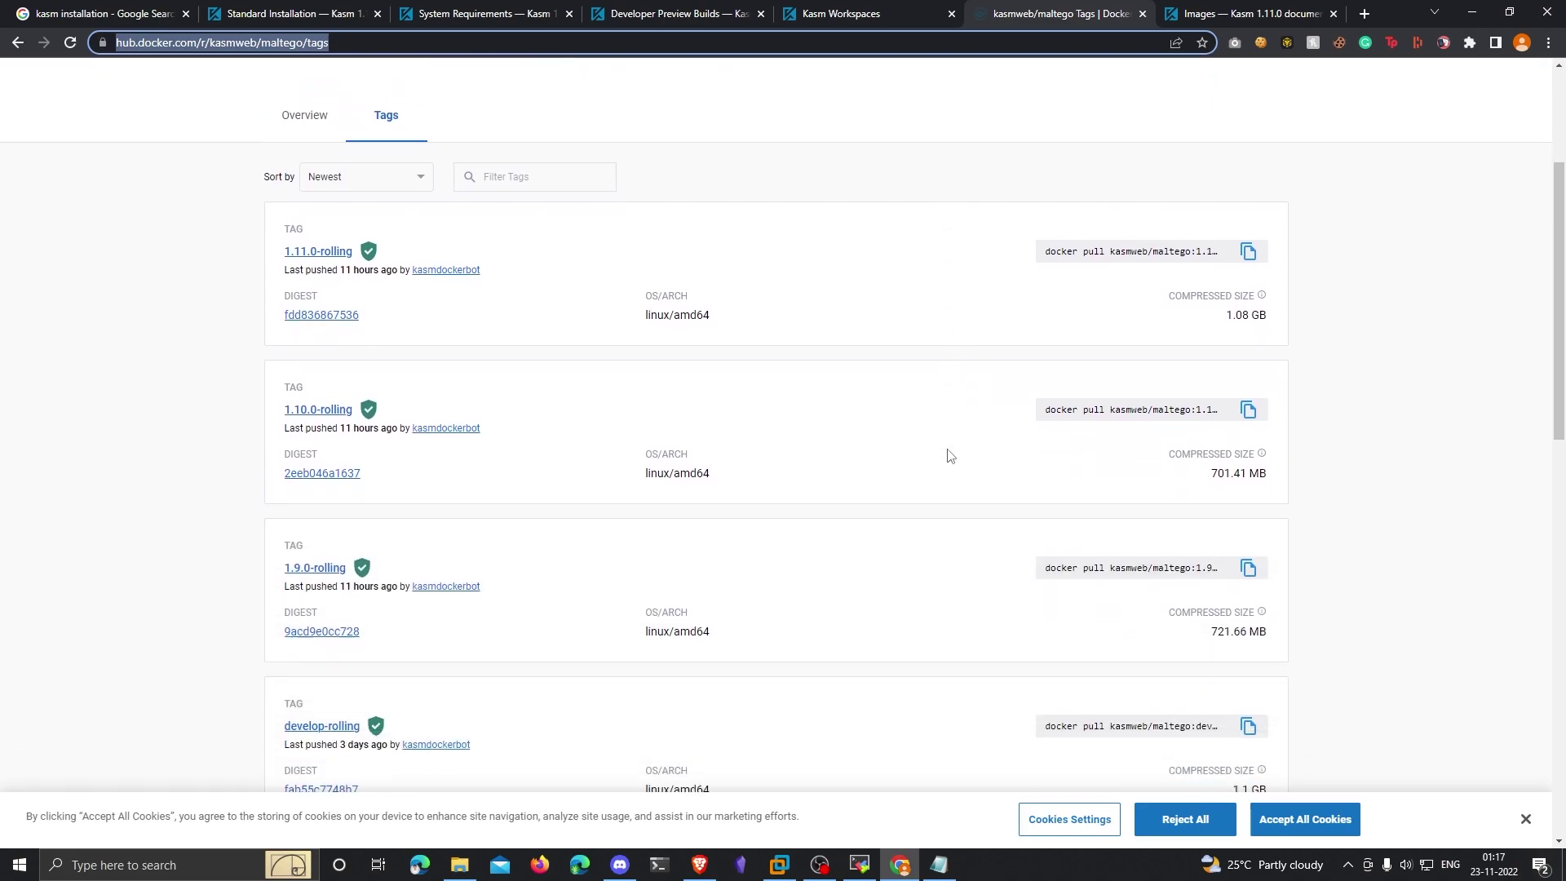
scroll(948, 454, down, 6)
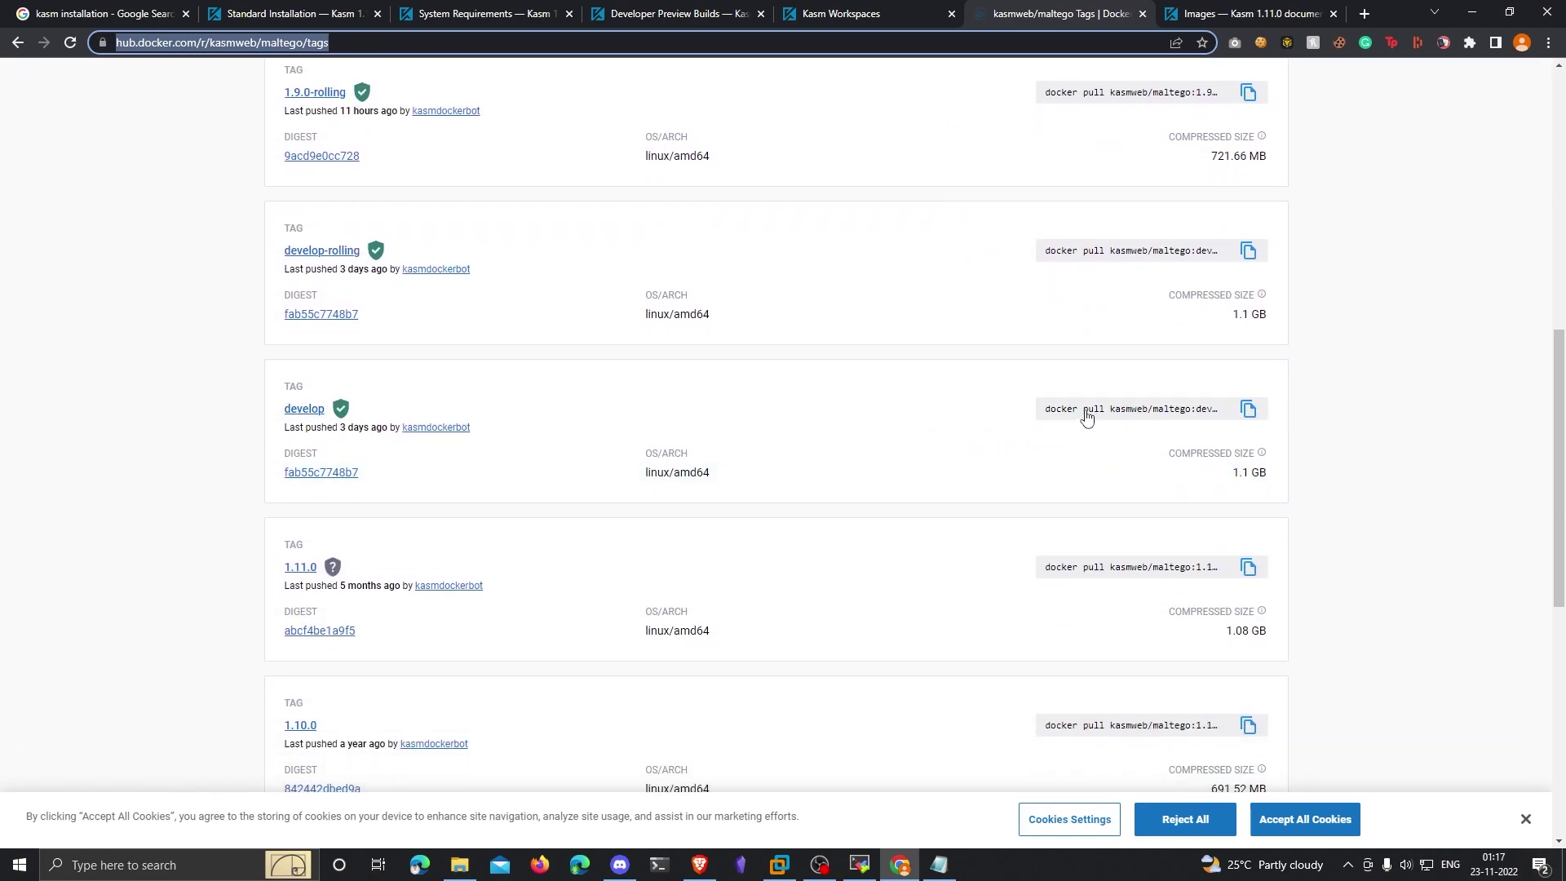
click(1248, 408)
click(846, 14)
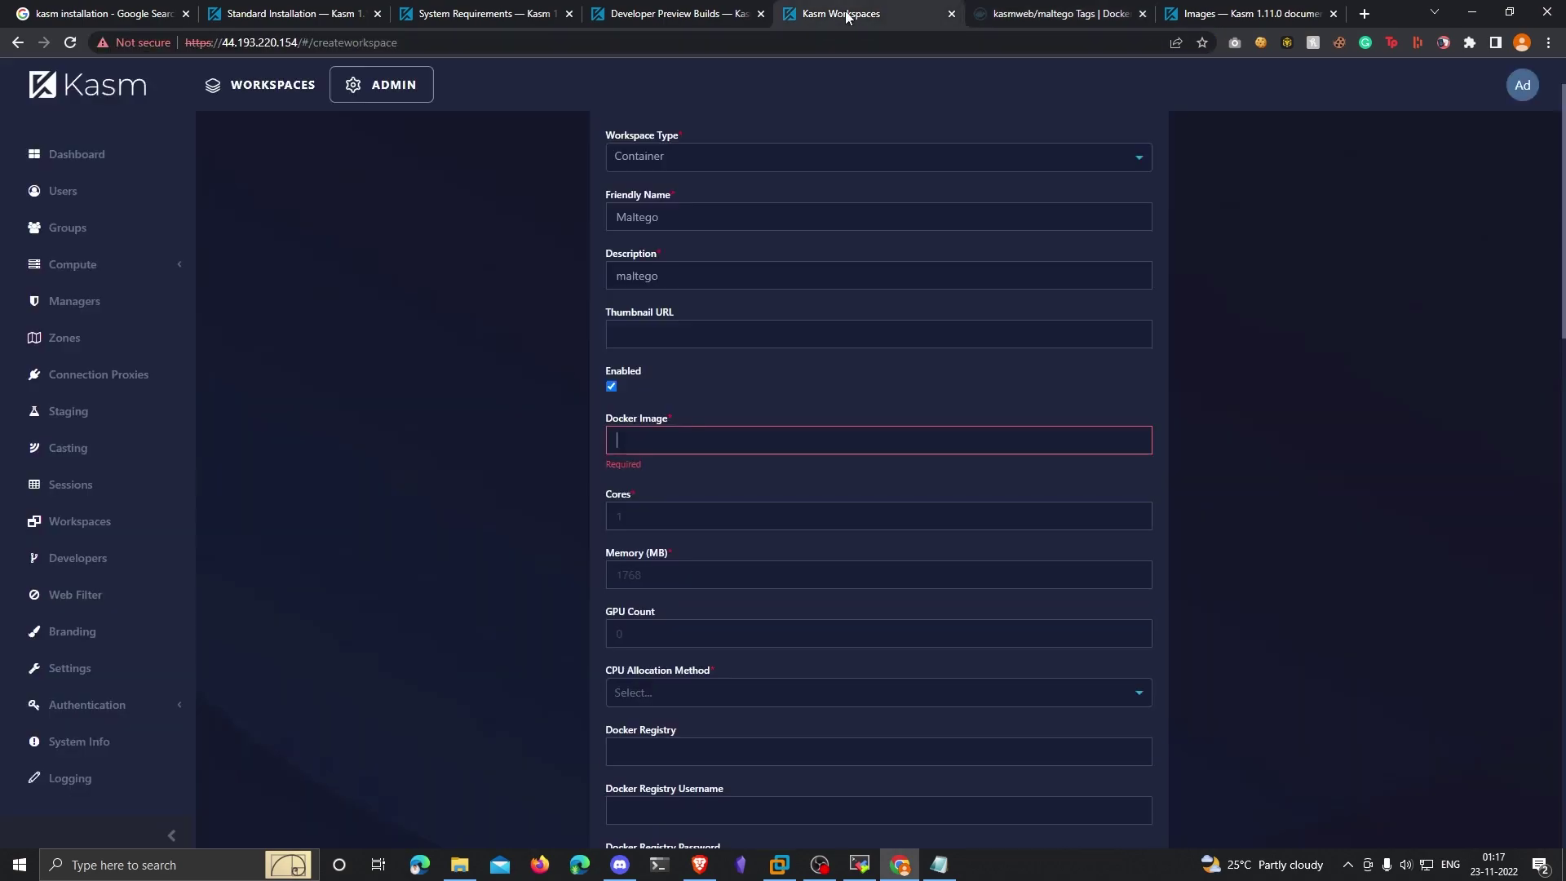
key(ctrl+v)
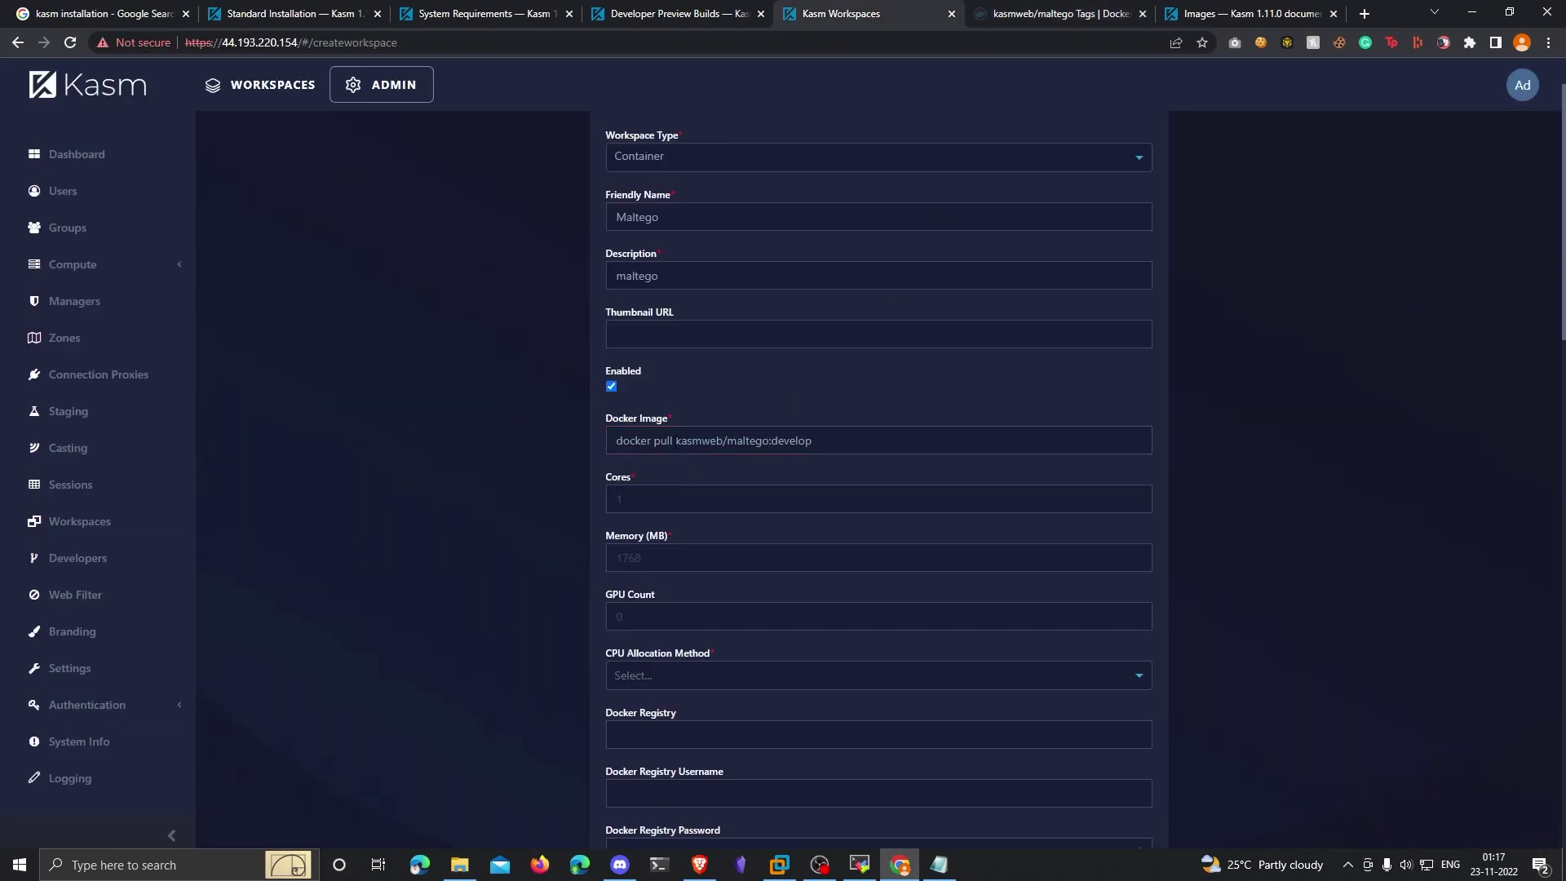
drag(675, 441, 608, 440)
key(BackSpace)
double_click(641, 441)
double_click(677, 440)
click(730, 440)
drag(713, 442, 755, 442)
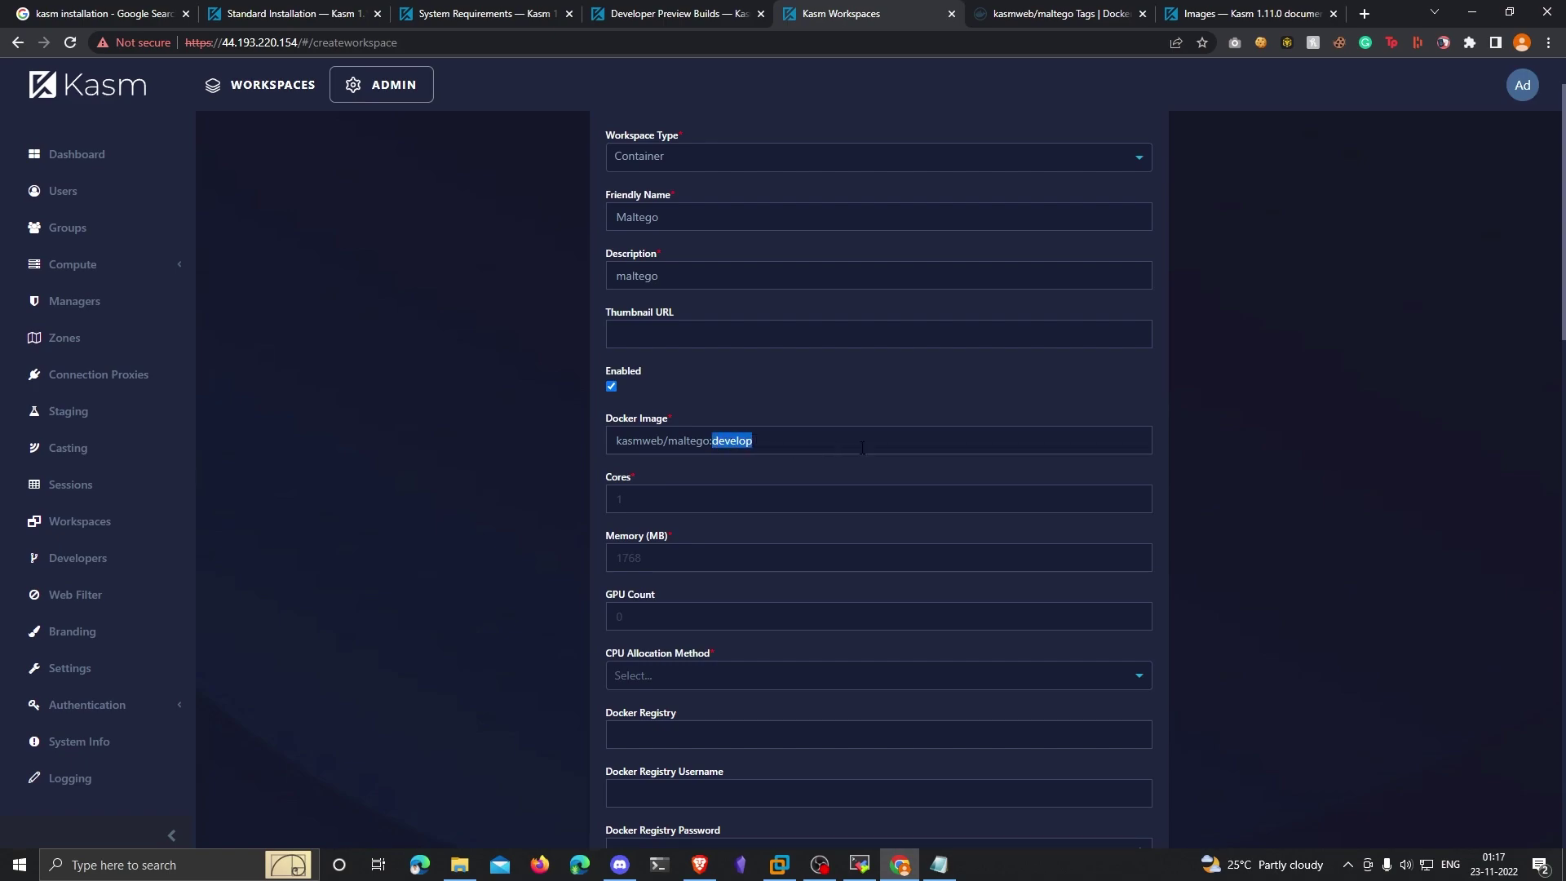
scroll(838, 448, down, 1)
click(652, 420)
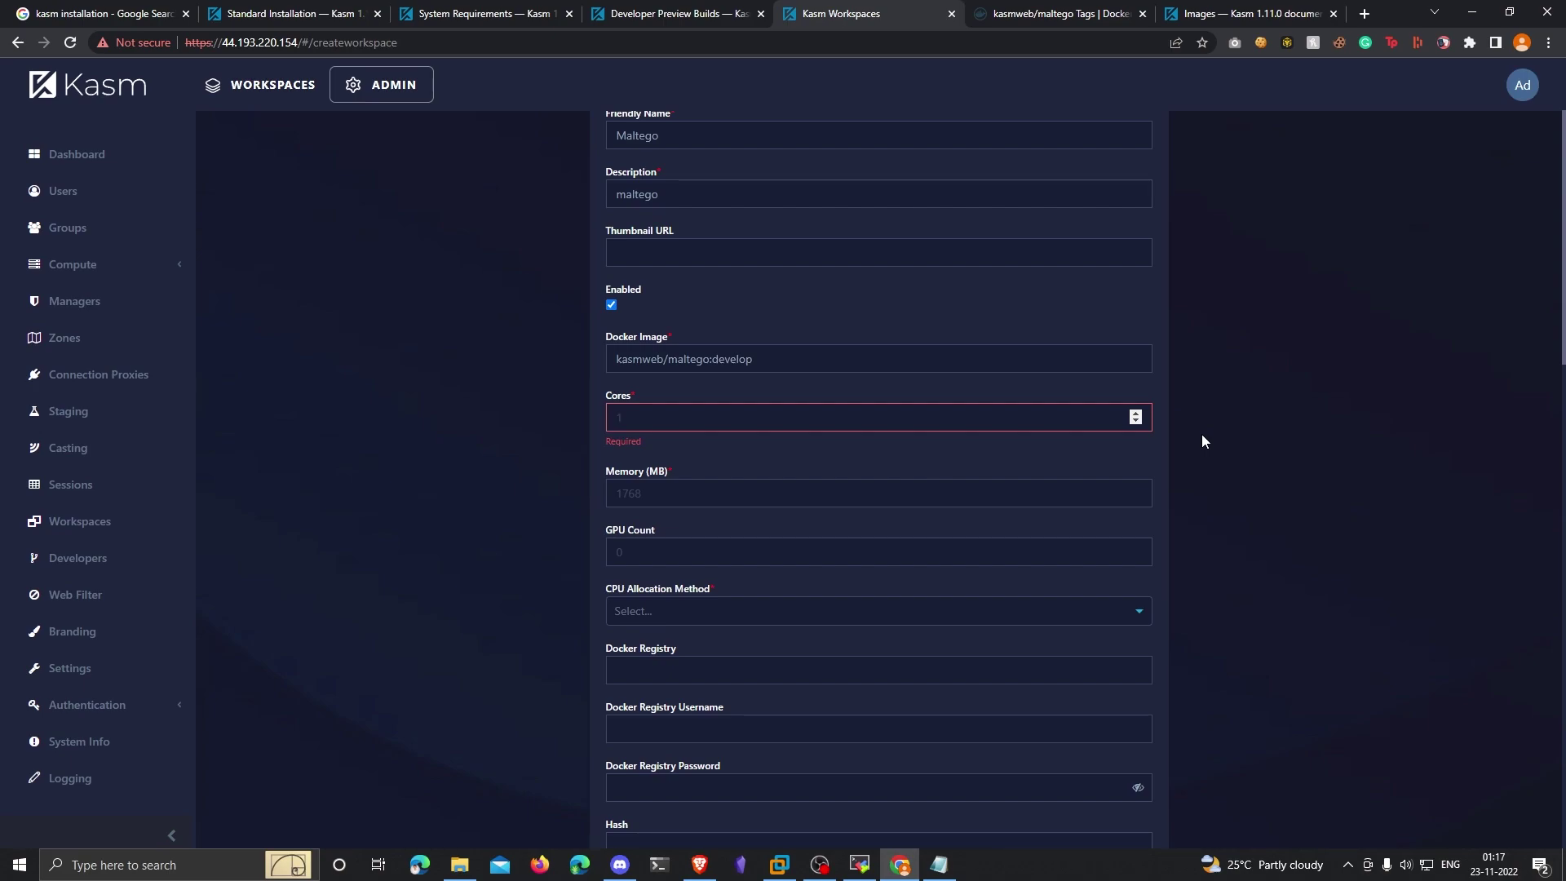
Step: Set Cores to 1, Memory to 2, GPU Count to 0 and CPU Allocation to Inherit
text(1)
key(Tab)
text(2)
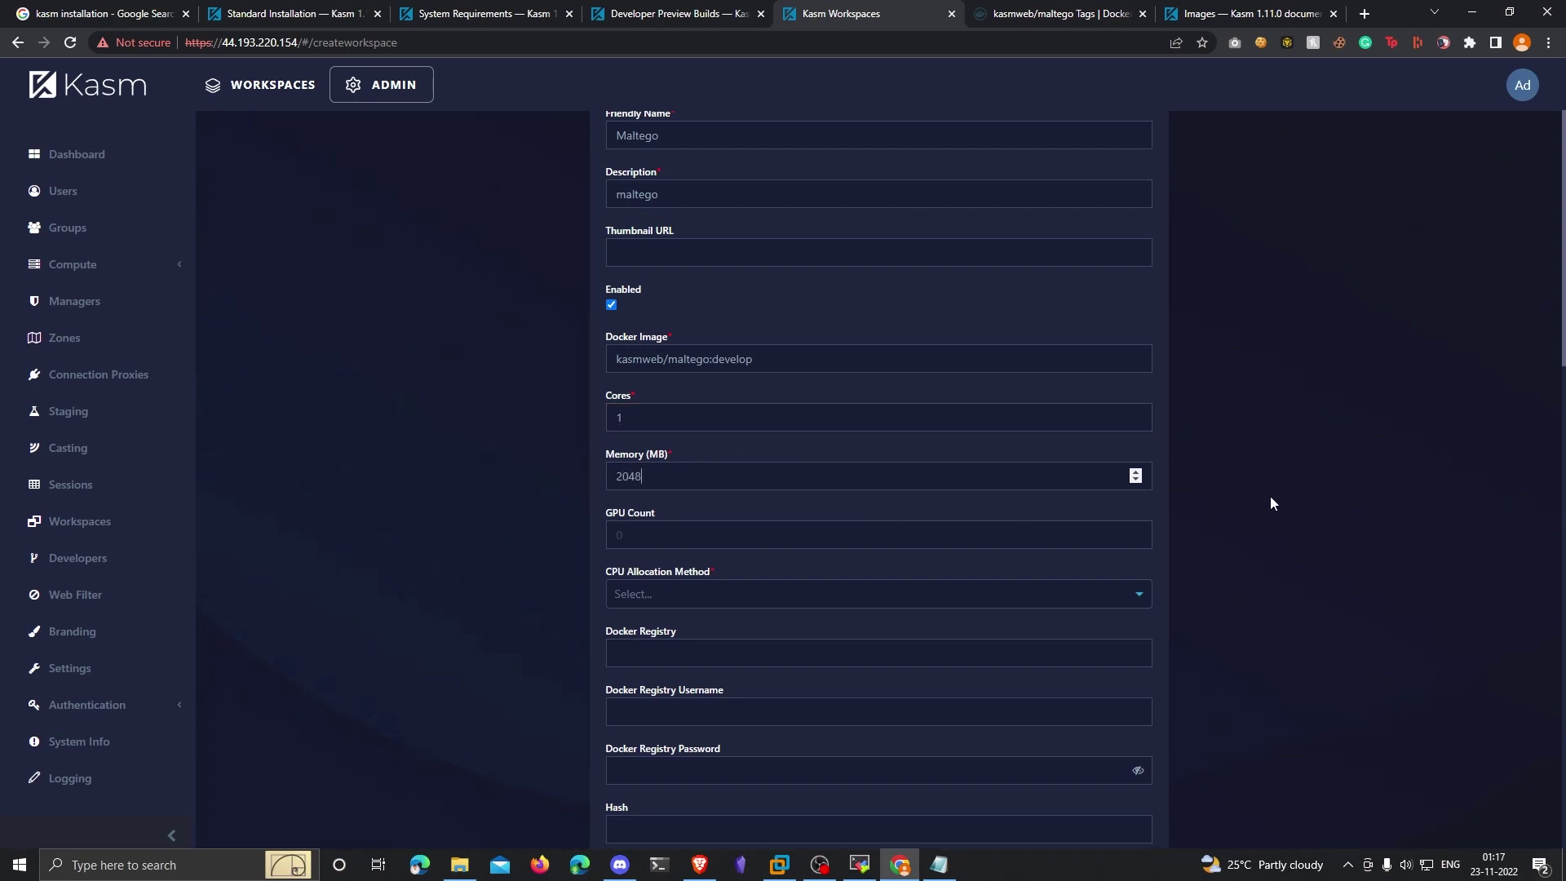
scroll(1270, 495, down, 1)
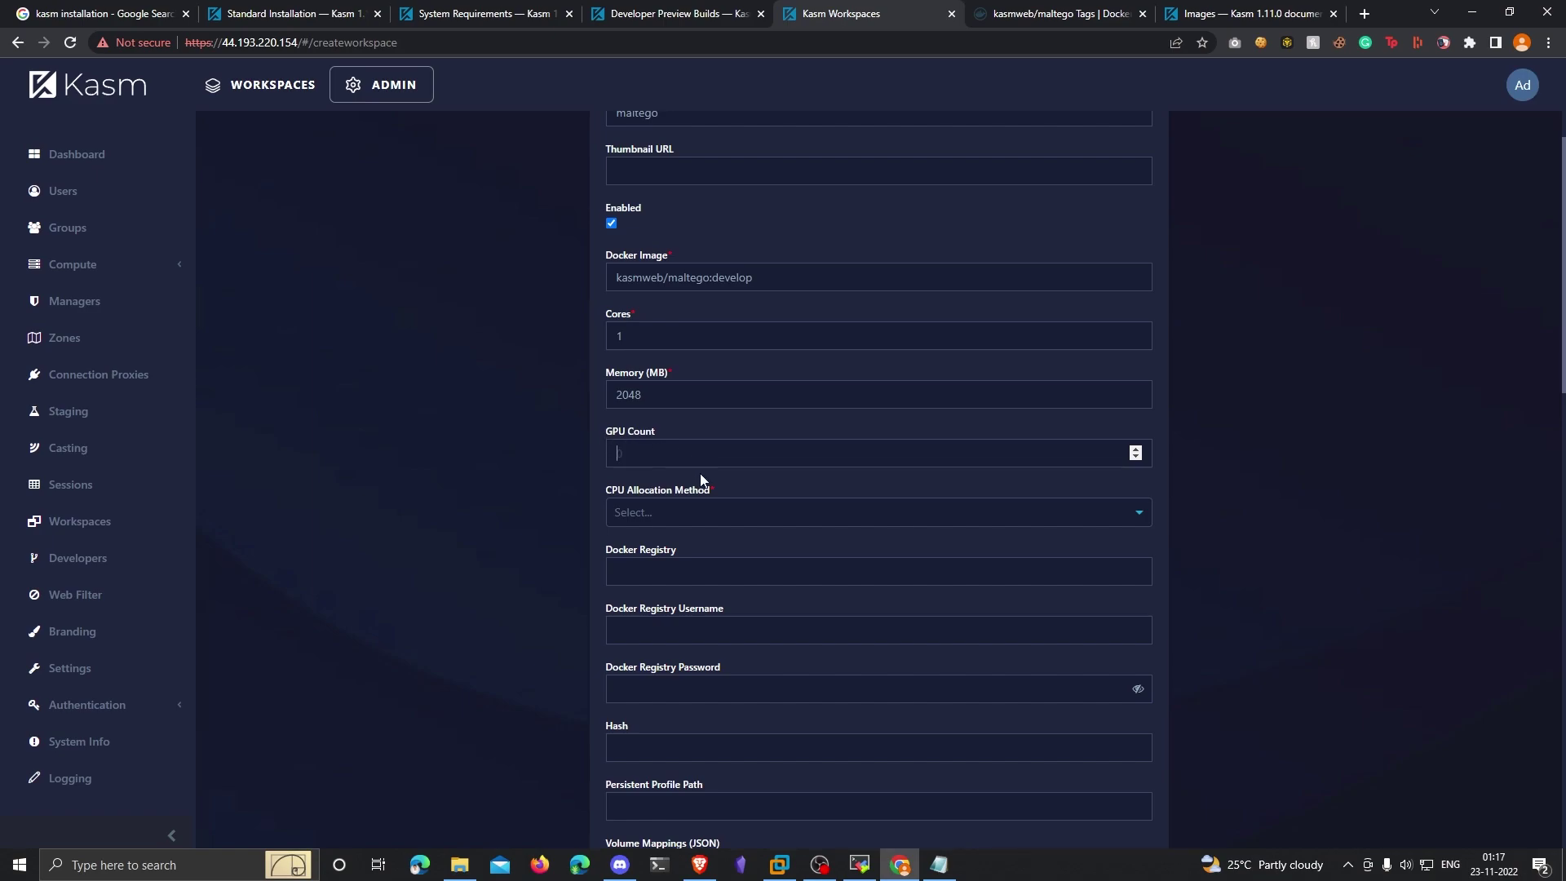
text(0)
click(718, 515)
click(692, 542)
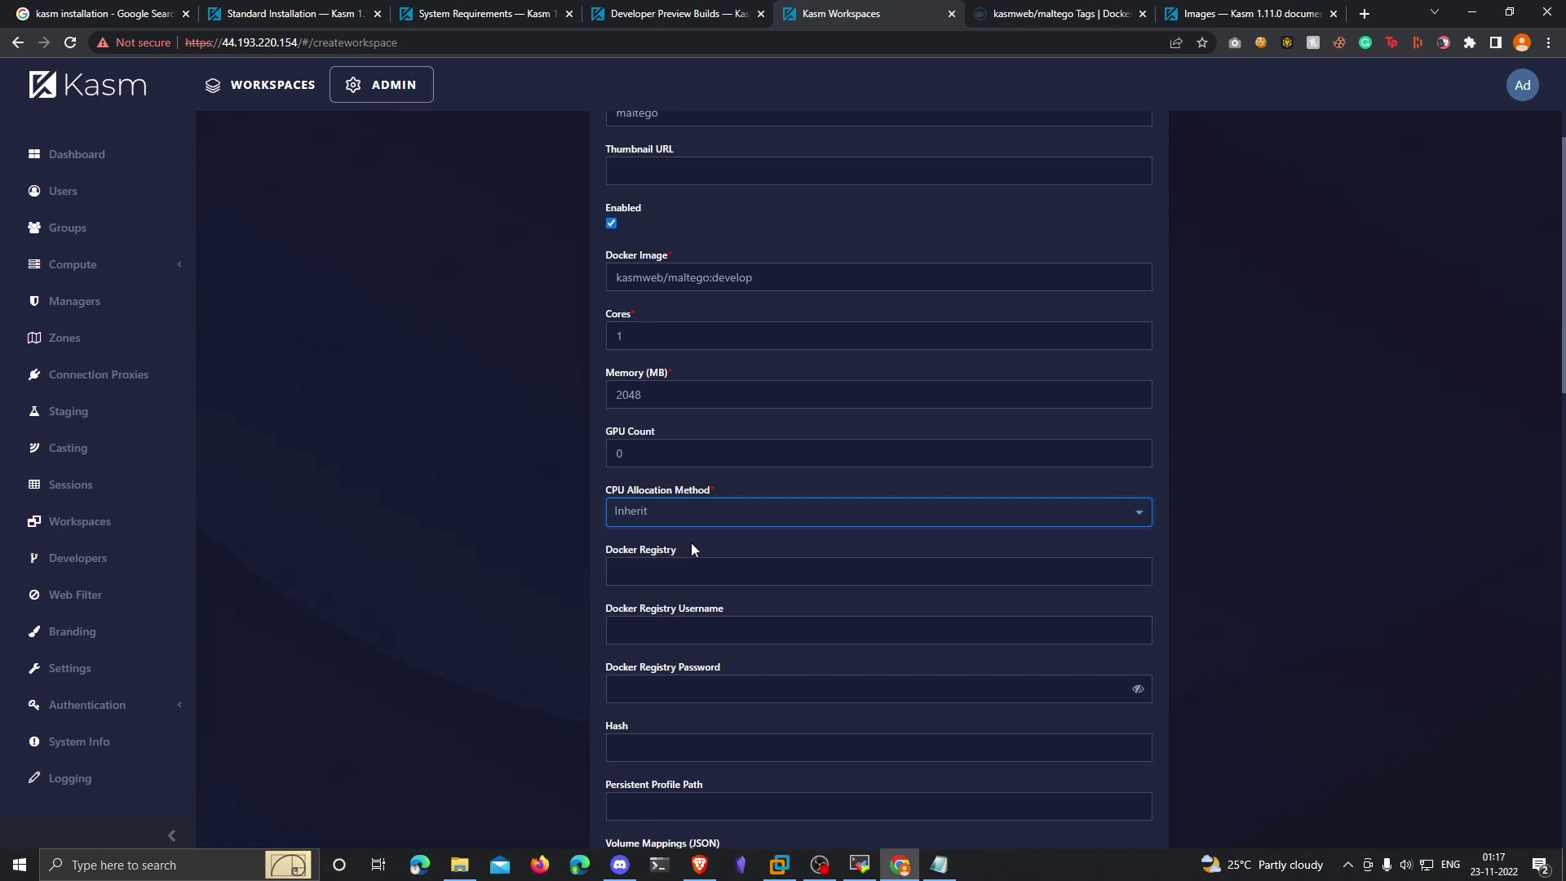
scroll(1451, 503, down, 2)
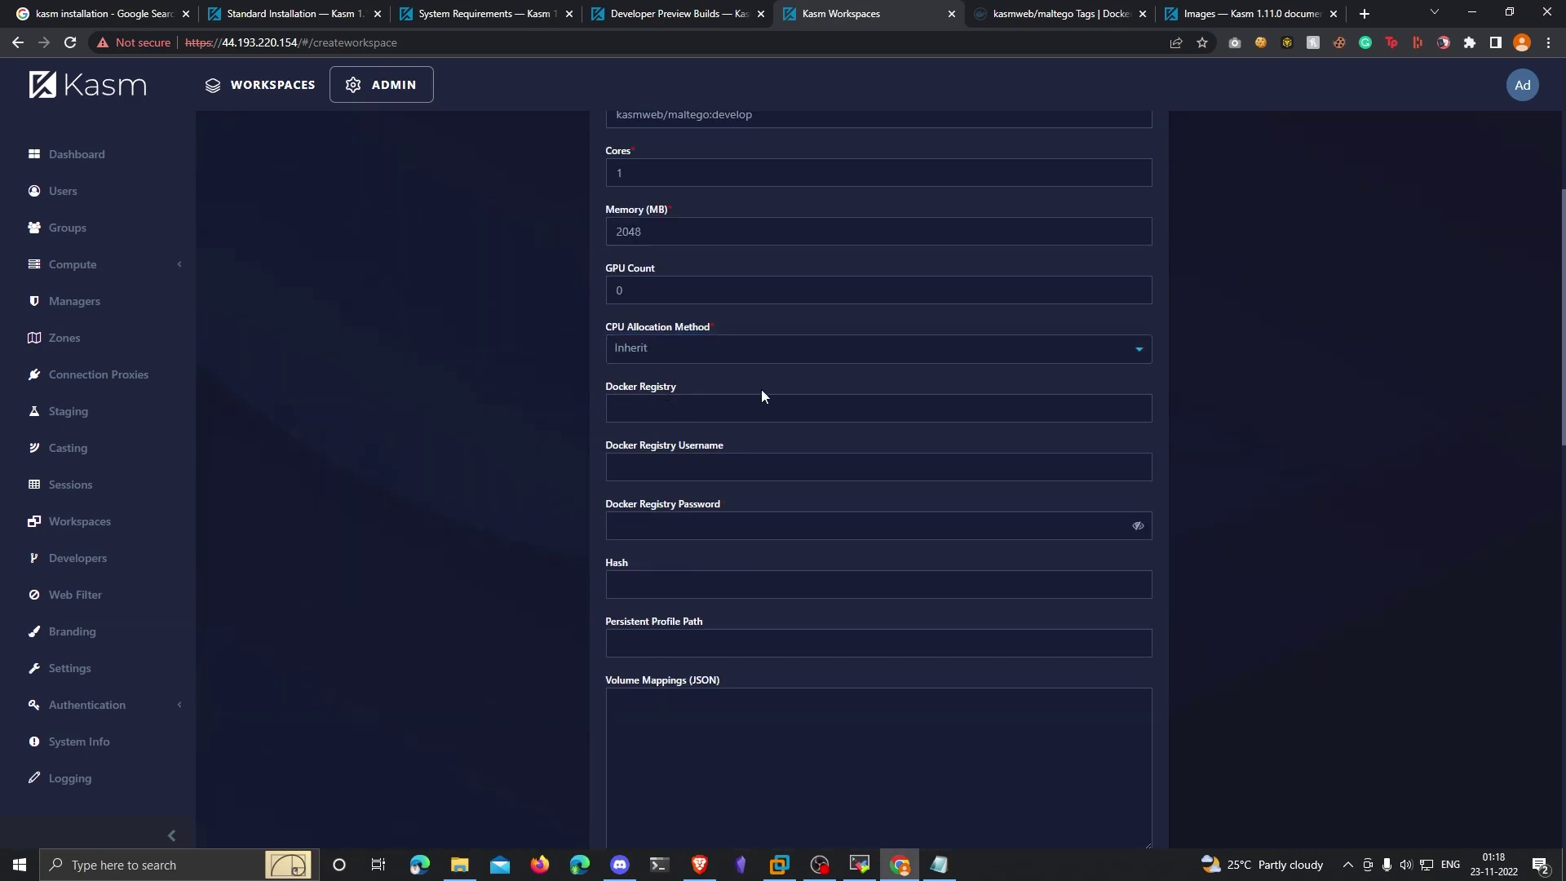
click(941, 405)
text(https://index.docker.io/v1/)
drag(752, 416, 619, 412)
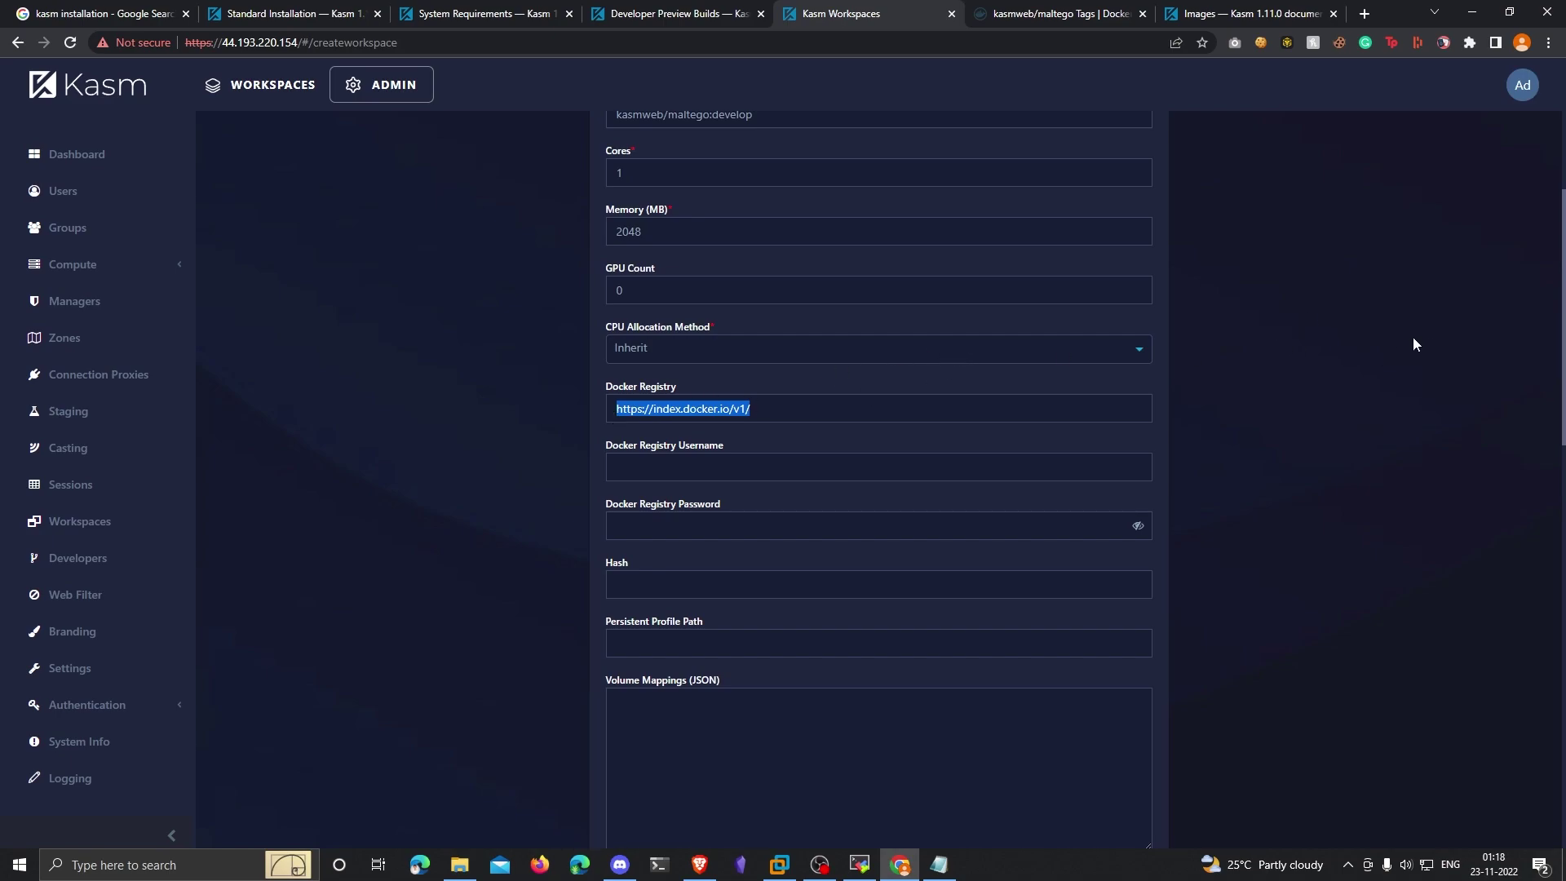
scroll(1411, 346, down, 4)
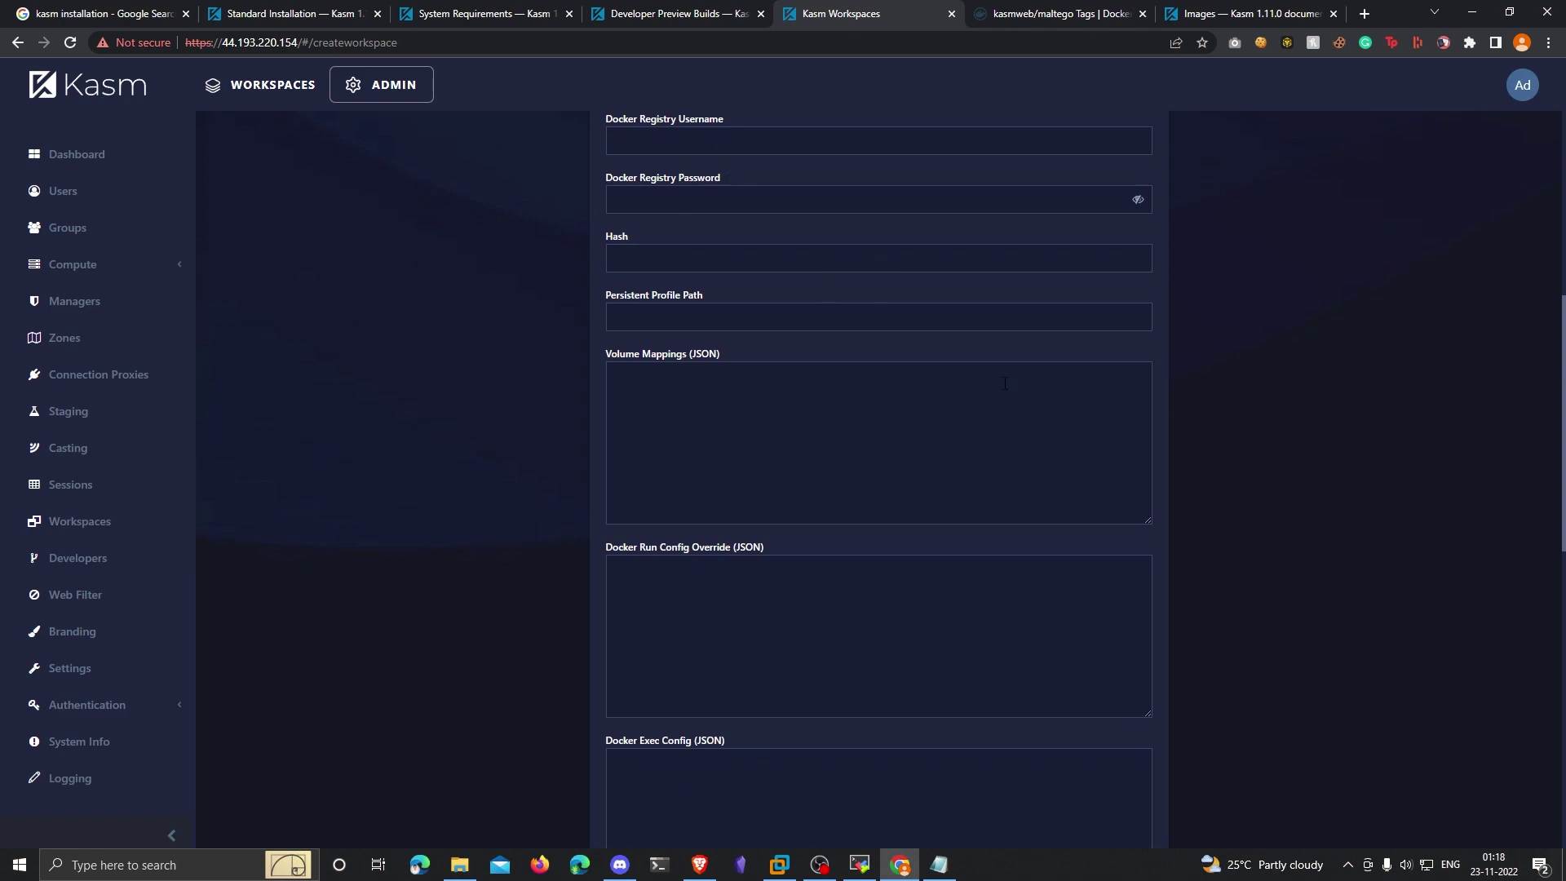
scroll(1127, 420, down, 10)
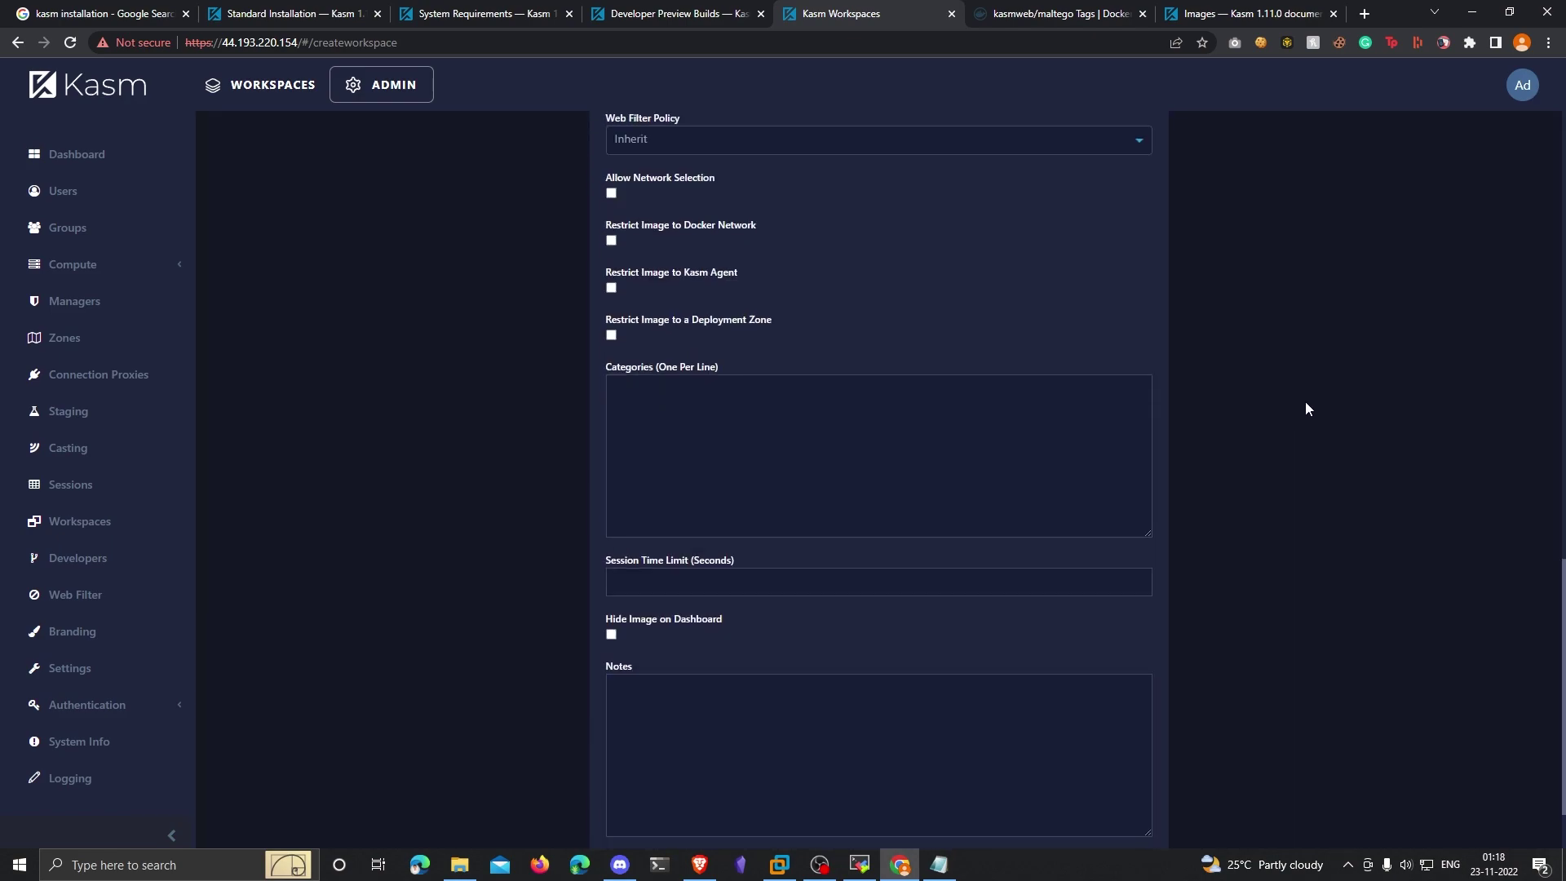
click(1128, 798)
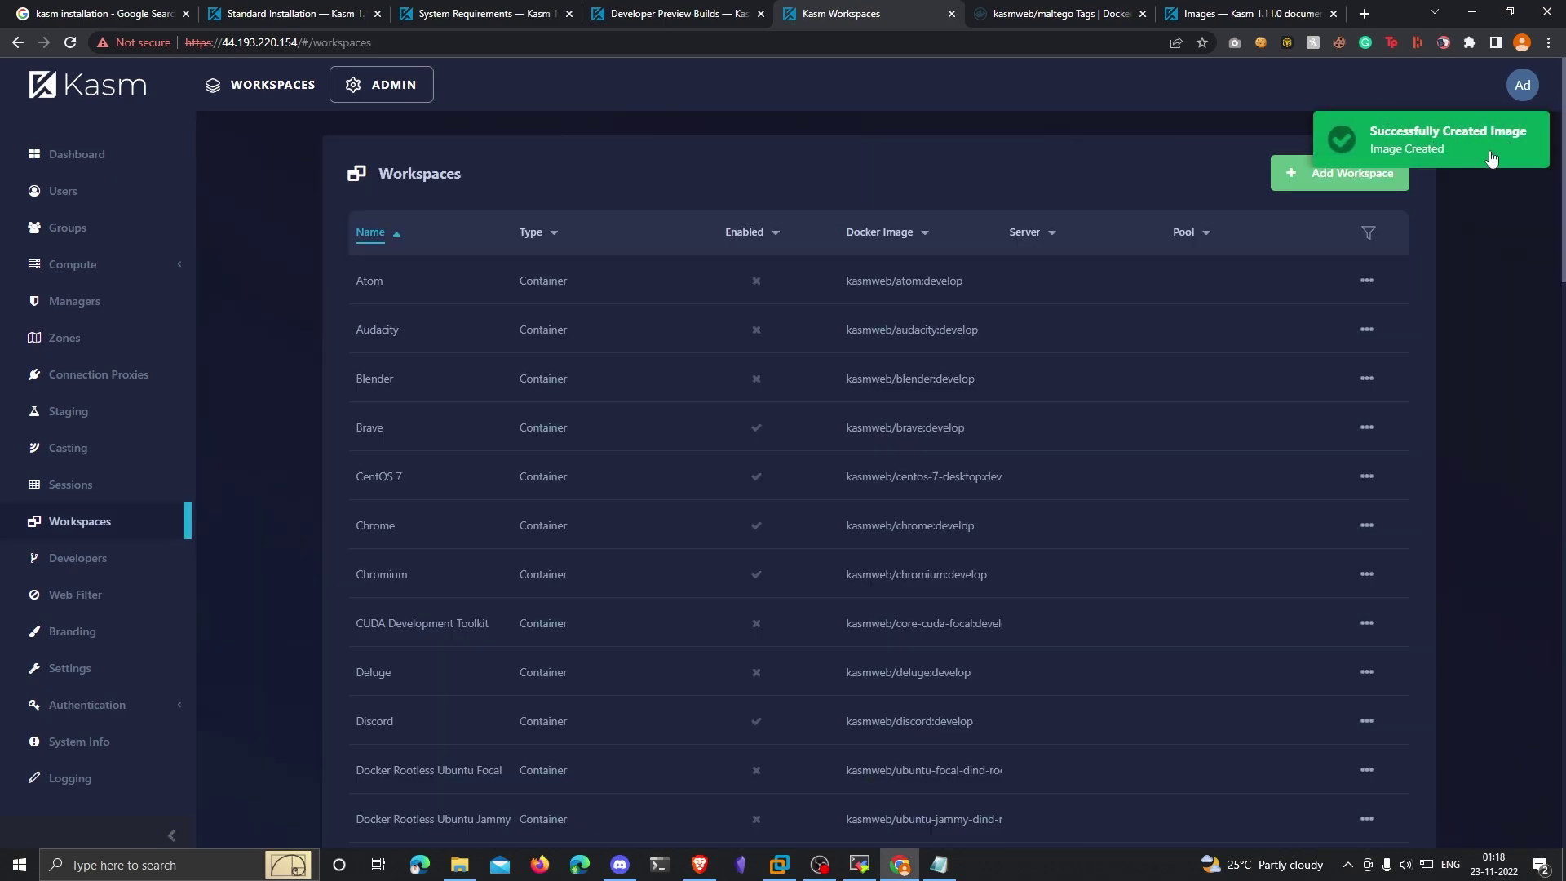
Step: Go to the WORKSPACES dashboard and open the Launch Maltego dialog from its tile
click(274, 85)
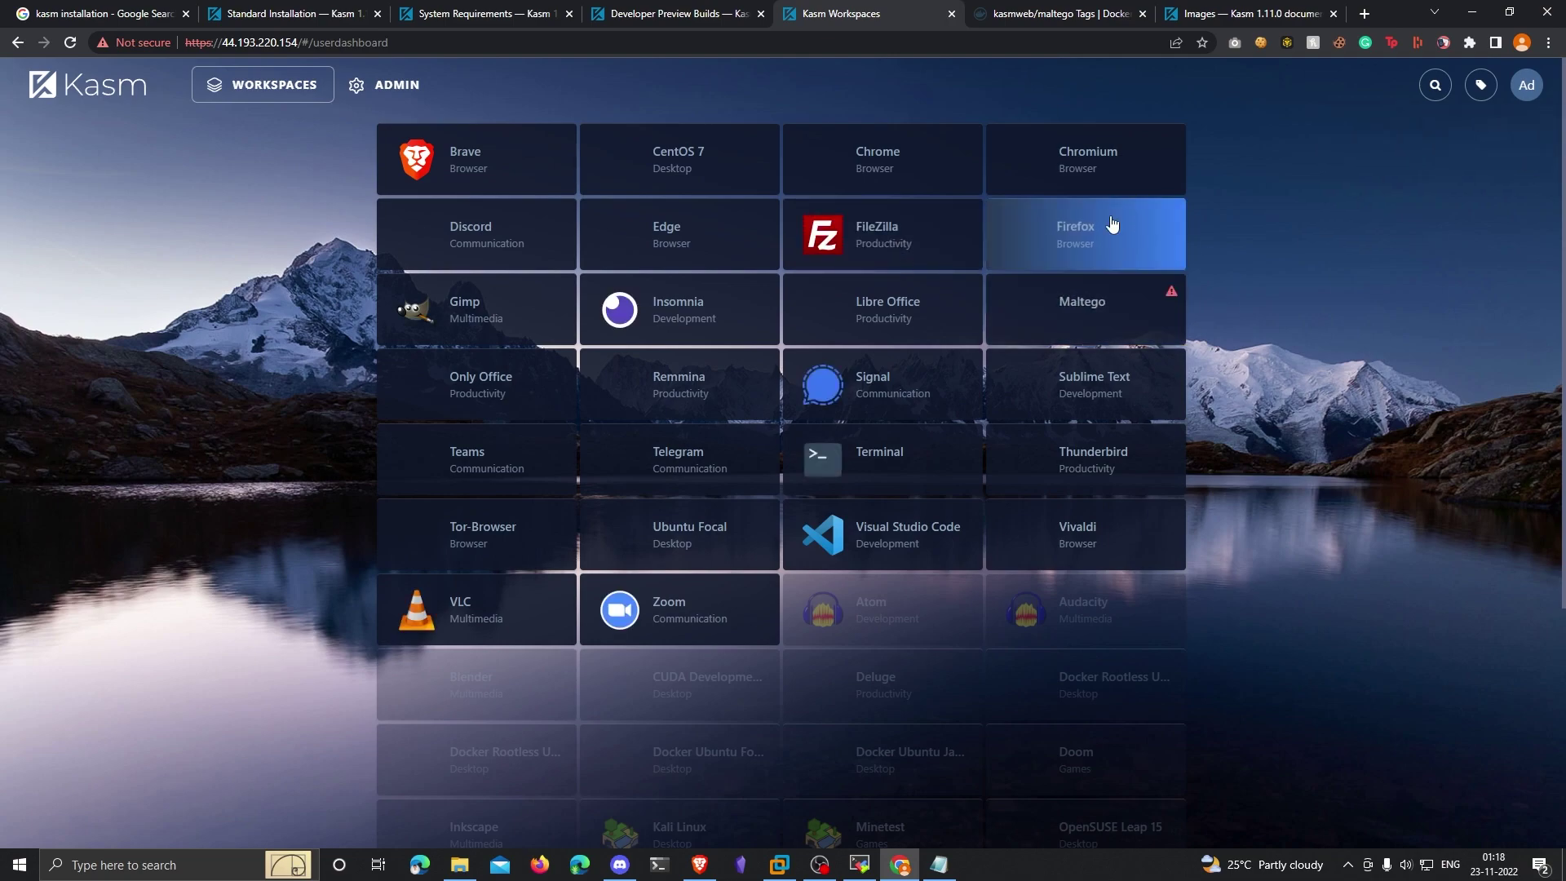
mouse_move(1171, 297)
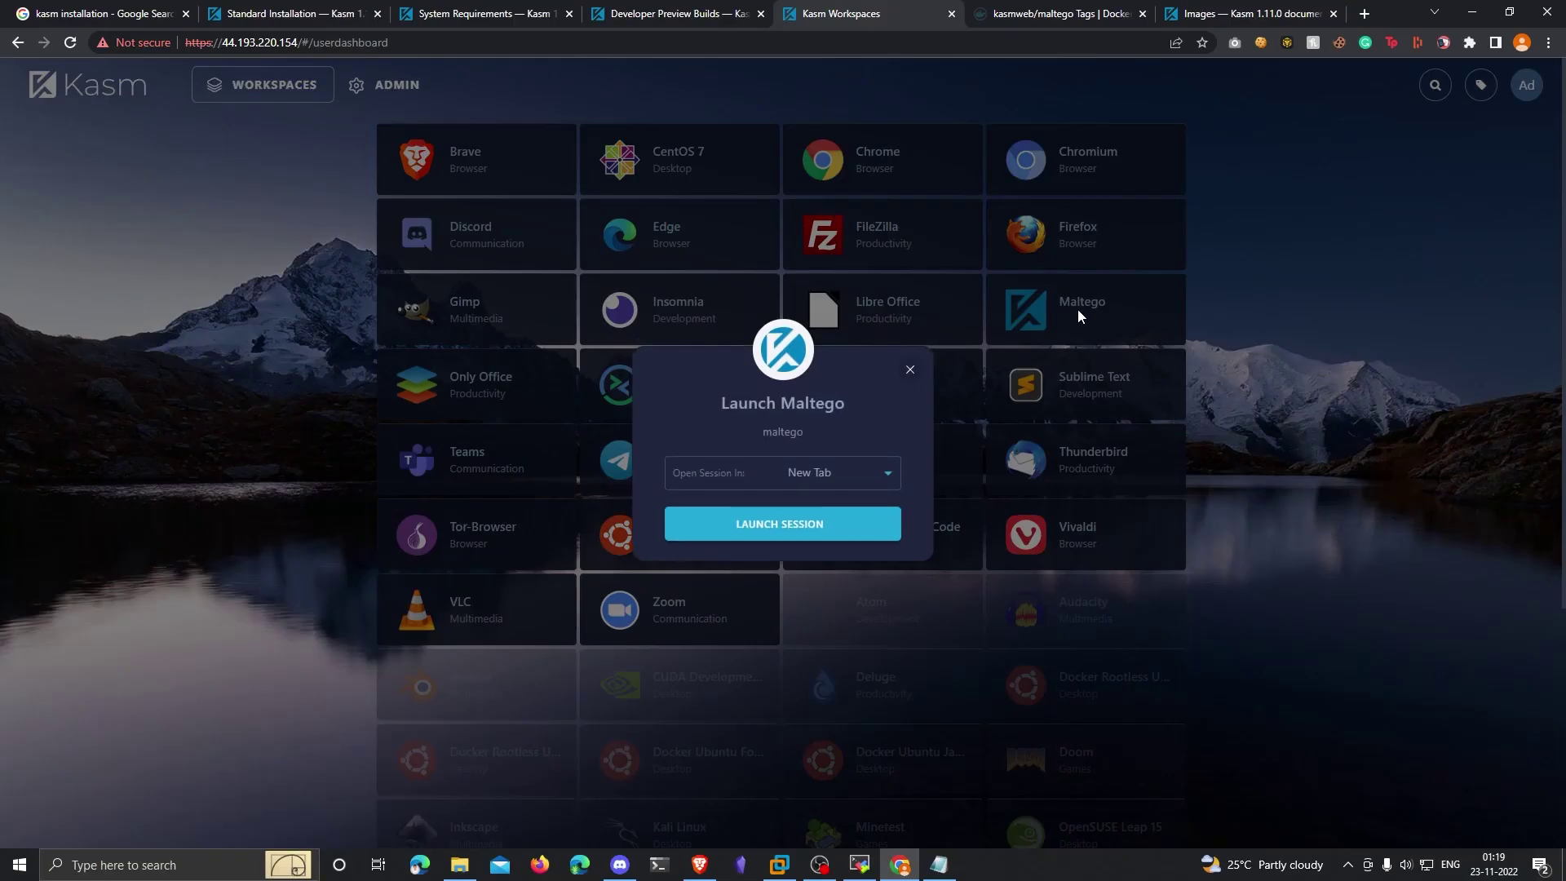
Step: Launch the Maltego session in a New Tab and allow clipboard access
click(841, 469)
click(703, 535)
click(841, 530)
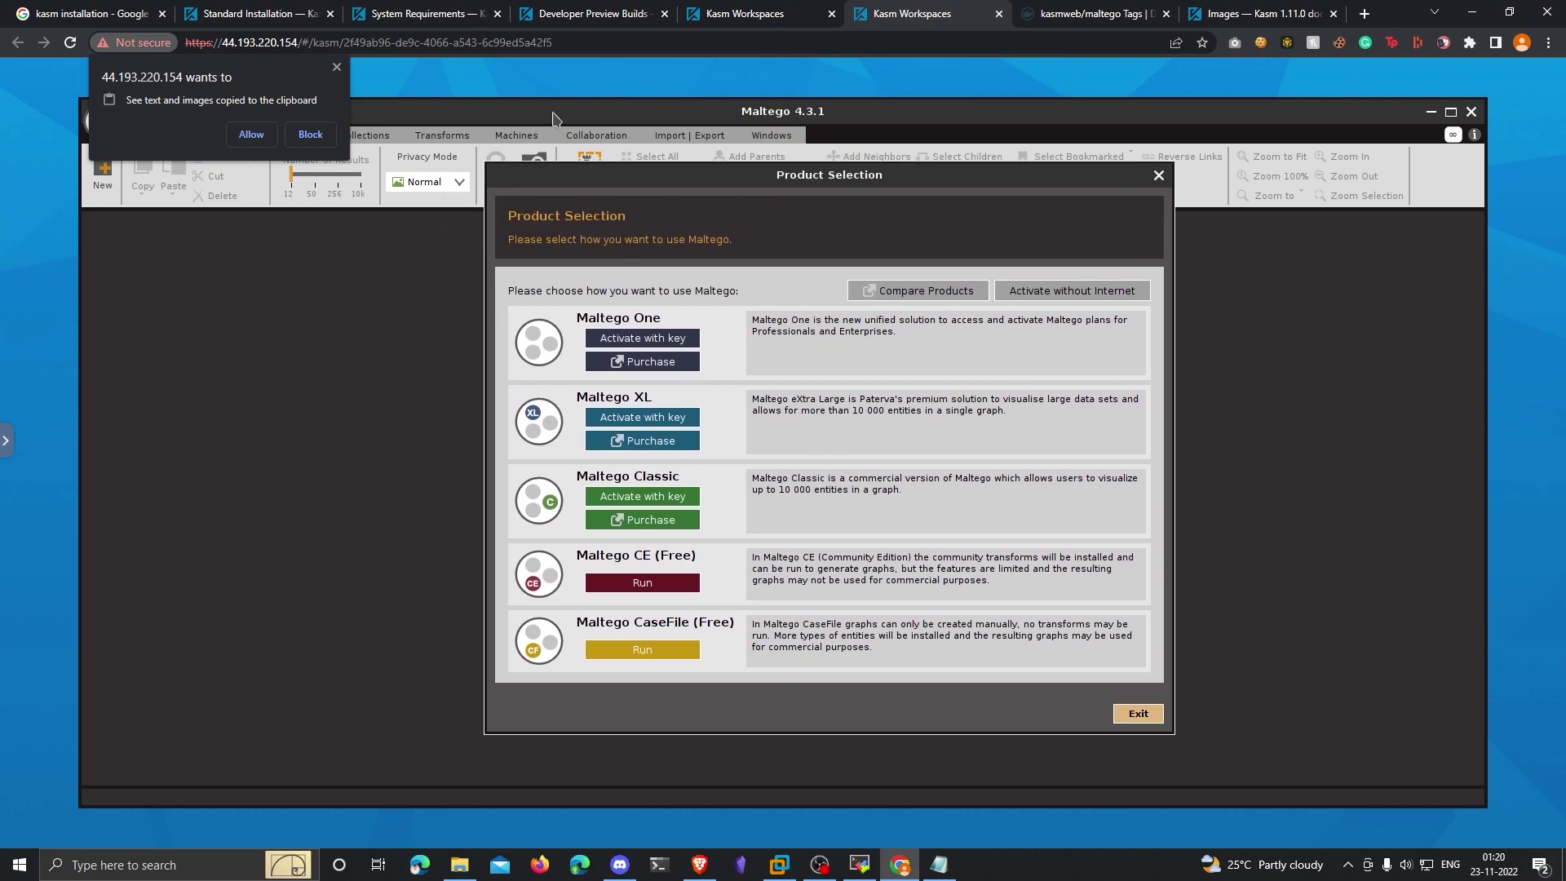
click(620, 50)
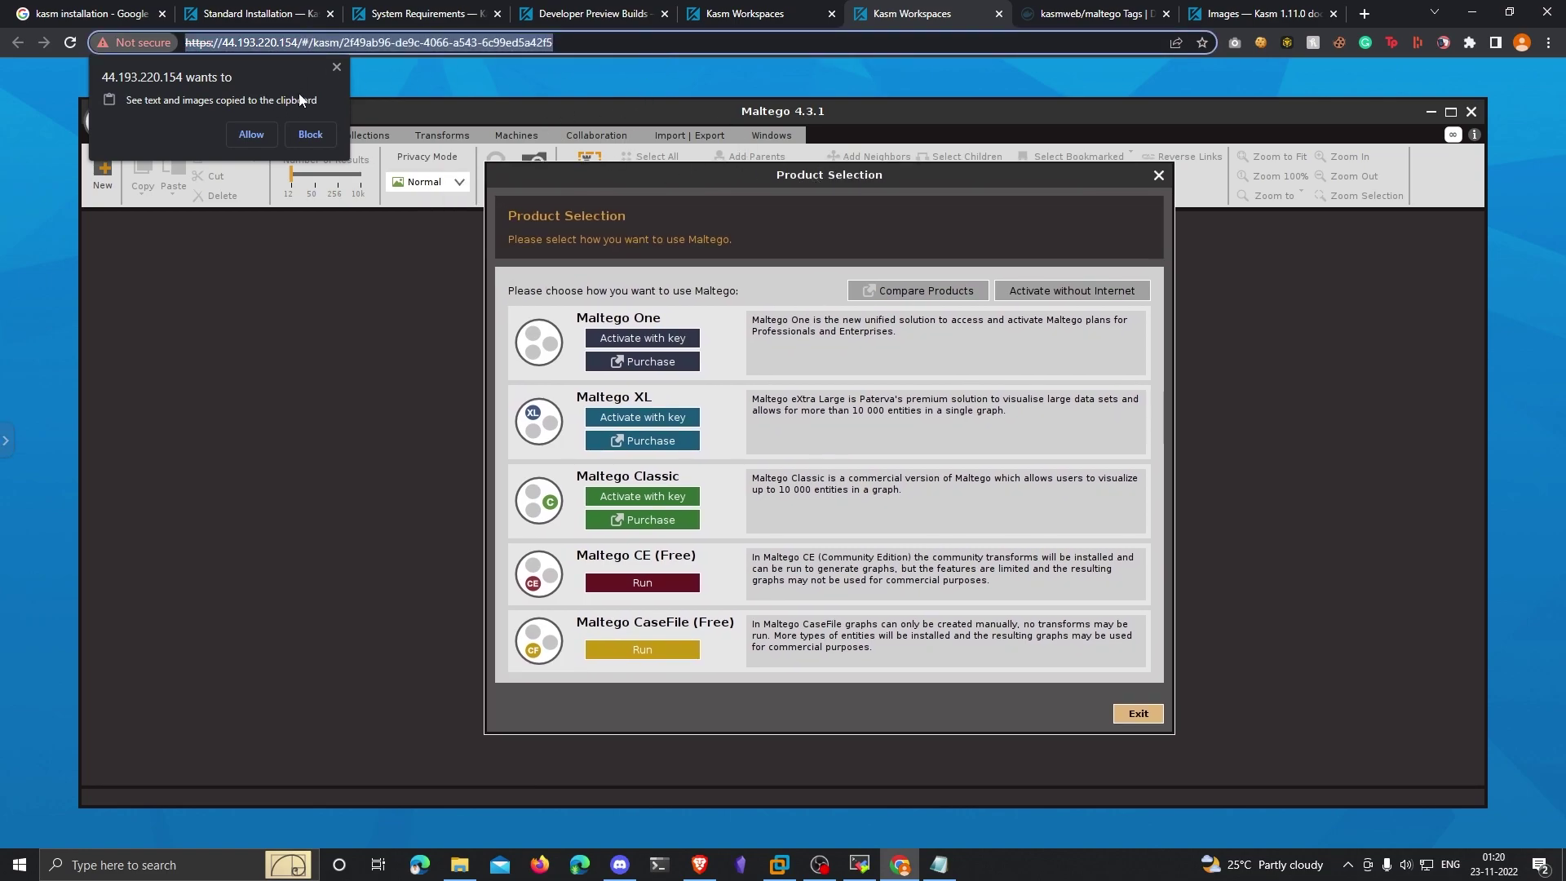
click(252, 134)
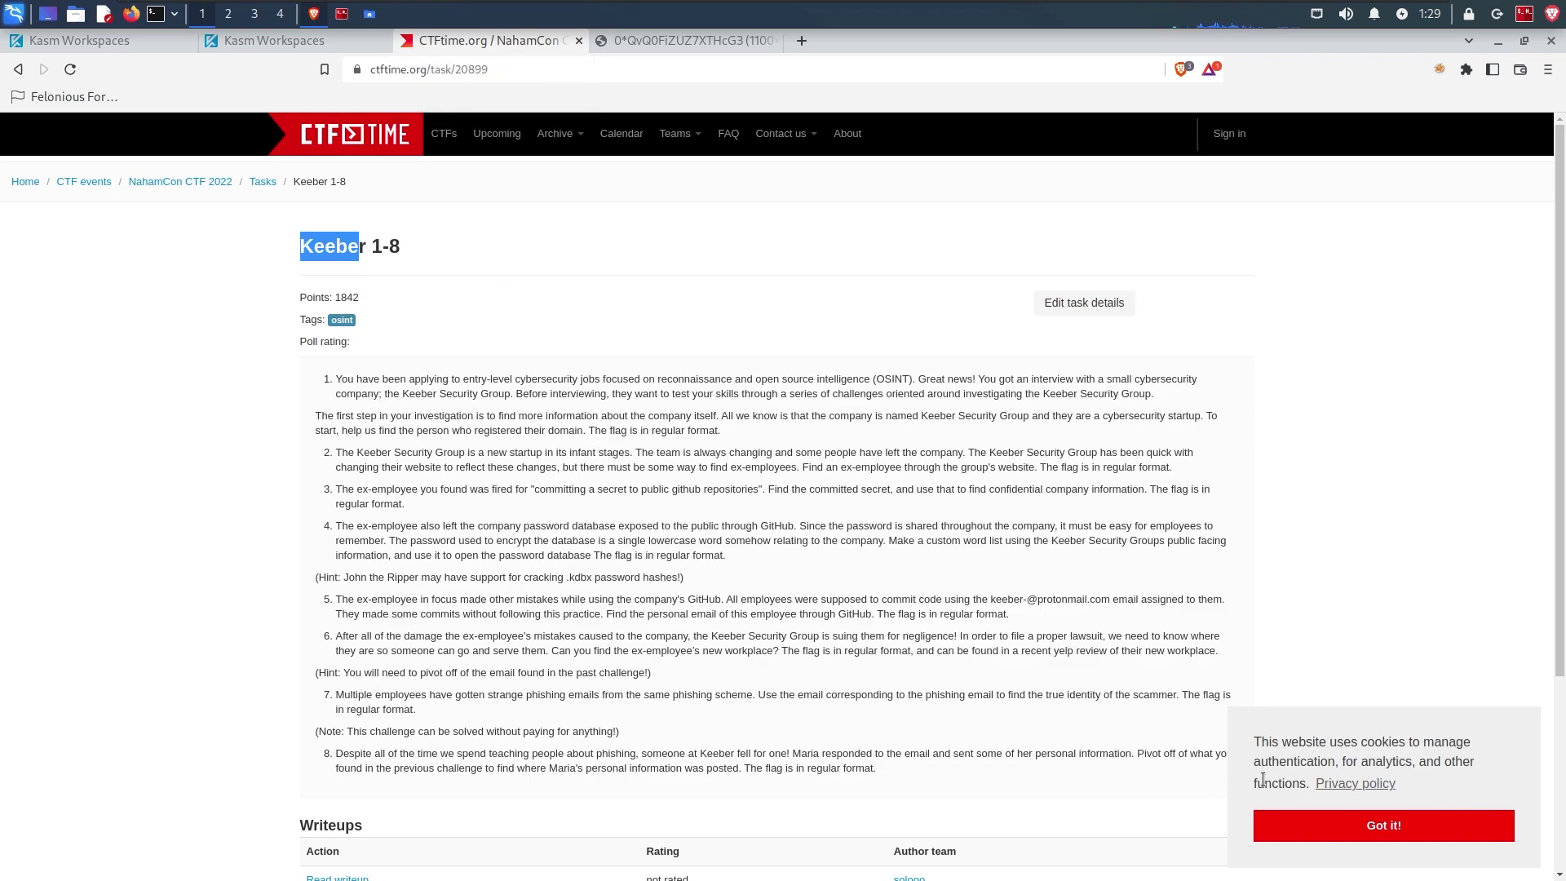
Step: Dismiss the cookie notice, zoom in, and read through the Keeber 1 task text
click(1376, 825)
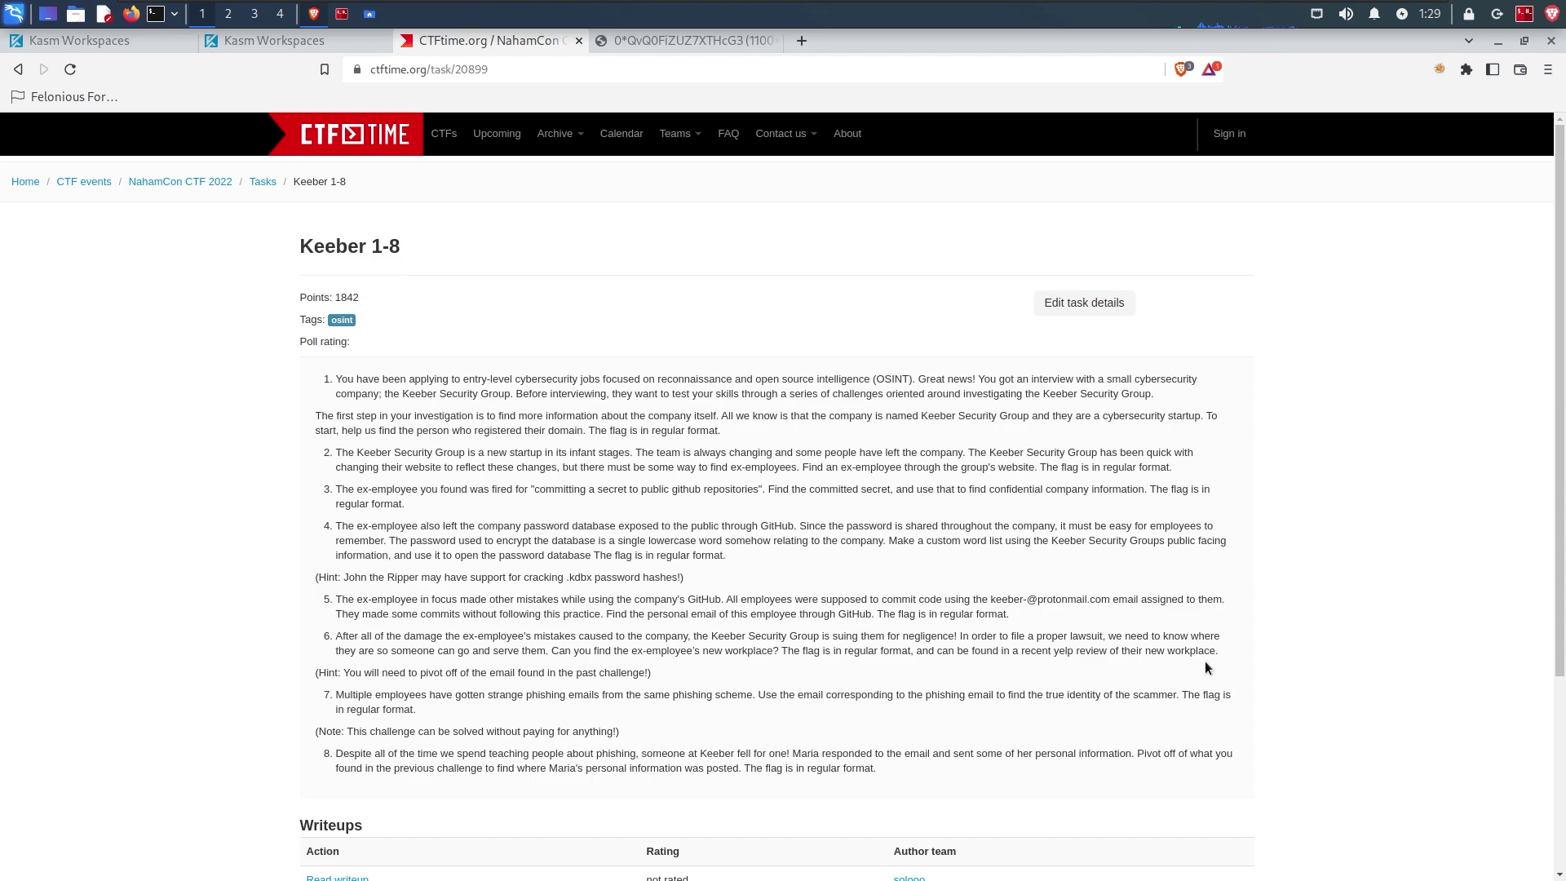
key(ctrl+plus)
key(ctrl+plus)
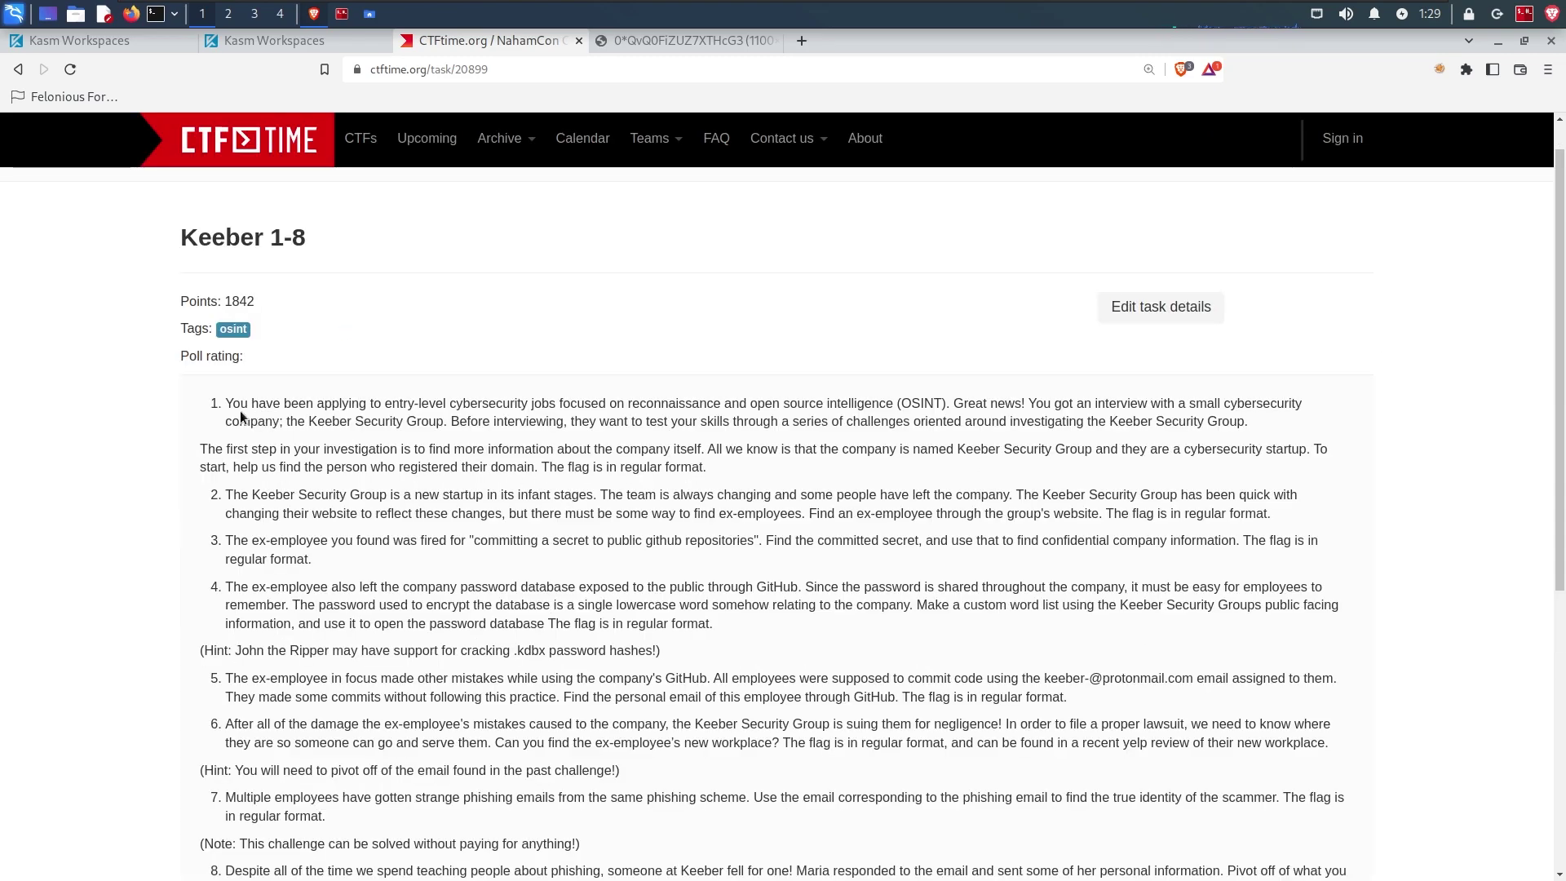
drag(223, 402, 1302, 402)
click(1030, 403)
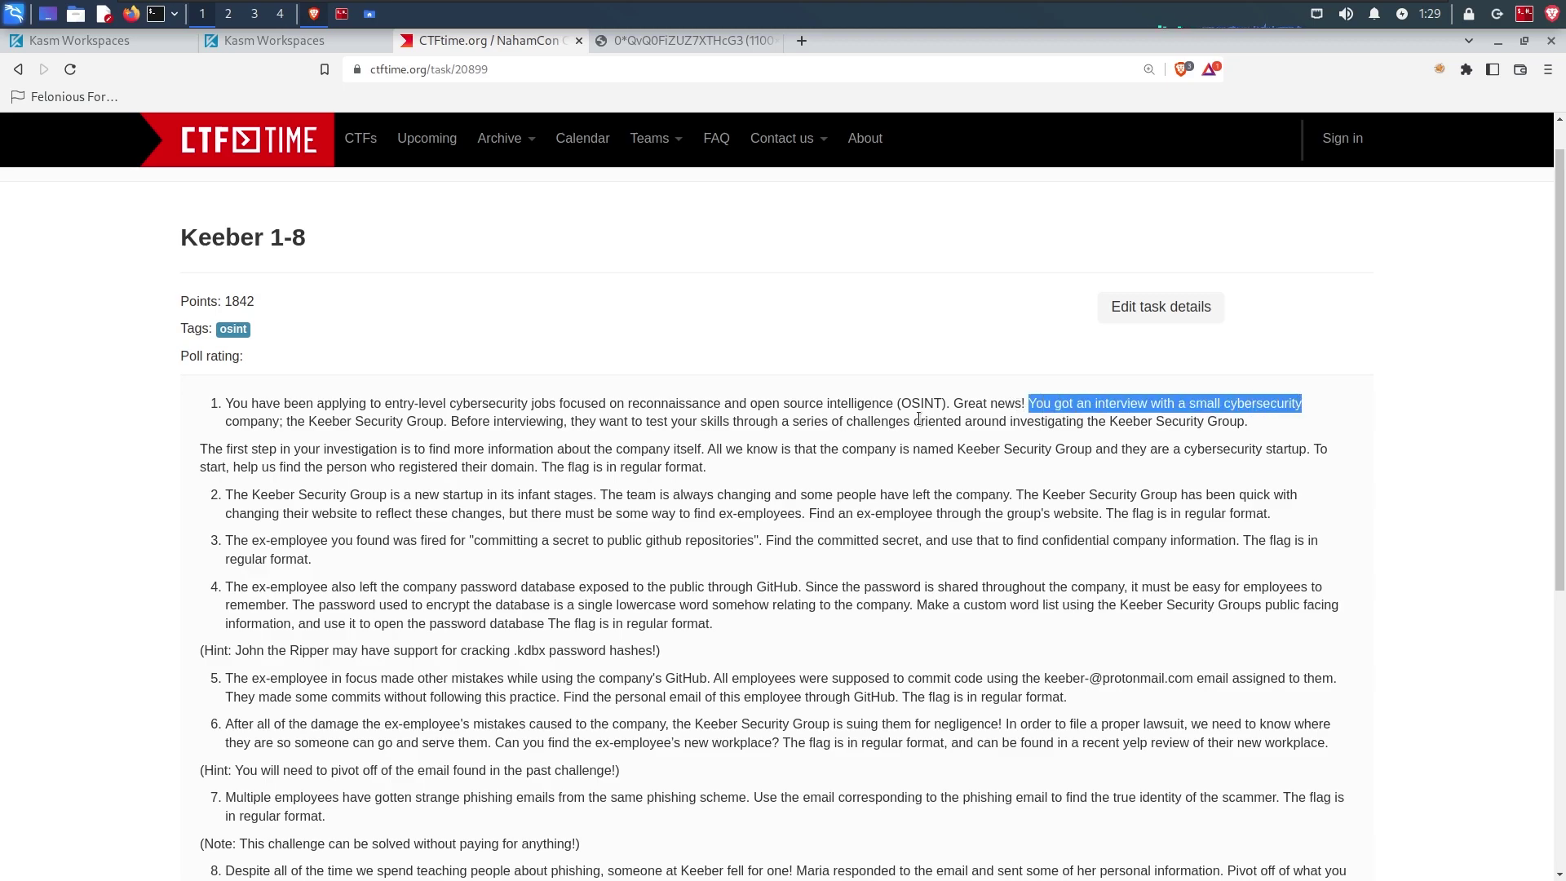
drag(285, 420, 1244, 421)
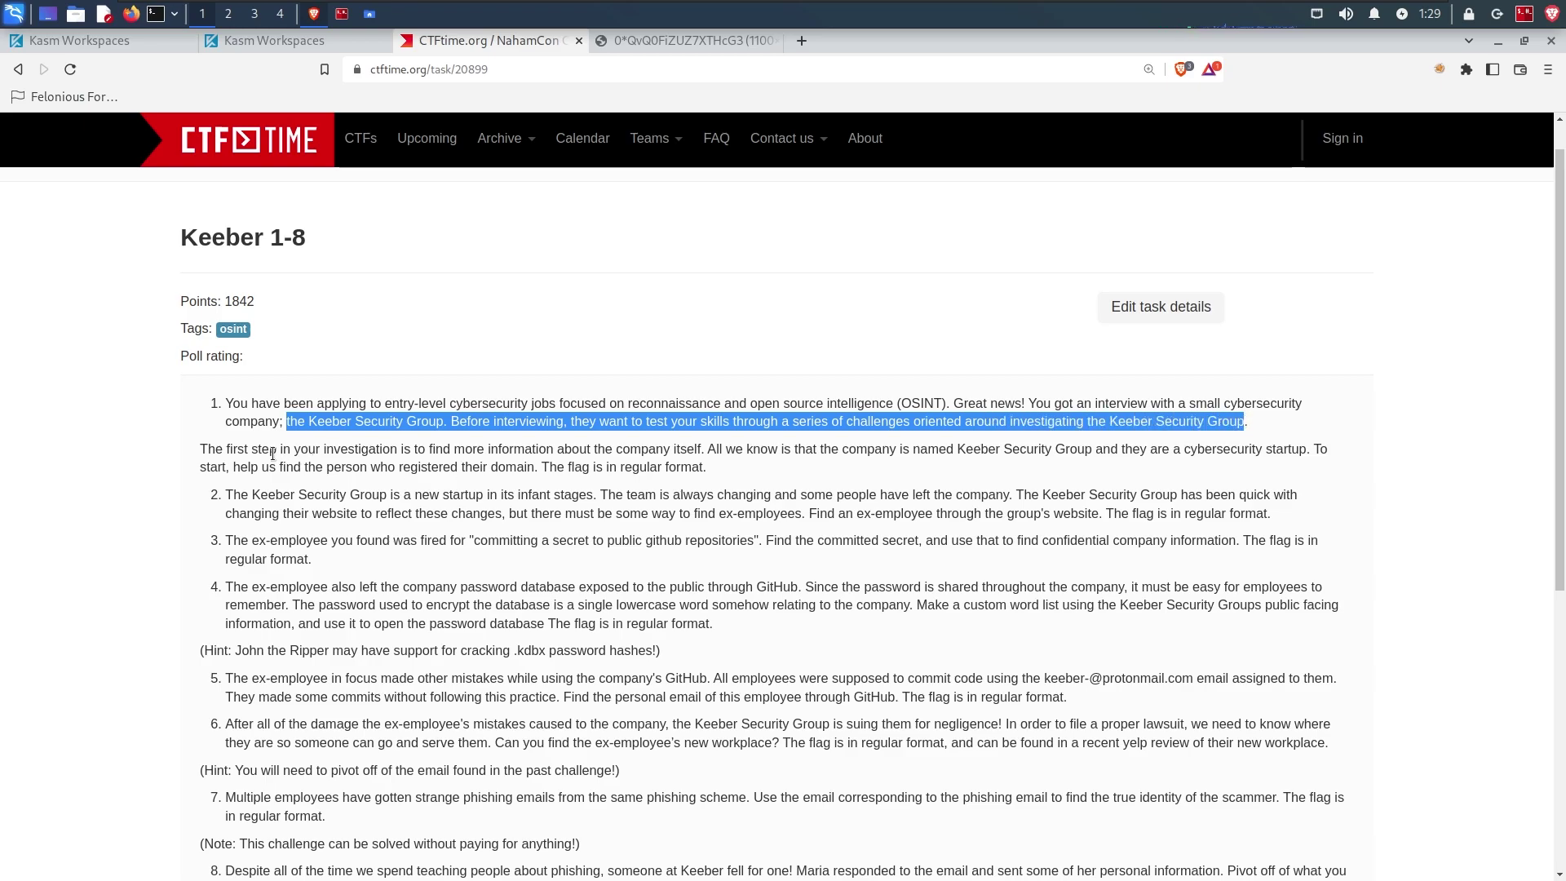
drag(208, 450, 1093, 447)
click(972, 450)
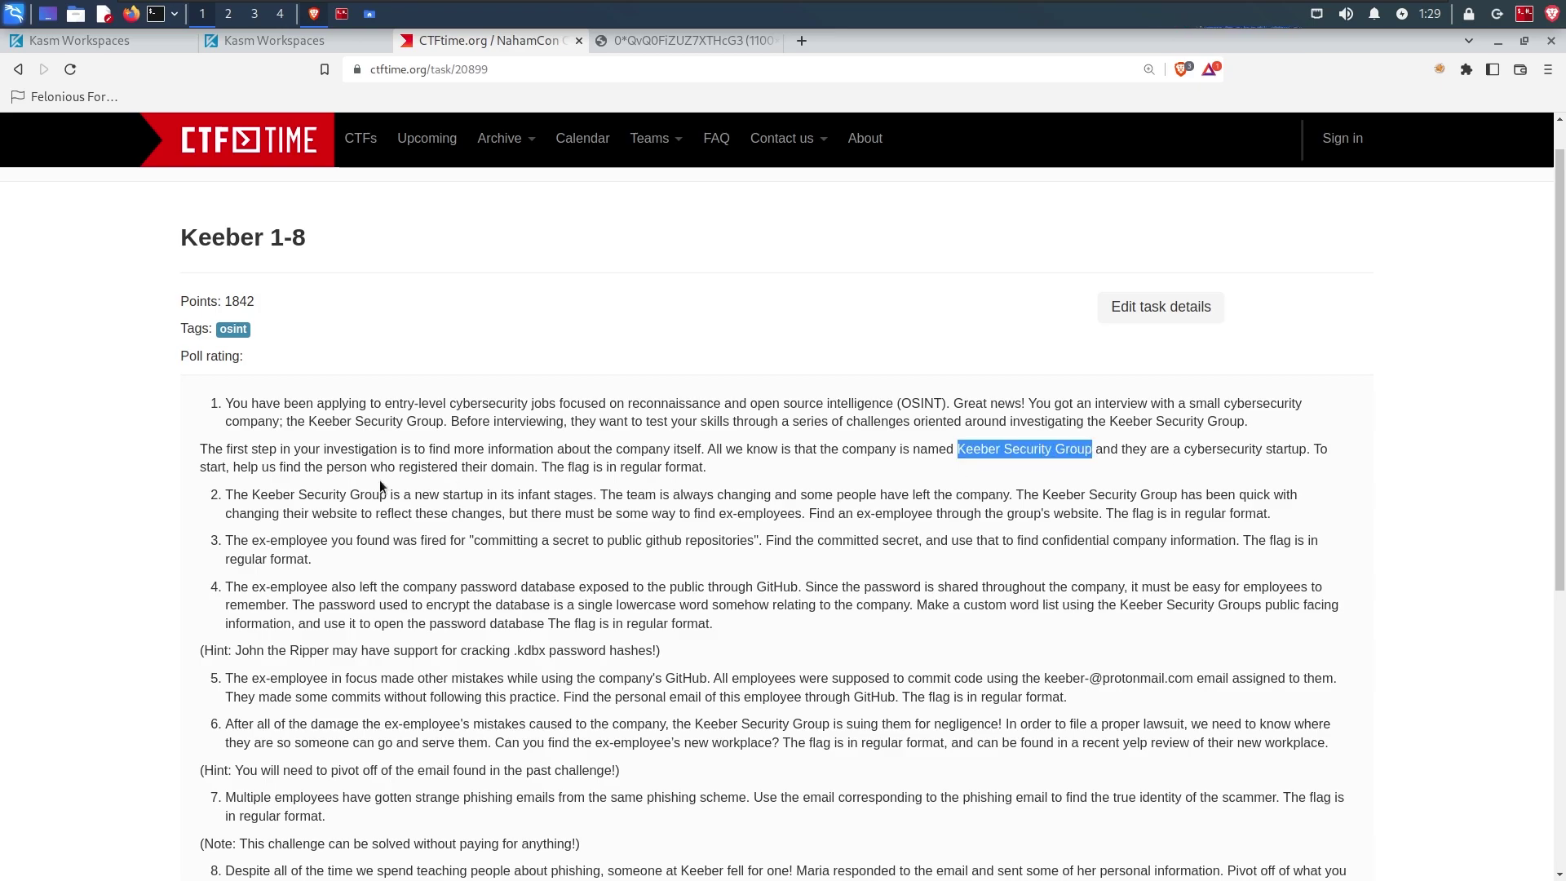
drag(235, 467, 687, 468)
click(672, 469)
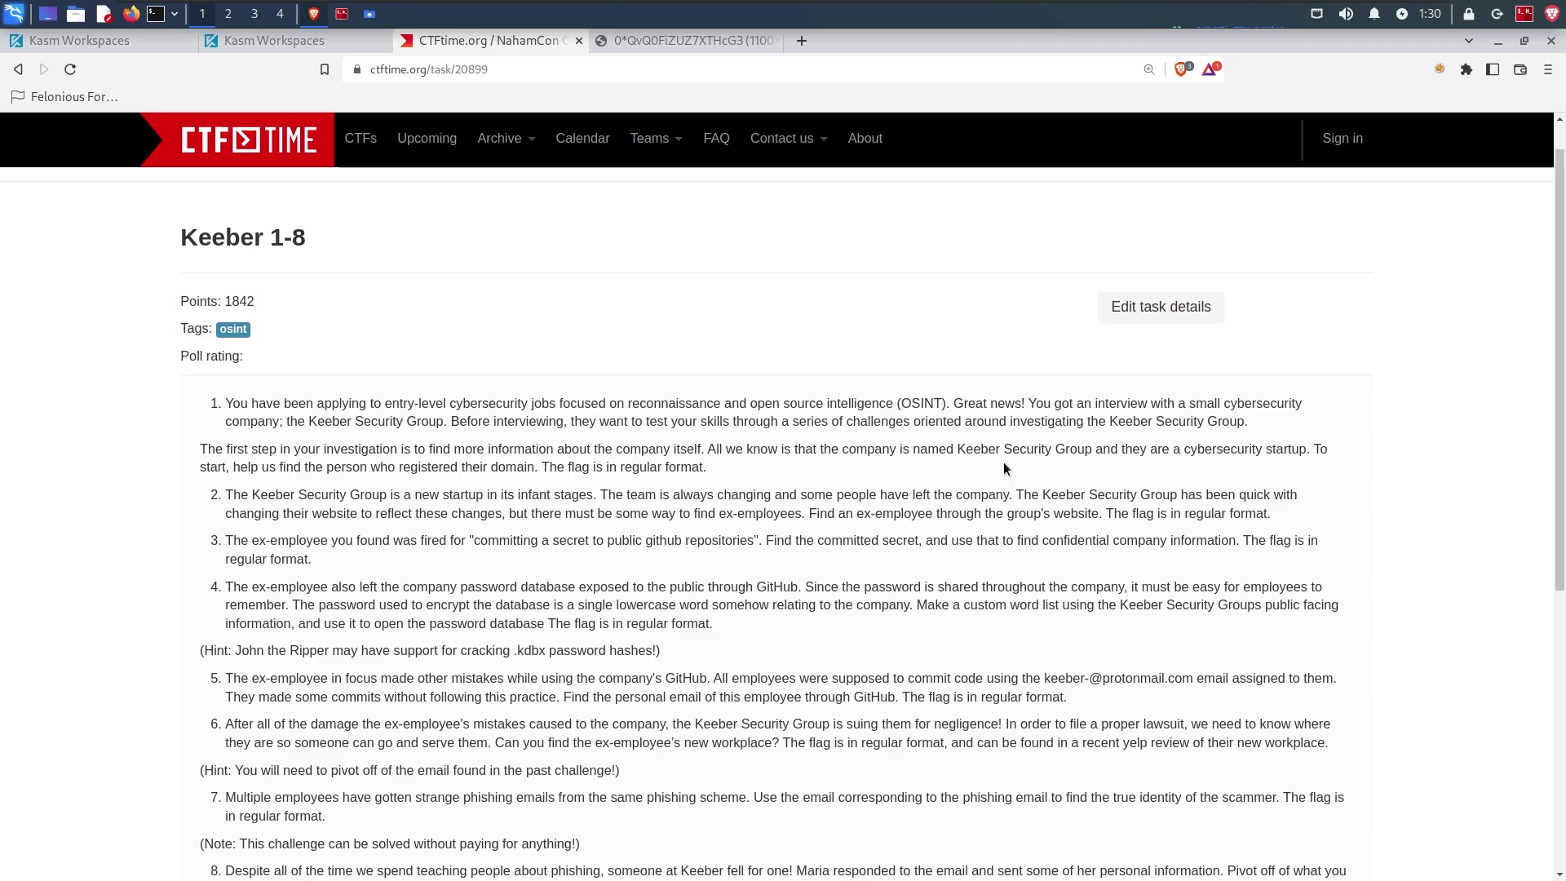
Step: Select 'Keeber Security Group' and search Google for it
drag(956, 450, 1093, 448)
click(1092, 448)
drag(957, 449, 1091, 449)
right_click(1076, 444)
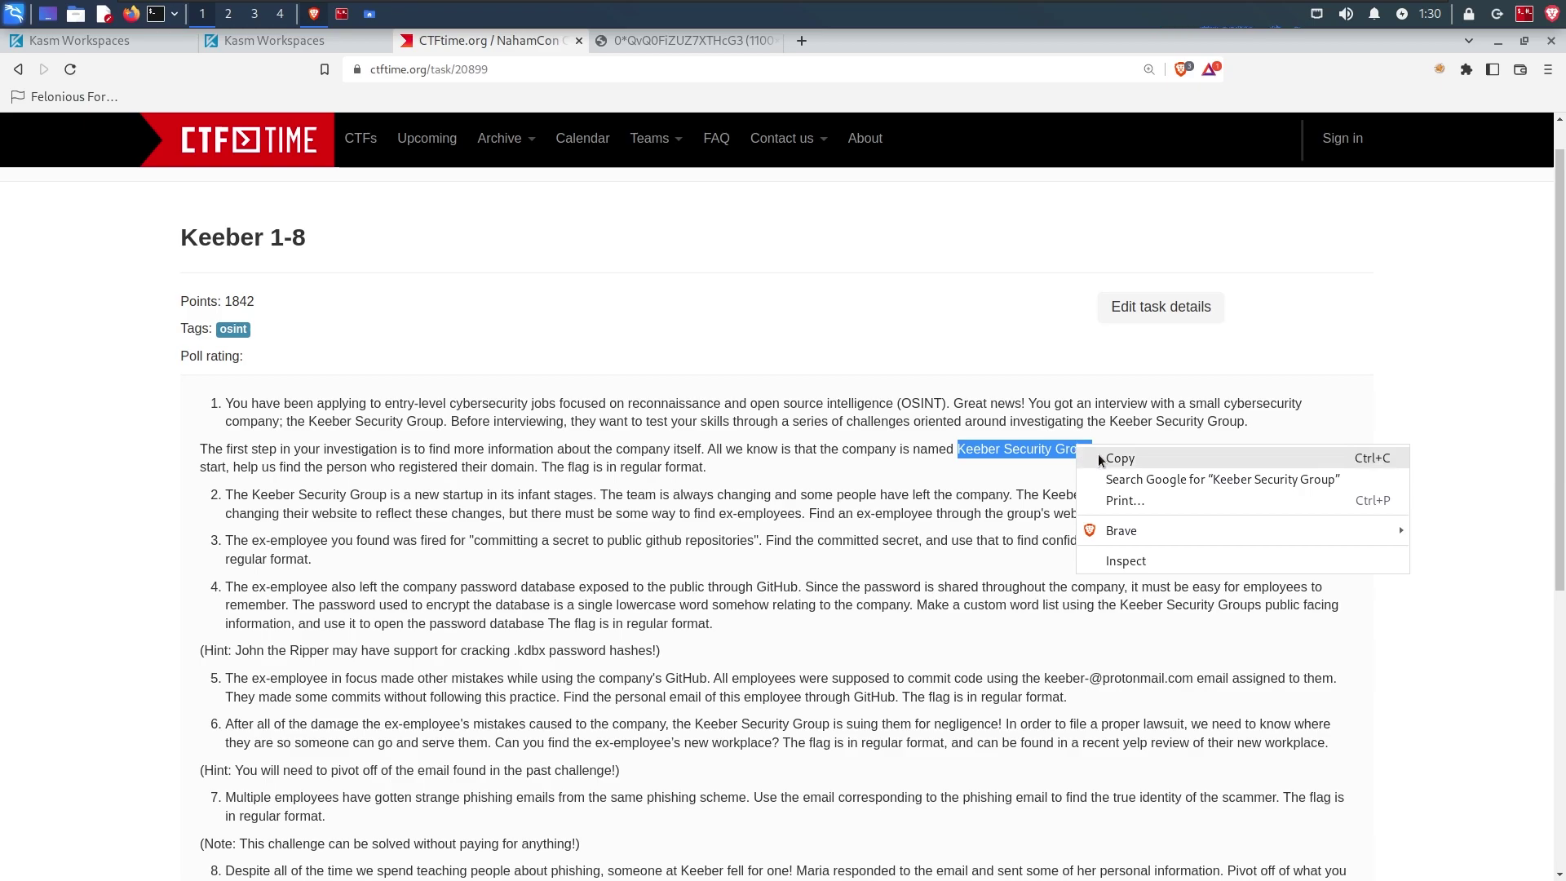
click(1122, 479)
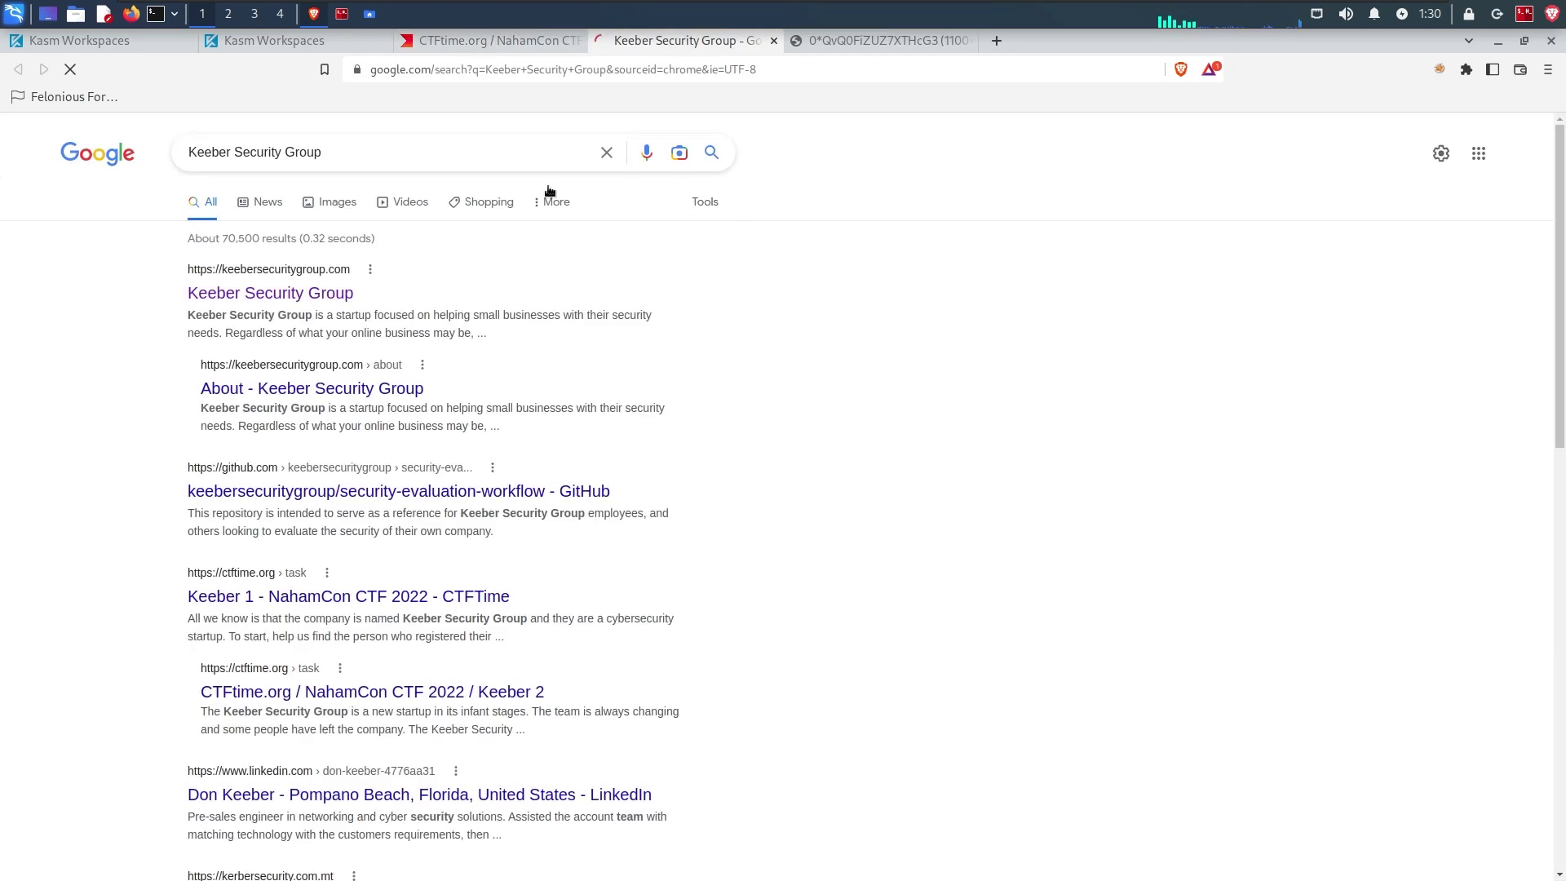
Step: Open keebersecuritygroup.com from the results, copy its URL, and switch to the terminal
click(262, 295)
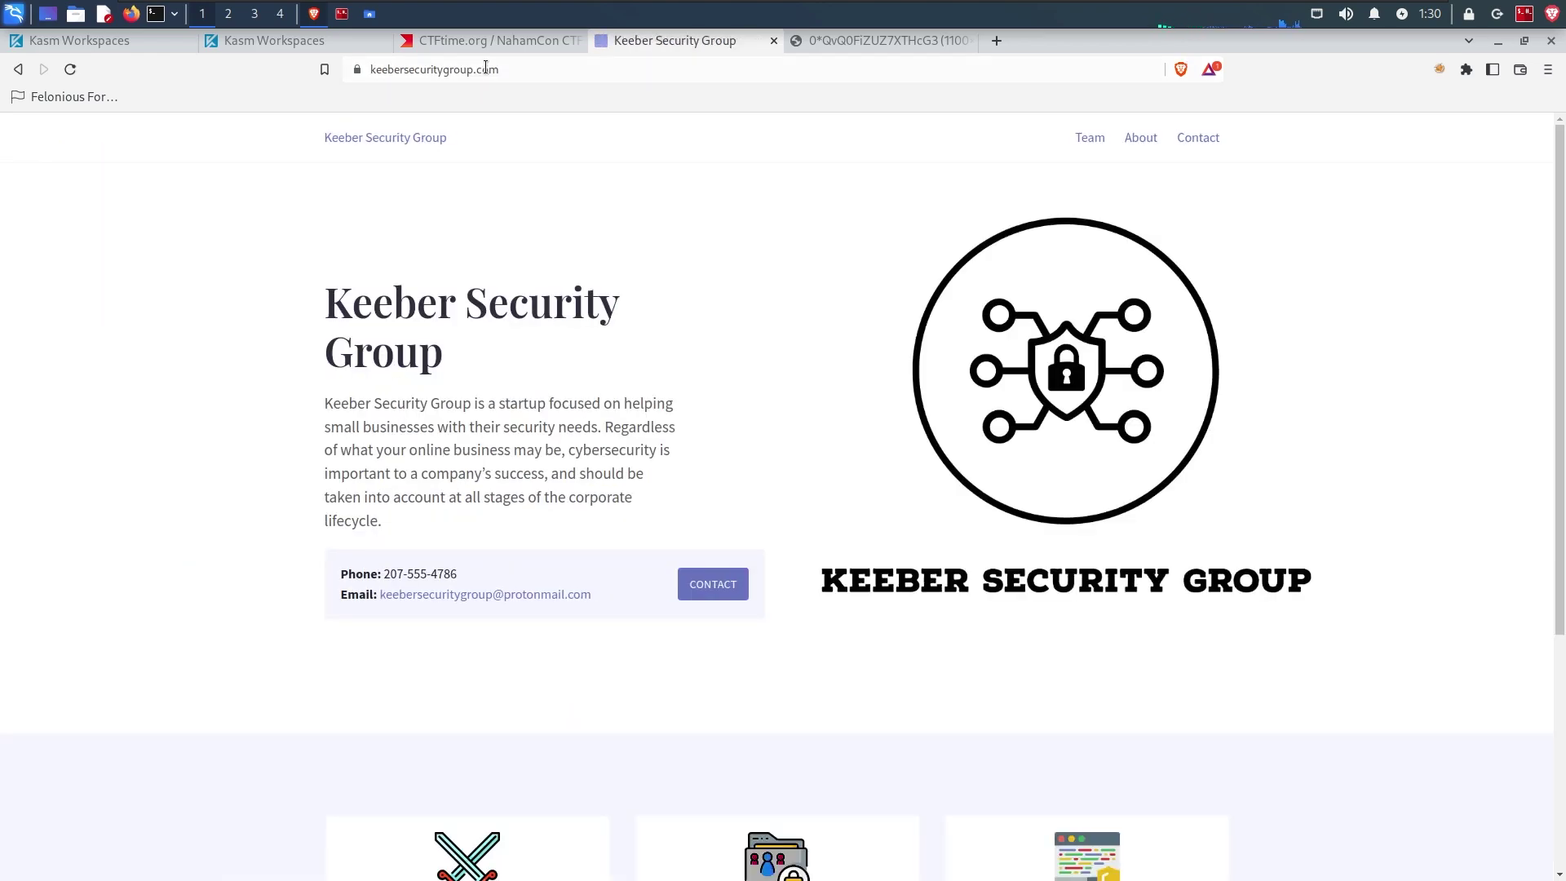
click(559, 68)
key(ctrl+c)
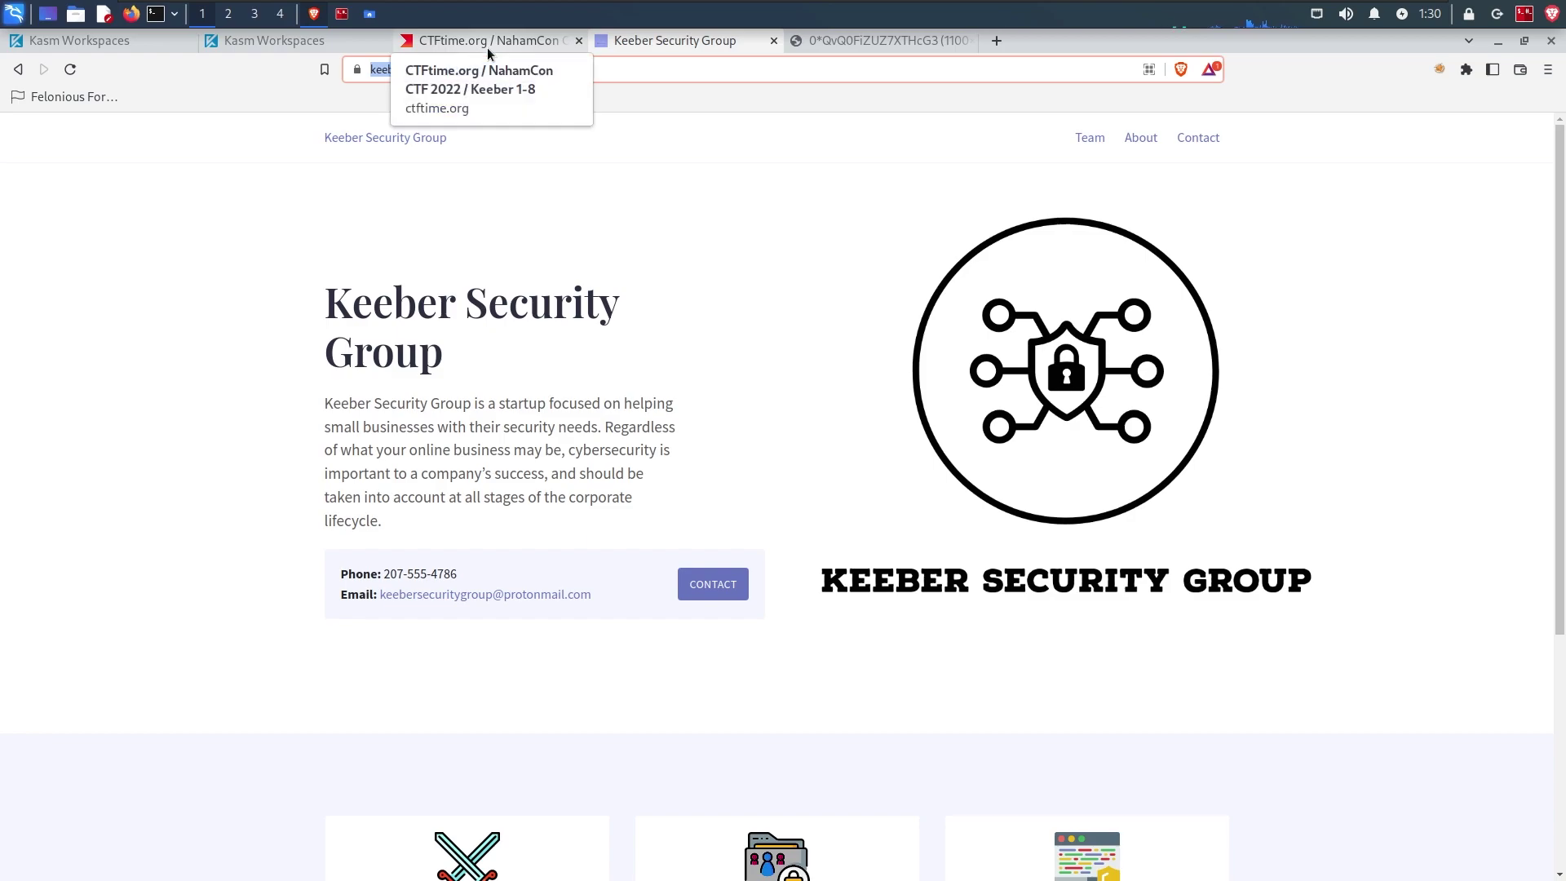
click(487, 48)
click(337, 22)
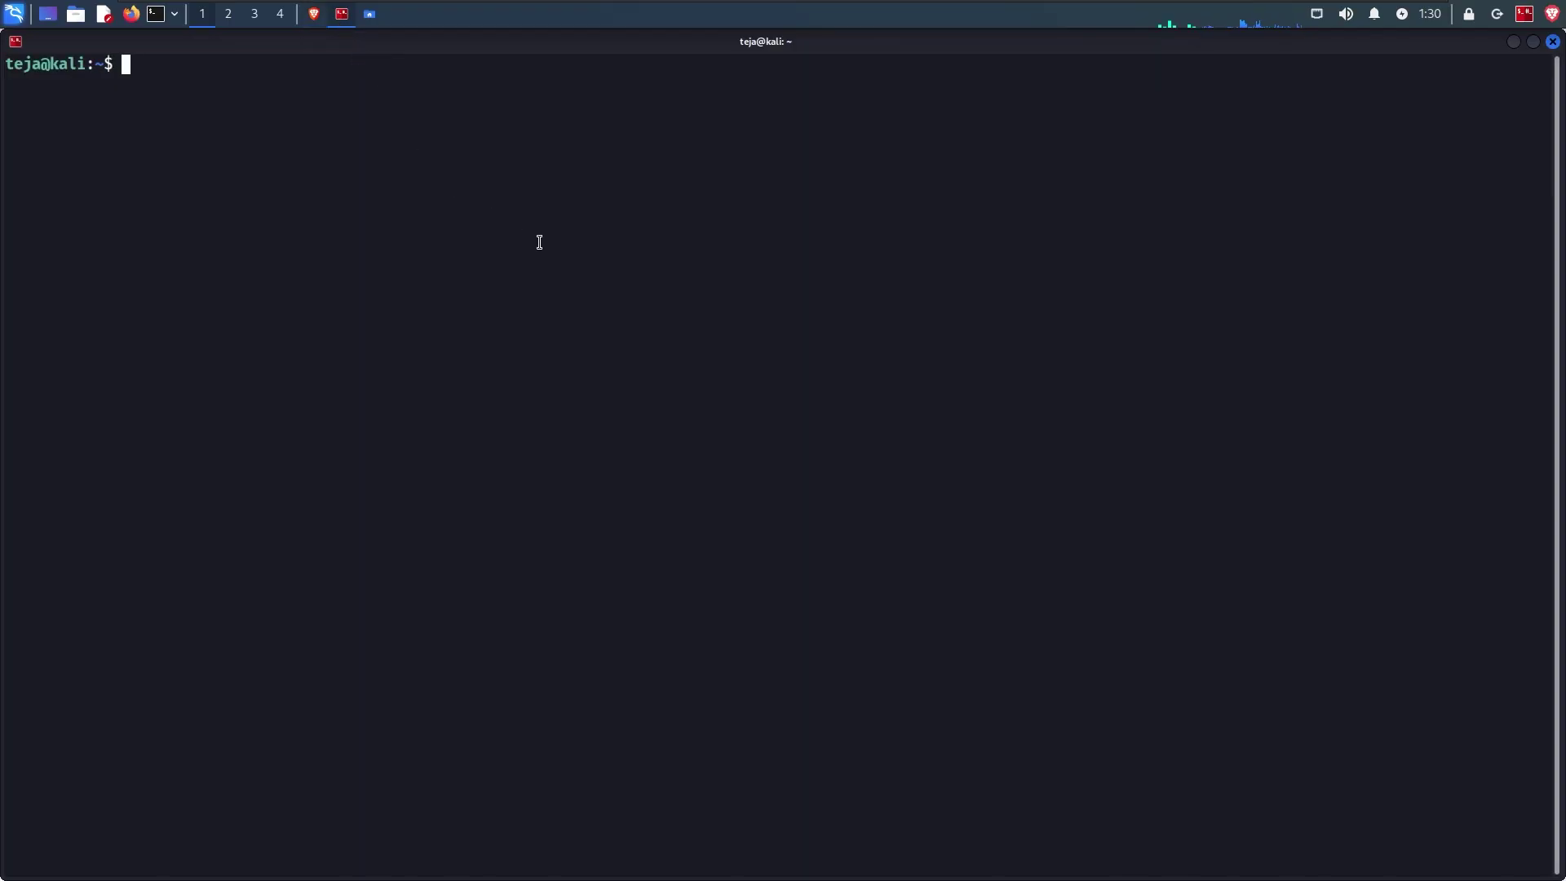
Step: Run whois keebersecuritygroup.com and highlight the flag on the Registrant Name line
text(whois)
key(ctrl+shift+v)
key(BackSpace)
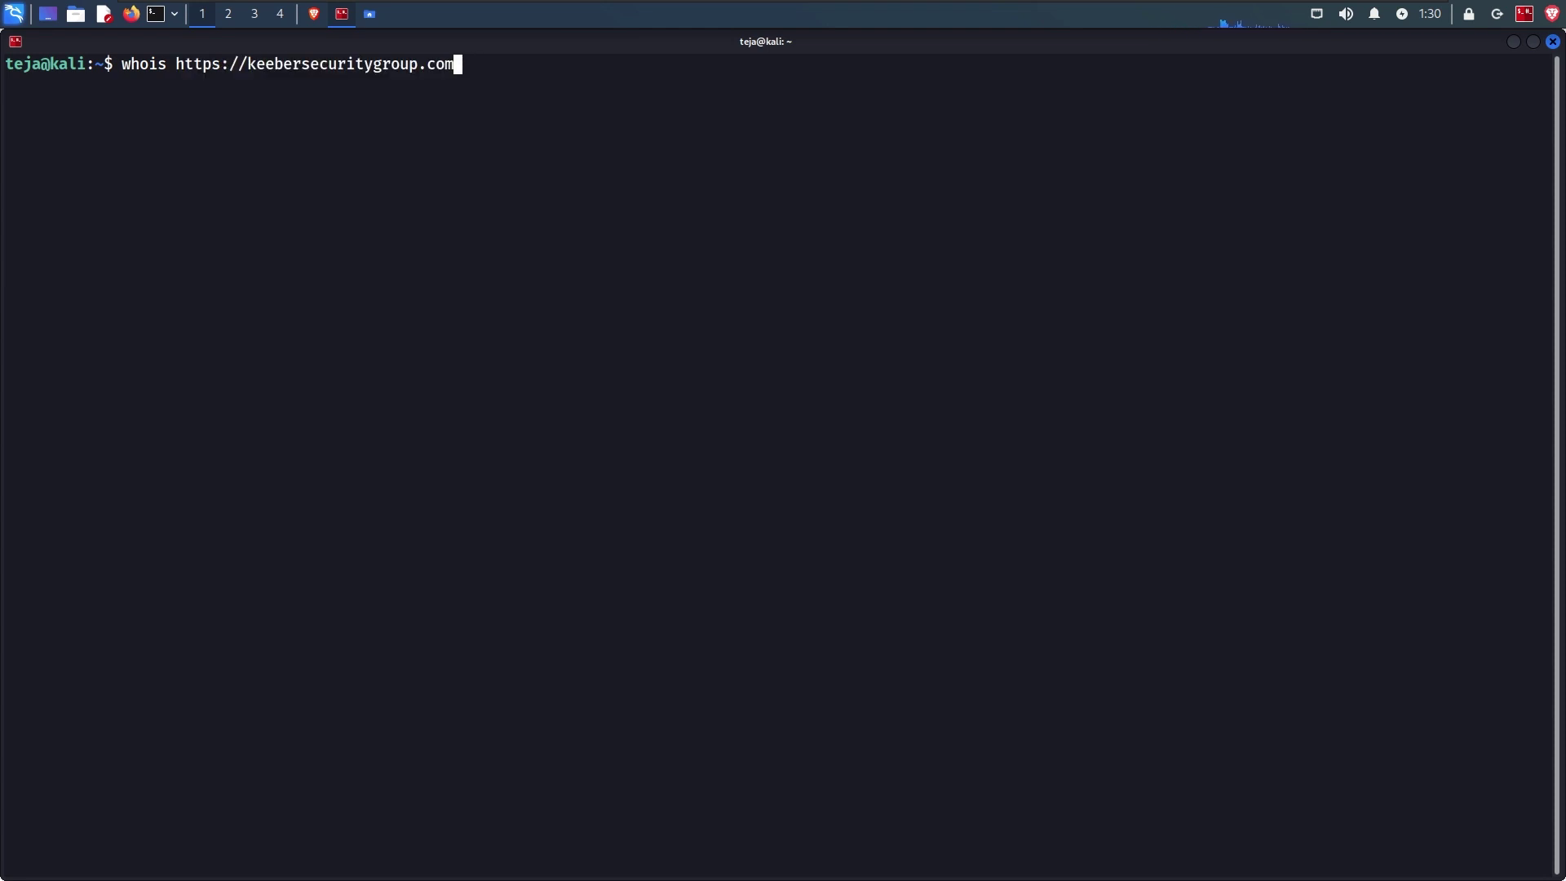
key(ctrl+Left)
key(ctrl+Left)
key(ctrl+Left)
key(ctrl+Right)
key(ctrl+Right)
key(ctrl+Left)
key(BackSpace)
key(BackSpace)
key(BackSpace)
key(BackSpace)
key(BackSpace)
key(BackSpace)
key(BackSpace)
key(BackSpace)
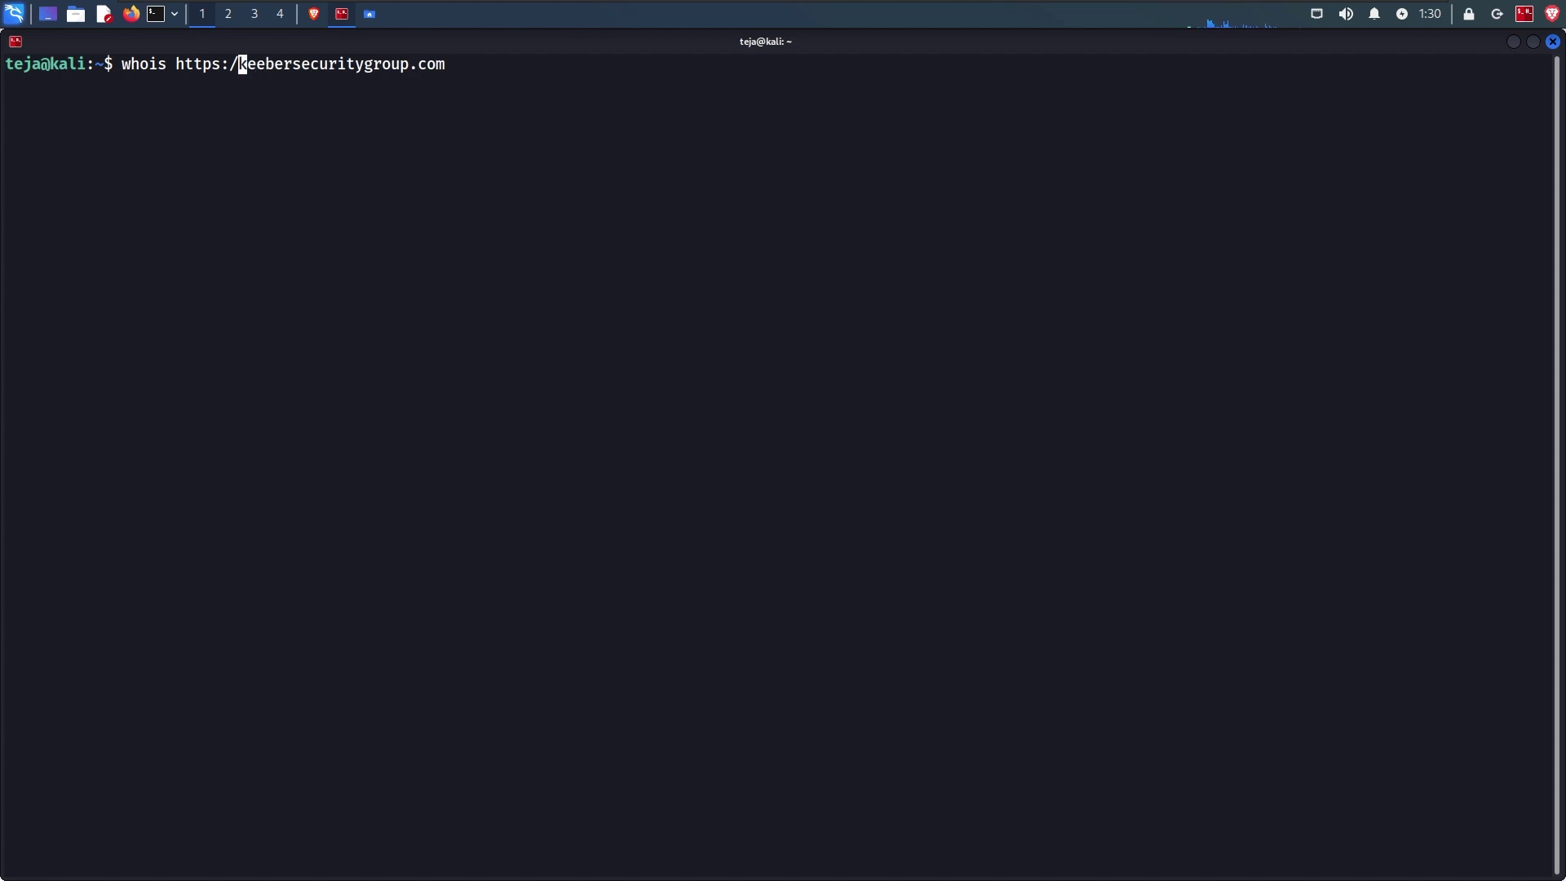
key(Return)
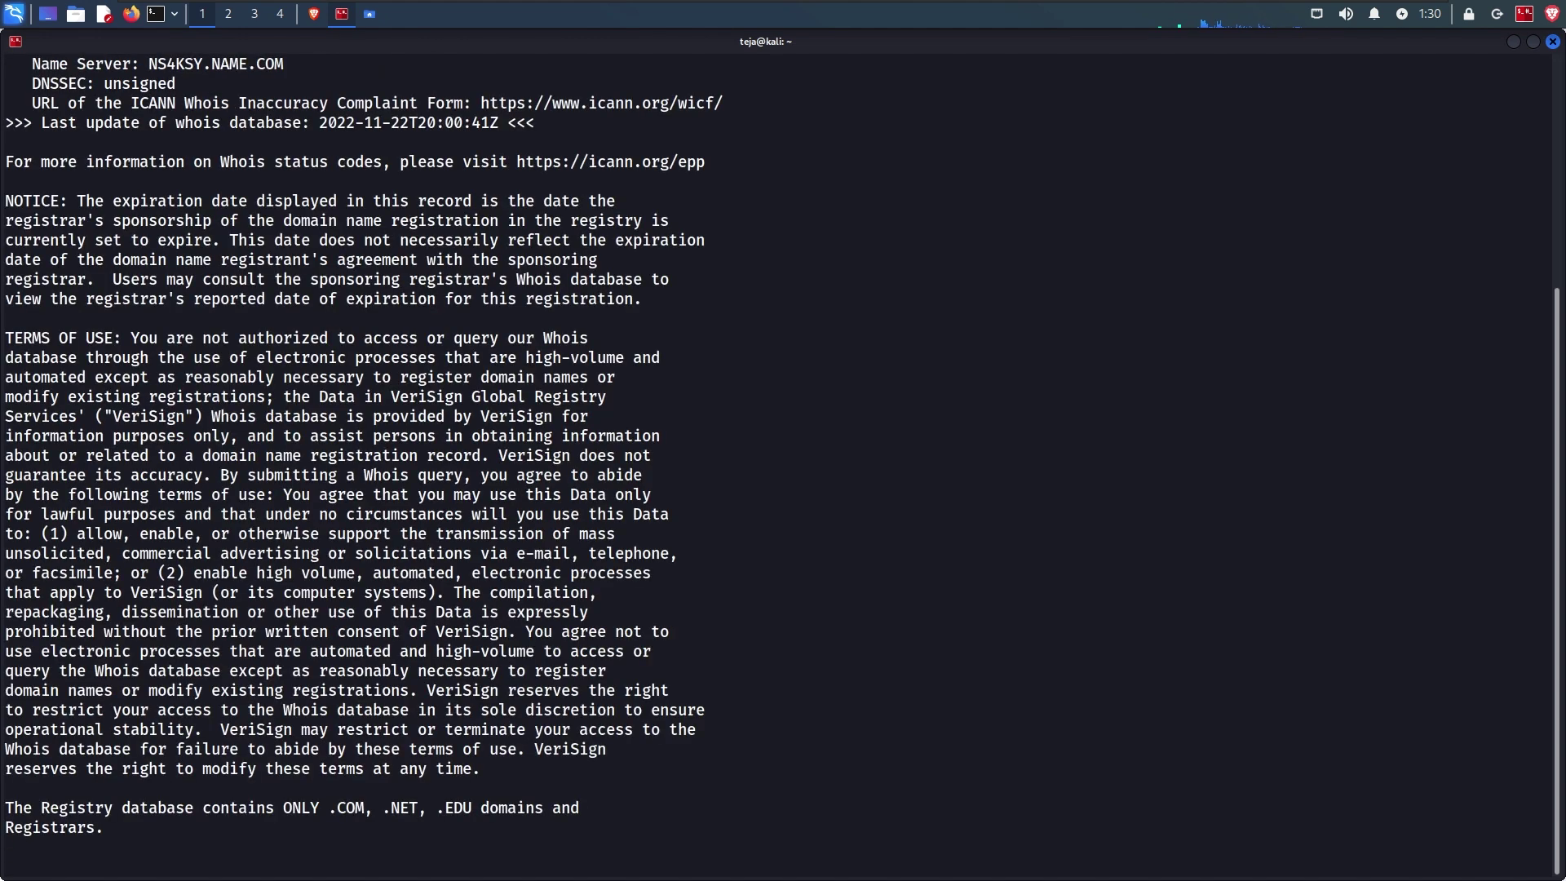
scroll(908, 297, up, 5)
scroll(908, 298, up, 2)
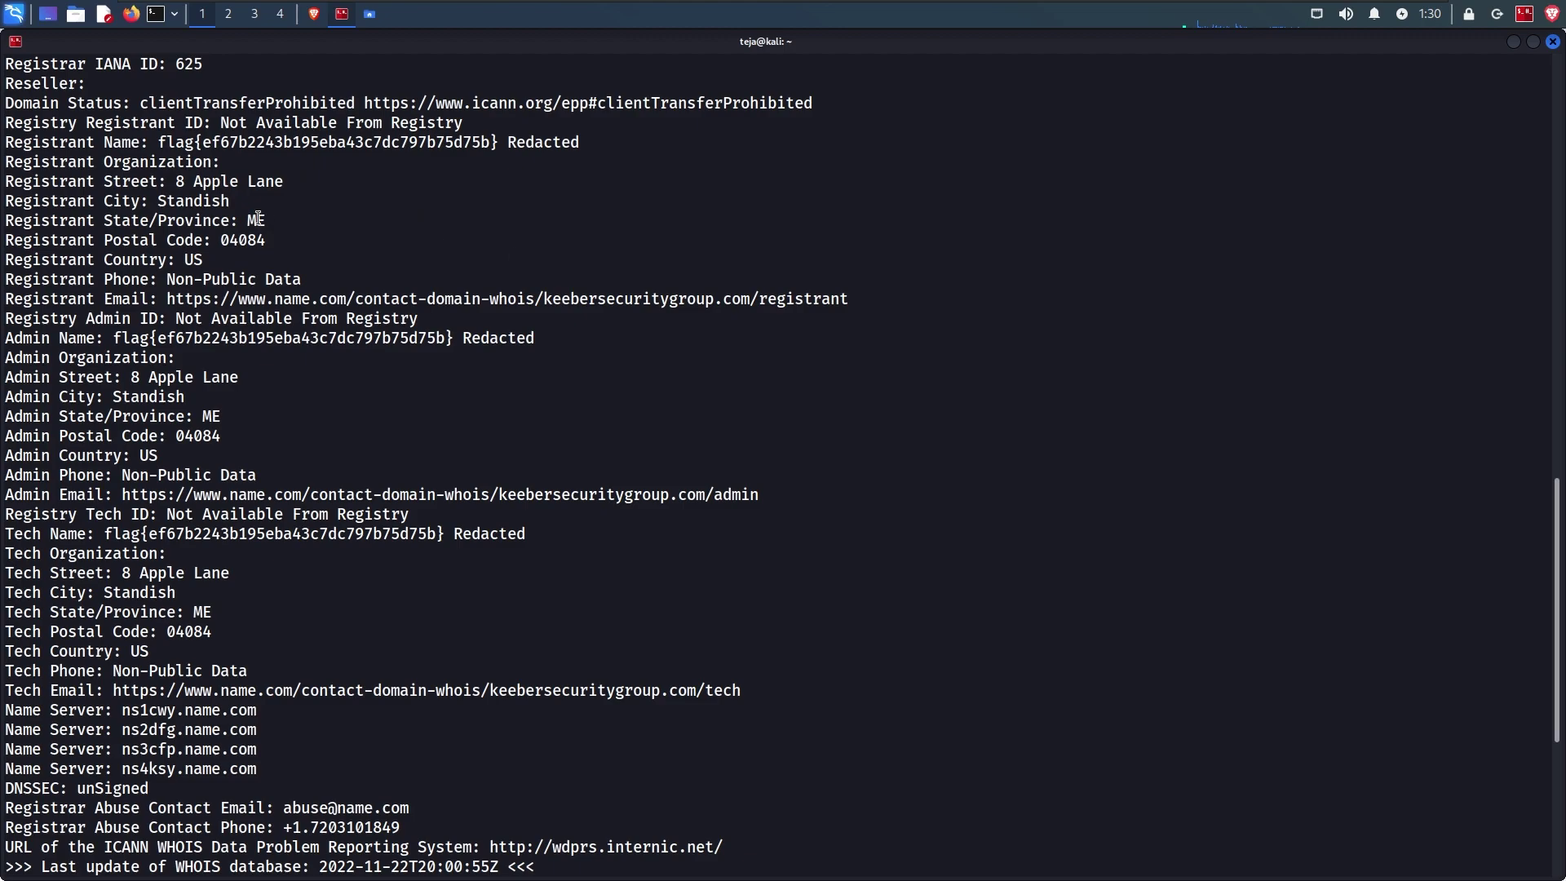
drag(161, 142, 497, 145)
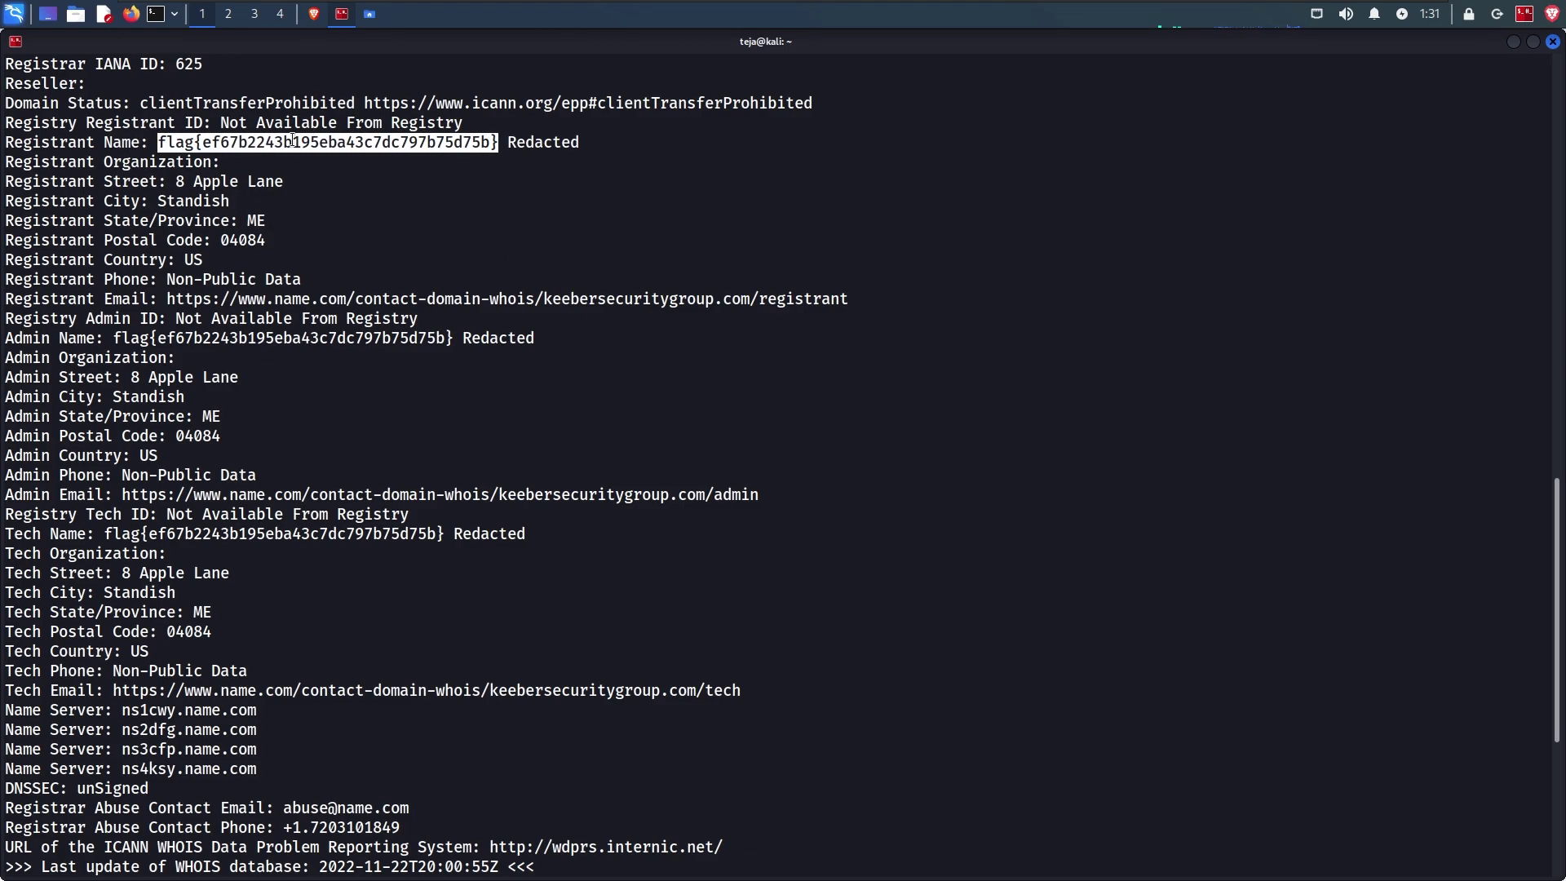
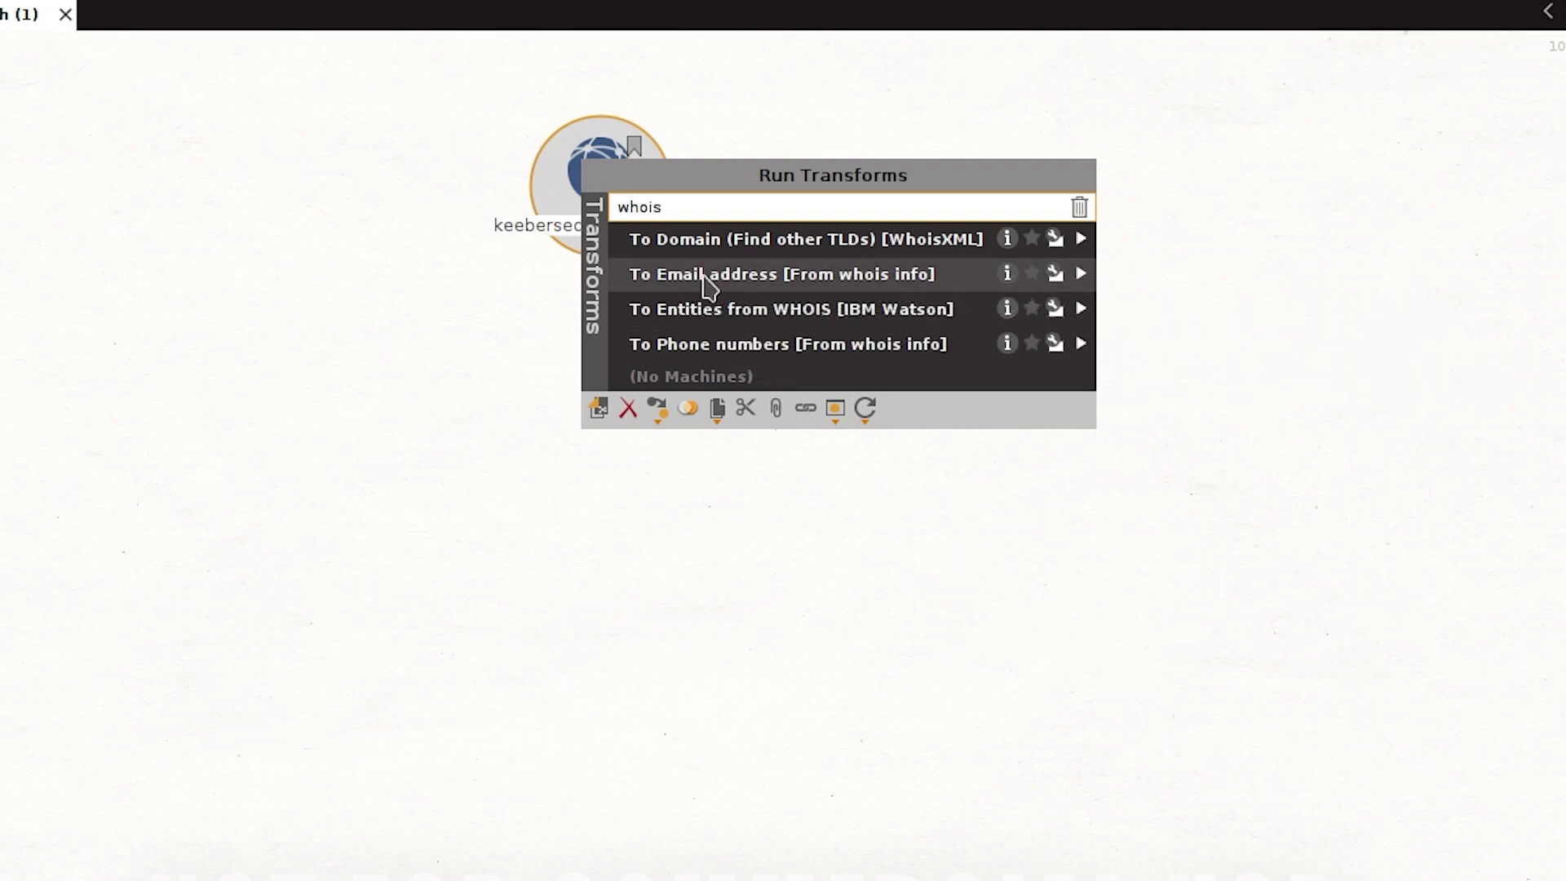
Step: Run the WHOIS To Email address and To Phone numbers transforms on keebersecuritygroup.com
click(706, 282)
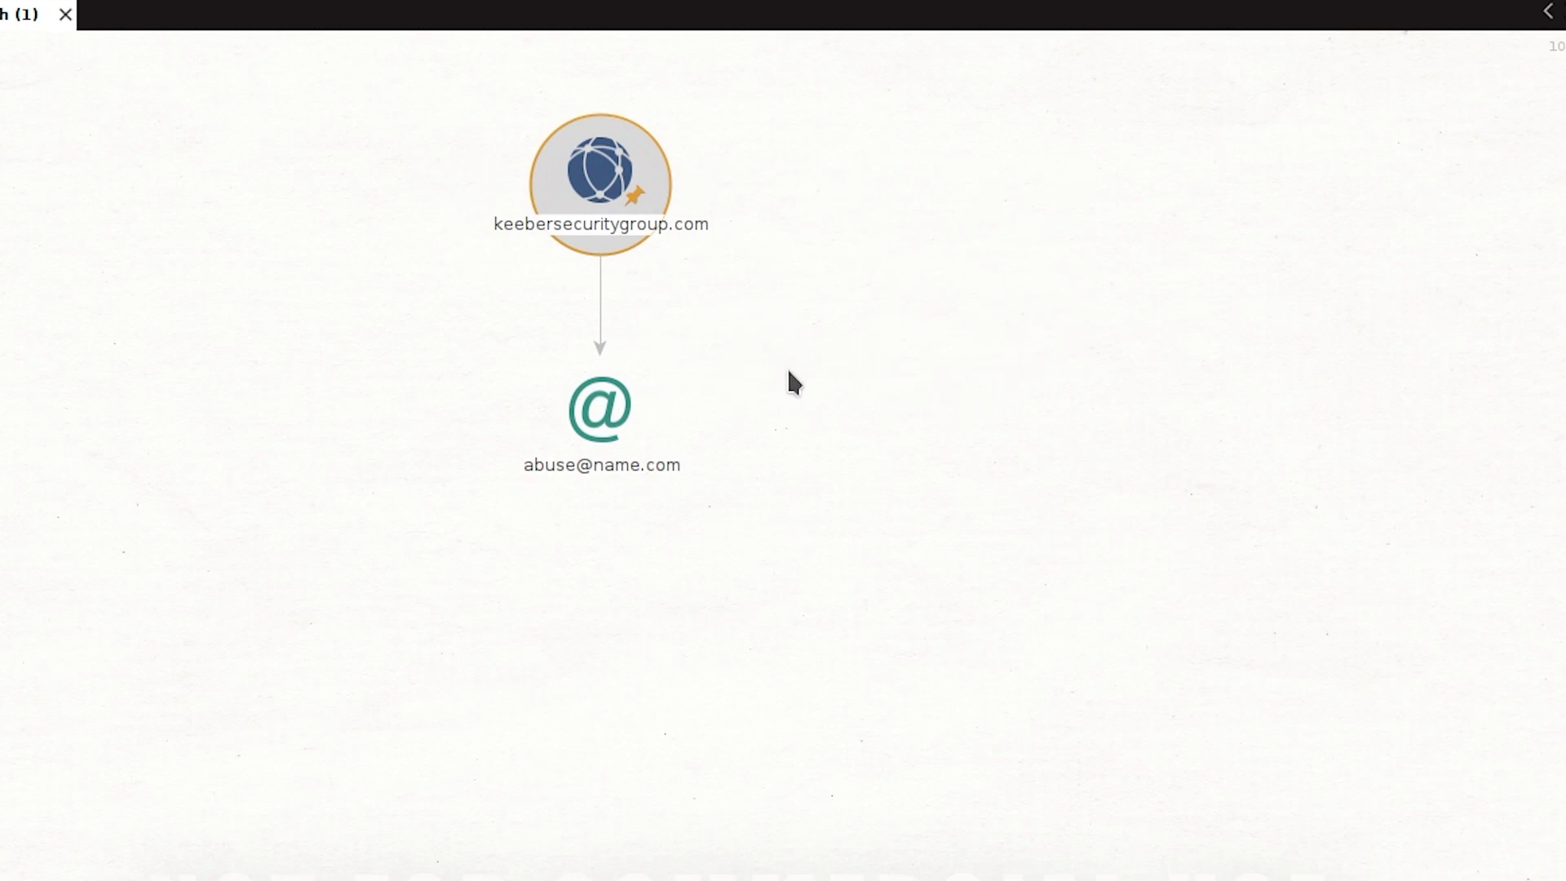
drag(824, 328, 506, 471)
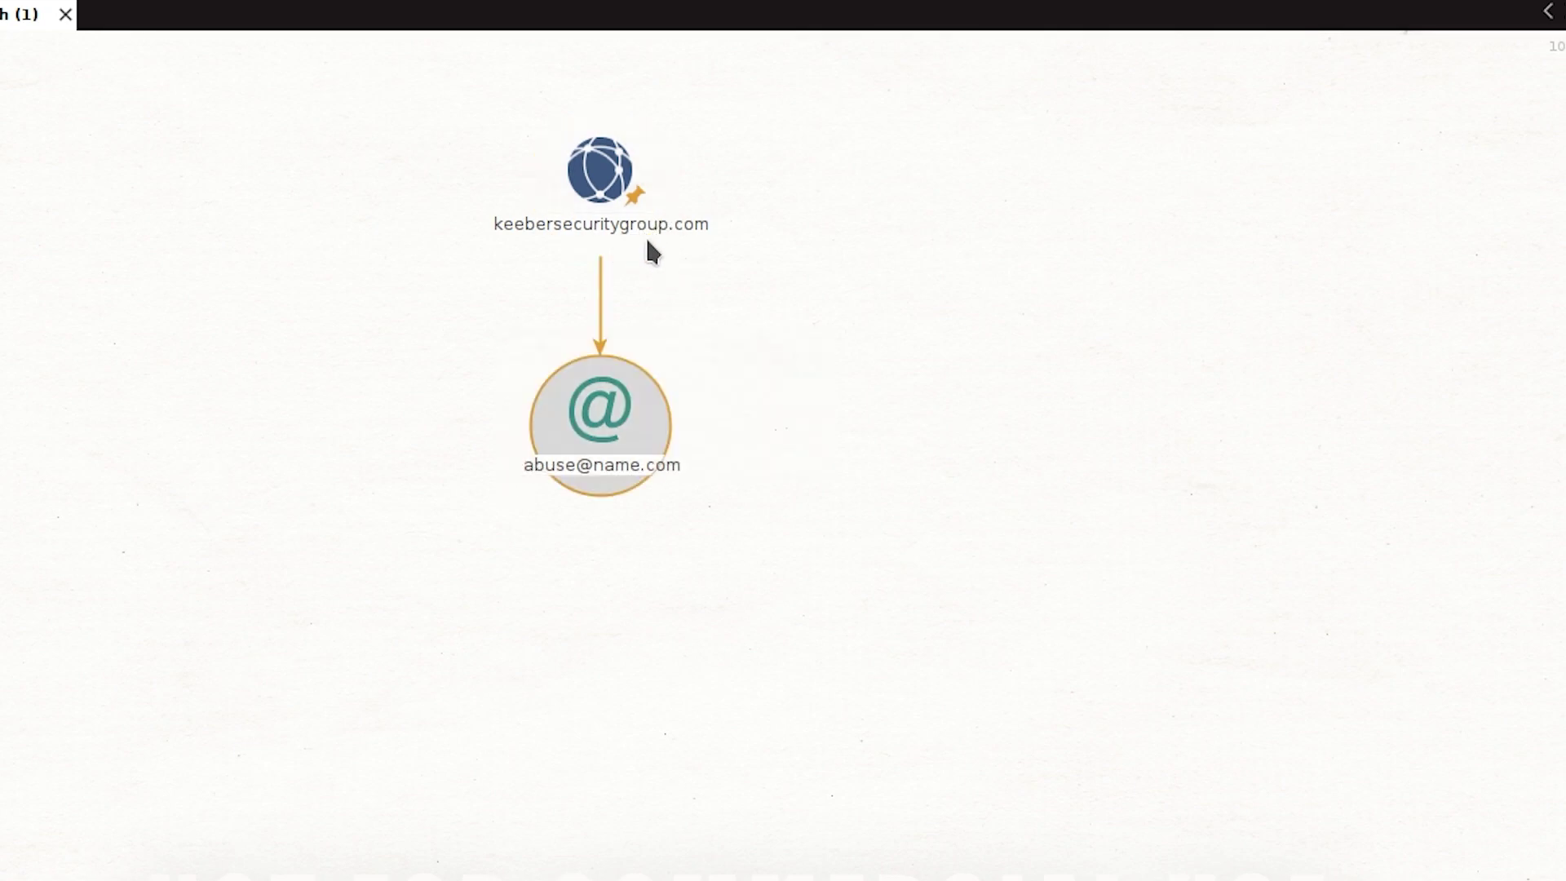
right_click(608, 177)
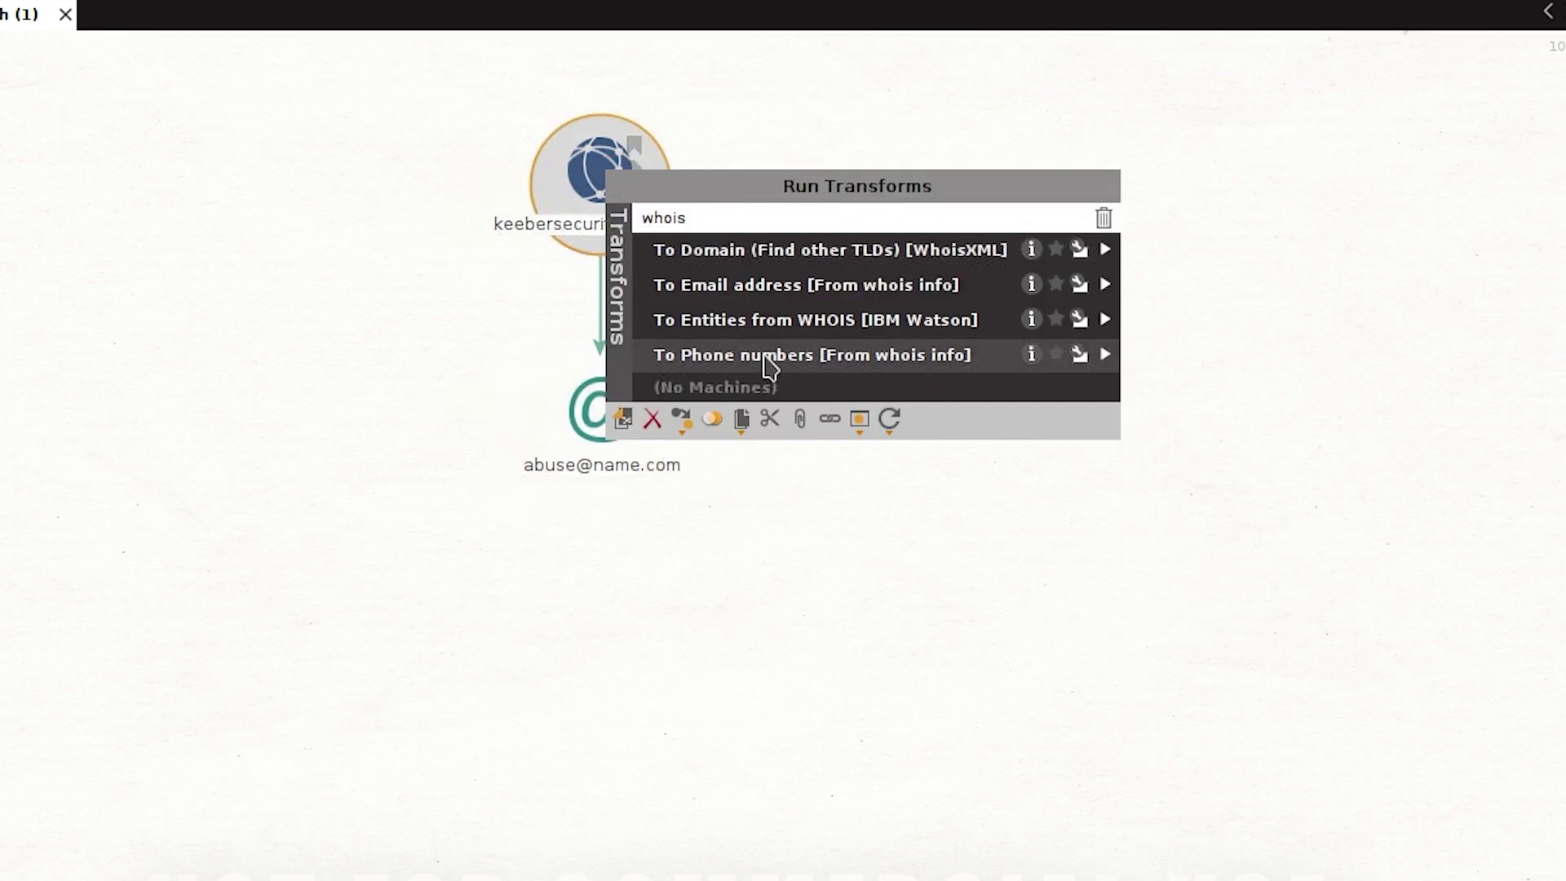
click(770, 361)
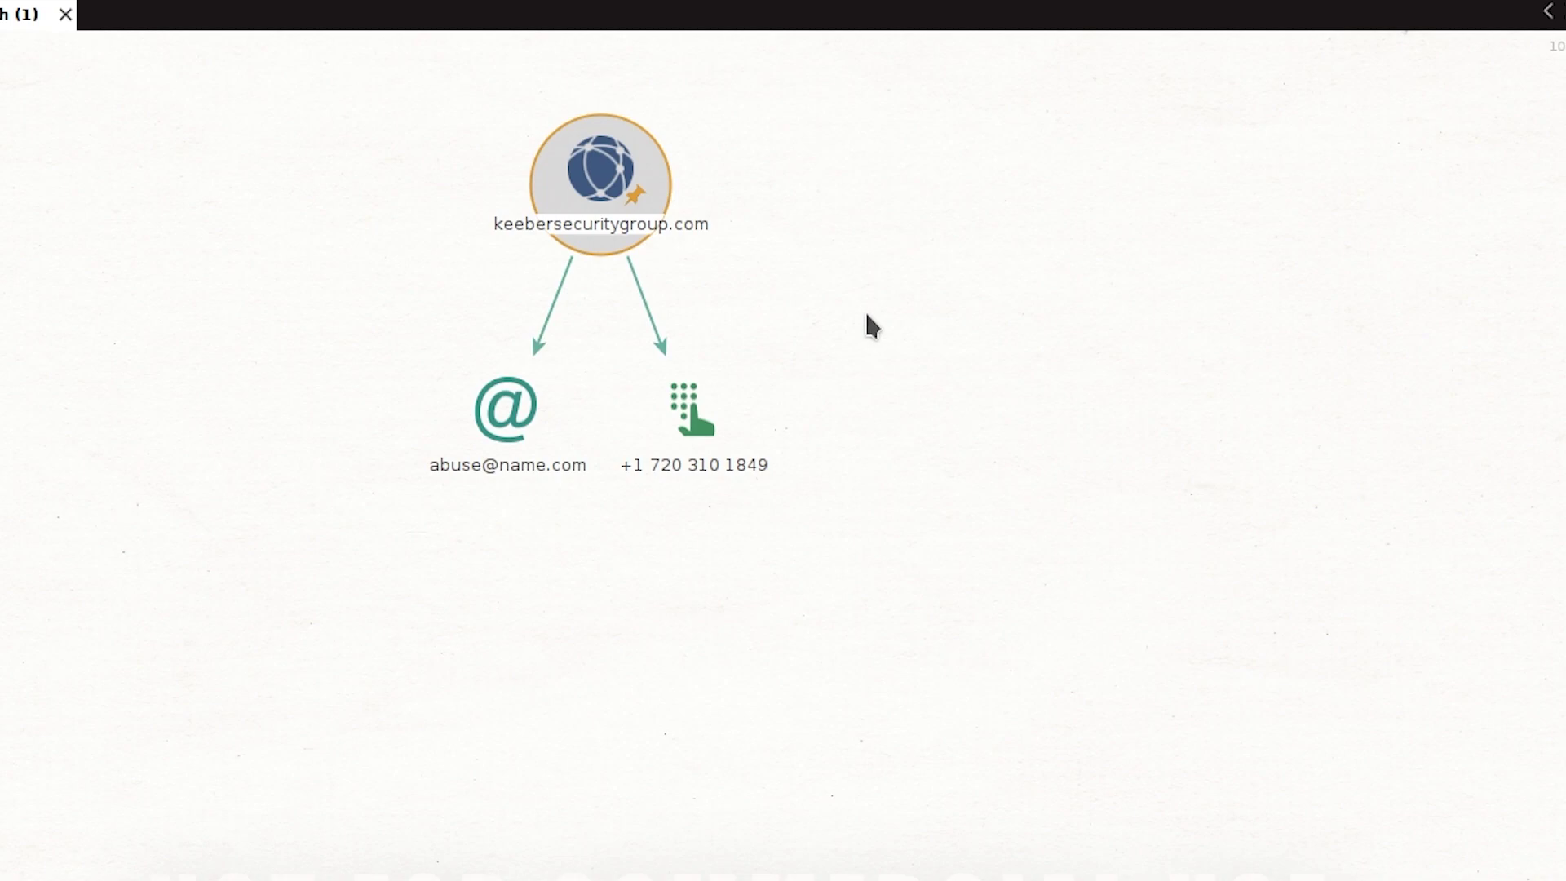
click(721, 422)
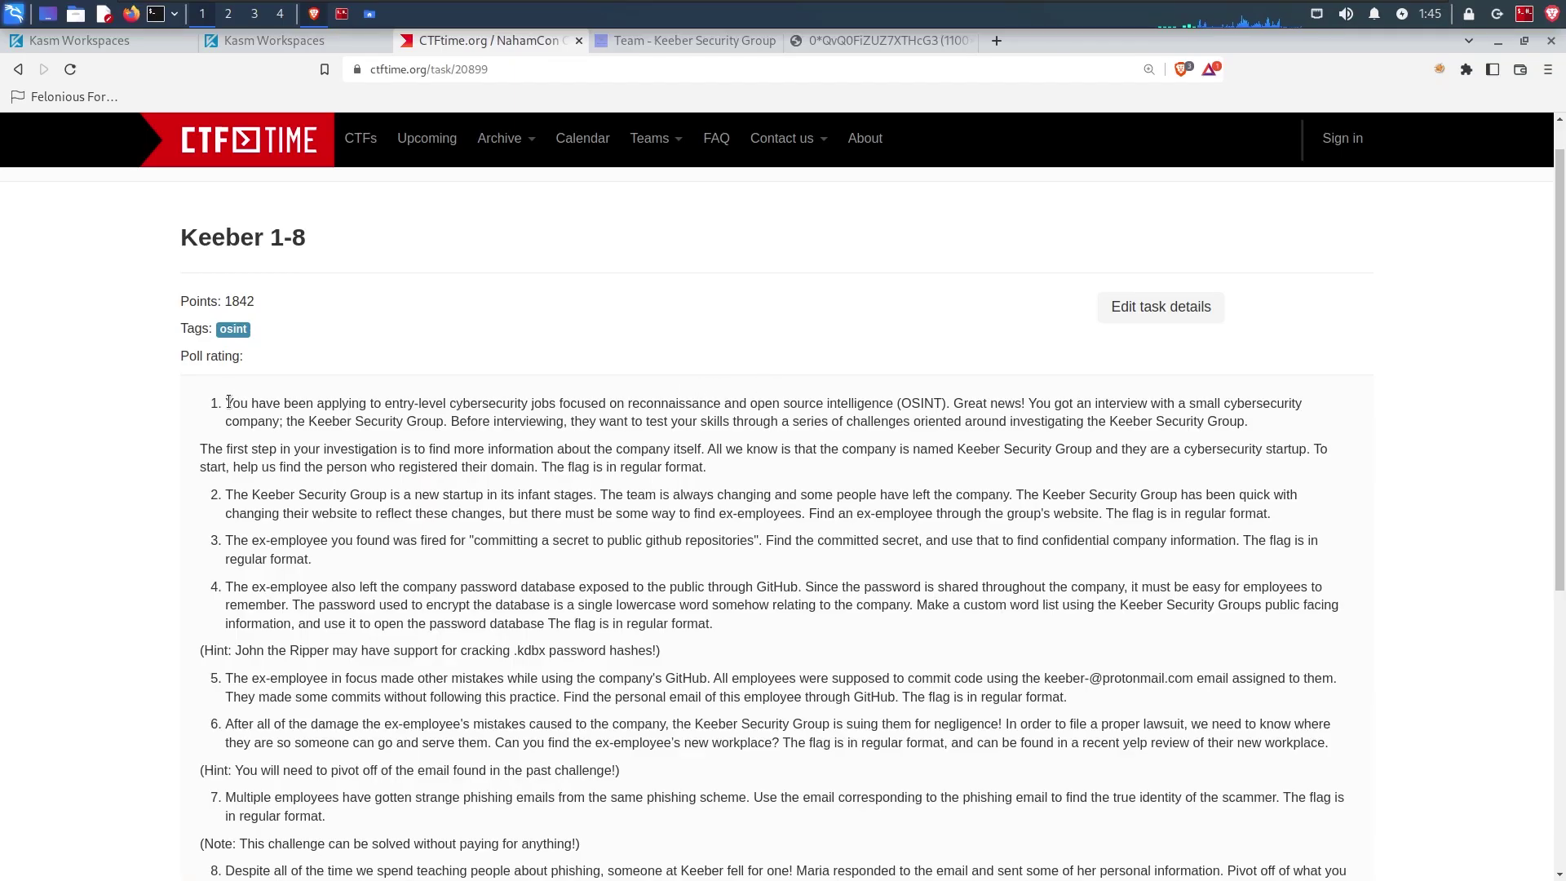
Step: Read the CTFtime Keeber tasks, highlighting challenge 2's instruction to find an ex-employee
drag(234, 403, 1094, 450)
double_click(512, 466)
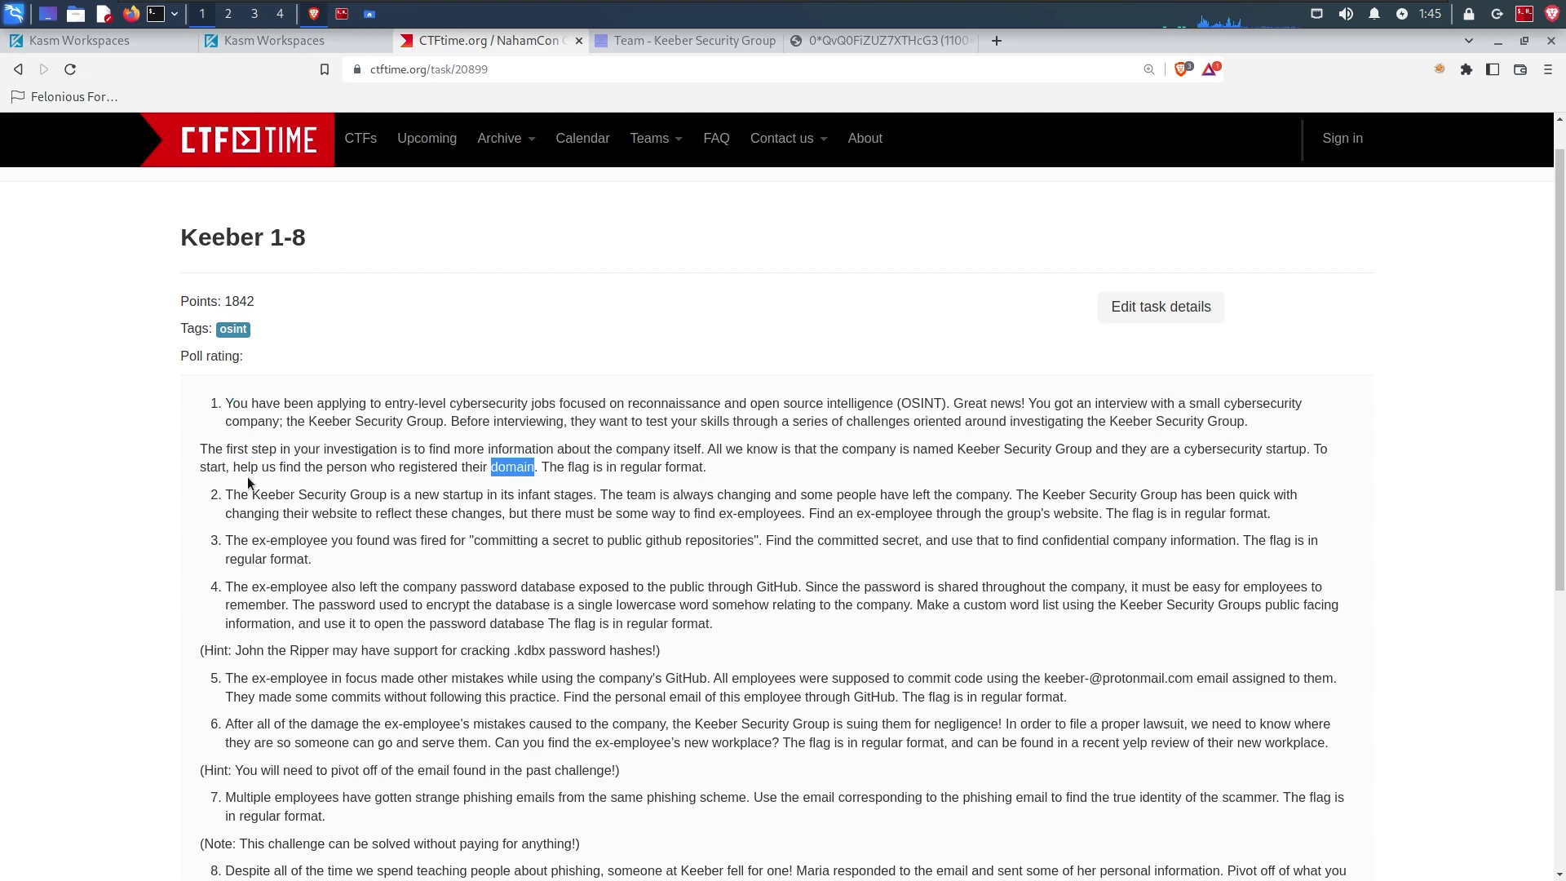
drag(365, 494, 969, 514)
drag(809, 513, 1270, 520)
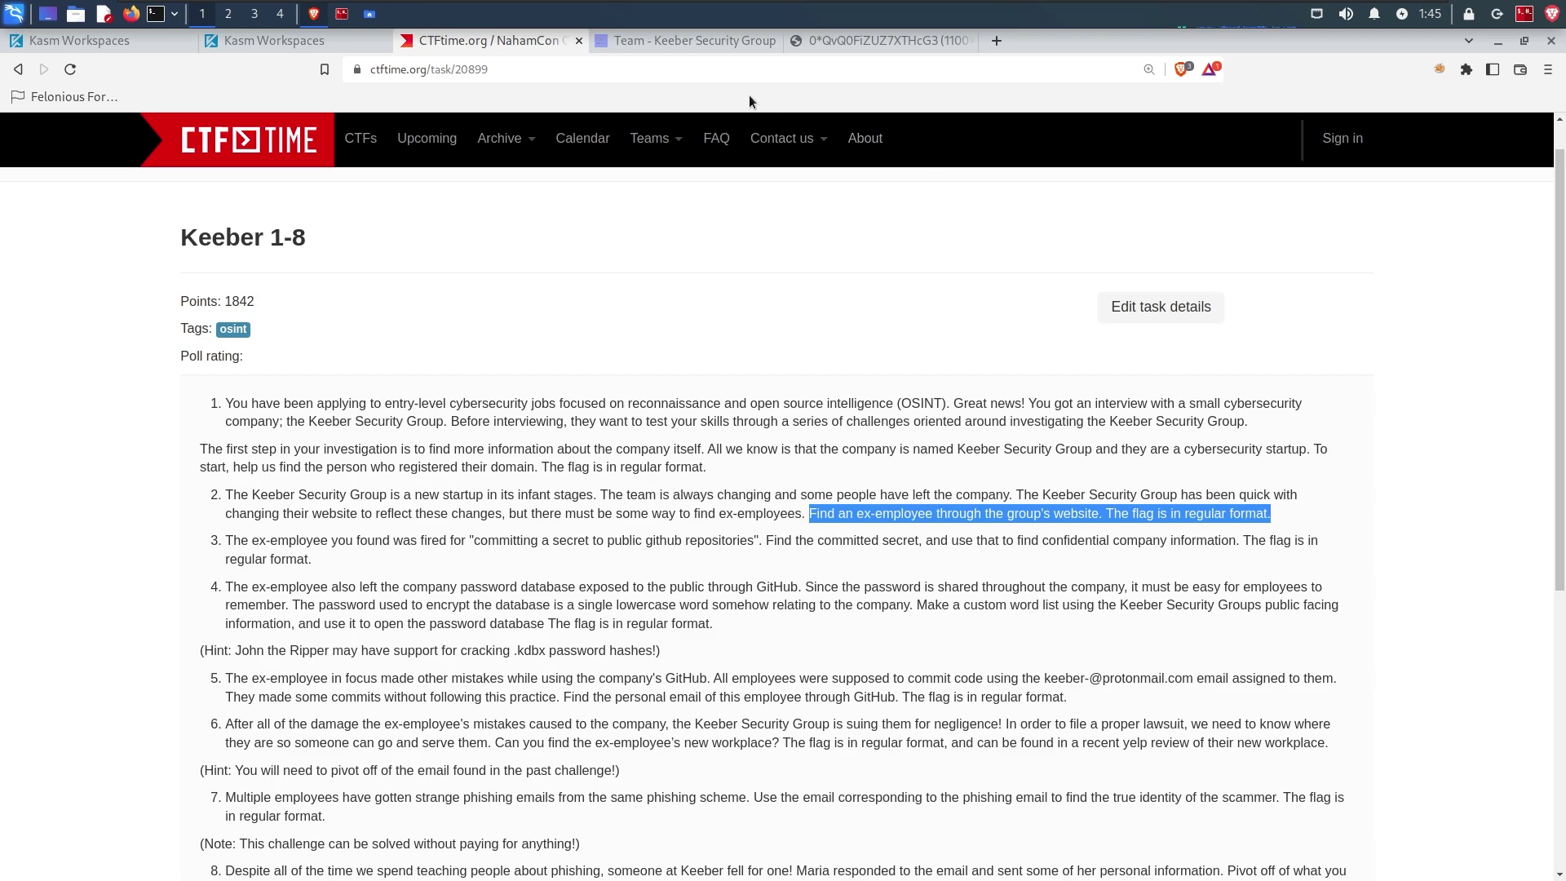
key(ctrl+Tab)
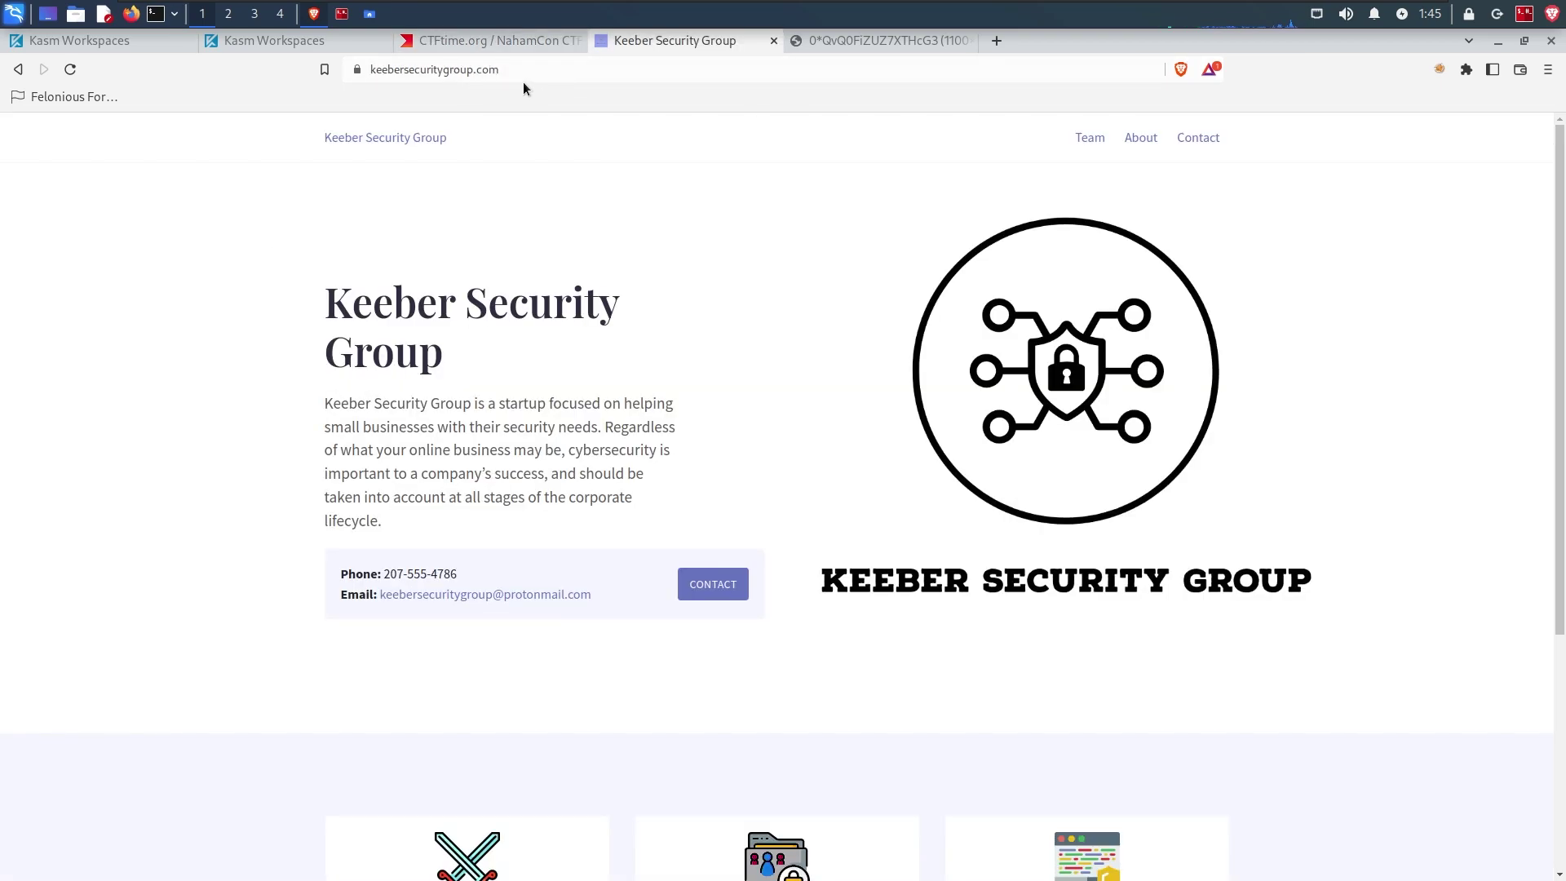
Step: Open the Keeber website's Team page and scroll through the staff cards
click(1092, 142)
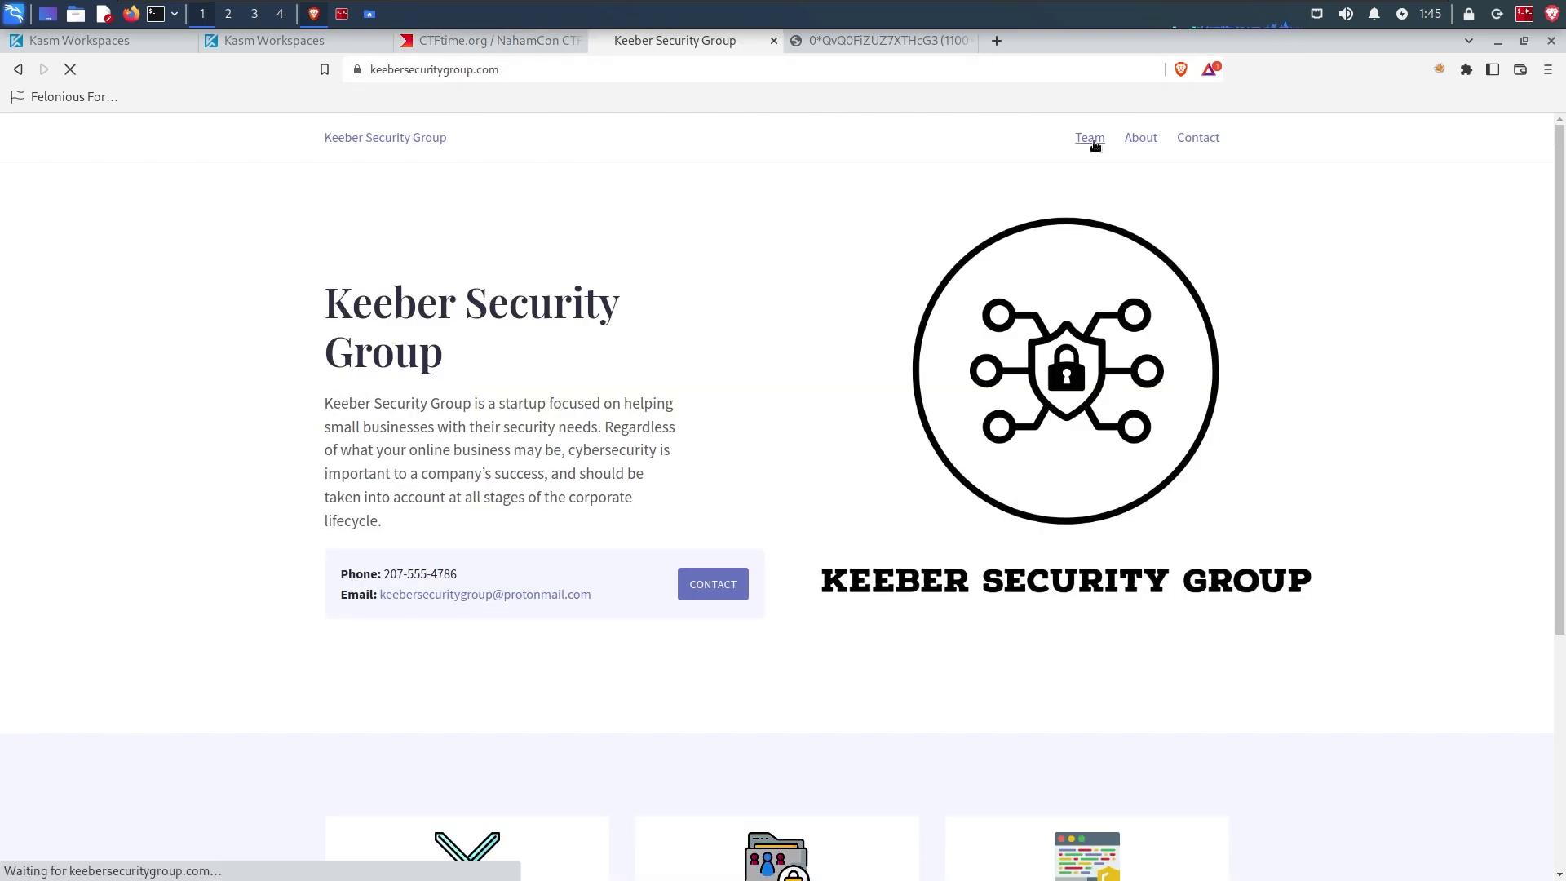
drag(1558, 214, 1556, 289)
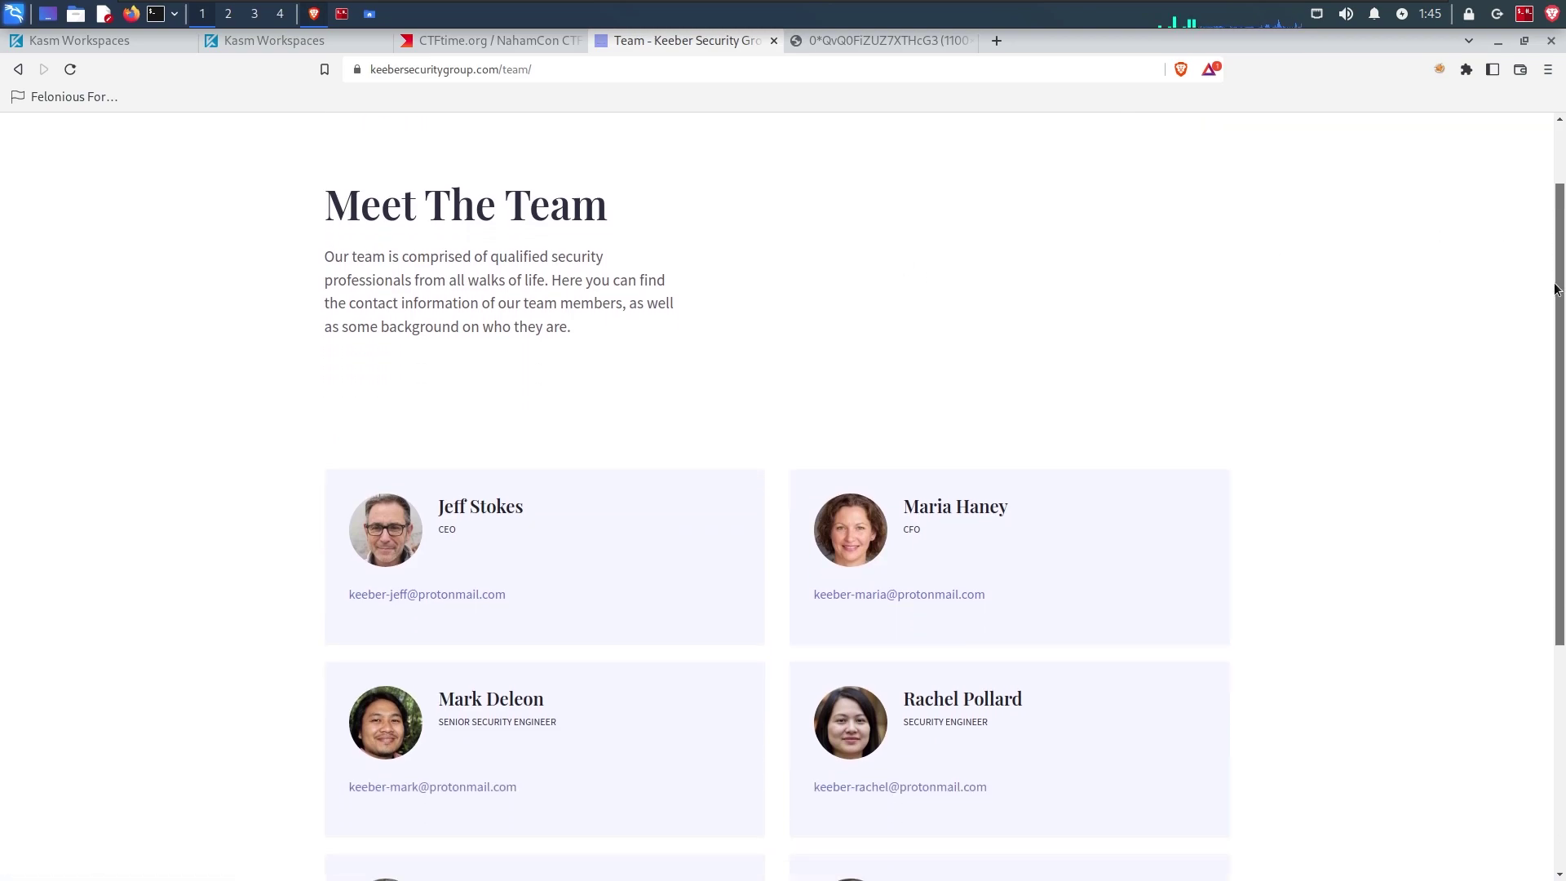
scroll(1556, 289, down, 3)
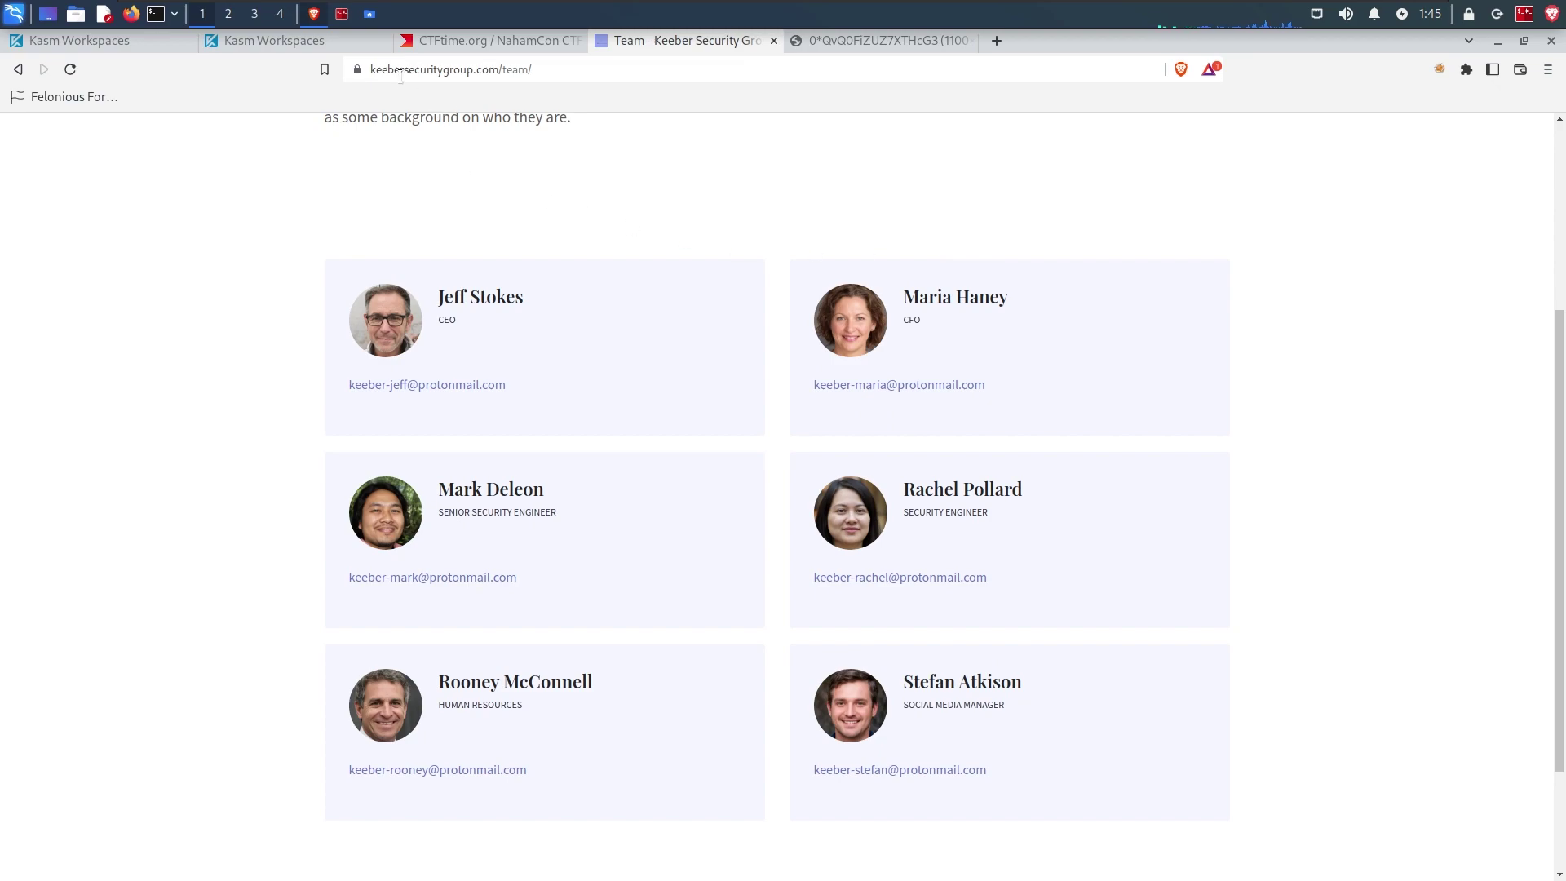
Step: Recheck the CTFtime note that the website changed over time, then revisit the team page
key(ctrl+Page_Up)
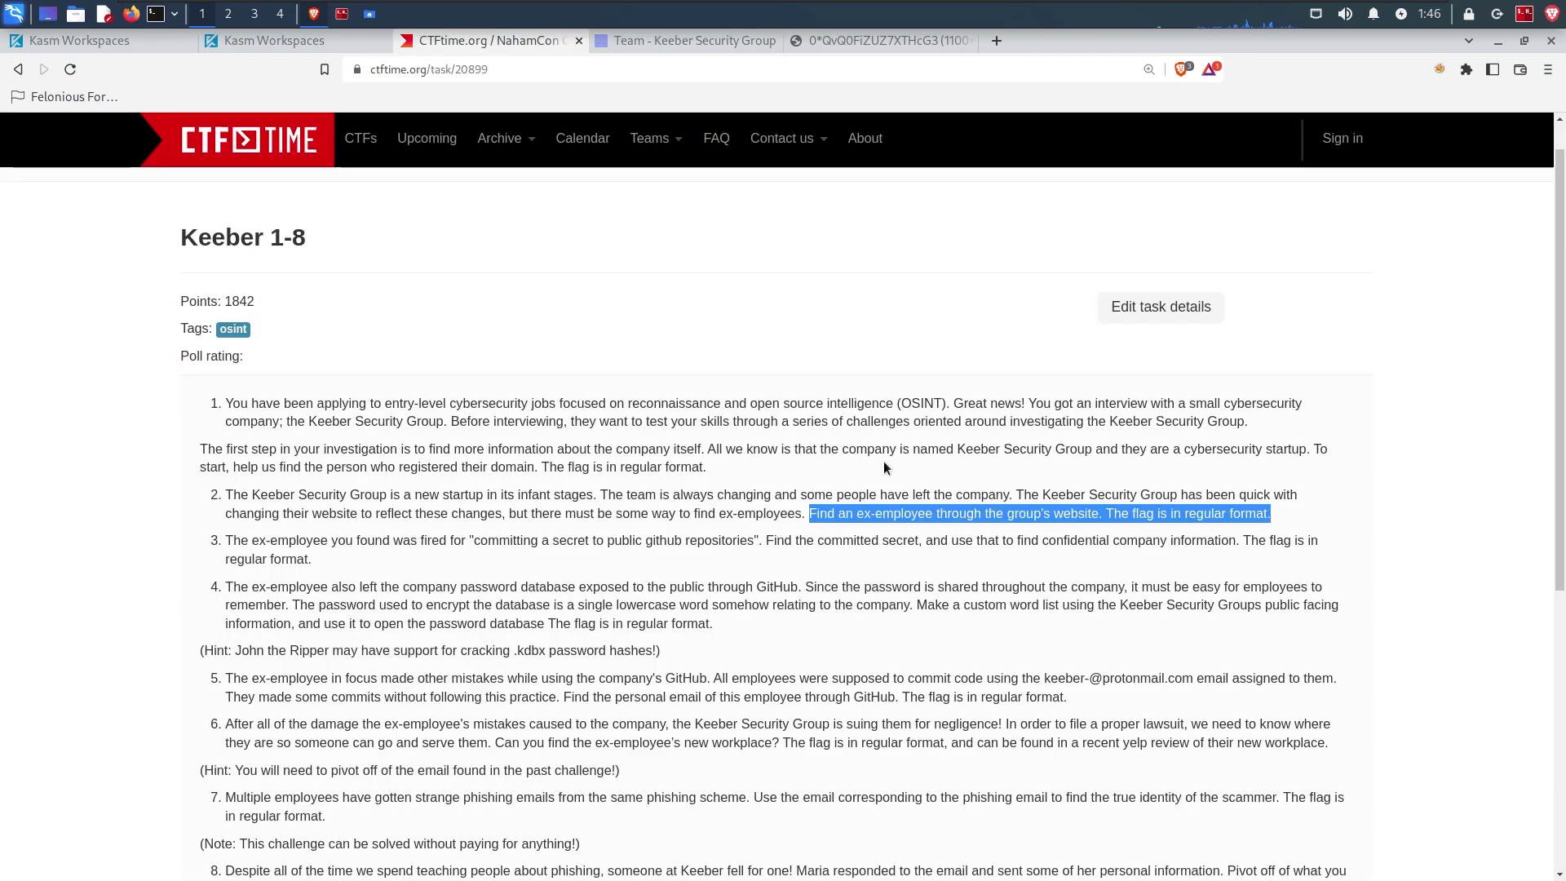
drag(722, 513, 788, 511)
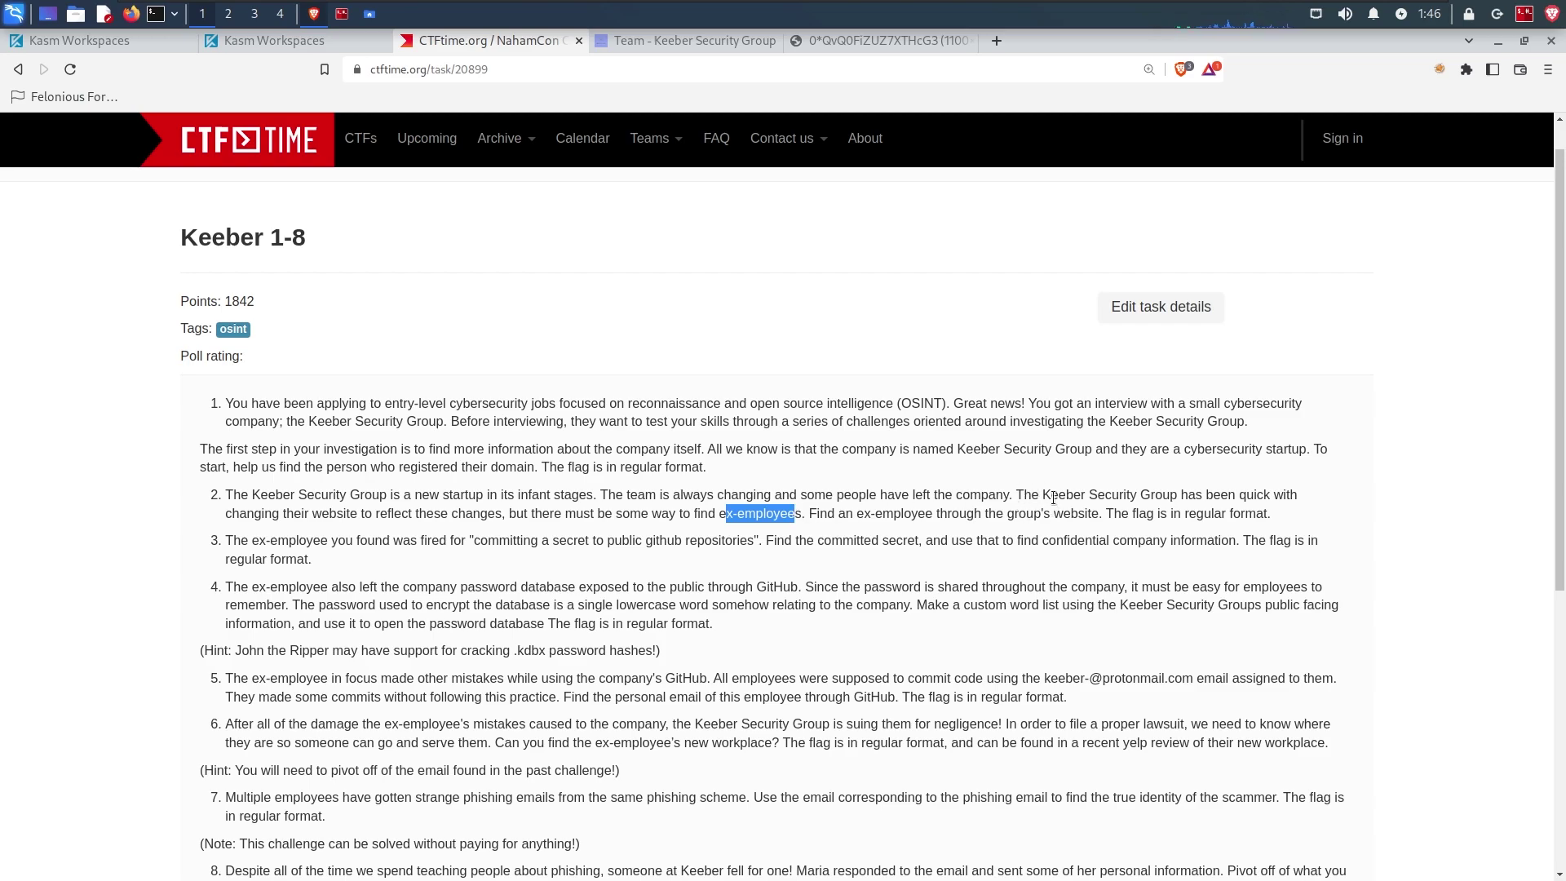
drag(1017, 495, 1302, 495)
drag(227, 514, 484, 512)
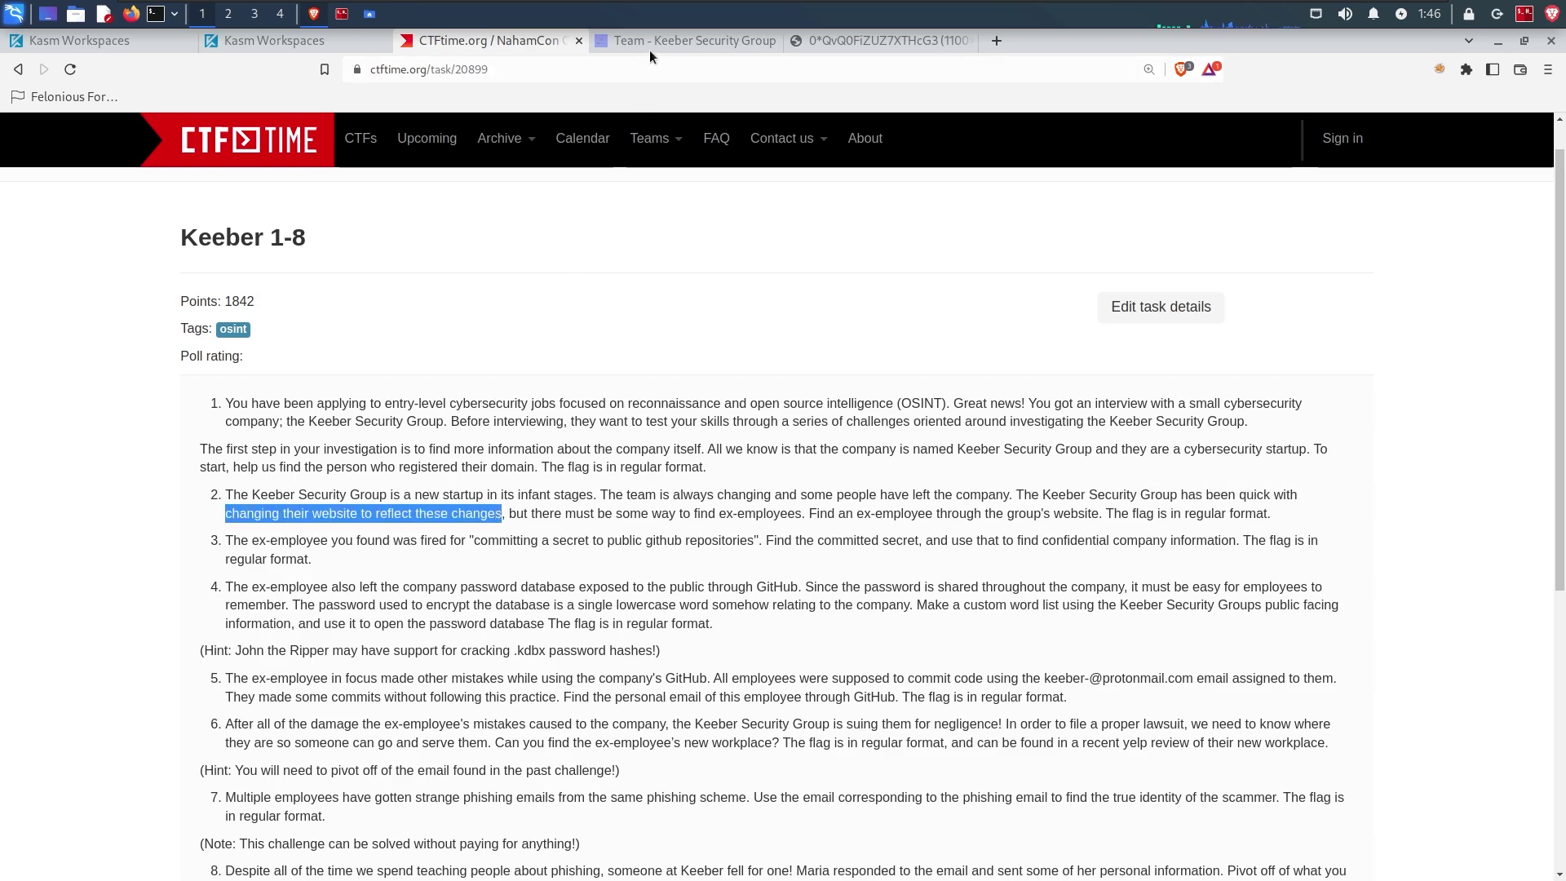
click(649, 51)
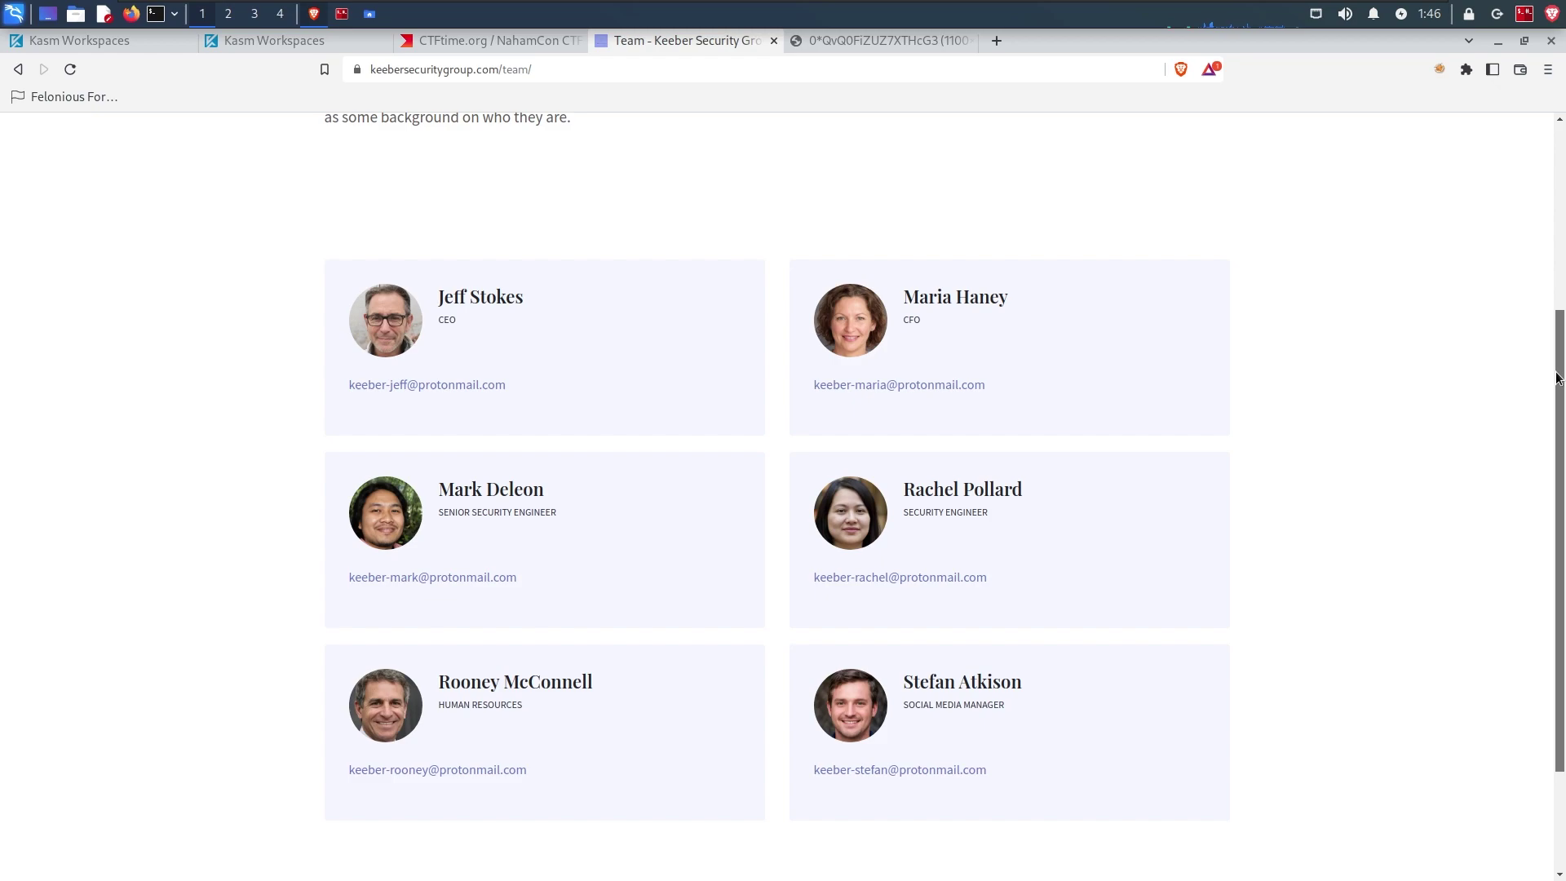
drag(1556, 381, 1533, 367)
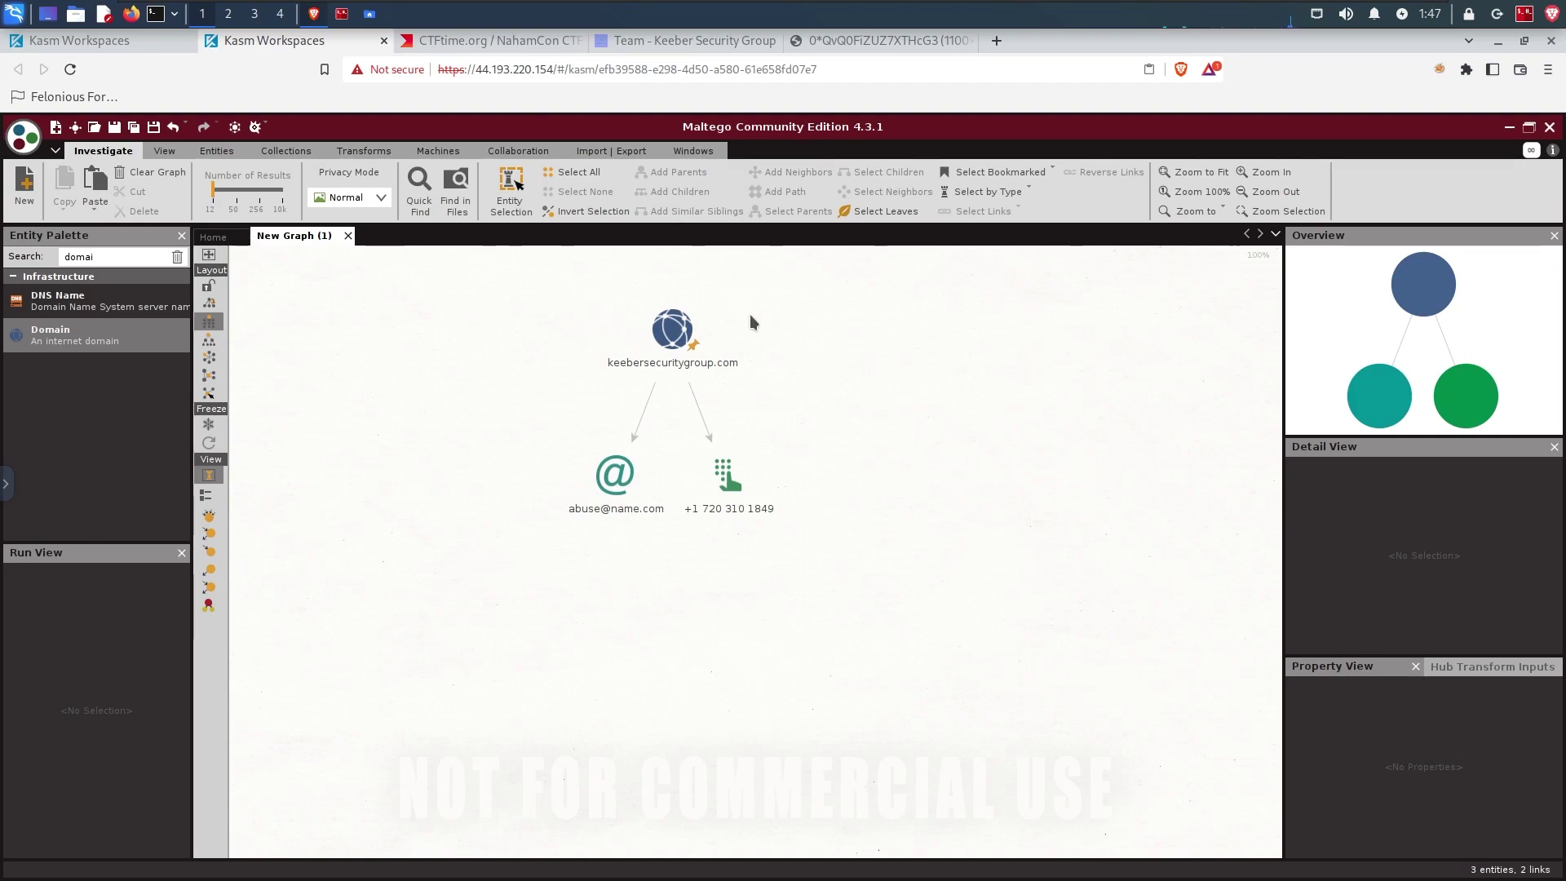
Step: Run the To Snapshots [Wayback Machine] transform on keebersecuritygroup.com
click(667, 327)
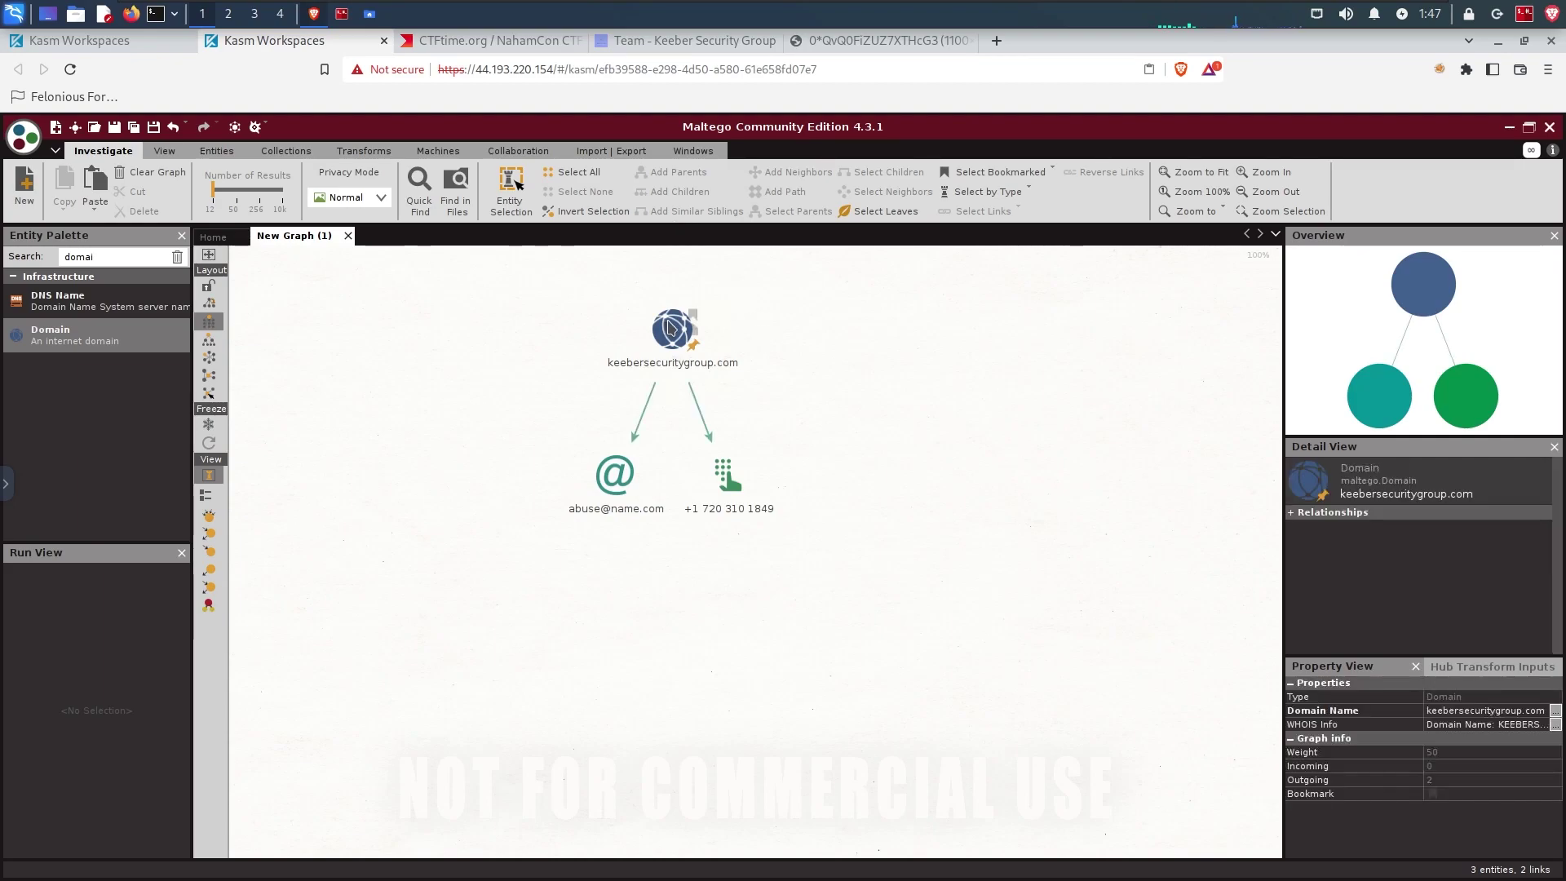
right_click(667, 327)
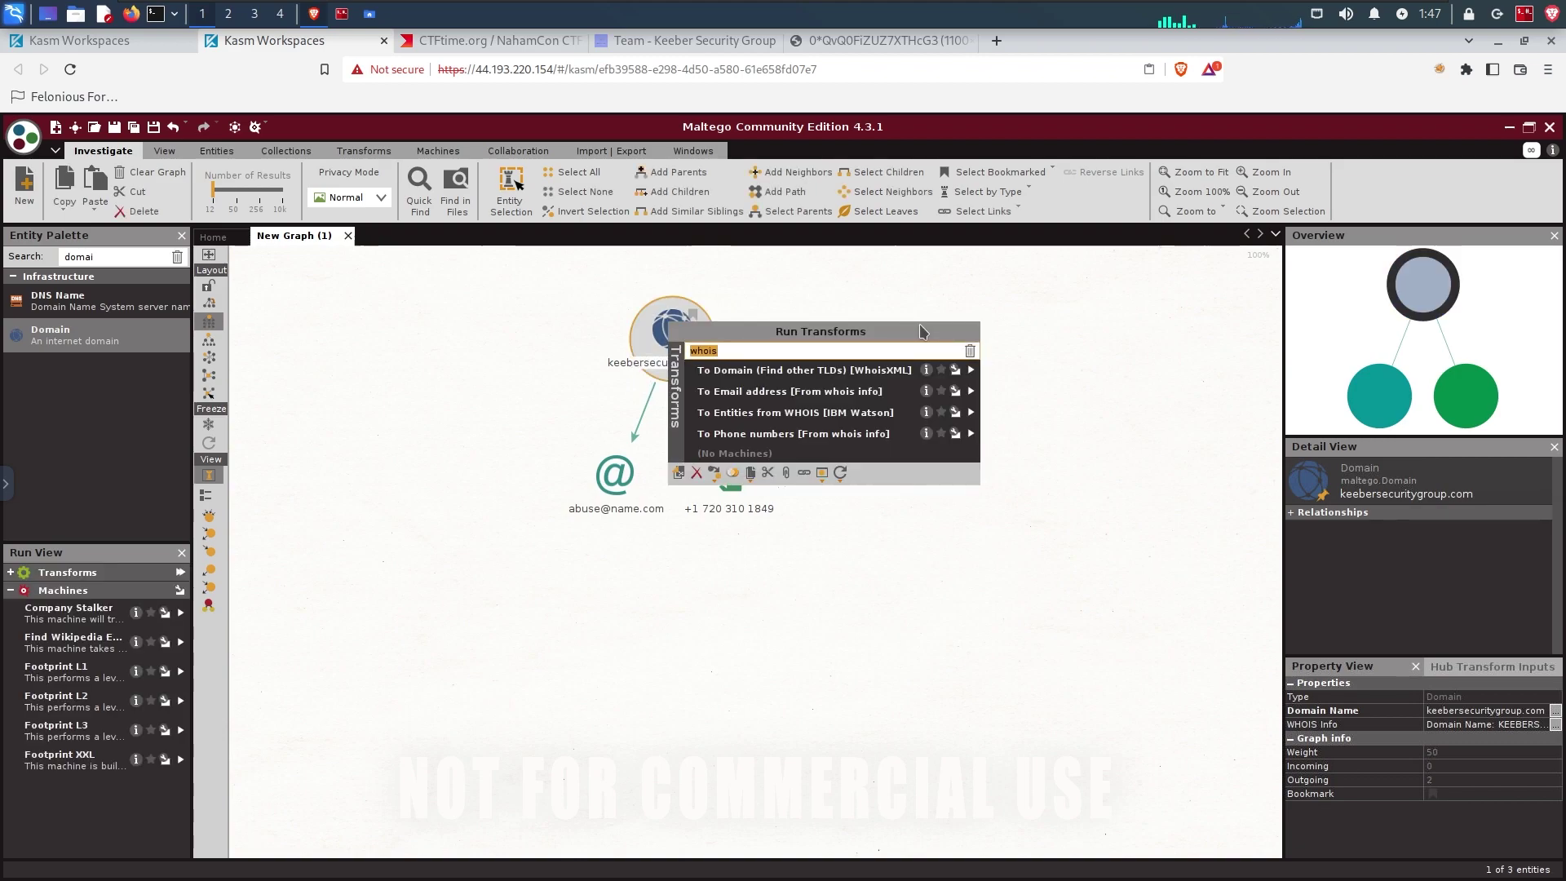
text(wayback)
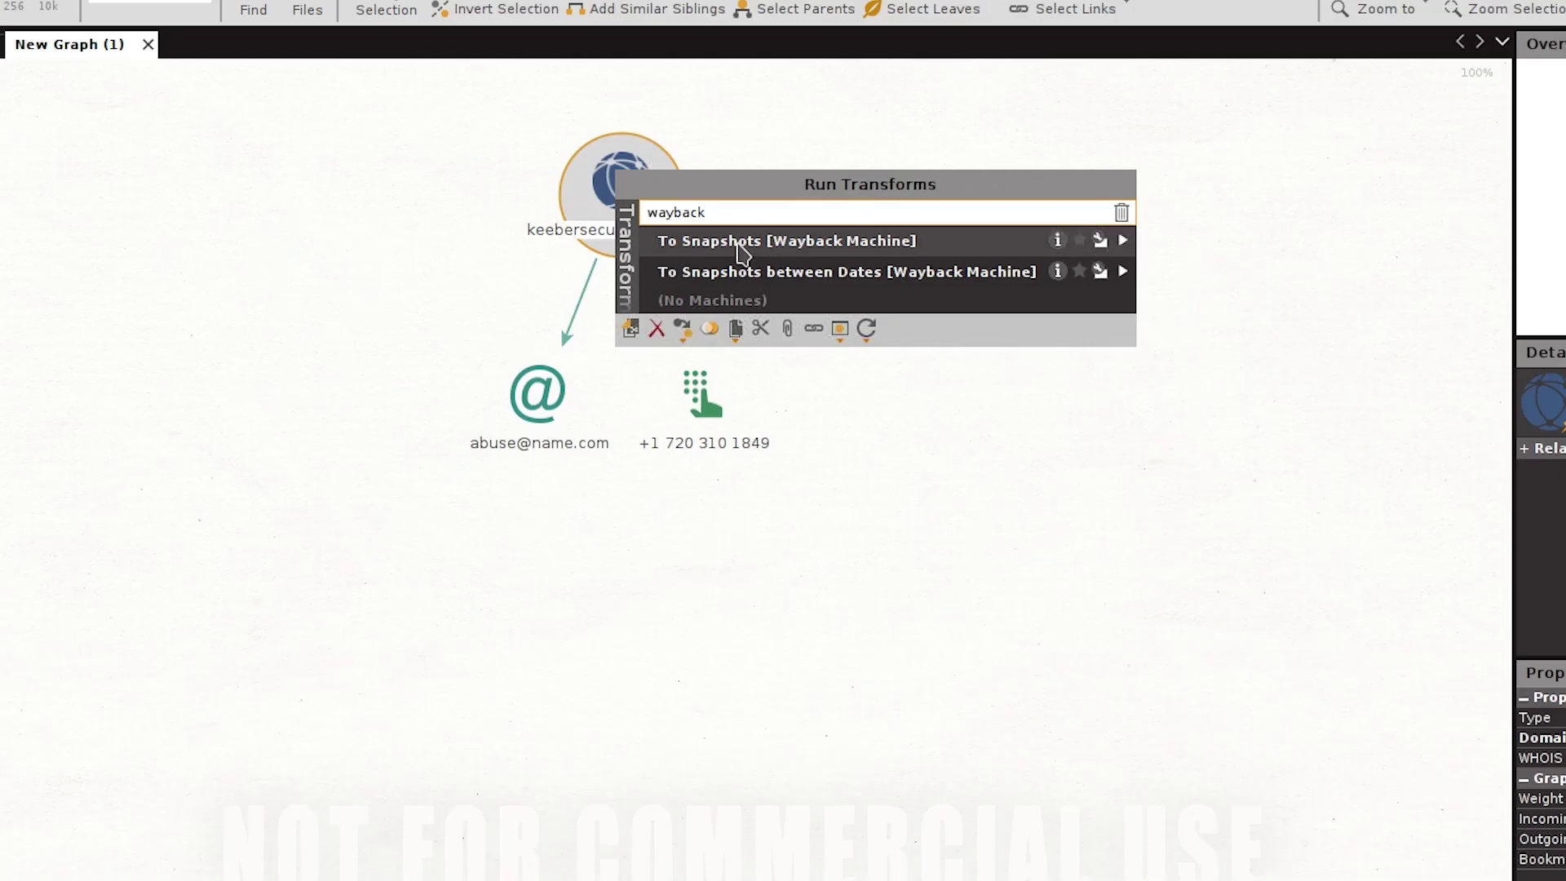
click(790, 248)
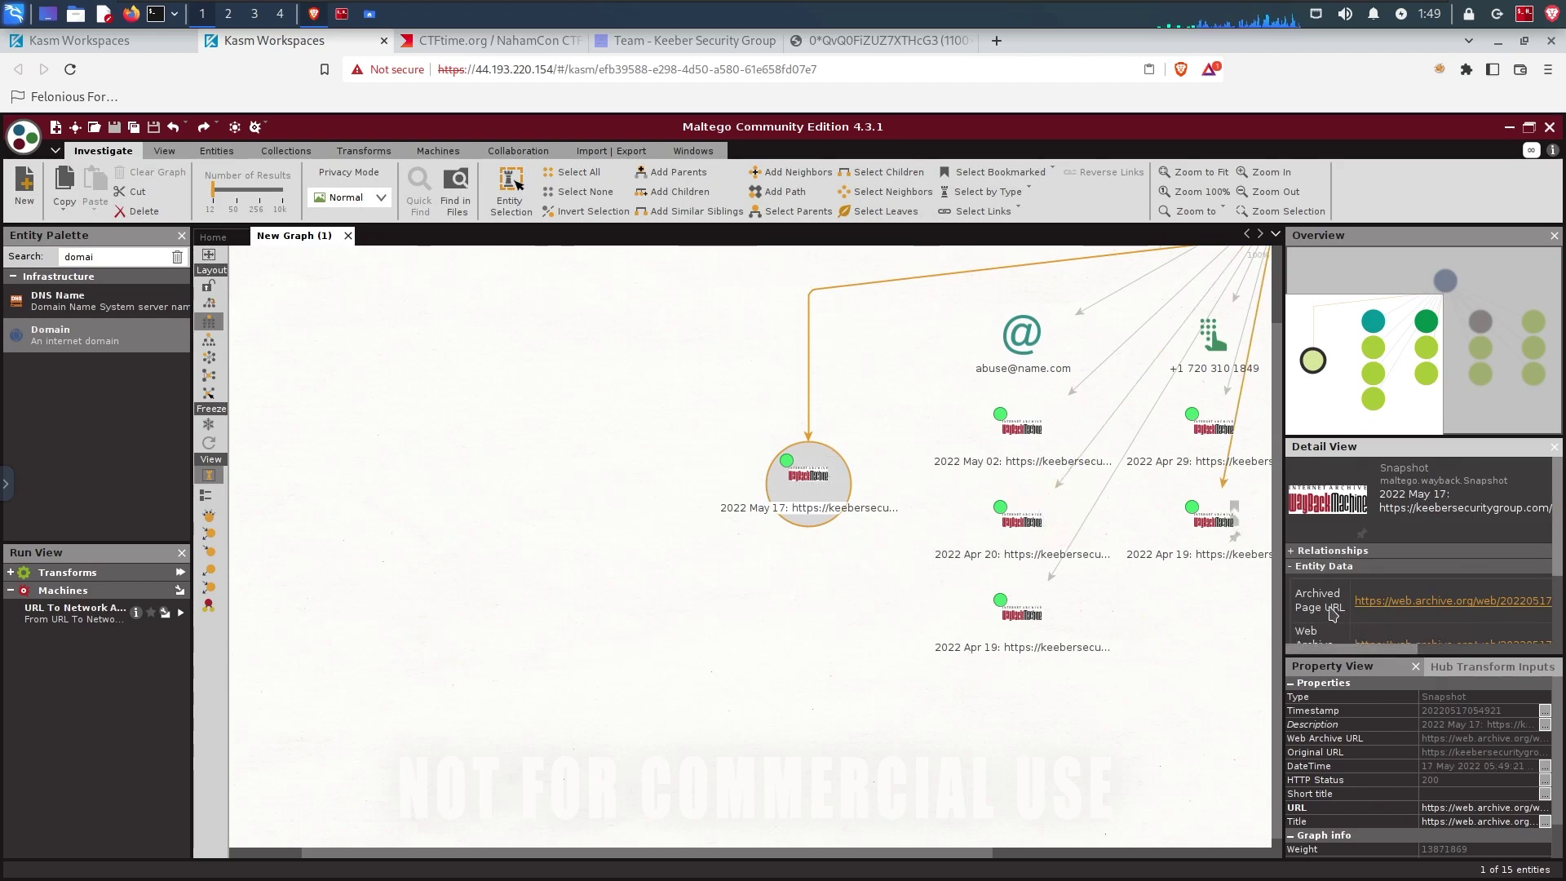
Step: Open the archived snapshot's Team page and compare it with the live Keeber team page
click(1416, 610)
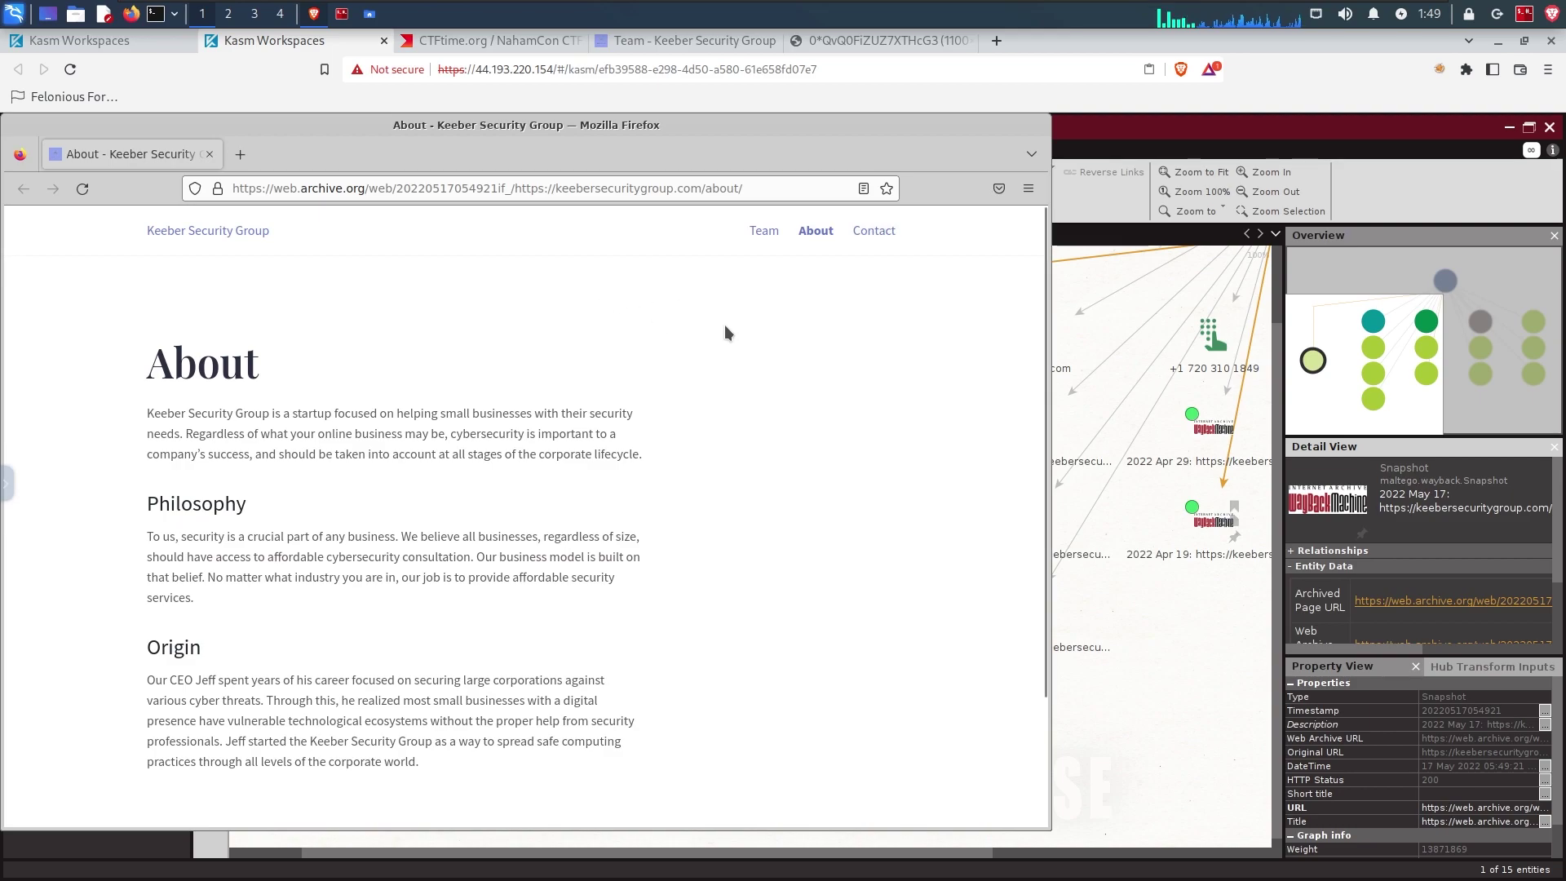
click(677, 41)
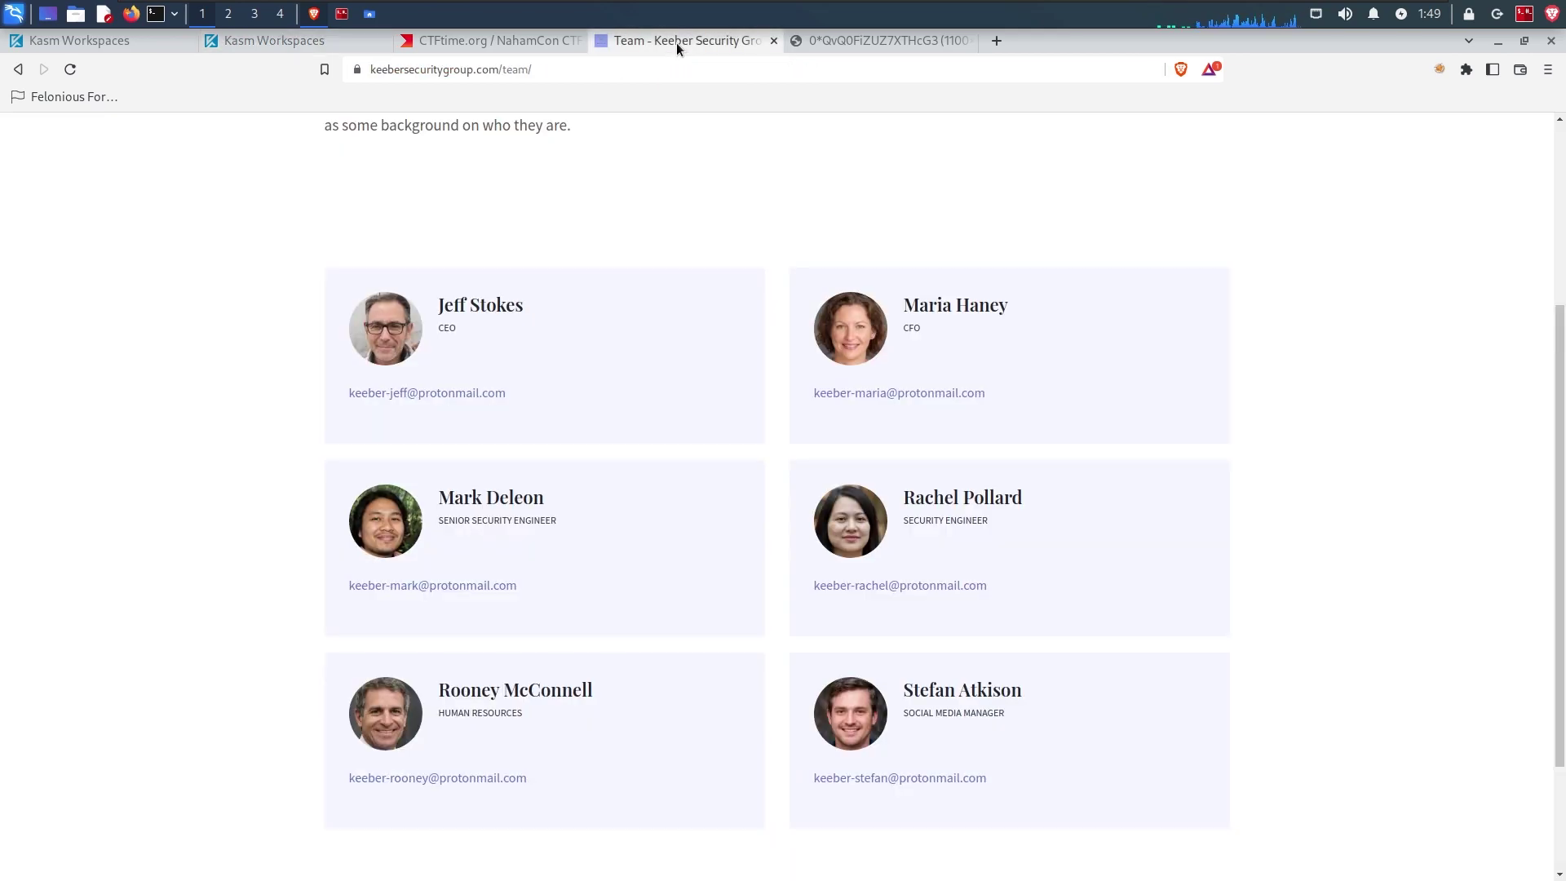
double_click(524, 72)
click(333, 47)
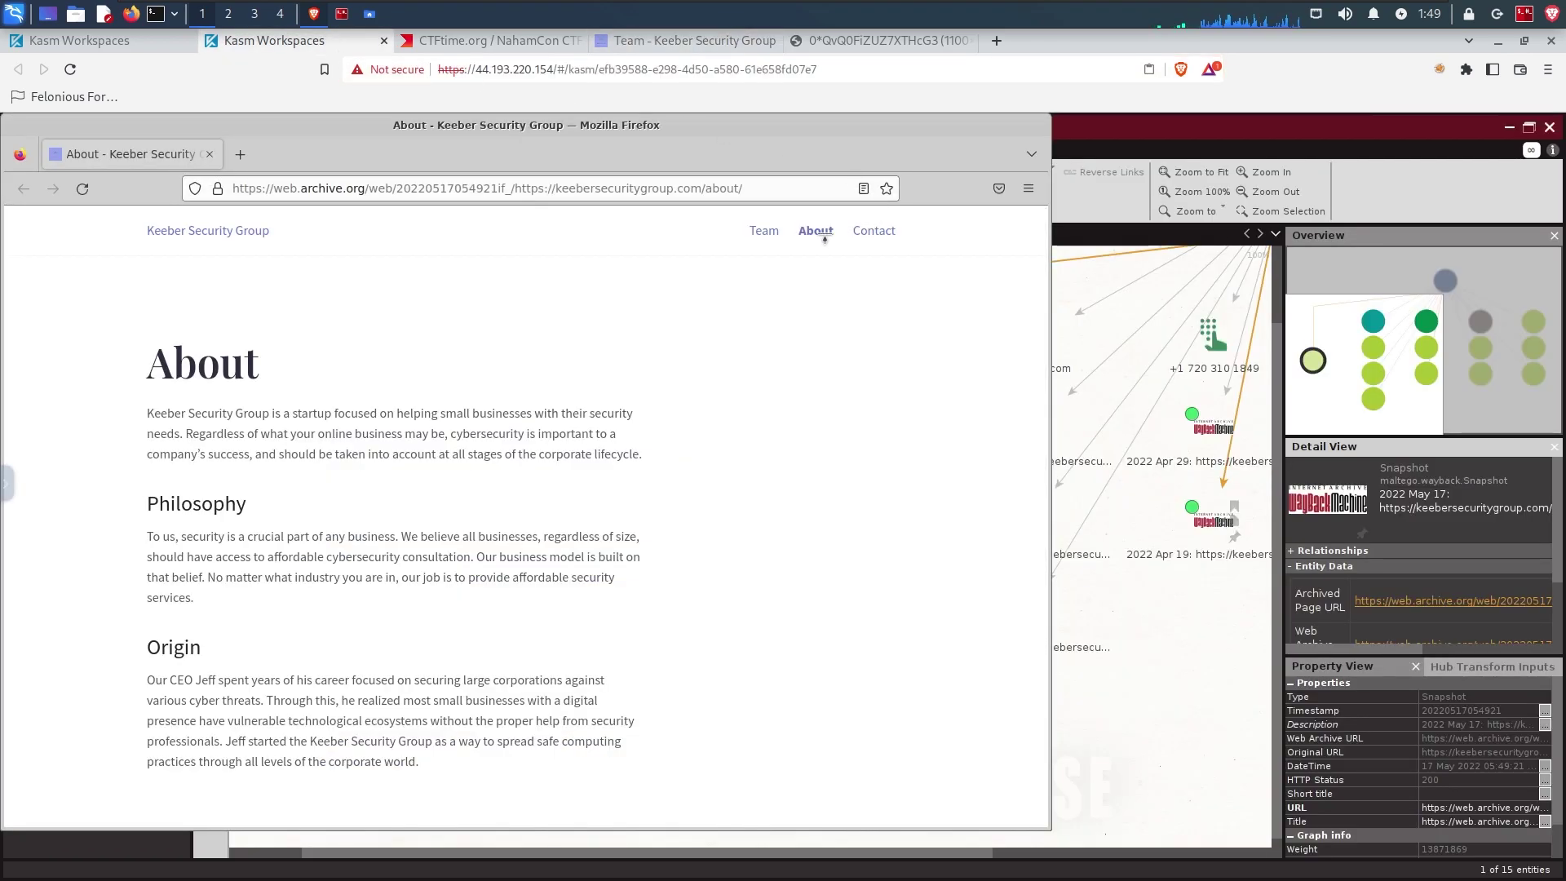
click(764, 232)
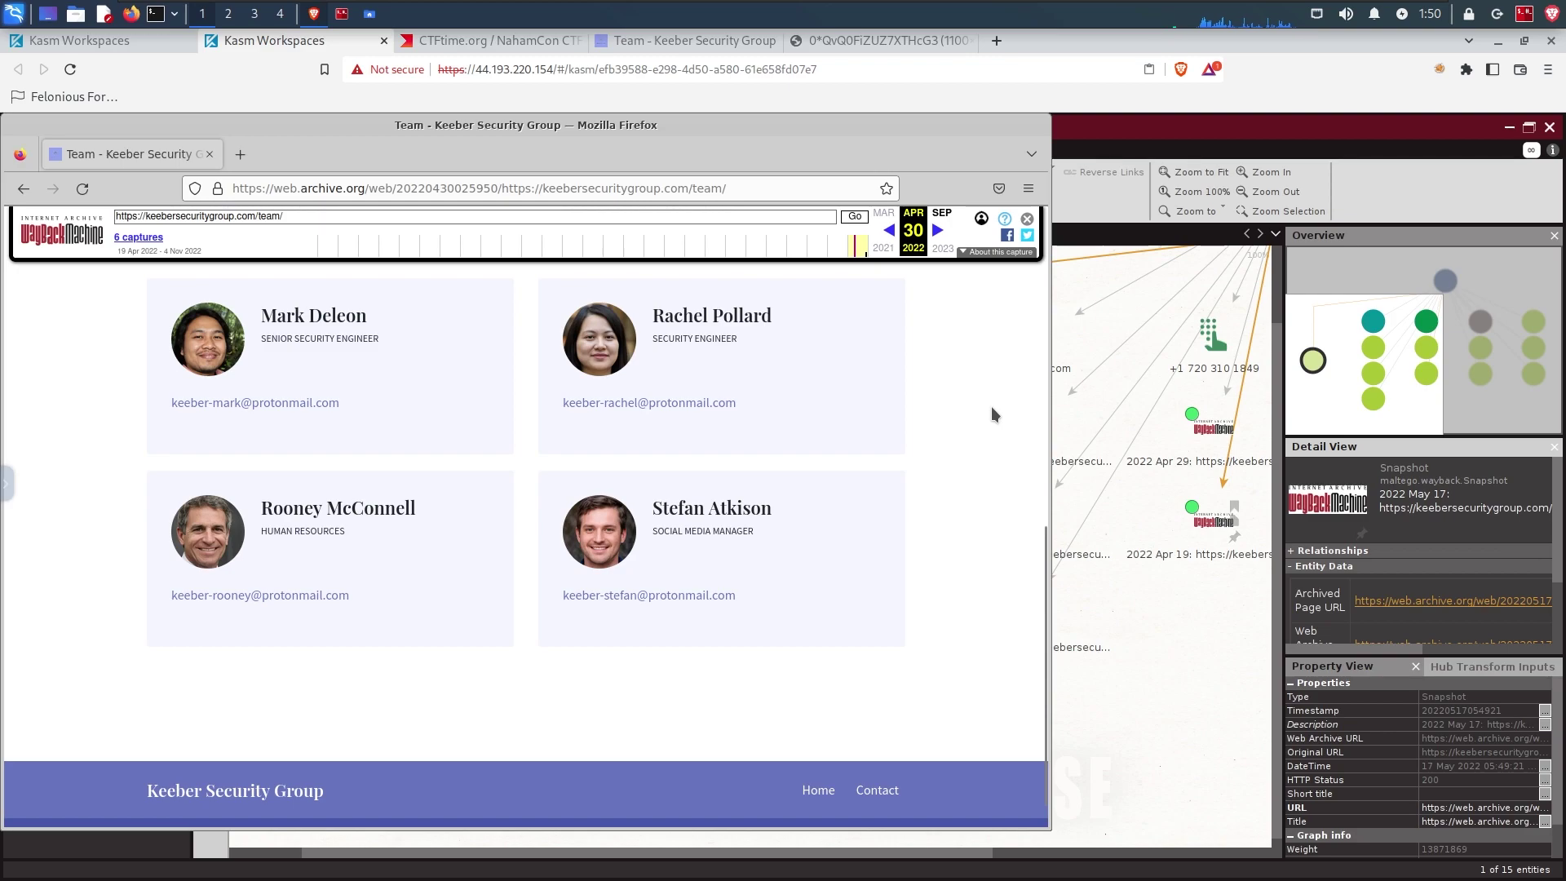
scroll(990, 406, up, 3)
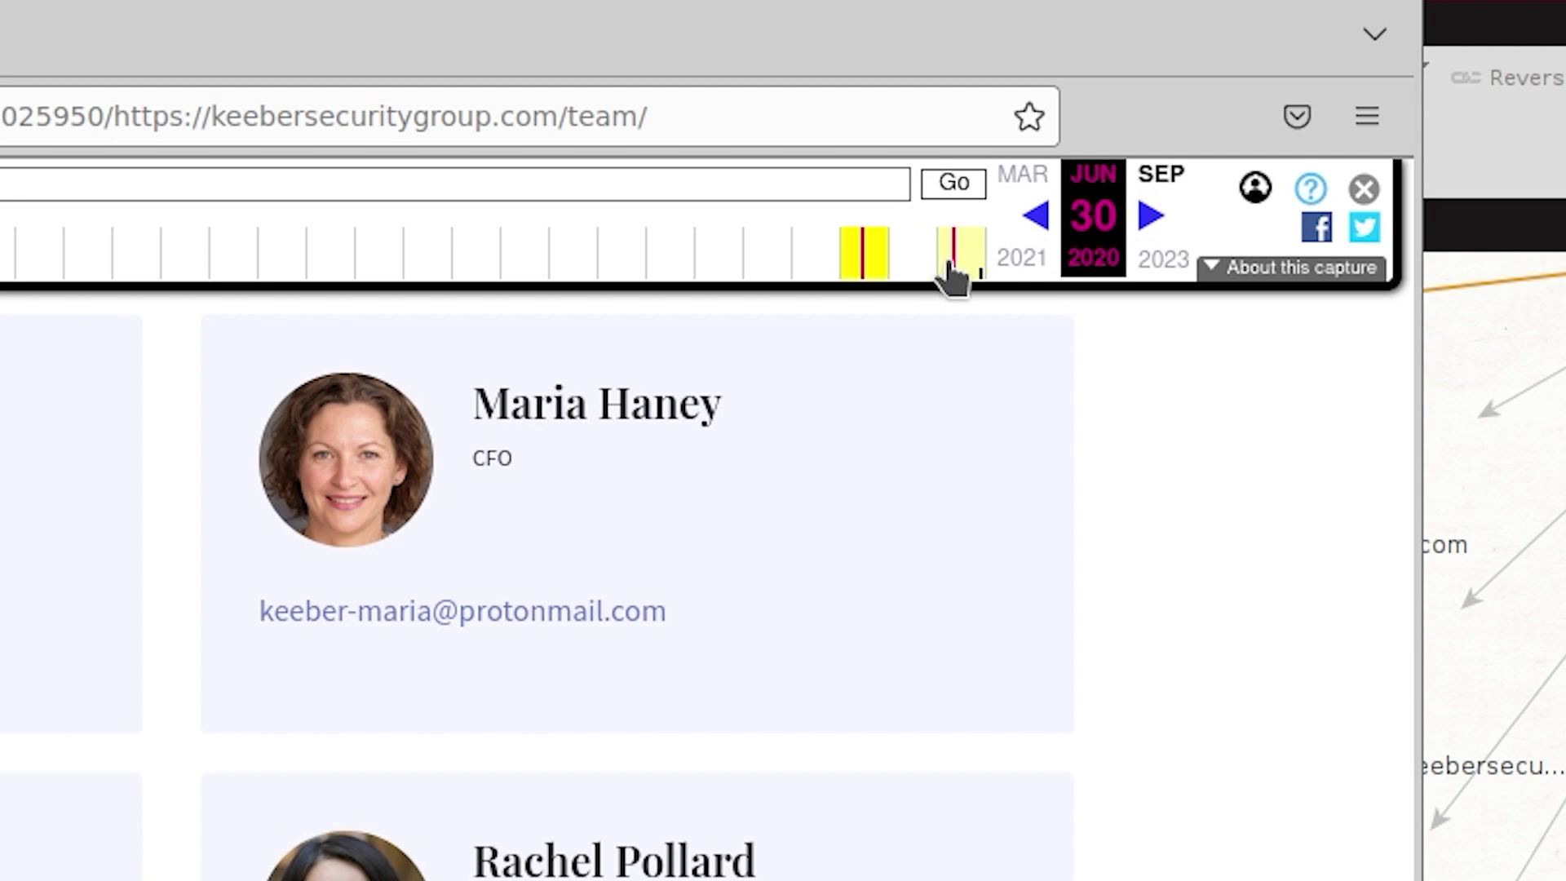
Step: Load the 19 April 2022 capture of the archived Team page and scroll to the staff cards
click(724, 277)
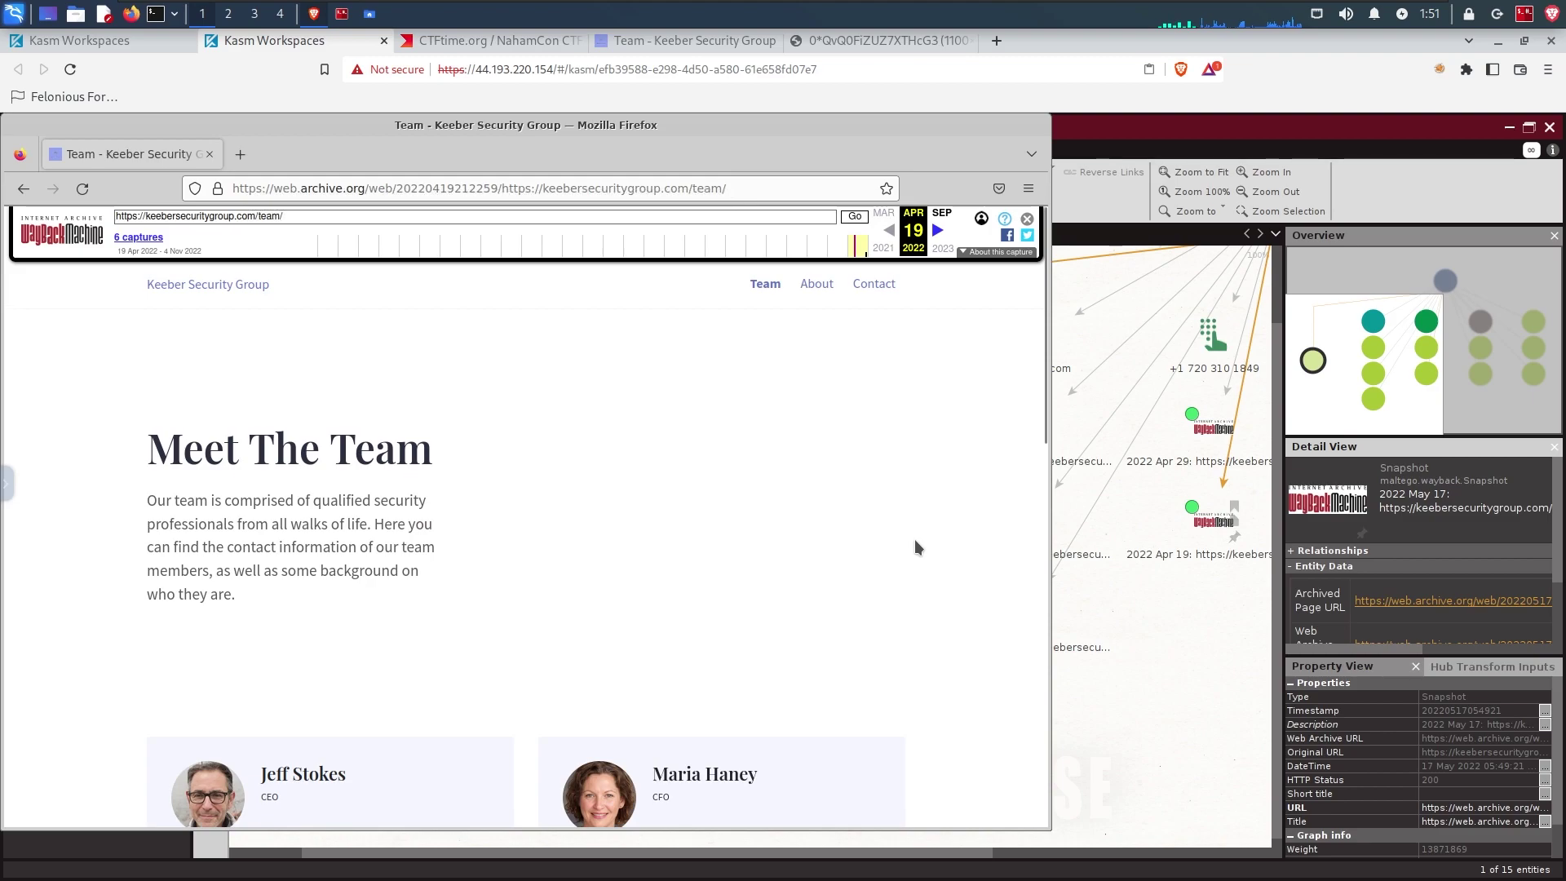
scroll(915, 541, down, 5)
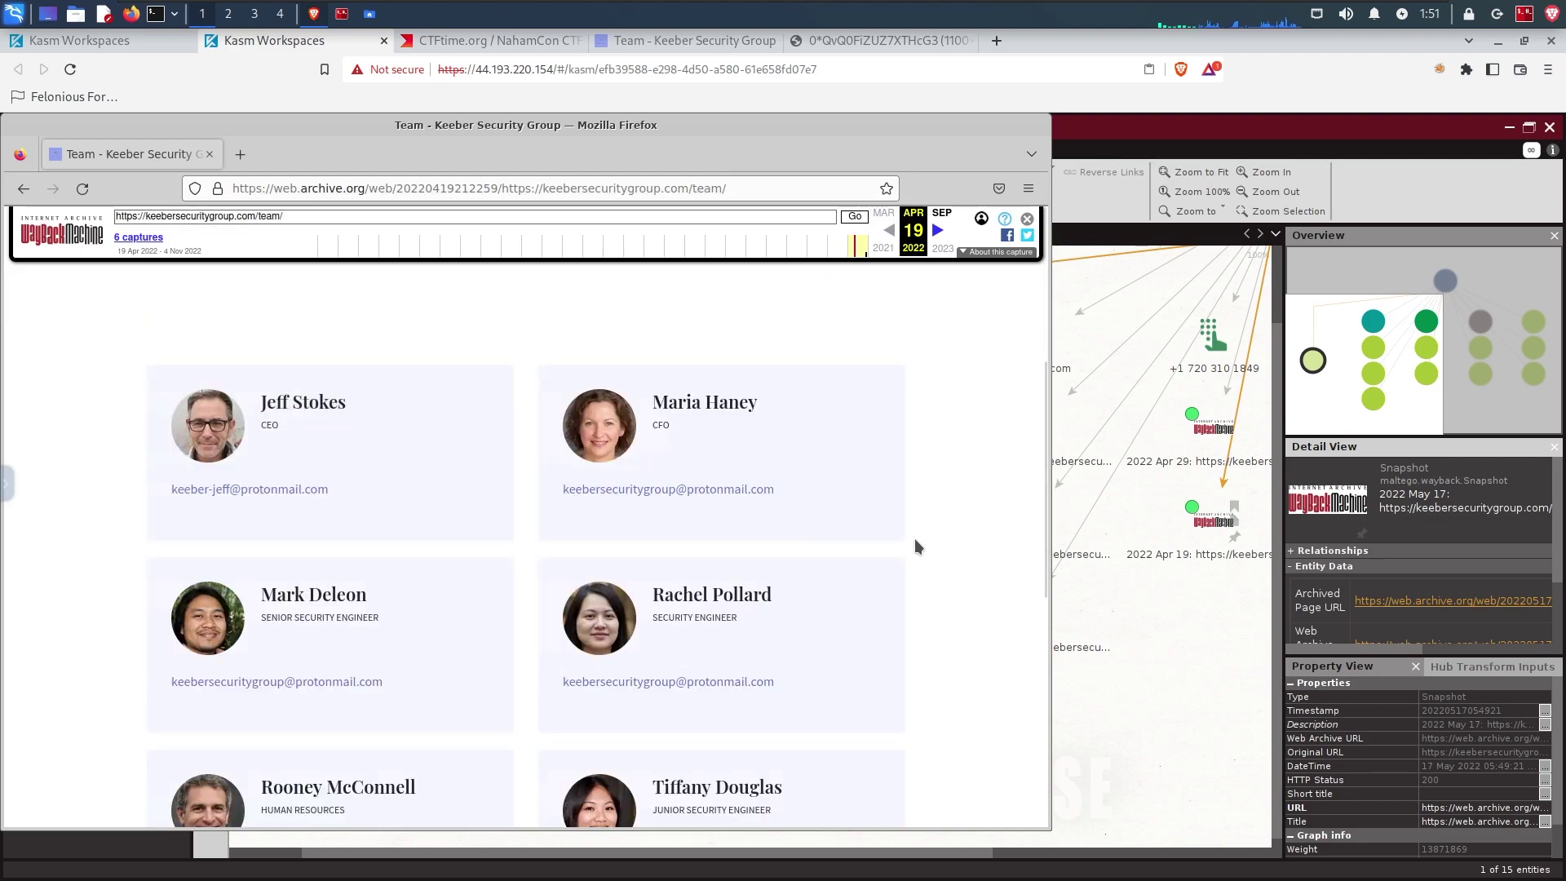
scroll(914, 545, down, 1)
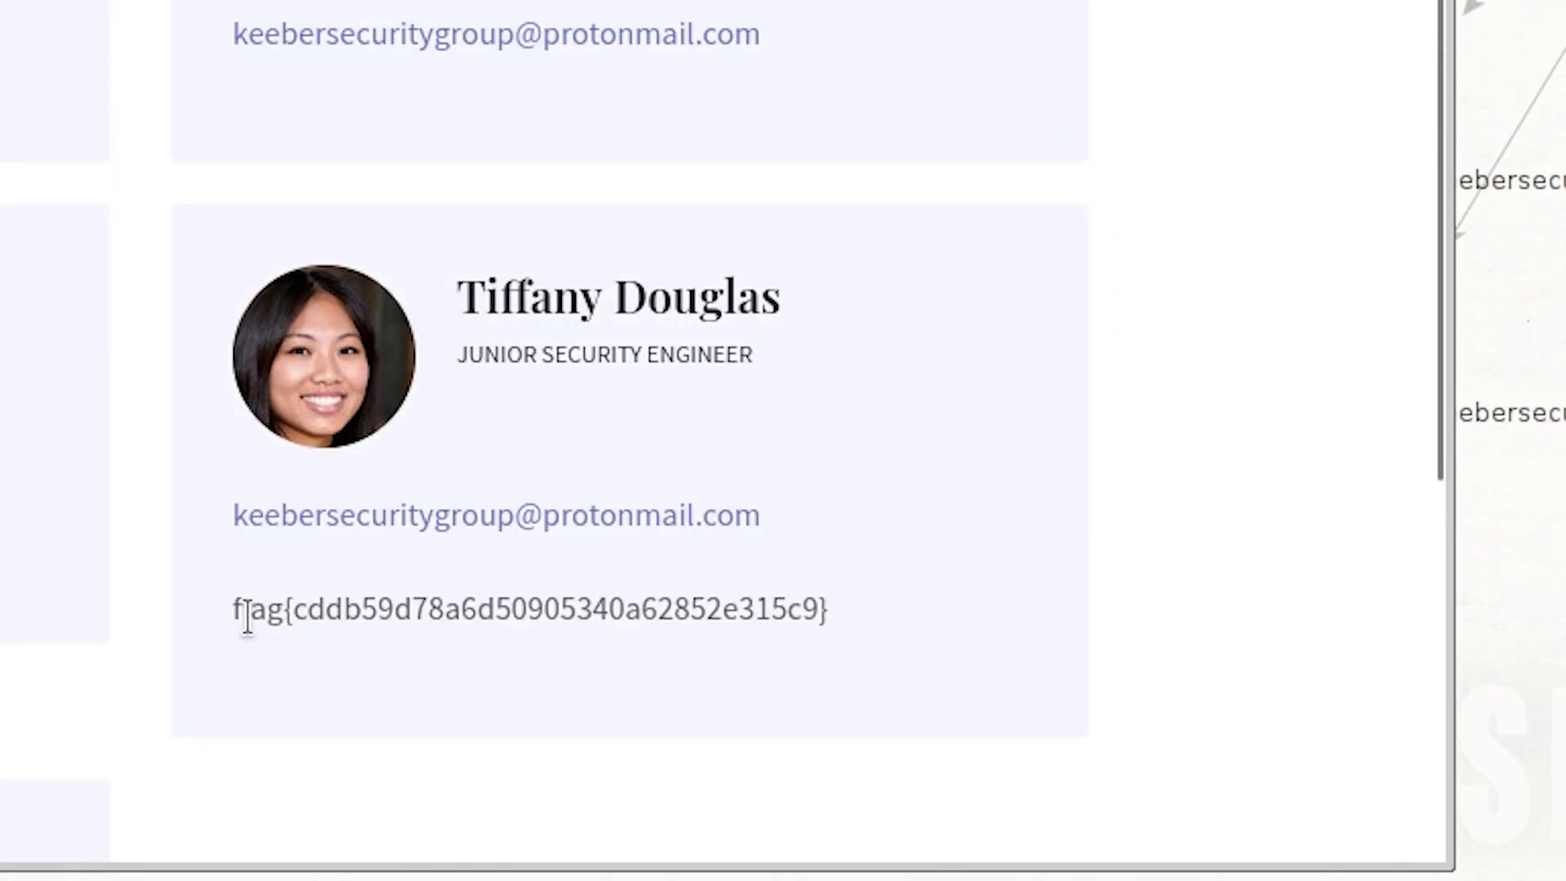
Step: Highlight the junior security engineer's job title and the flag on the ex-employee's card
drag(240, 612, 828, 605)
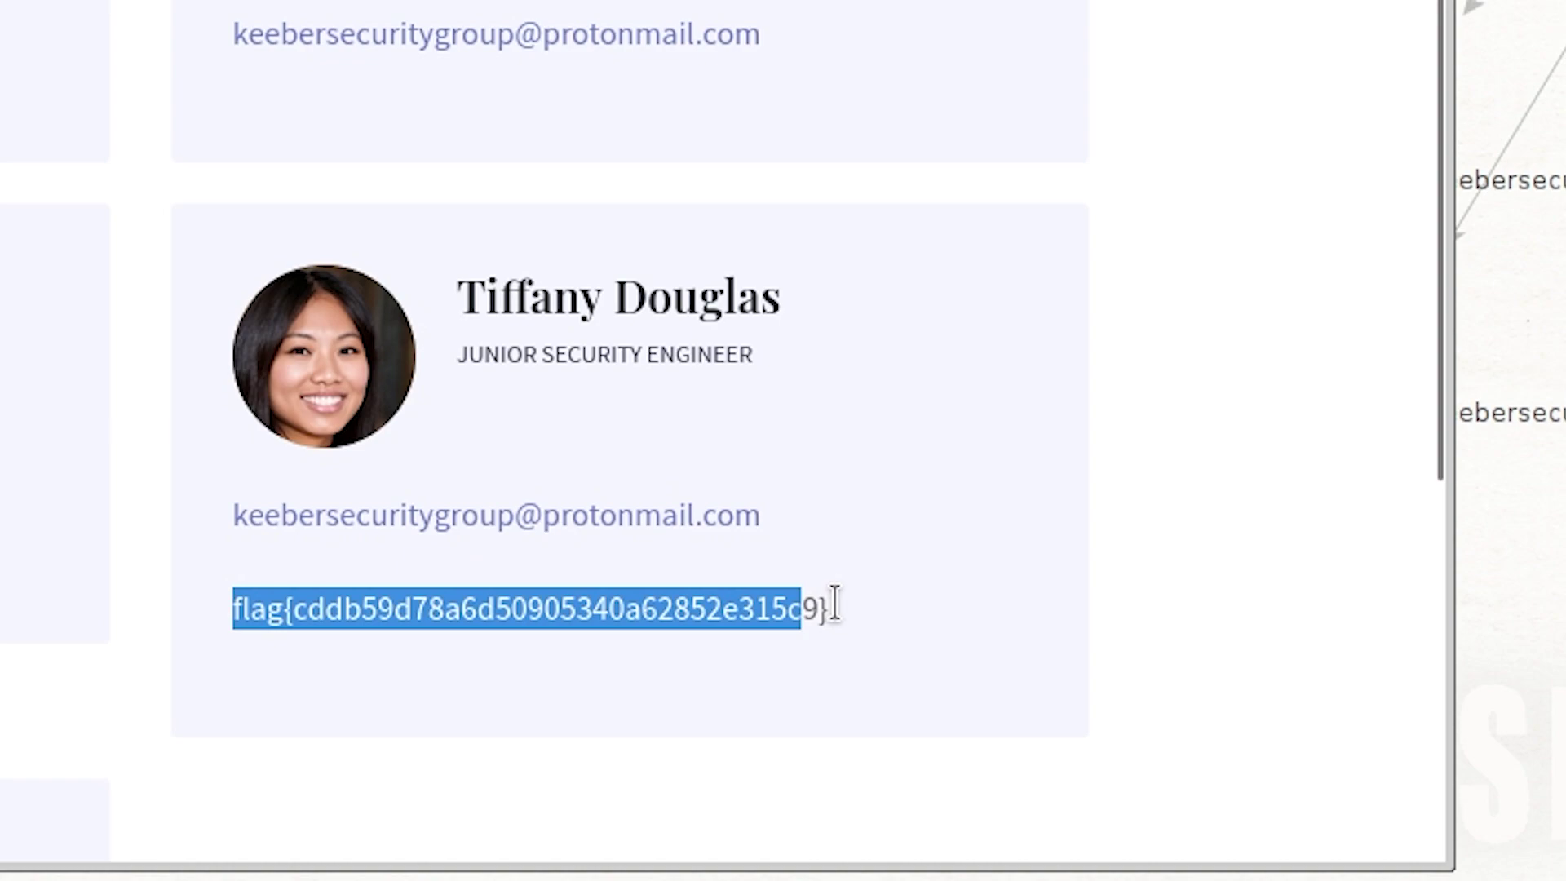
drag(459, 298, 863, 301)
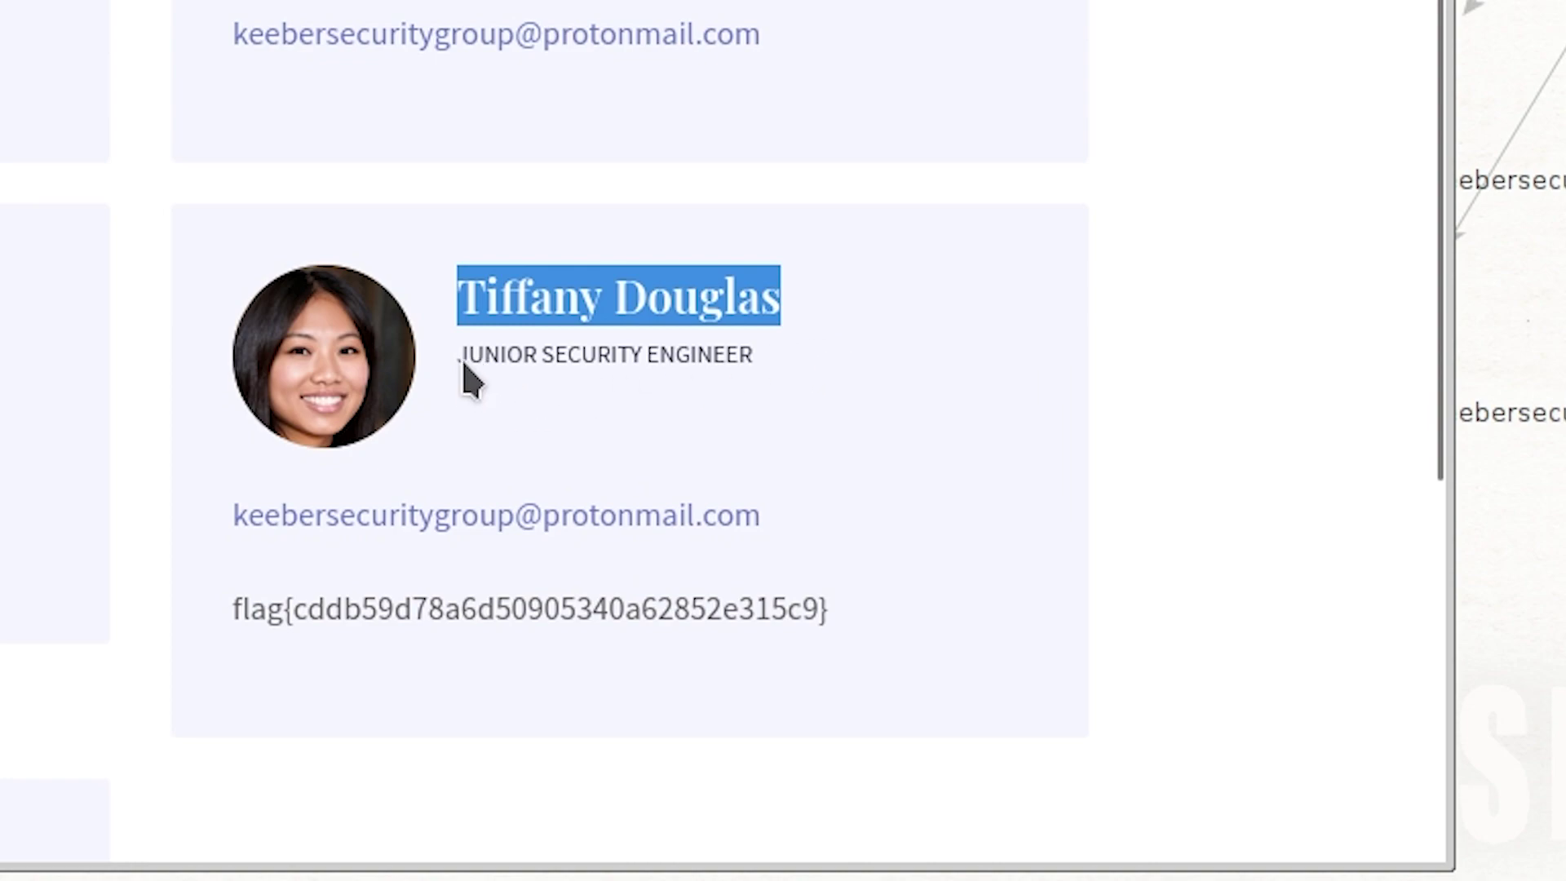
drag(464, 359, 759, 356)
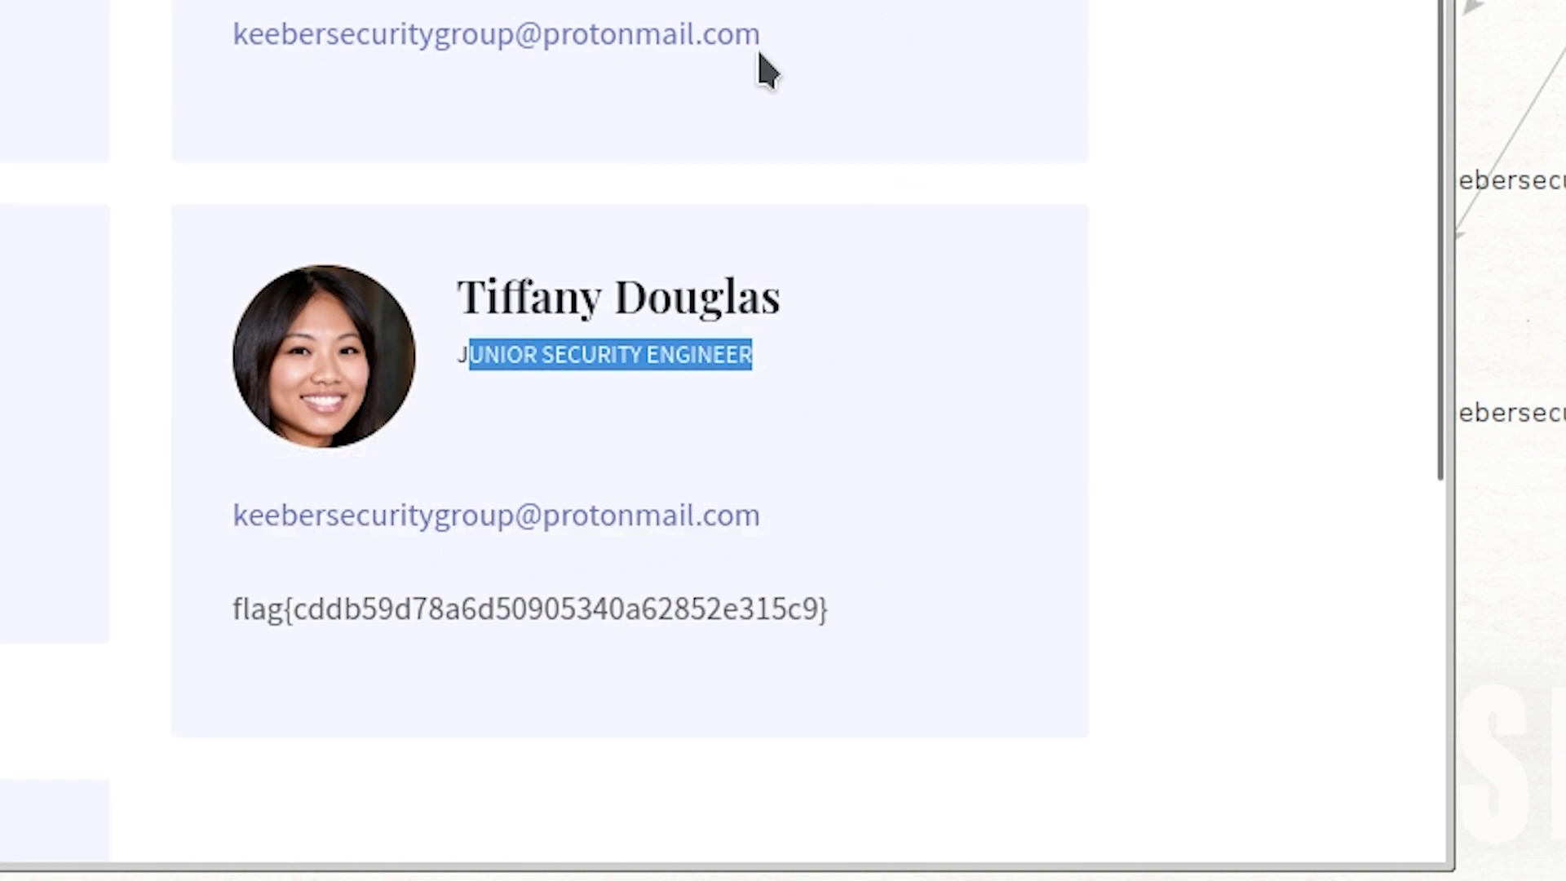
drag(228, 608, 852, 613)
click(852, 614)
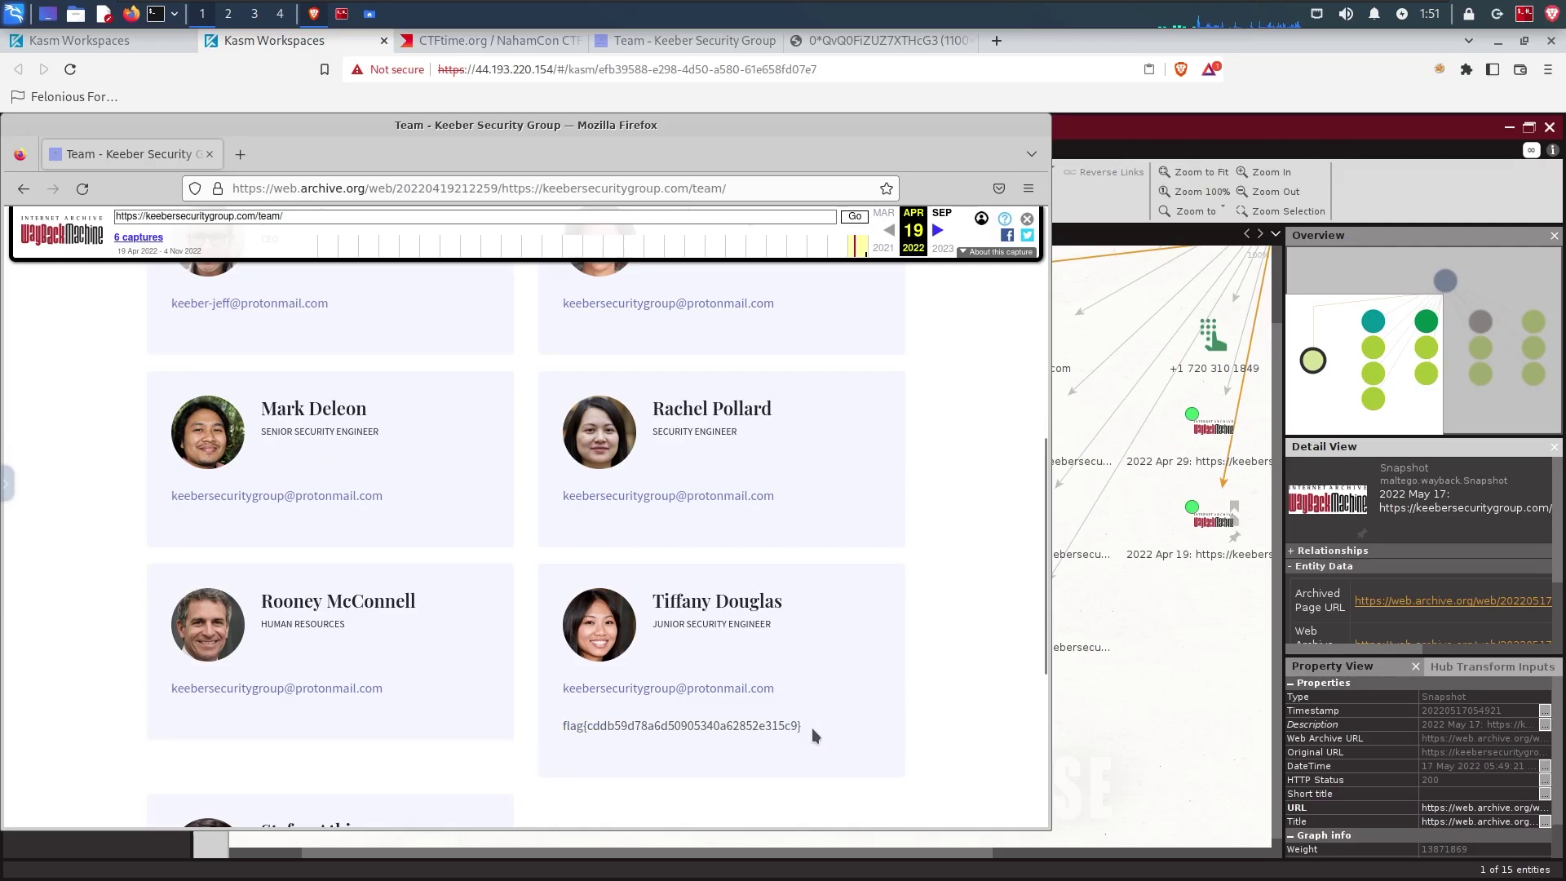
drag(813, 731, 546, 726)
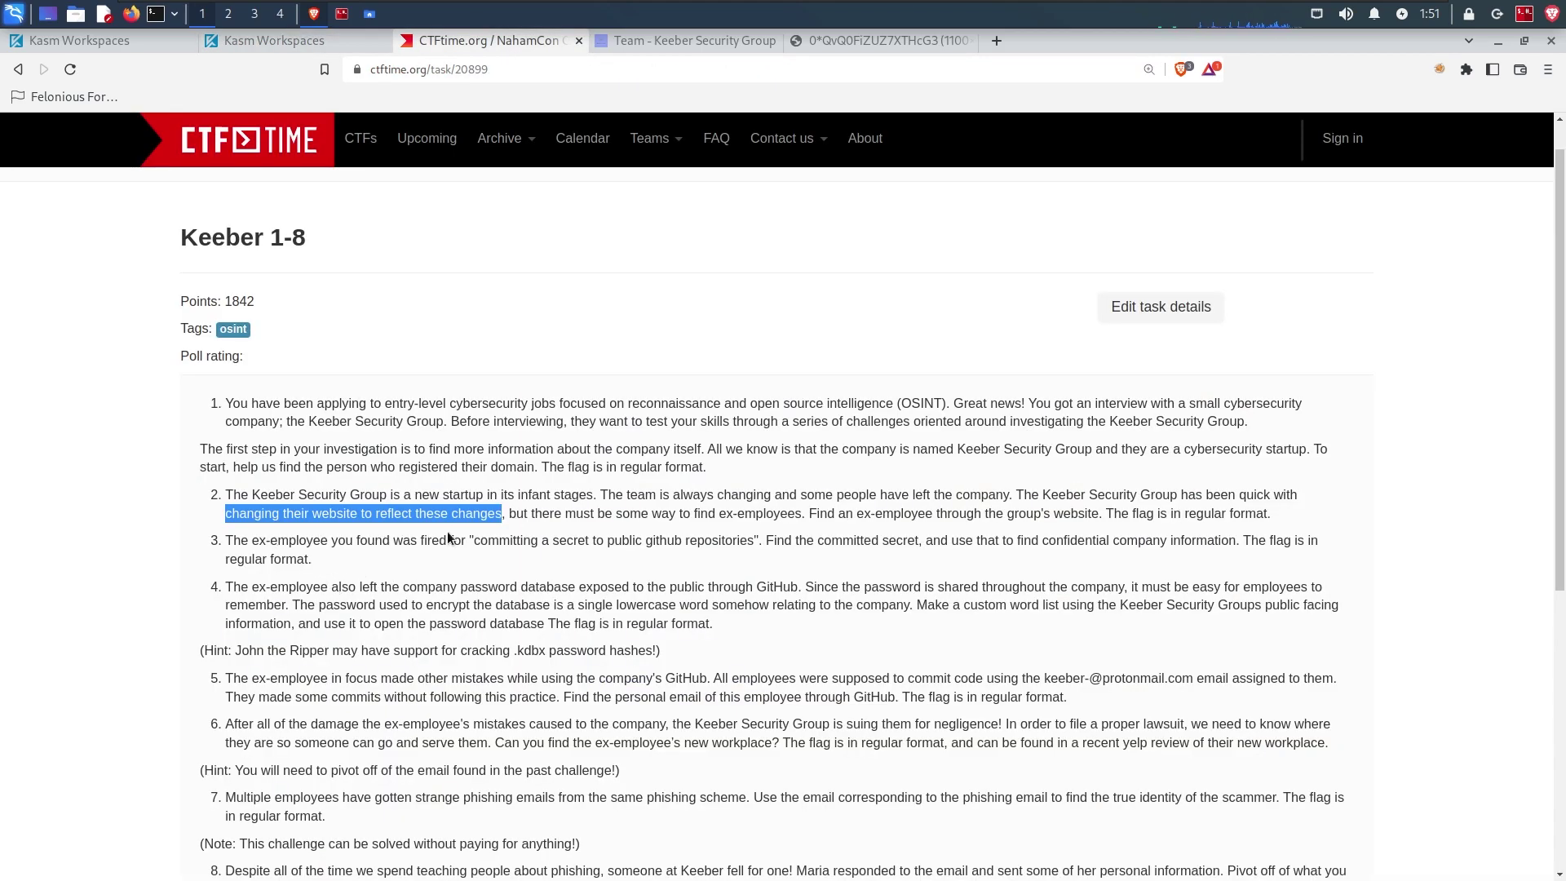
Step: Read CTFtime challenge 3, highlighting the committed-secret sentence and 'github repositories'
drag(235, 541, 1295, 538)
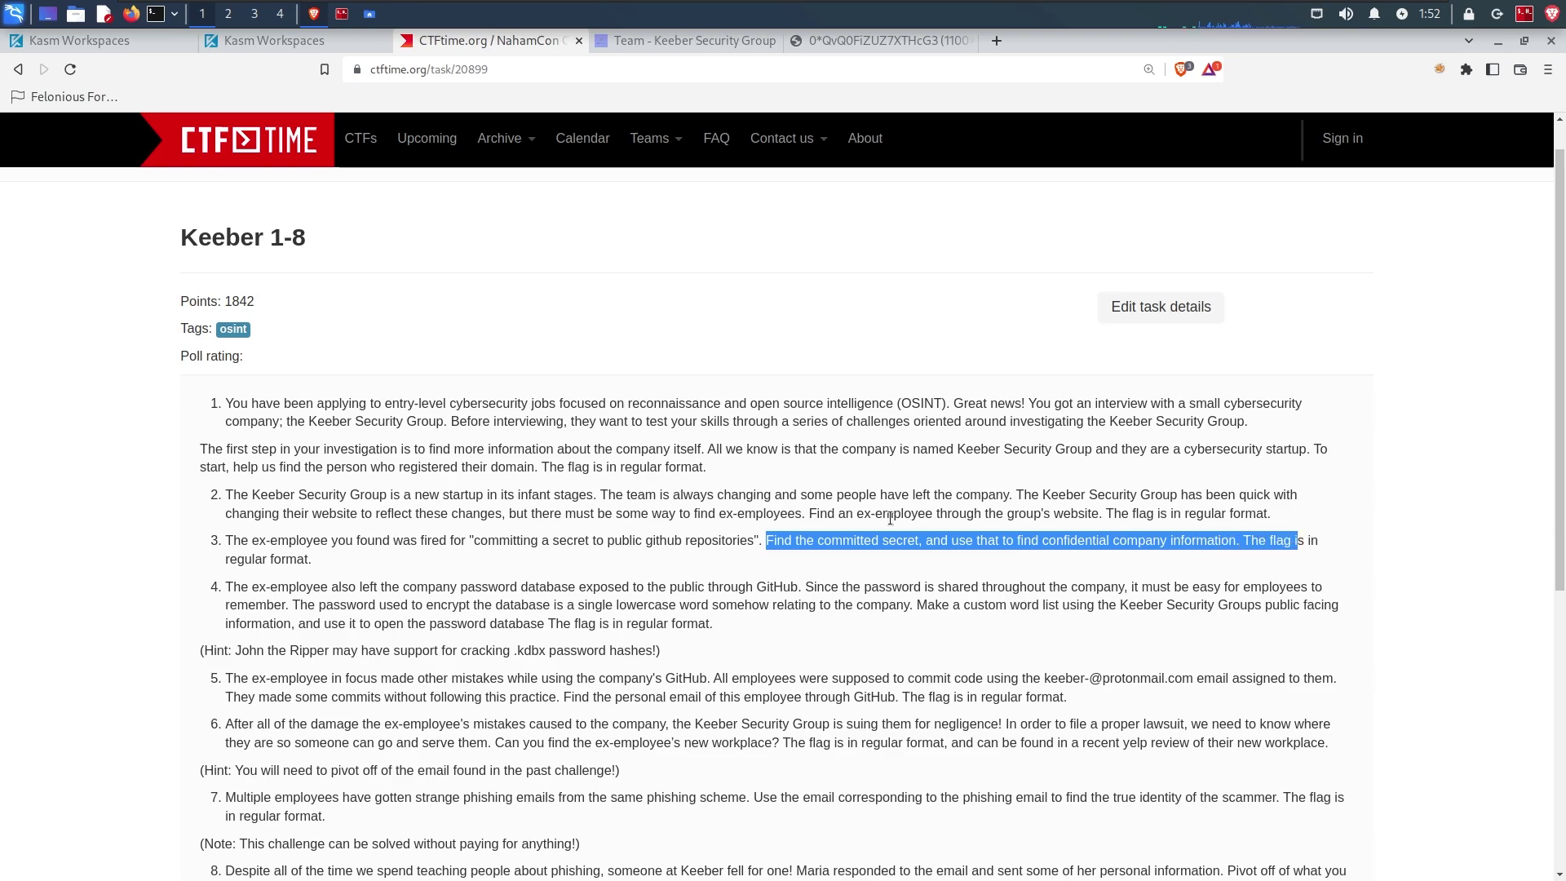
drag(235, 565, 360, 557)
click(366, 559)
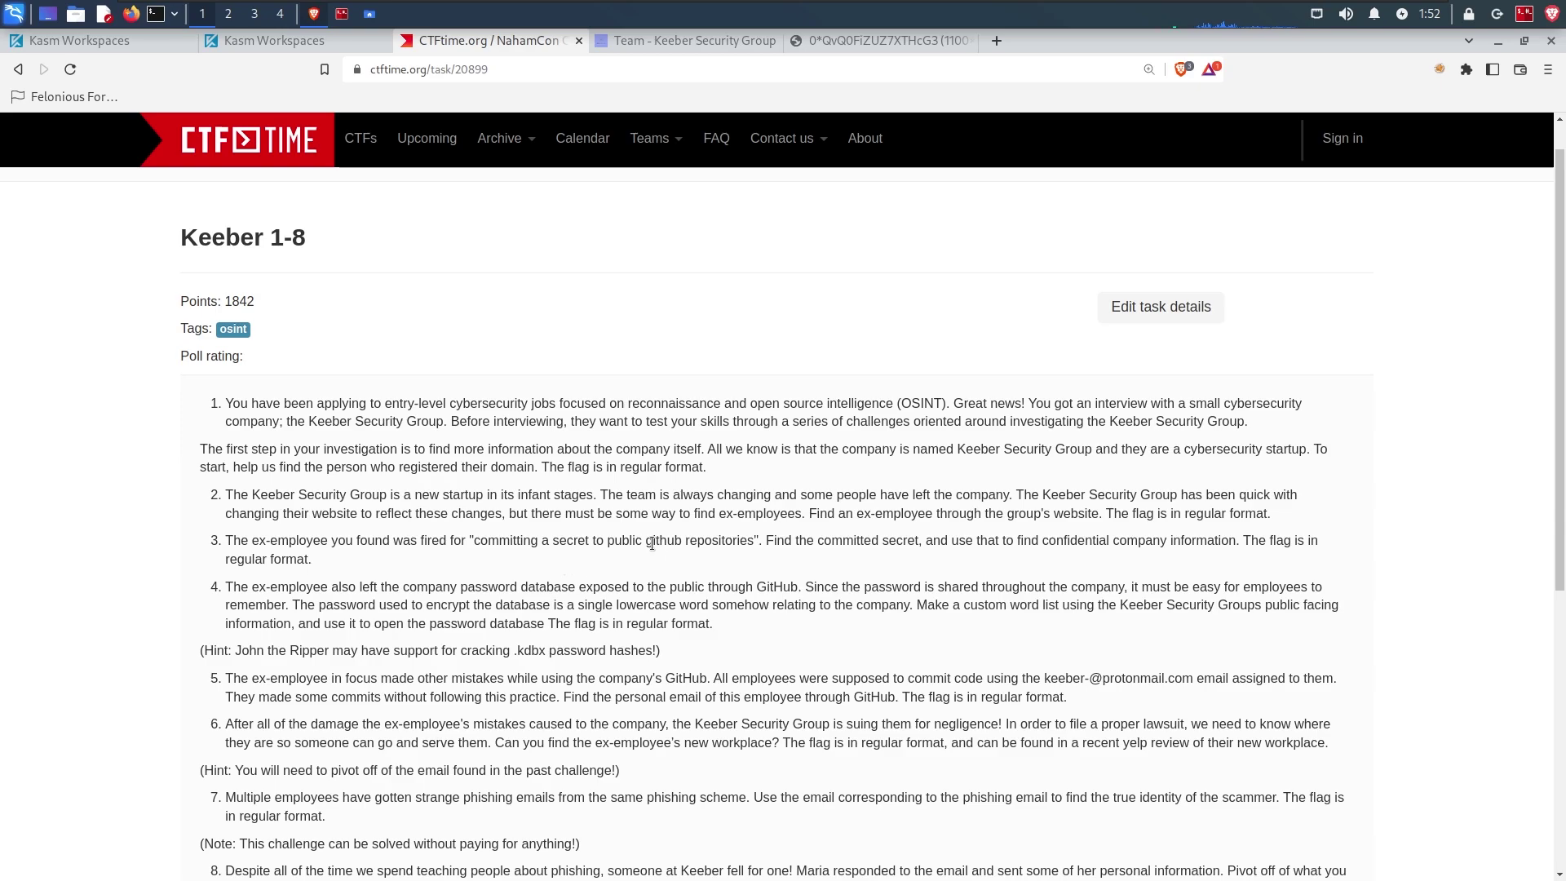
drag(651, 542, 755, 540)
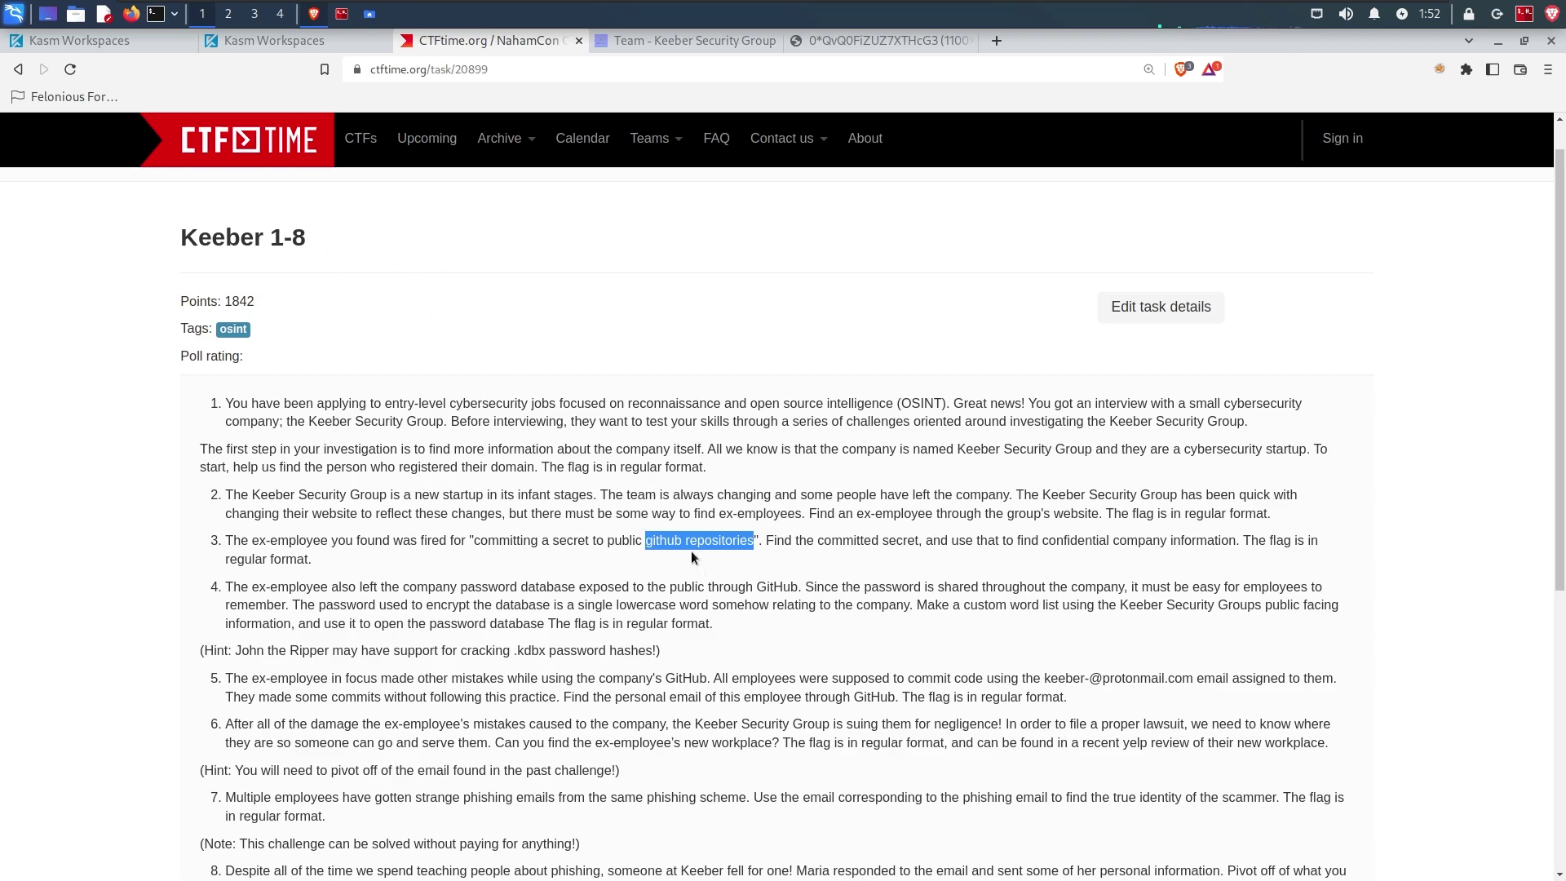
click(291, 43)
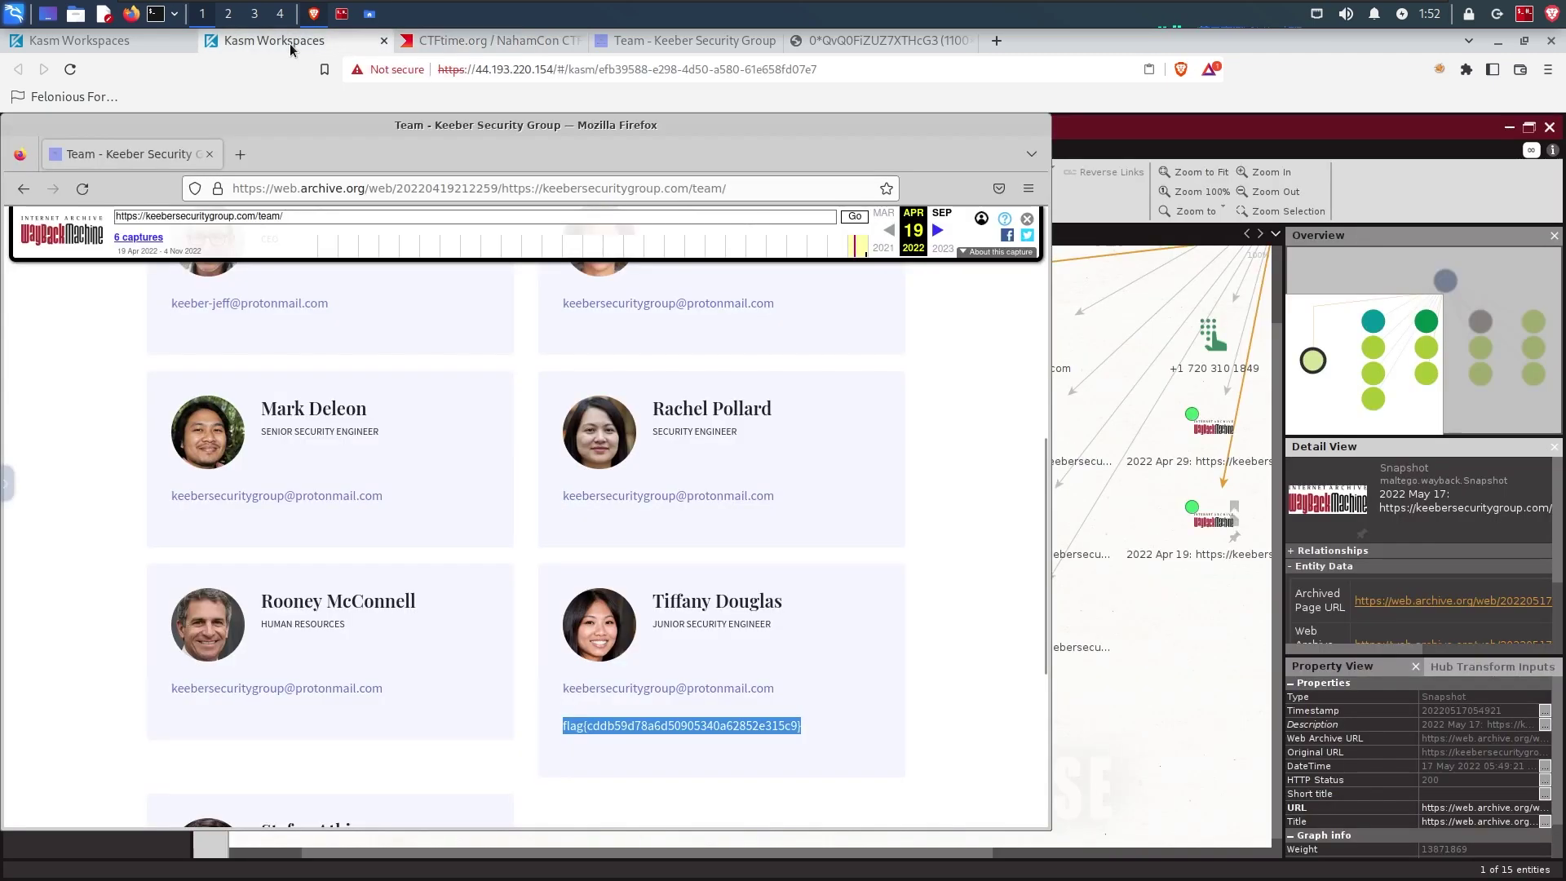
Step: Run To Website mentioning domain [Bing] on keebersecuritygroup.com using the 'site' transform search
click(1135, 280)
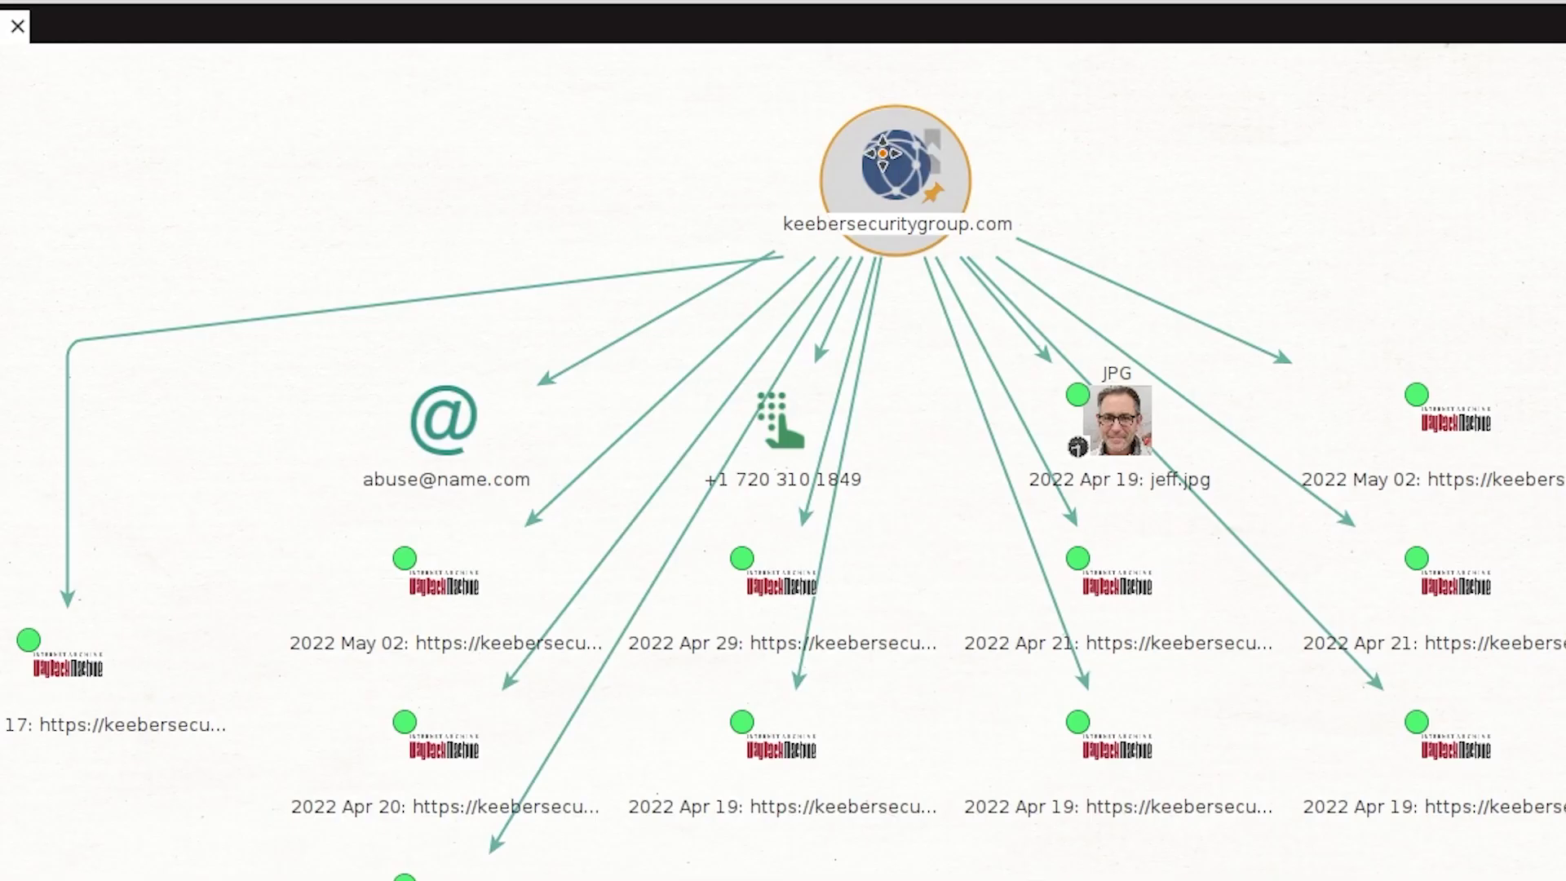
right_click(889, 163)
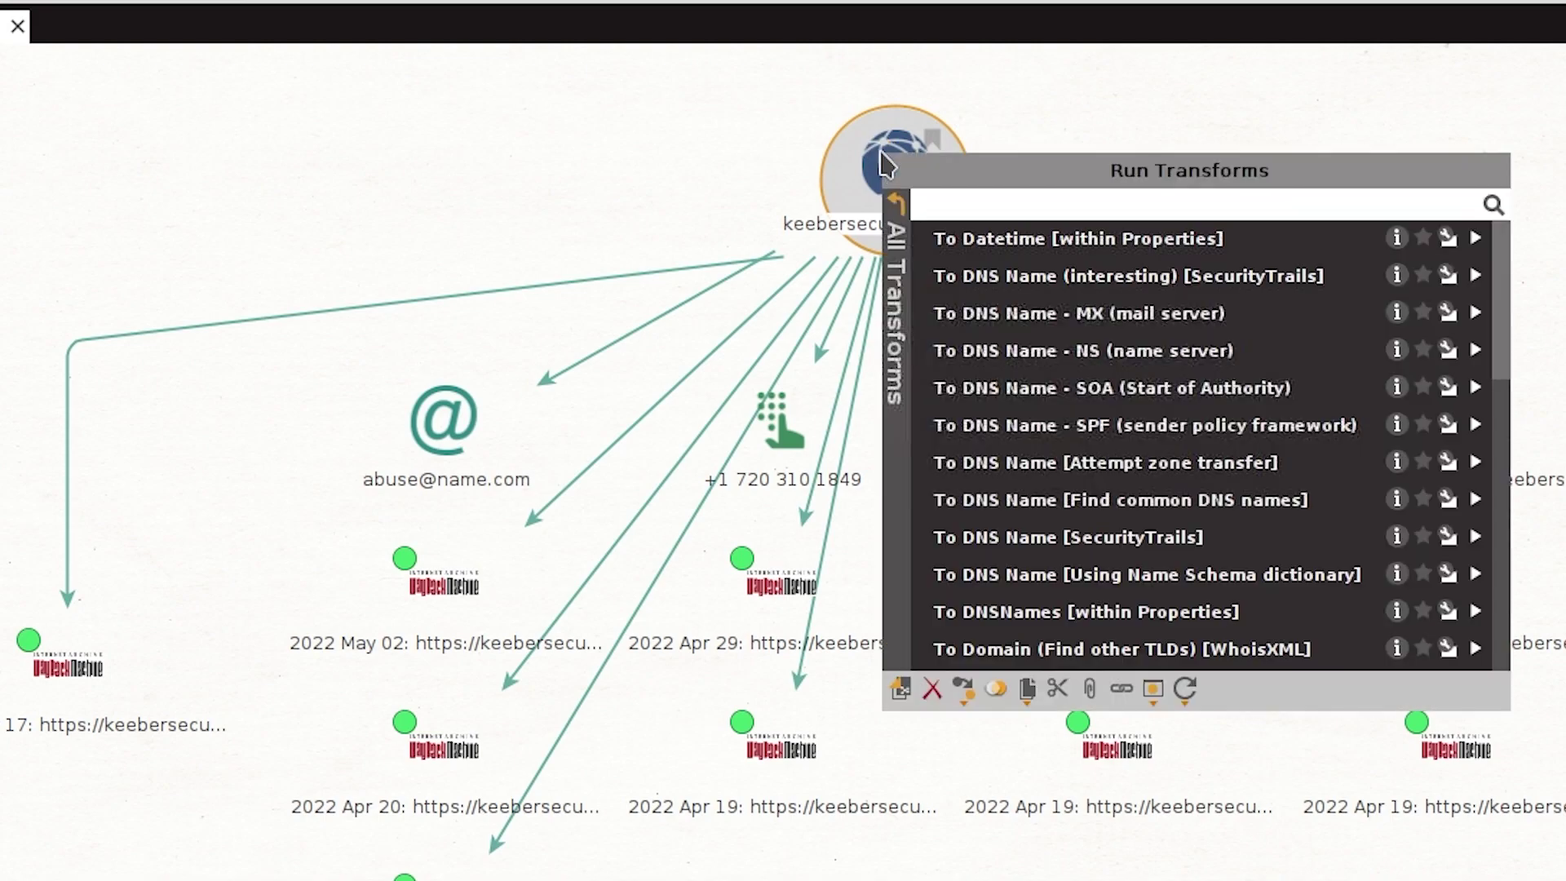
click(977, 204)
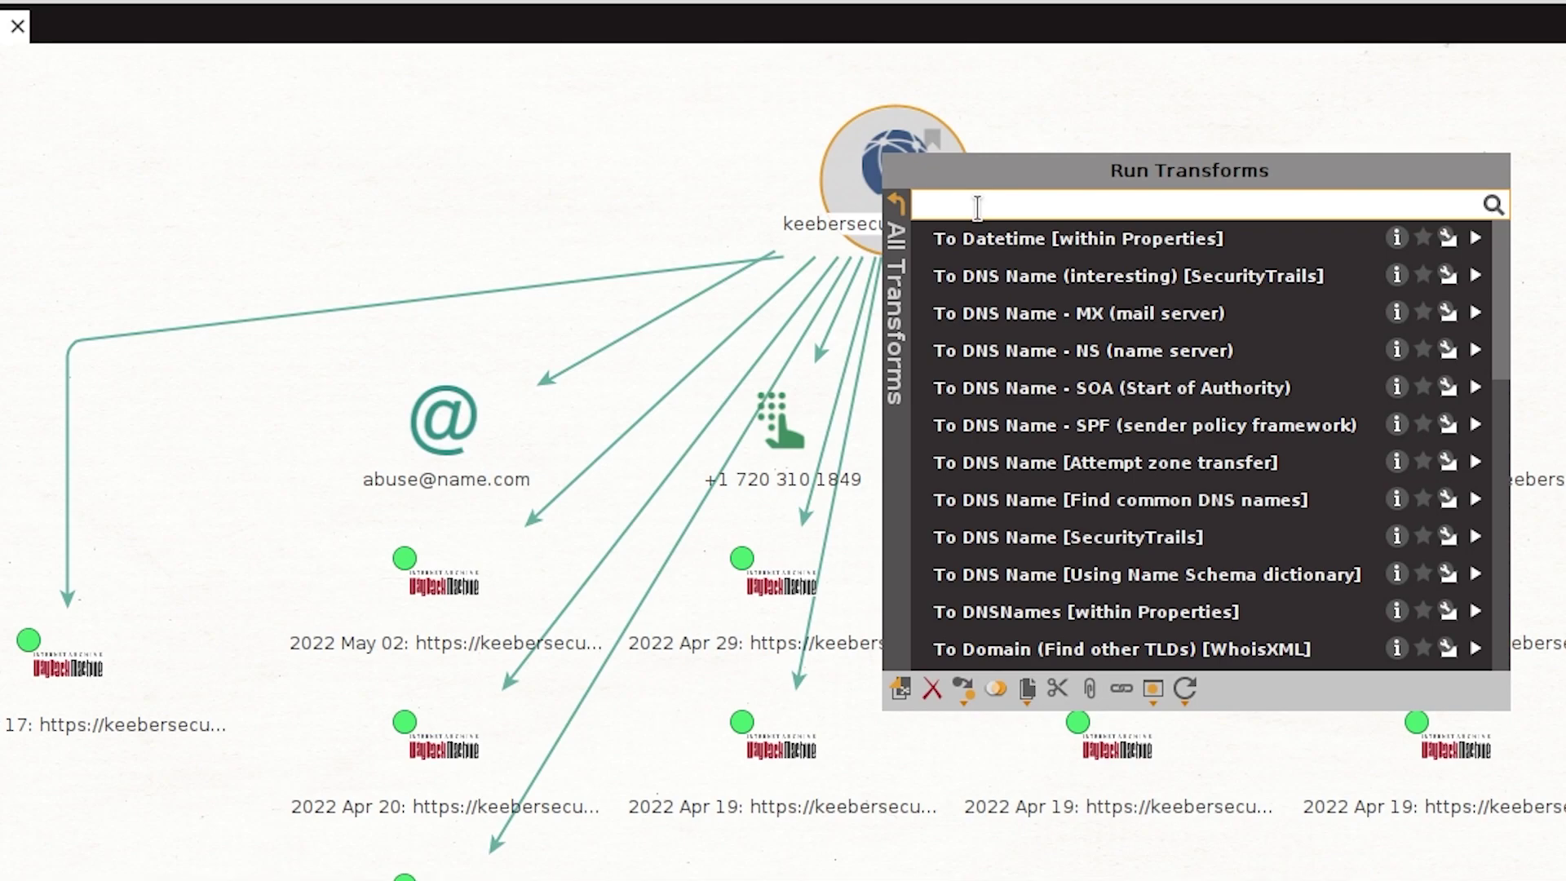
text(site)
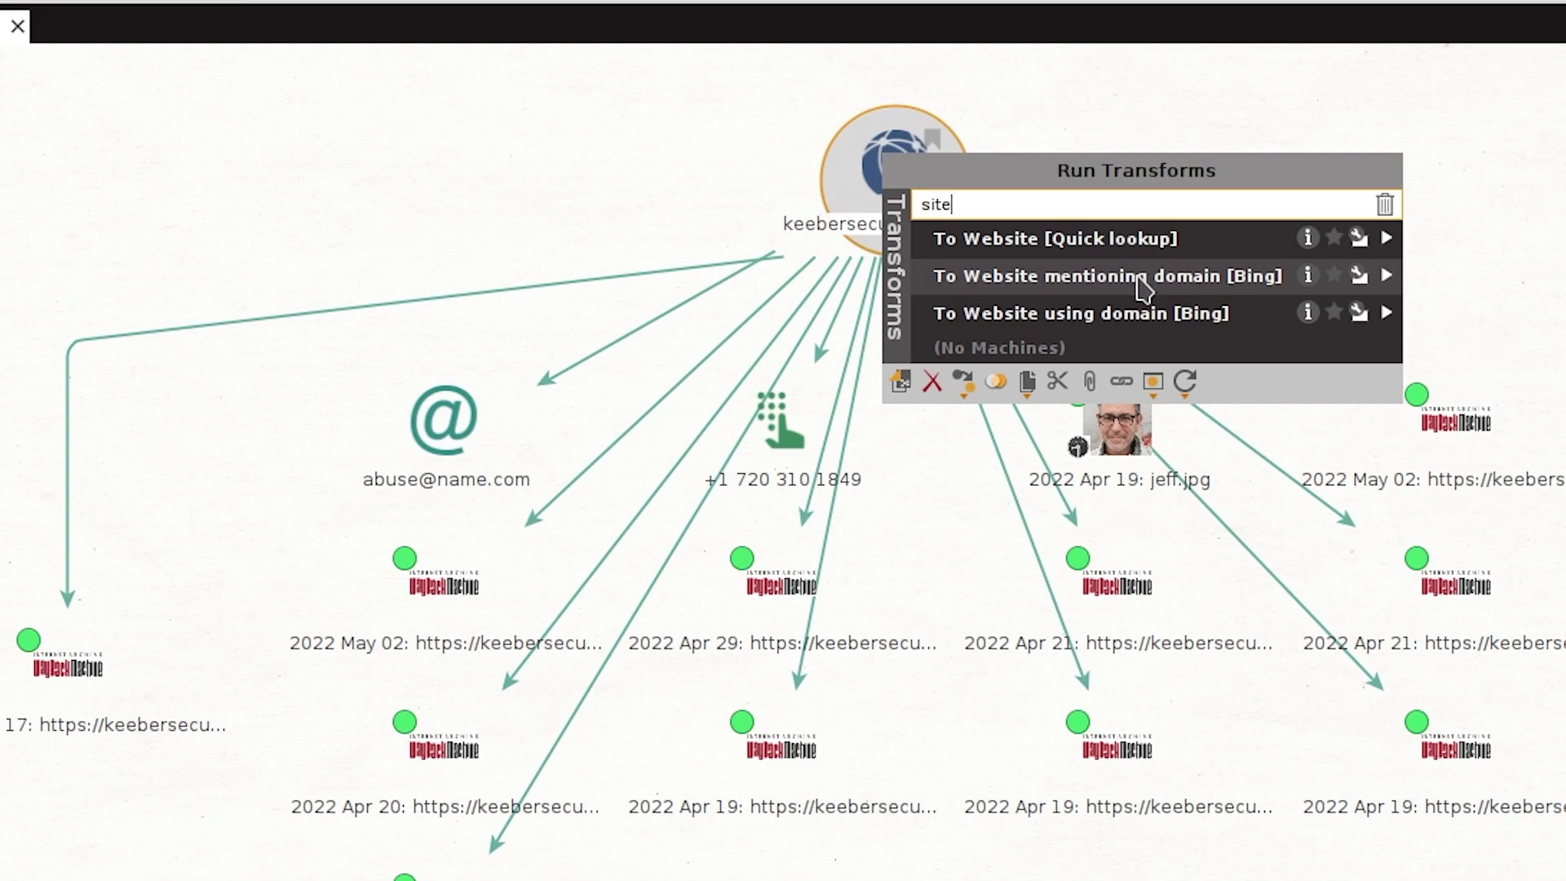
click(1140, 281)
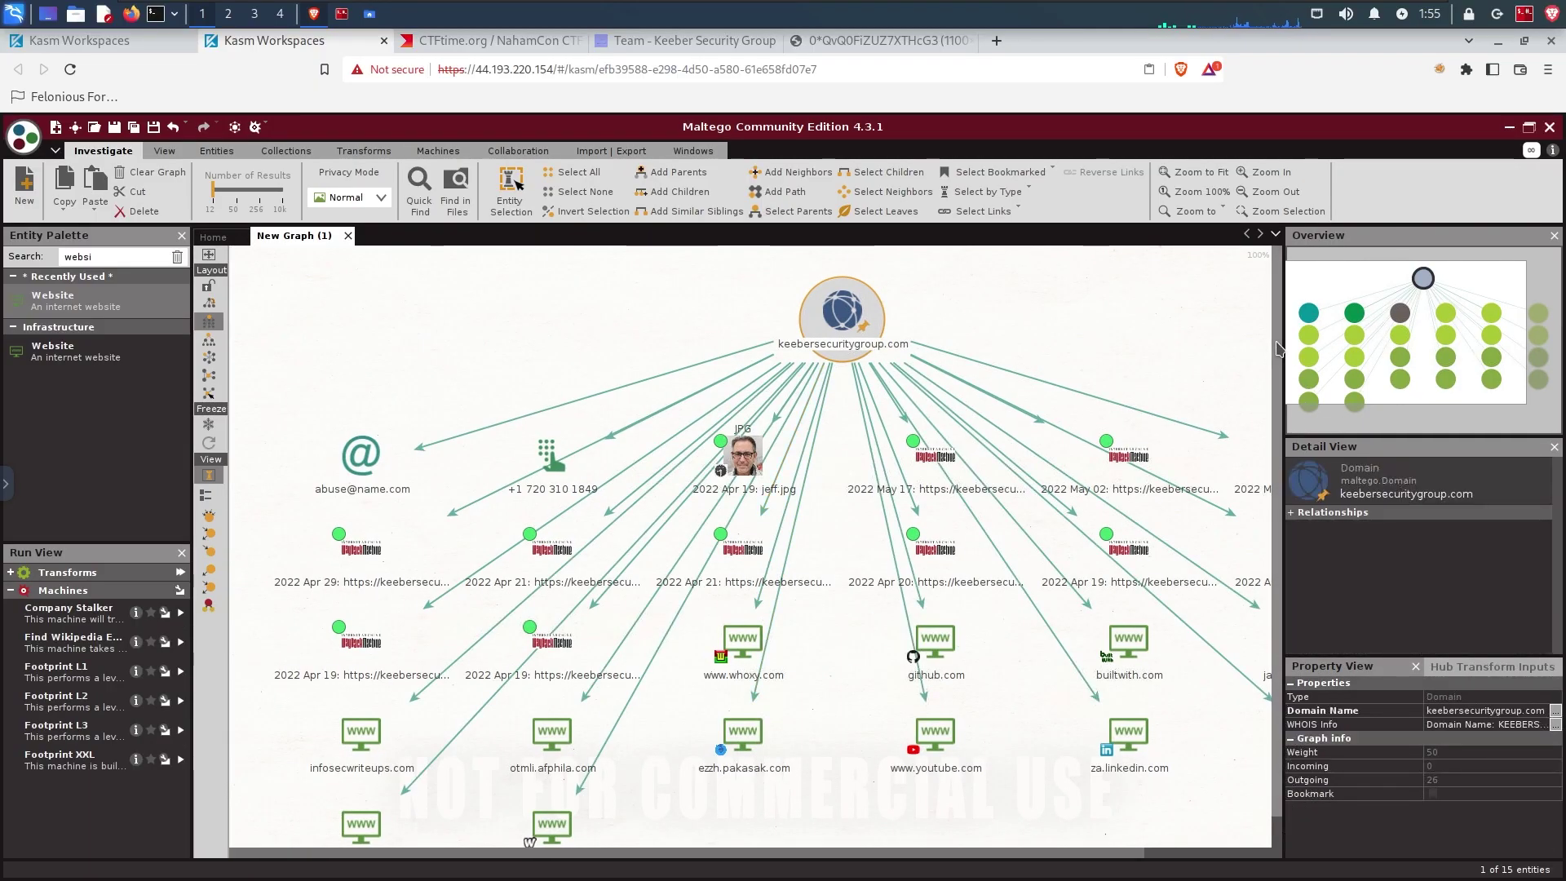
Step: Open the Keeber Security Group GitHub organisation page from the github.com node's snippet
click(933, 636)
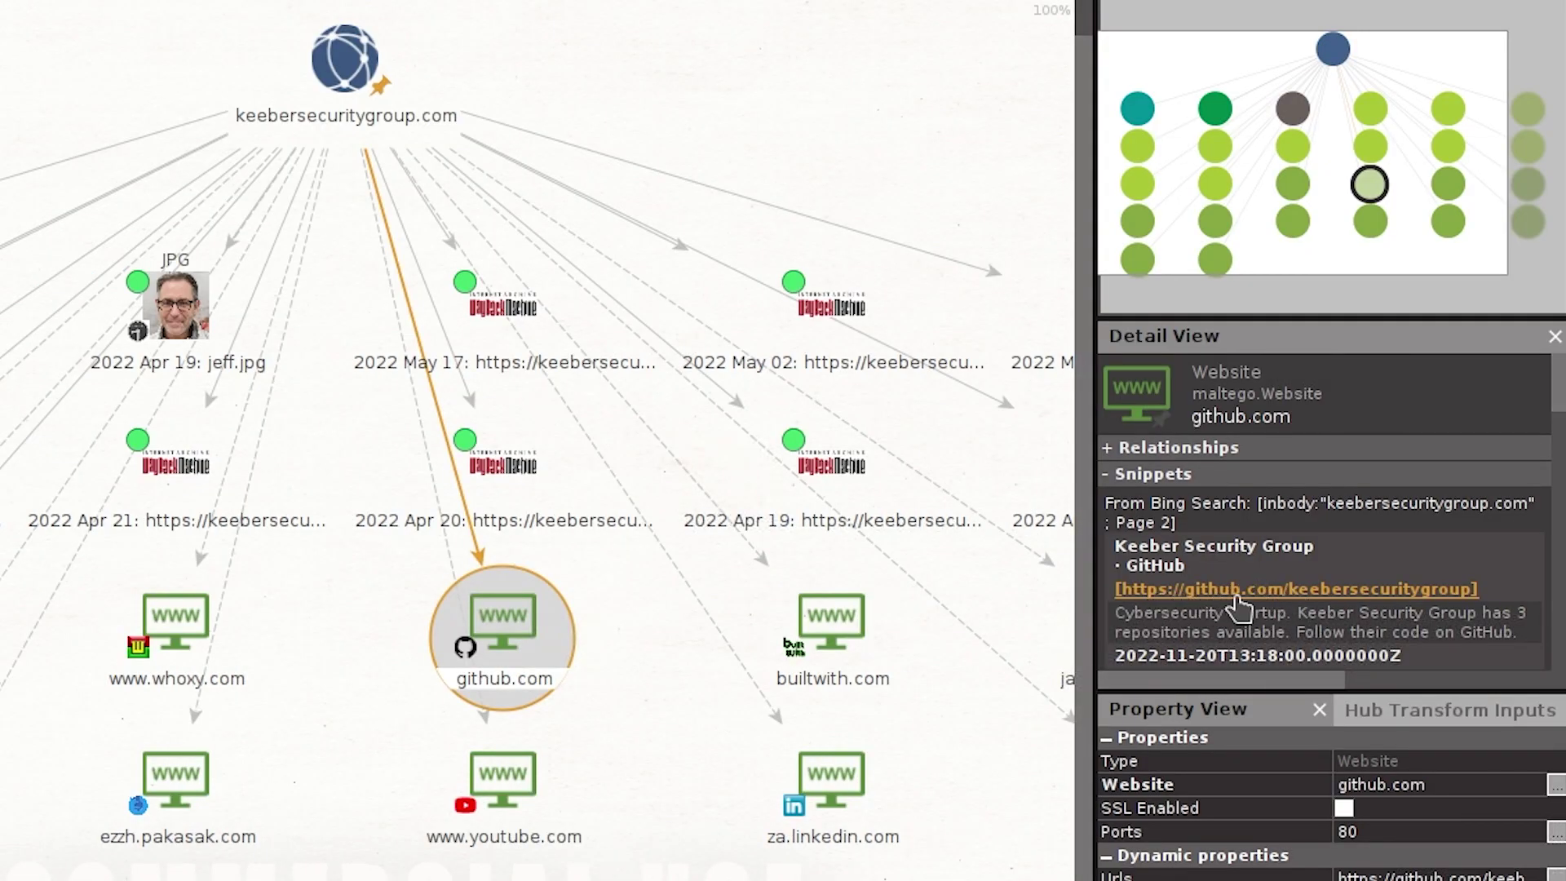
click(1419, 592)
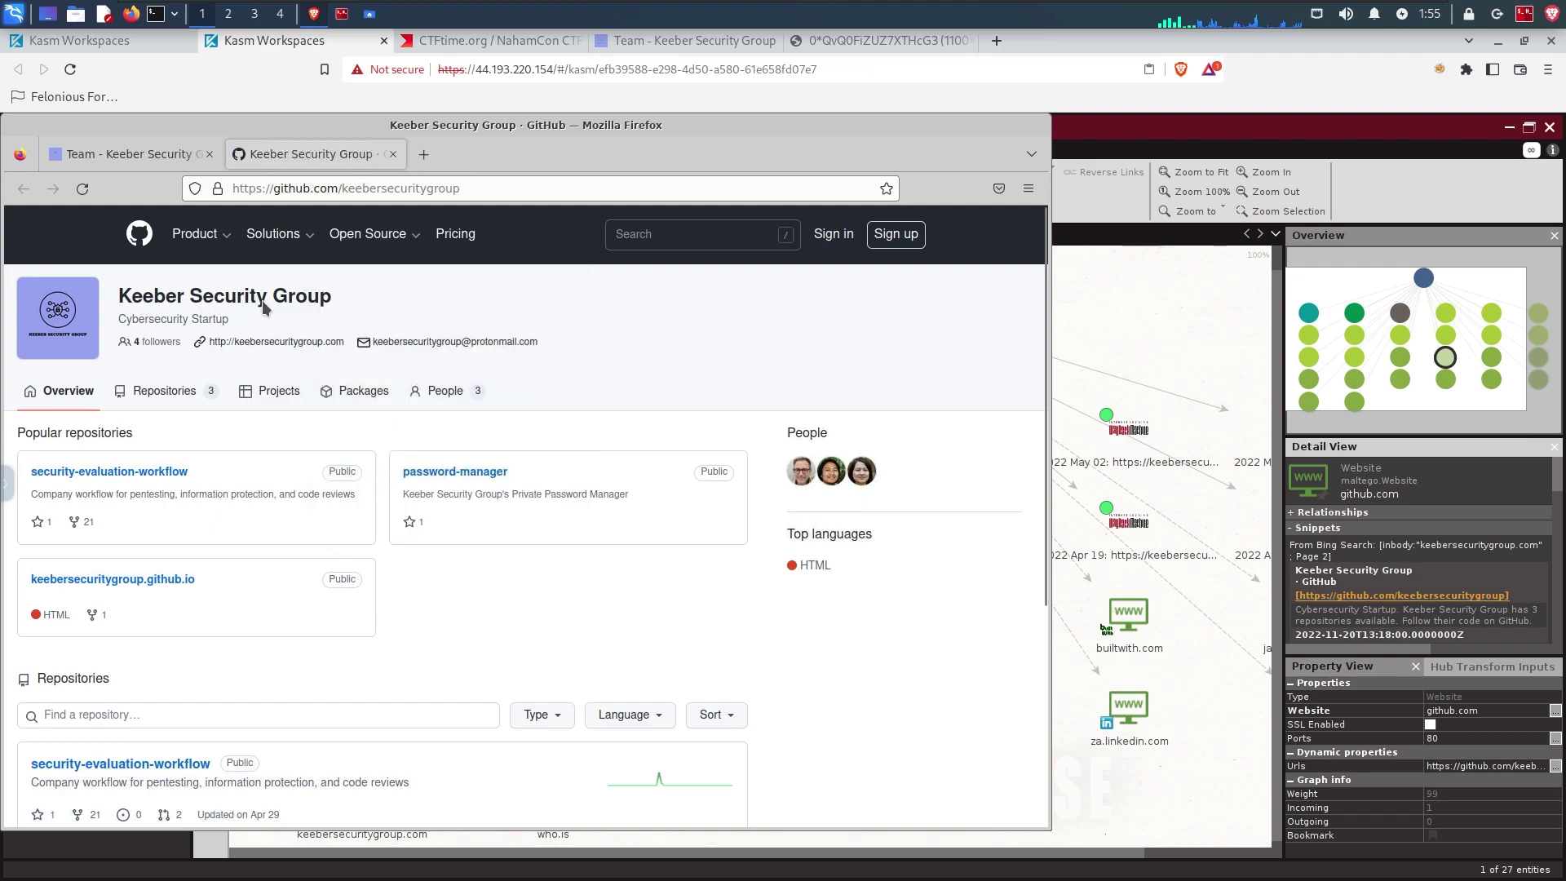
drag(120, 296, 344, 302)
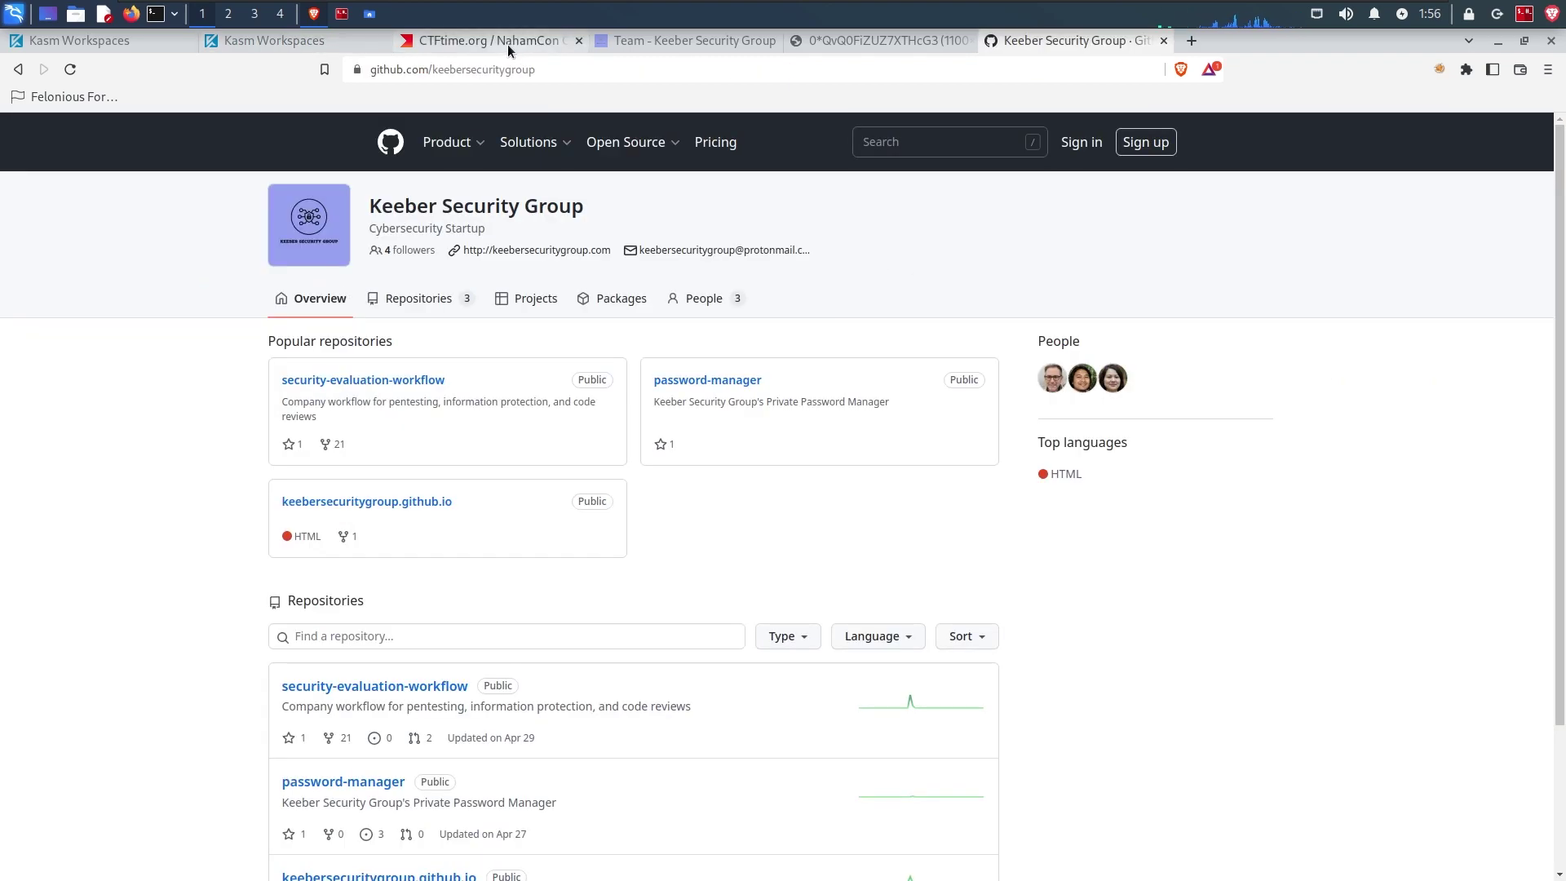
click(506, 44)
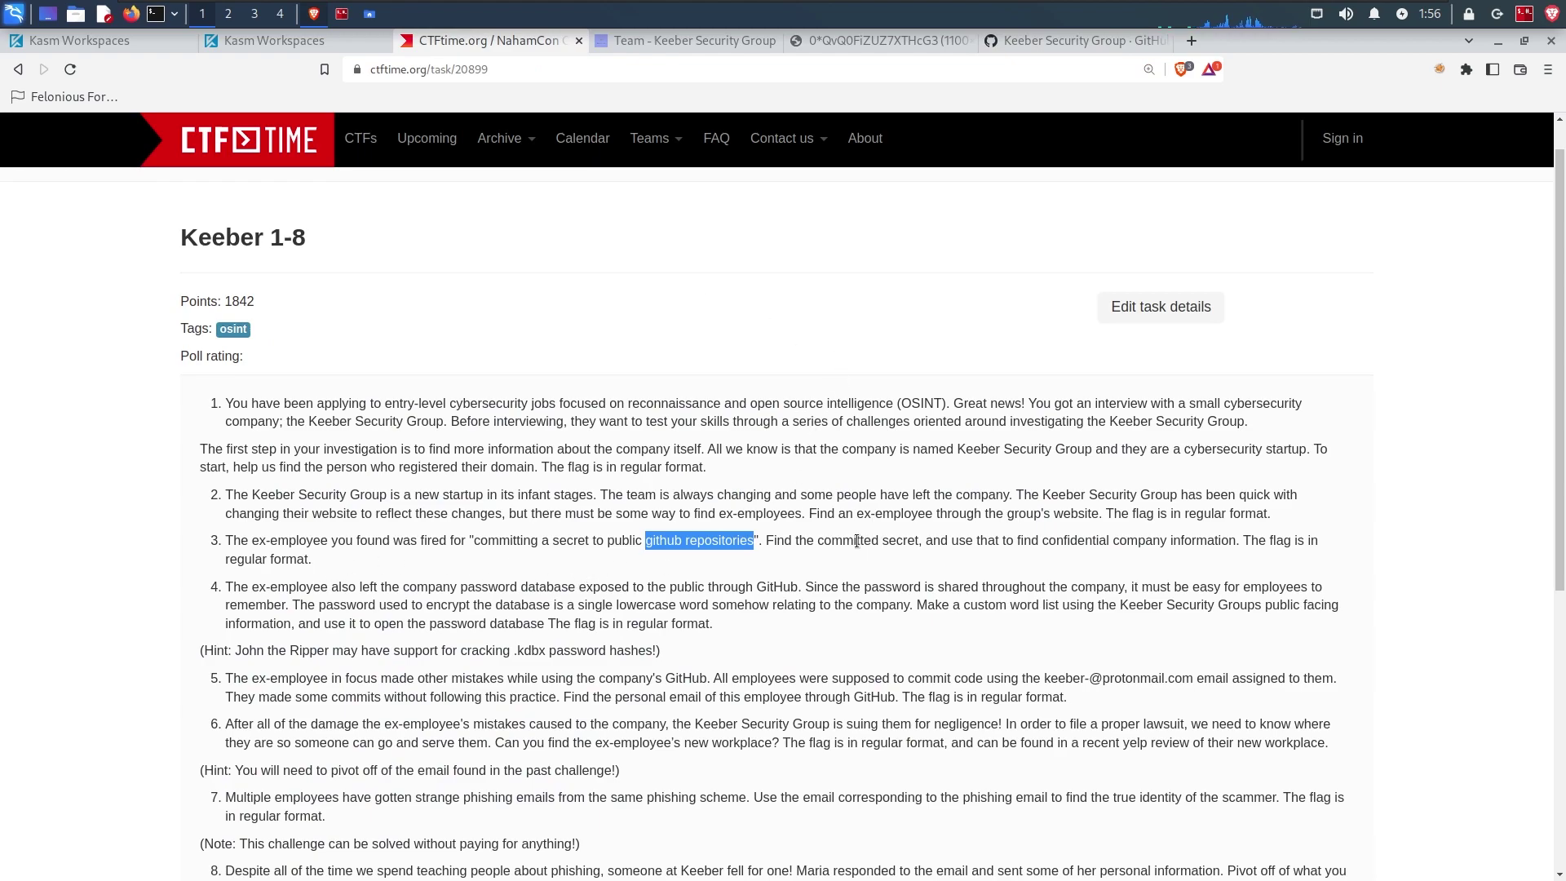
Step: Highlight 'Find the committed secret' in task 3, then switch to the Keeber GitHub tab
drag(766, 541, 919, 539)
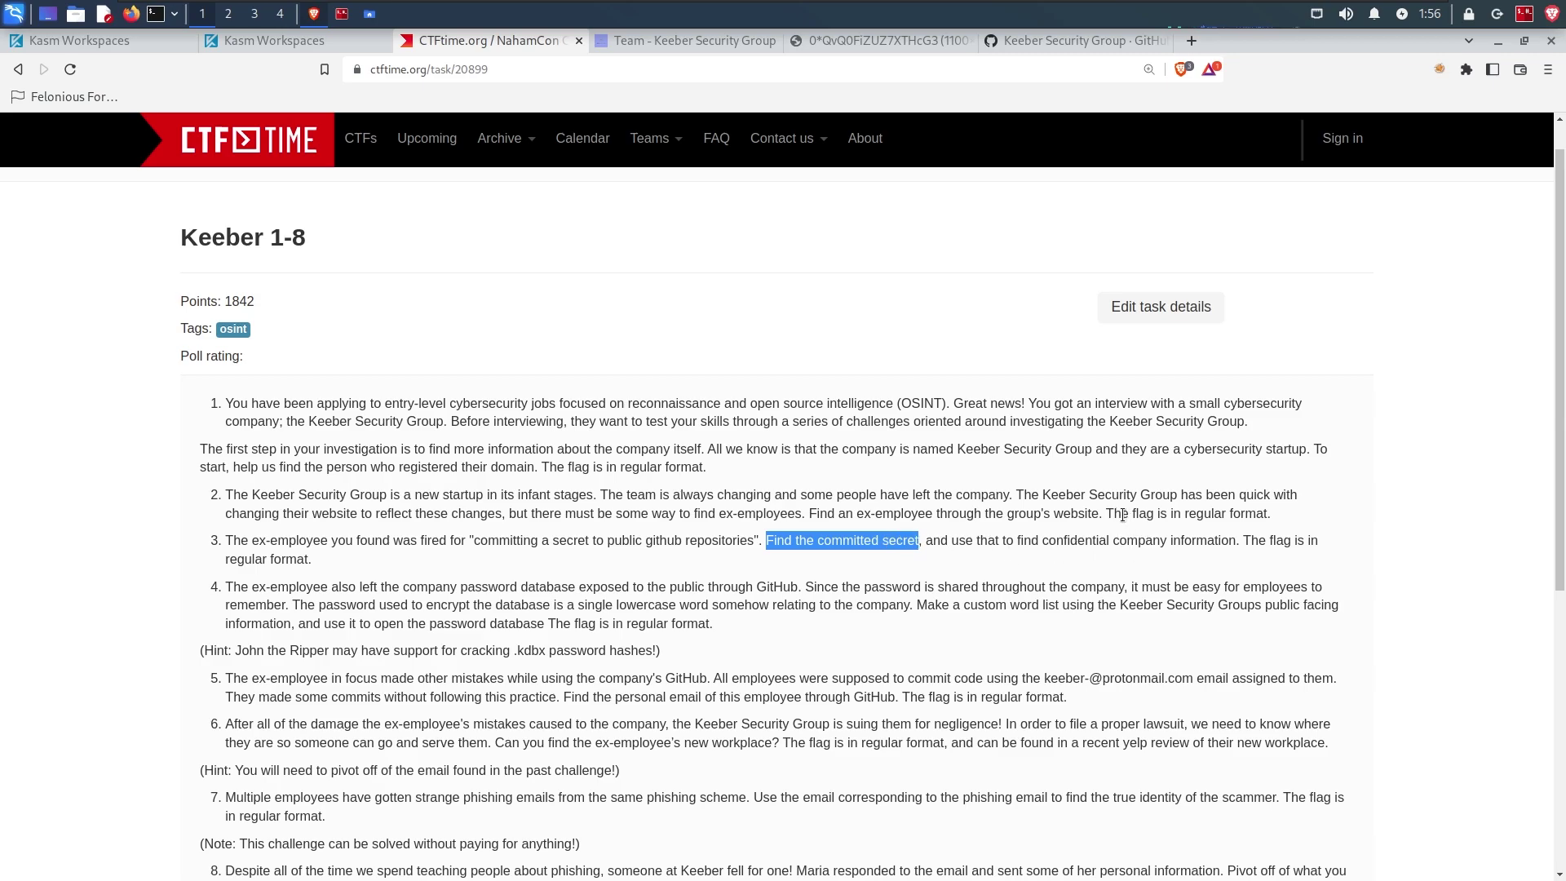
click(1064, 38)
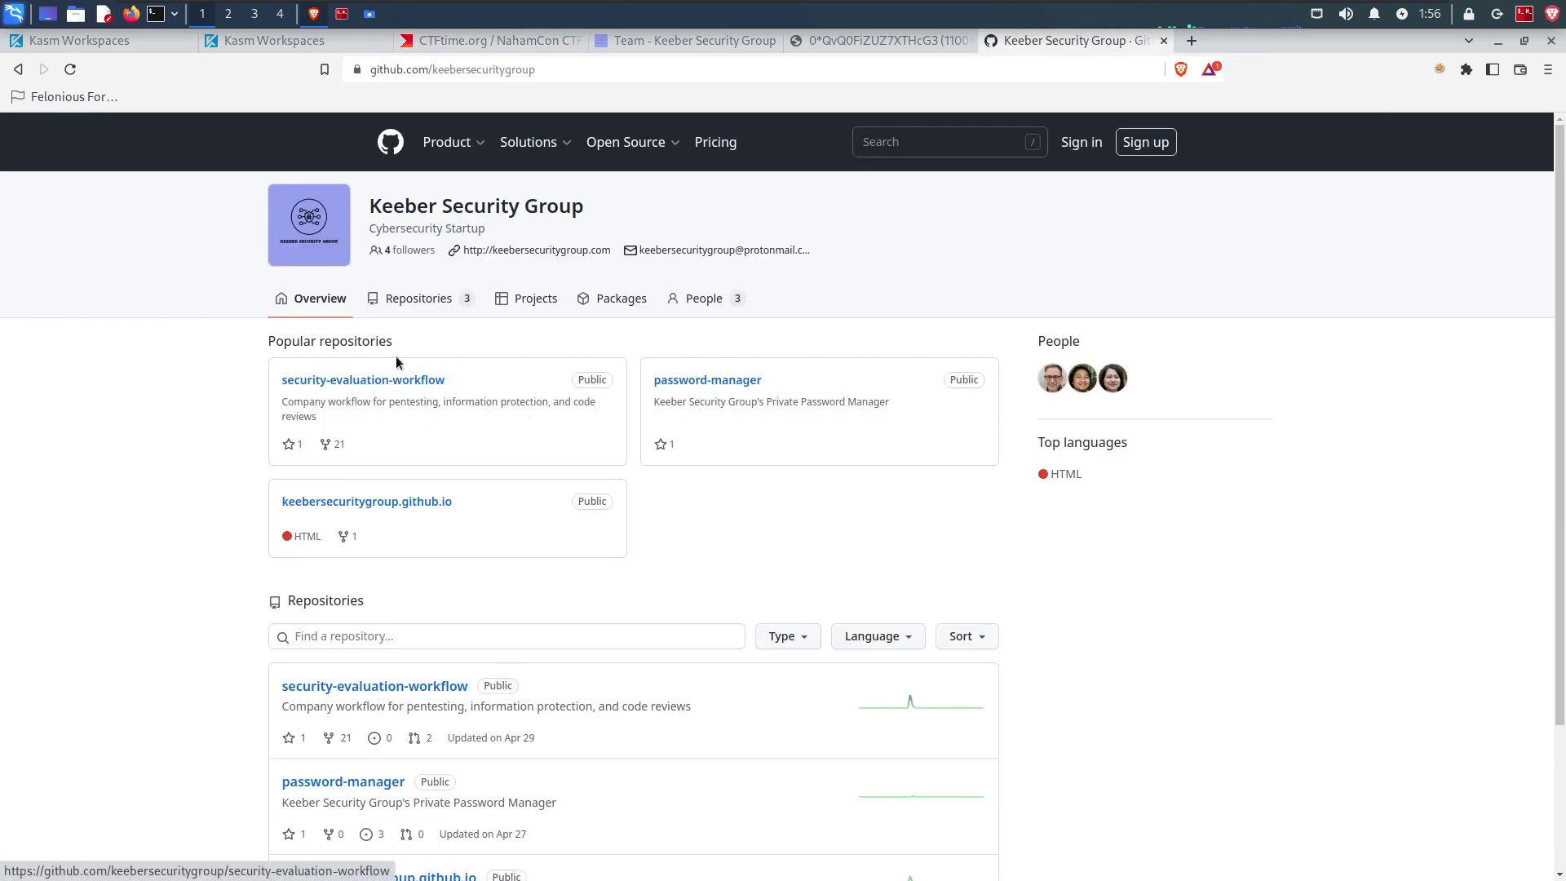
Step: Open the security-evaluation-workflow repository's full history of 19 commits
click(341, 383)
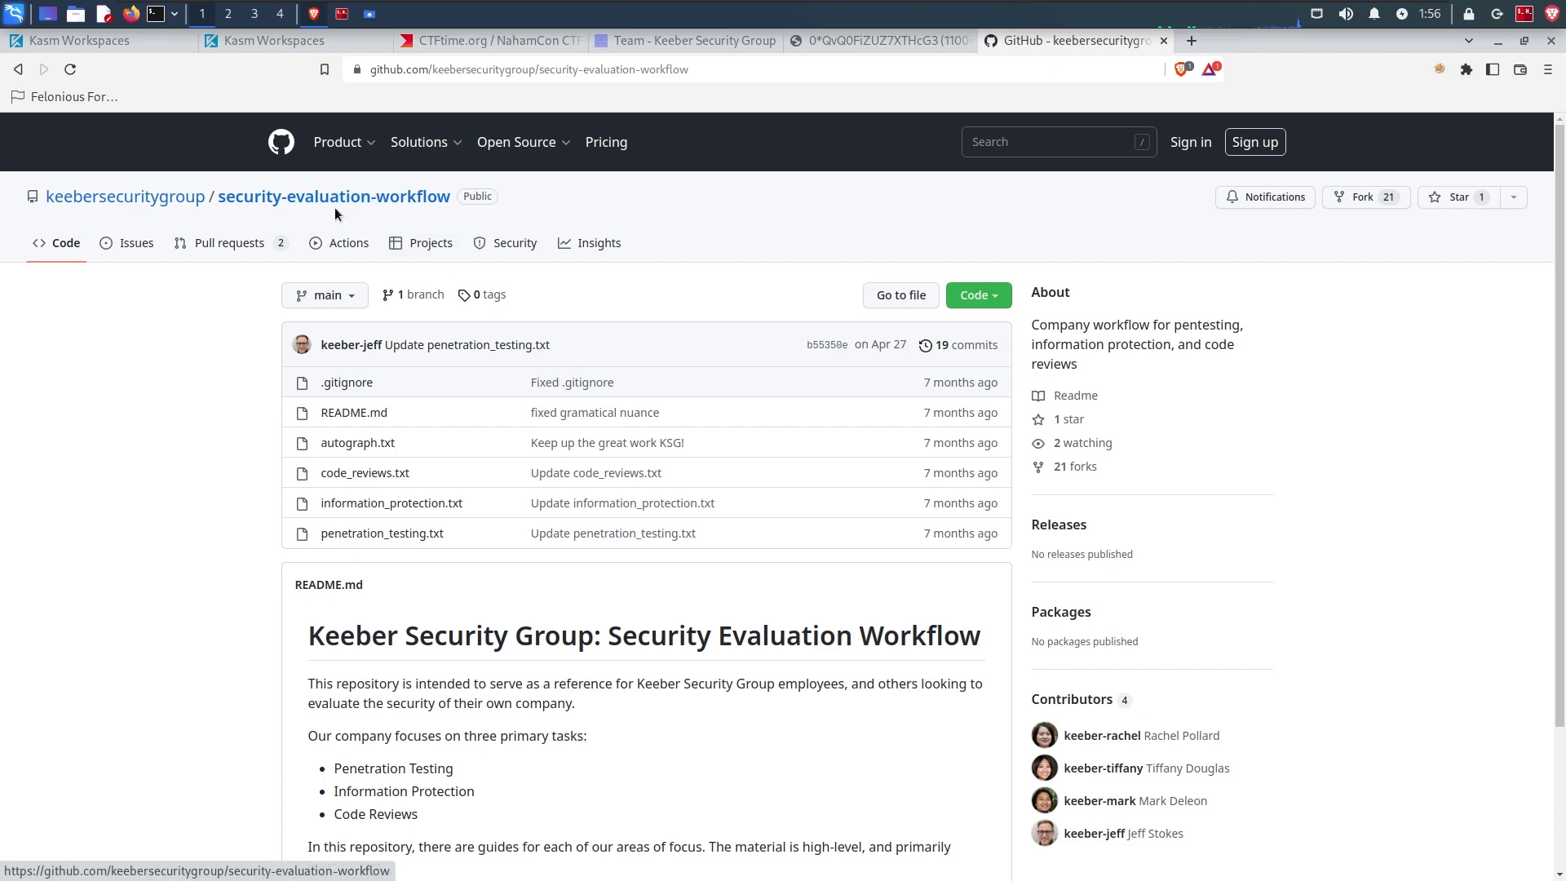
click(947, 349)
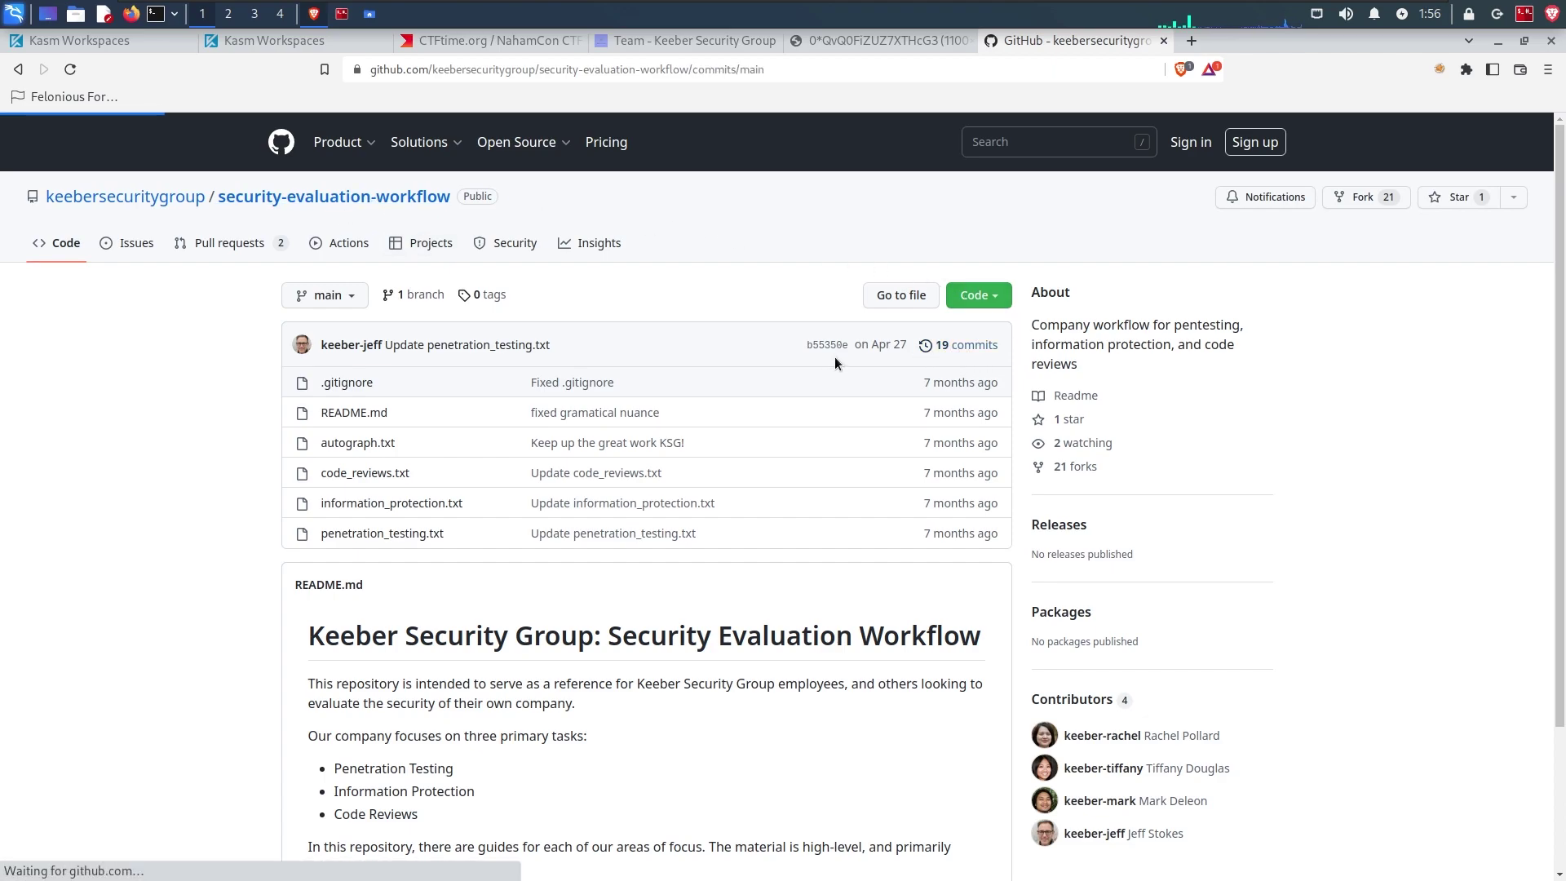
scroll(1431, 378, down, 5)
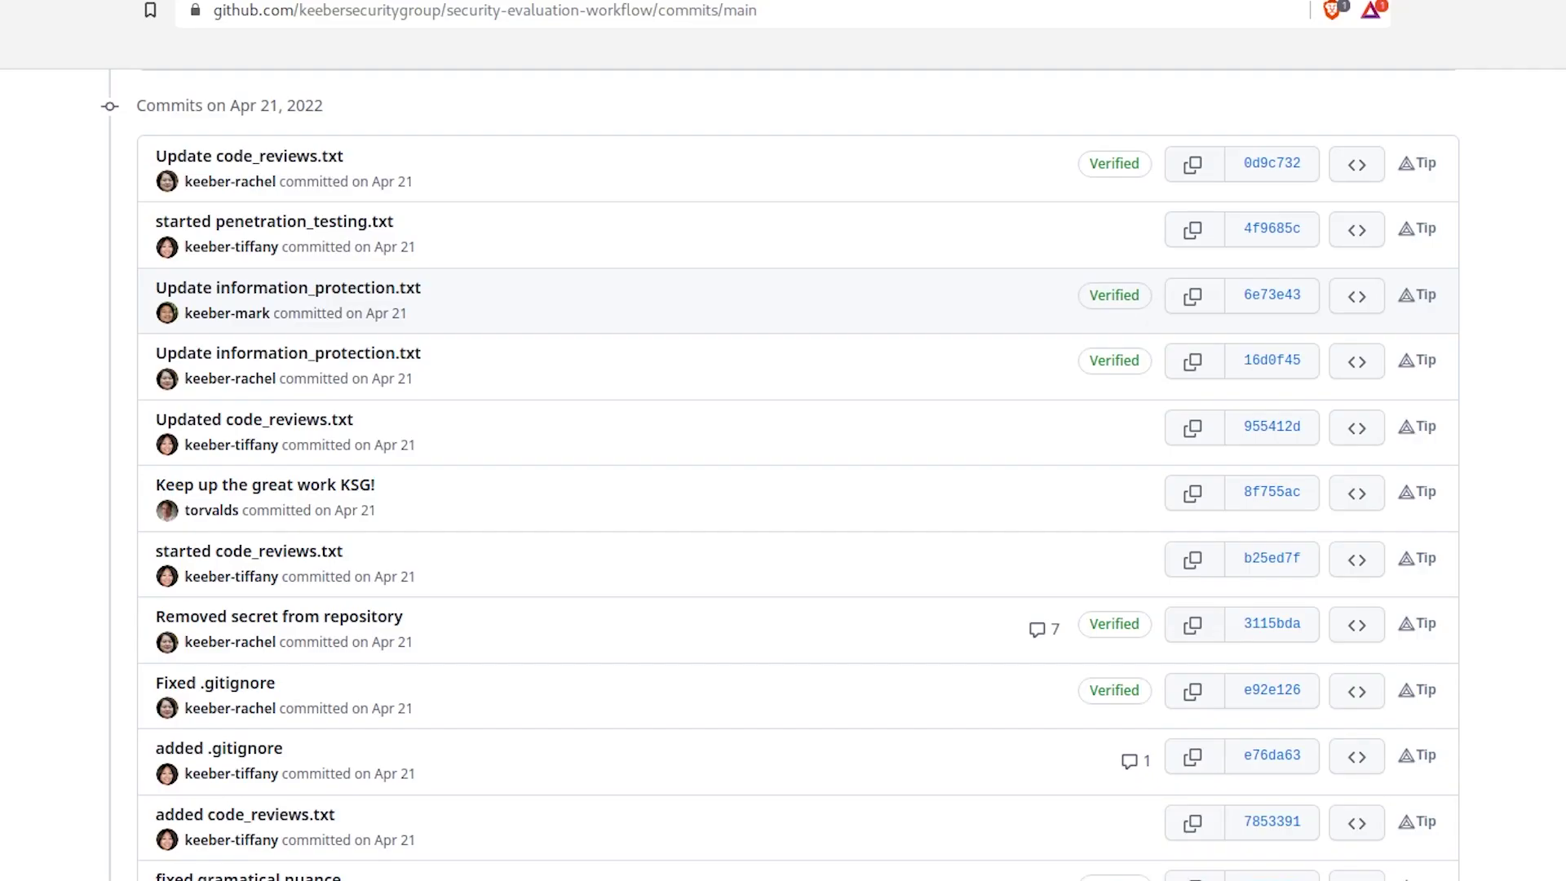
scroll(569, 269, up, 1)
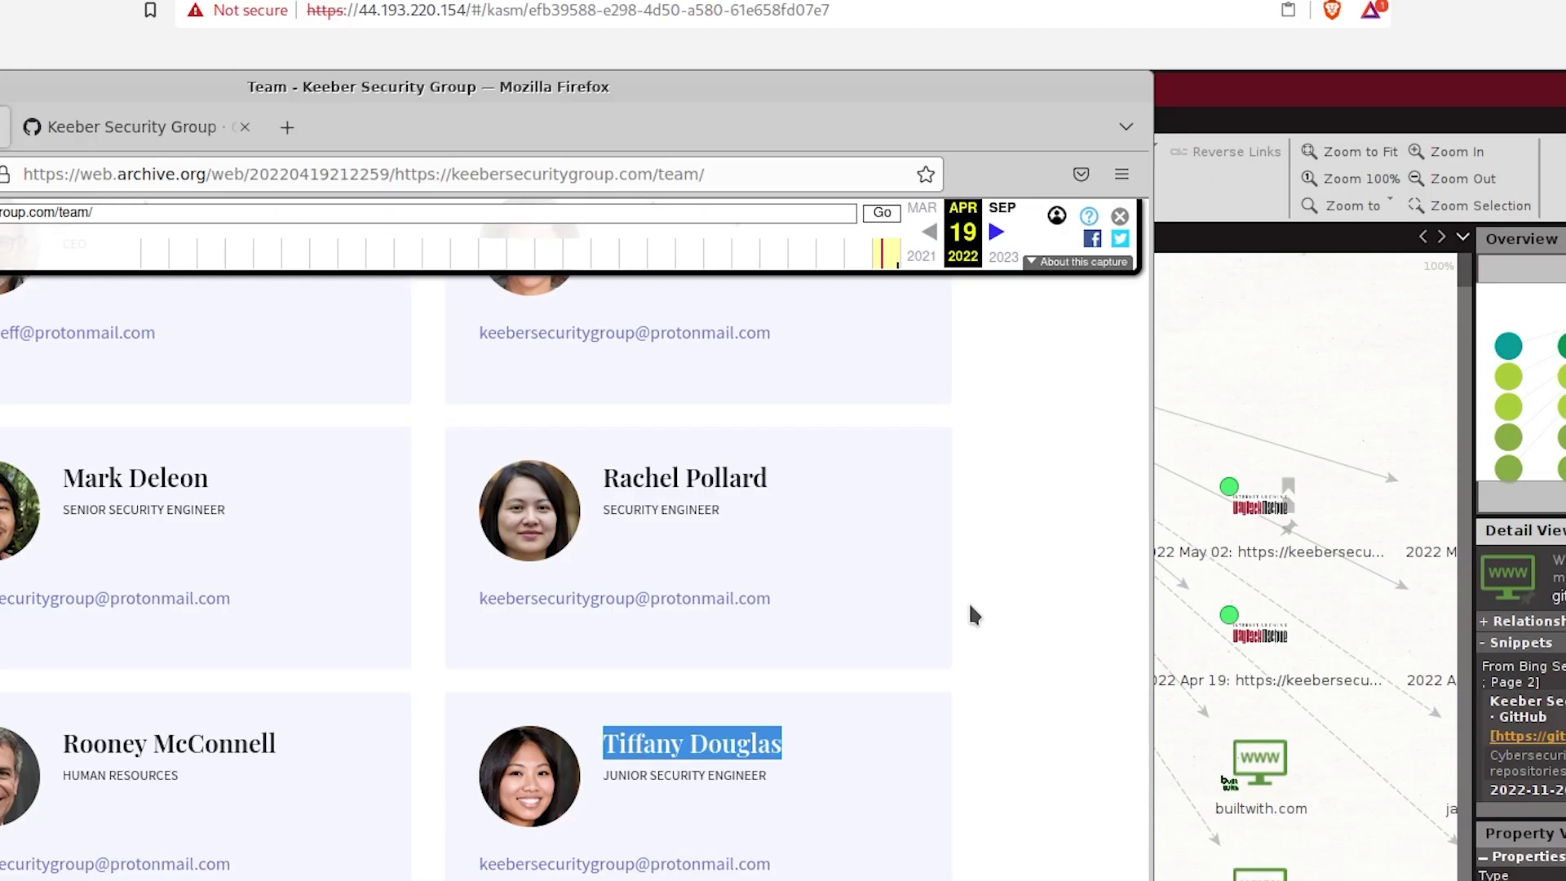
Step: Confirm the ex-employee's name and filter the commits to her account, showing five from Apr 21, 2022
click(639, 749)
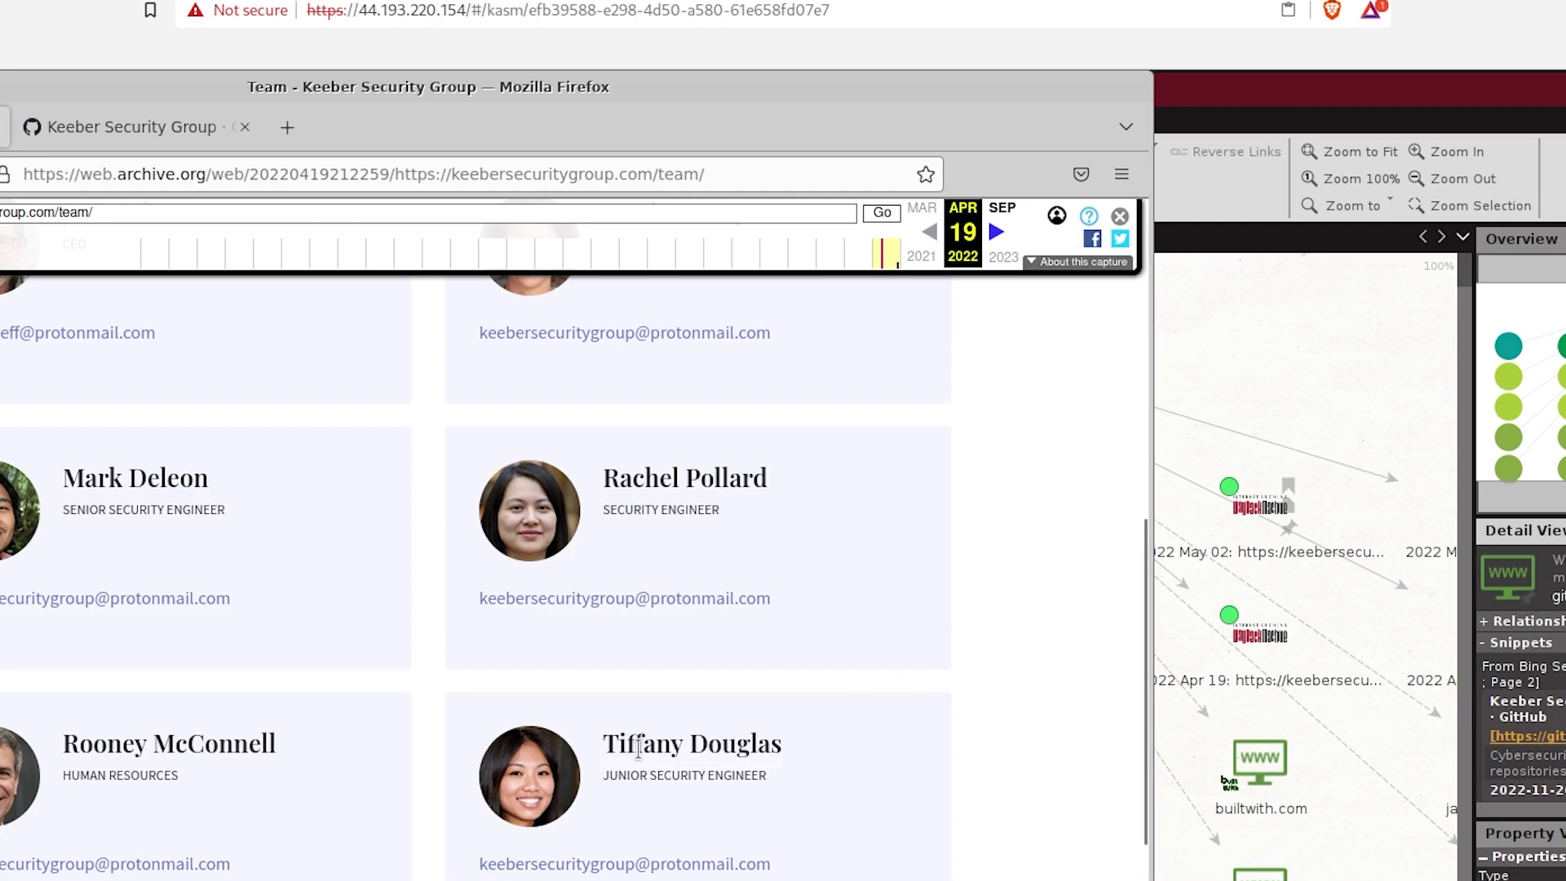
double_click(639, 749)
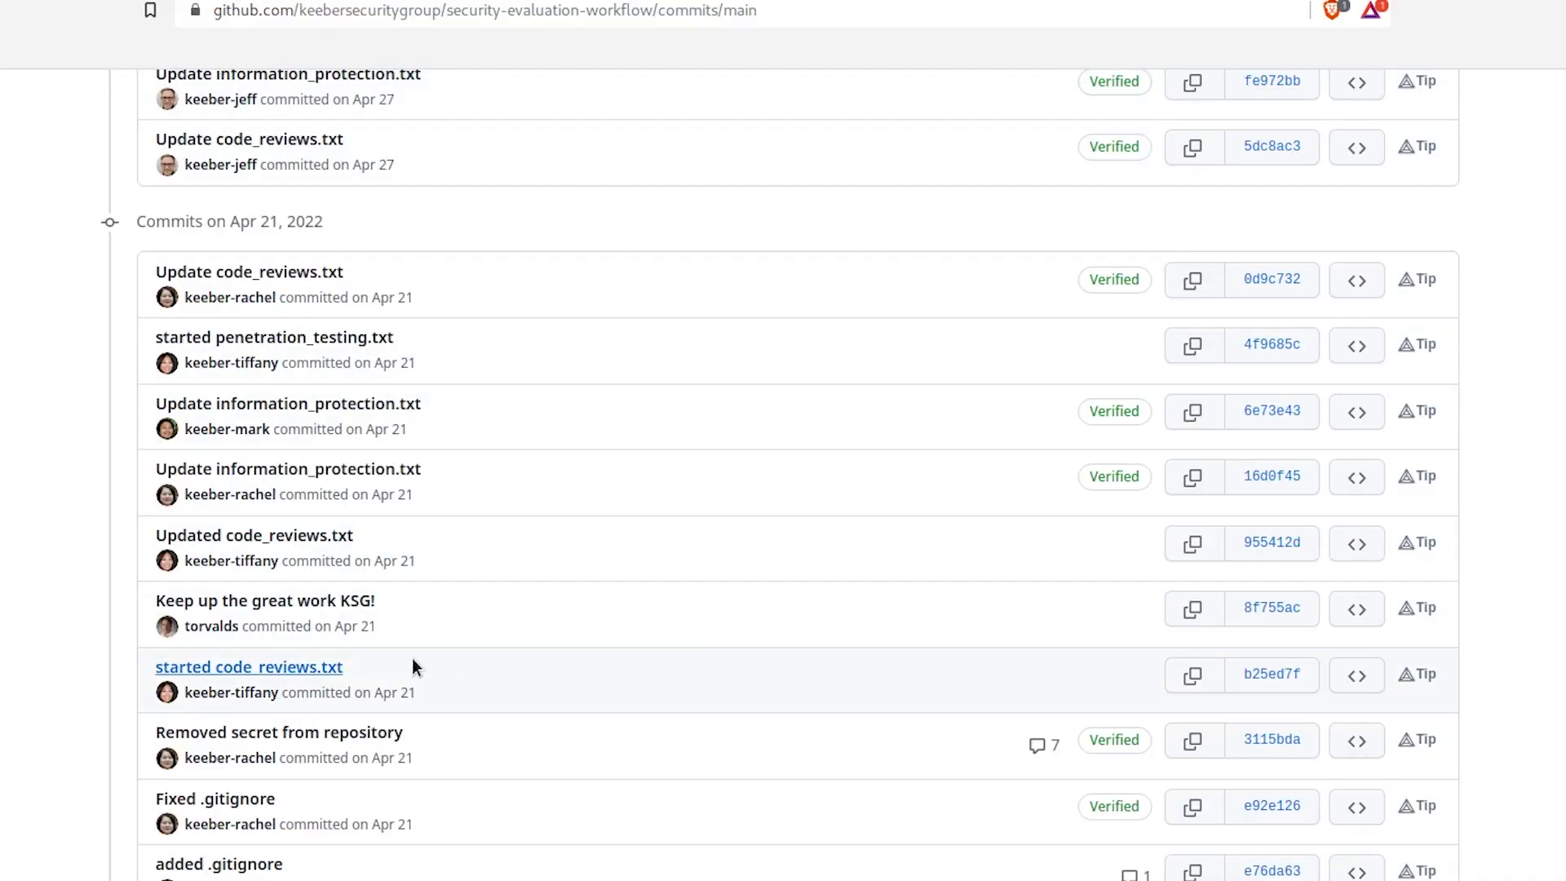
click(236, 693)
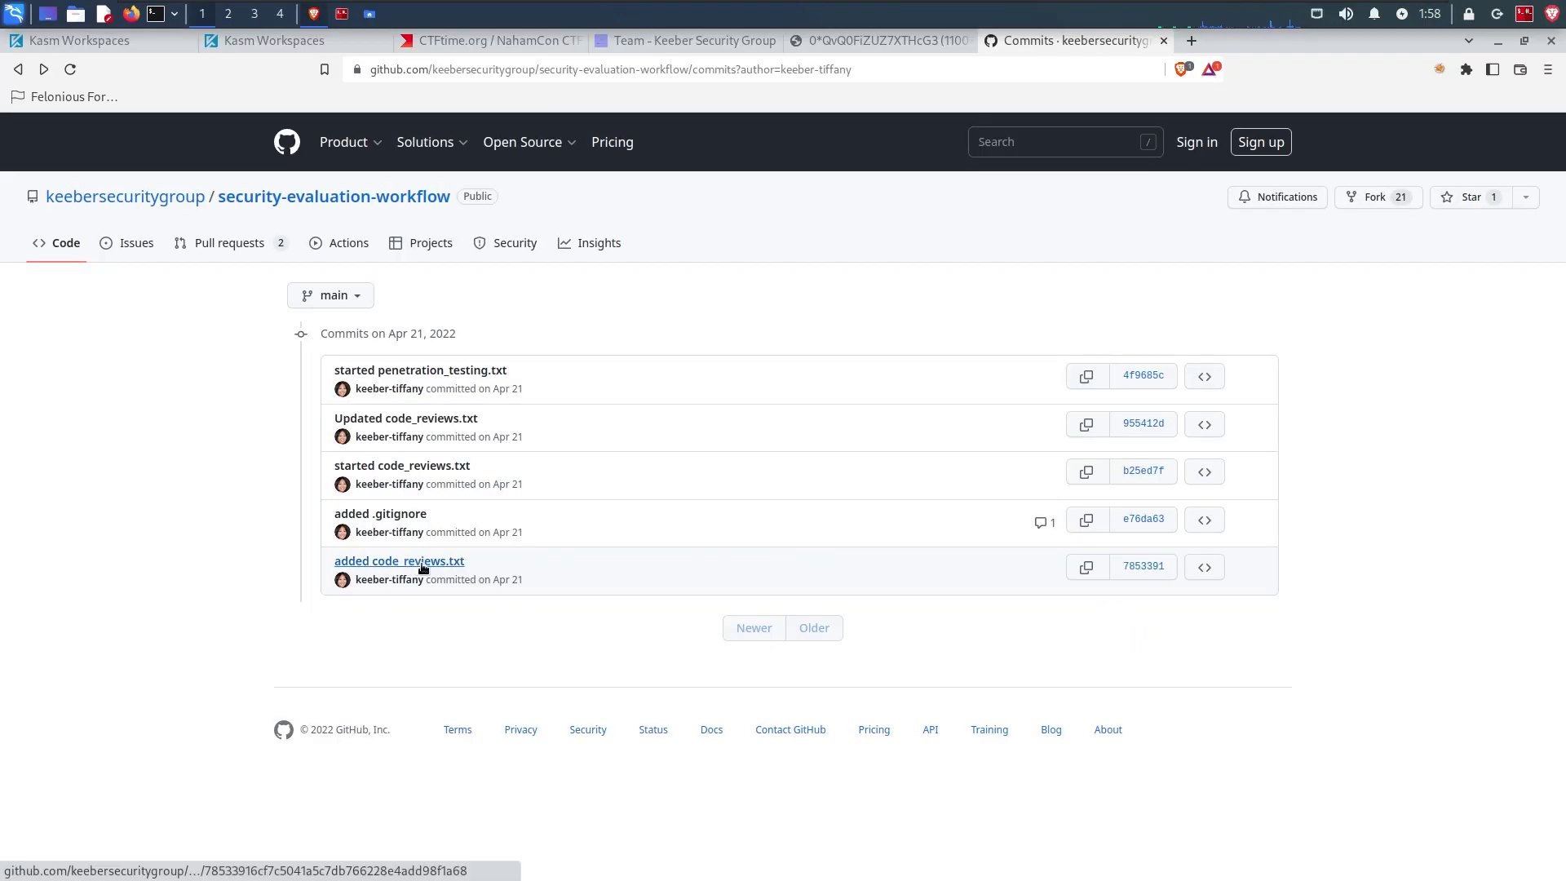
Step: Open and view the 'added code_reviews.txt' commit in a new tab
right_click(422, 569)
click(461, 580)
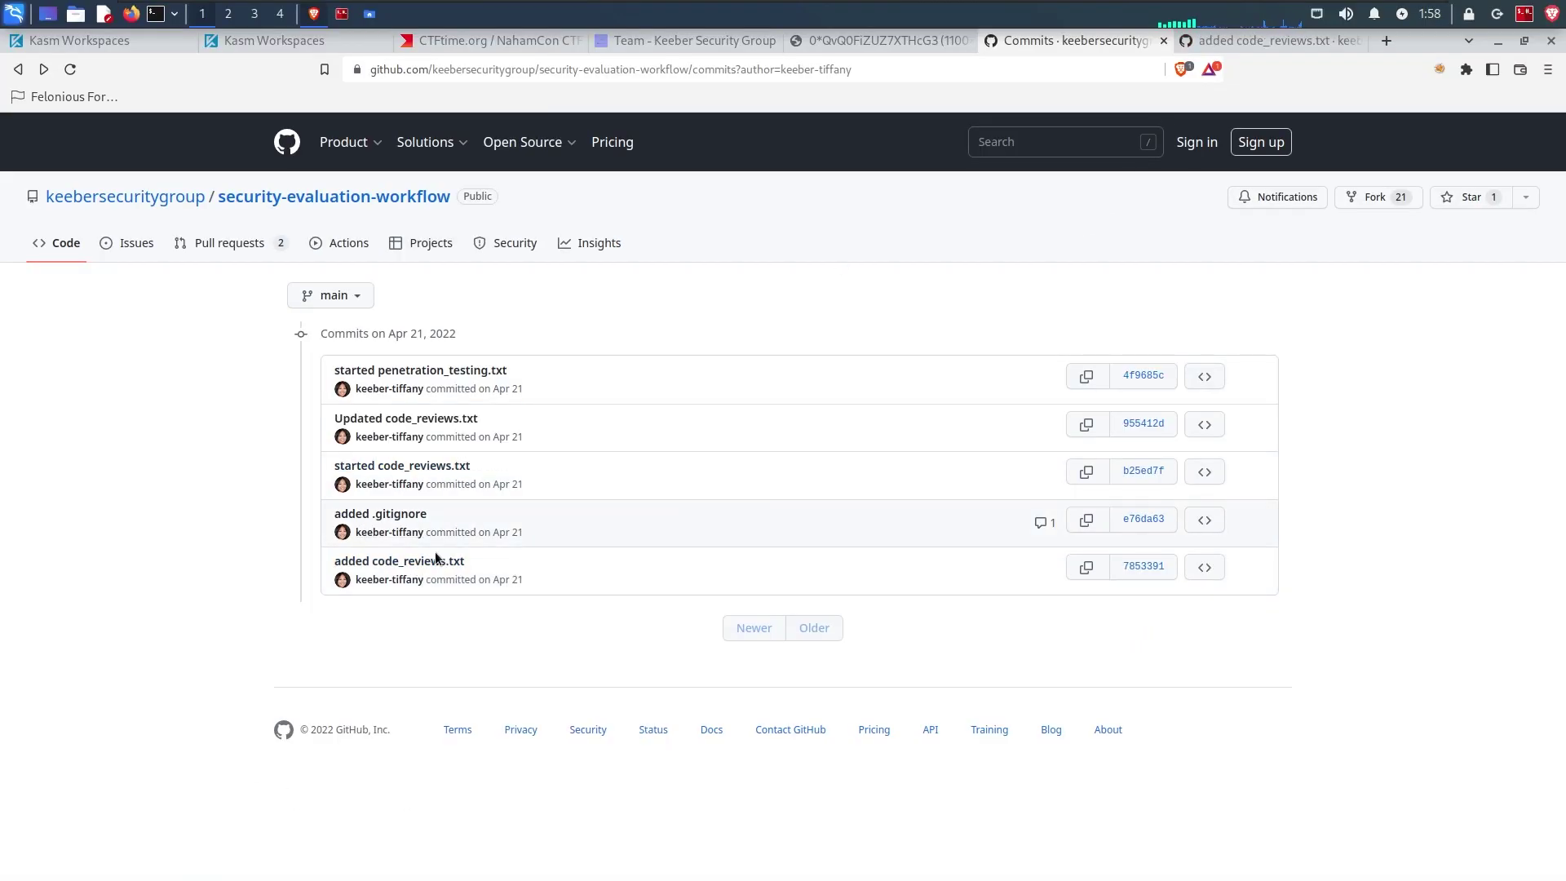
click(1238, 43)
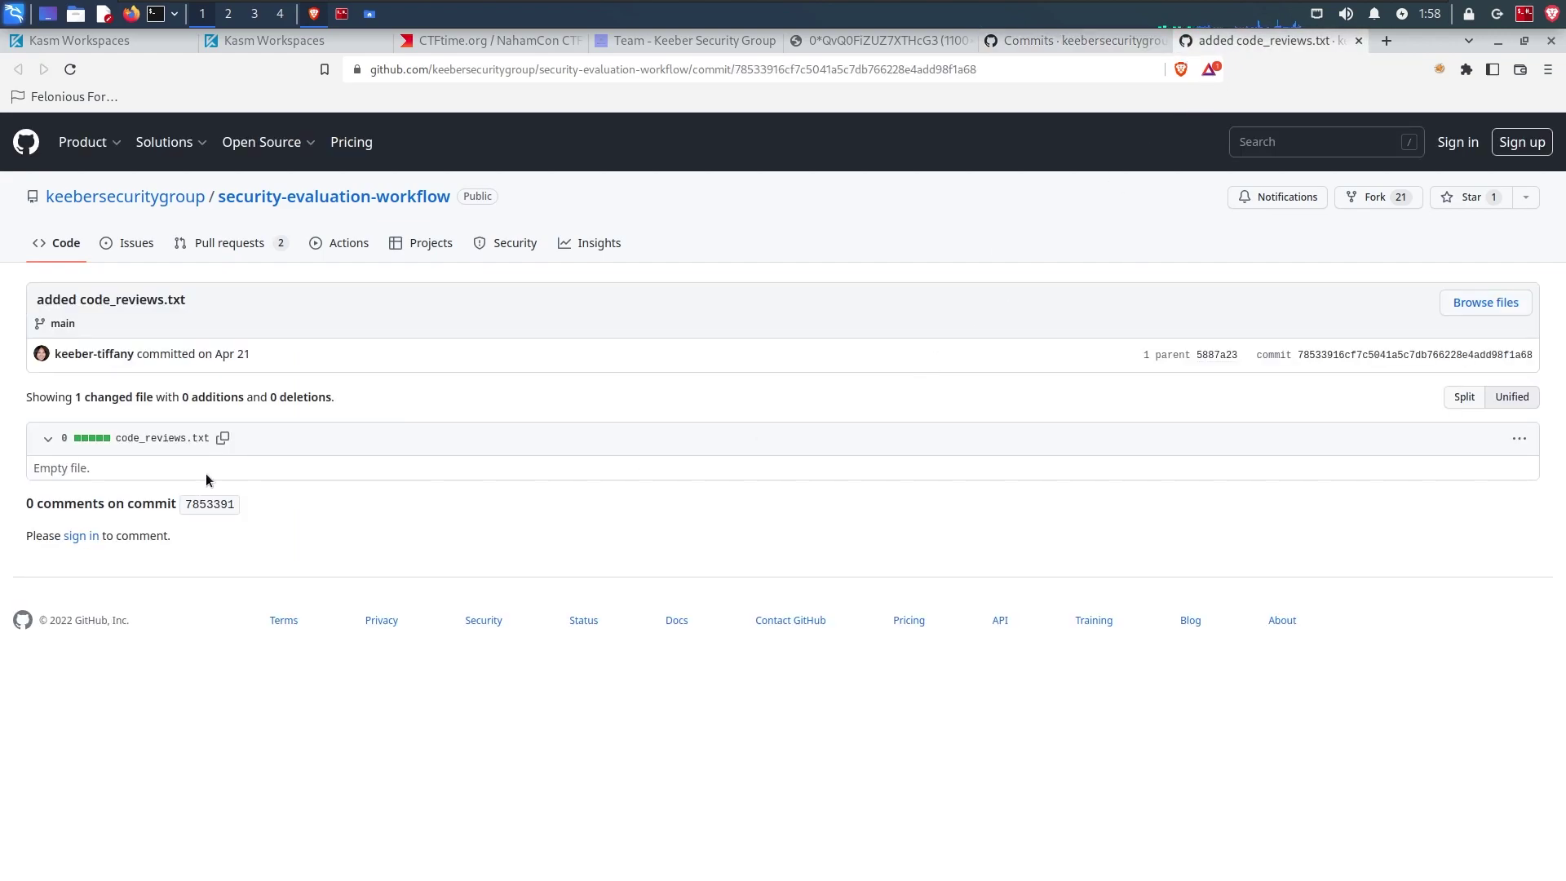
Step: Open the 'added .gitignore' commit in a new tab and view its asana_secret.txt token
click(1097, 42)
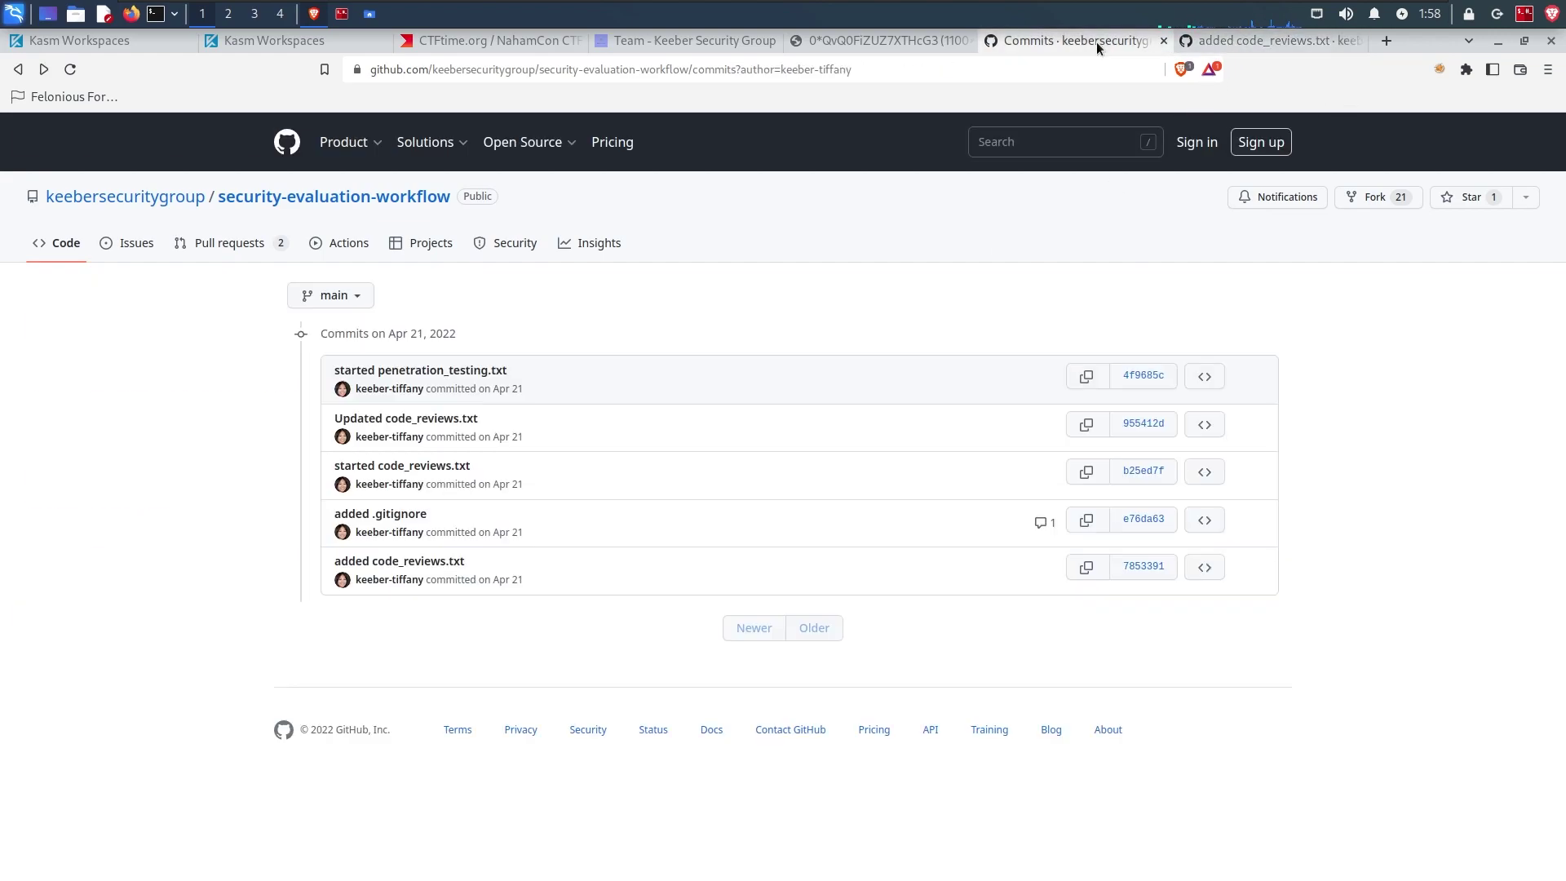
right_click(364, 523)
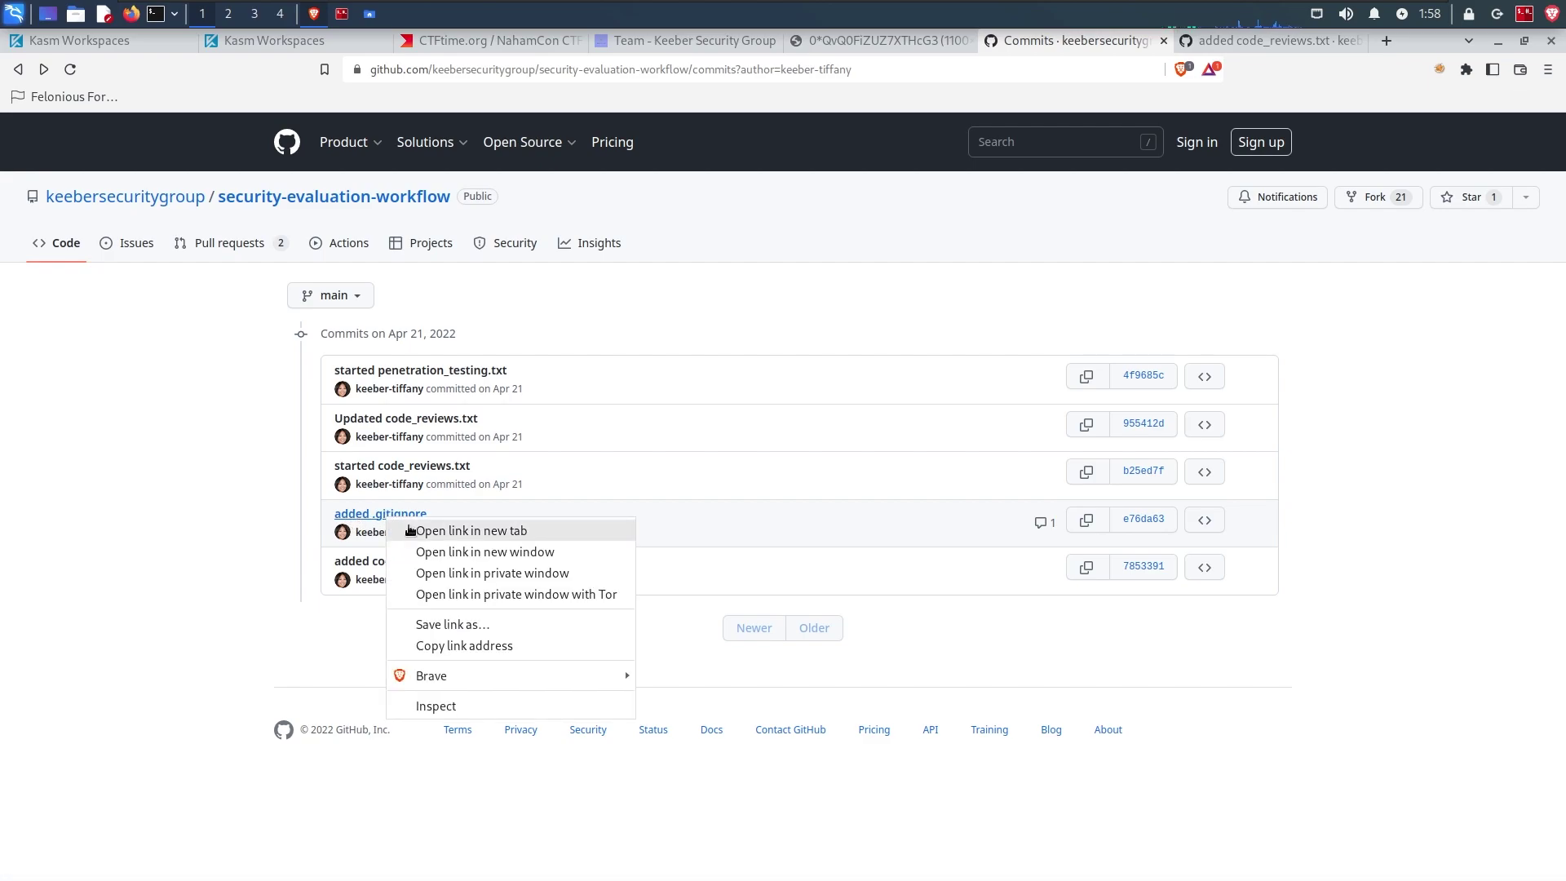
click(424, 530)
click(1295, 33)
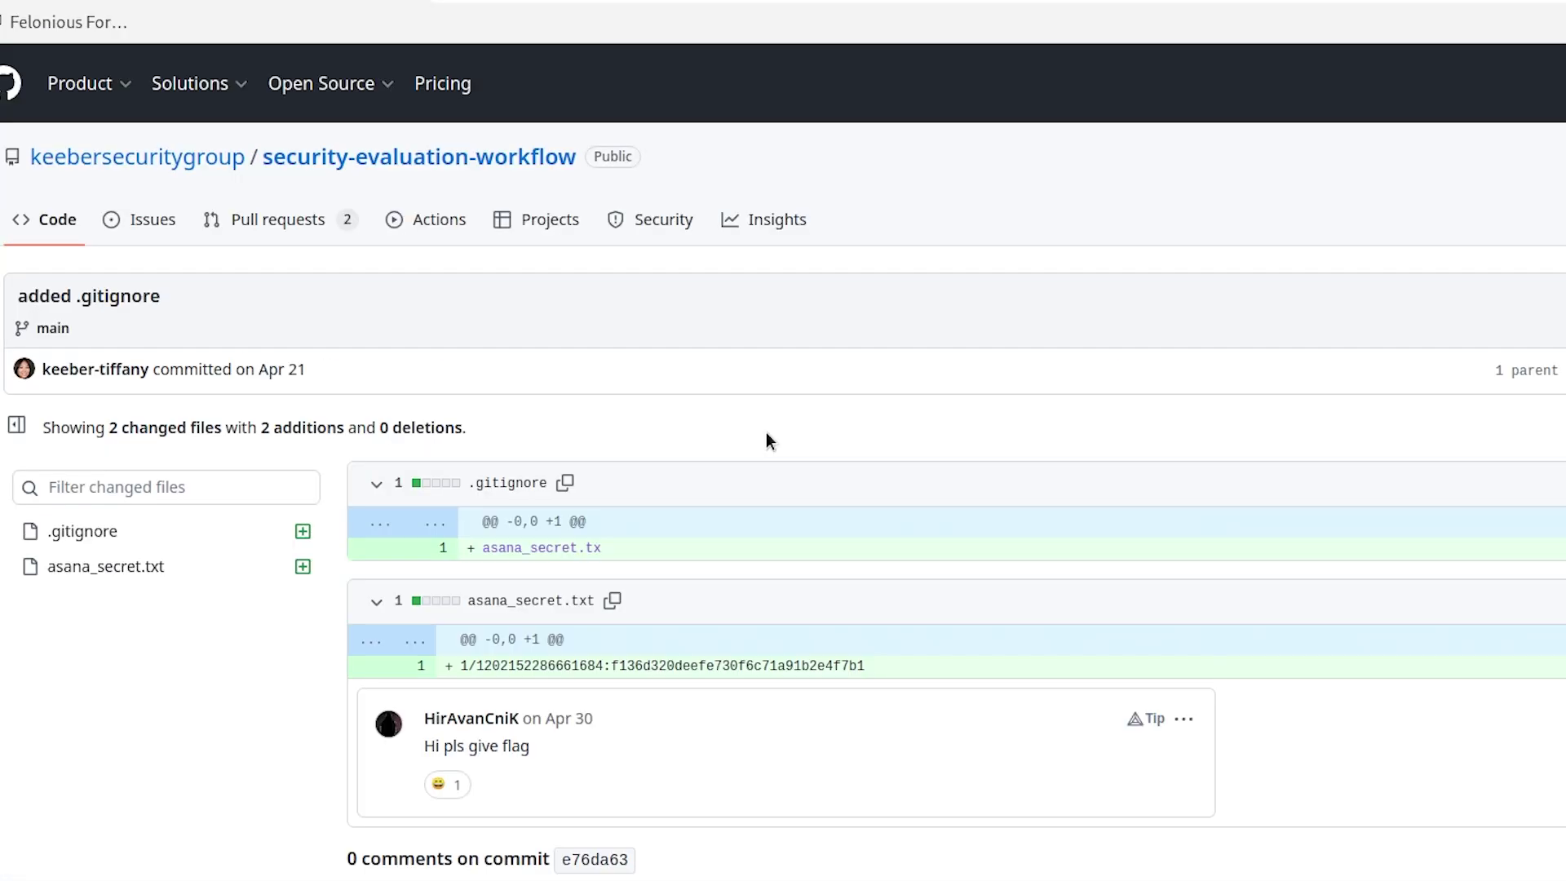
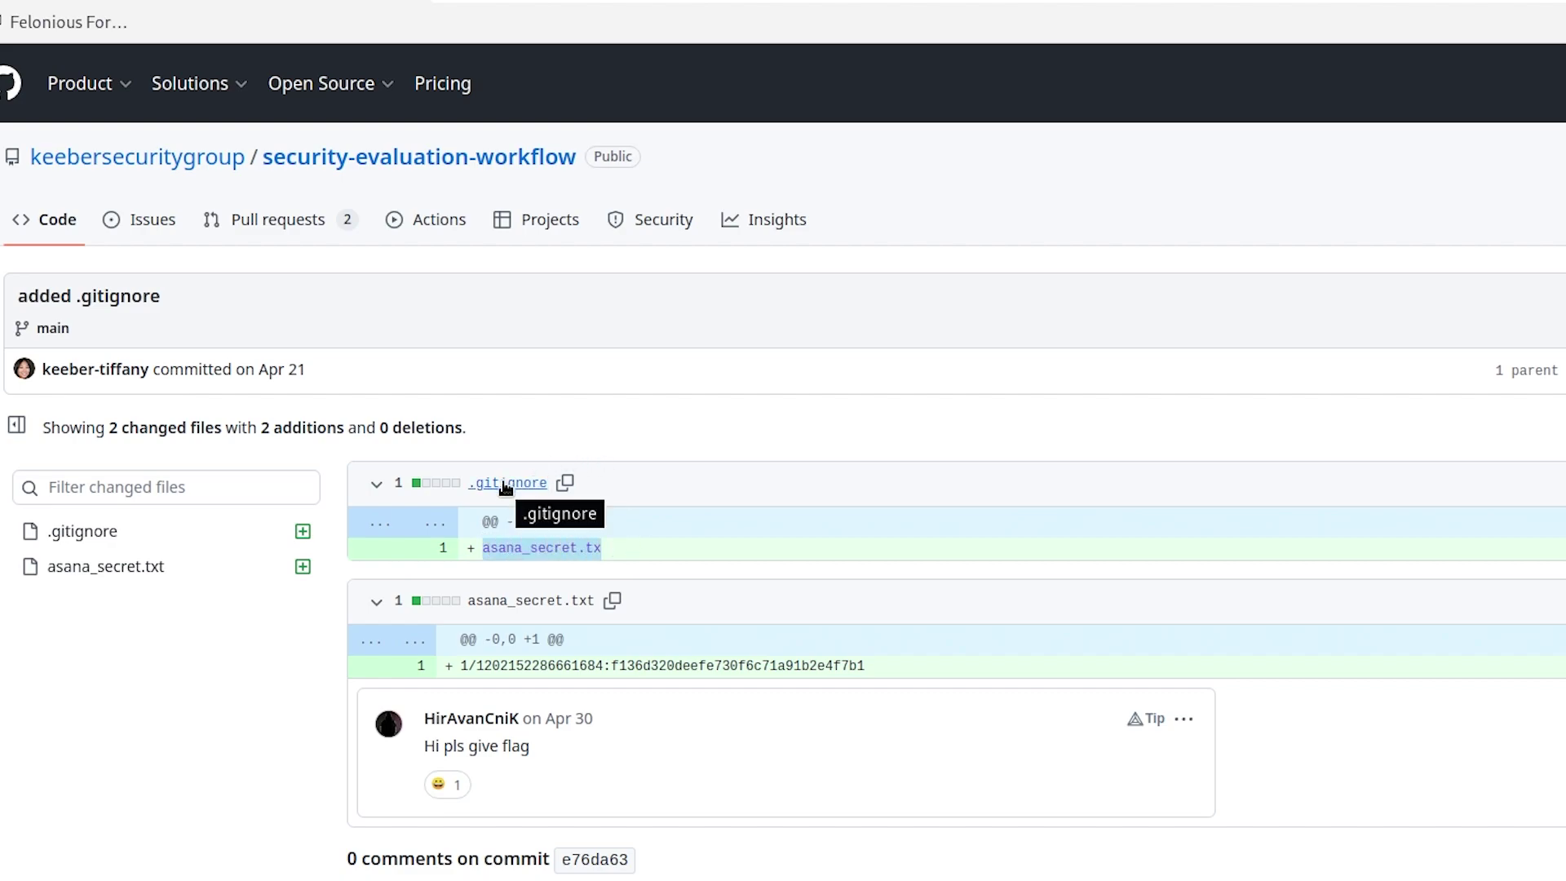
click(622, 550)
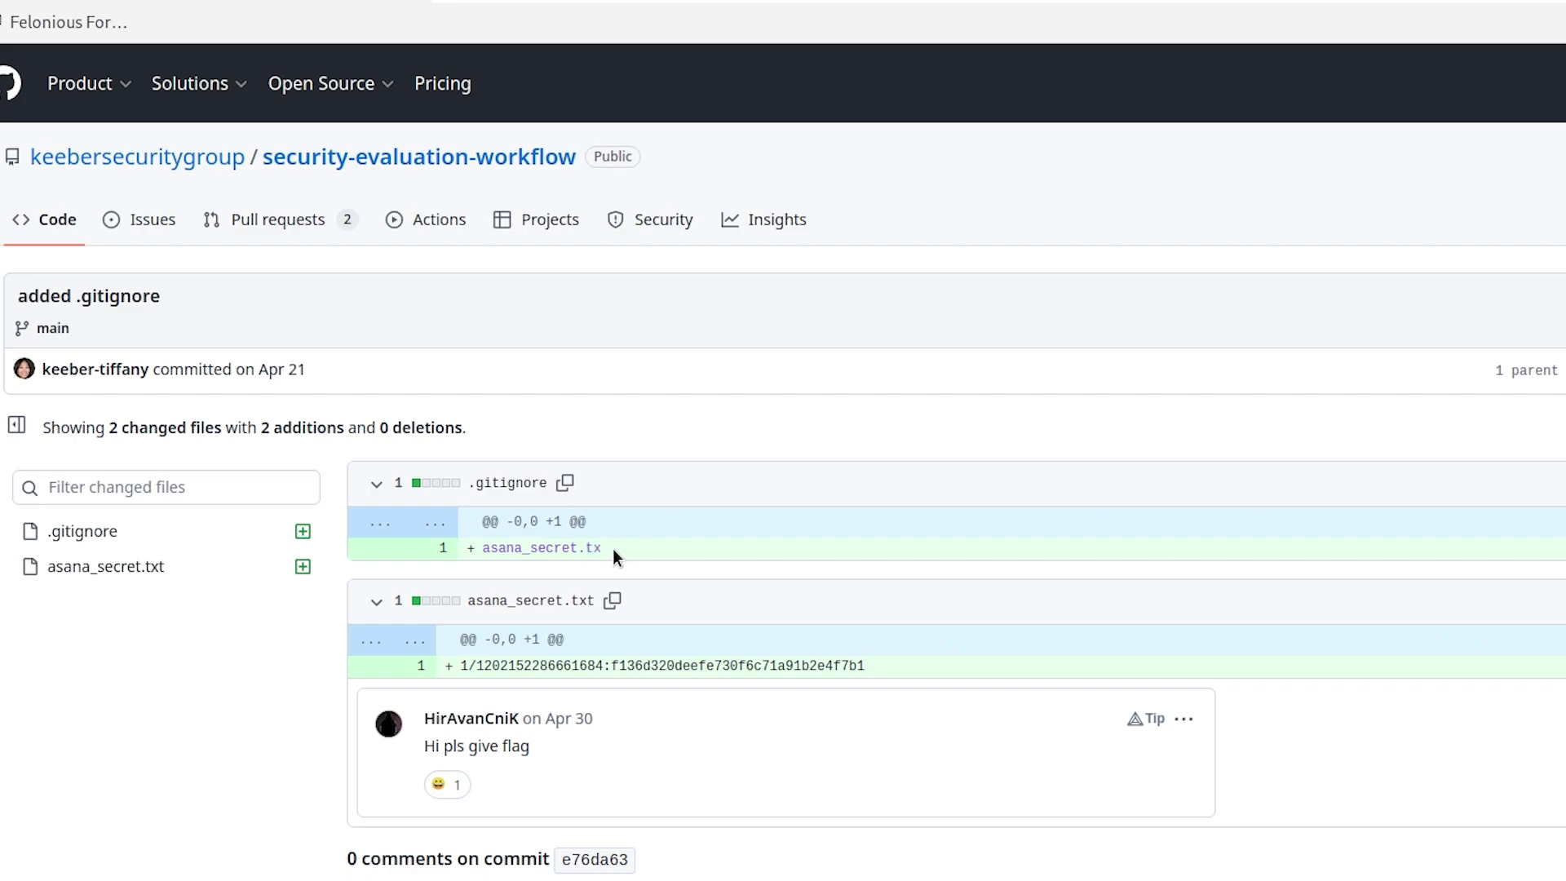
drag(609, 549, 482, 548)
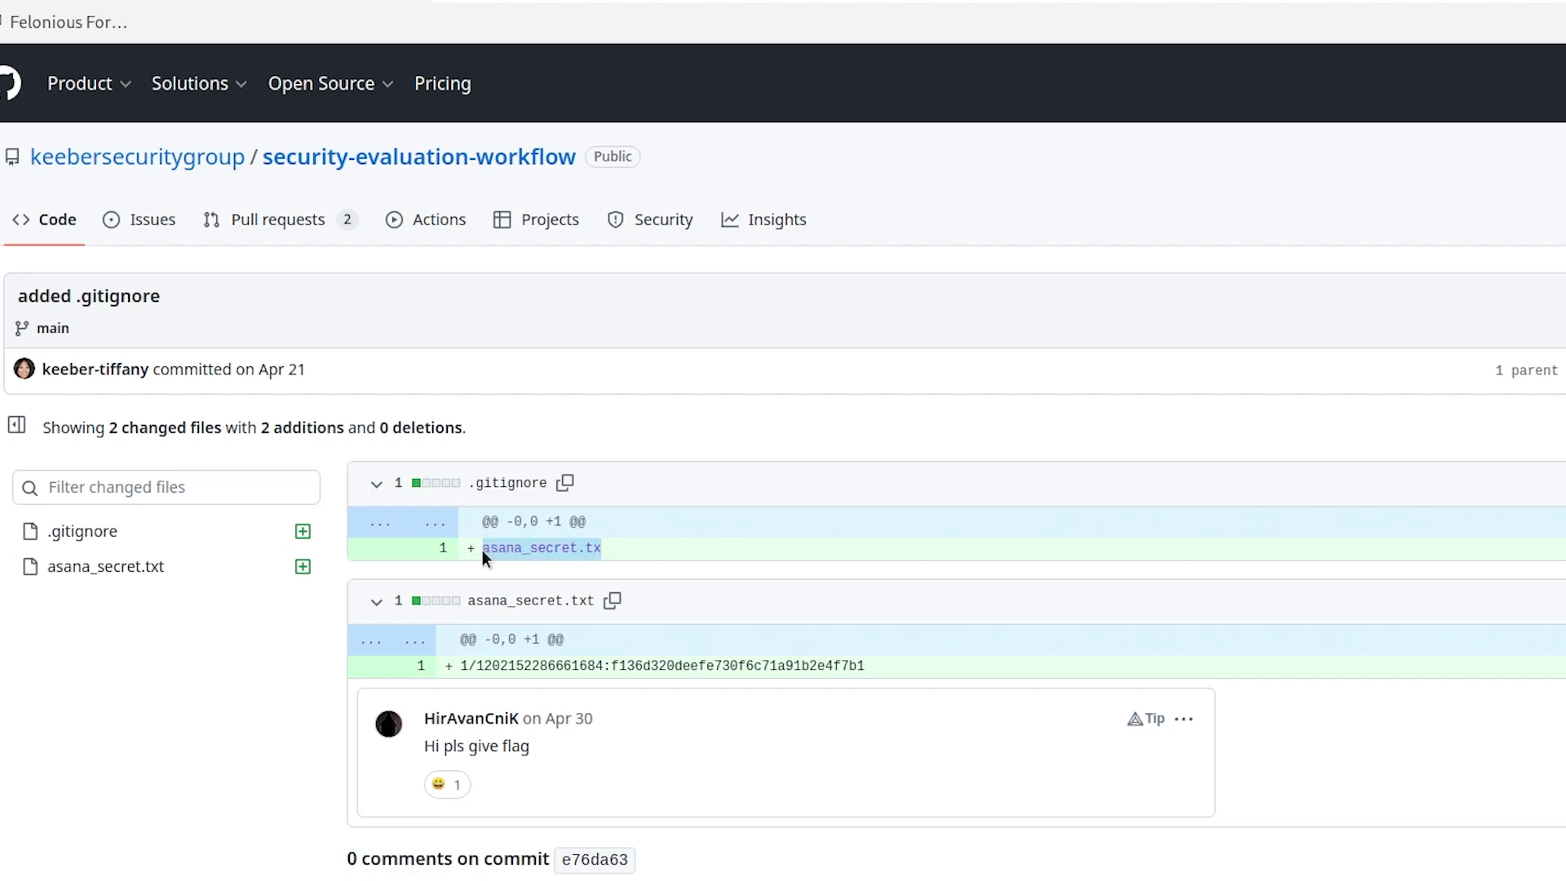
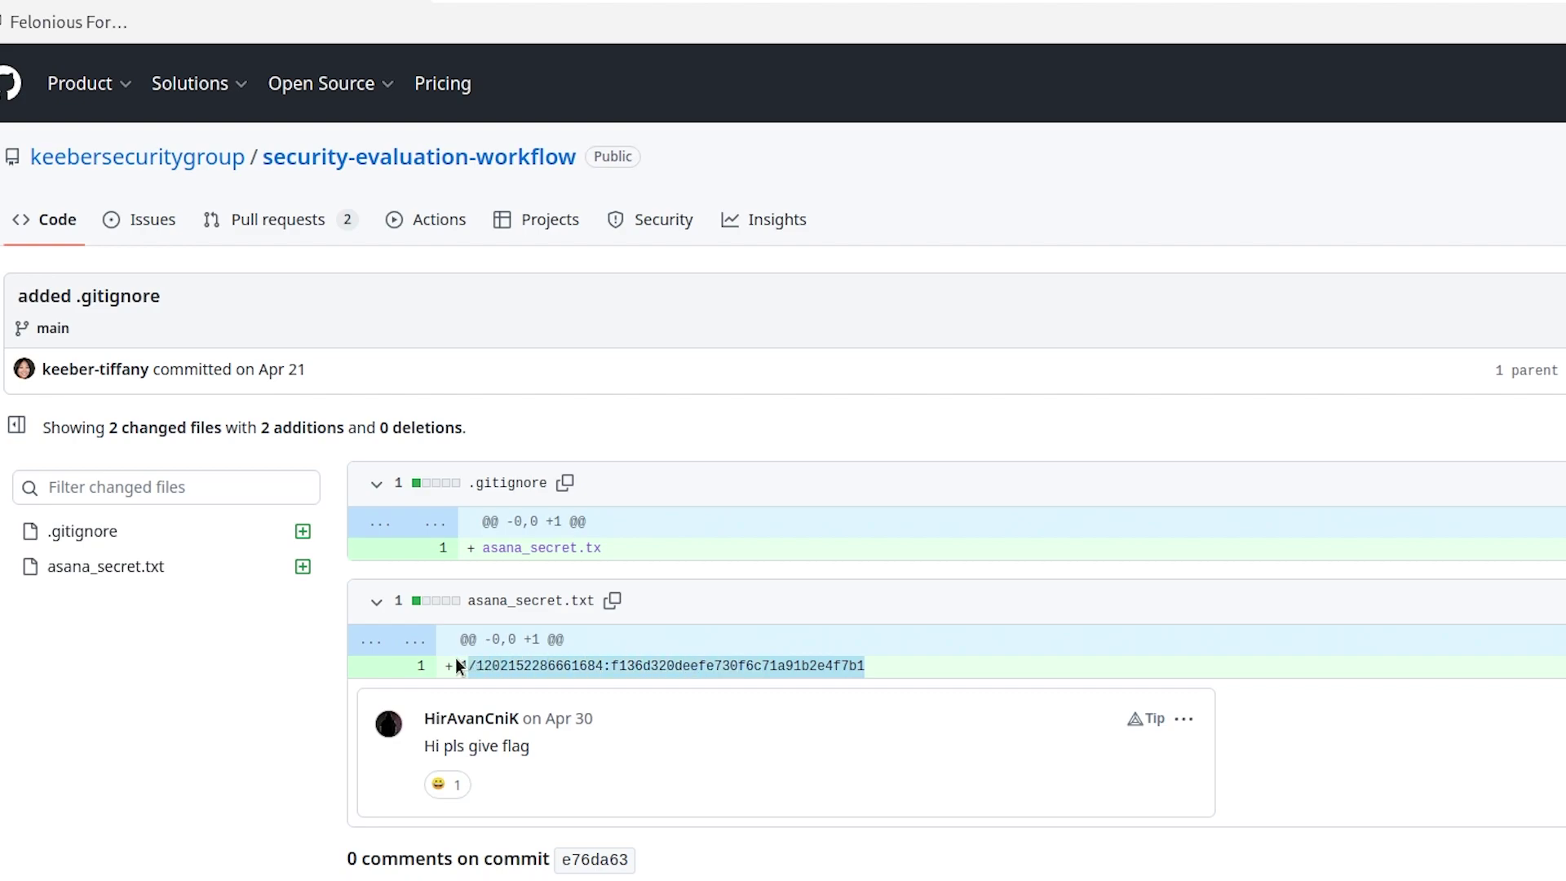
click(454, 656)
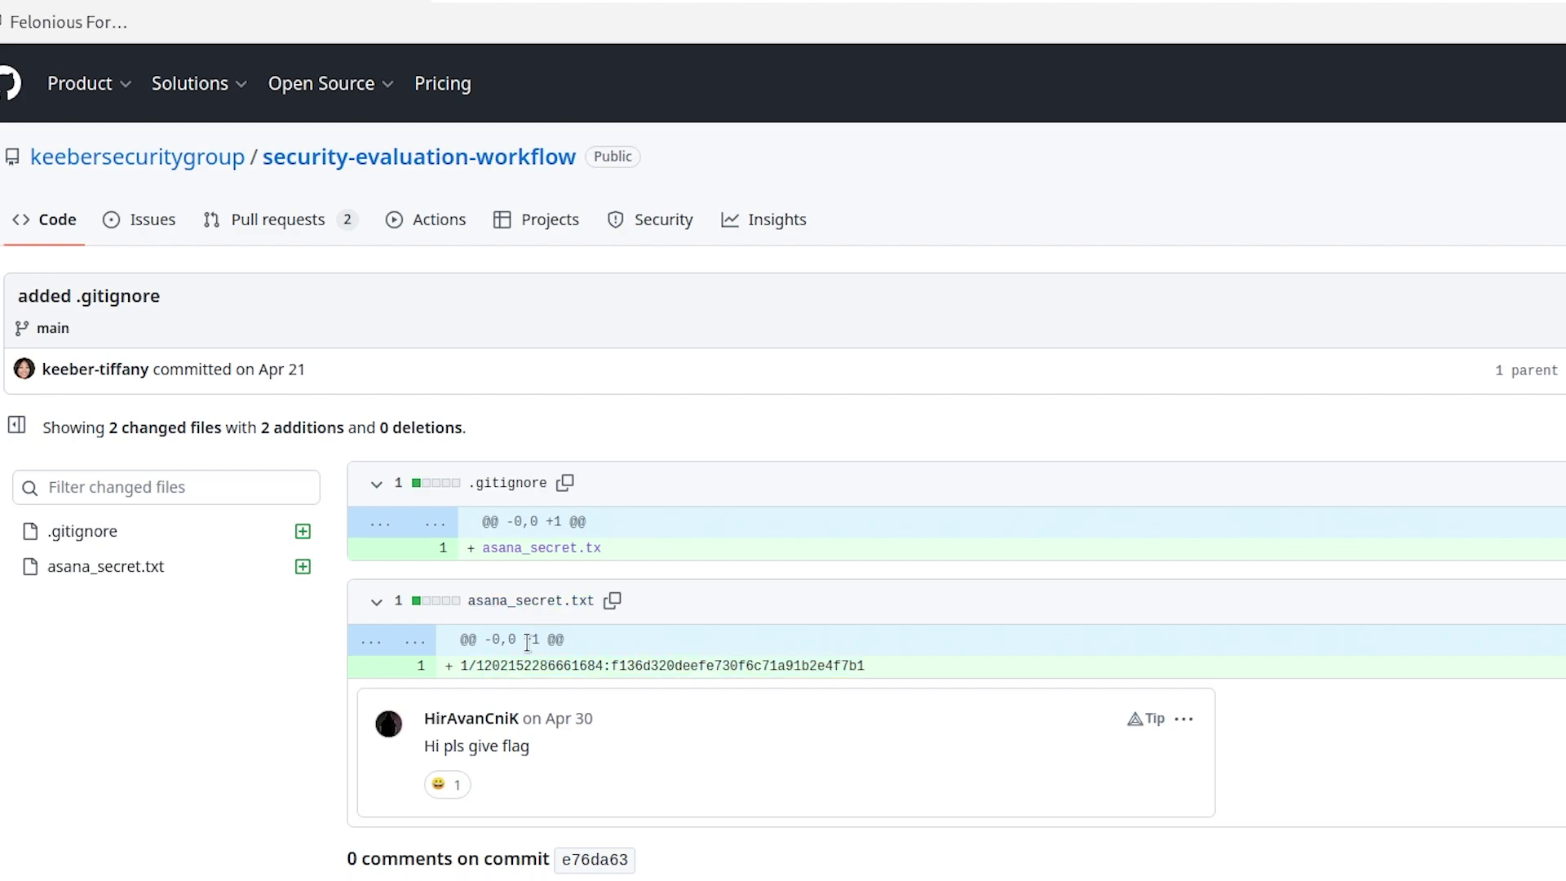
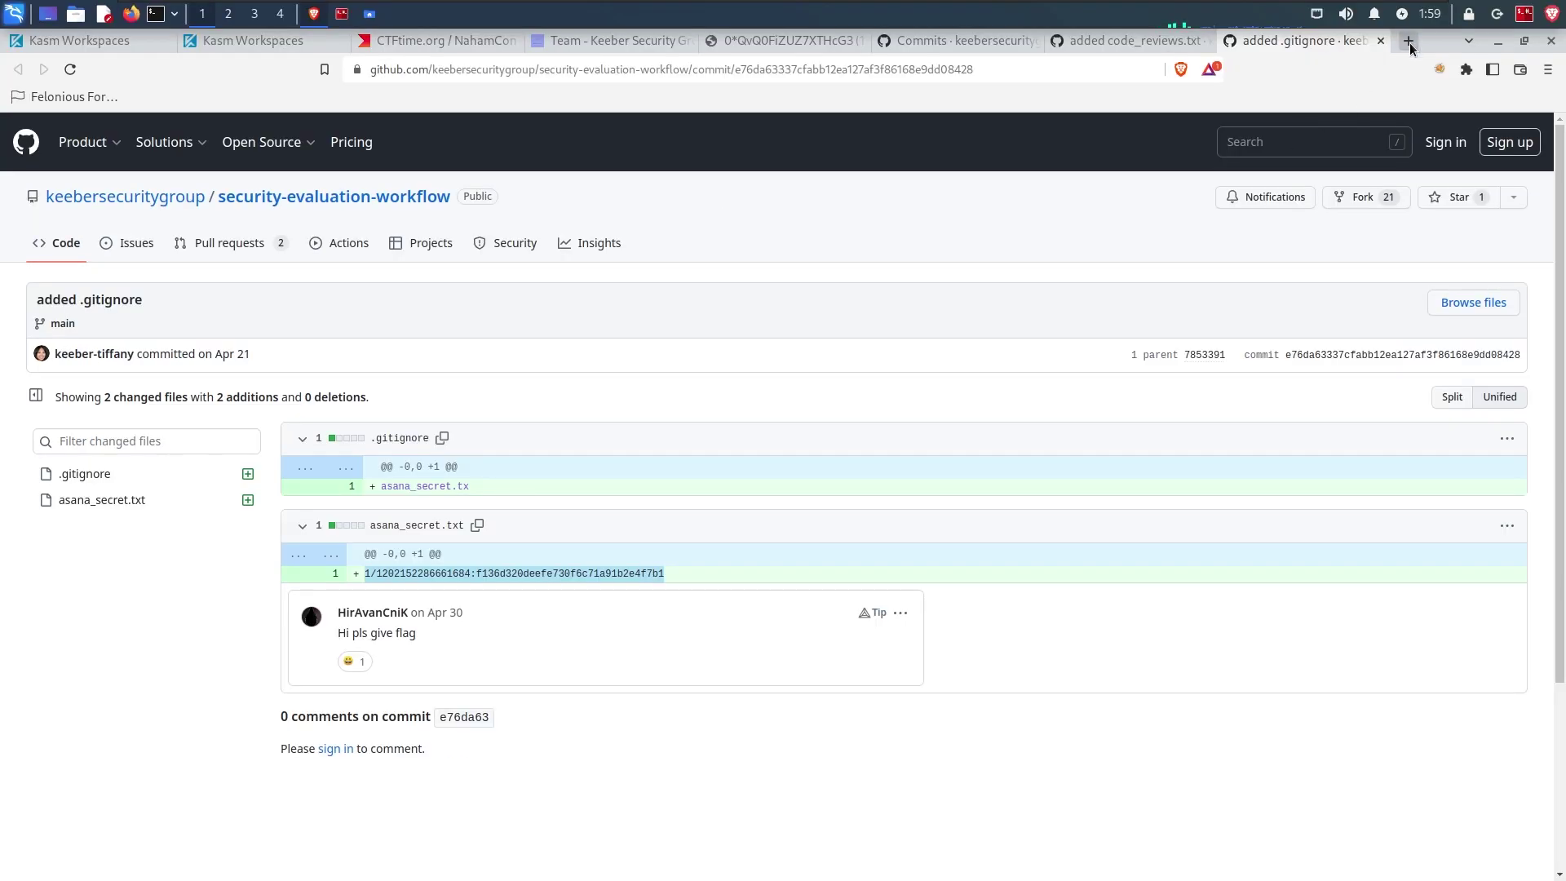
Step: Open a new blank browser tab next to the GitHub 'added .gitignore' commit
click(1410, 43)
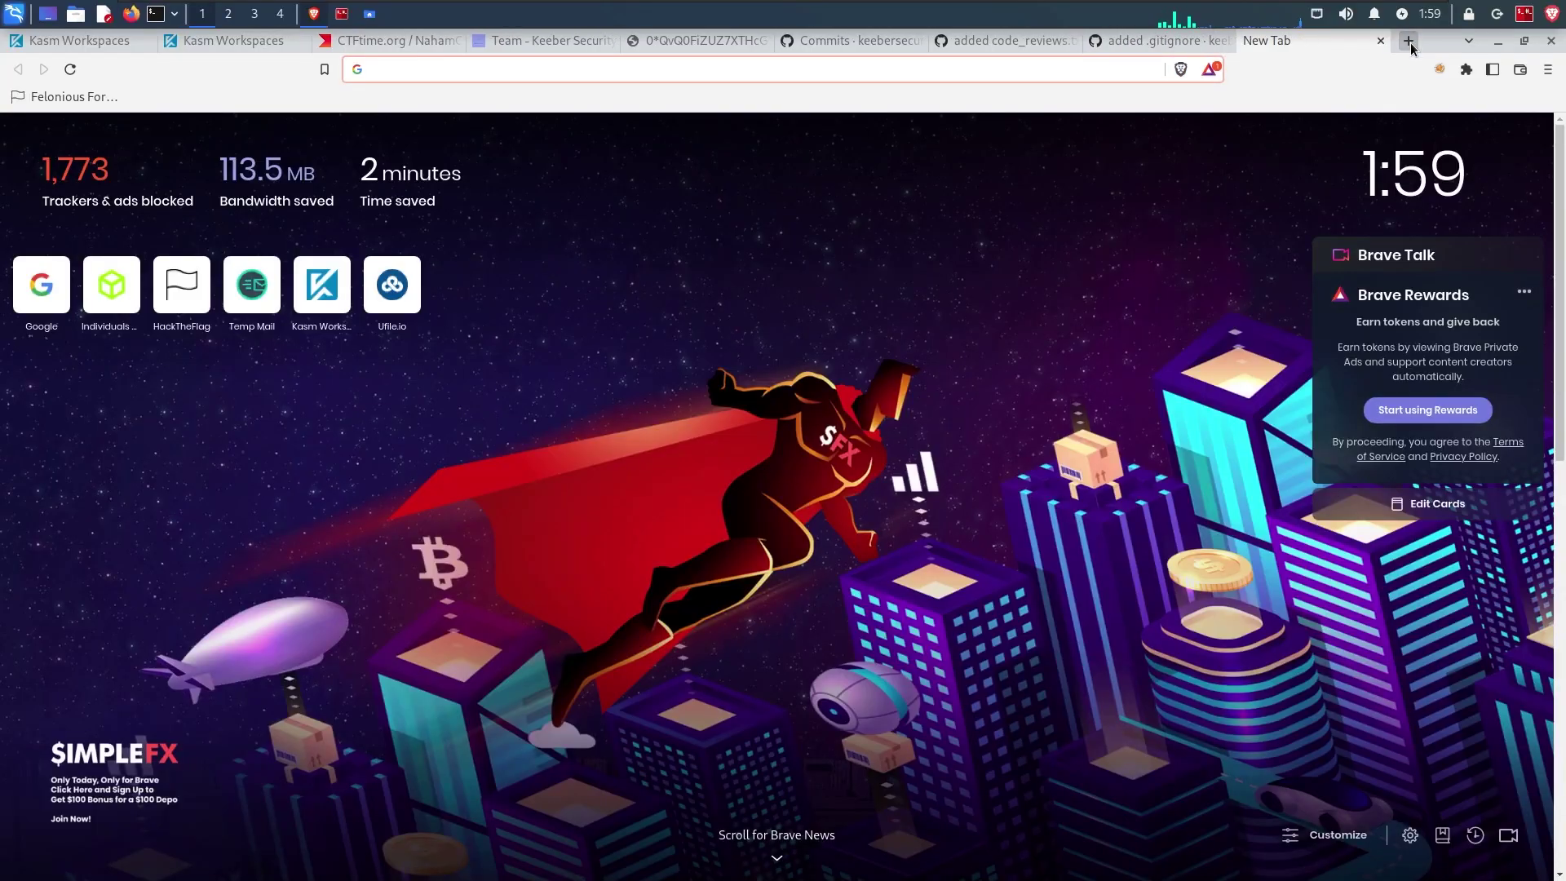
Step: Search Google for 'asana' and open the official asana.com result
text(asana)
key(Return)
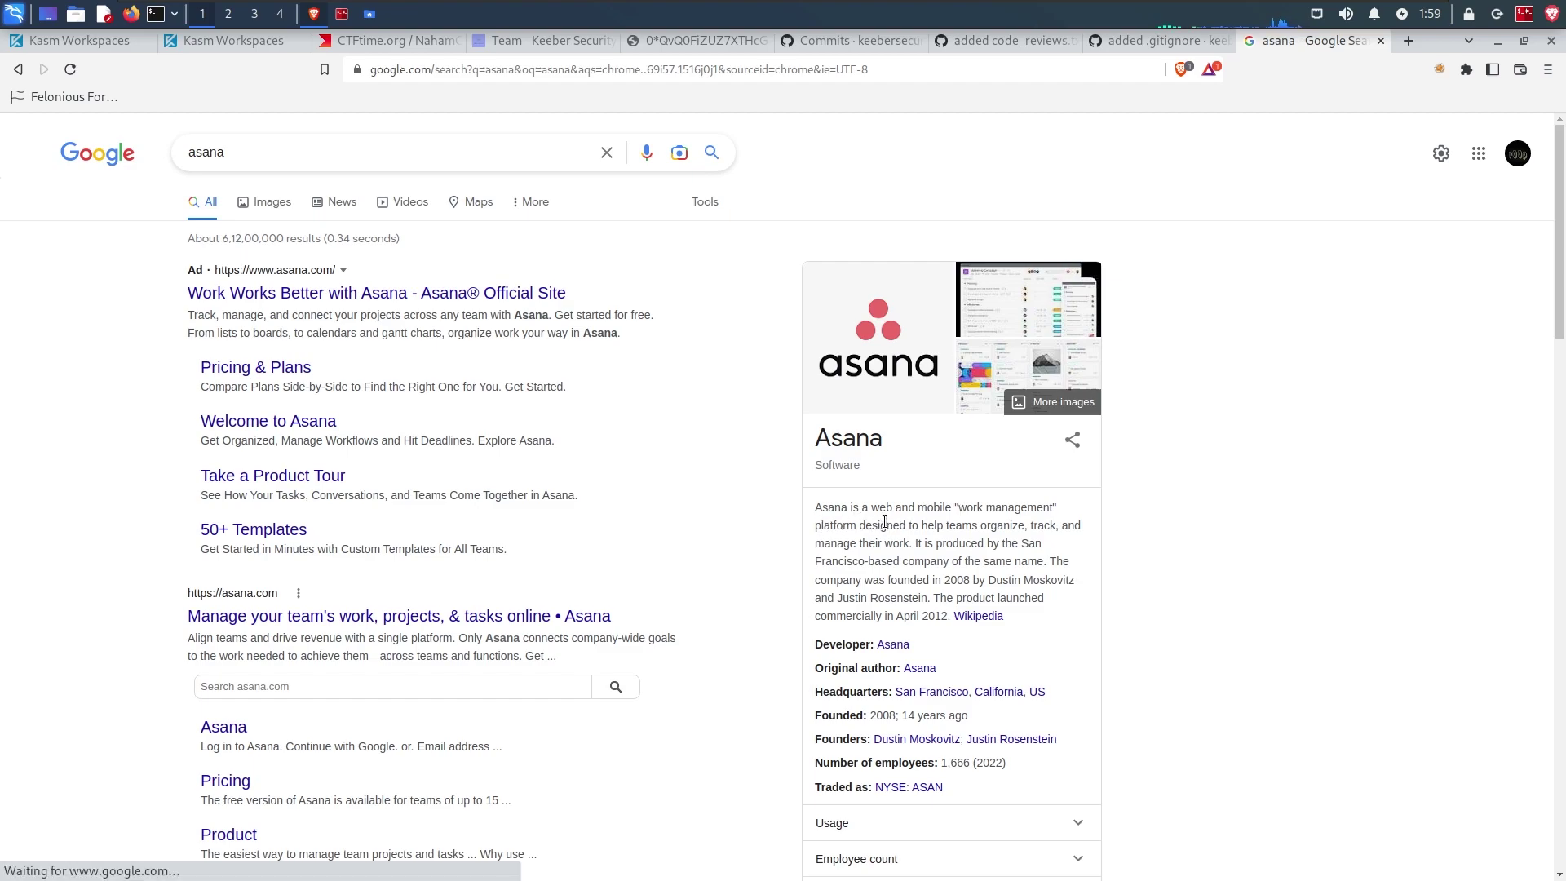
click(318, 618)
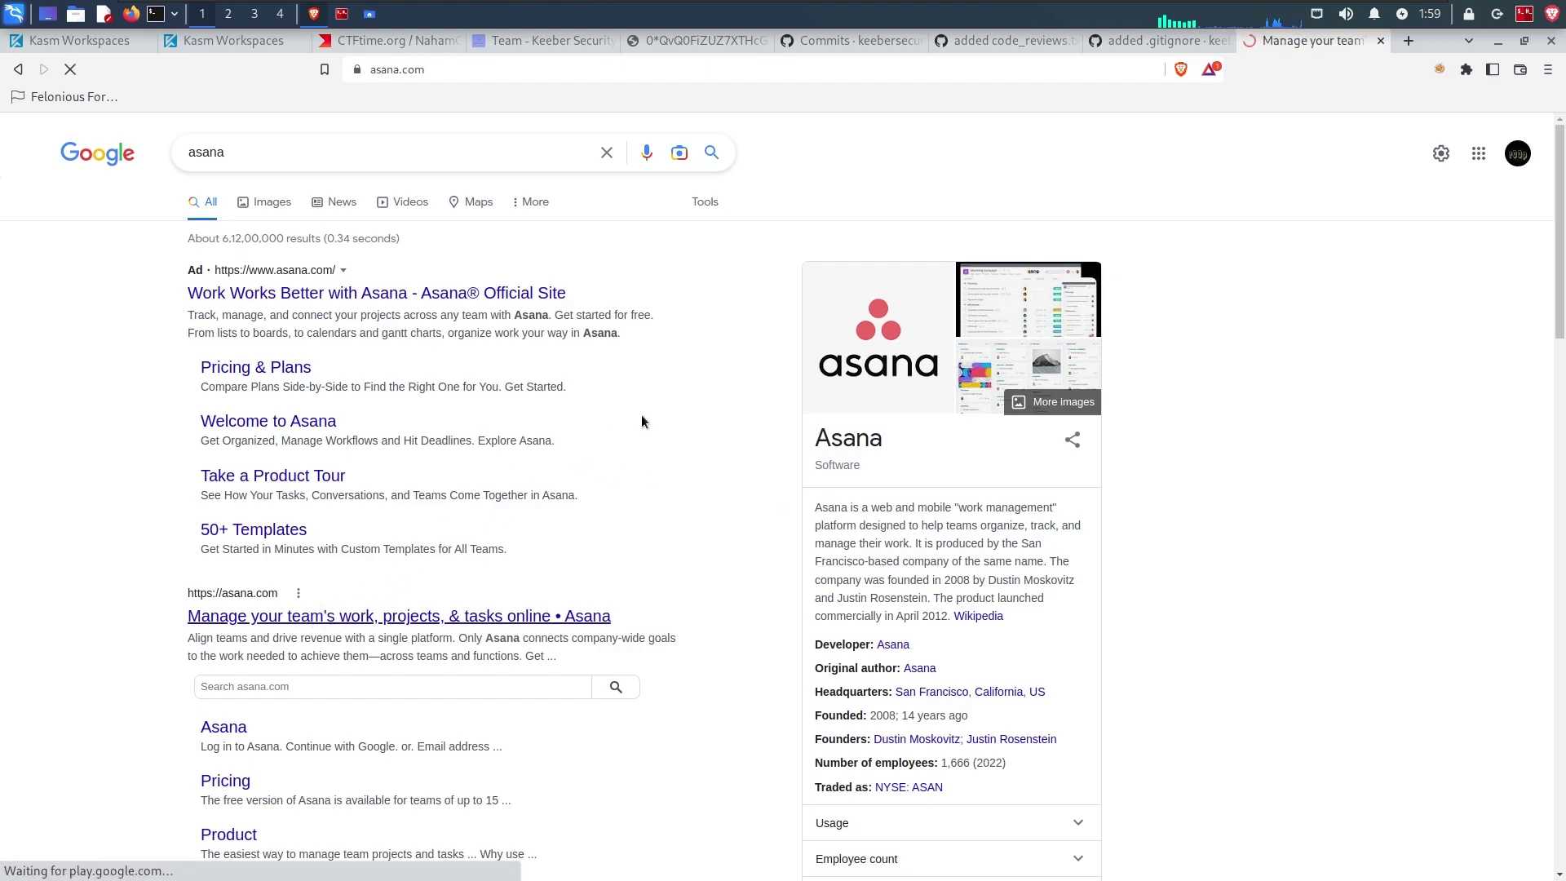
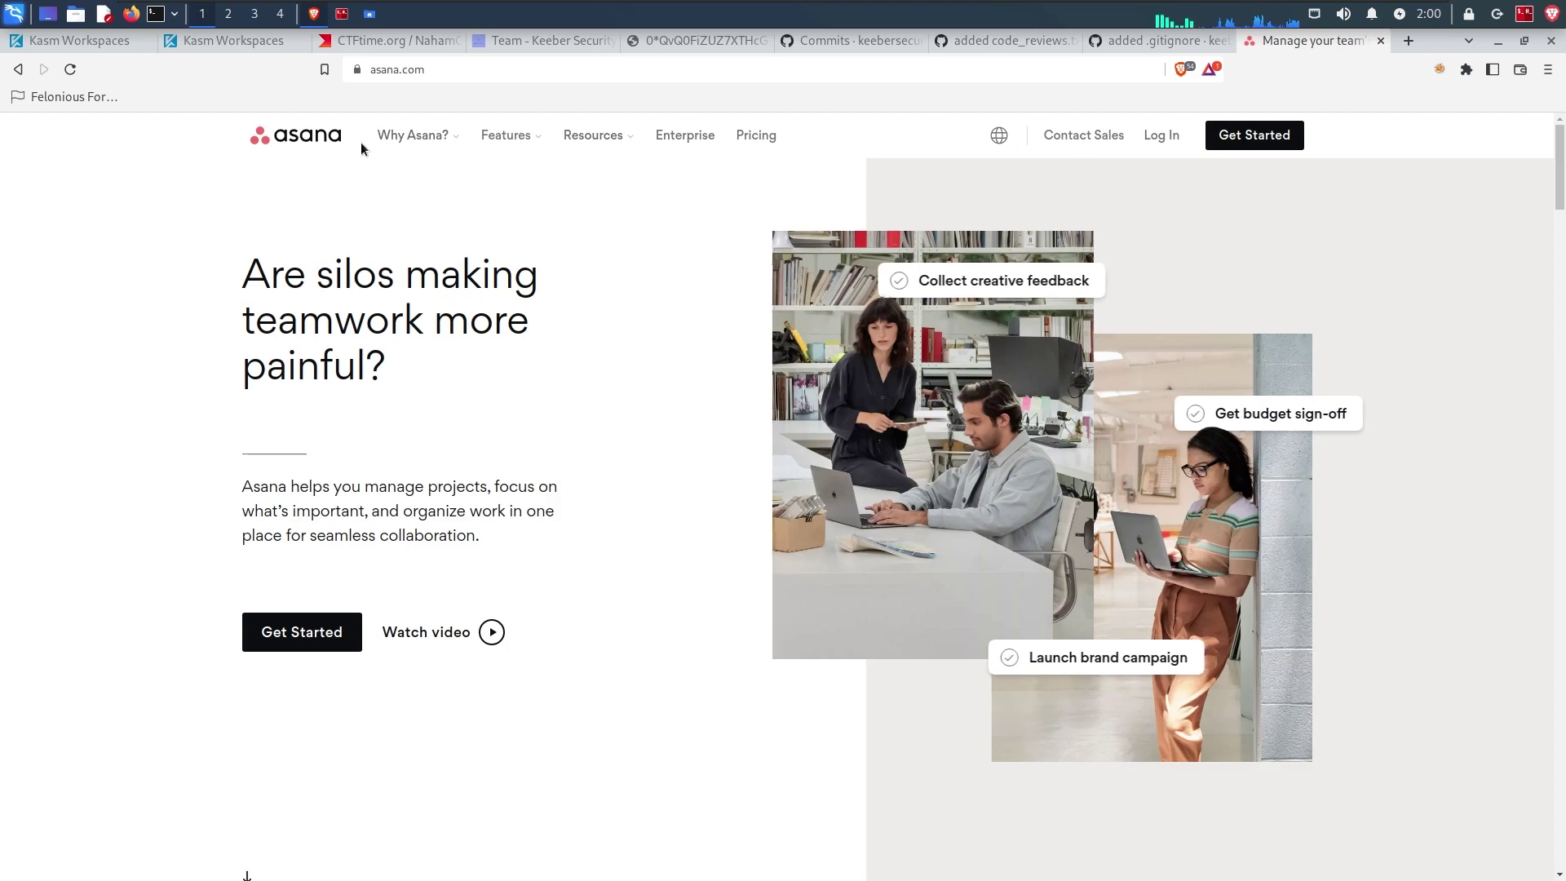
Step: Go to the Asana developer documentation through the Resources menu's Developers link
click(635, 138)
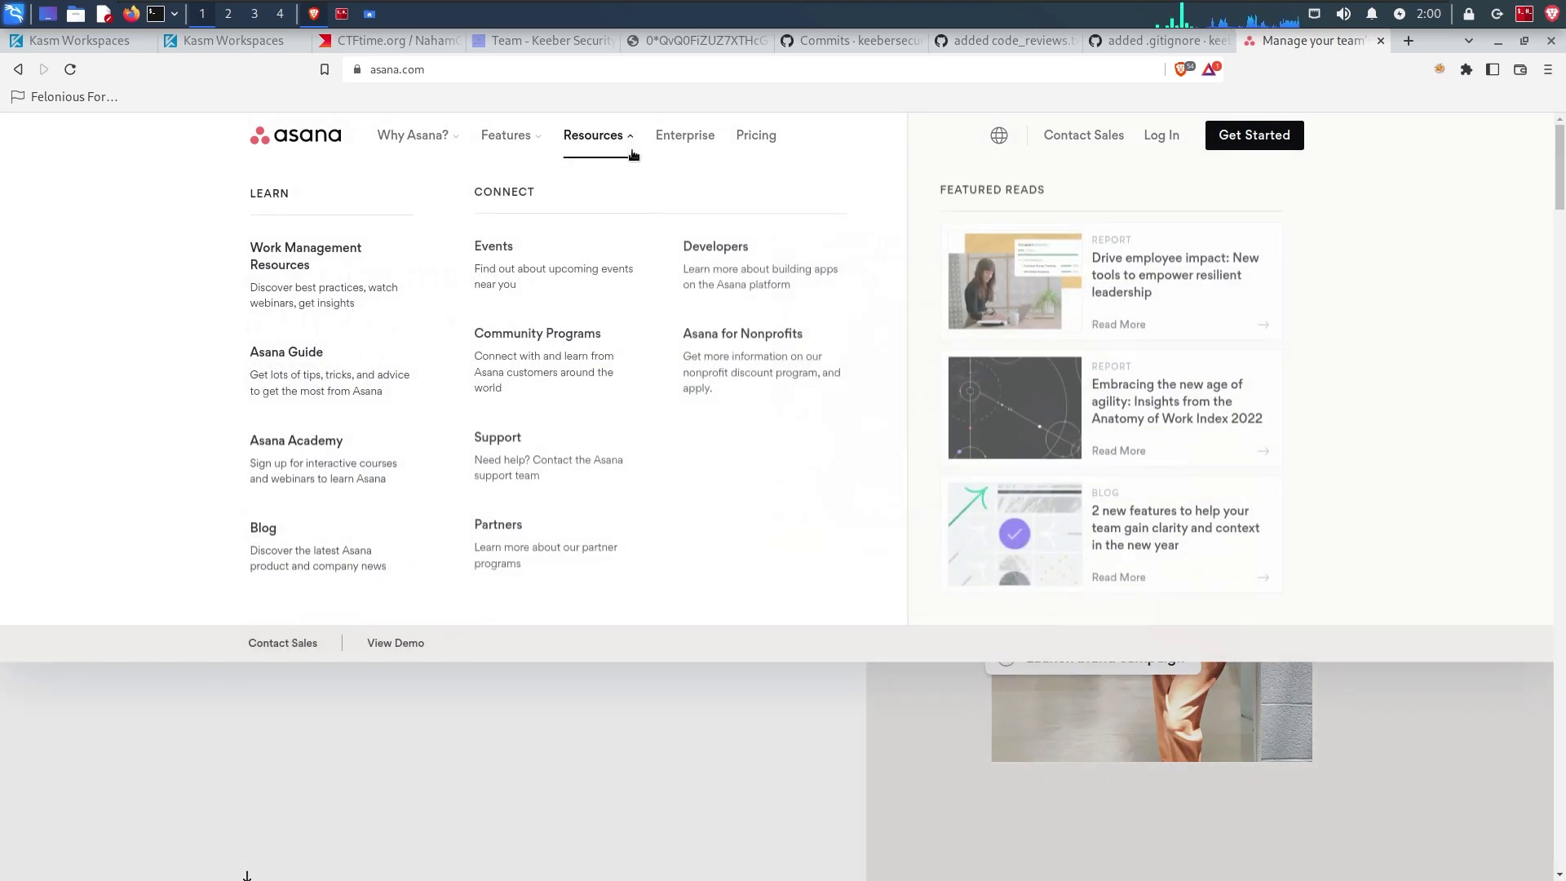
click(715, 254)
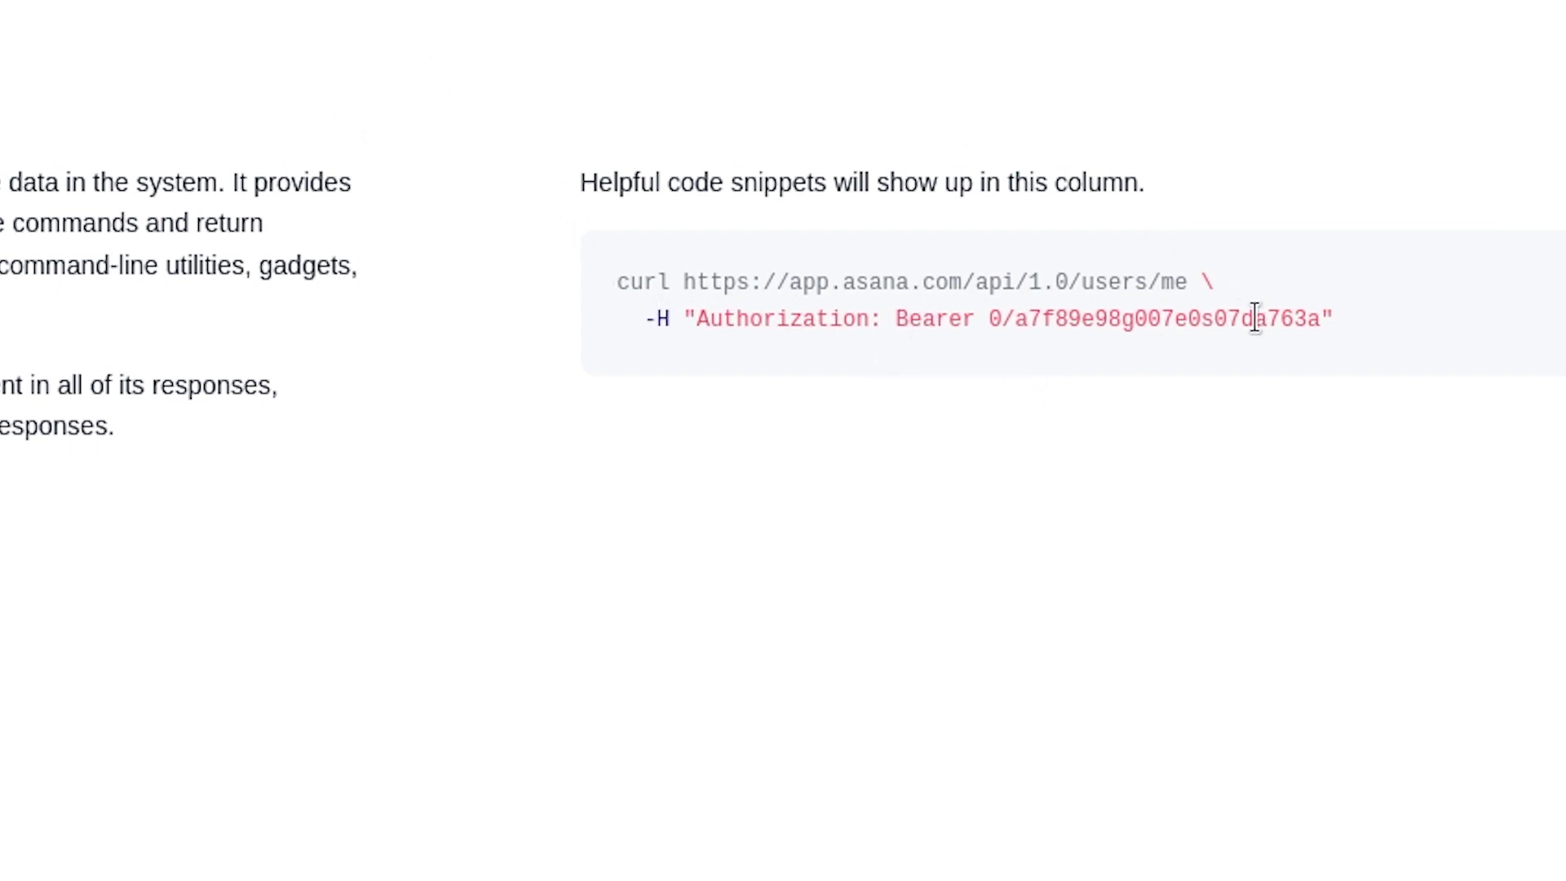
Step: Select the bearer token in the curl example's Authorization header for /api/1.0/users/me
drag(988, 320, 1301, 331)
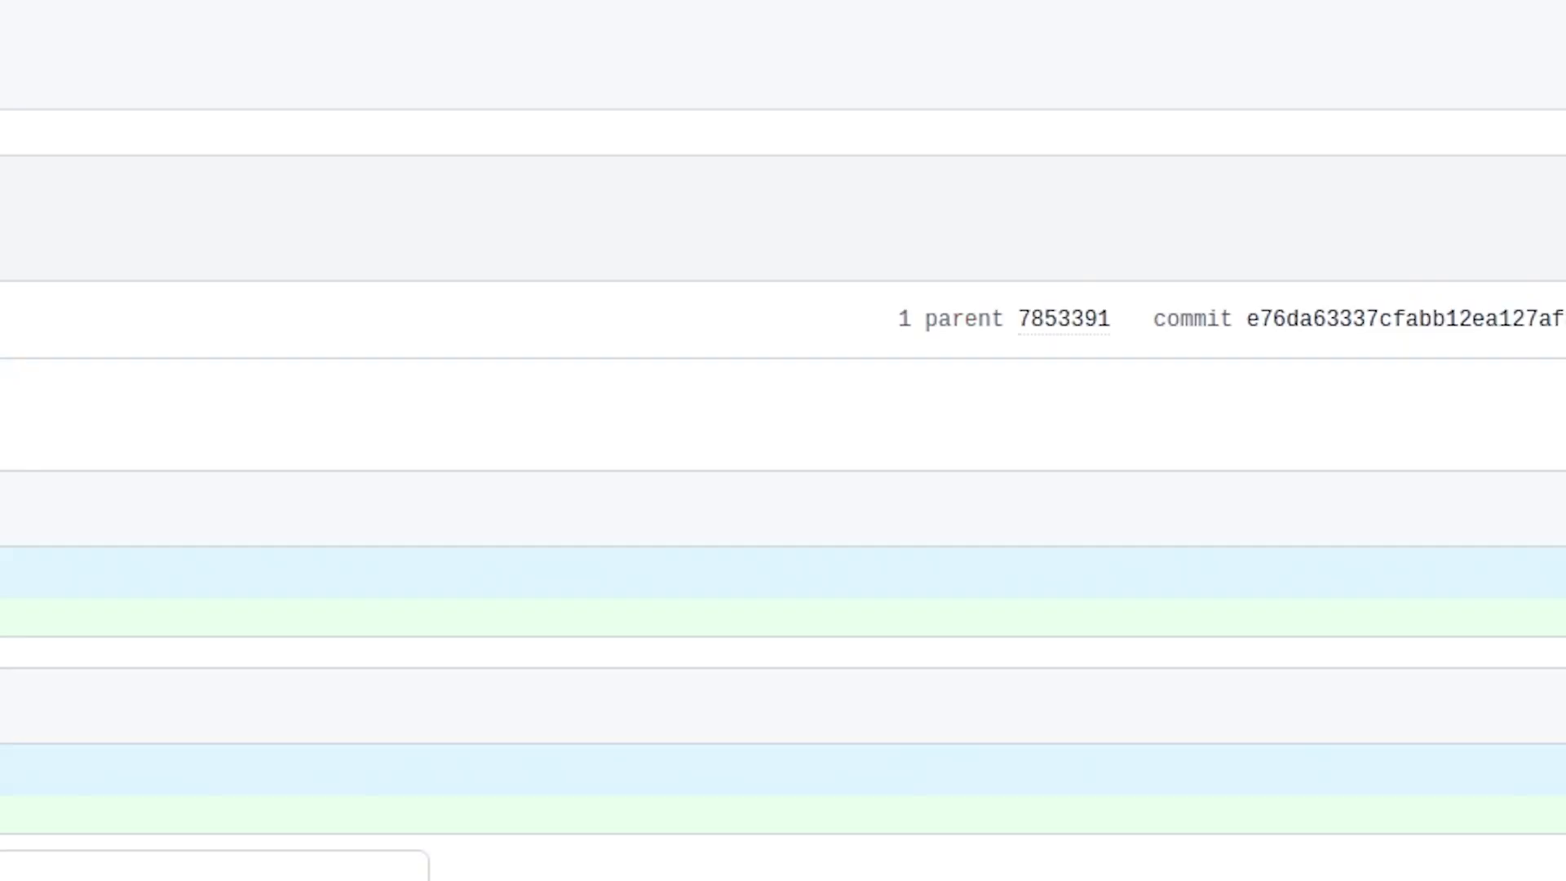
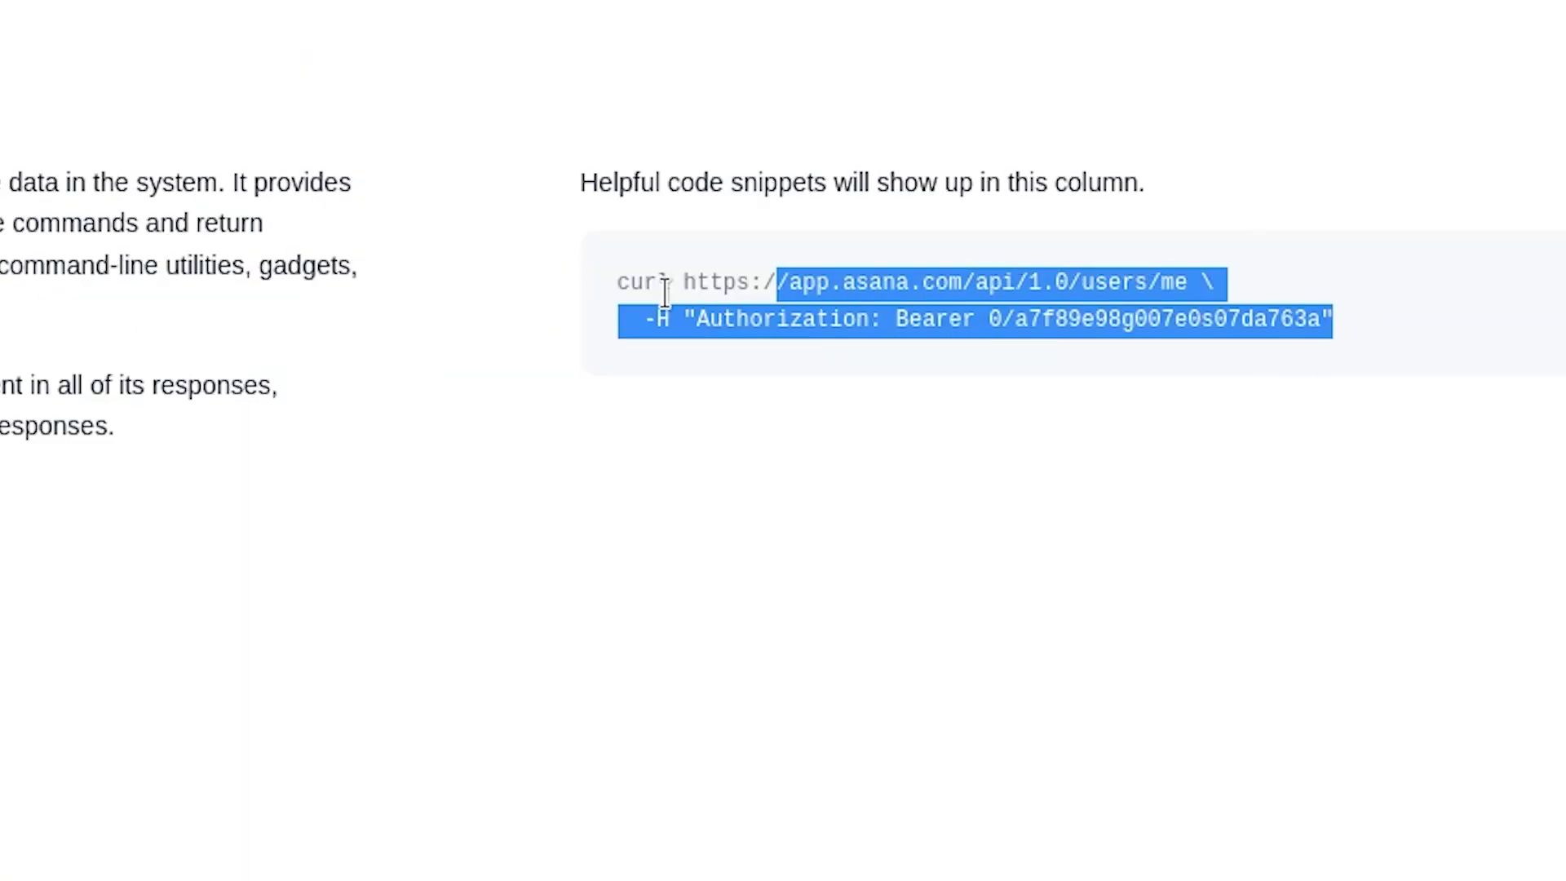
Step: Copy the Asana curl example for /users/me, including its Authorization bearer header
drag(666, 291, 615, 293)
right_click(664, 287)
click(721, 314)
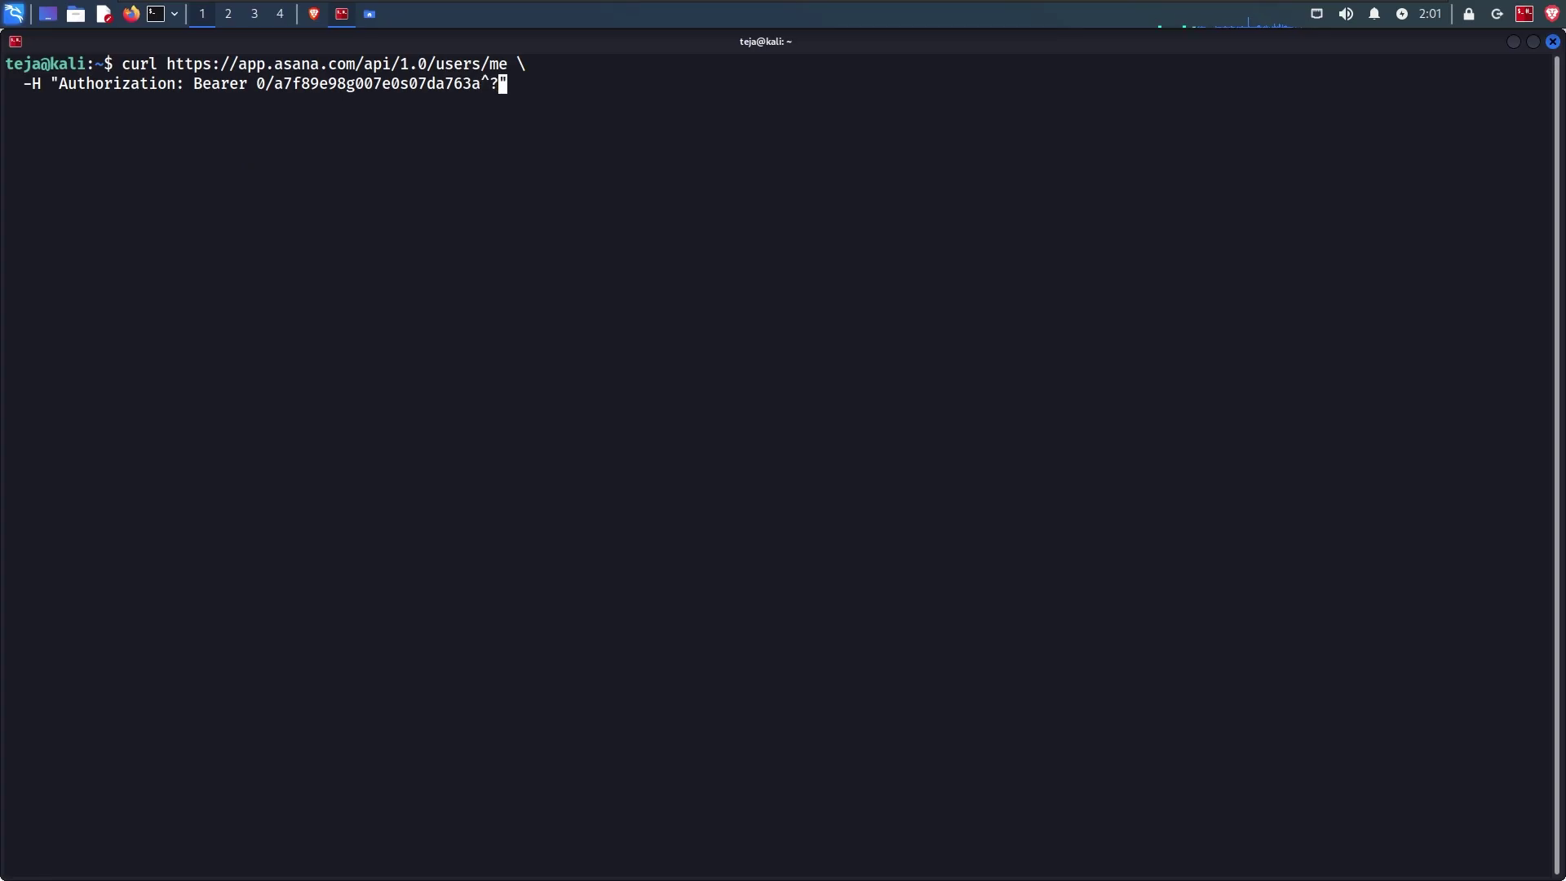
Step: Erase the sample token from the pasted curl command's Authorization header, leaving 'Bearer' empty
key(BackSpace)
key(BackSpace)
key(BackSpace)
key(BackSpace)
key(BackSpace)
key(BackSpace)
key(BackSpace)
key(BackSpace)
key(BackSpace)
key(BackSpace)
key(BackSpace)
key(BackSpace)
key(BackSpace)
key(BackSpace)
key(BackSpace)
key(BackSpace)
key(BackSpace)
key(BackSpace)
key(BackSpace)
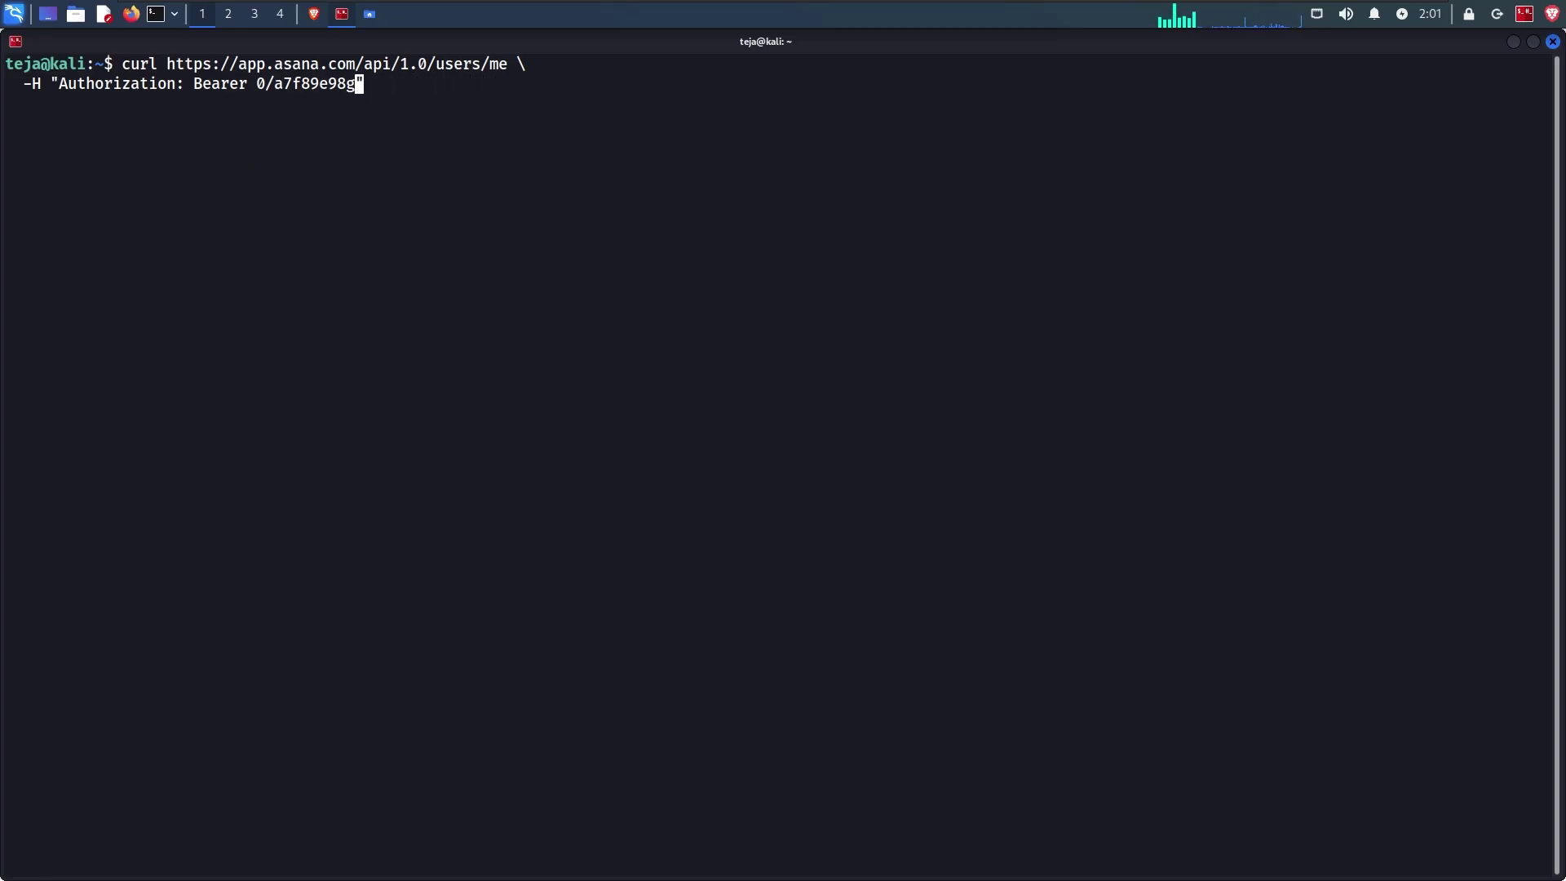
key(BackSpace)
key(BackSpace)
key(BackSpace)
key(BackSpace)
key(BackSpace)
key(BackSpace)
key(BackSpace)
key(BackSpace)
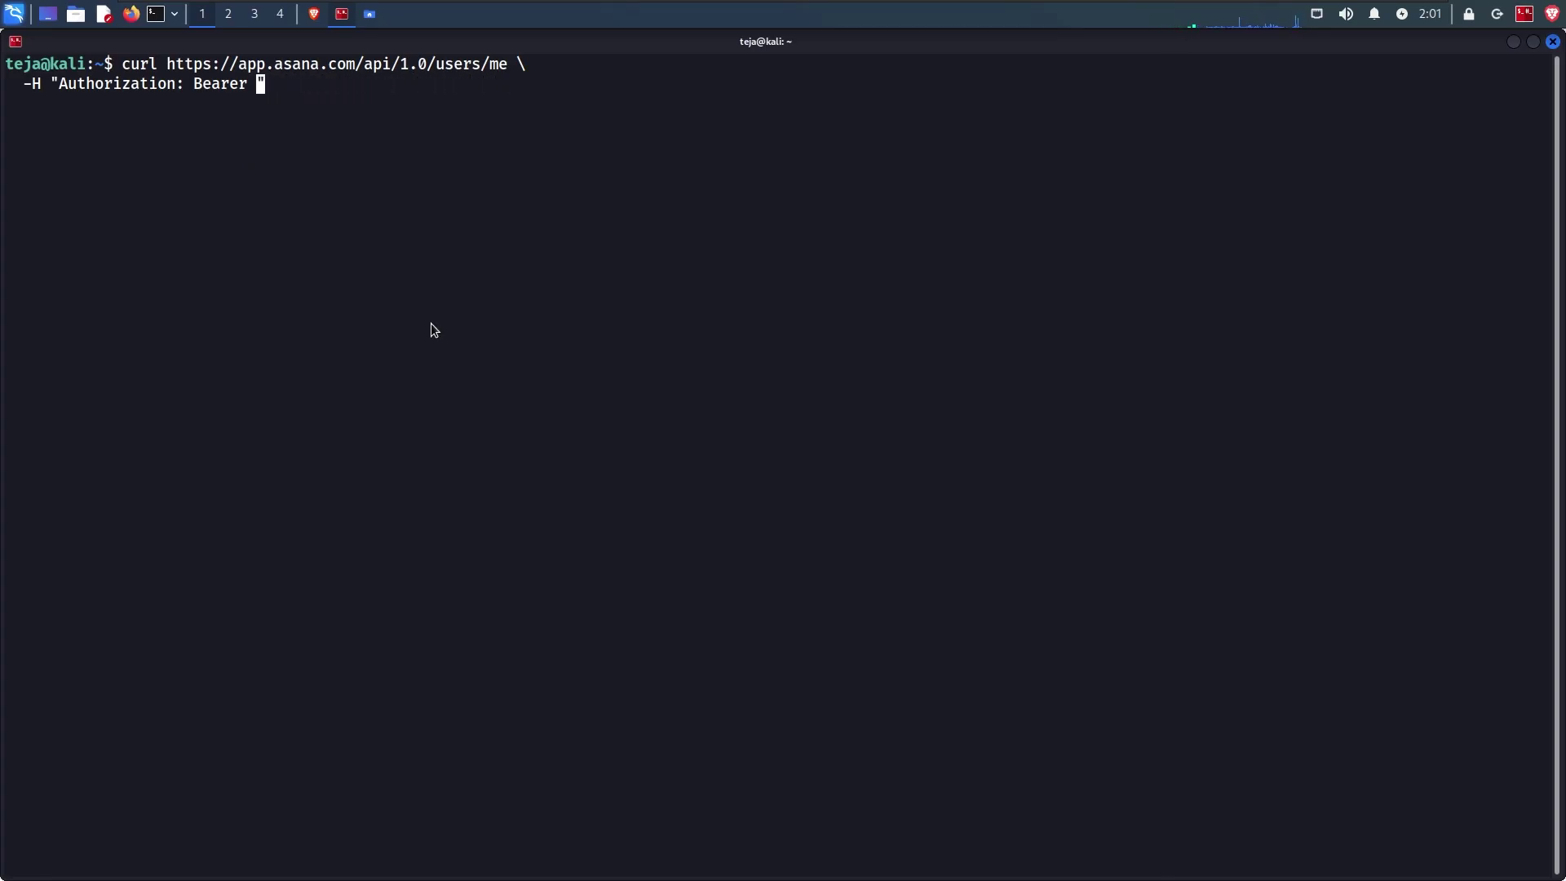
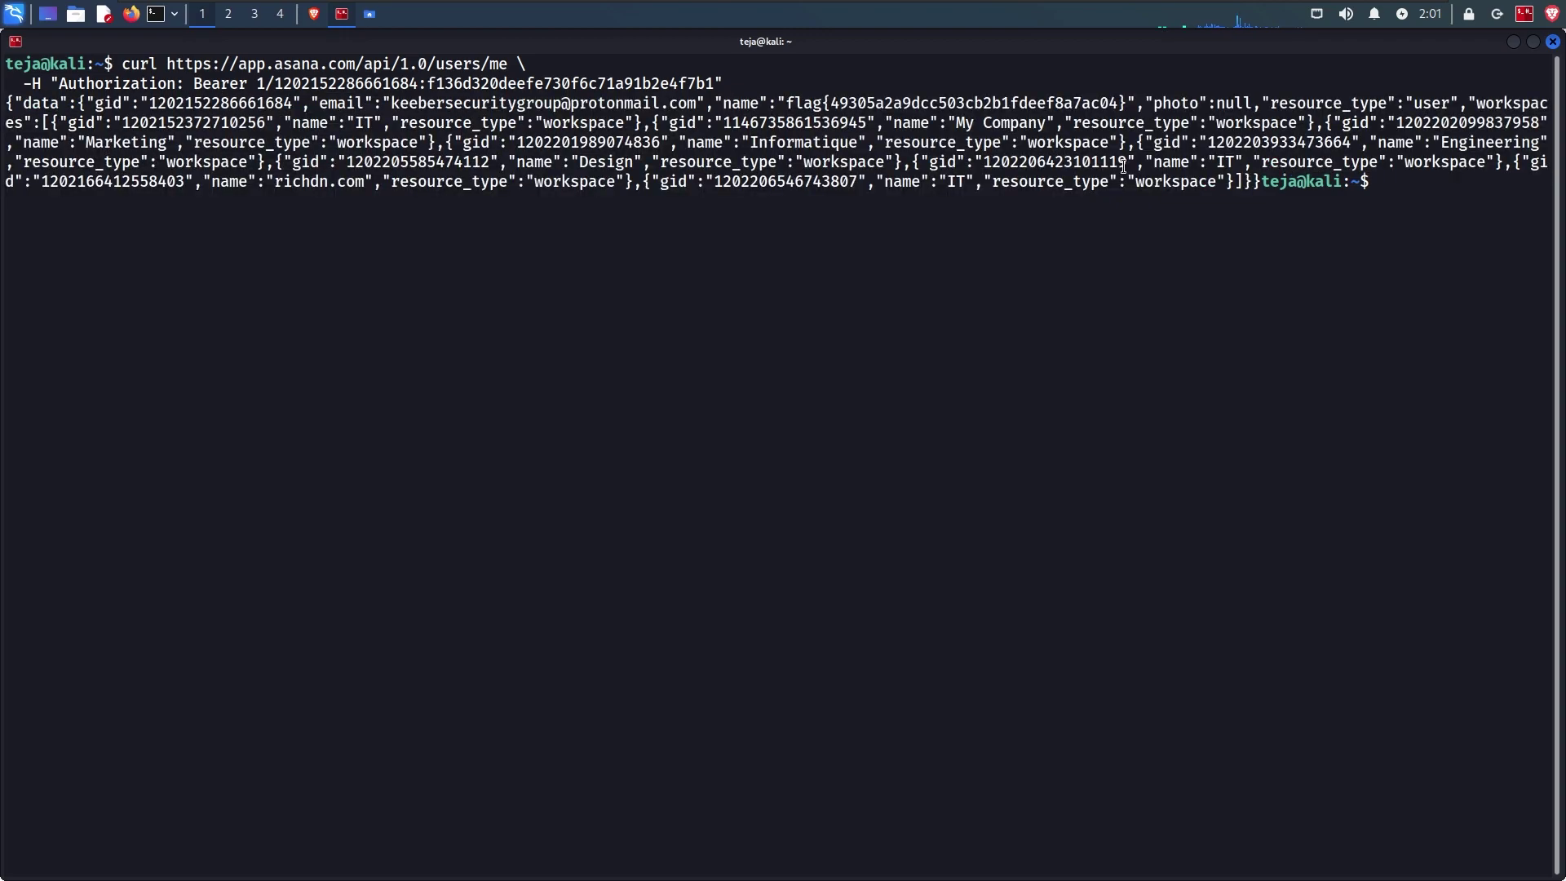
Step: Select the flag{…} value in the name field of the users/me curl JSON output
double_click(745, 103)
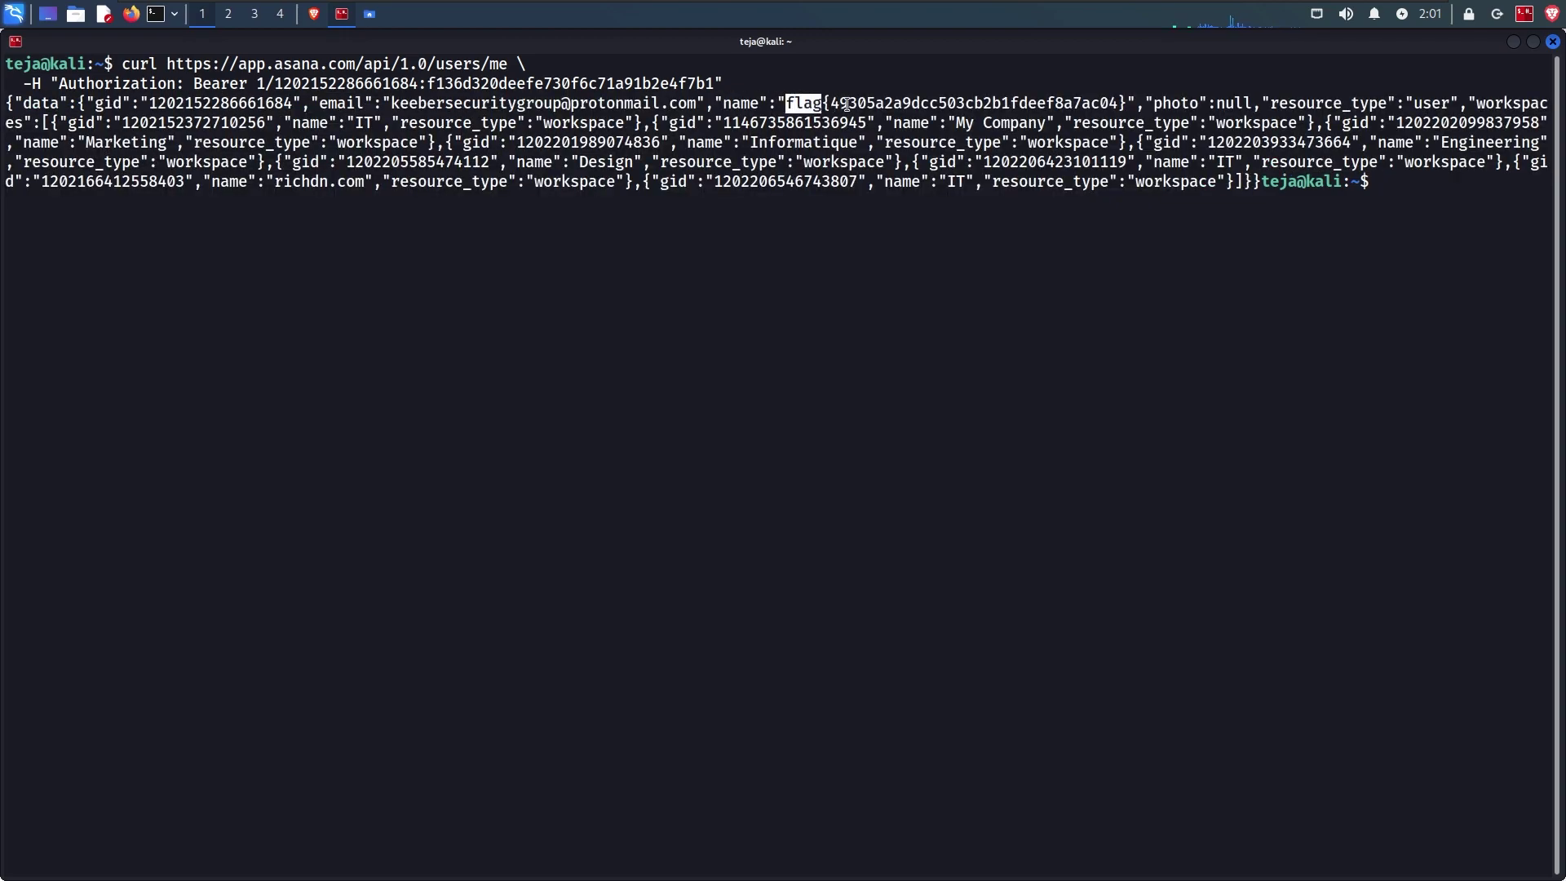
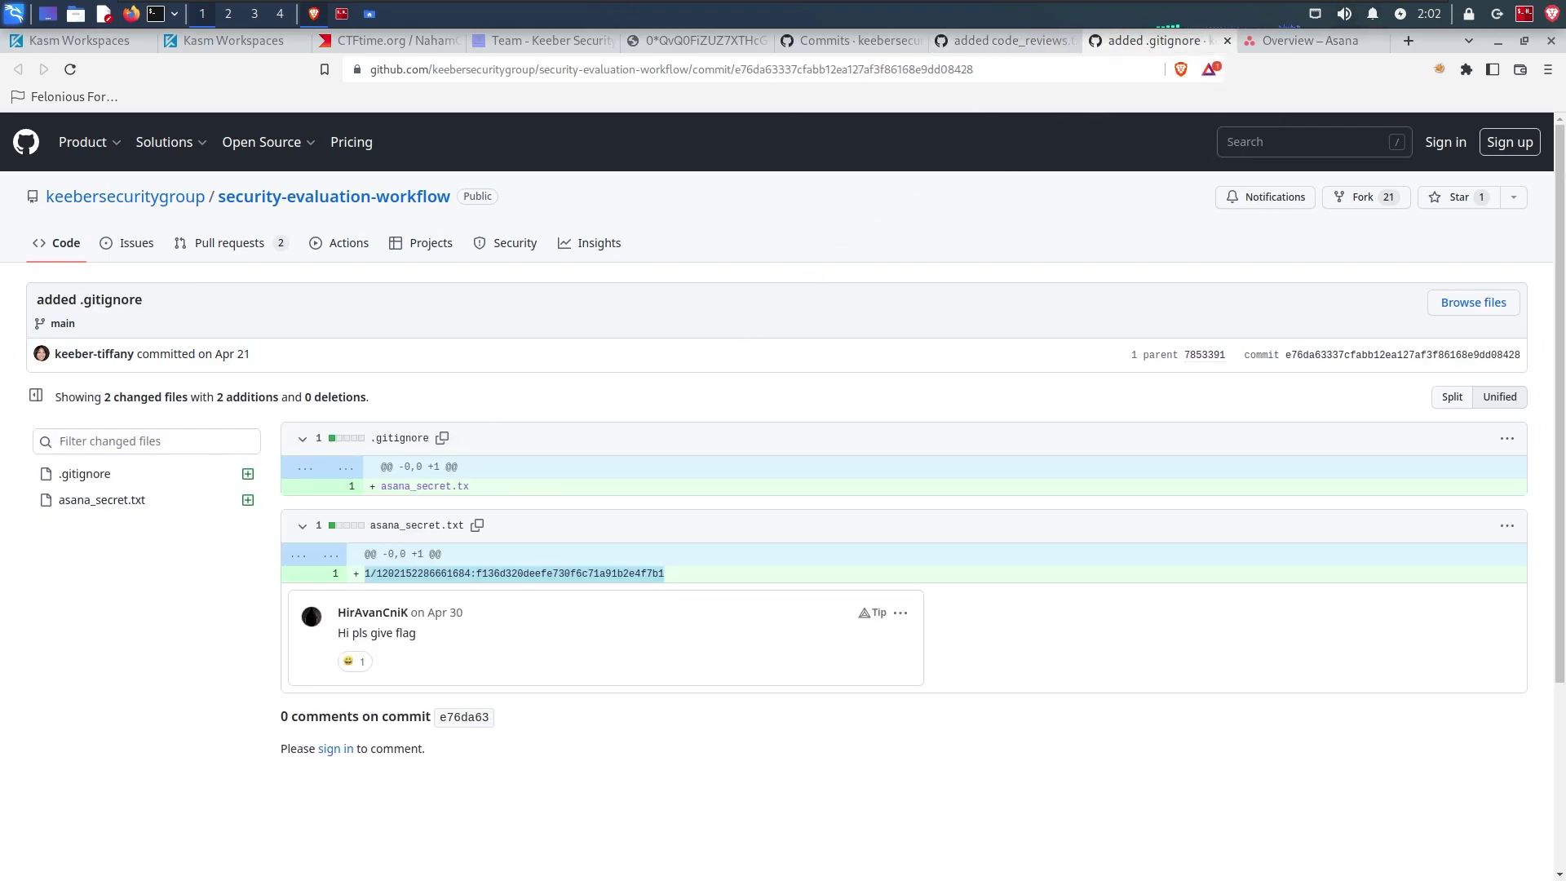
Step: Read CTFtime challenge 5, noting the rule about commit emails on GitHub
key(ctrl+3)
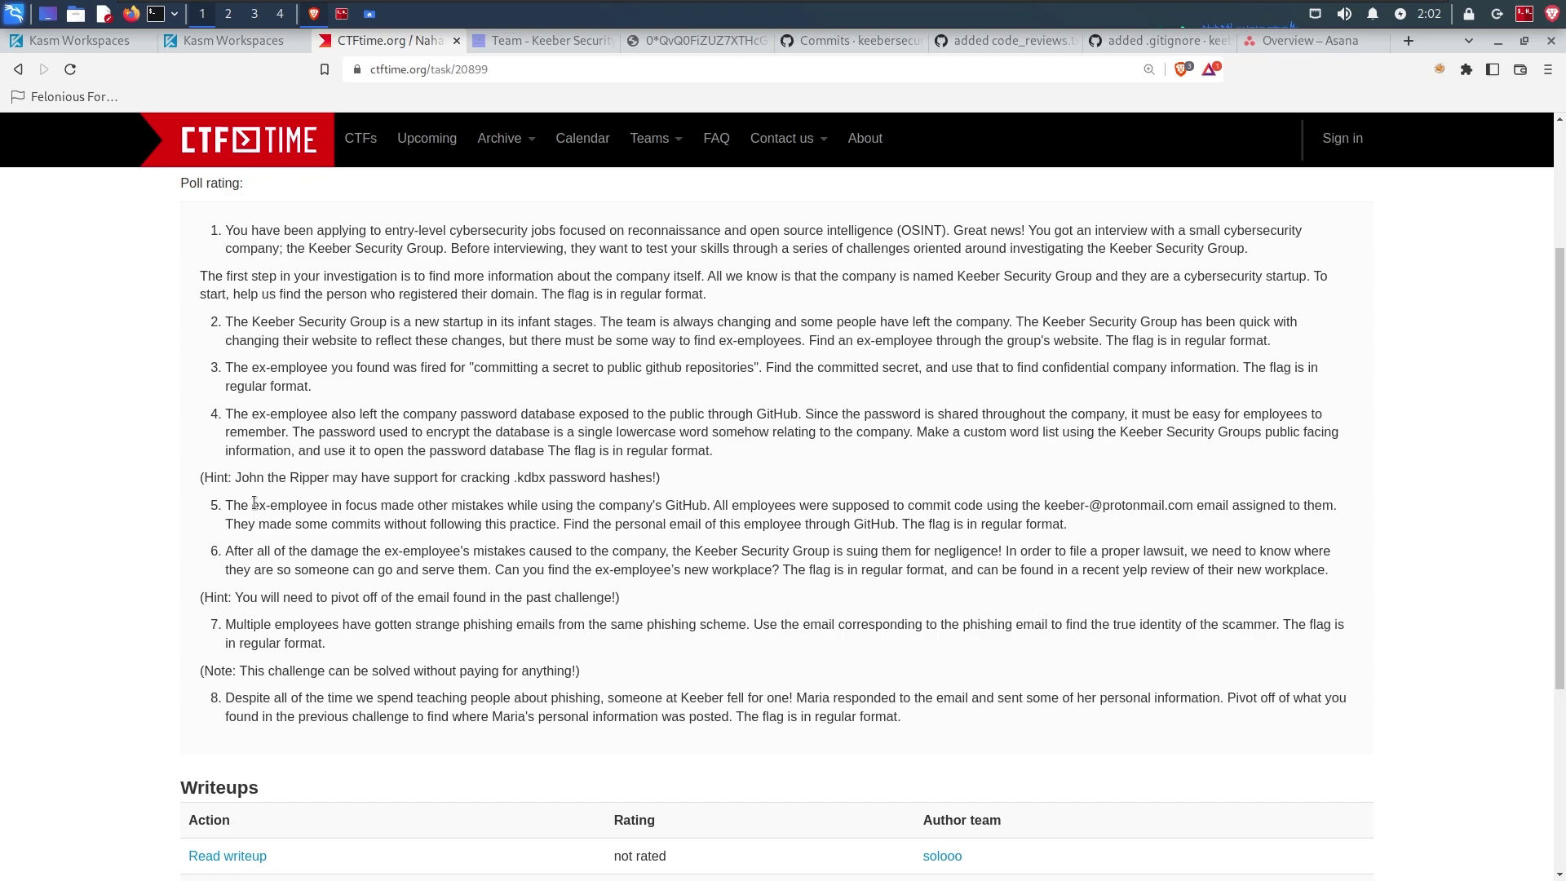
drag(225, 504, 1193, 511)
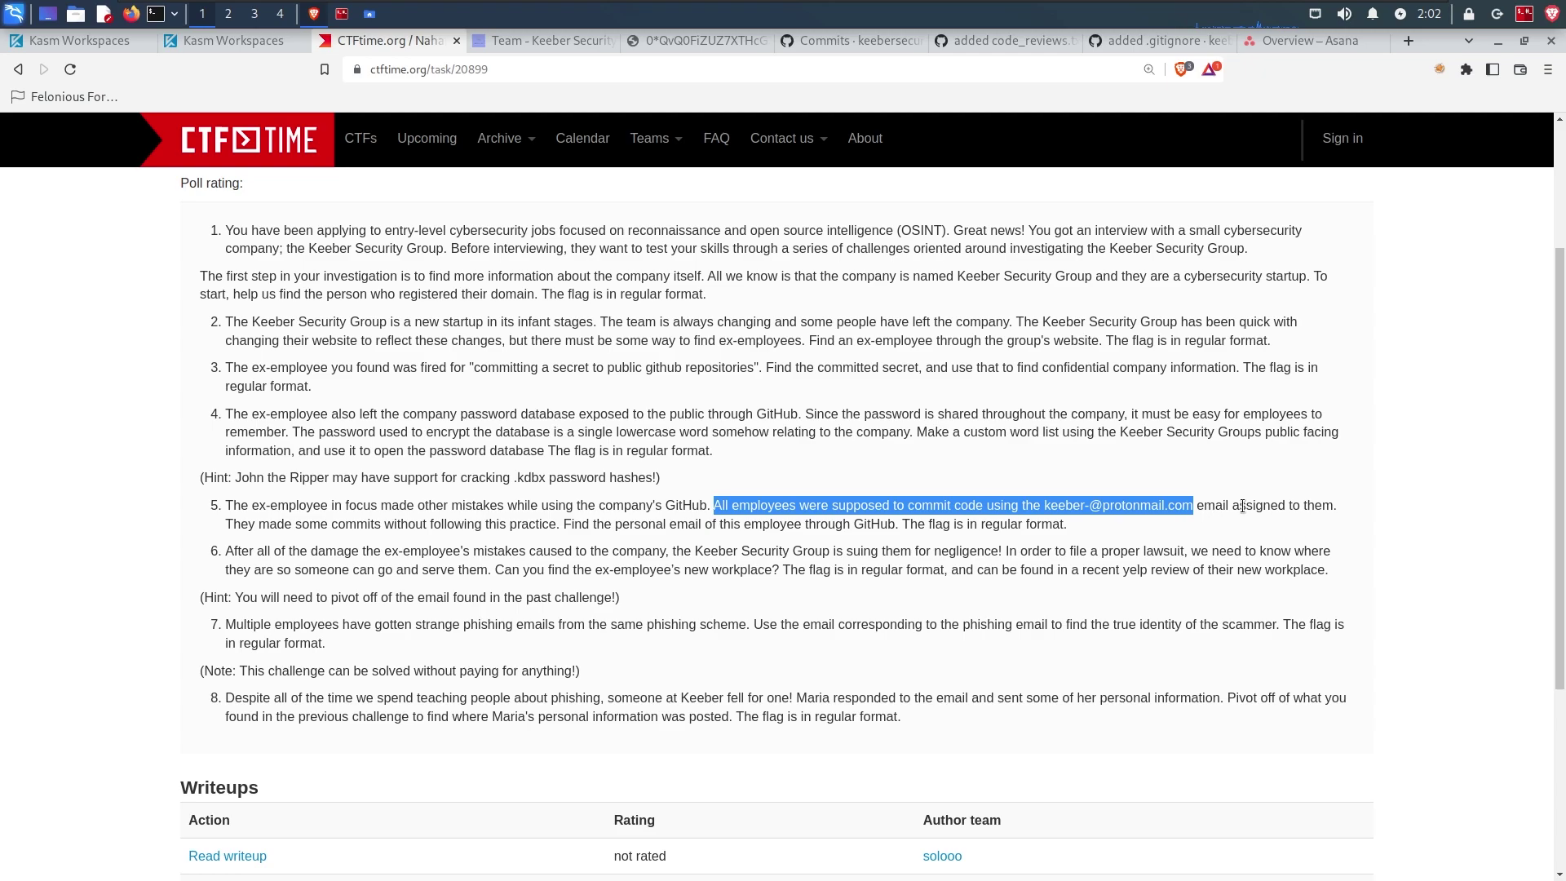
drag(226, 524, 1073, 523)
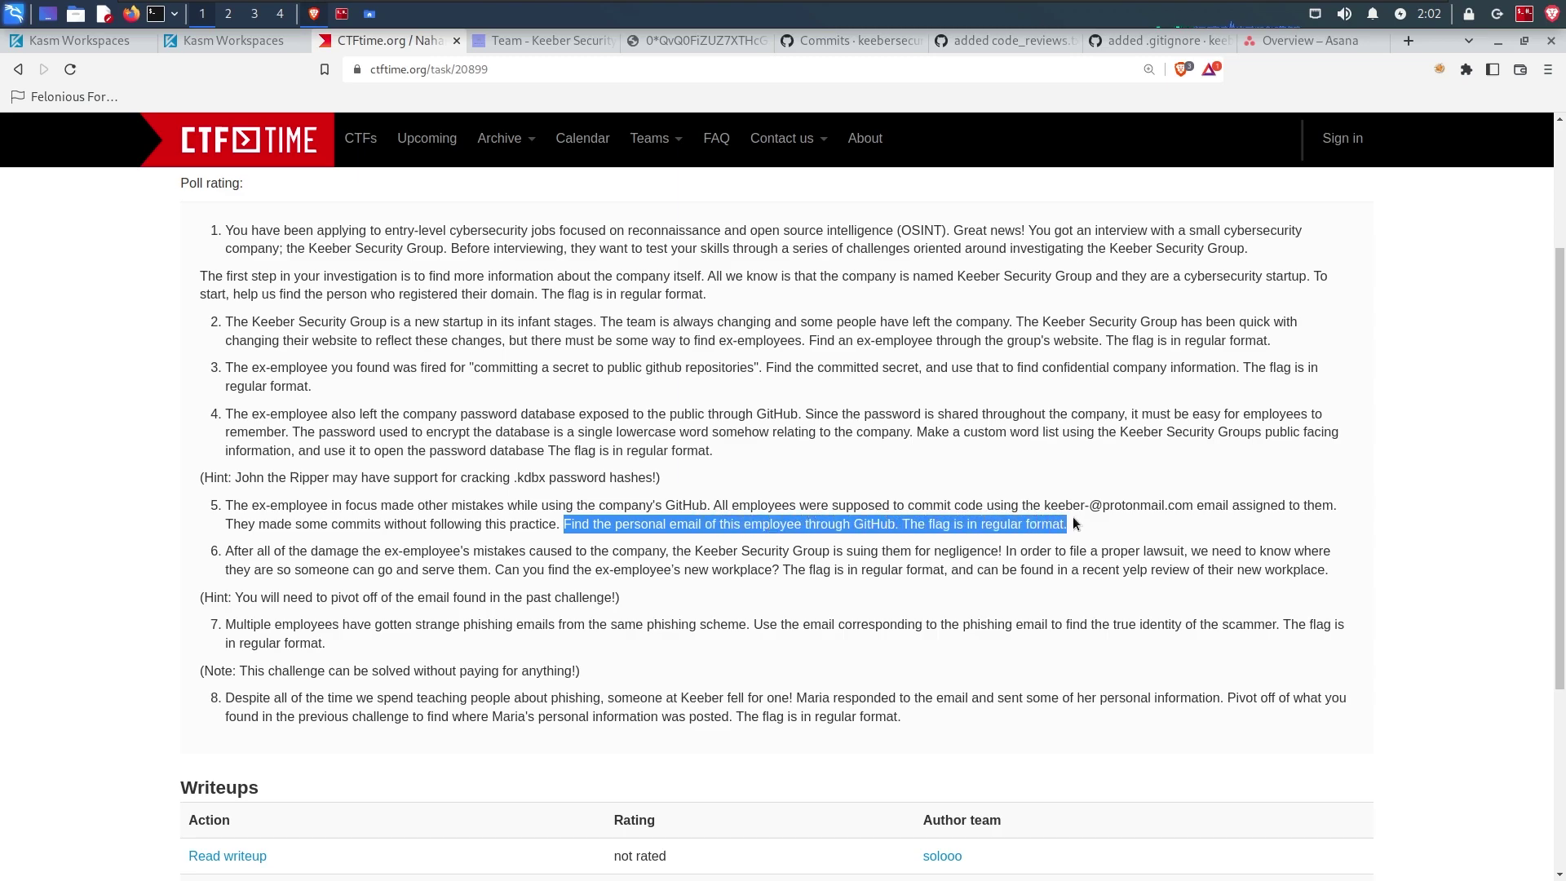
click(1050, 520)
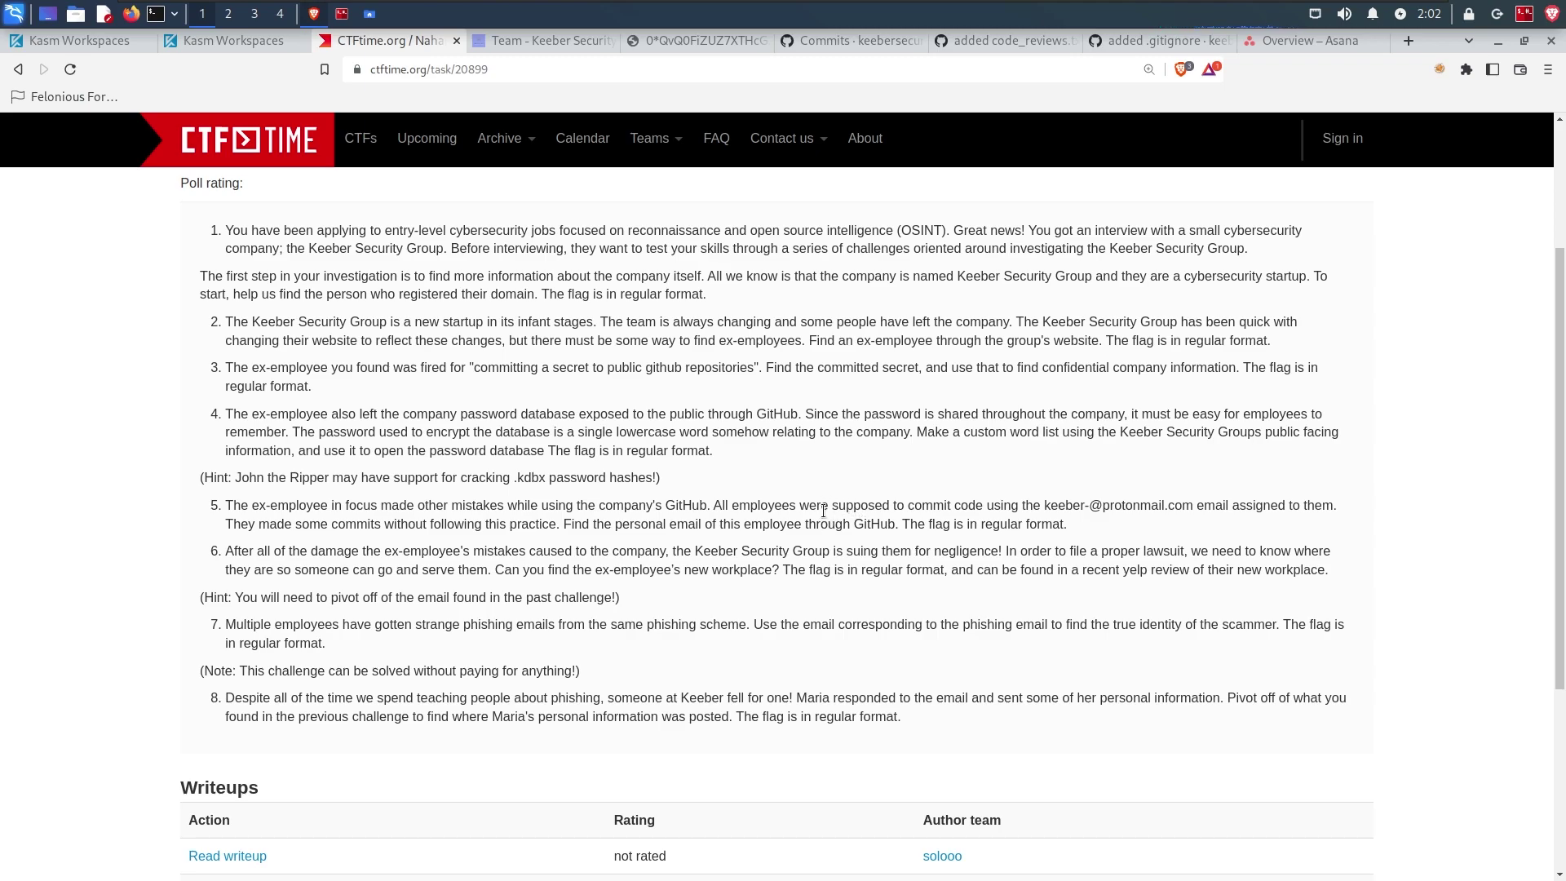
Step: Return to the commit list and close the code_reviews.txt and .gitignore commit tabs
click(828, 47)
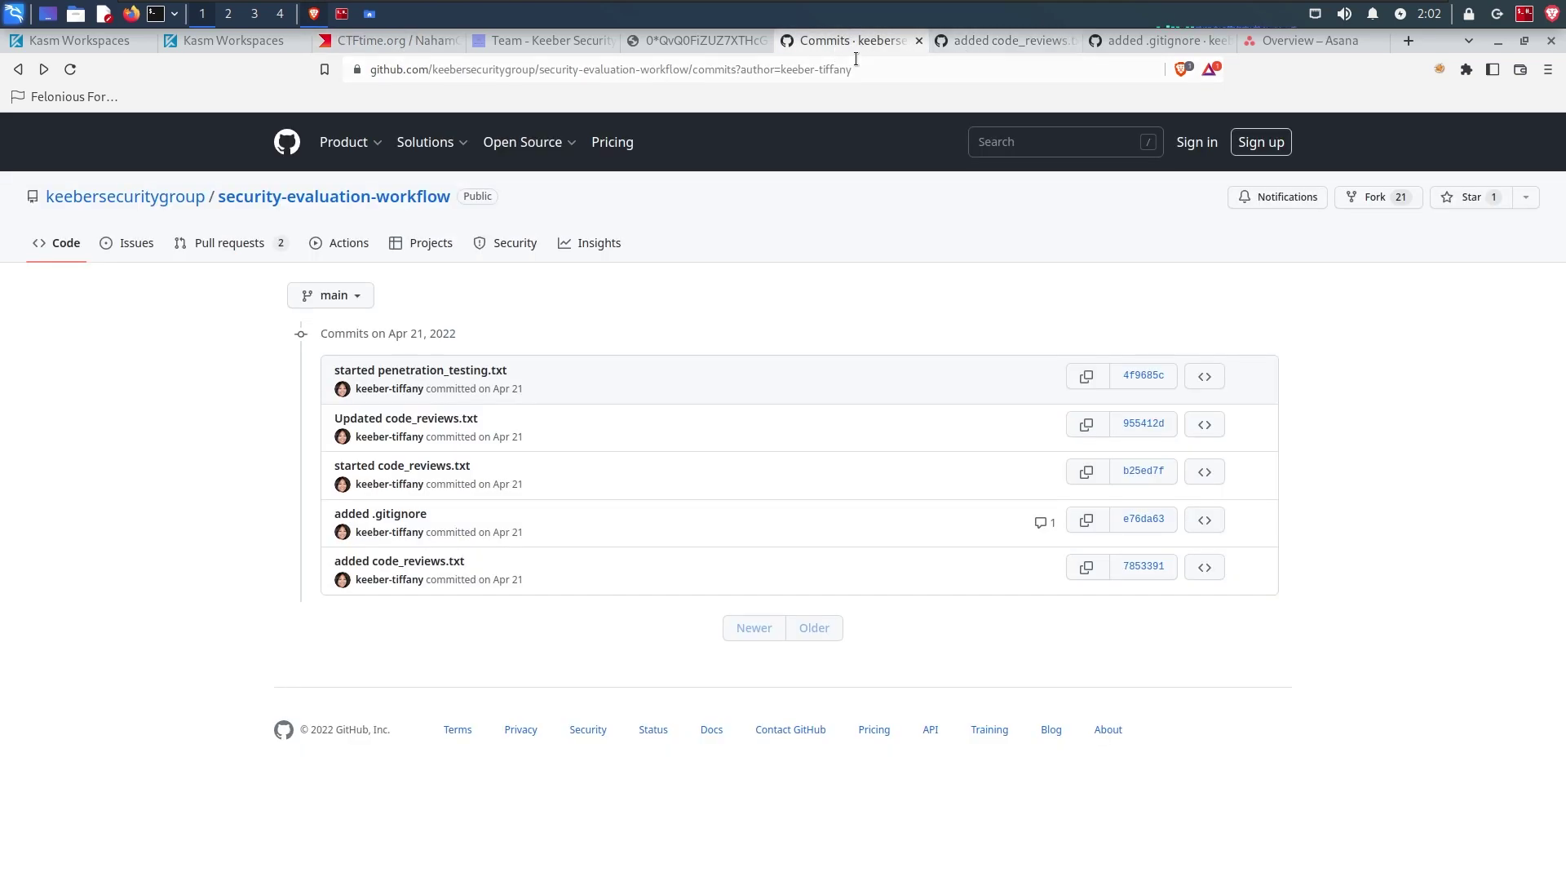
click(1072, 41)
click(1072, 41)
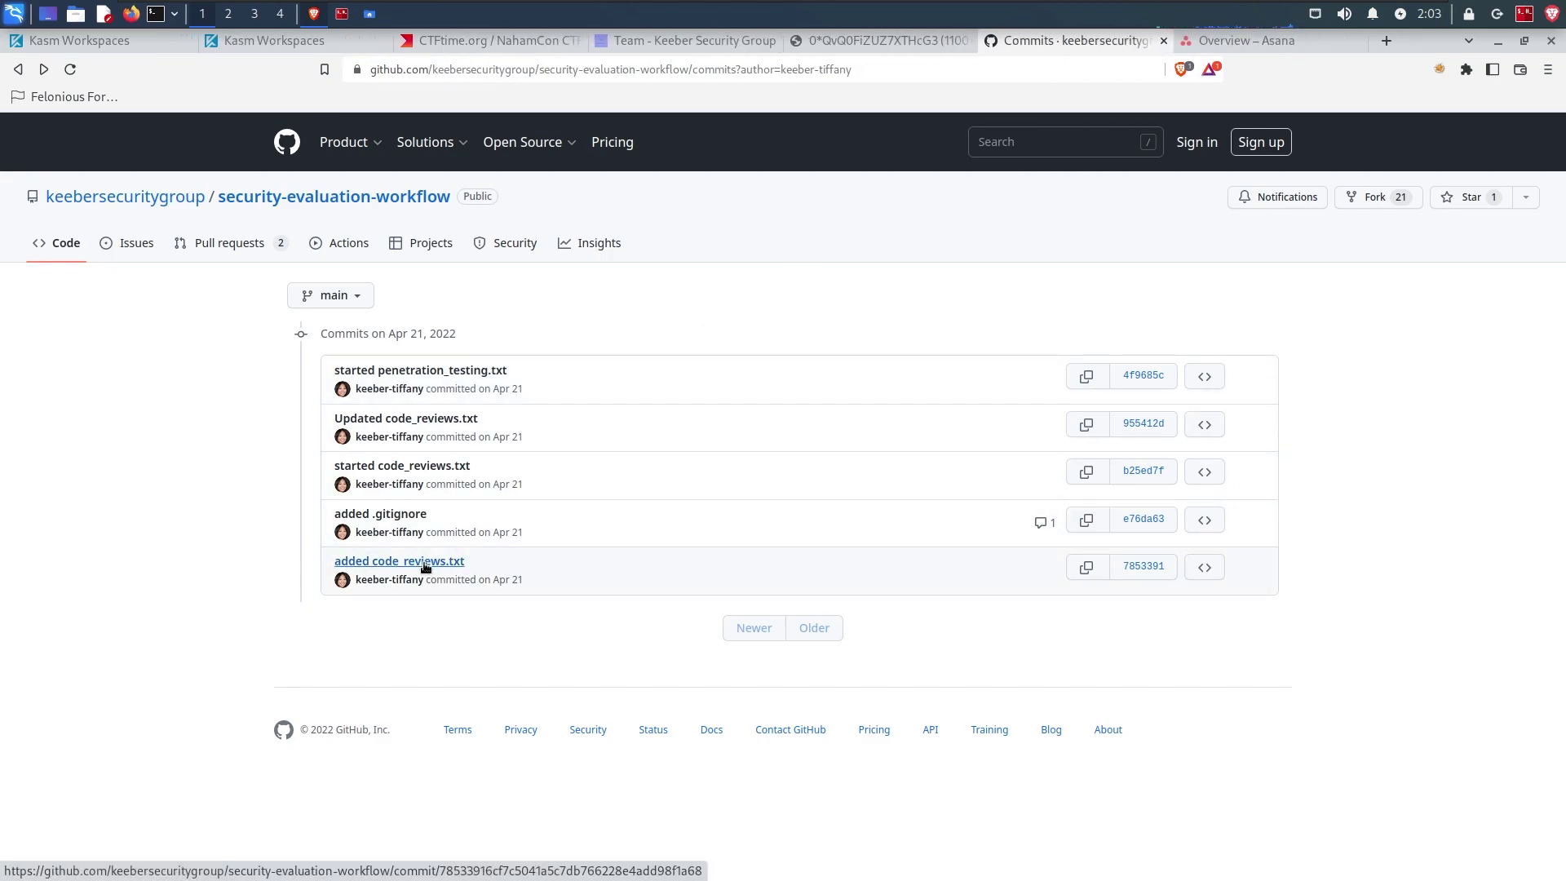
Step: Open the 'started penetration_testing.txt' commit in a new tab
right_click(424, 566)
click(465, 577)
click(1118, 46)
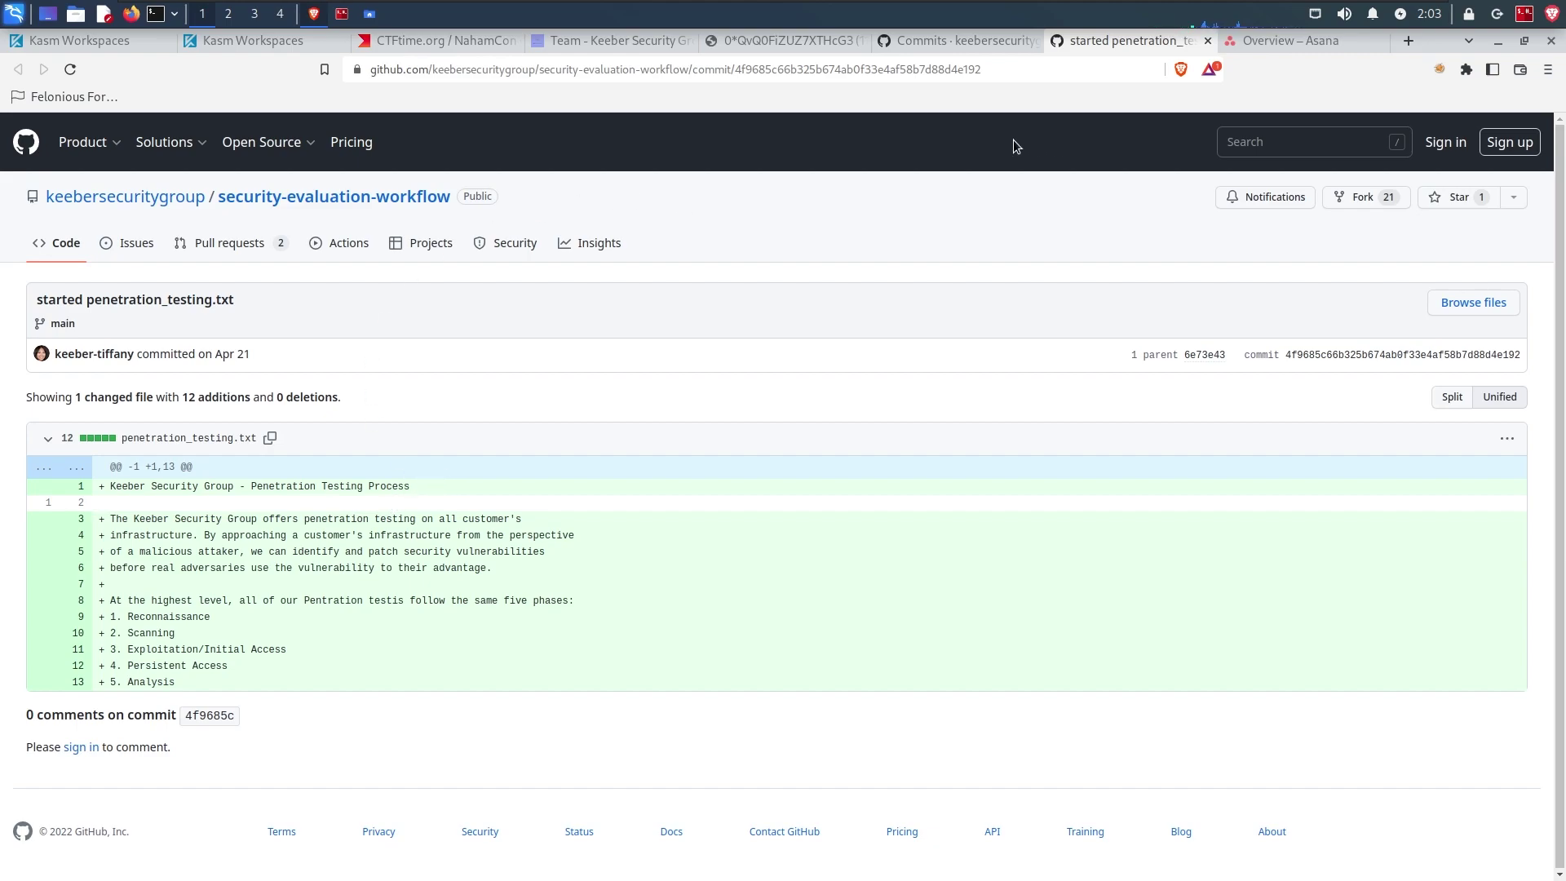
Step: View the penetration_testing.txt commit as .patch and inspect its company-domain author email
click(1013, 68)
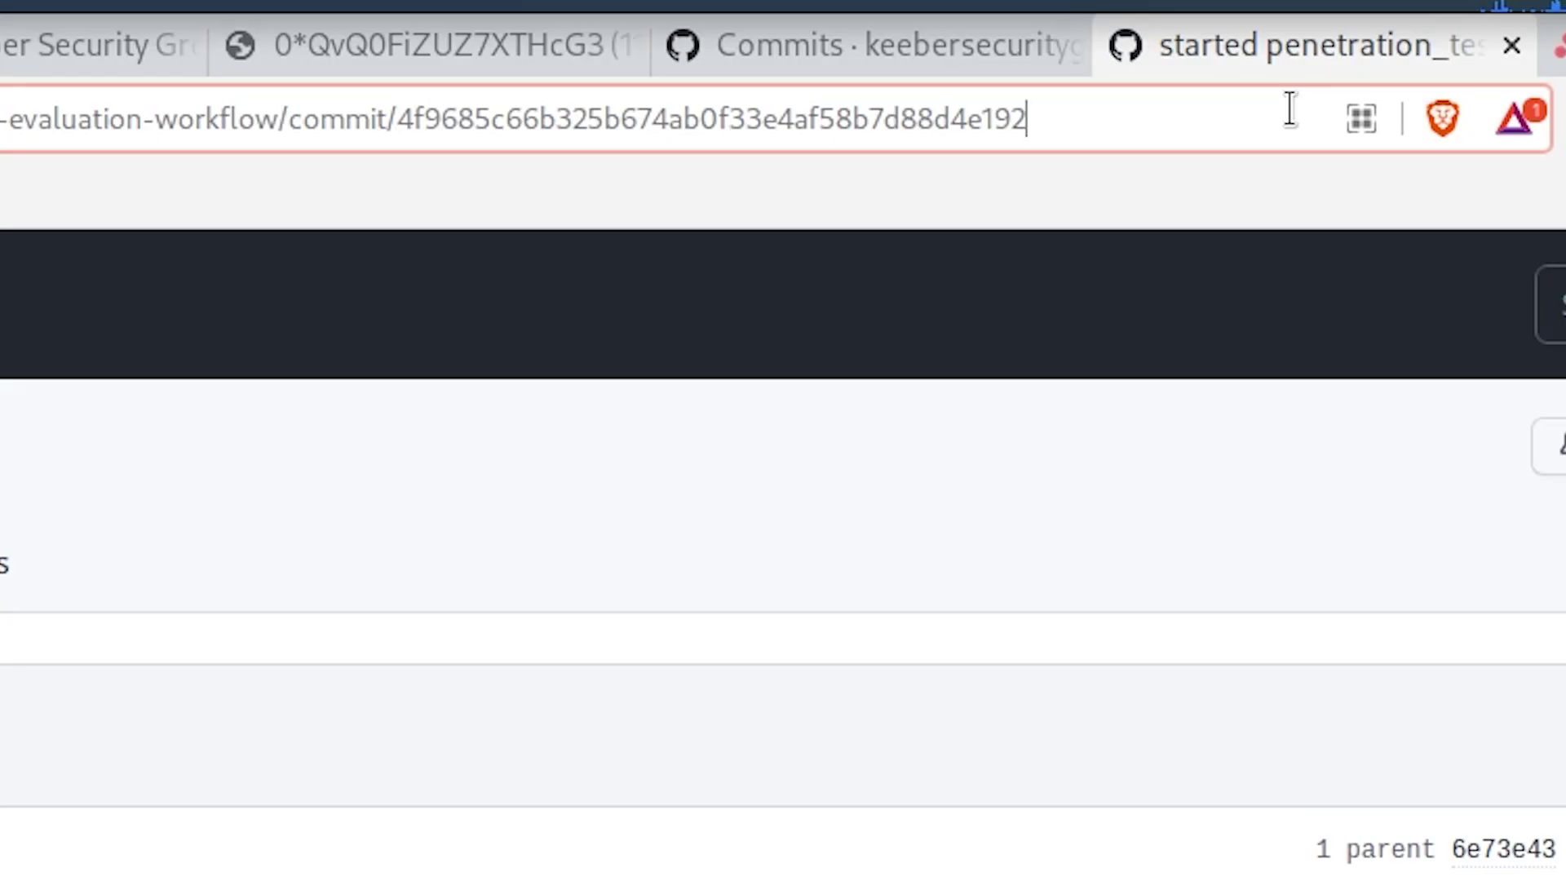
text(.patch)
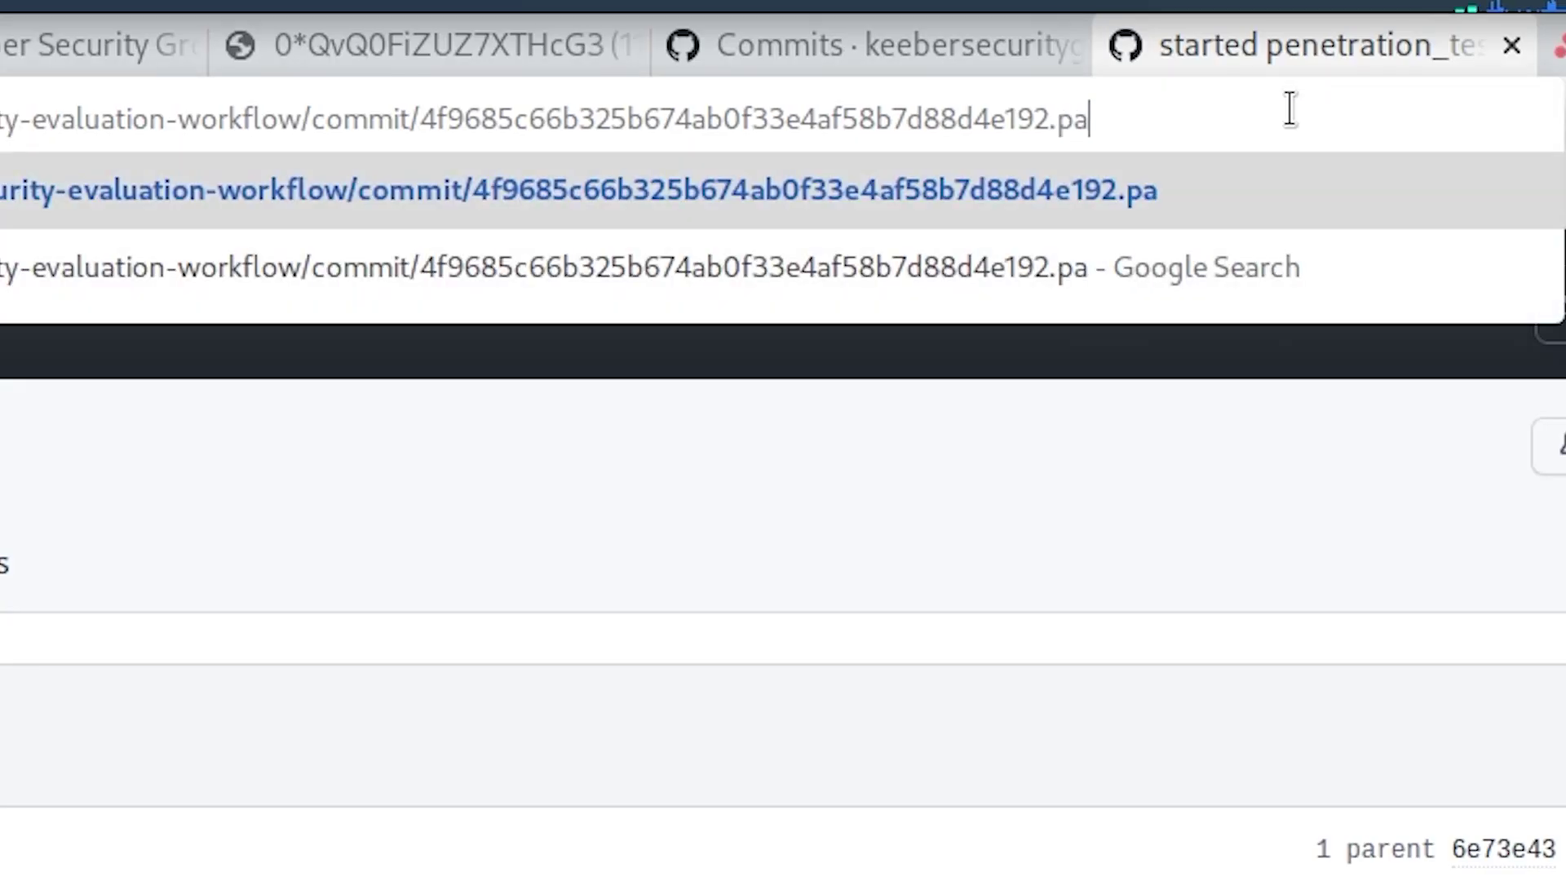
key(Return)
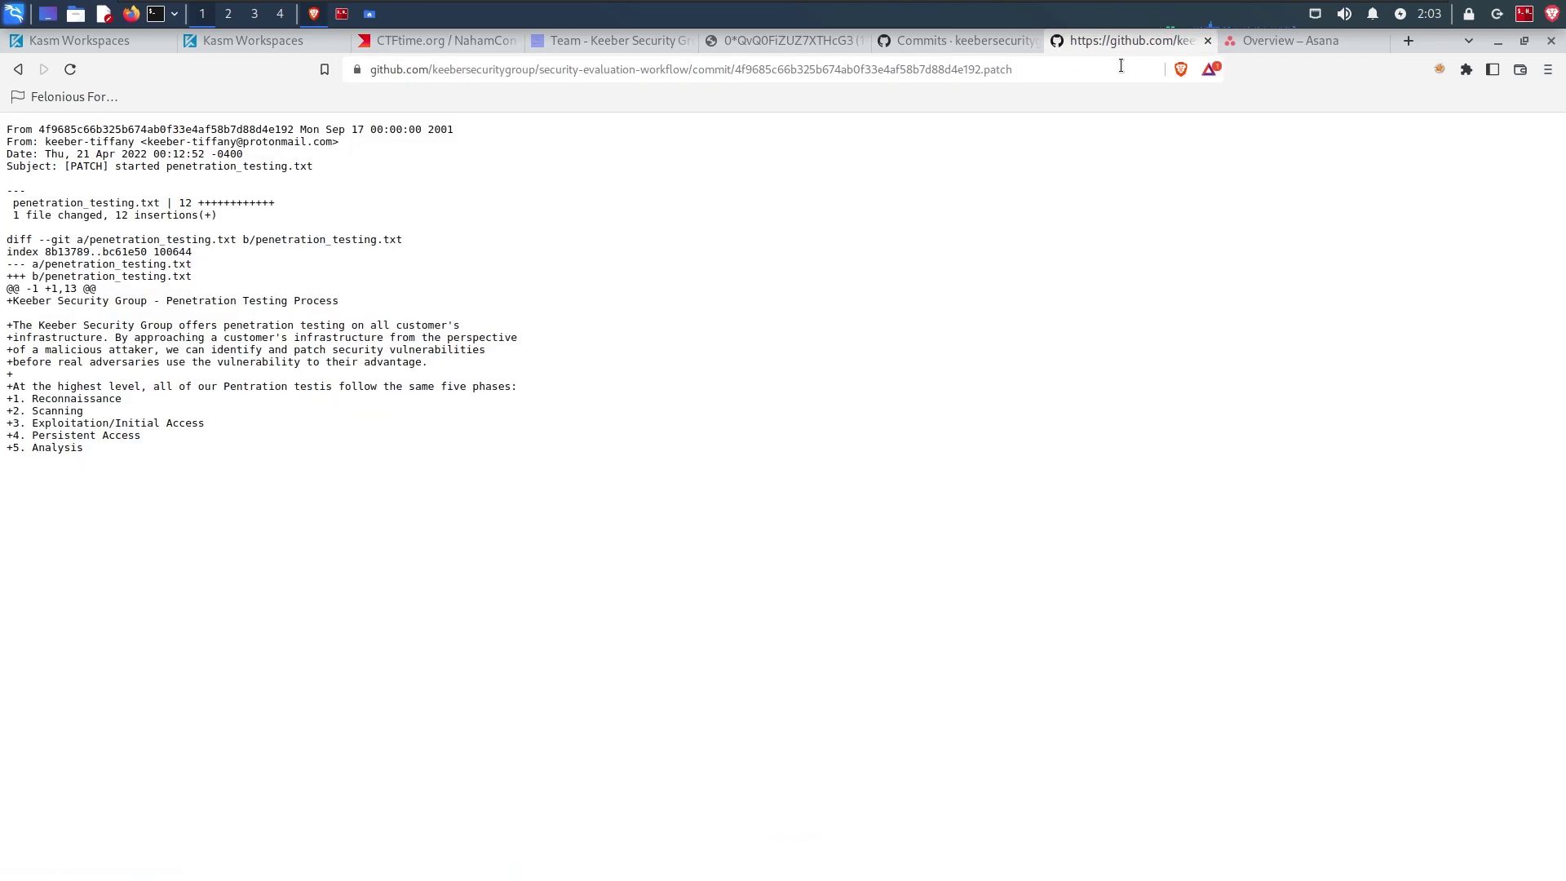
double_click(12, 143)
drag(150, 137, 336, 137)
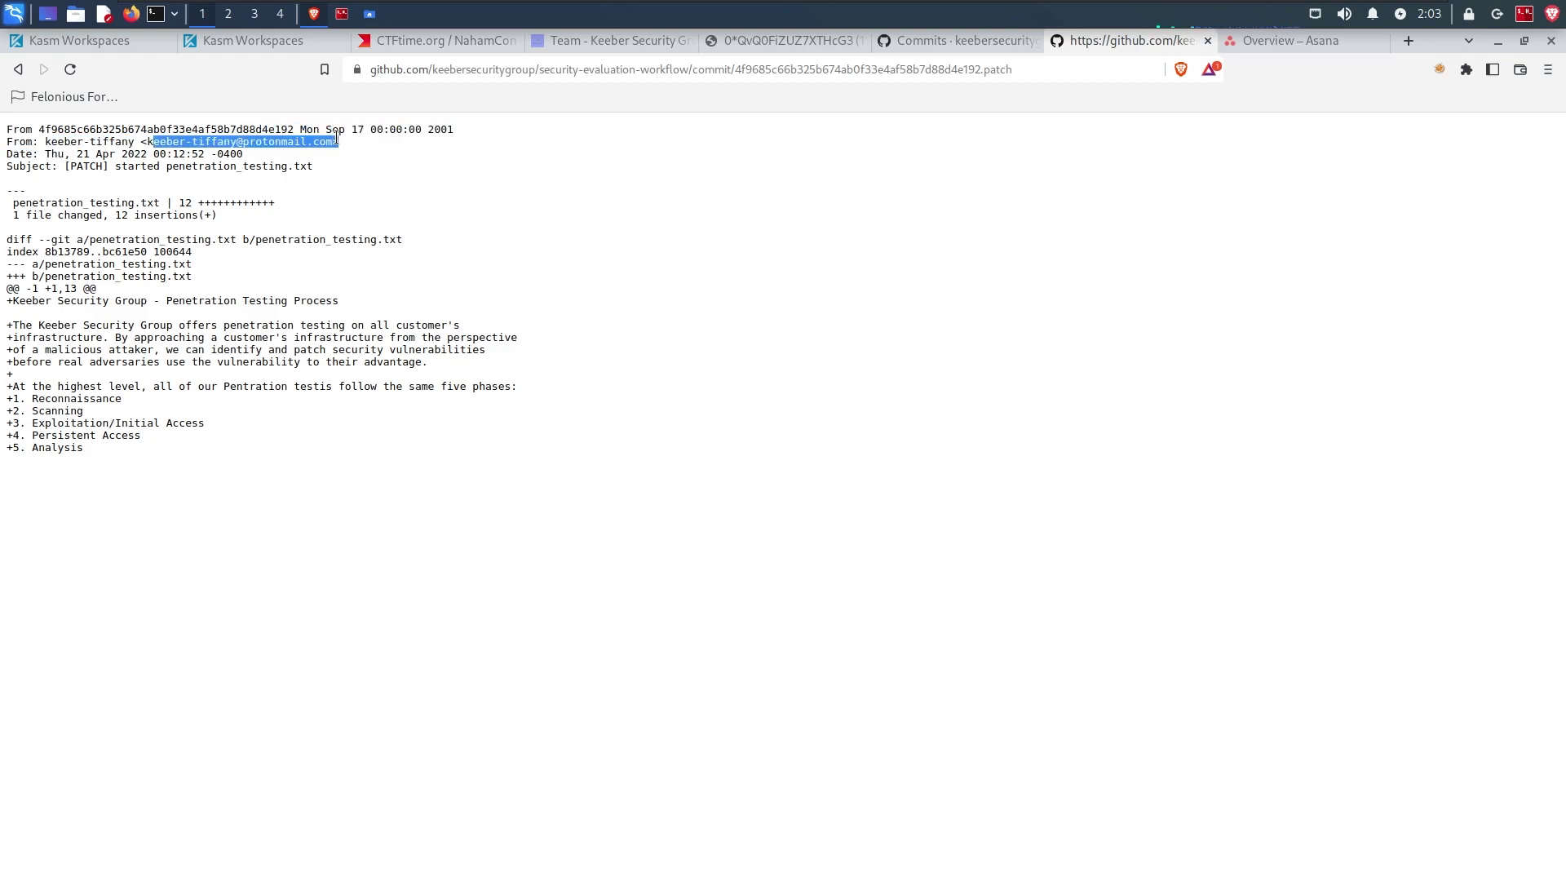
click(329, 140)
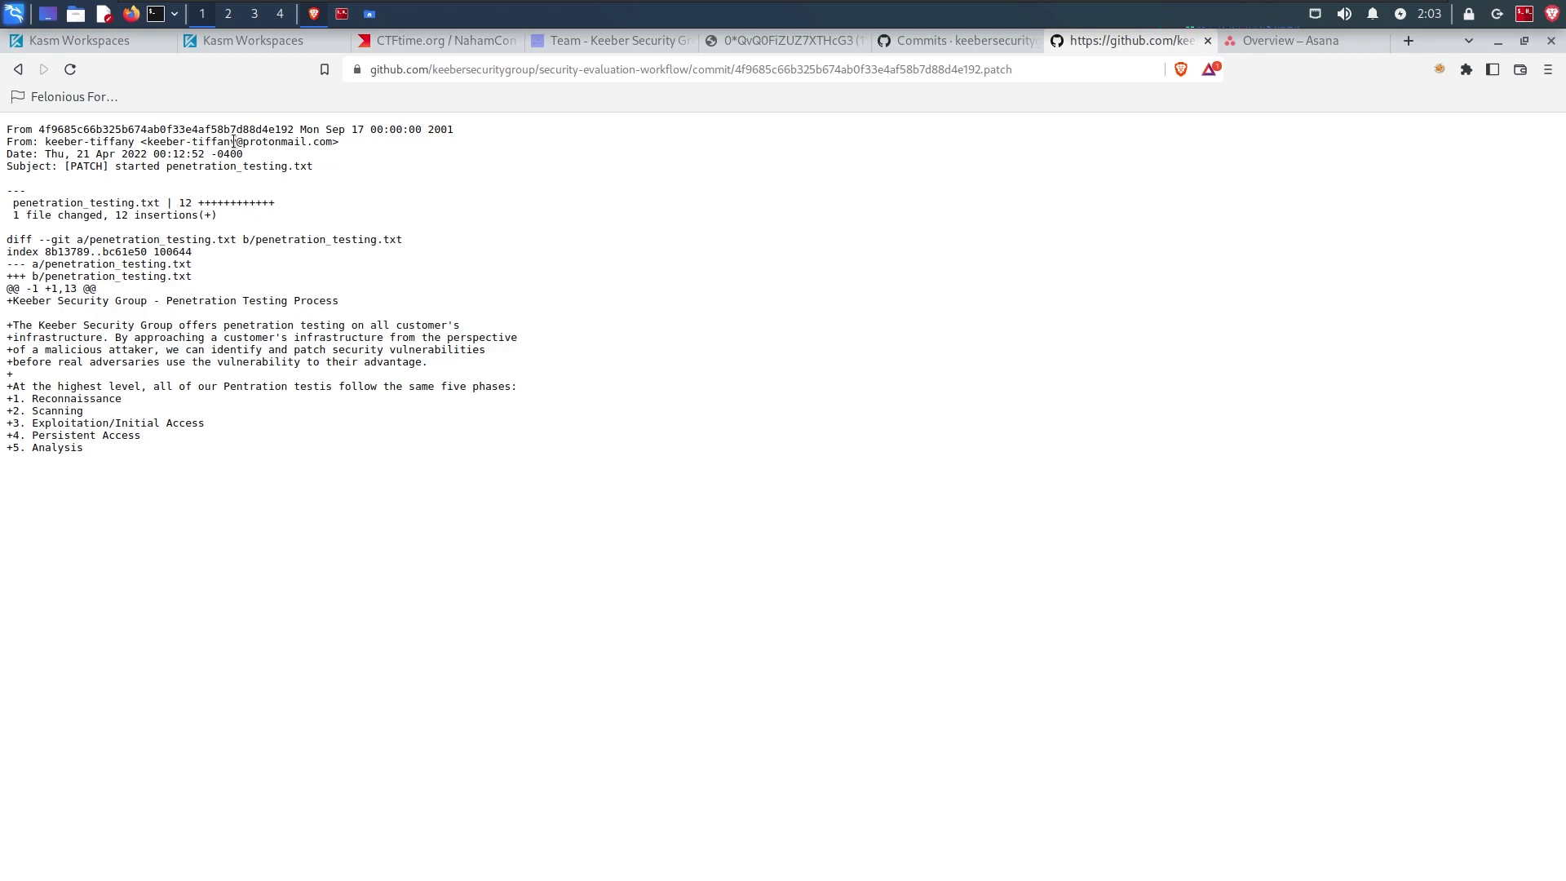
drag(242, 142, 325, 139)
click(1208, 40)
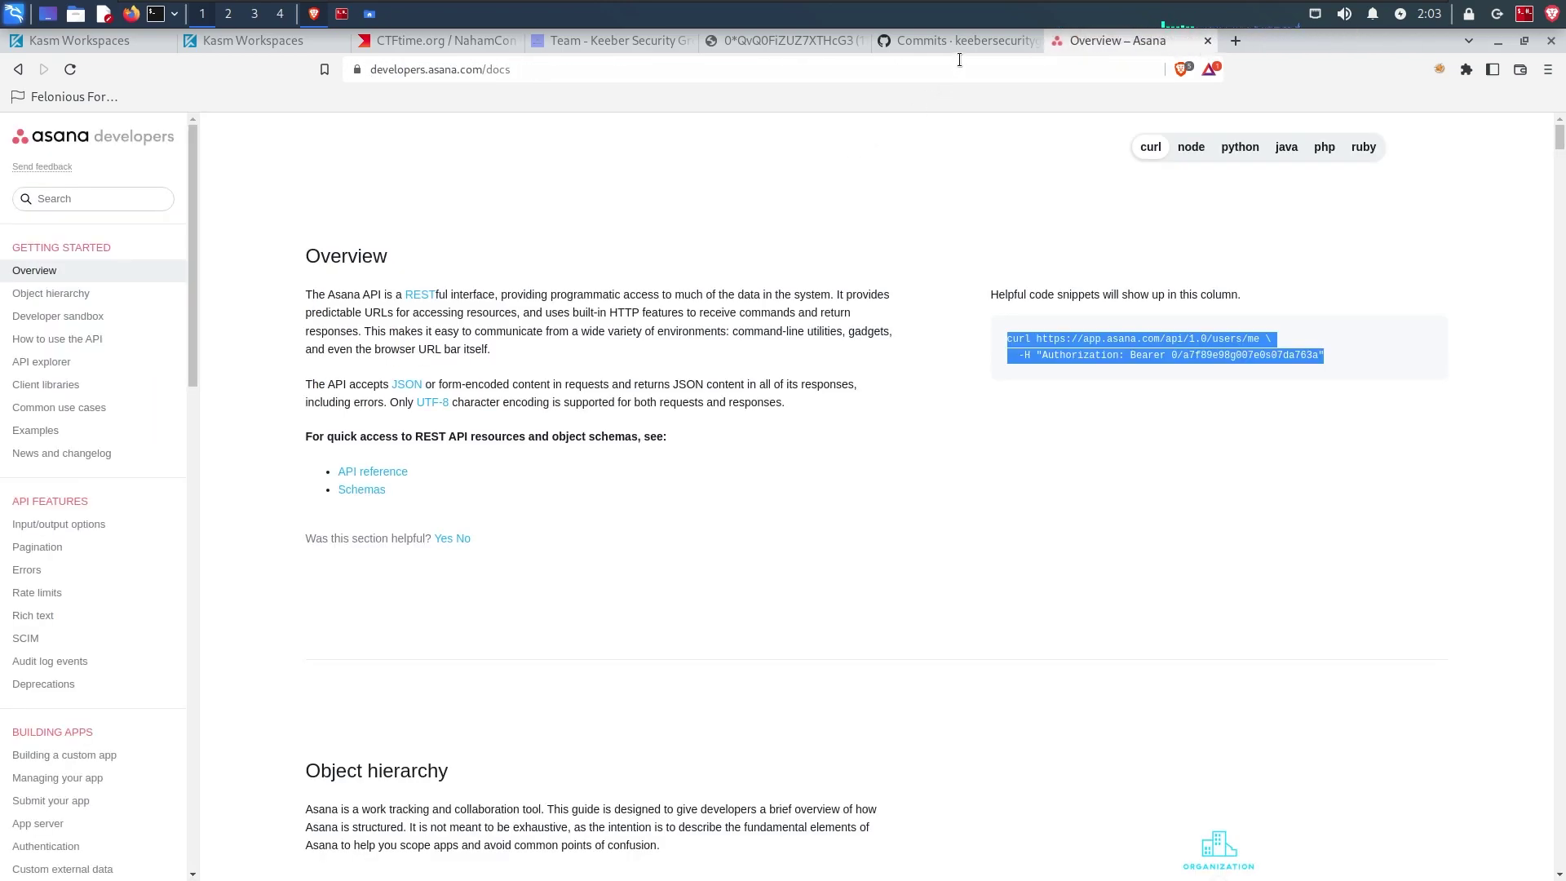
Step: Open the 'Updated code_reviews.txt' commit's .patch, check its author email domain, then close it
click(1011, 41)
right_click(447, 419)
click(481, 437)
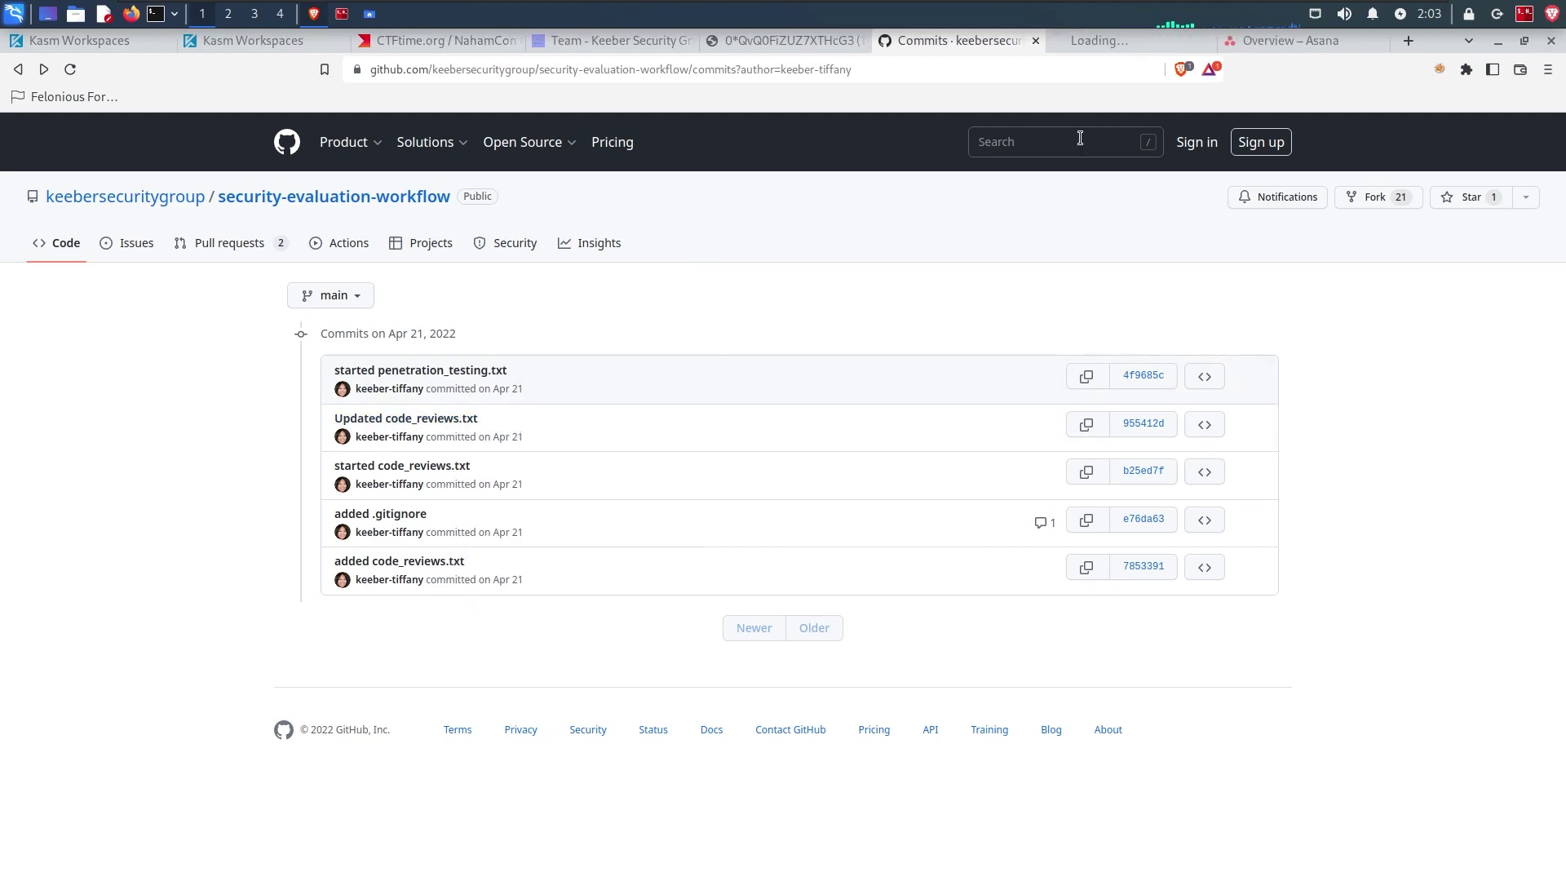
click(1101, 40)
click(1045, 70)
click(1045, 70)
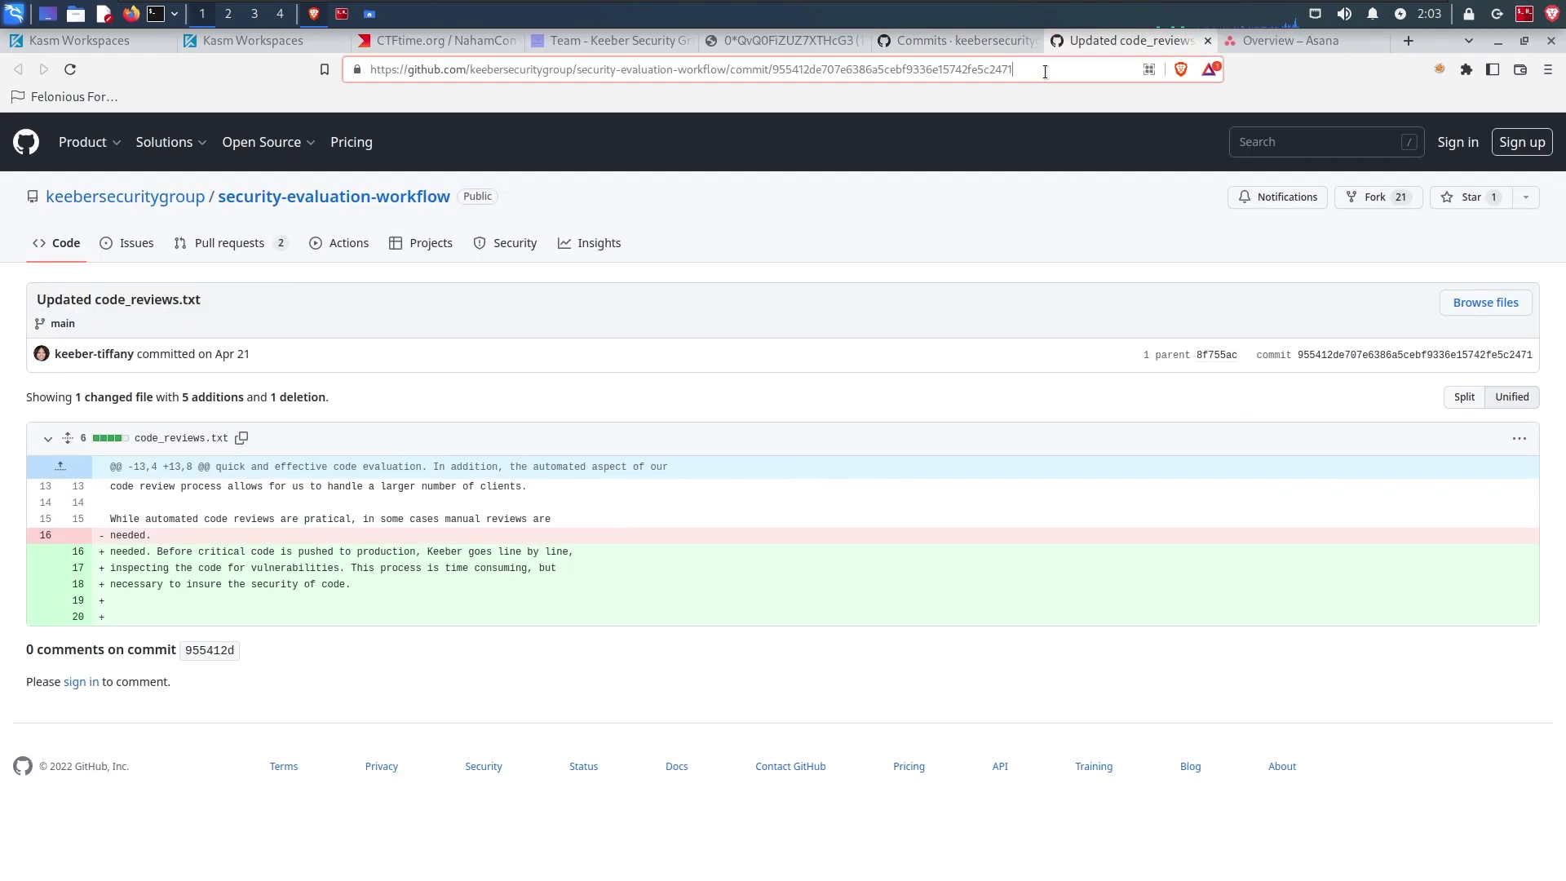
text(.patch)
key(Return)
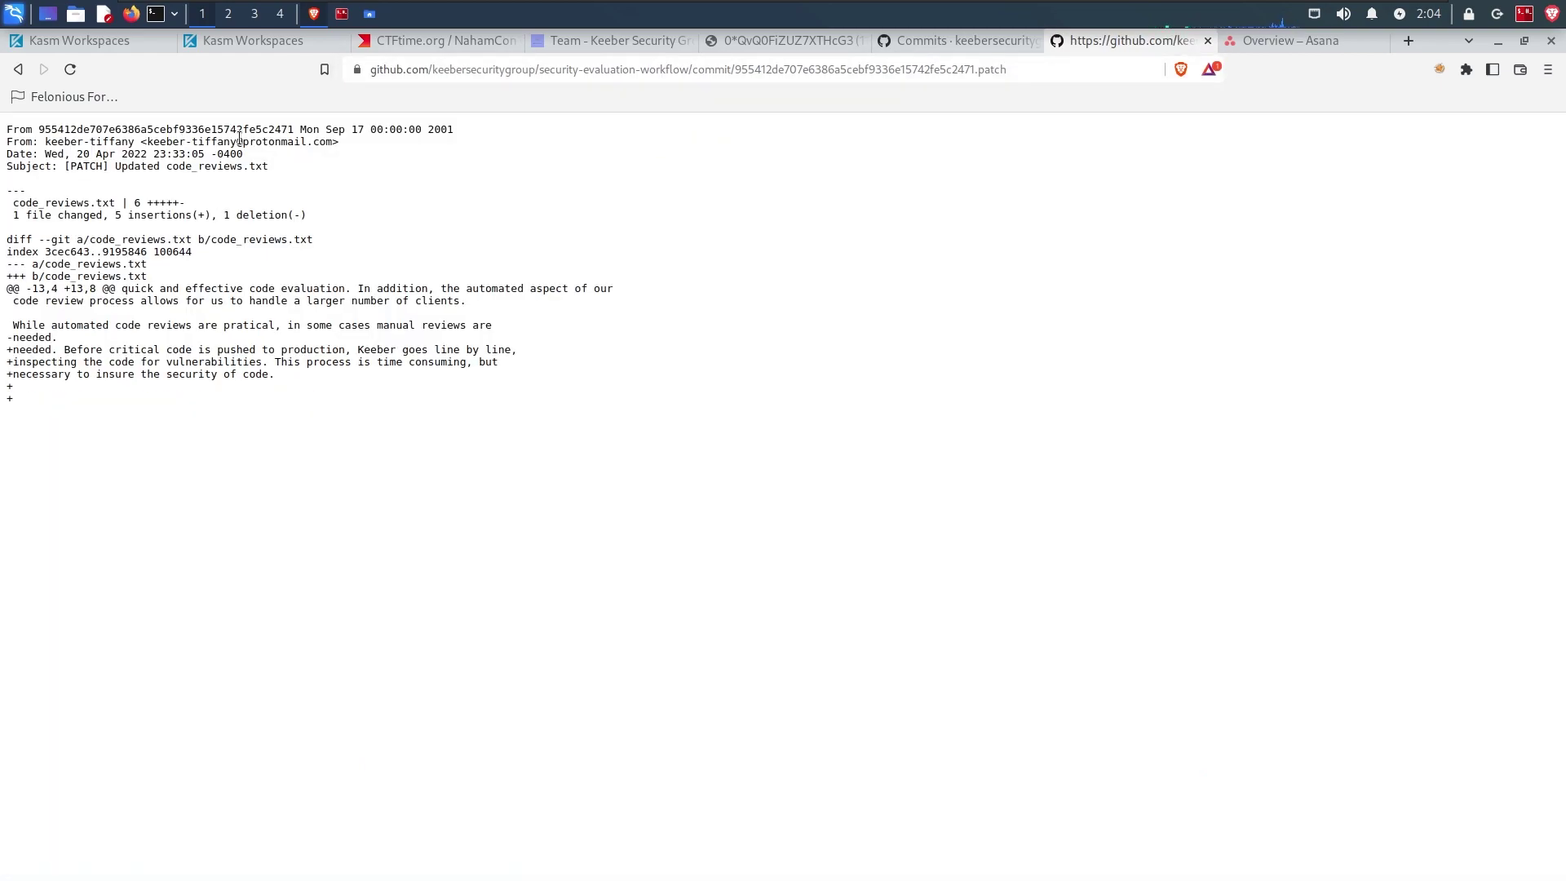
drag(241, 141, 332, 141)
key(ctrl+w)
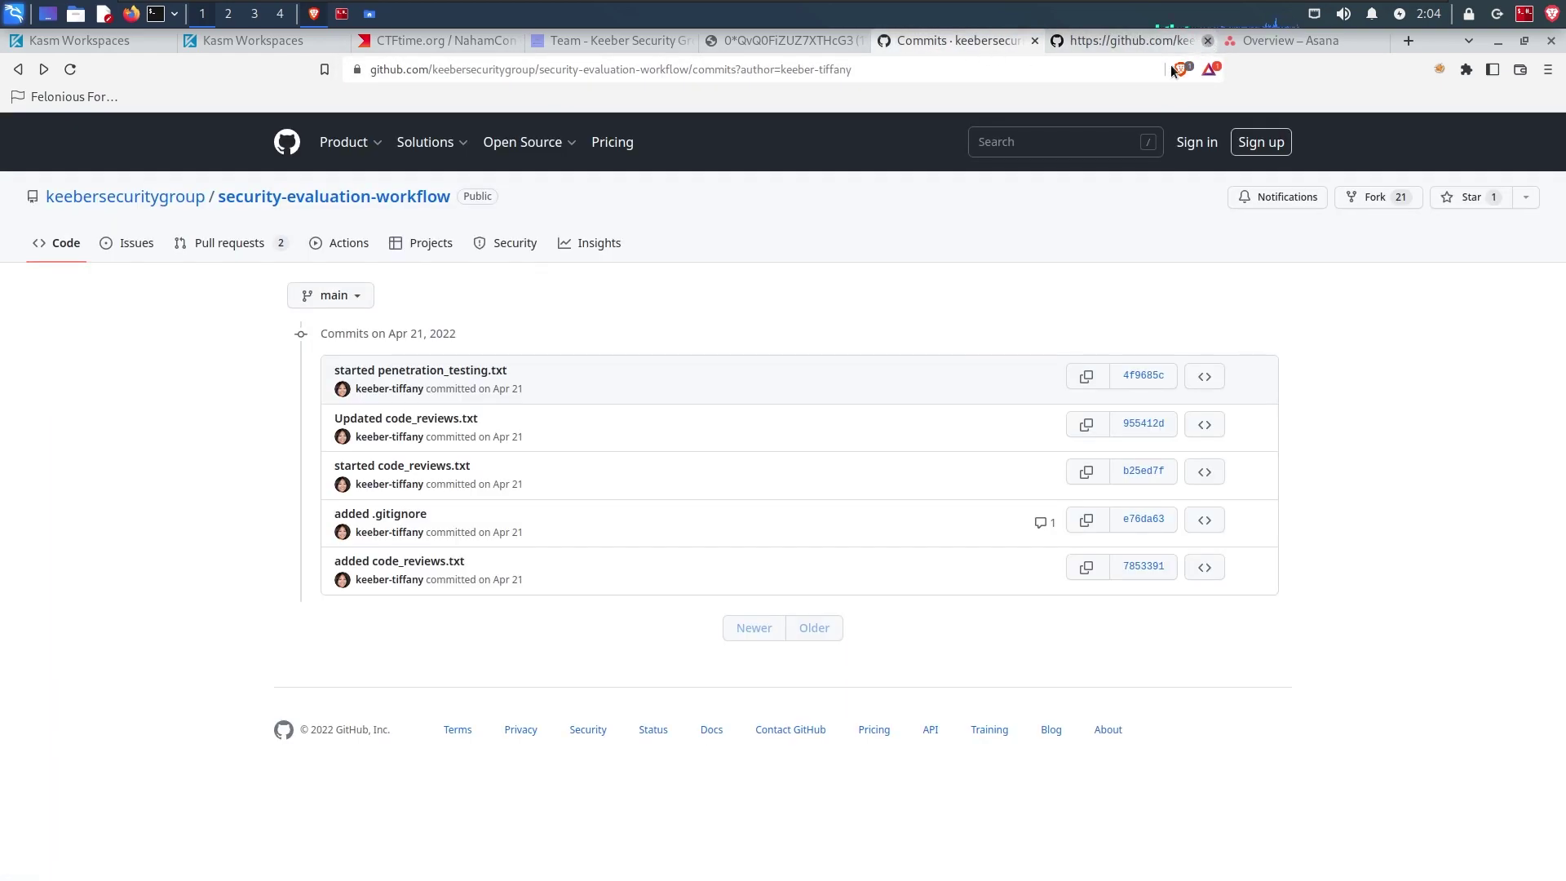
Step: Open the 'started code_reviews.txt' commit in a new tab and load its .patch view
right_click(430, 467)
click(510, 476)
click(1107, 38)
click(1011, 72)
click(1010, 73)
text(.patch)
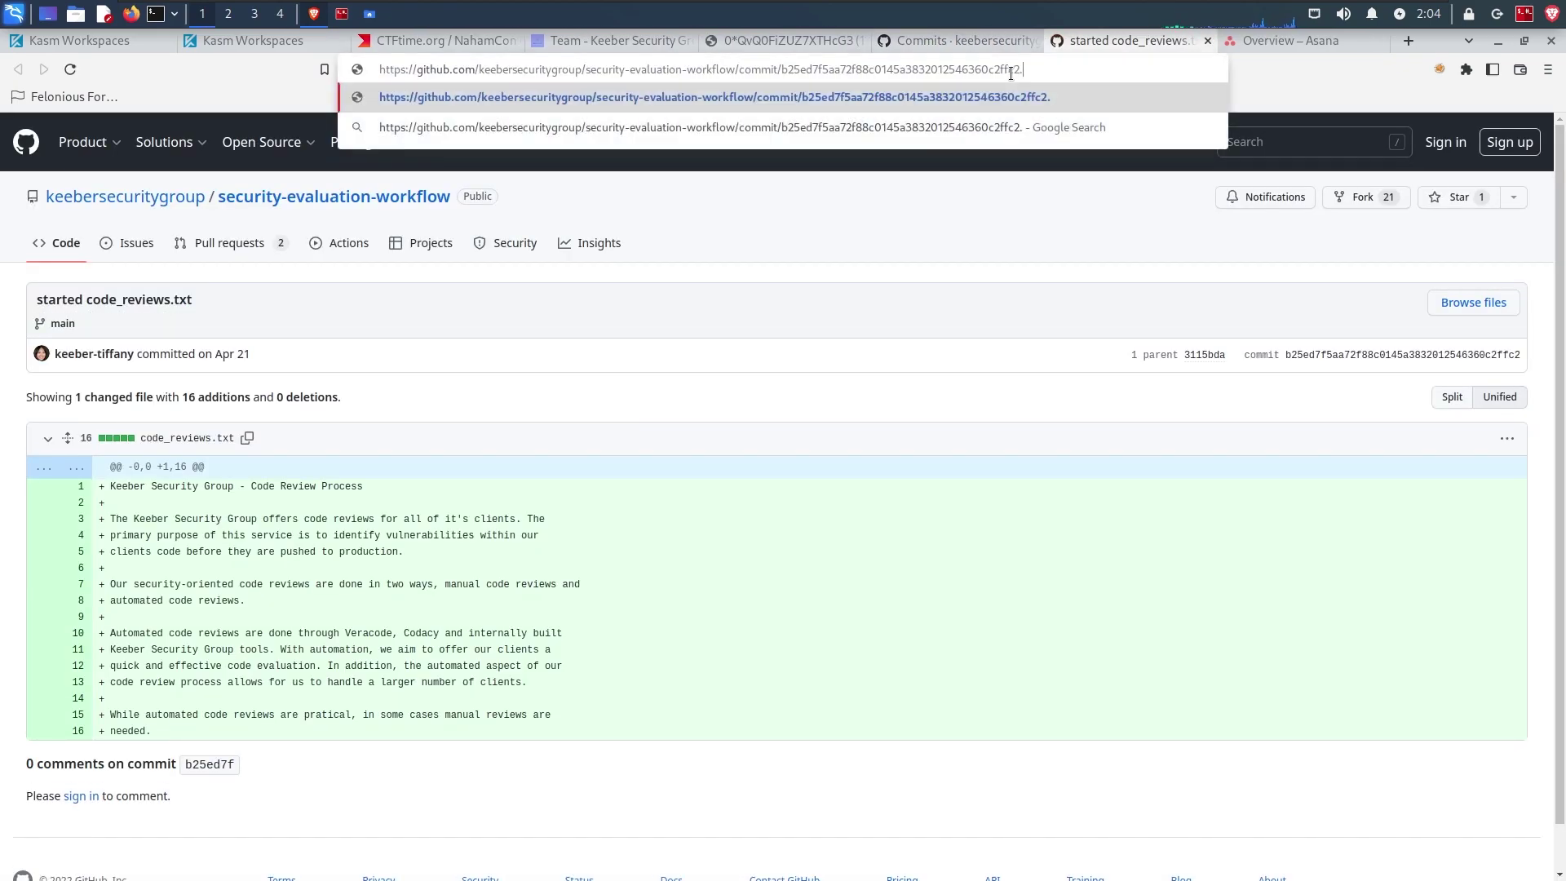
key(Return)
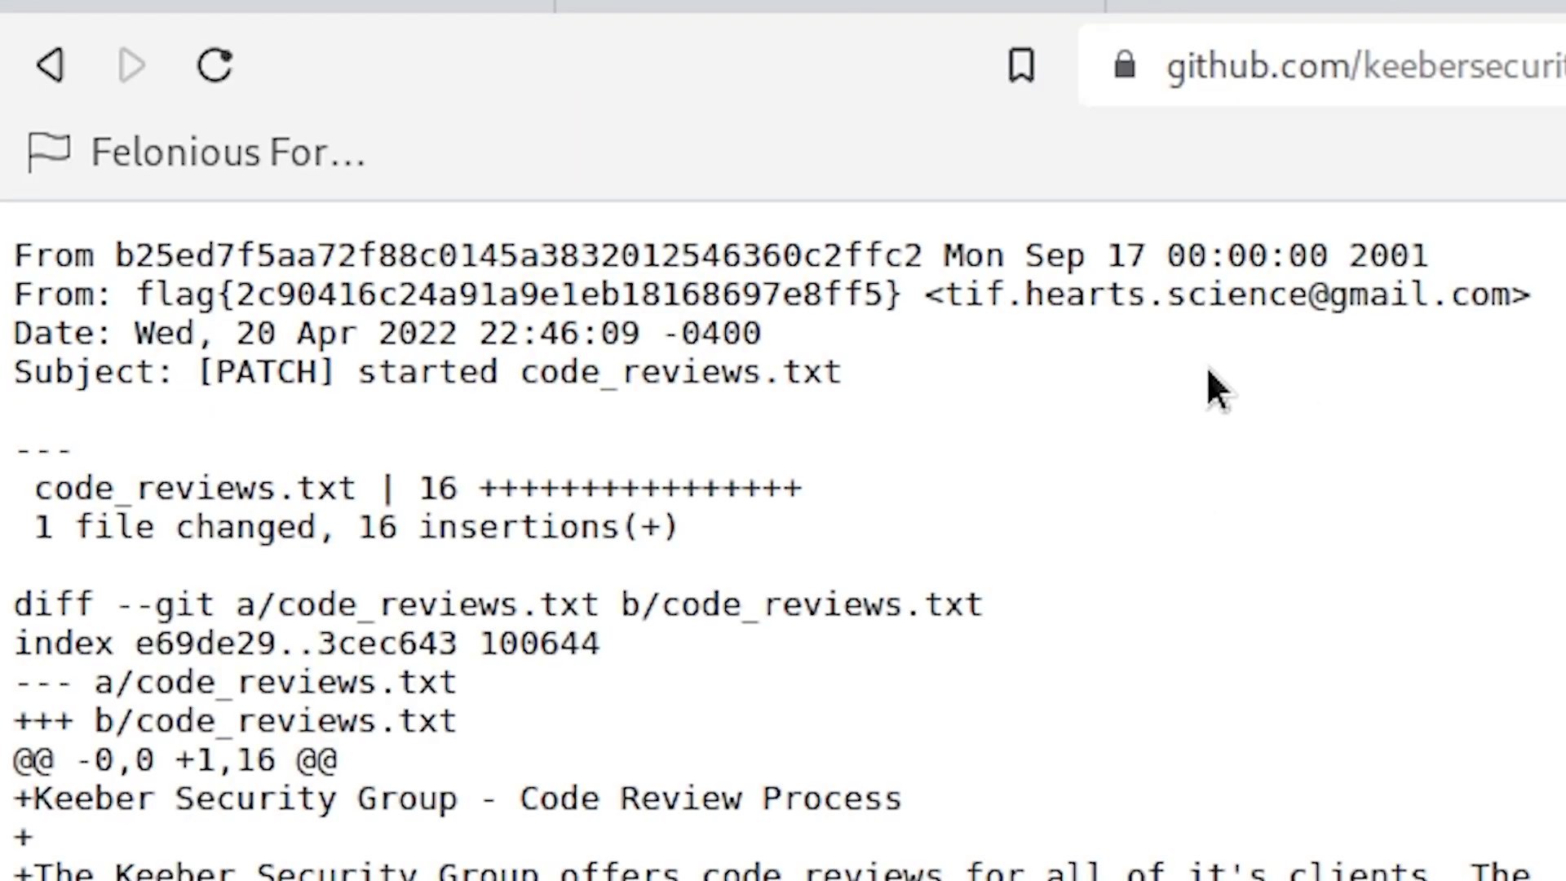
Step: Highlight the flag in the author name and the personal email, then view challenge 6
drag(946, 294, 1510, 281)
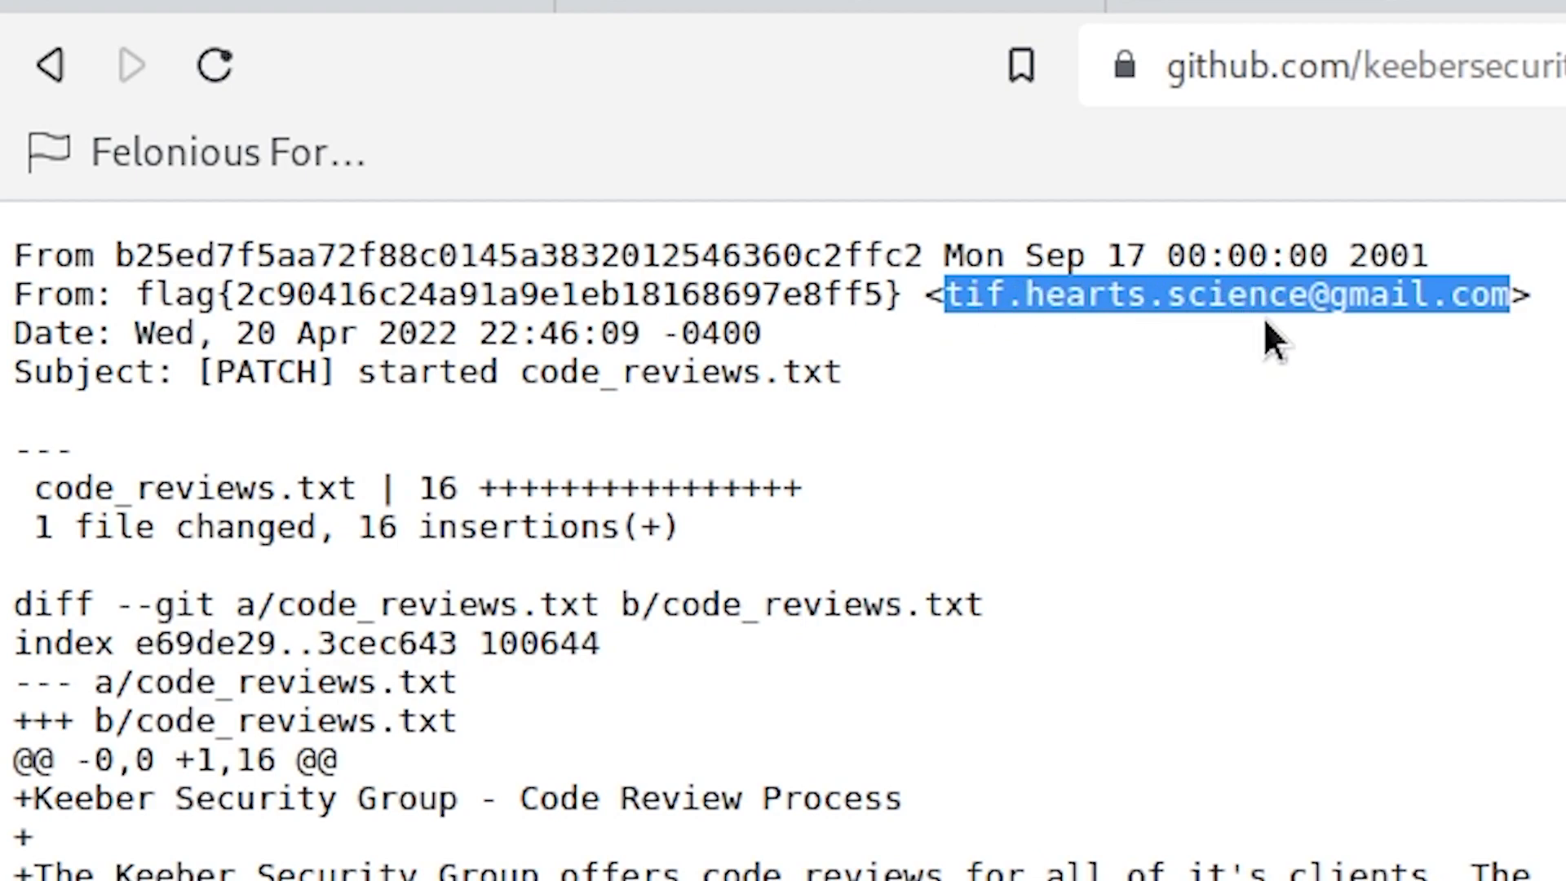
drag(134, 295, 901, 295)
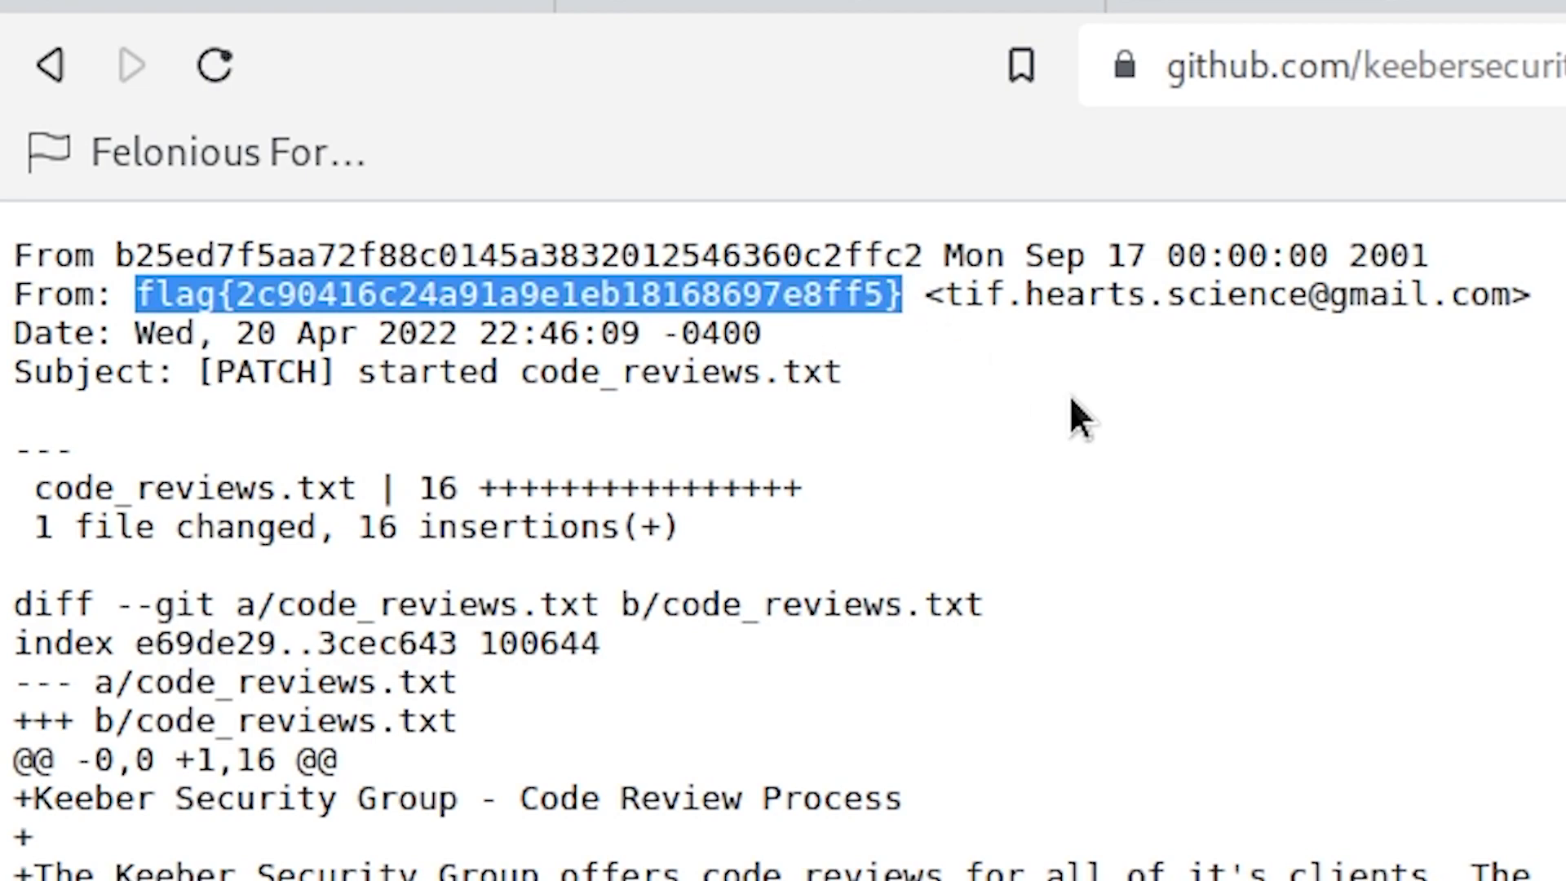
drag(942, 296, 1514, 294)
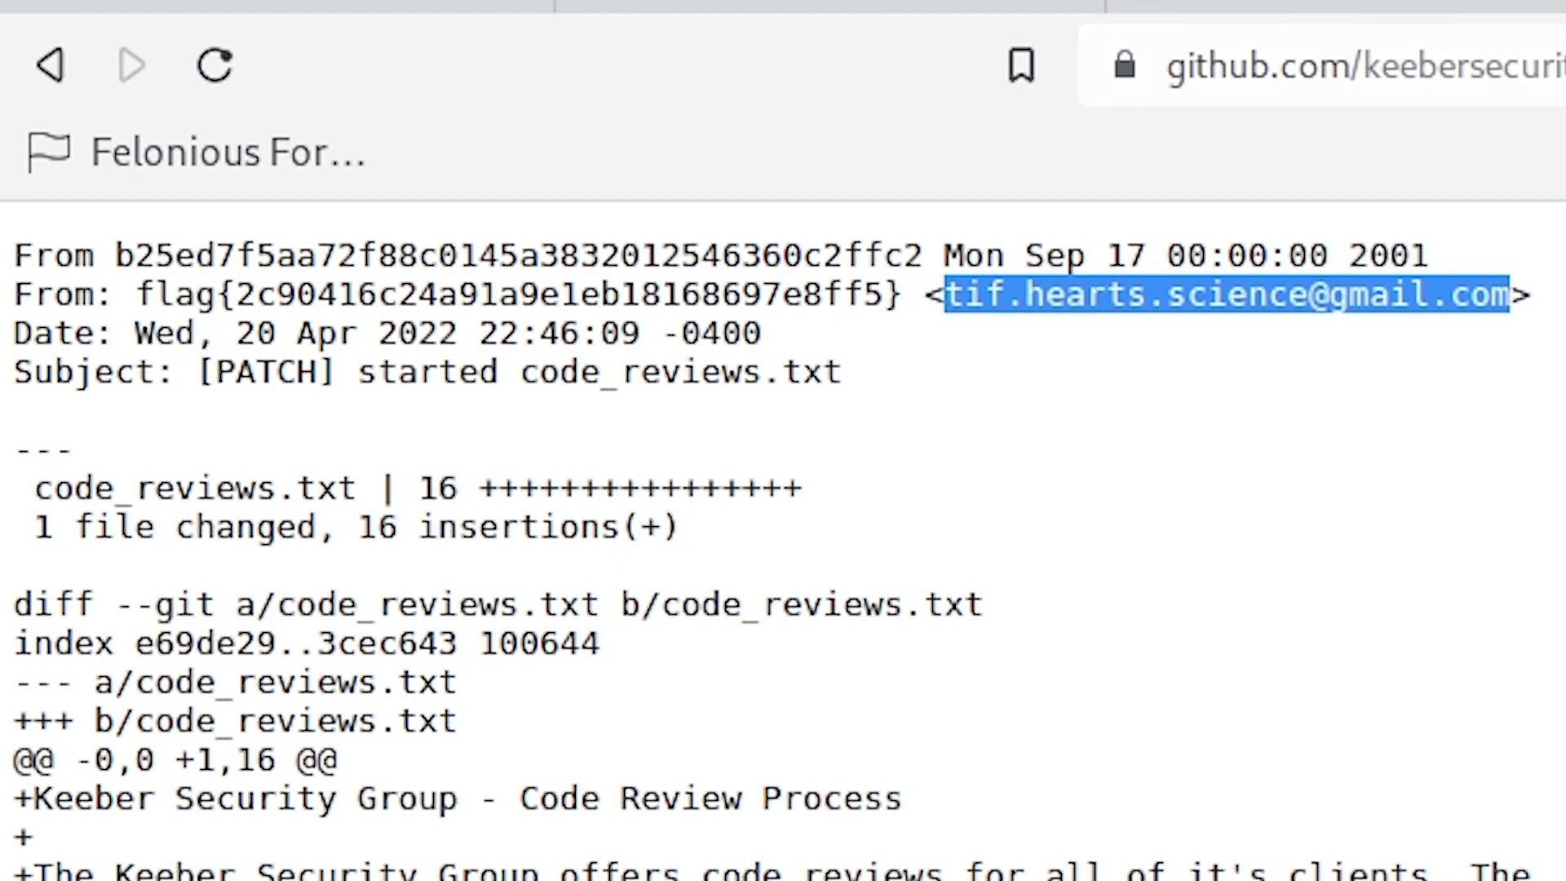
drag(430, 551, 1334, 555)
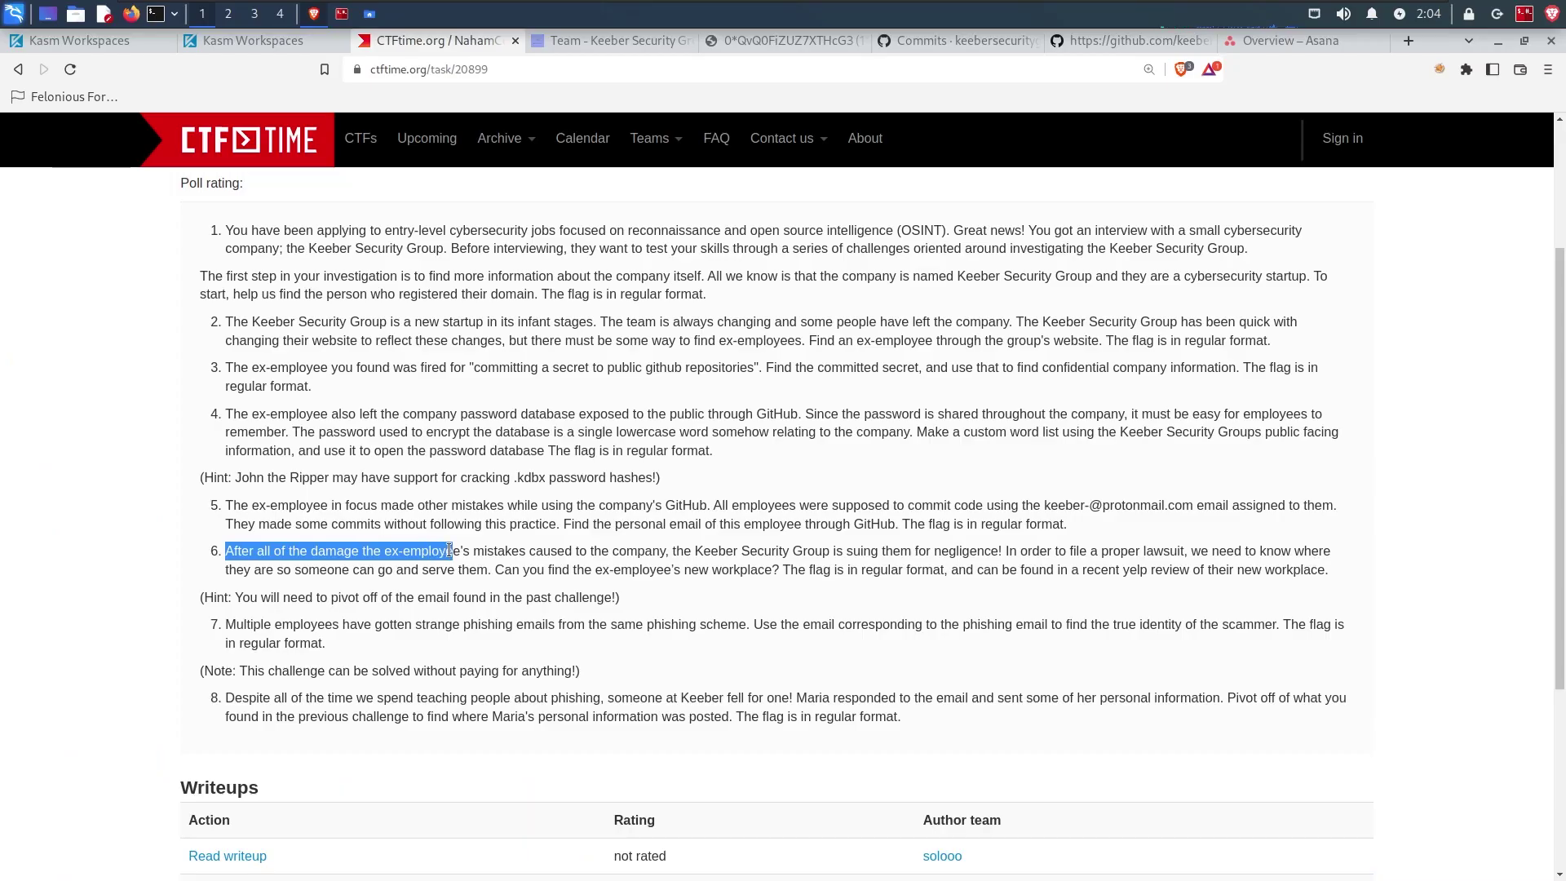
Step: Highlight challenge 6's yelp new-workplace question and its email-pivot hint, then return to the patch
drag(229, 571, 490, 572)
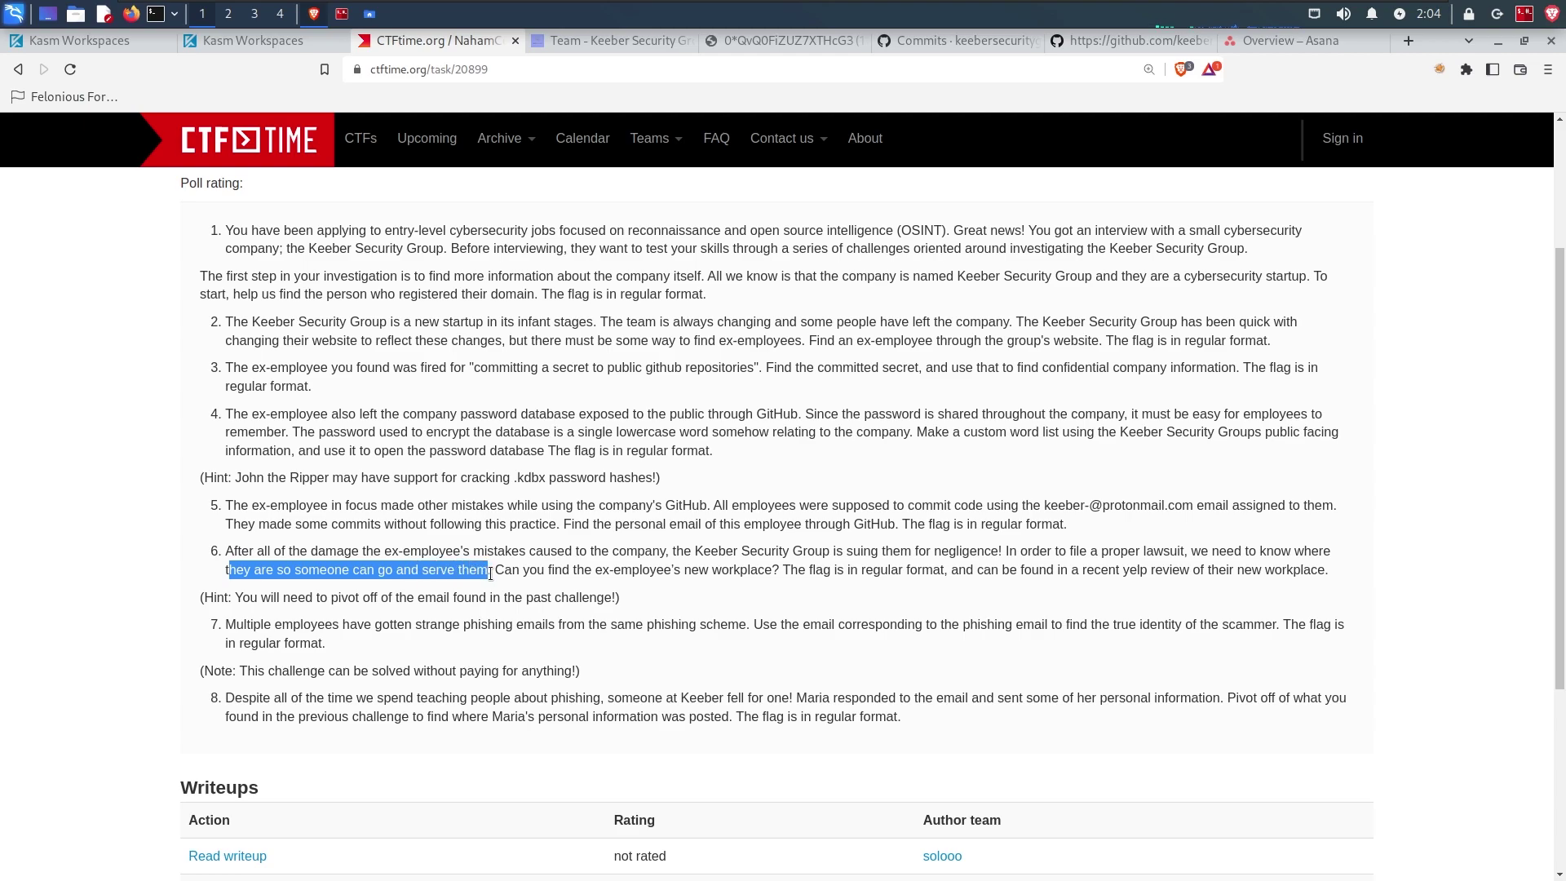
drag(494, 570, 1345, 569)
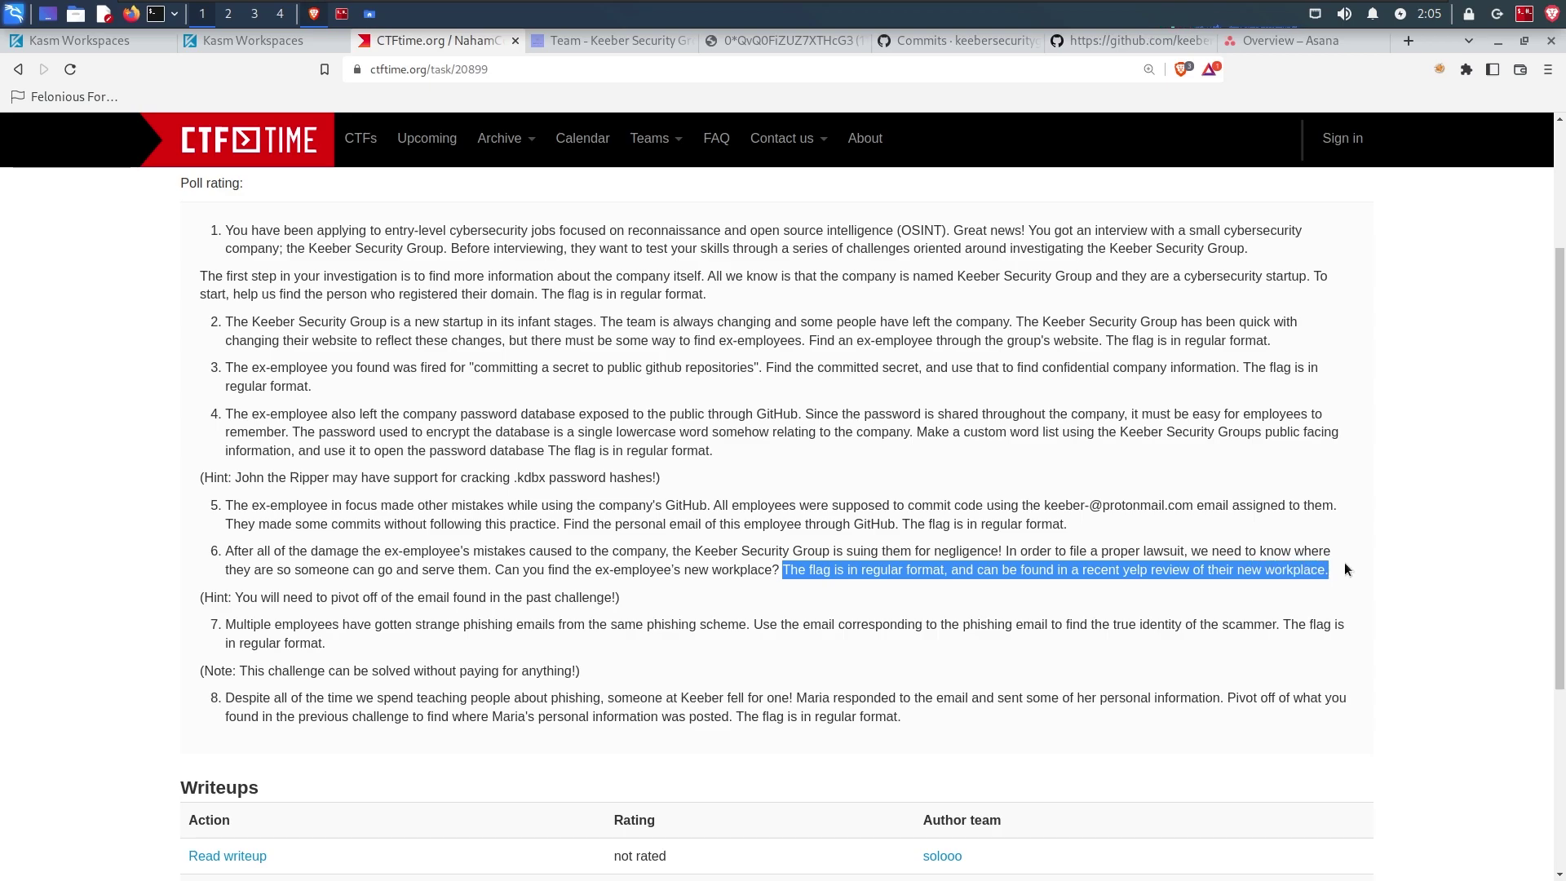
double_click(1135, 571)
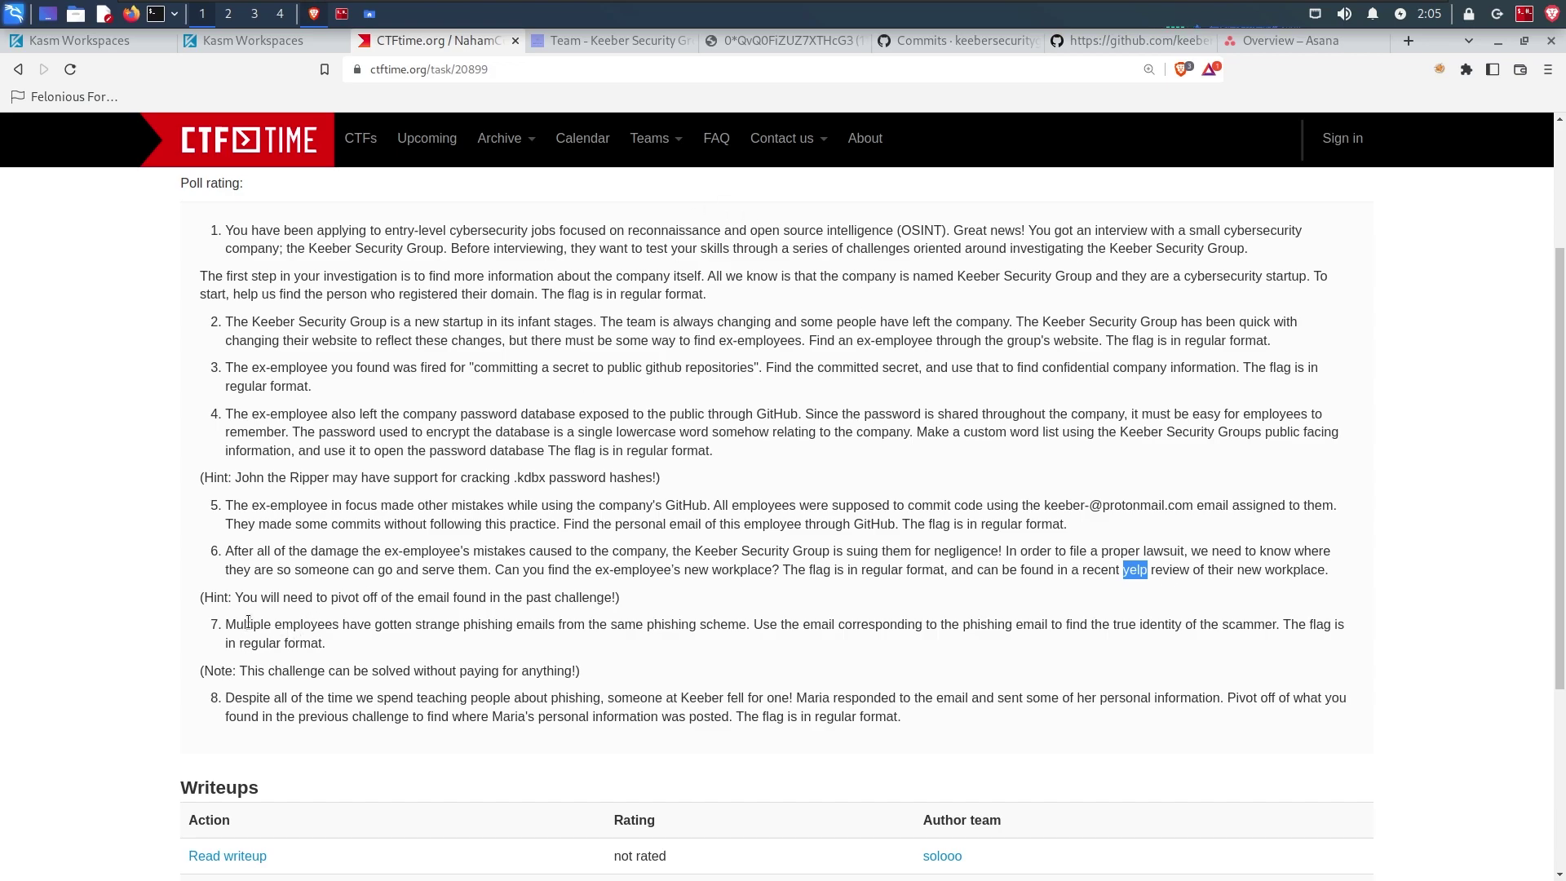
drag(237, 600, 632, 601)
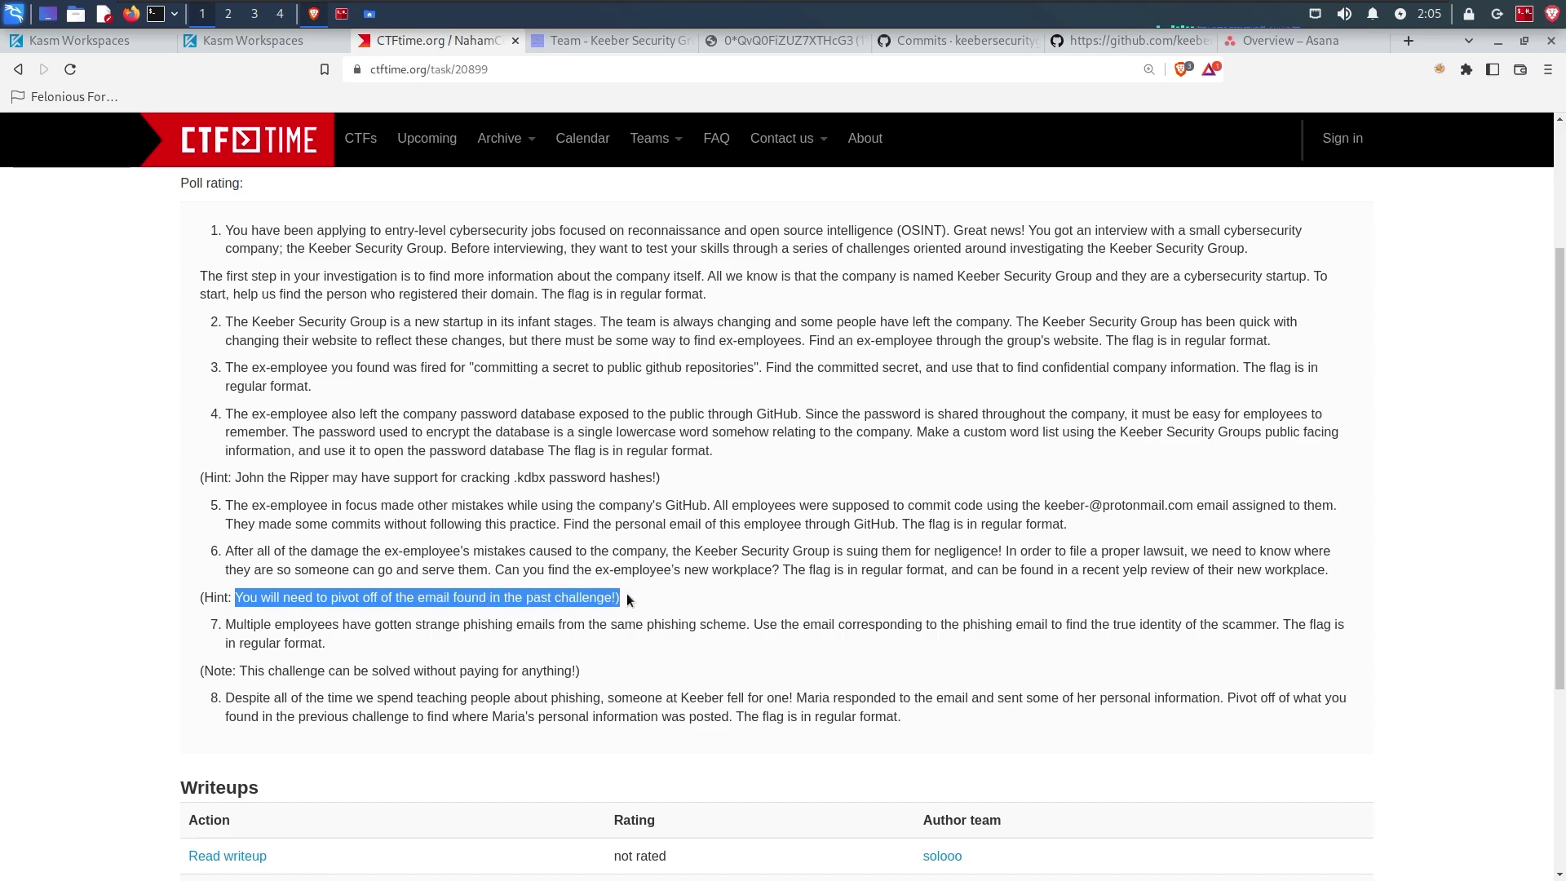
click(1288, 40)
click(1163, 43)
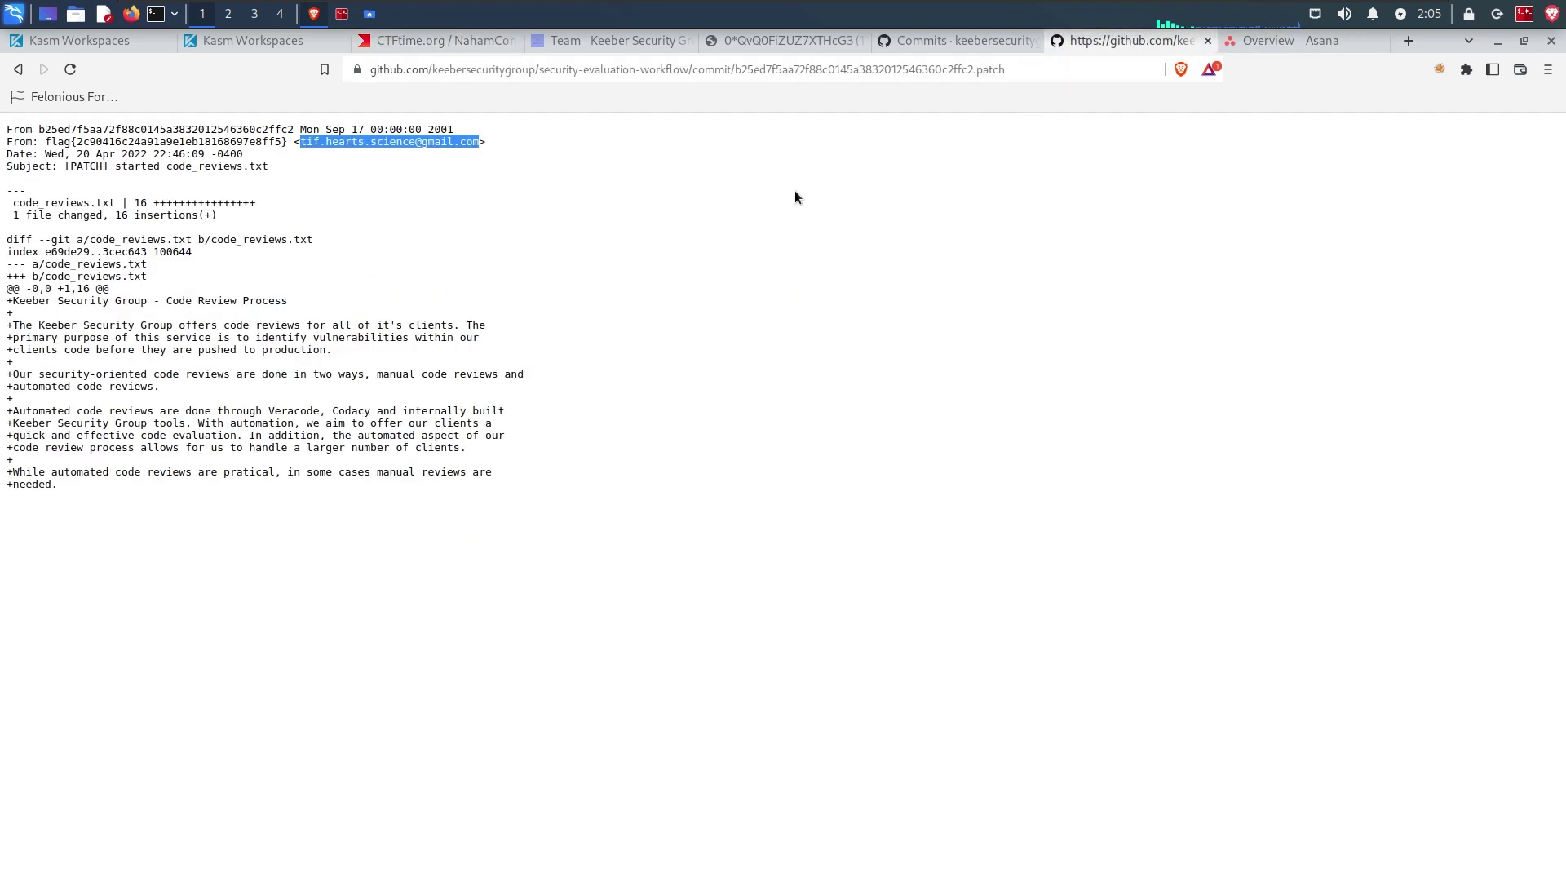
Step: Select and copy the username portion of the personal email in the patch's From line
click(305, 144)
drag(301, 144, 479, 144)
double_click(342, 144)
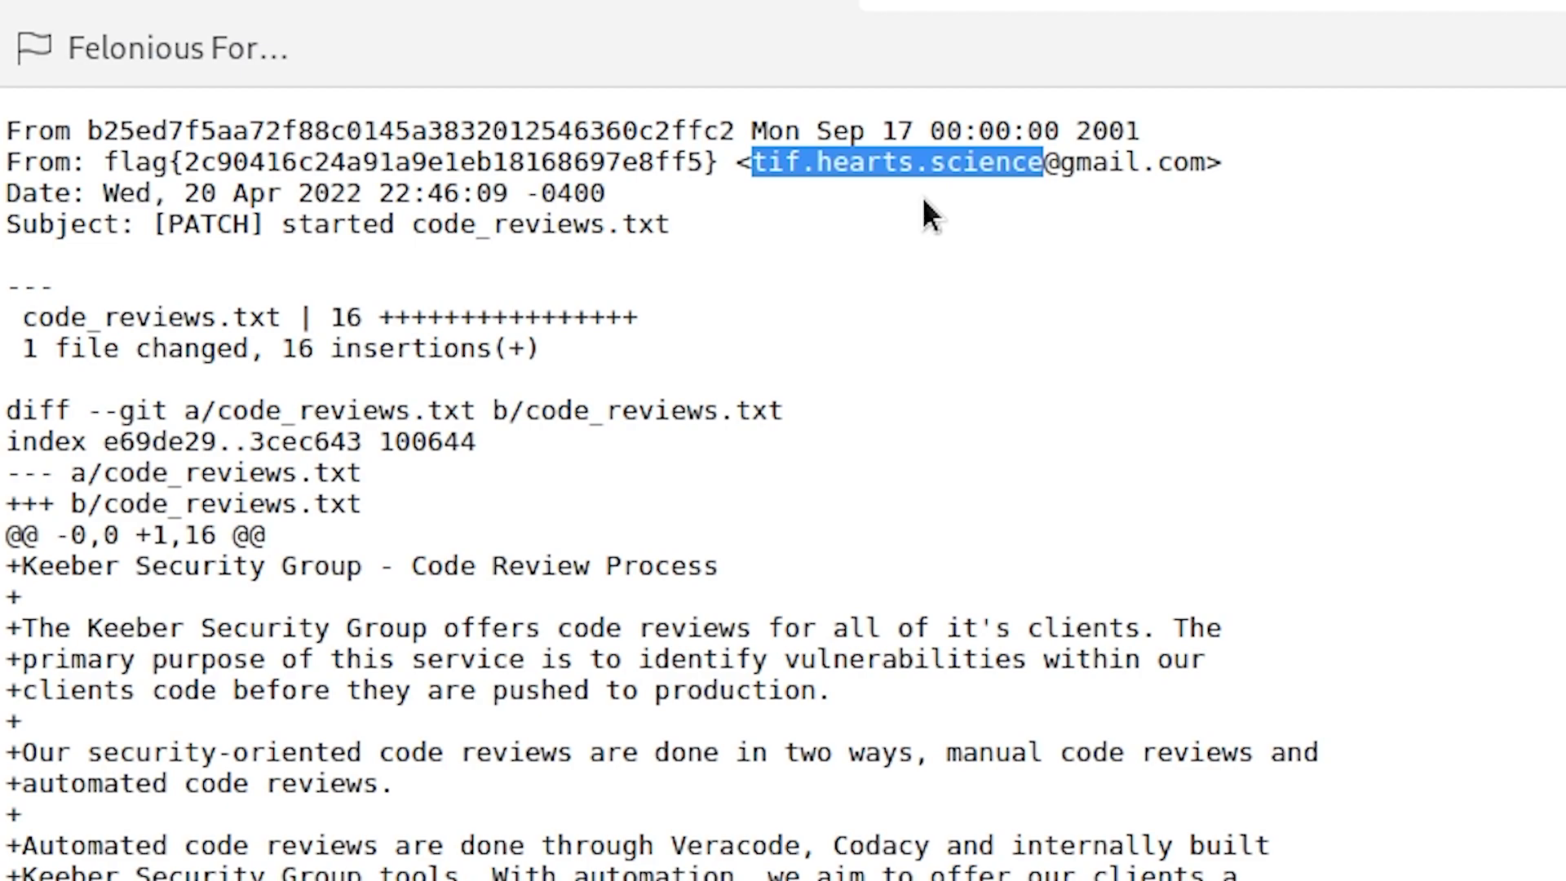
click(795, 186)
drag(751, 162, 1046, 161)
right_click(902, 163)
click(985, 186)
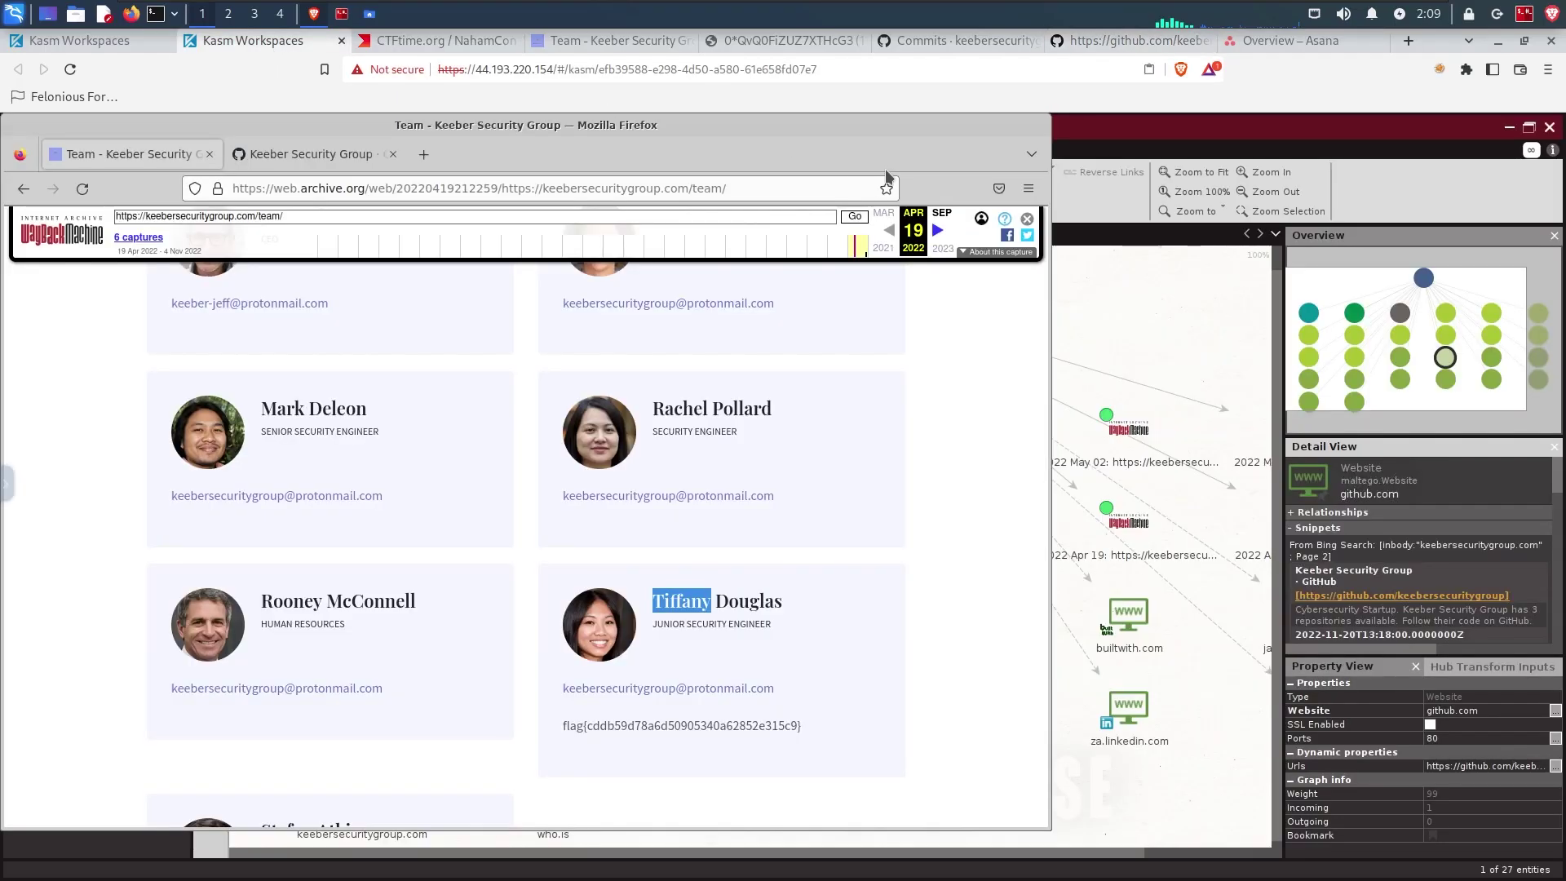
Step: Create a new Maltego graph with a Person entity labelled with the pasted email username
click(1143, 136)
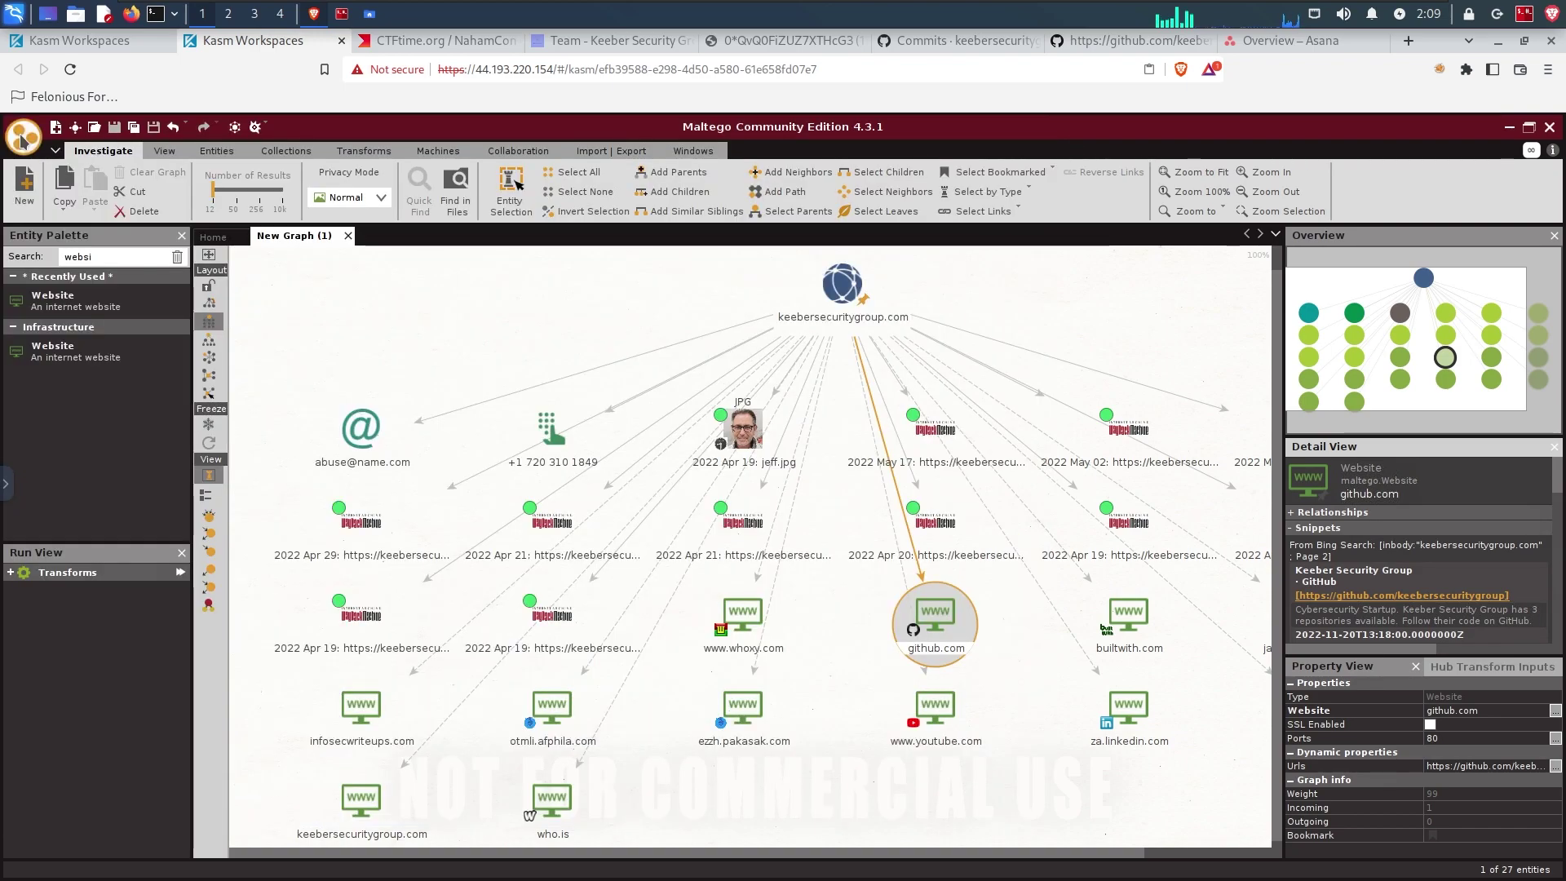
click(25, 145)
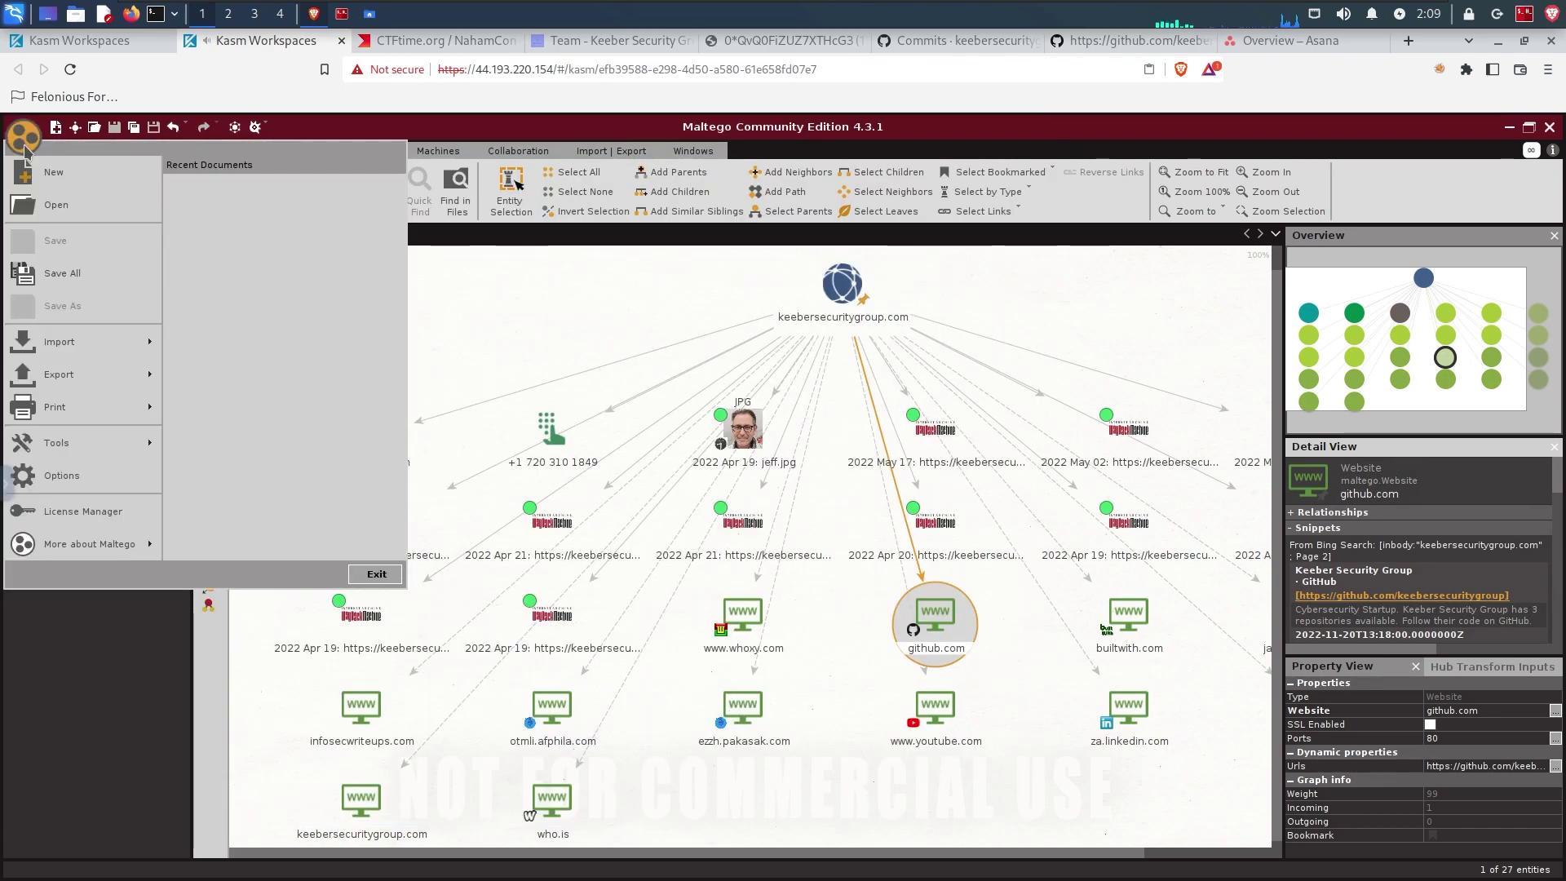
click(50, 172)
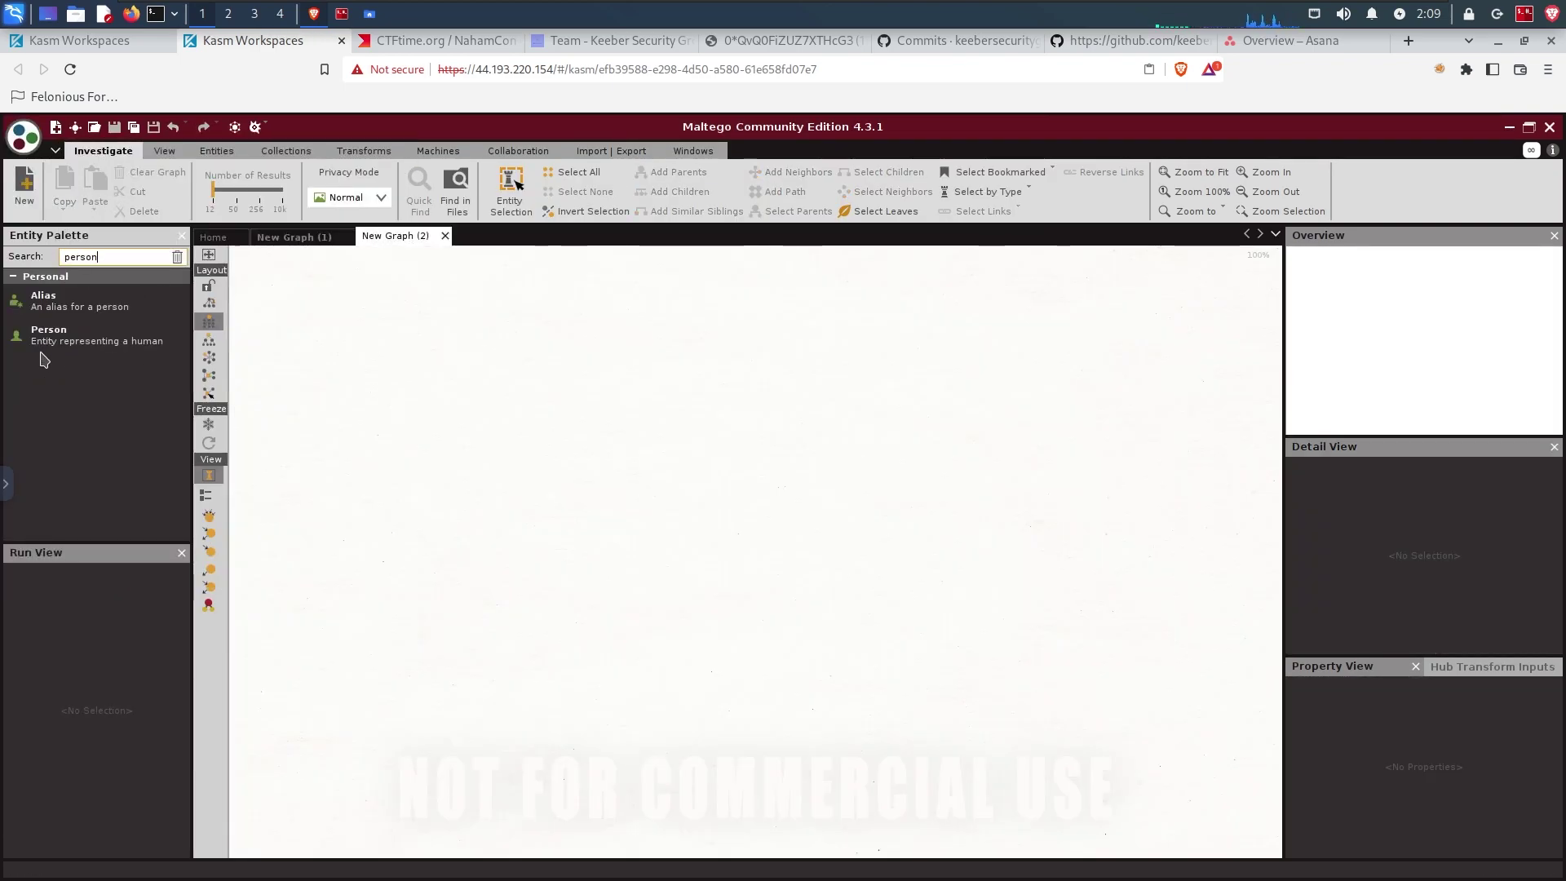
click(51, 343)
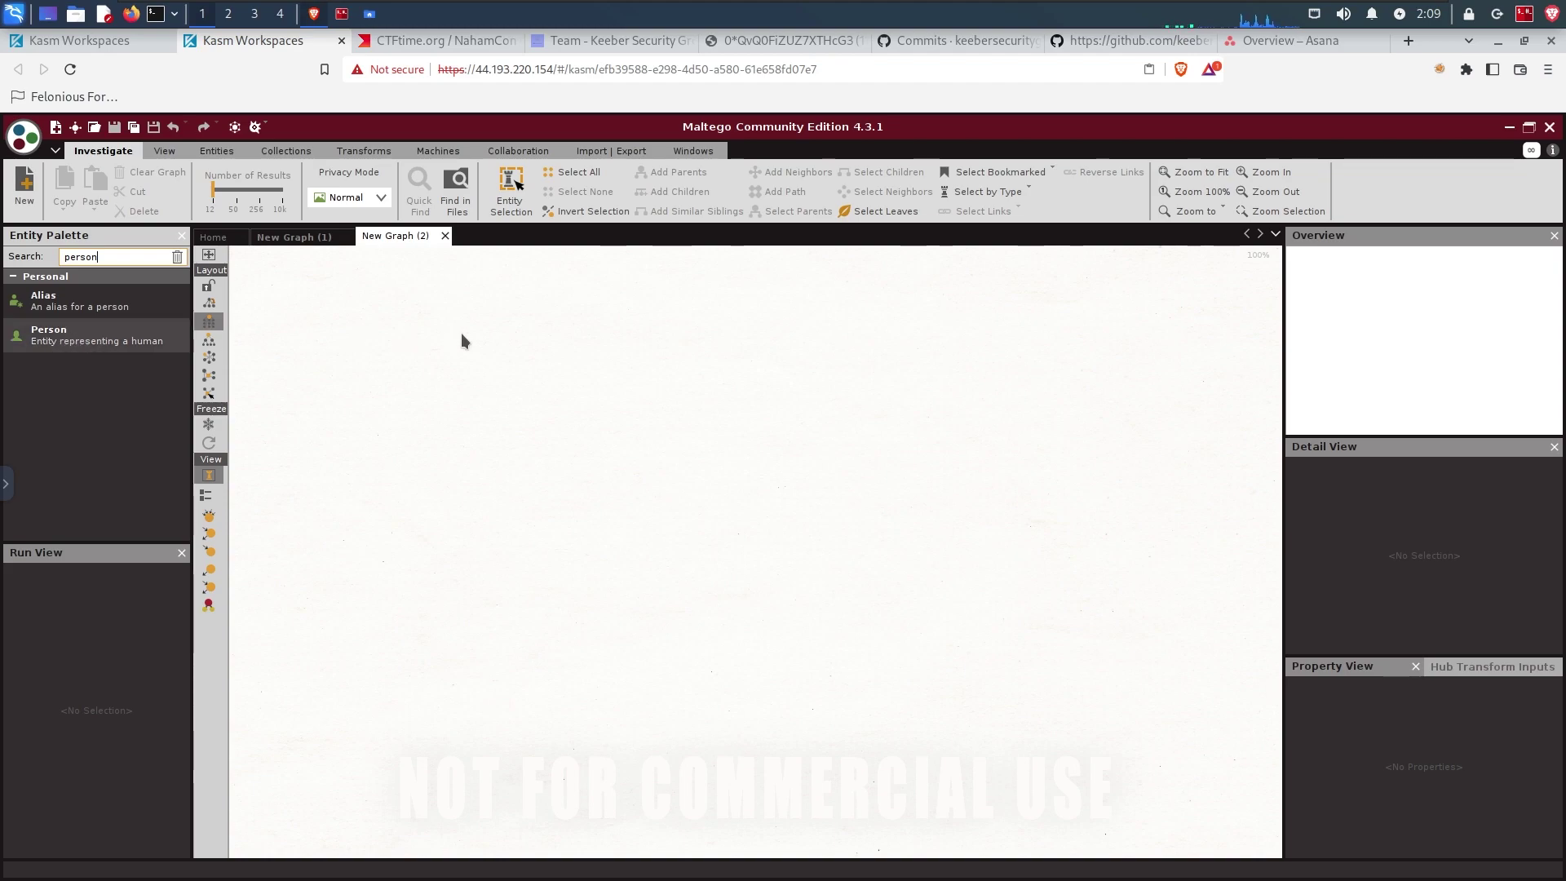
click(693, 331)
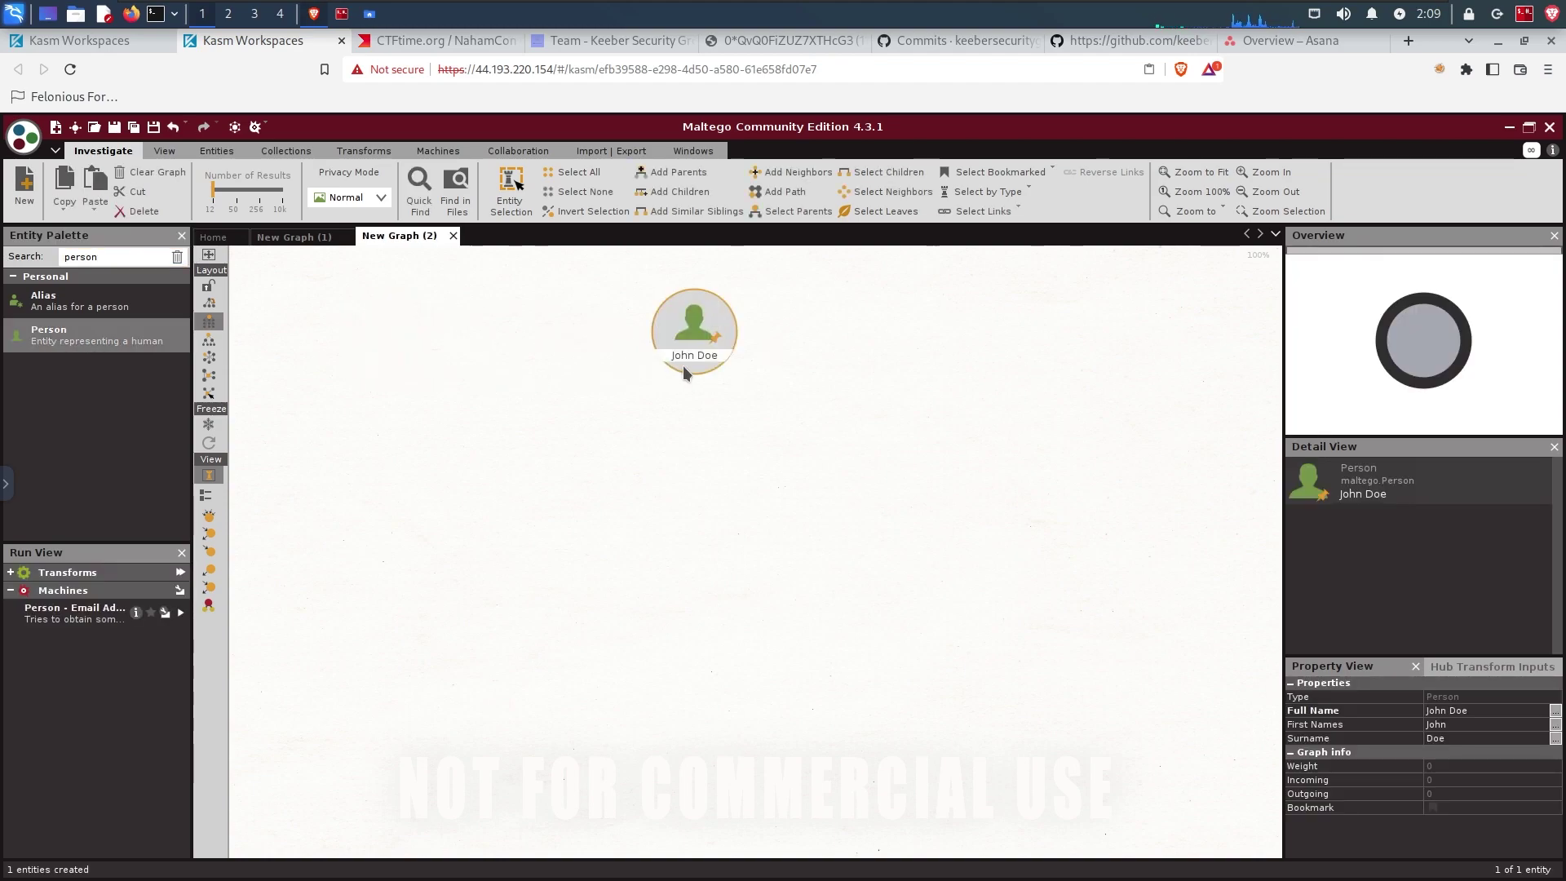
click(683, 366)
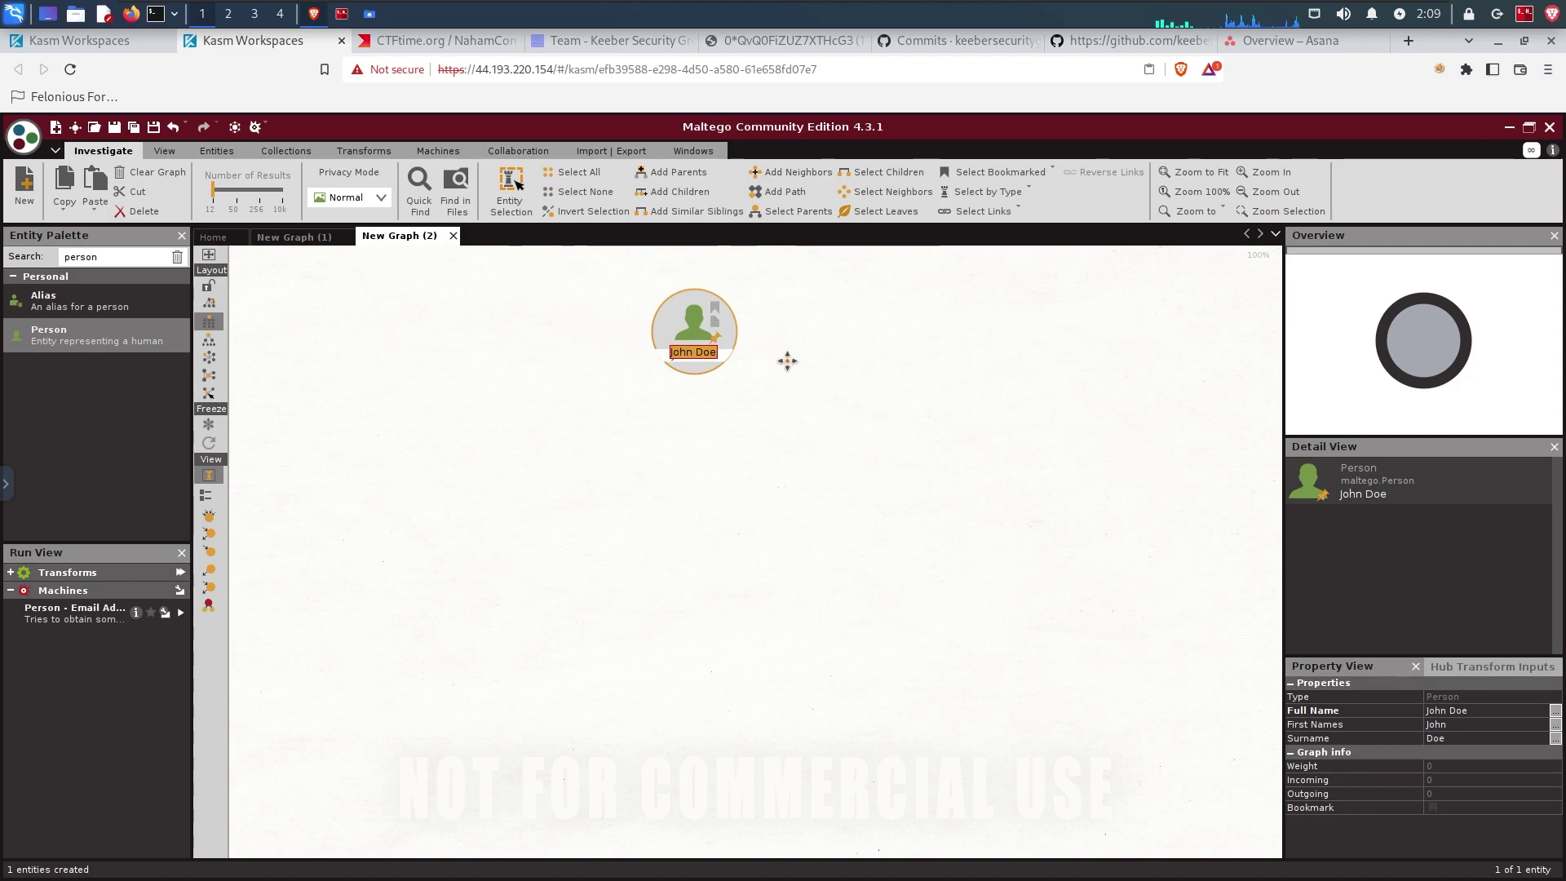
key(ctrl+v)
key(Return)
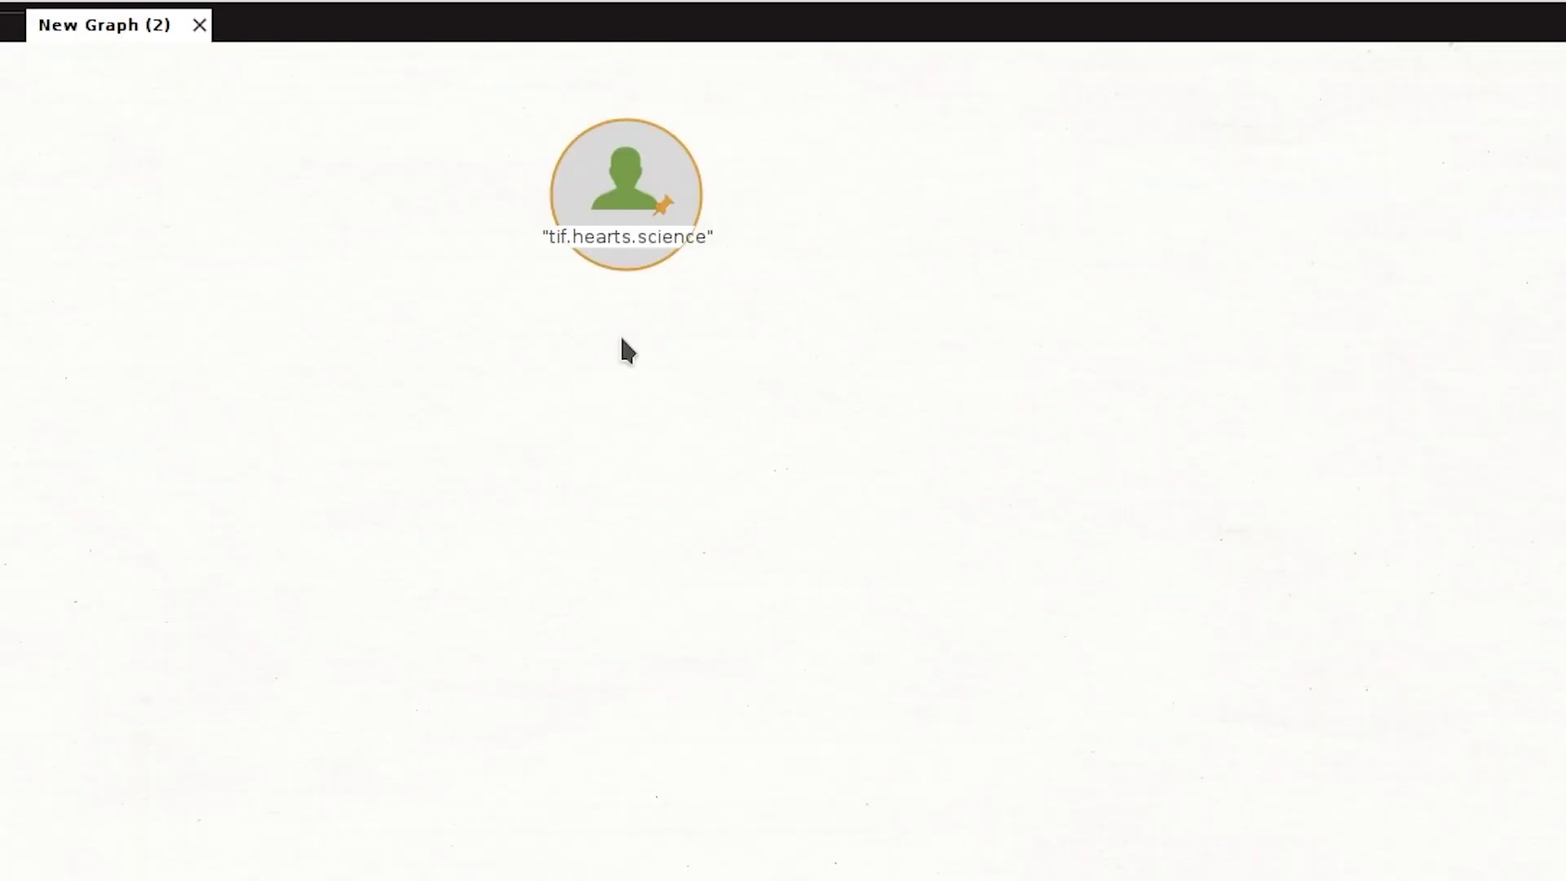
mouse_move(563, 237)
right_click(610, 152)
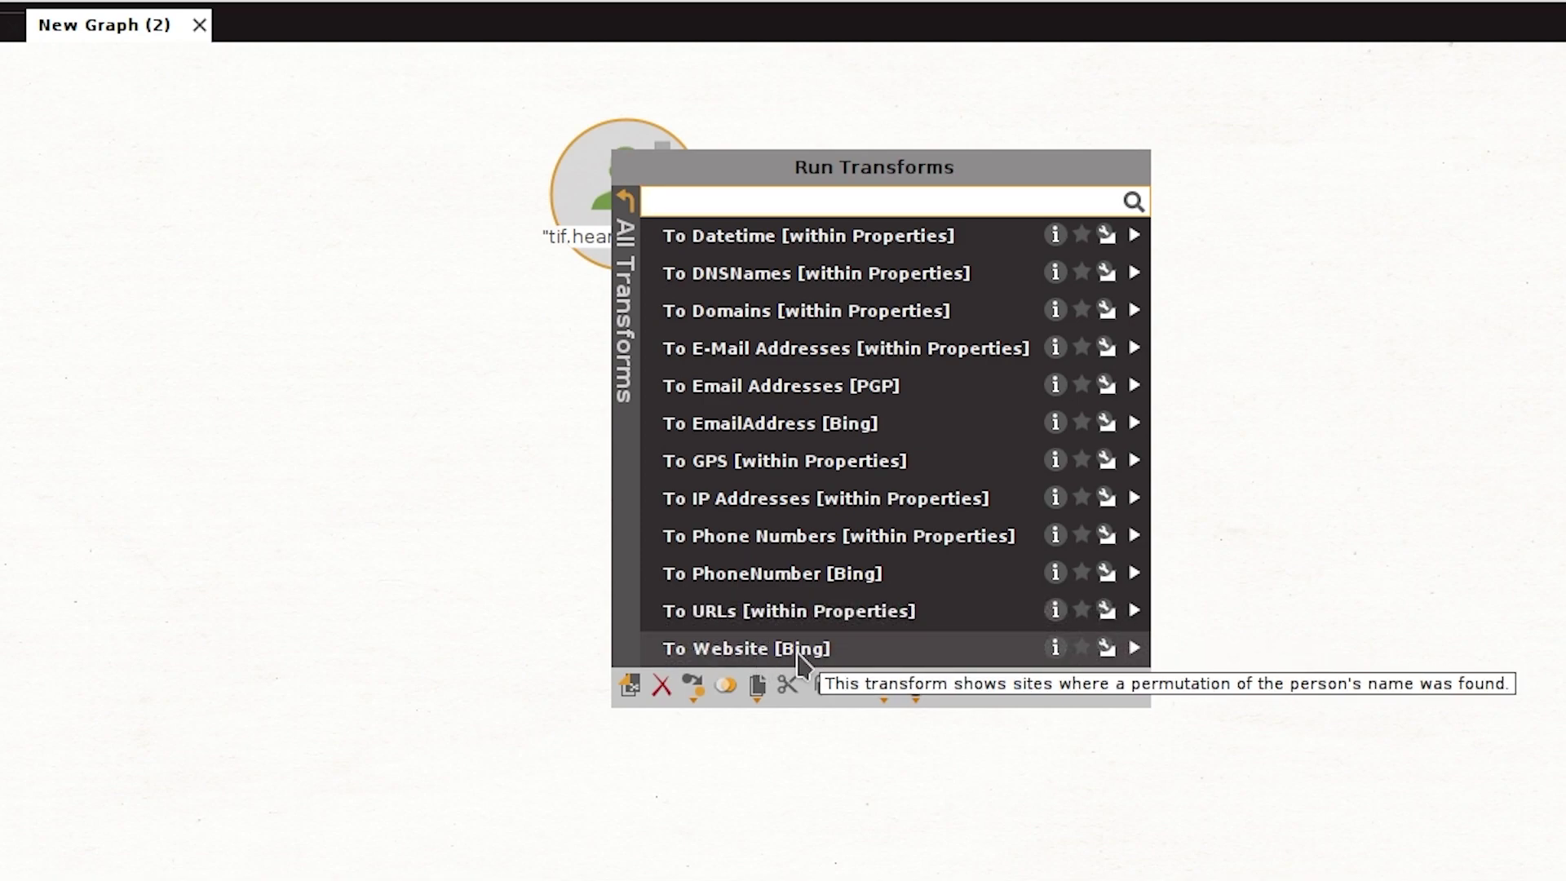
click(762, 663)
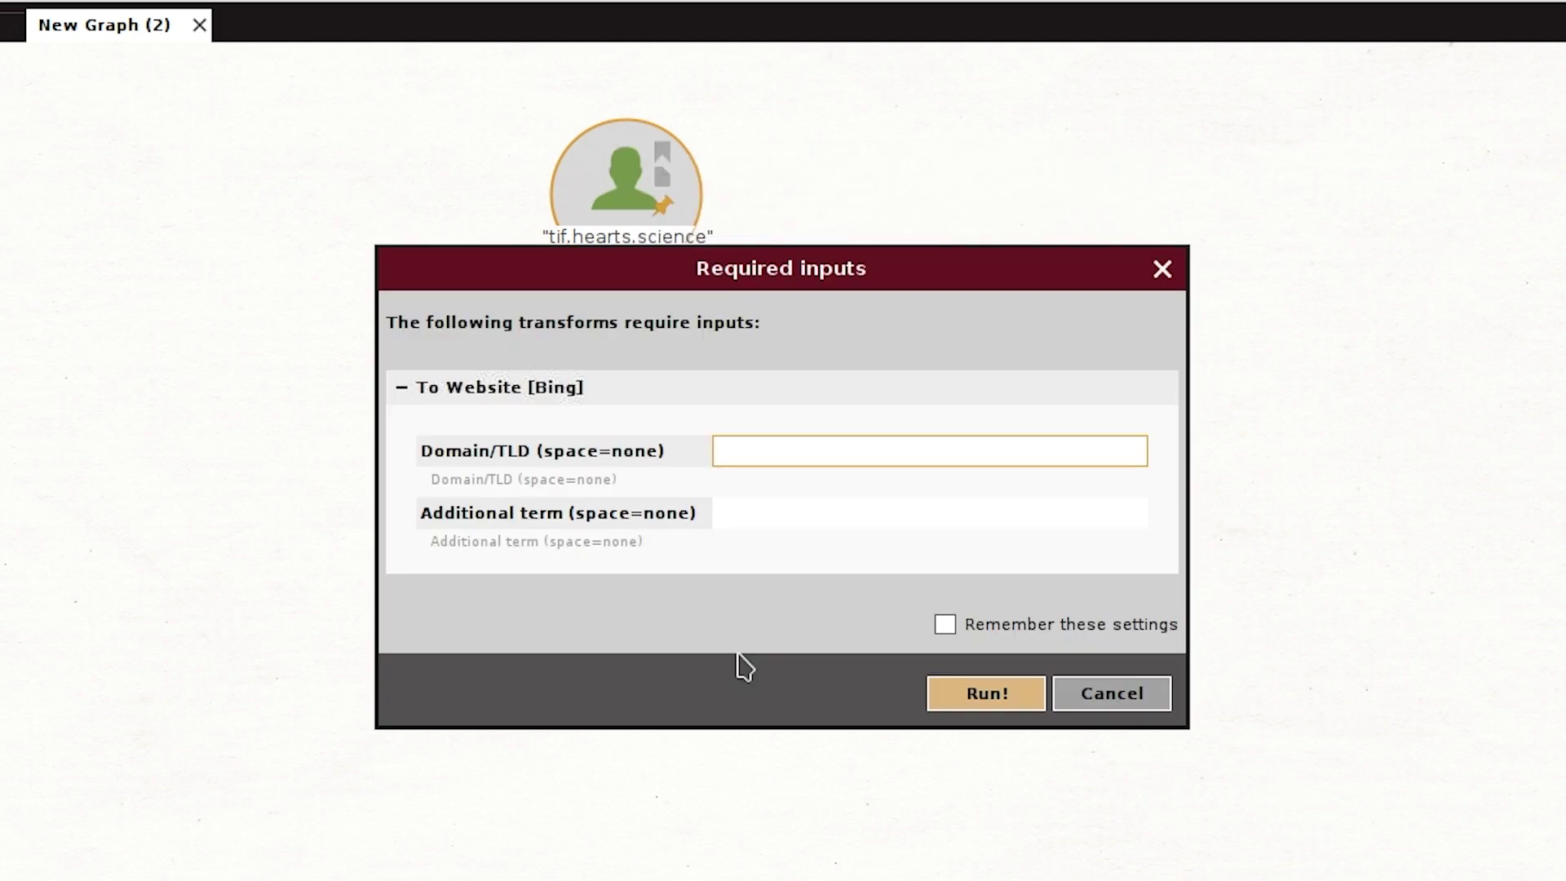
click(996, 691)
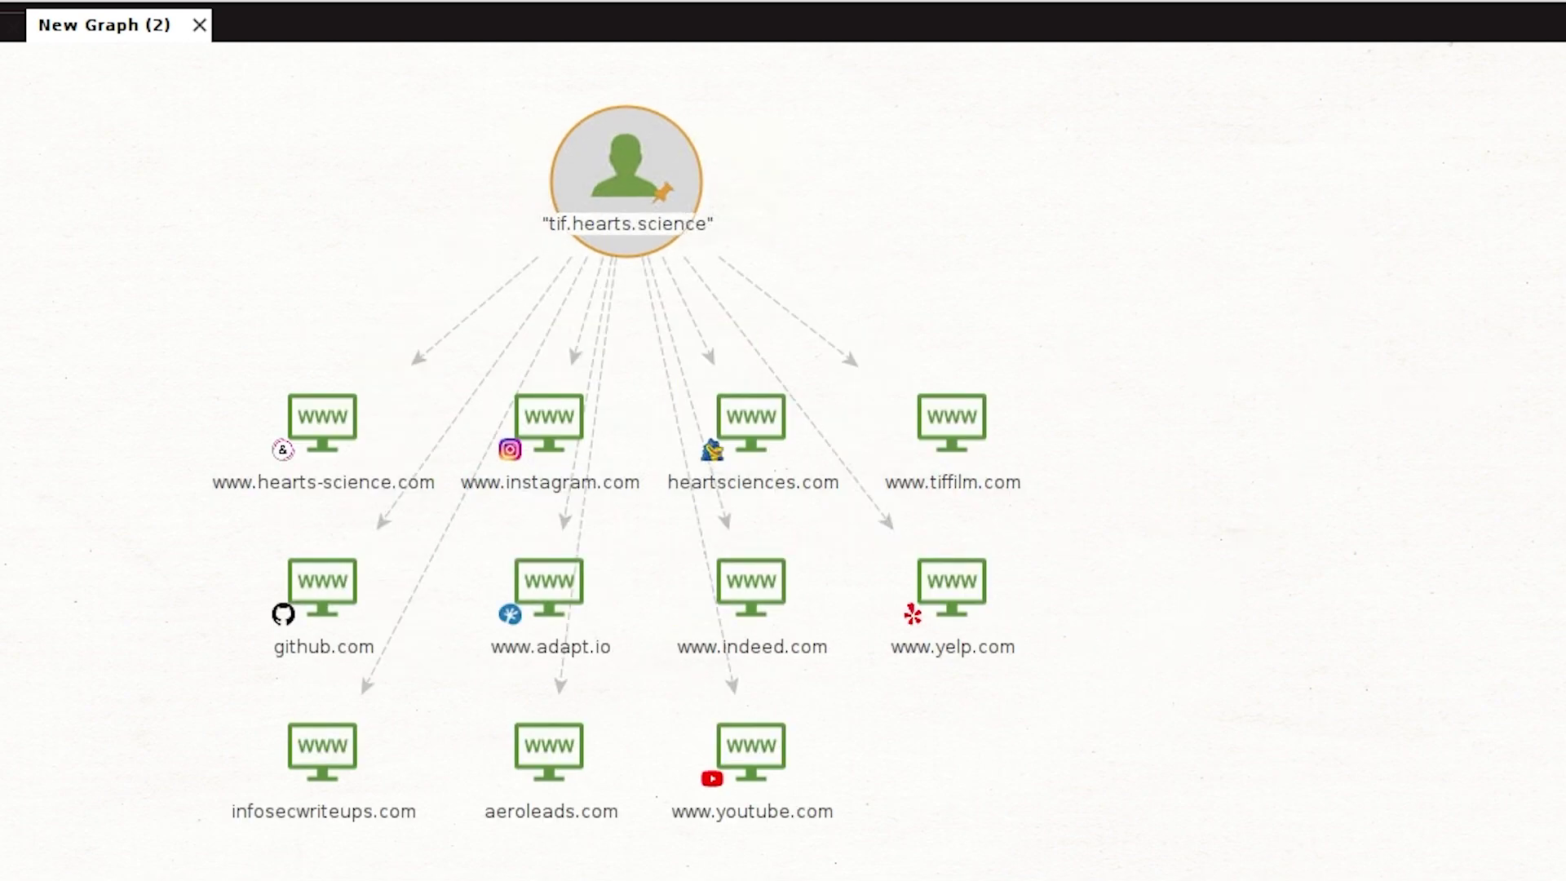
click(572, 414)
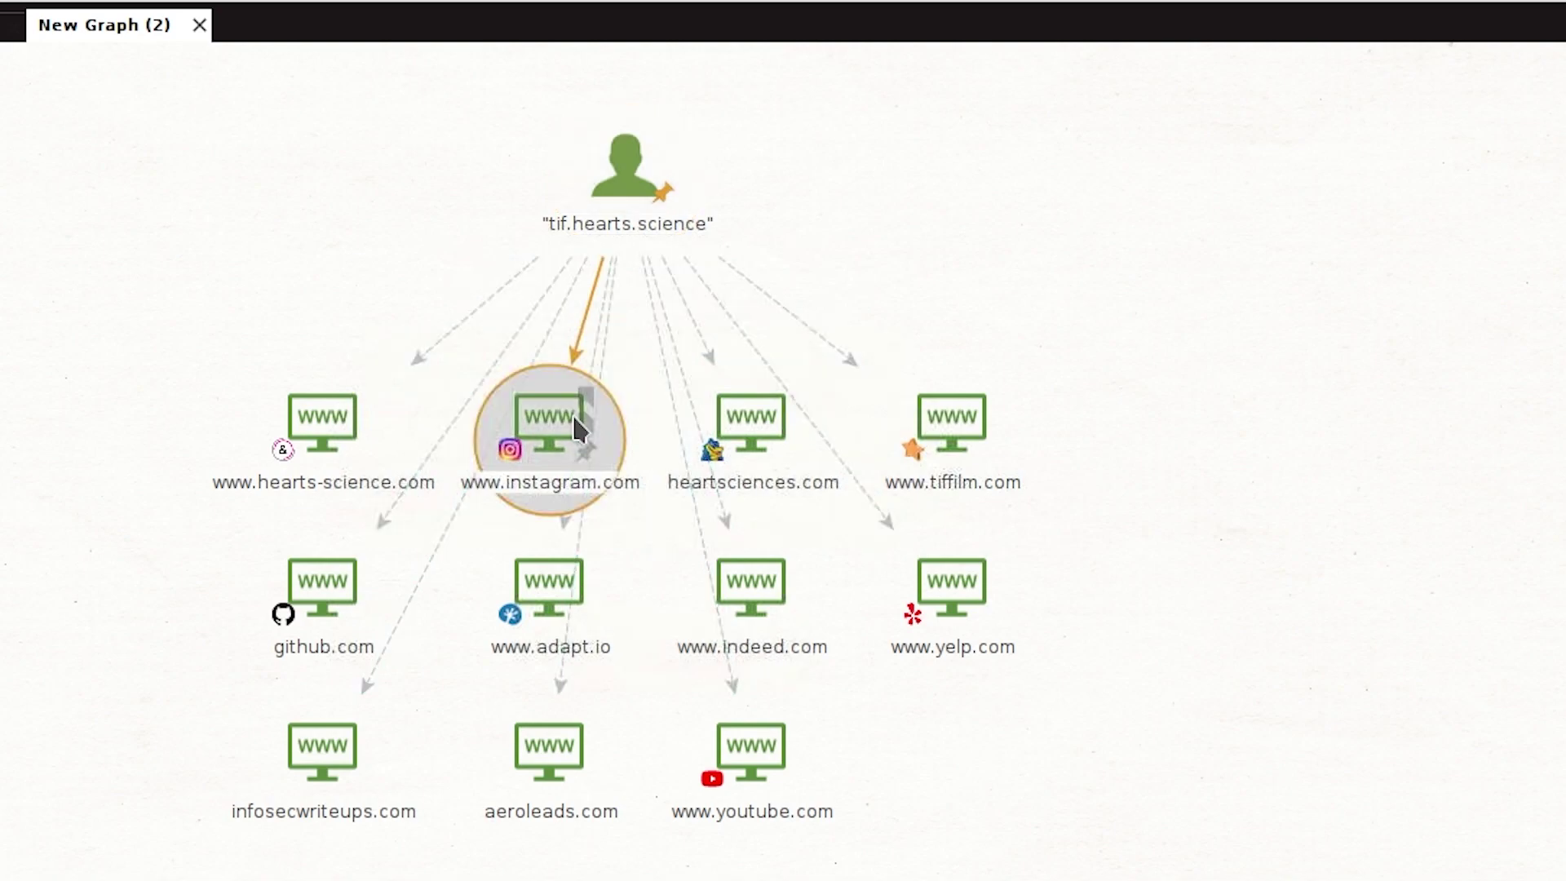
click(331, 598)
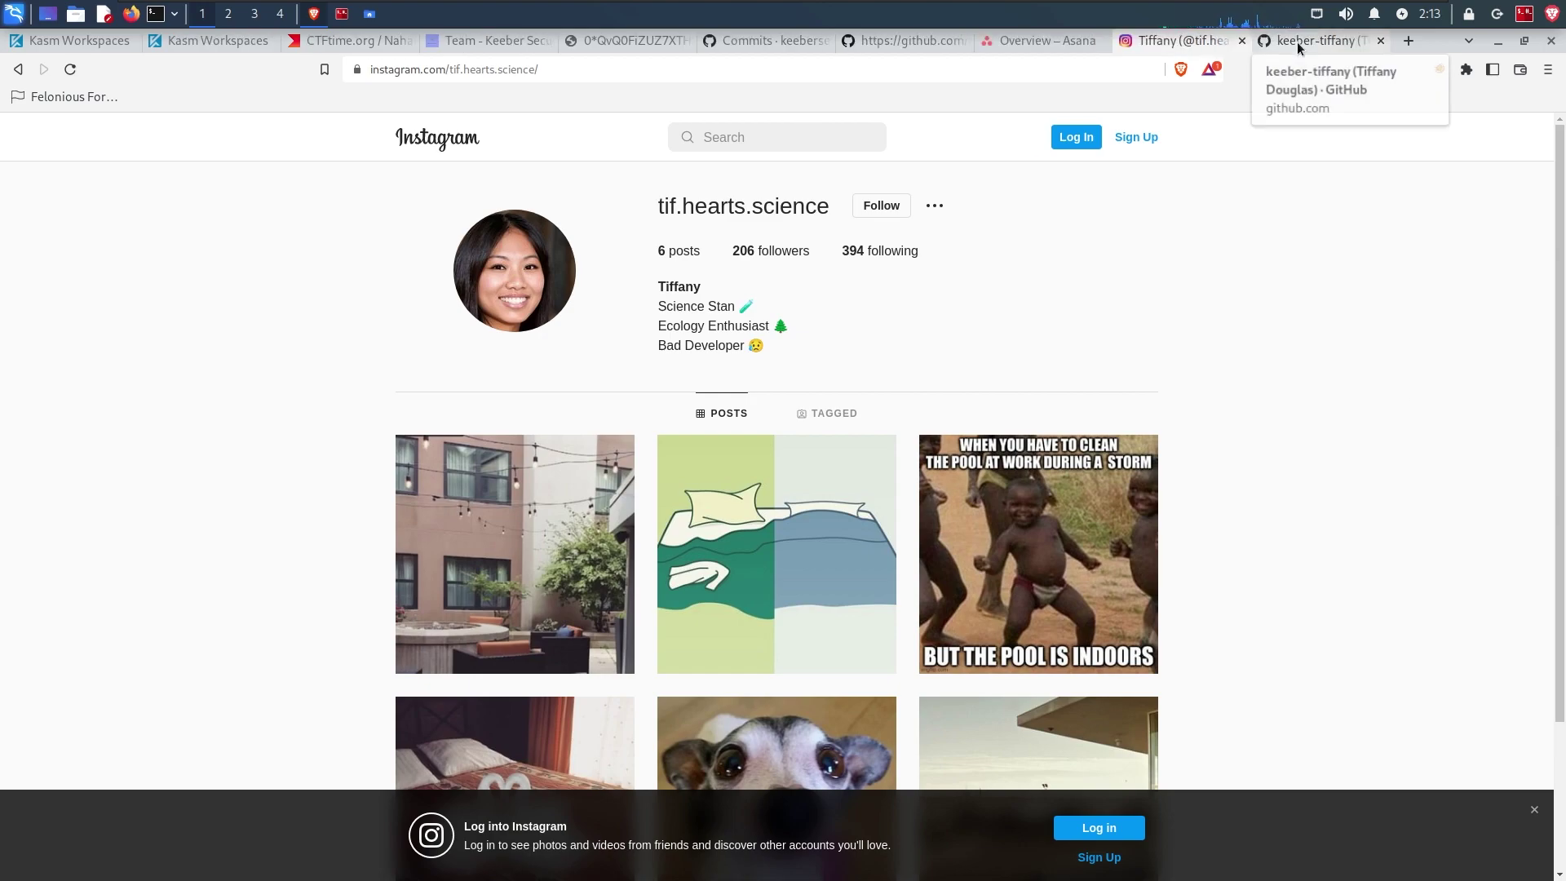
Step: Check the GitHub profile's full name and its location, Maine
click(1297, 41)
drag(288, 473, 464, 456)
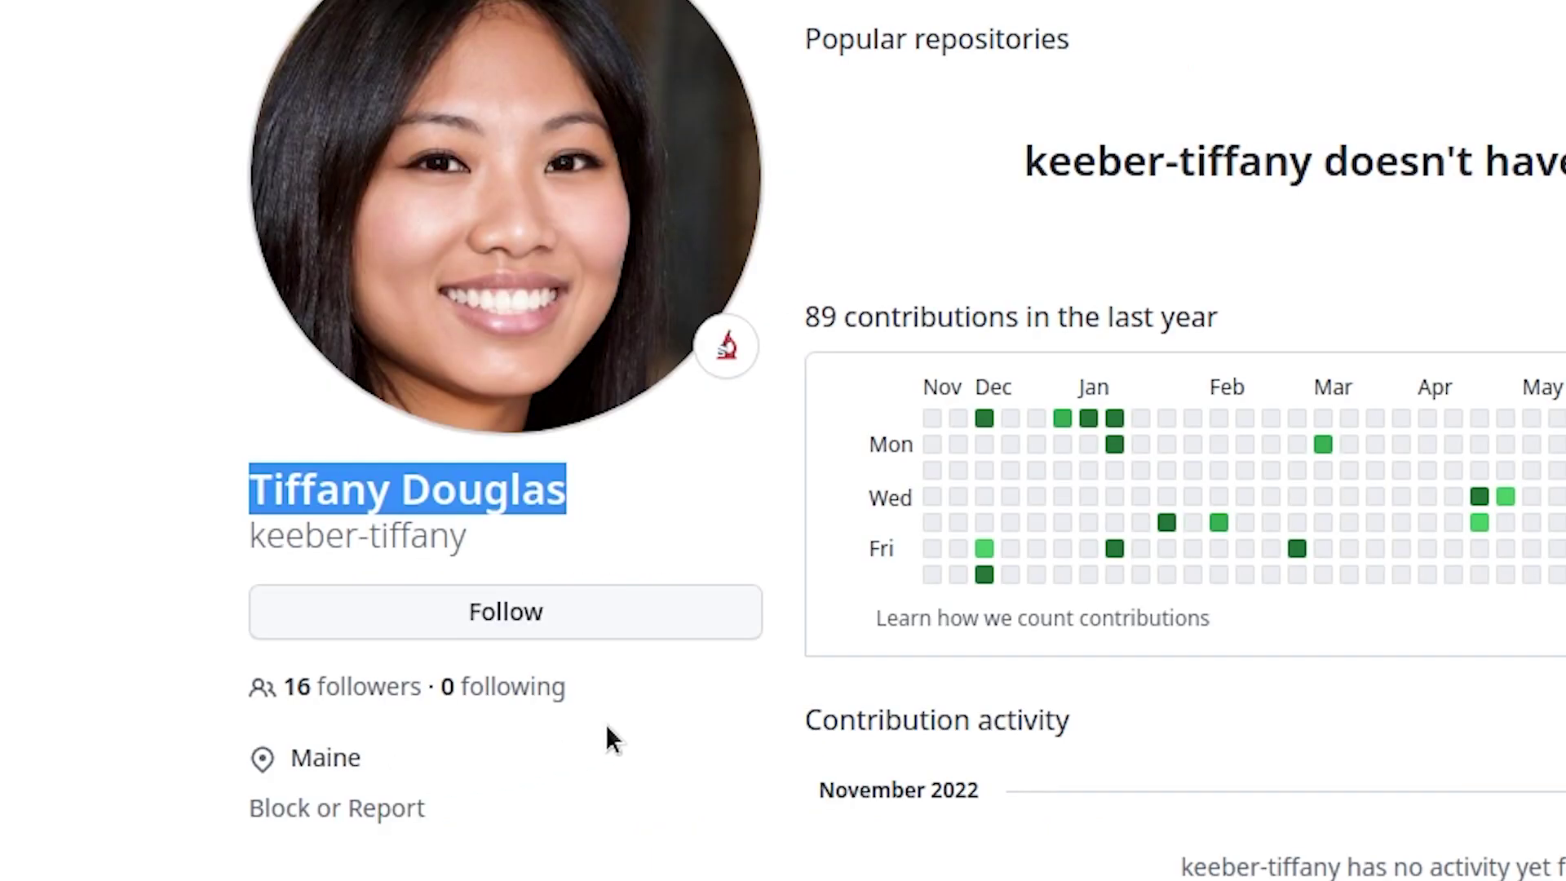
click(427, 595)
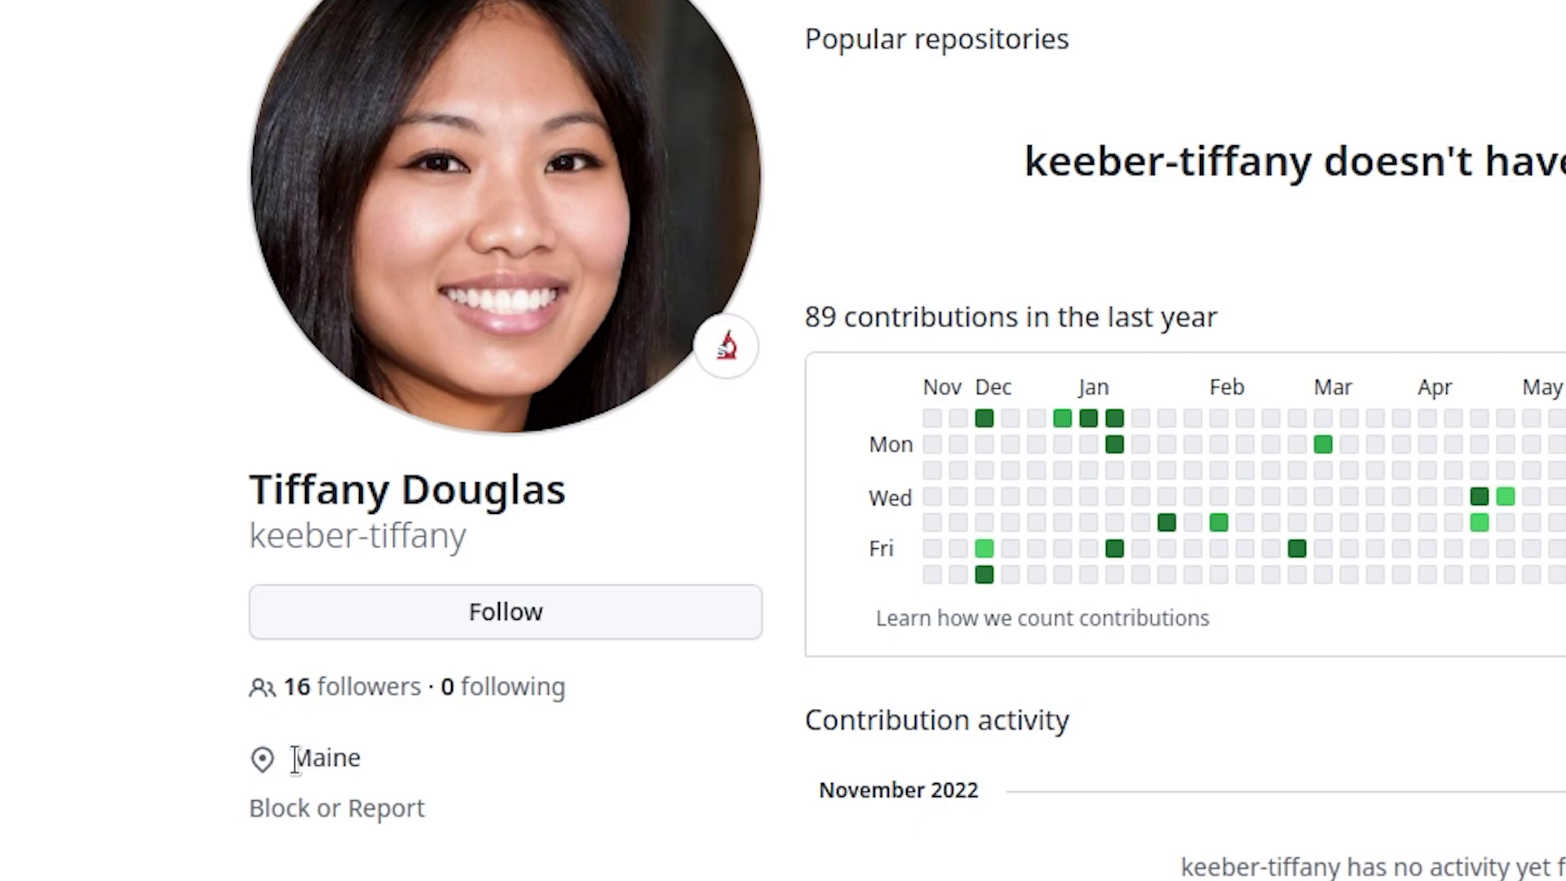
drag(292, 758, 465, 745)
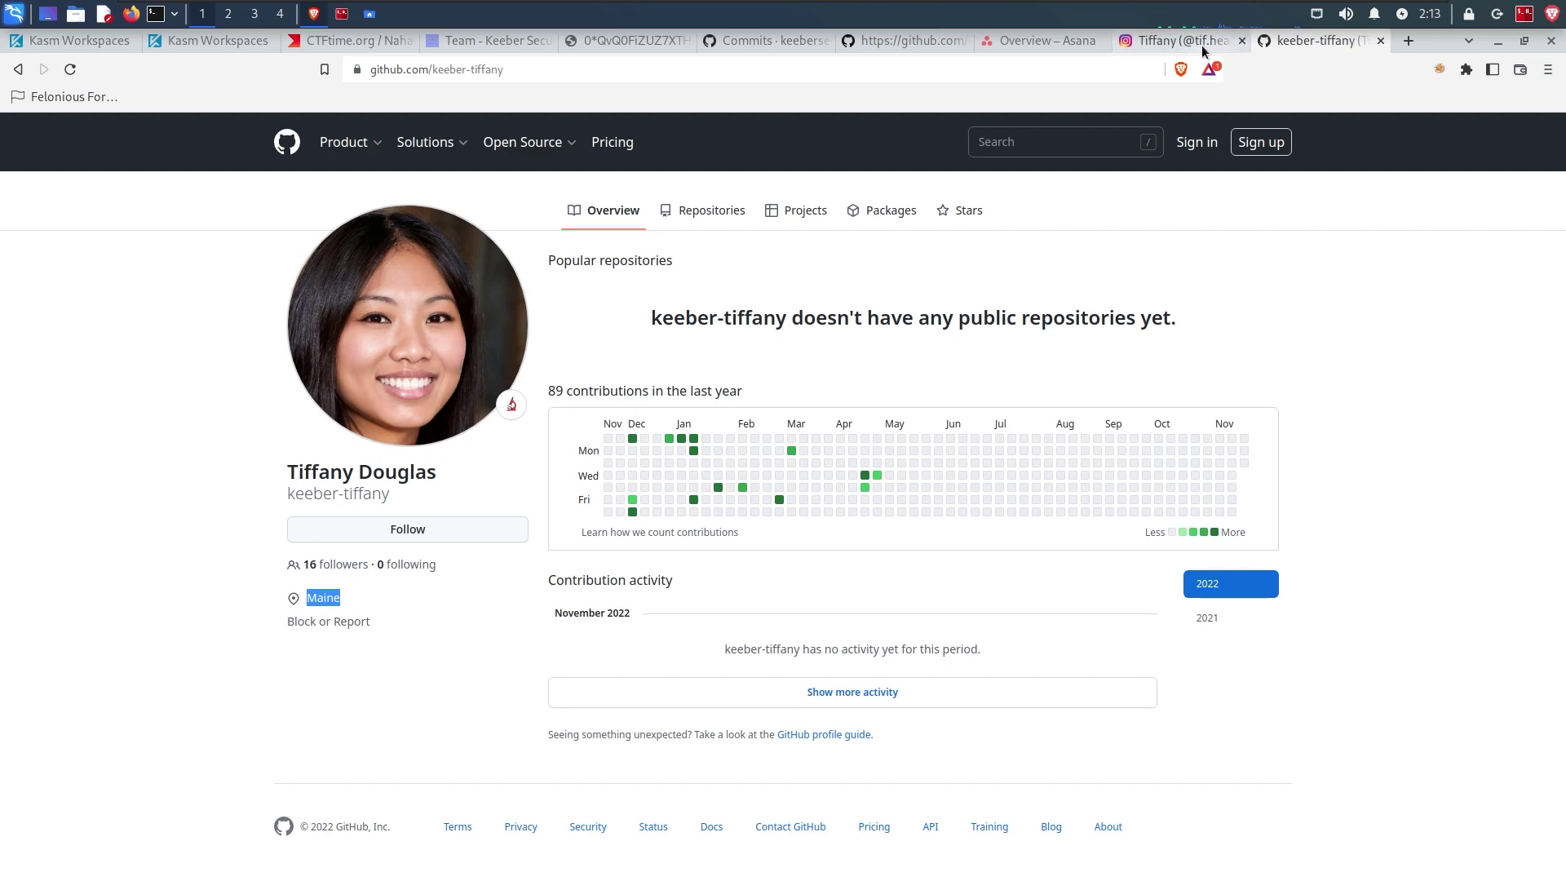
Step: Back on the Instagram profile, open the first post, the courtyard photo
click(1189, 42)
scroll(1538, 290, down, 2)
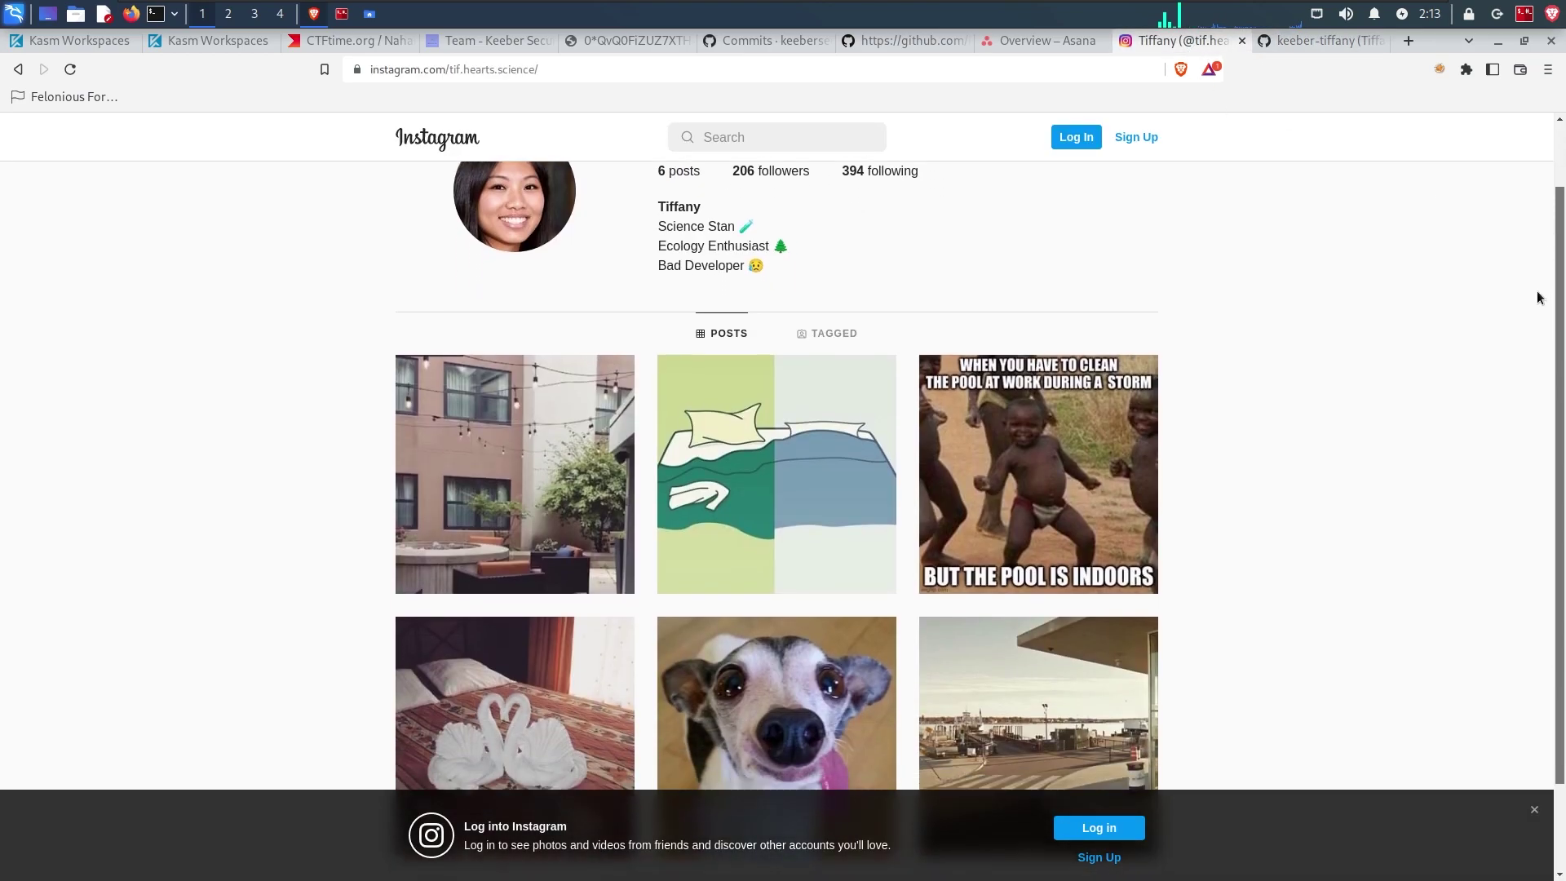
scroll(1538, 282, up, 2)
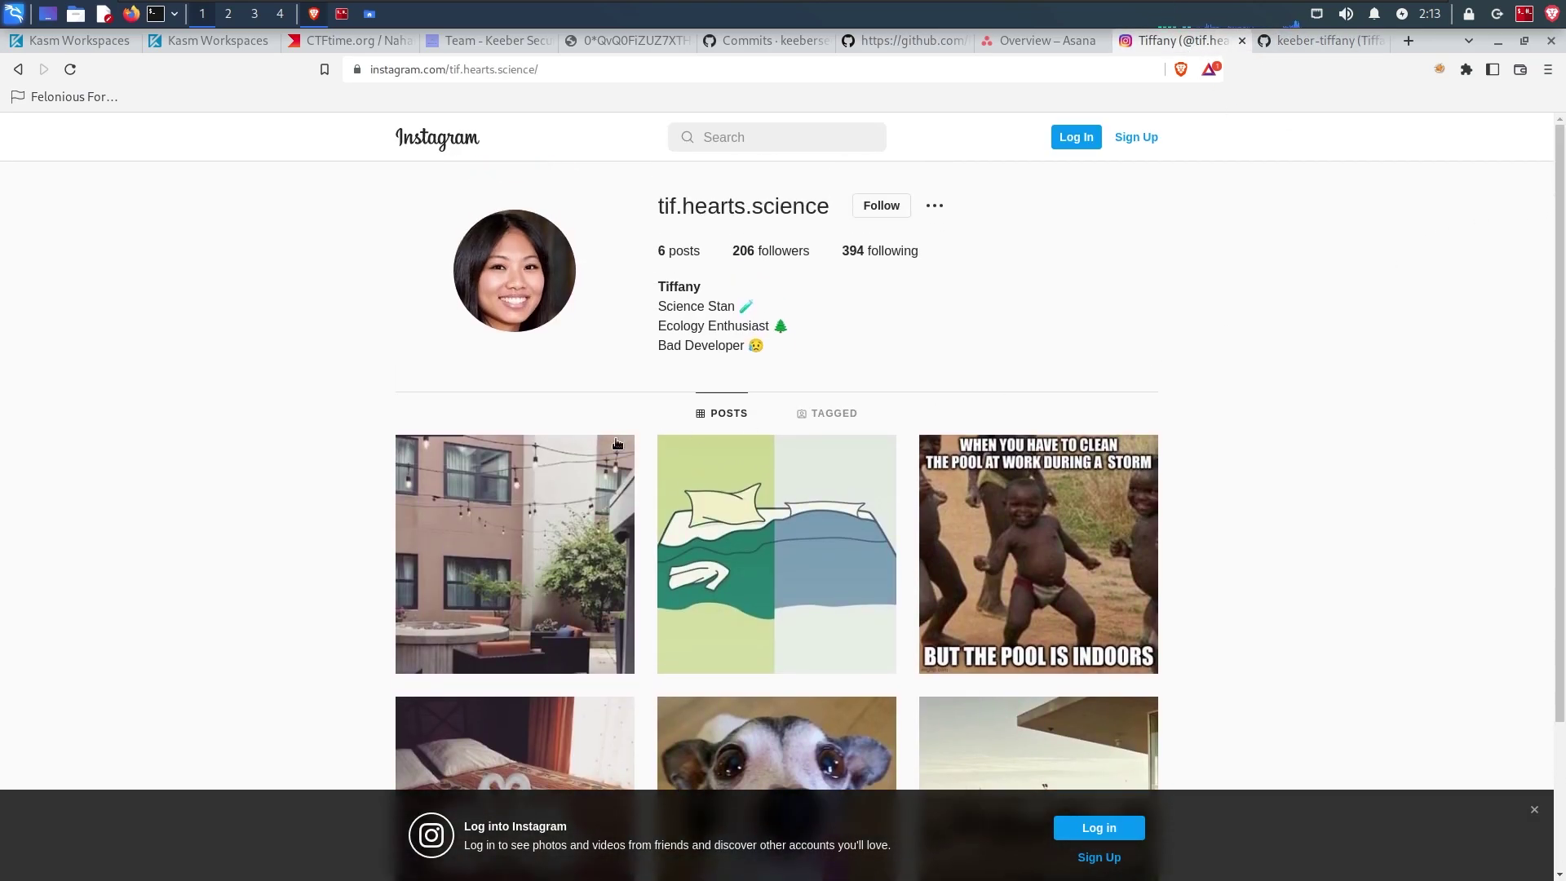
click(531, 519)
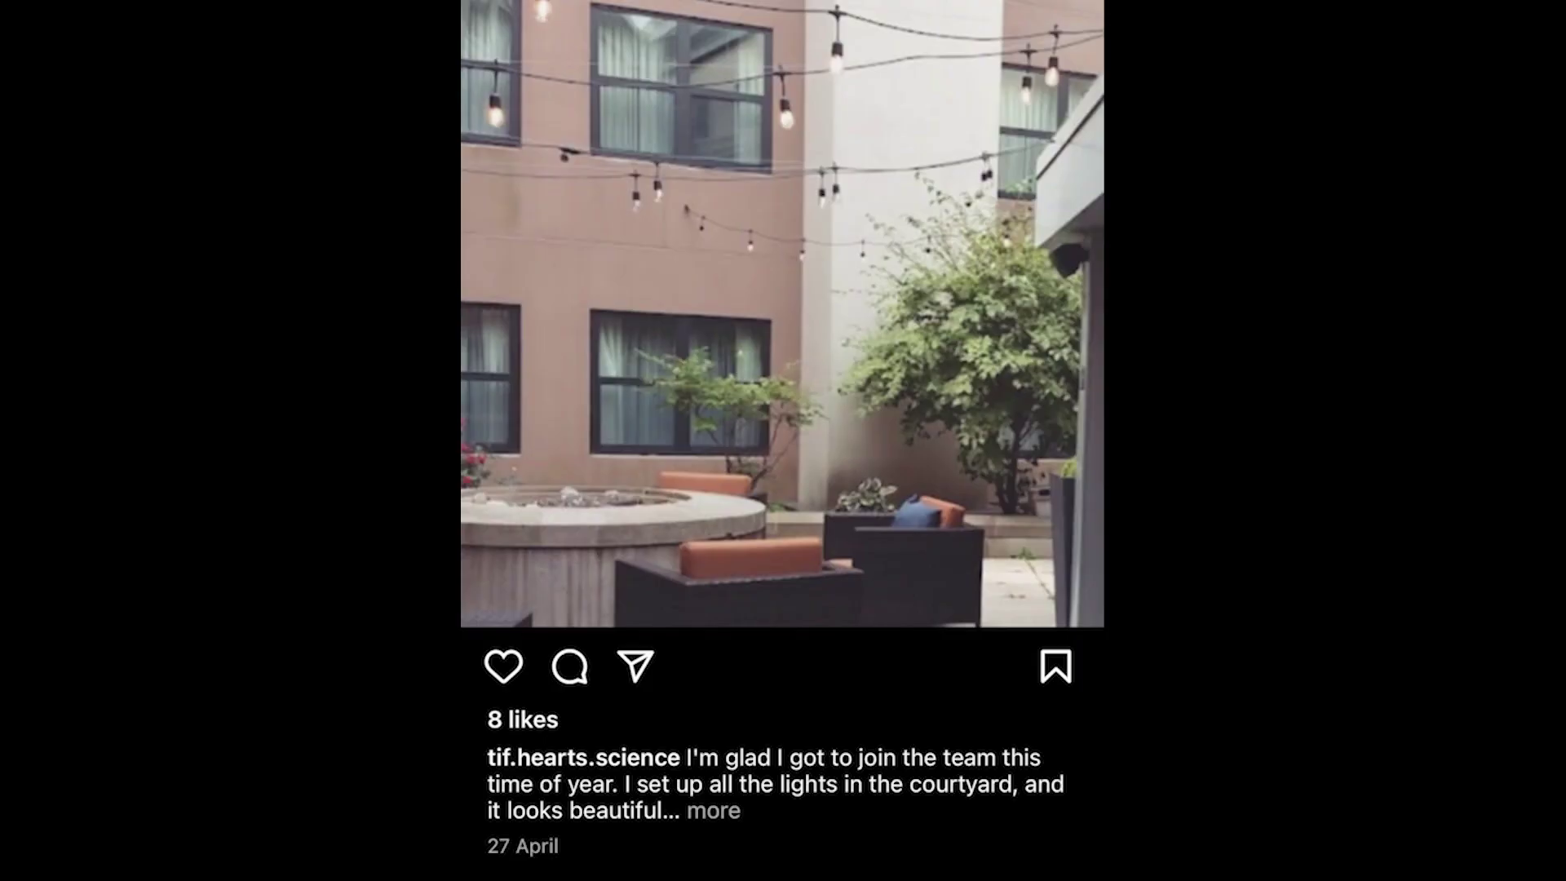
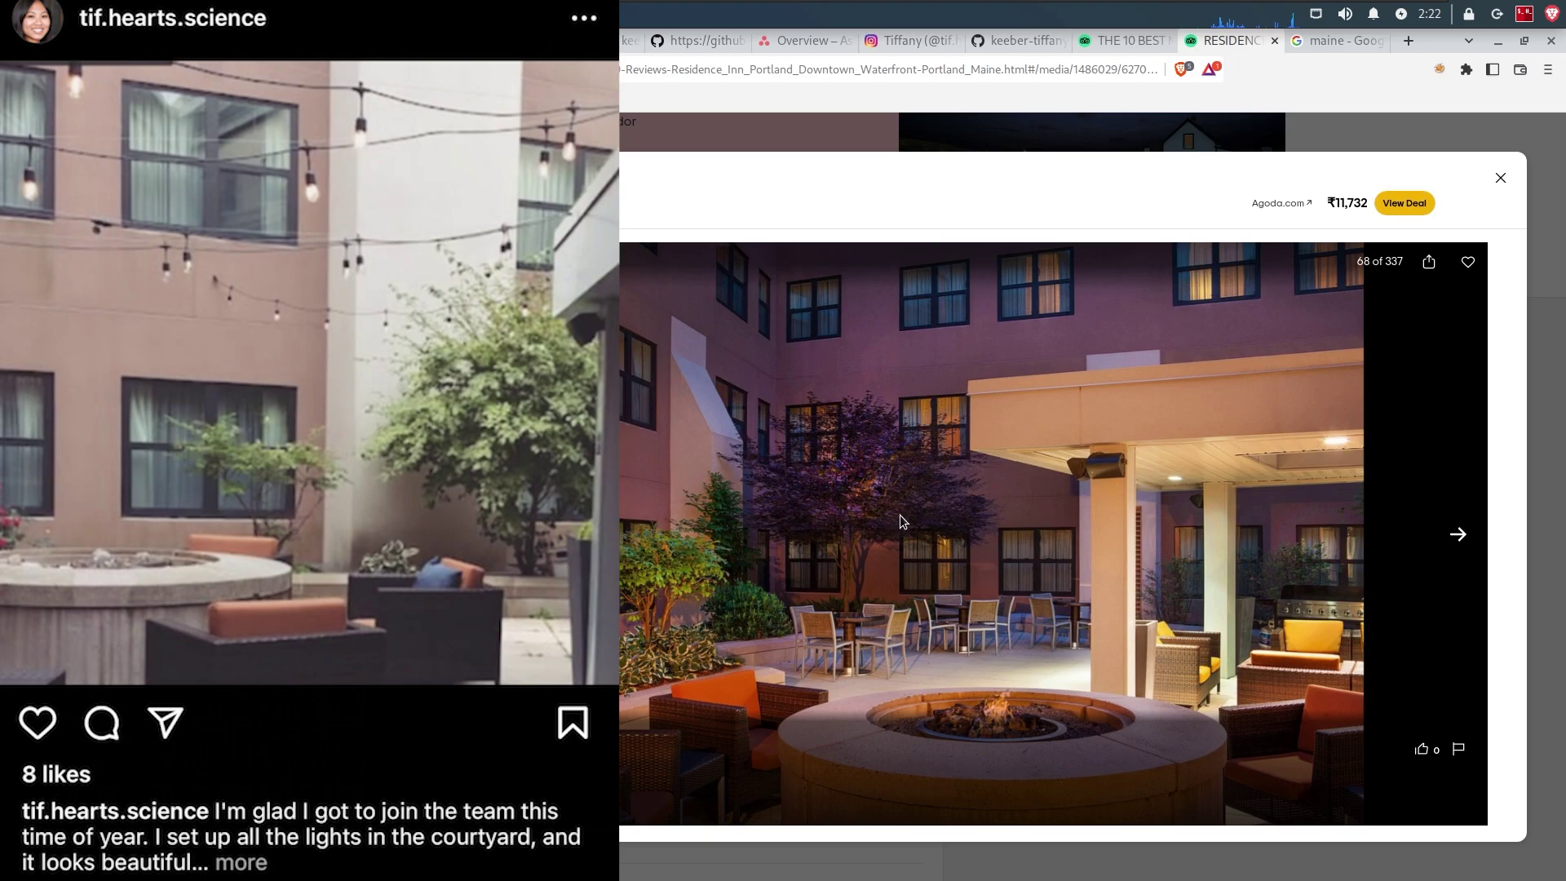
Step: Select the Residence Inn by Marriott Portland hotel name in Tripadvisor
drag(167, 202, 570, 202)
right_click(570, 204)
click(581, 217)
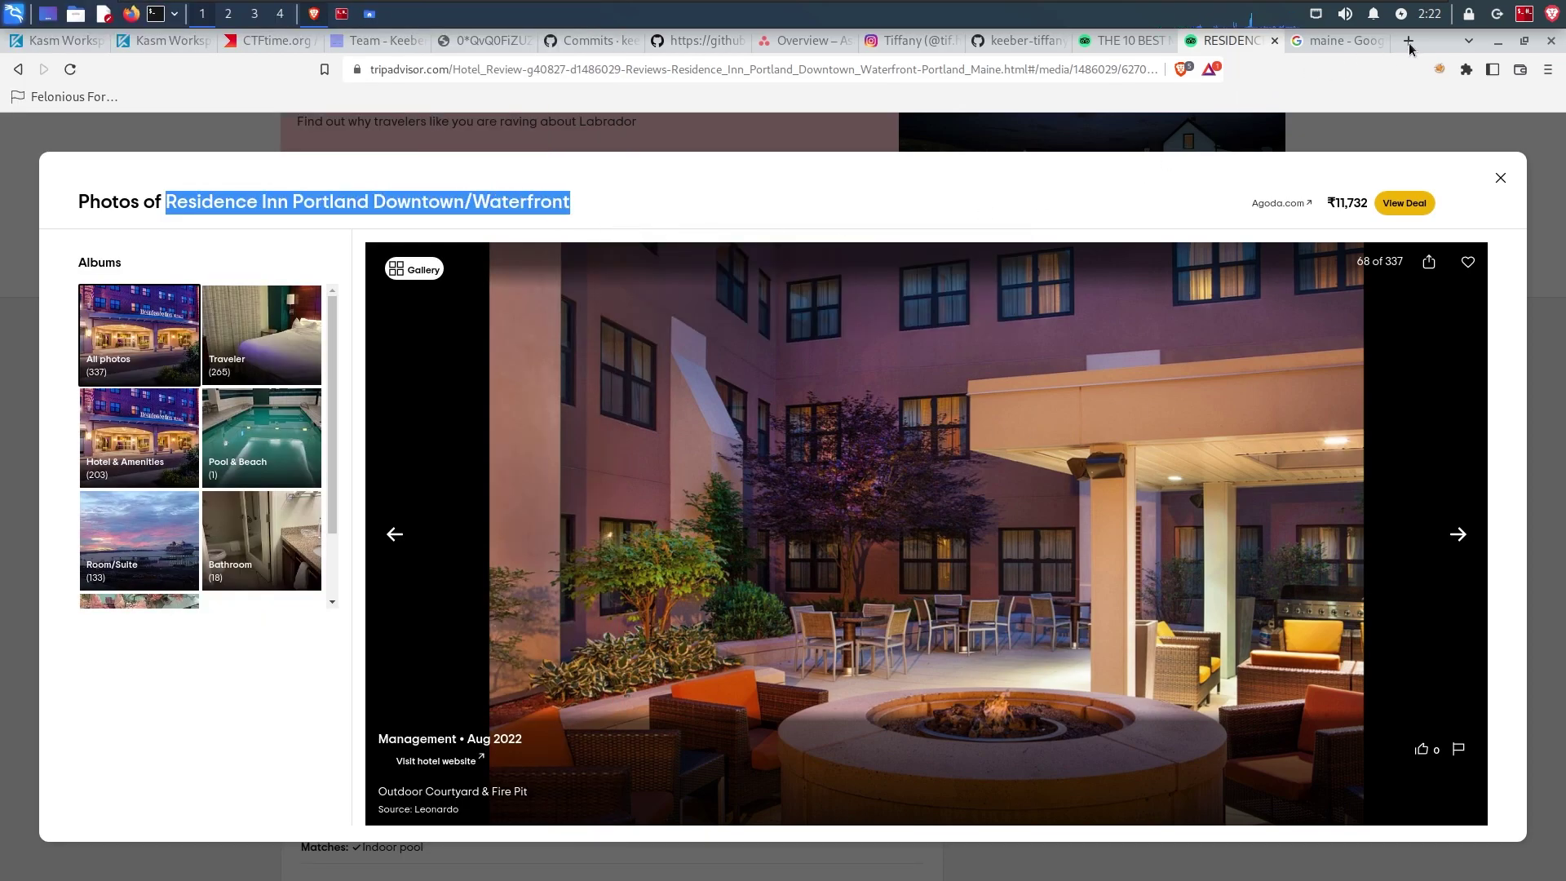
Step: Load the hotel's Yelp page in a new tab, then return to the CTFtime challenges
click(1408, 42)
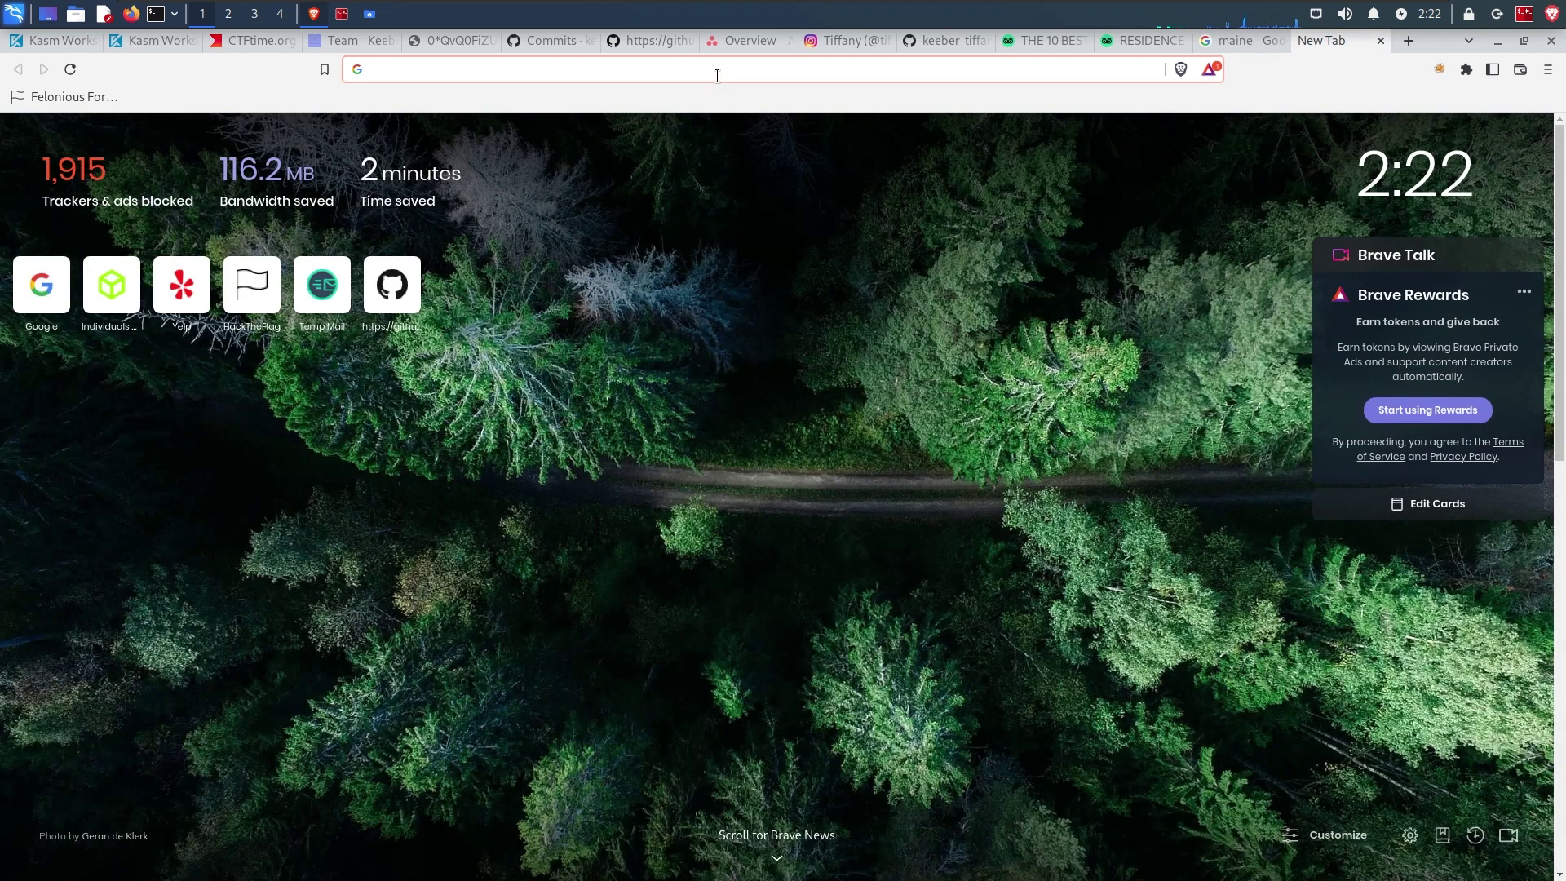
text(yelp.)
key(Return)
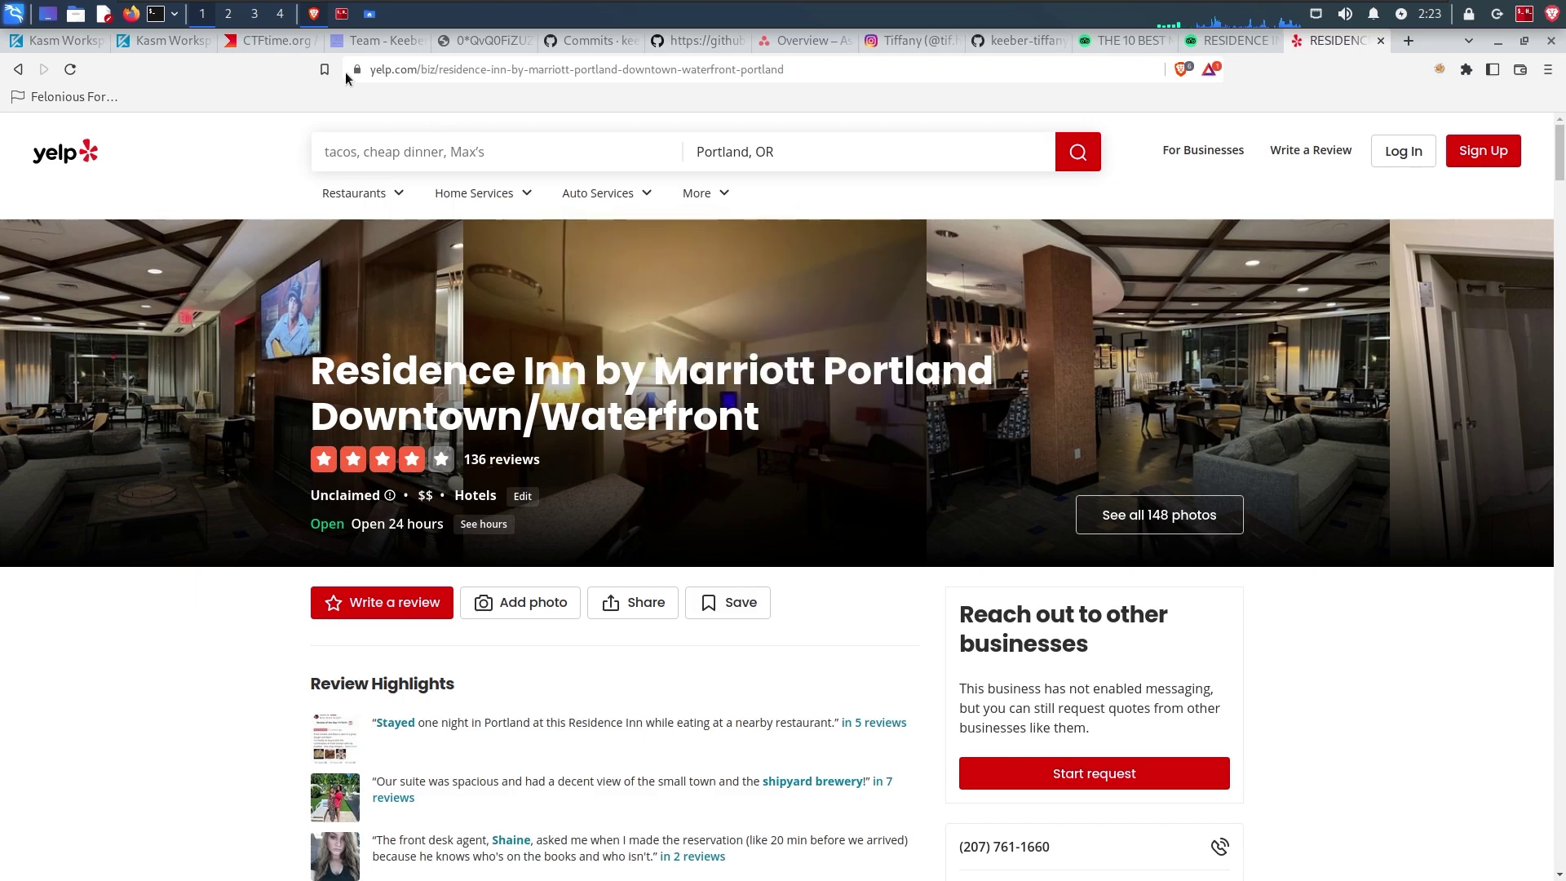
click(286, 46)
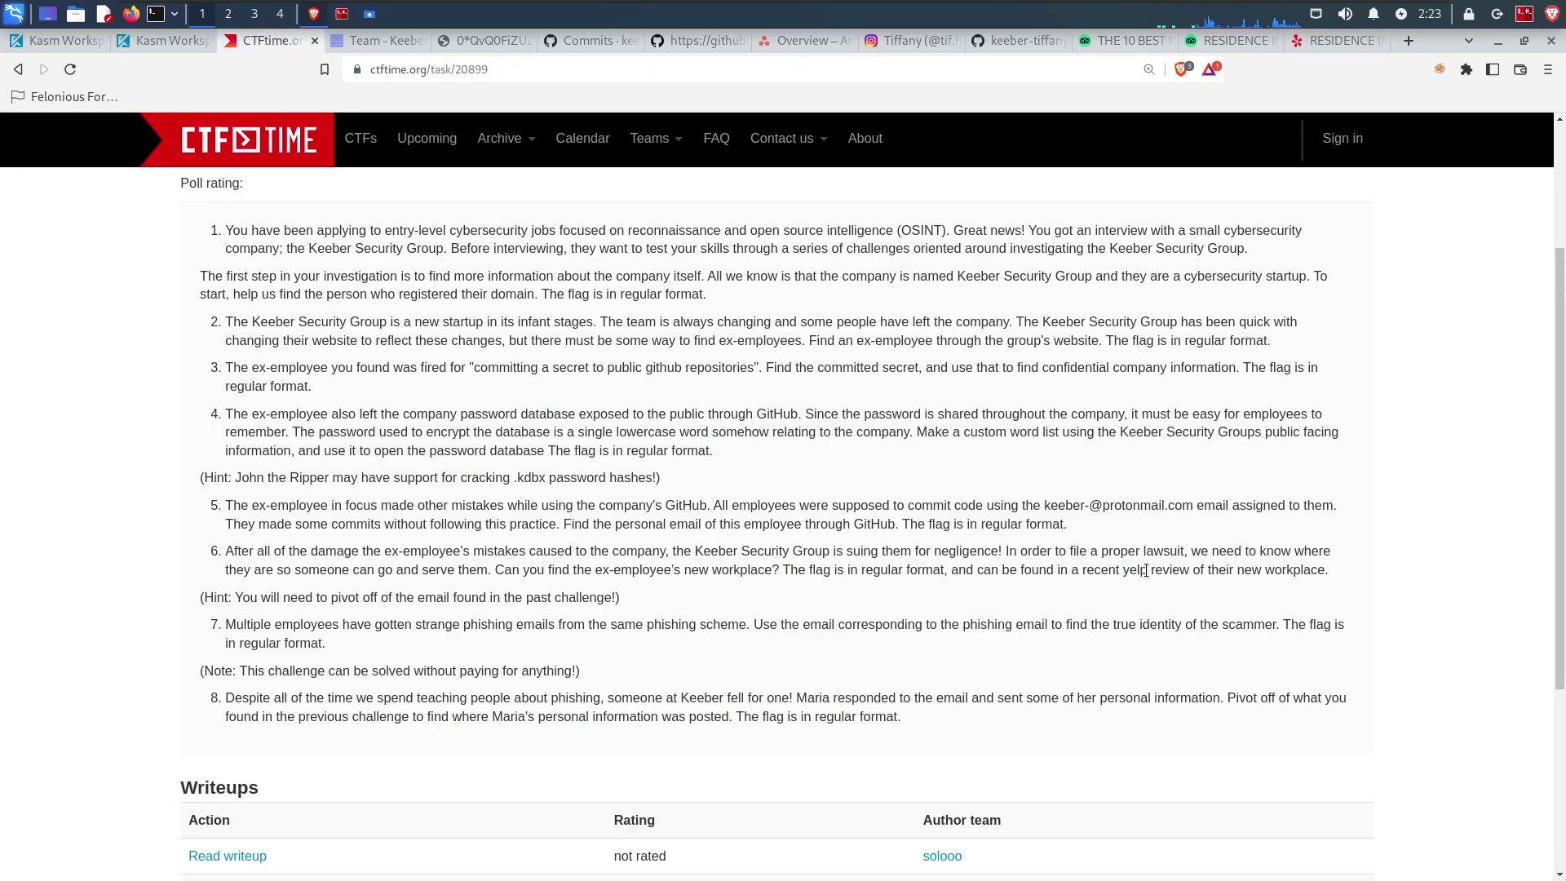
Step: Follow challenge 6's Yelp-review clue to the Portland, ME reviewer and select the flag in their review
drag(1141, 571, 1321, 567)
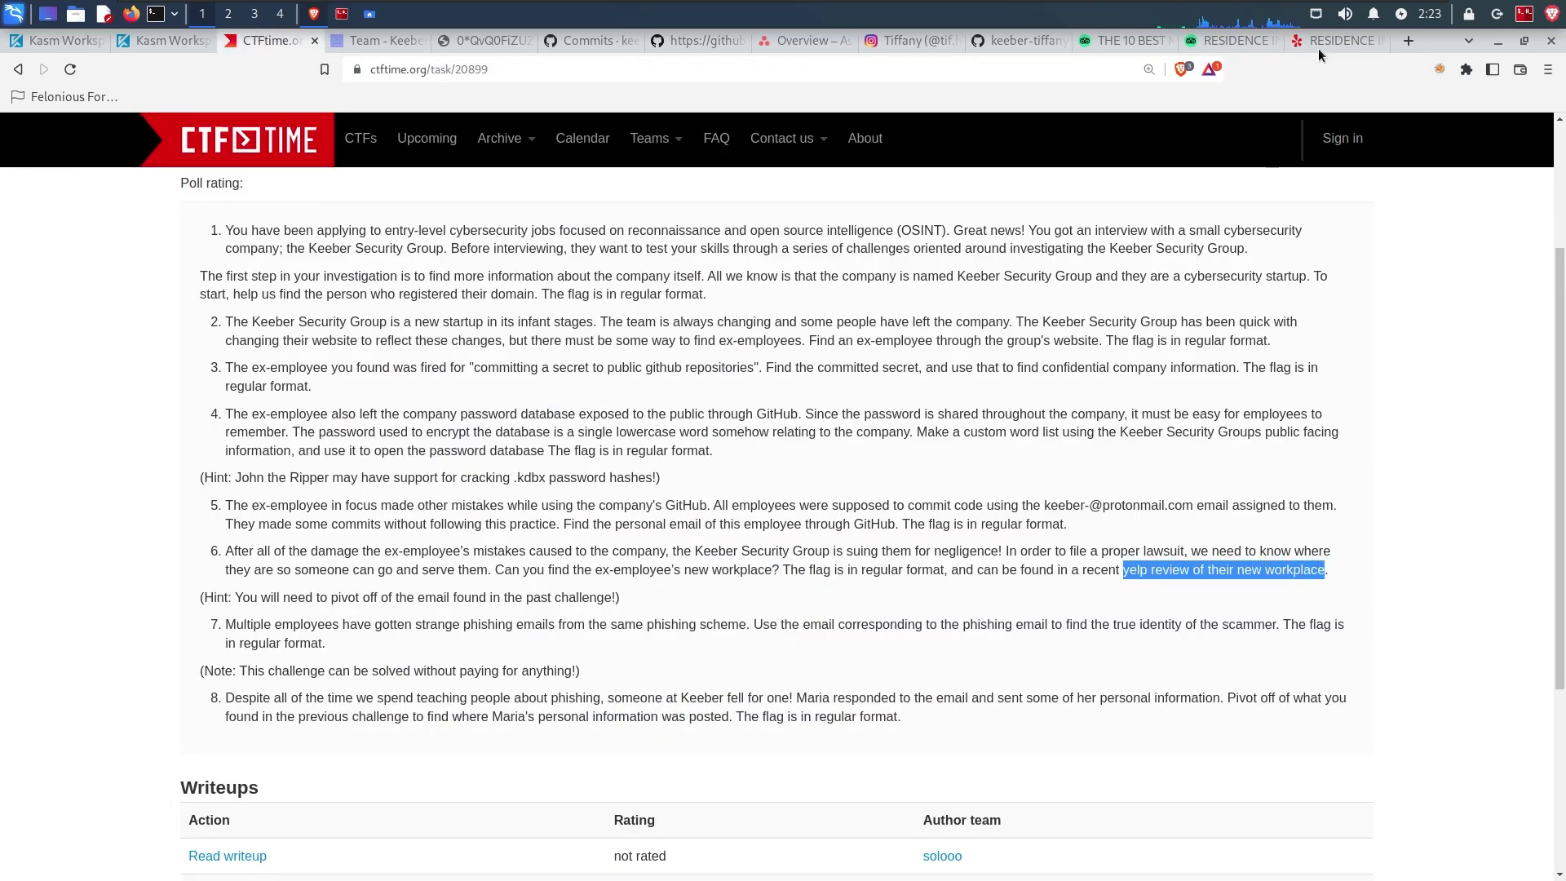
click(1315, 41)
scroll(631, 519, down, 3)
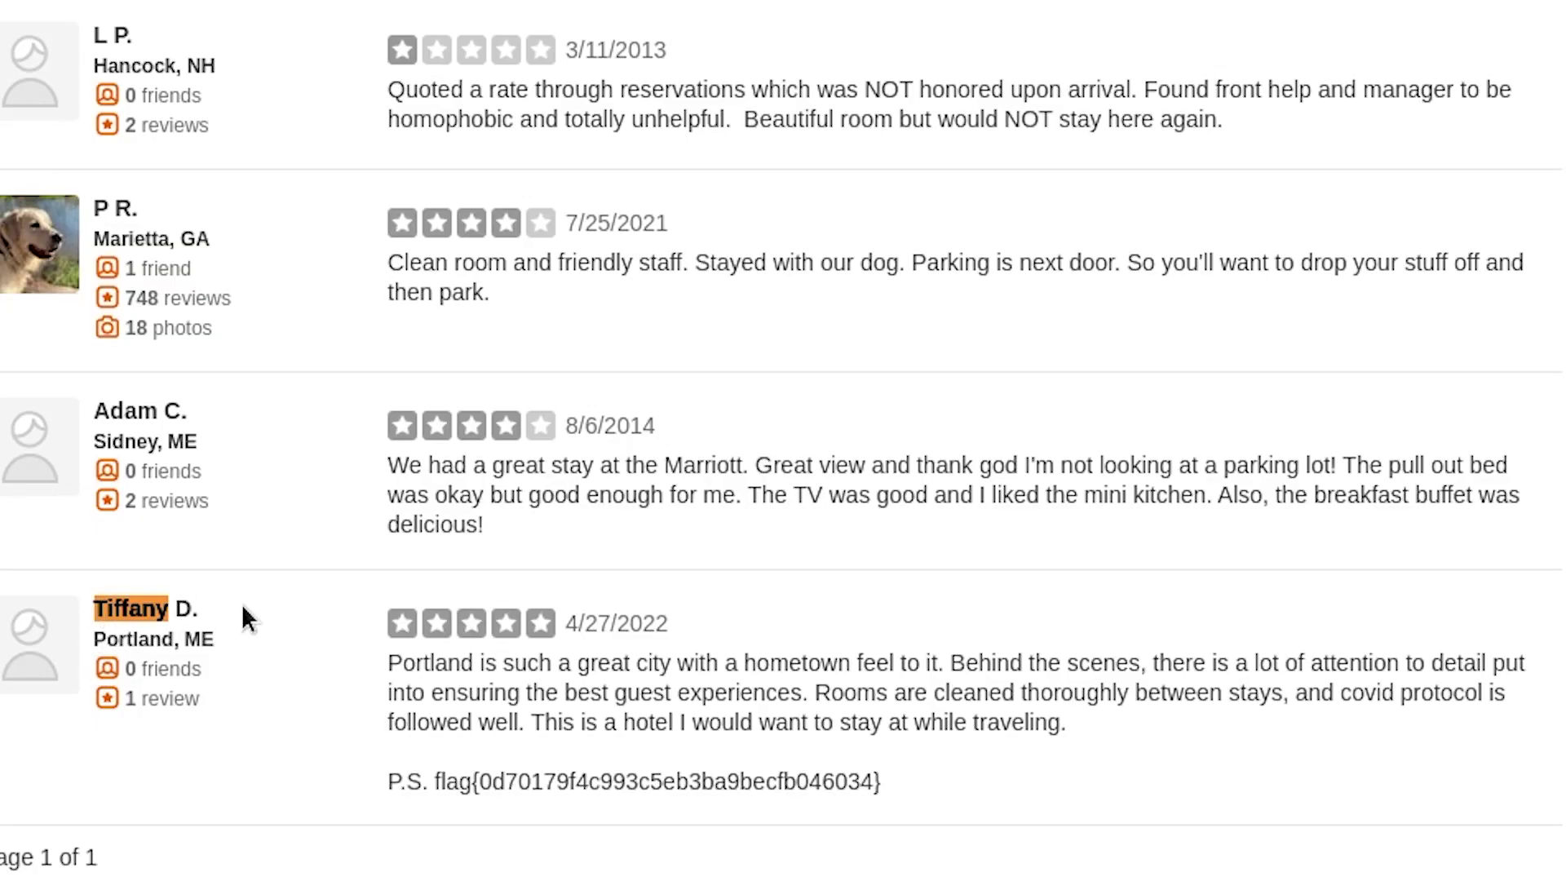
triple_click(118, 647)
drag(918, 788, 434, 784)
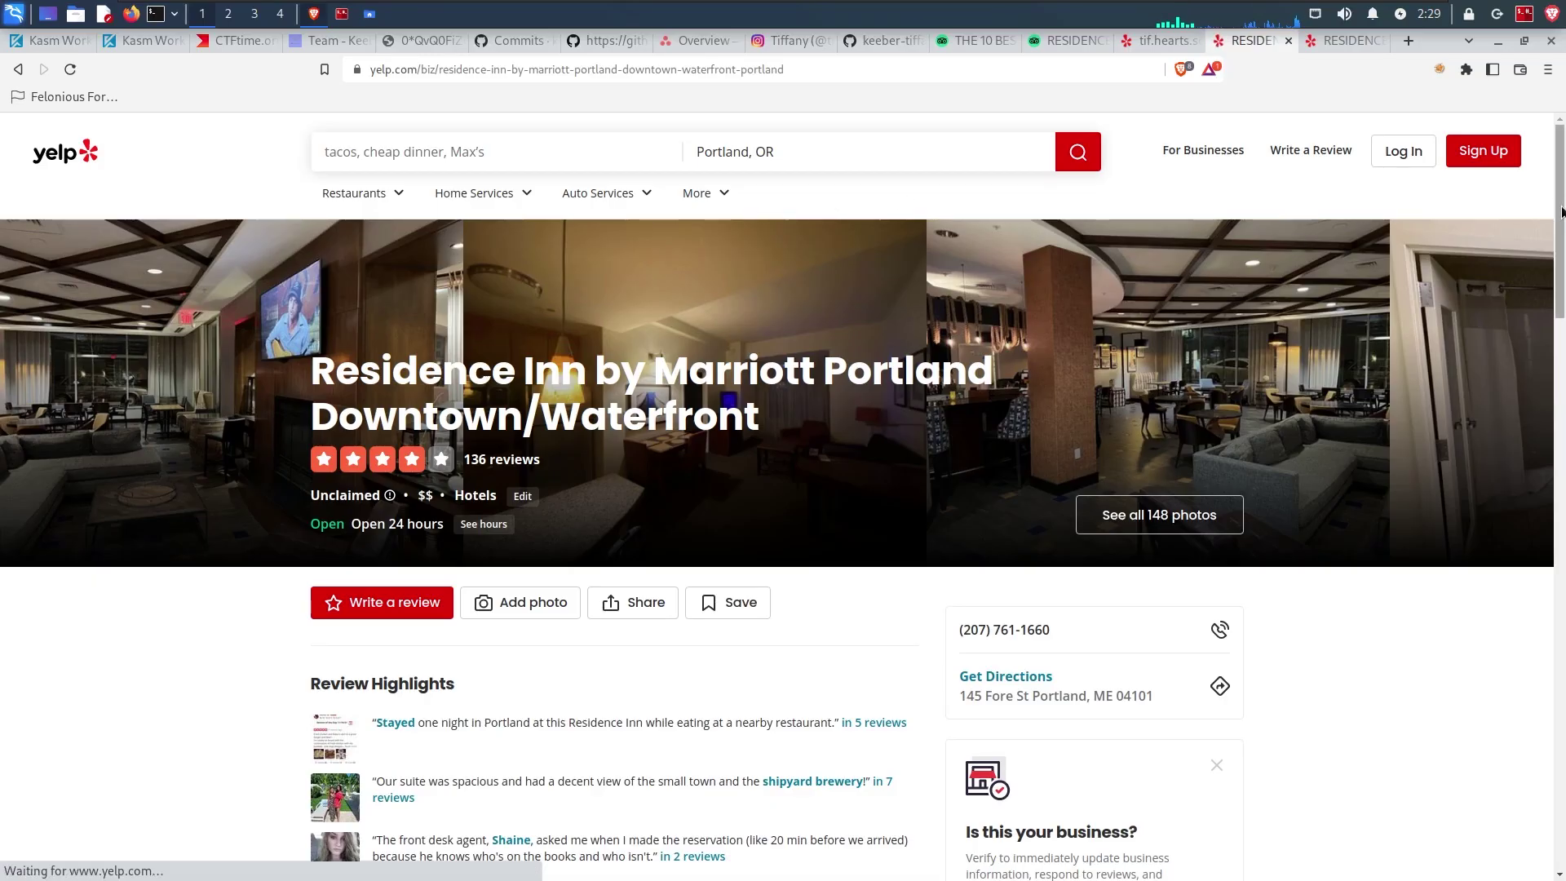
Step: Search the Residence Inn's Yelp reviews for the ex-employee's first name
drag(361, 369, 756, 407)
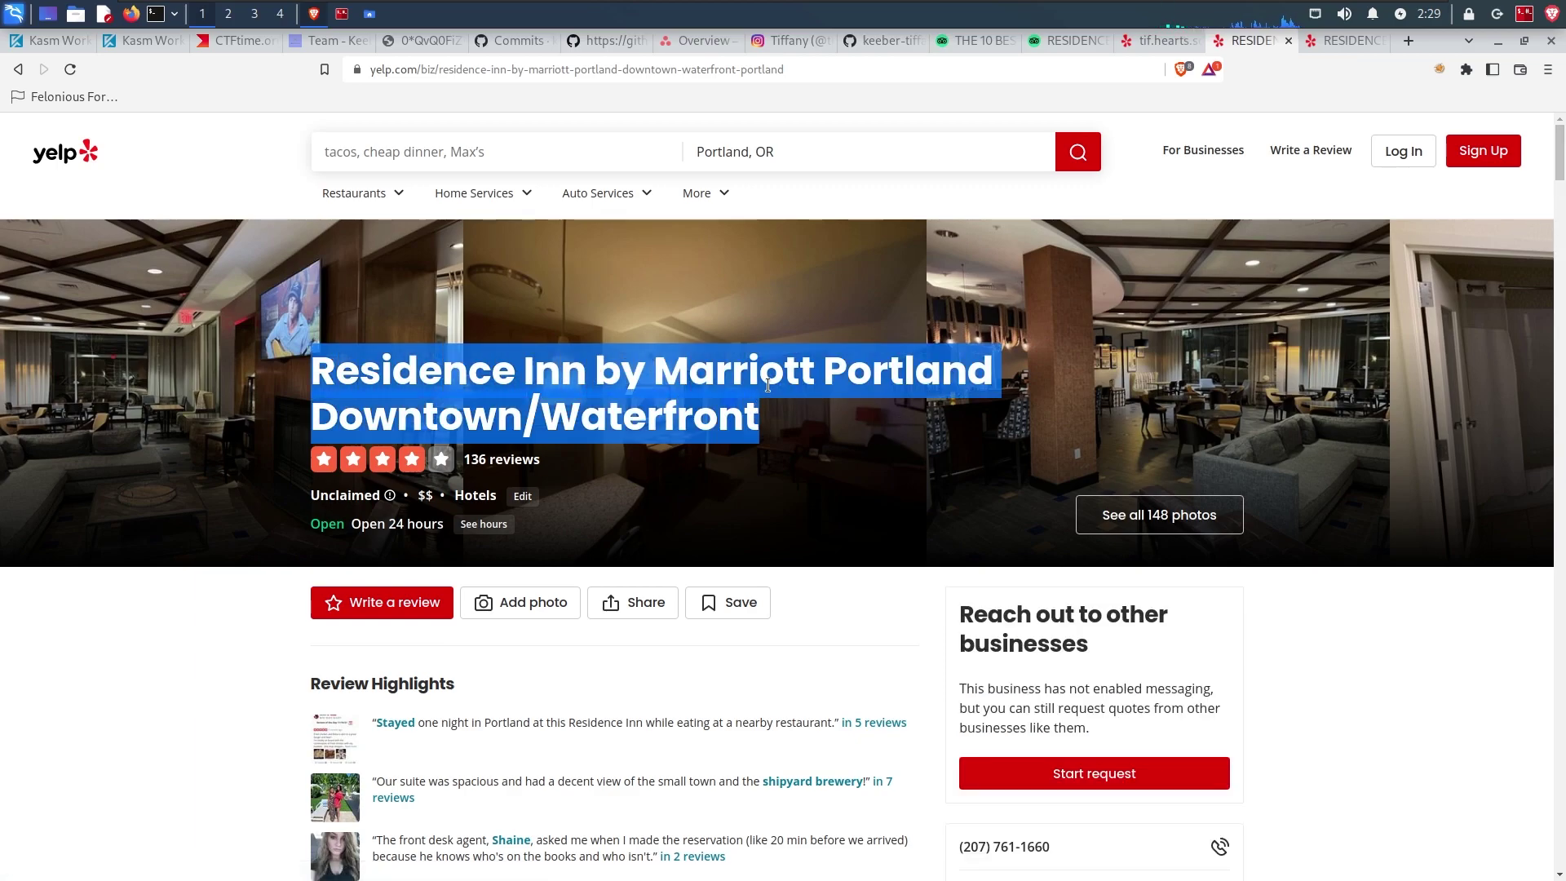
scroll(695, 420, down, 9)
scroll(694, 419, down, 8)
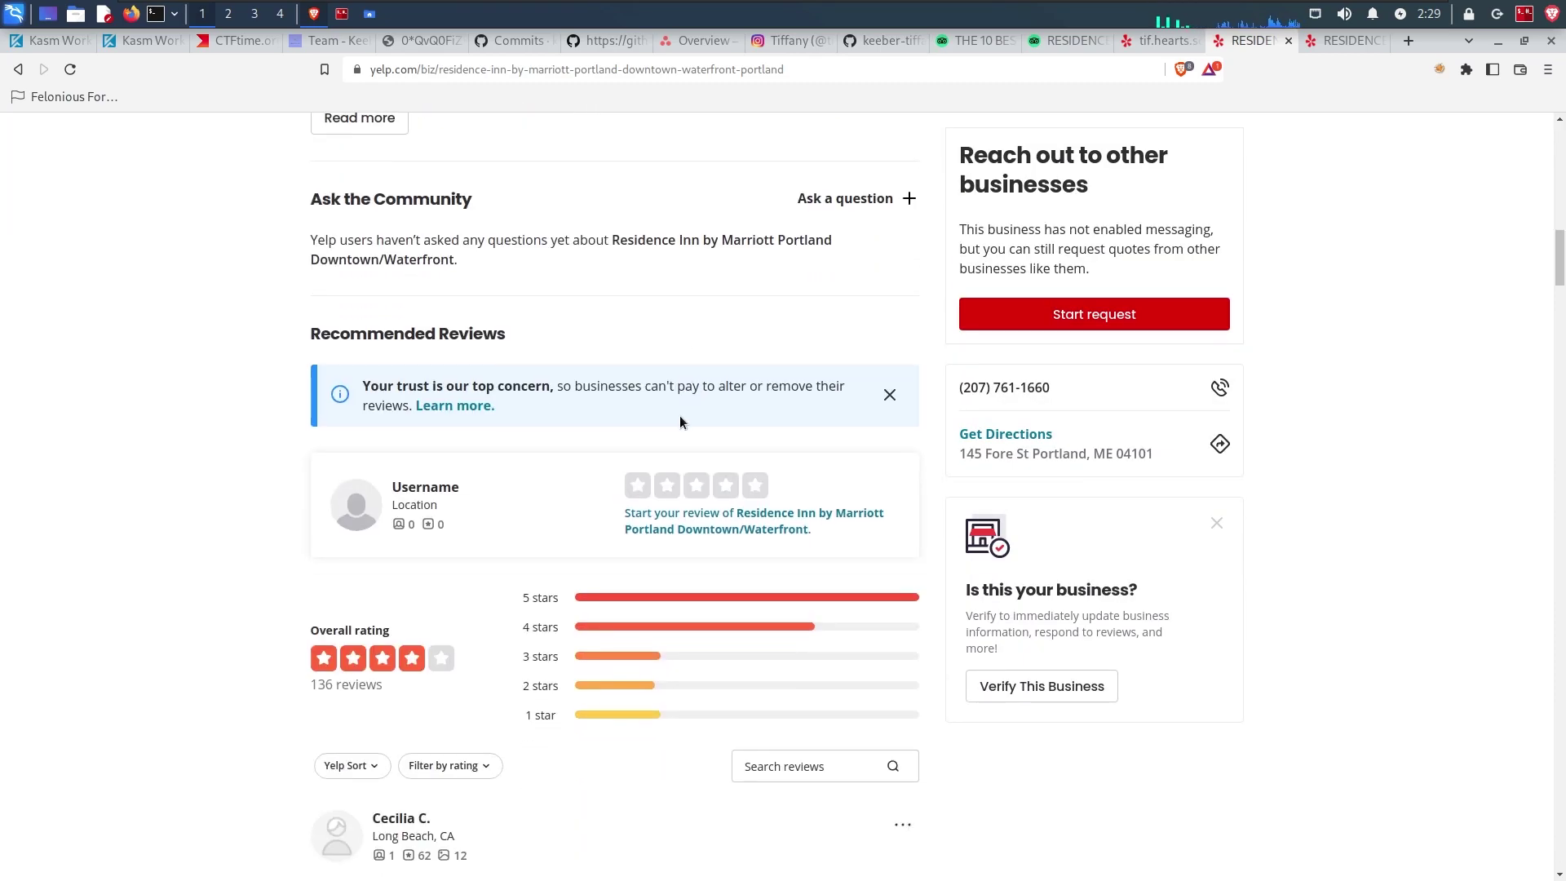
scroll(680, 420, down, 2)
click(784, 595)
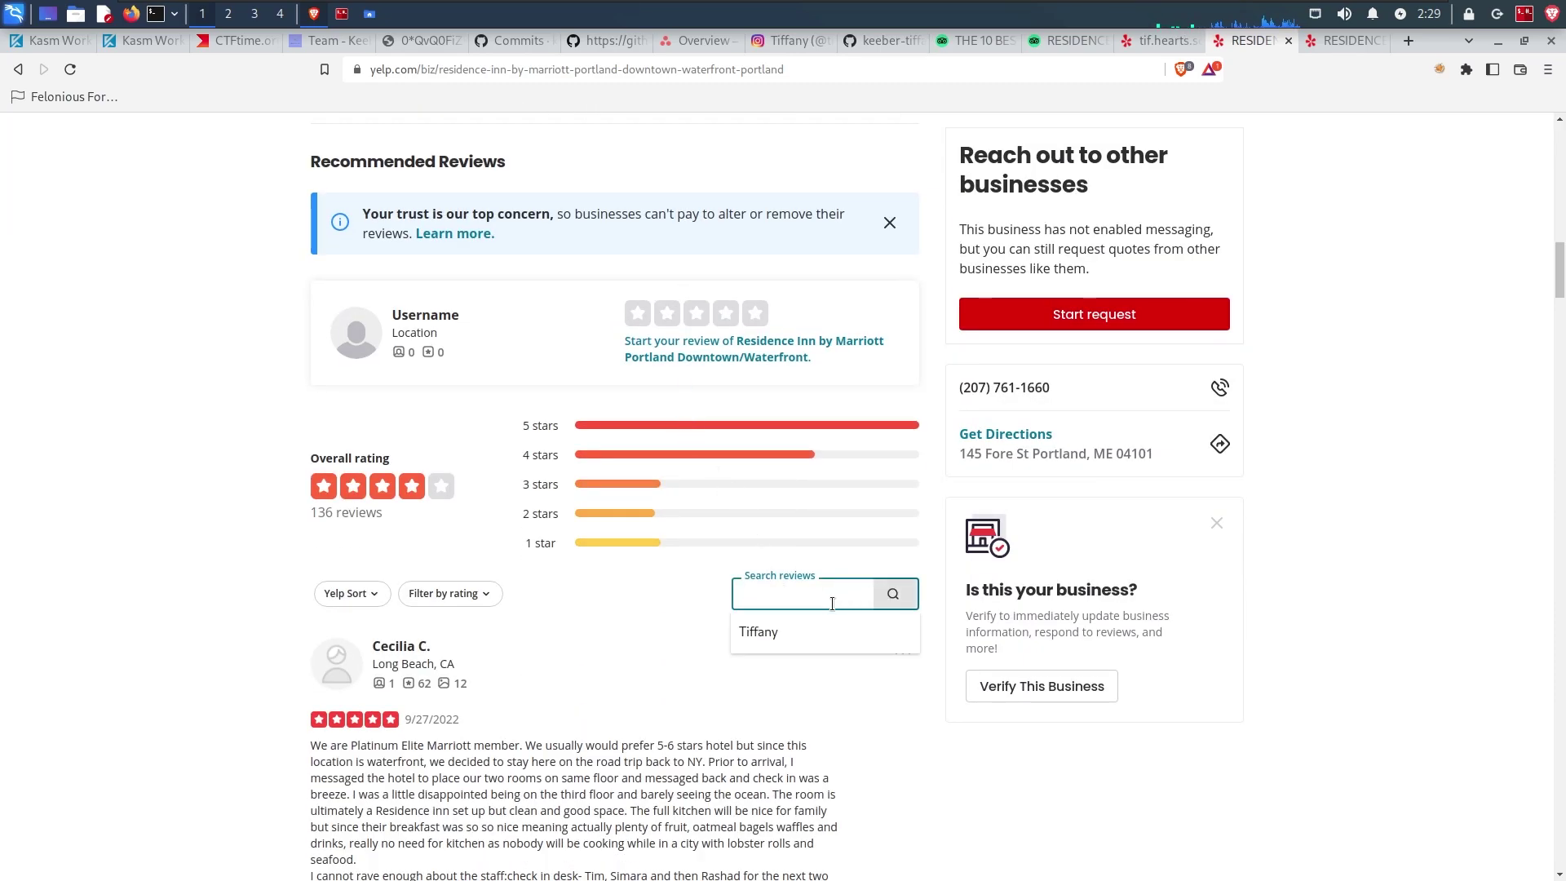
click(789, 630)
click(892, 594)
Step: Select the flag in the ex-employee's not-recommended review, then read challenge 7's description
scroll(653, 522, down, 10)
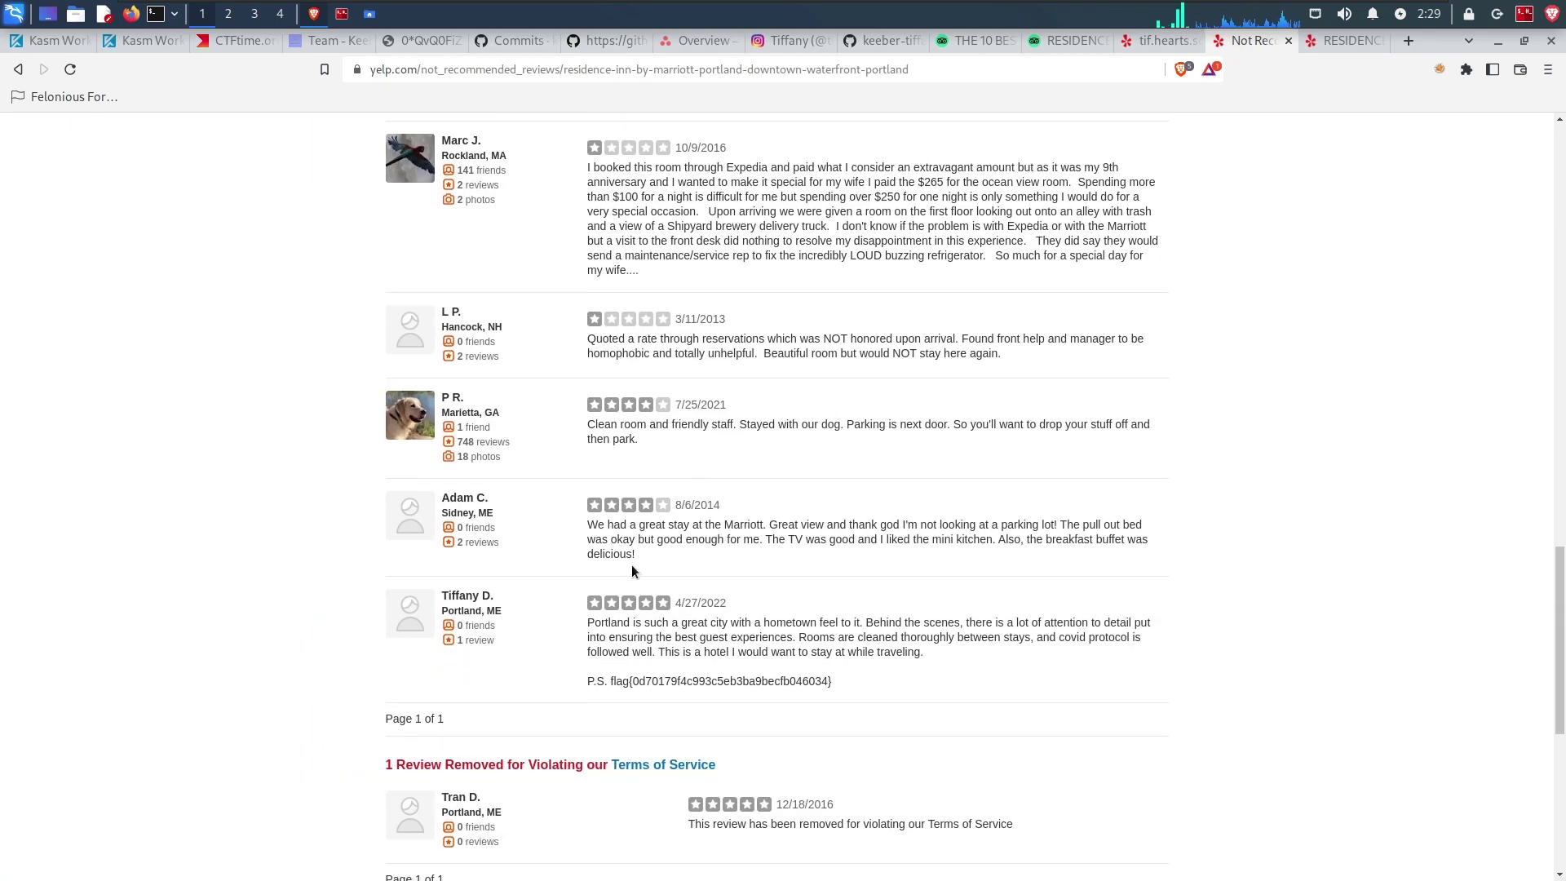
drag(494, 603, 456, 597)
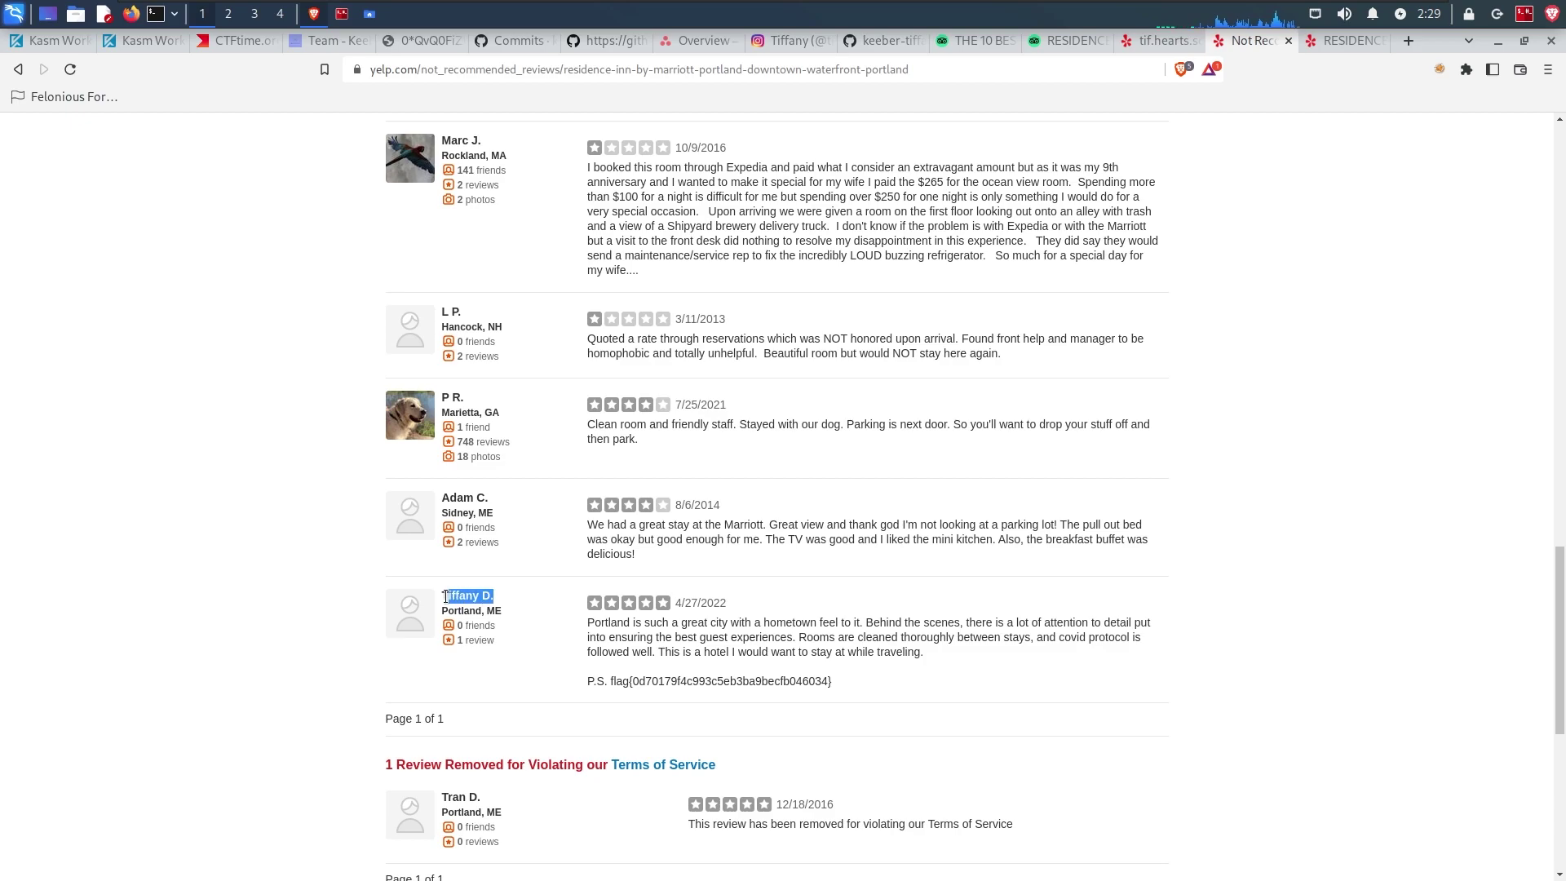
drag(833, 682, 586, 682)
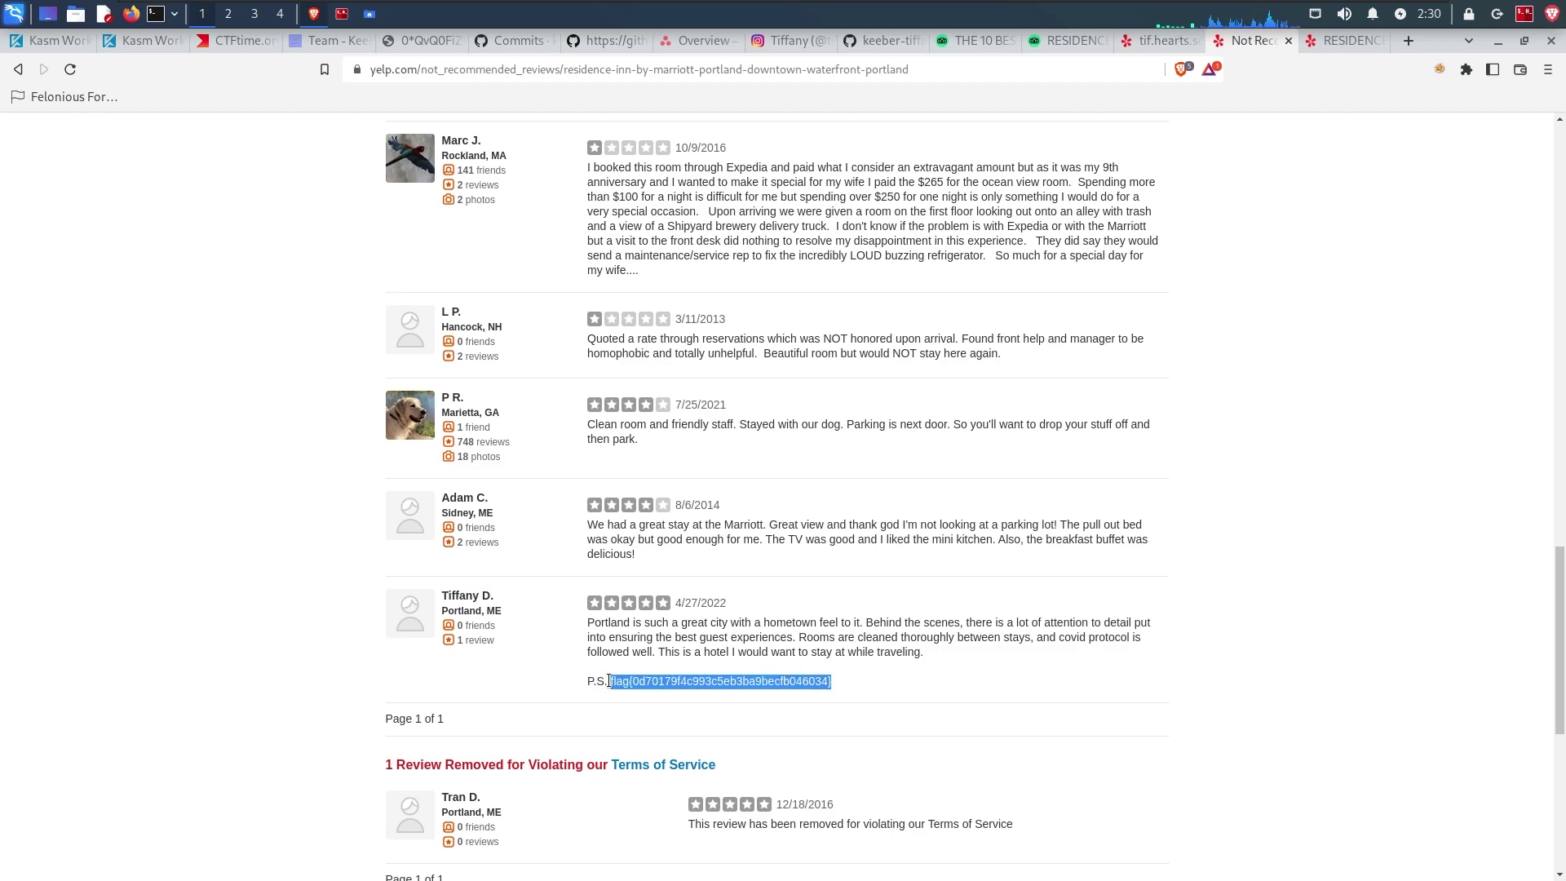
right_click(608, 681)
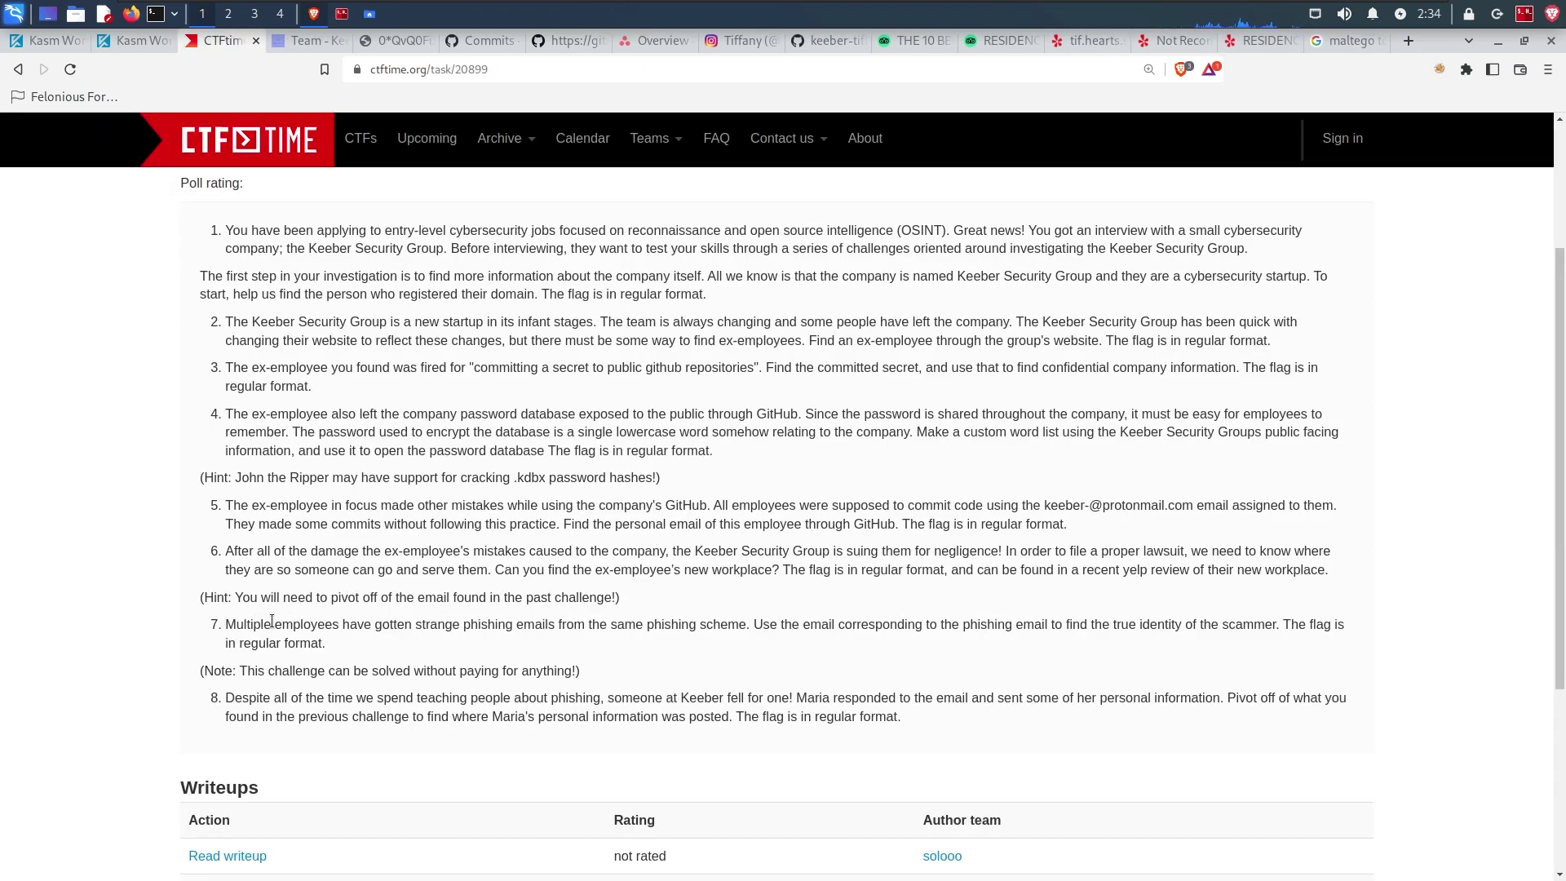
drag(225, 624, 1326, 625)
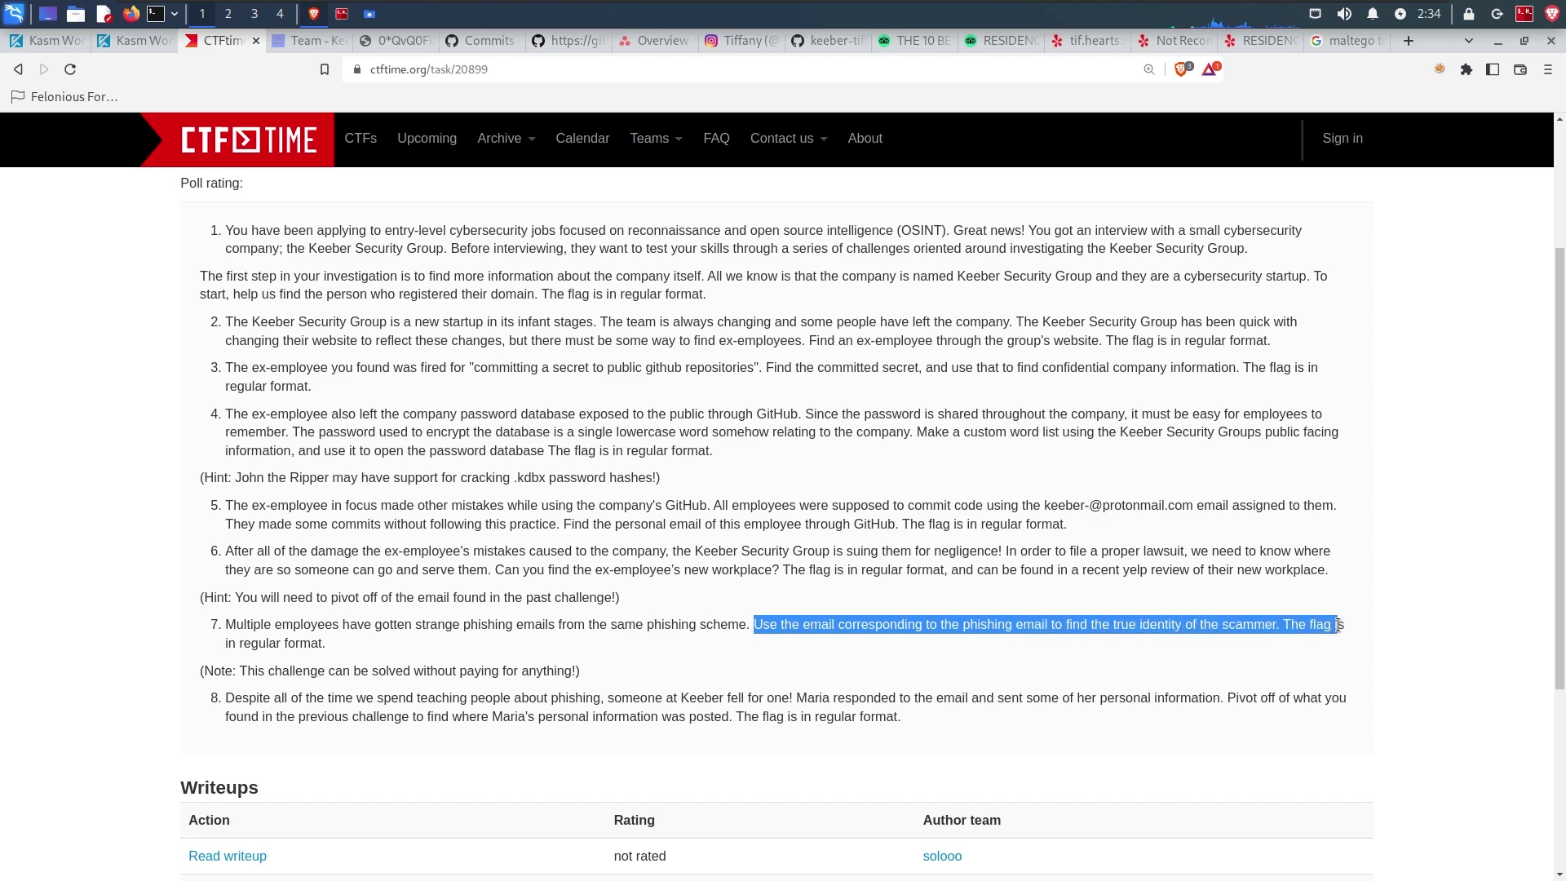
Step: Finish reading challenge 7 and view the Keeber phishing email image with the sender address
drag(228, 644, 330, 649)
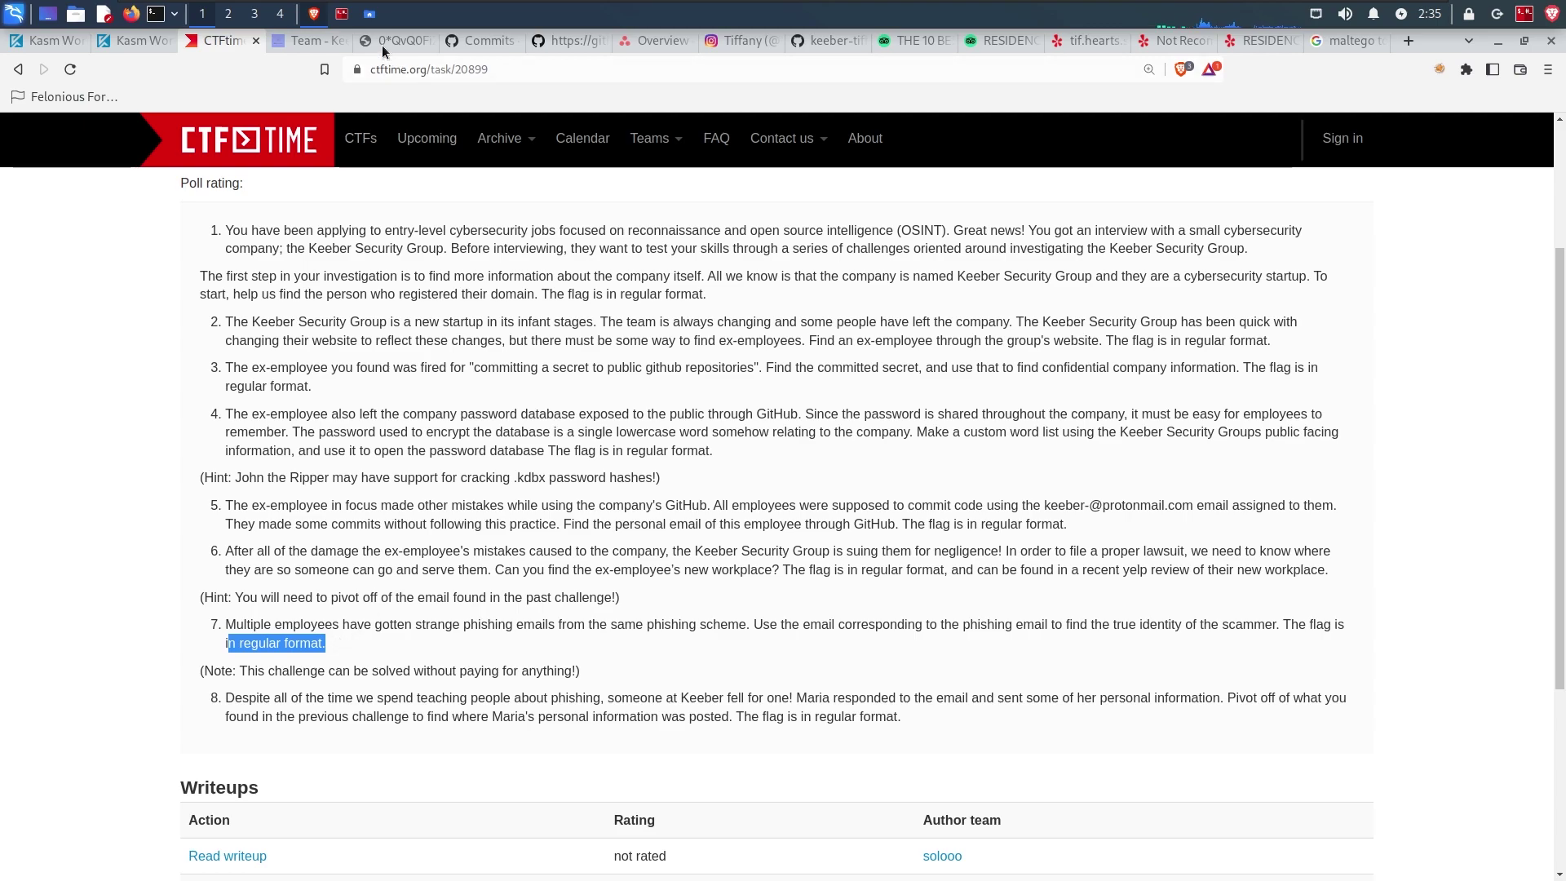
click(382, 44)
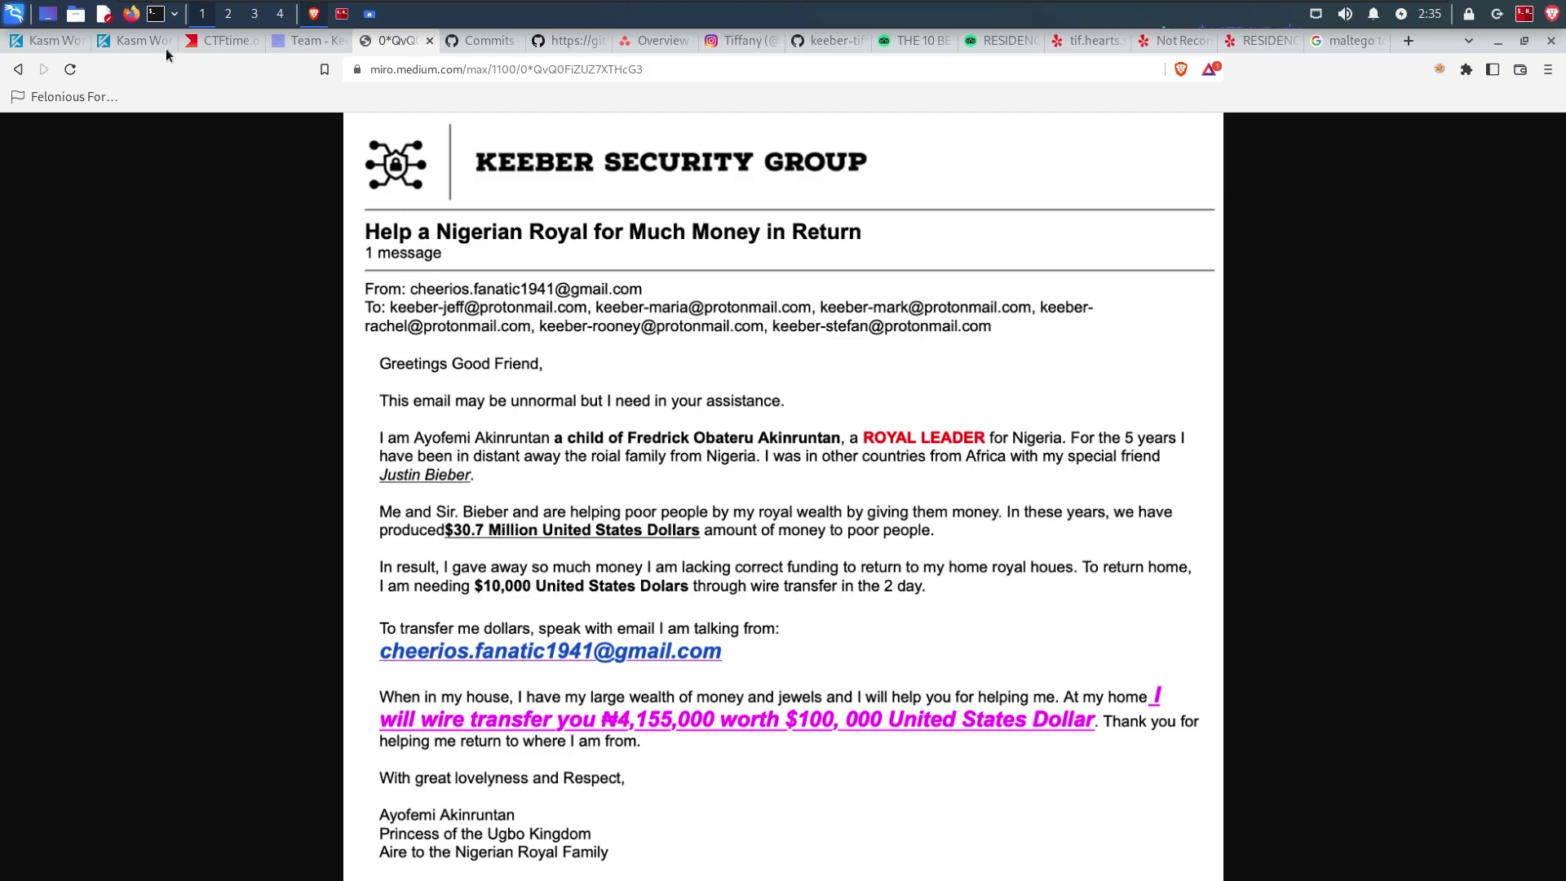
Step: Start a new empty graph in Maltego
click(138, 41)
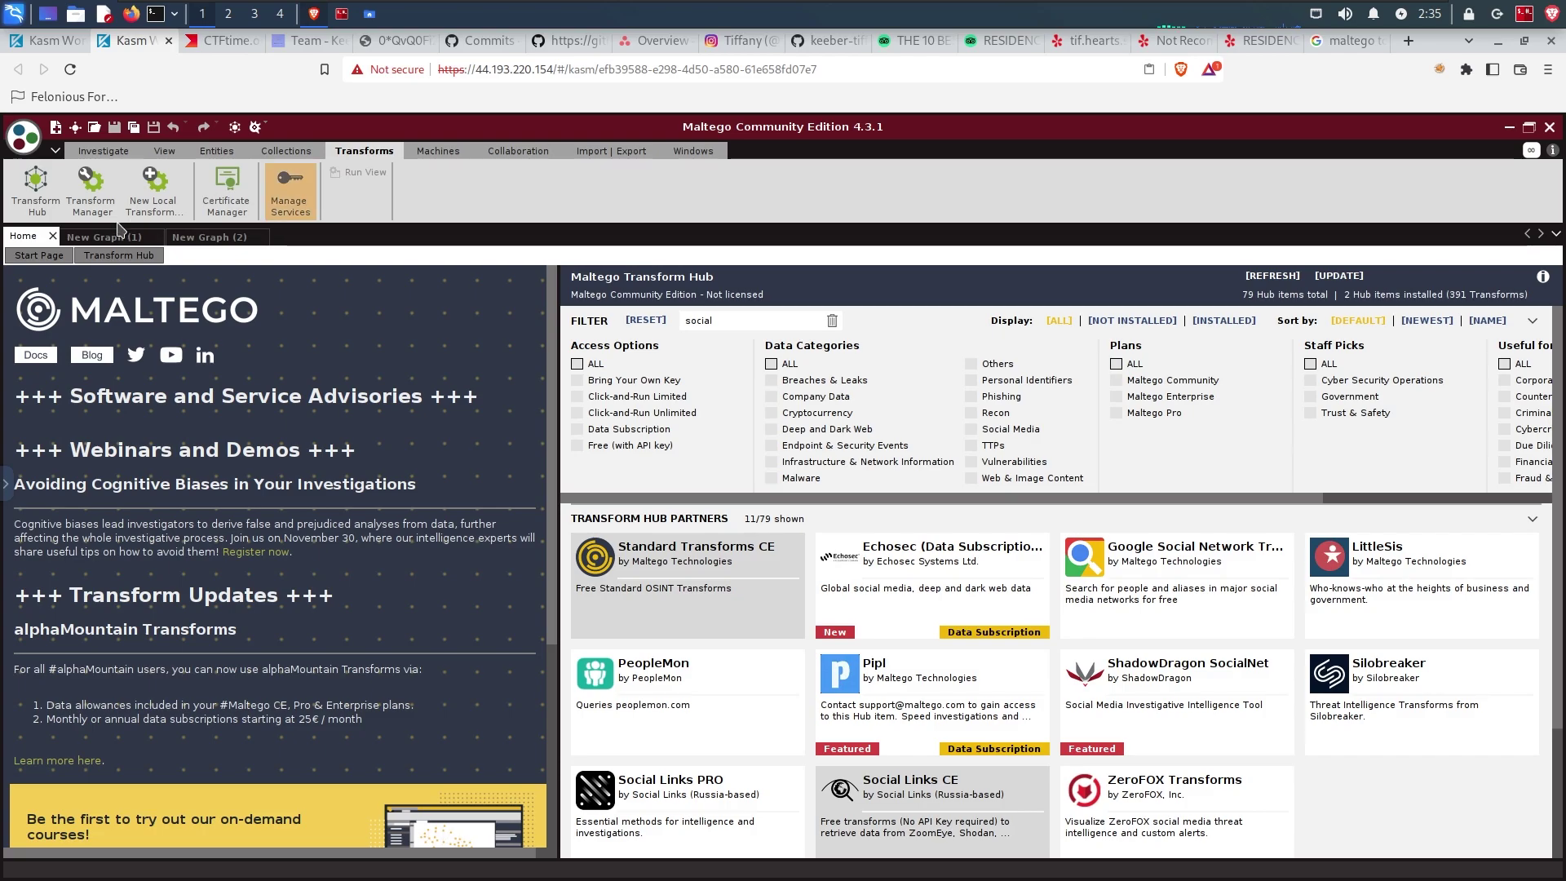
click(222, 238)
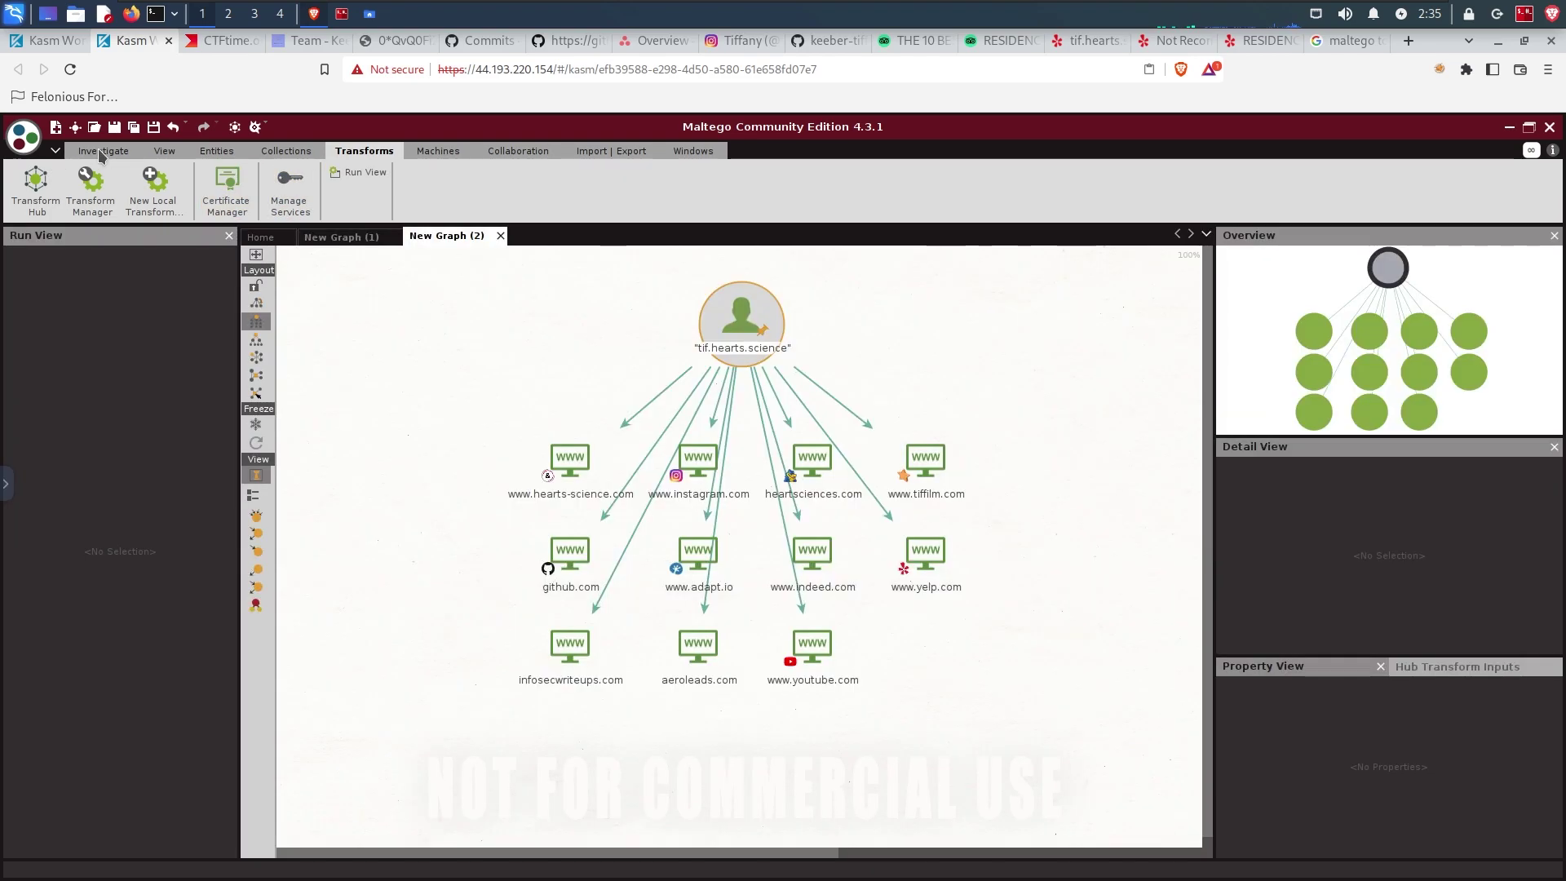
click(101, 152)
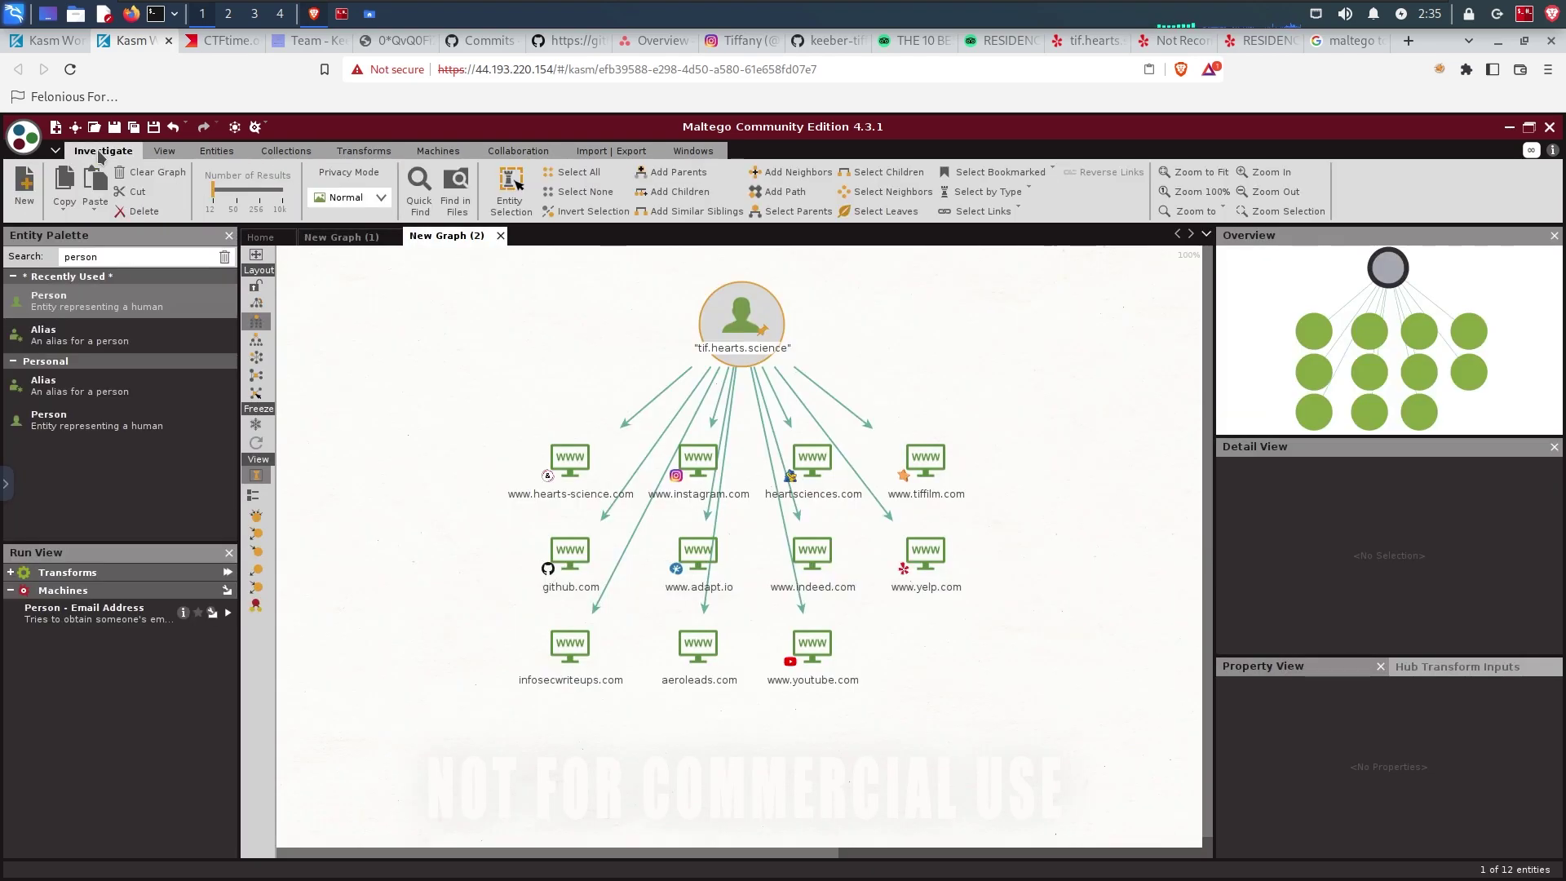
click(22, 192)
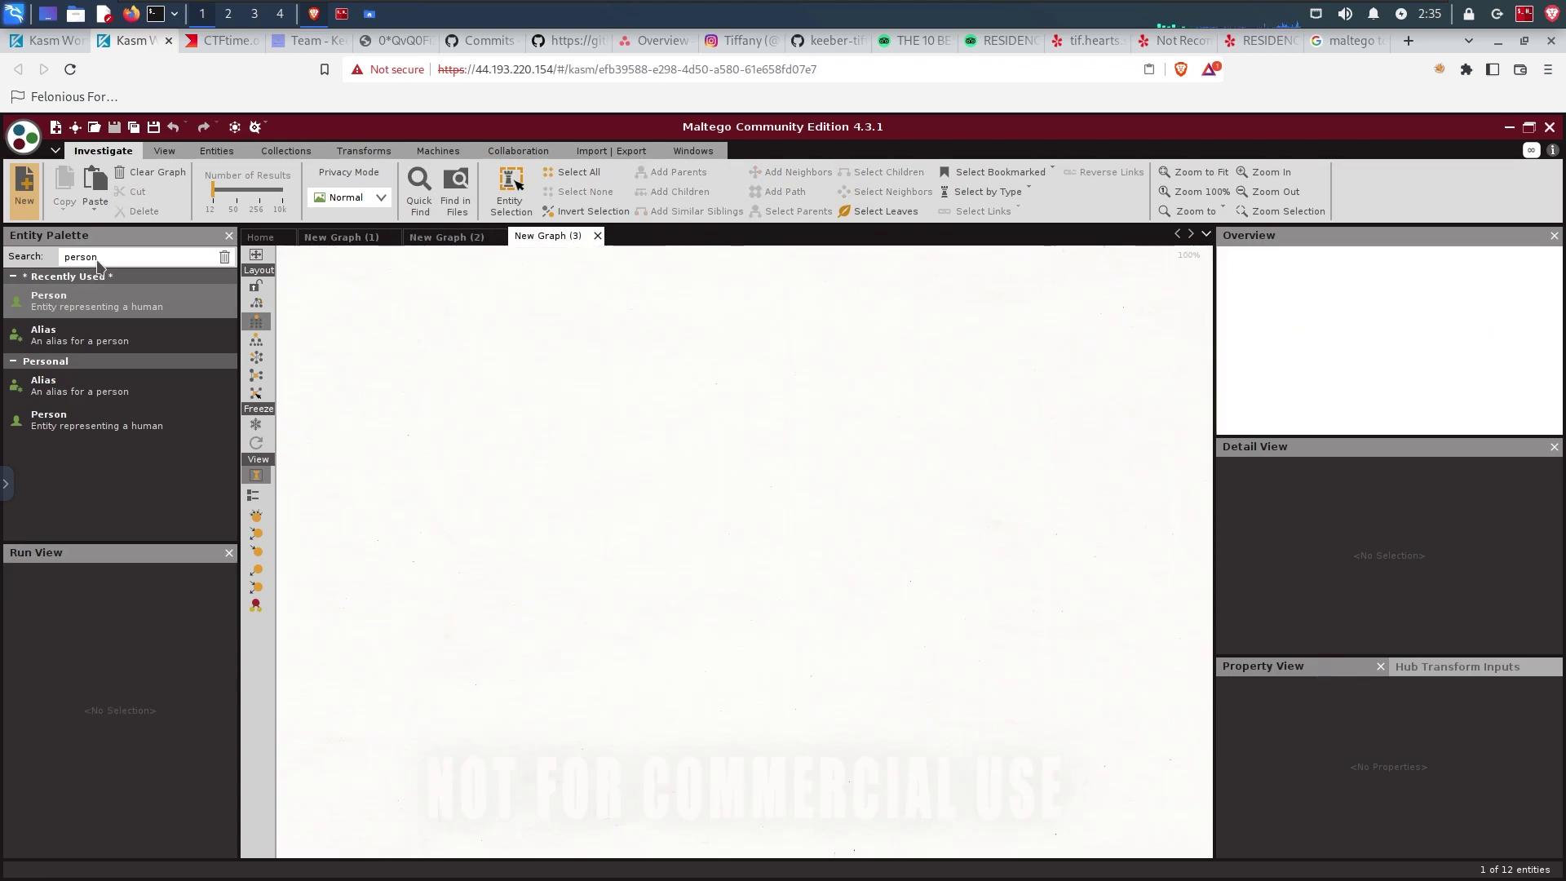
Step: Add an Email Address entity from the palette and begin entering the phishing sender's address
click(103, 258)
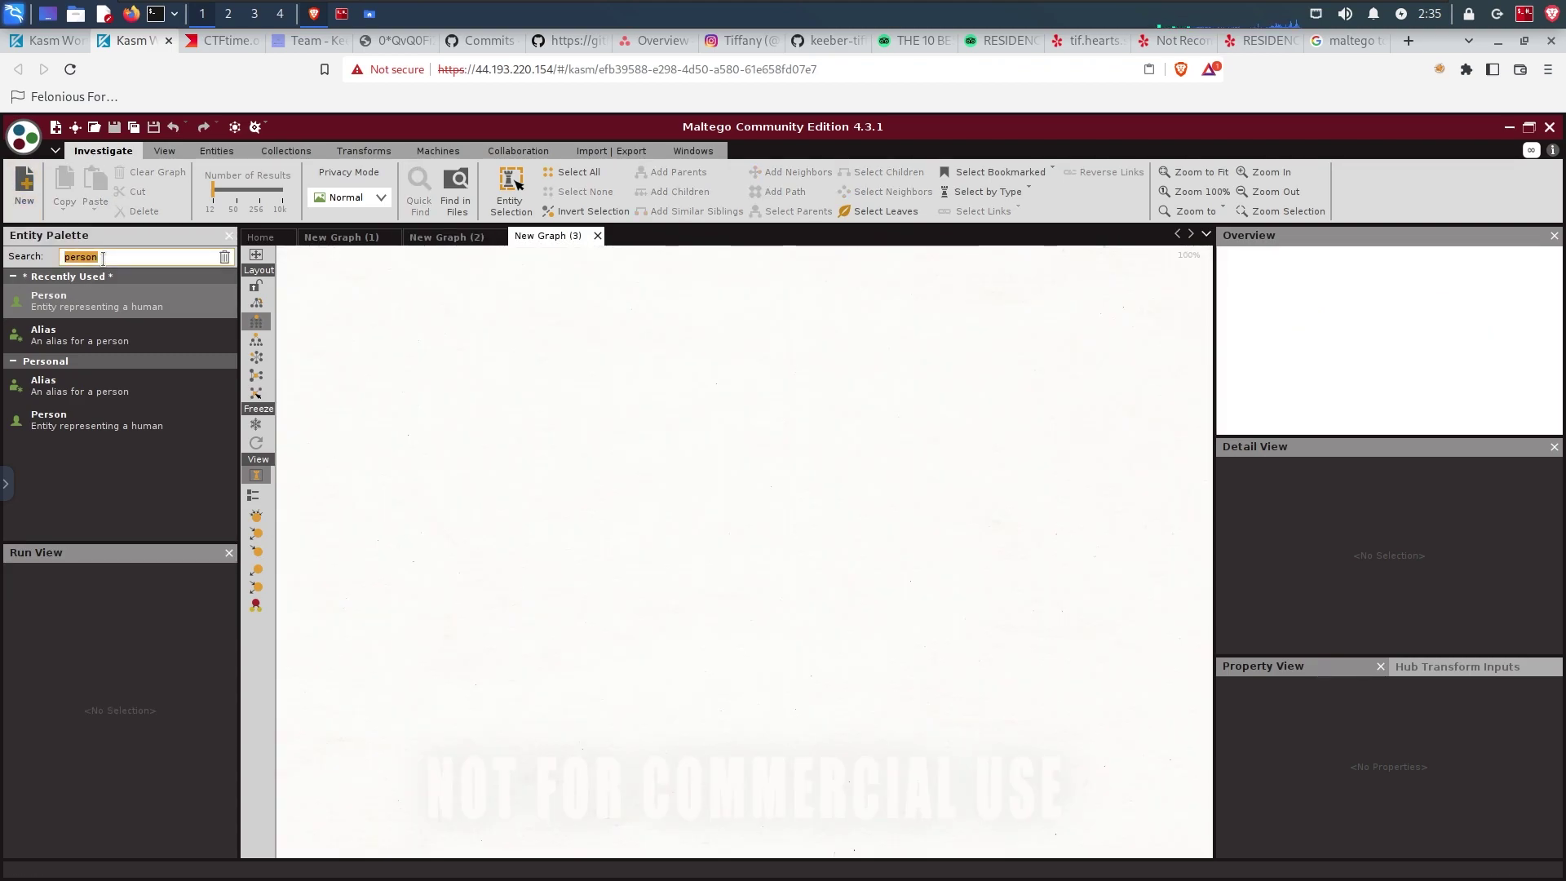
text(email)
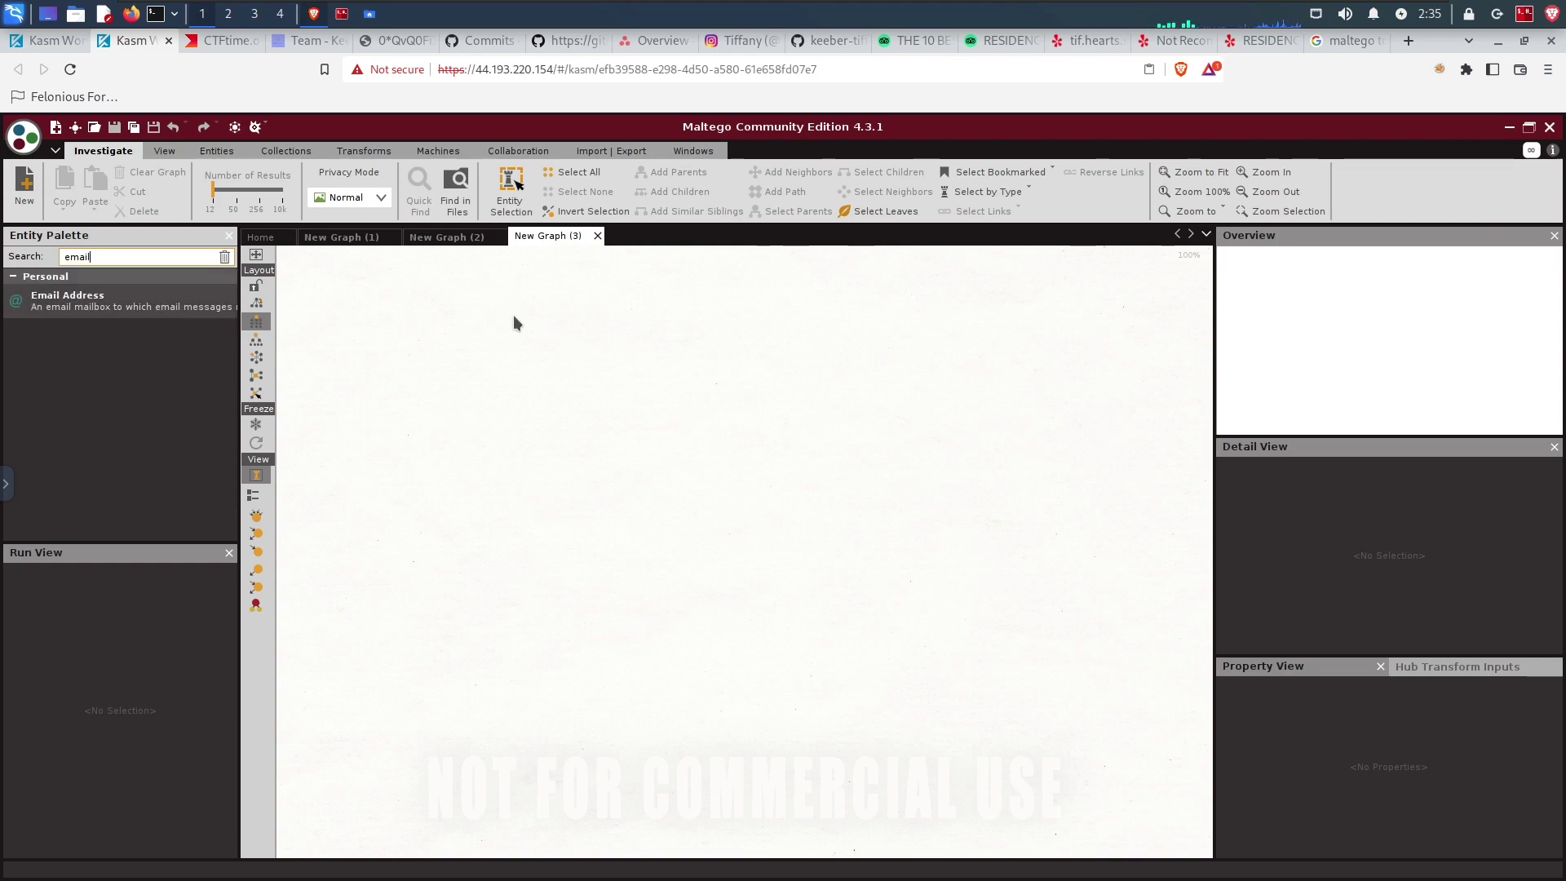
drag(514, 323, 522, 319)
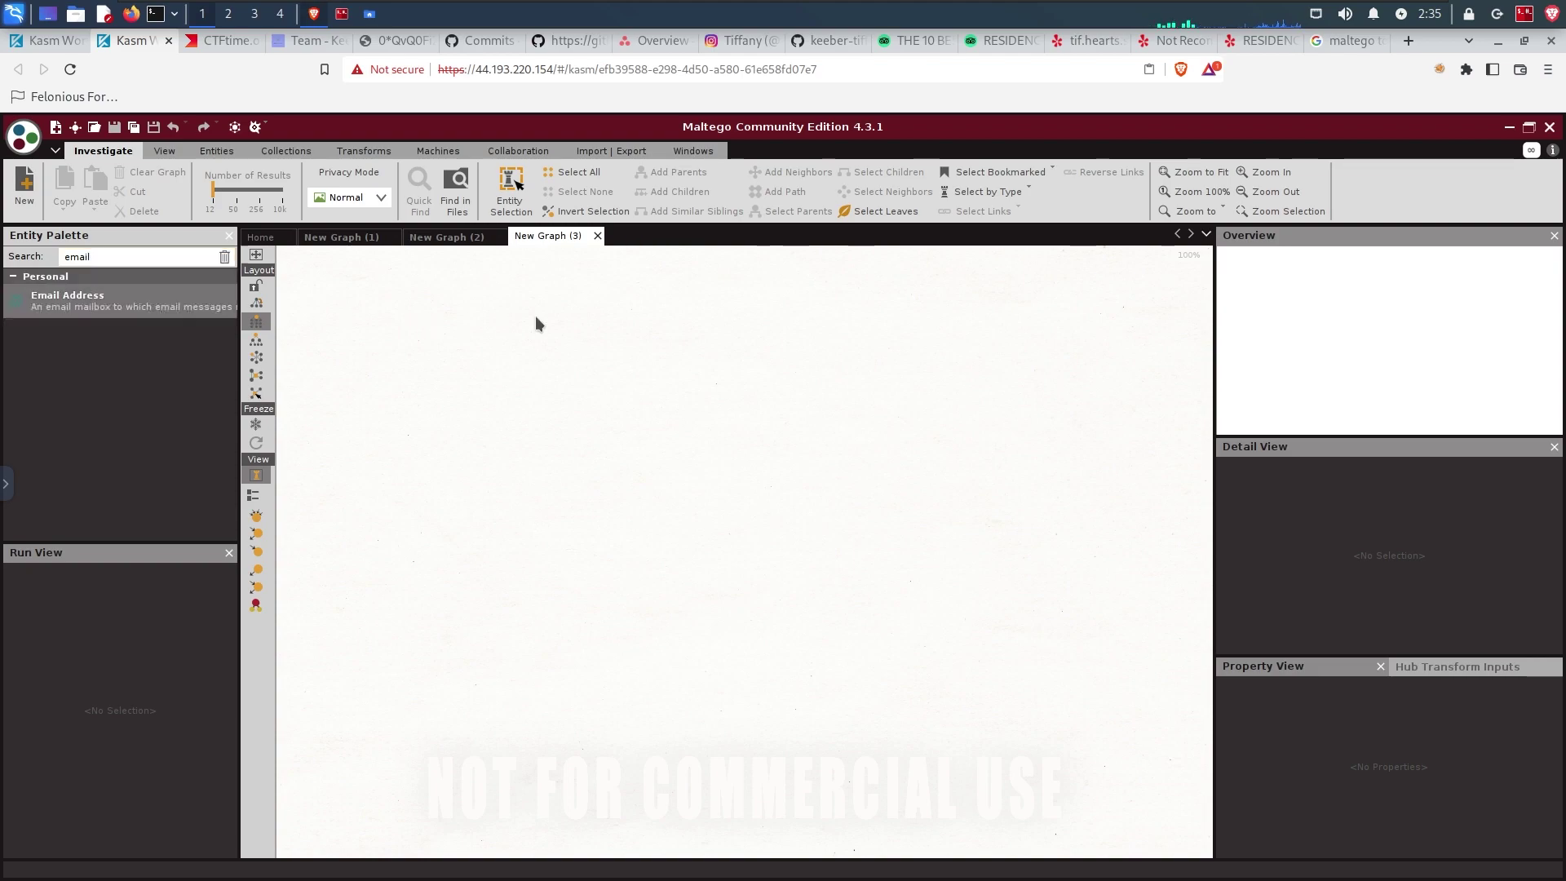
click(392, 40)
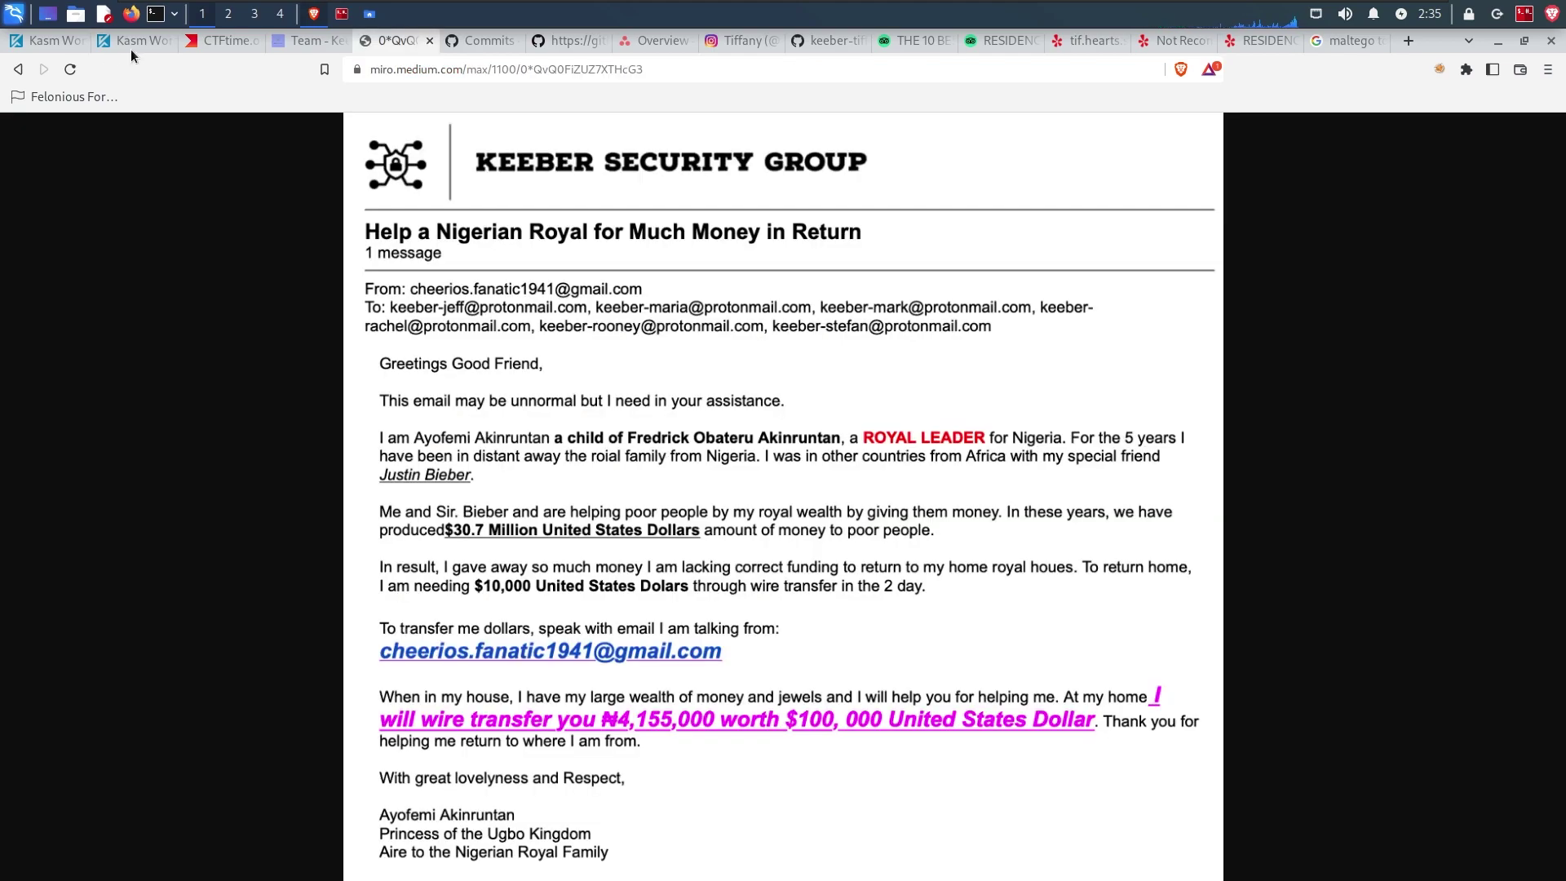
click(130, 43)
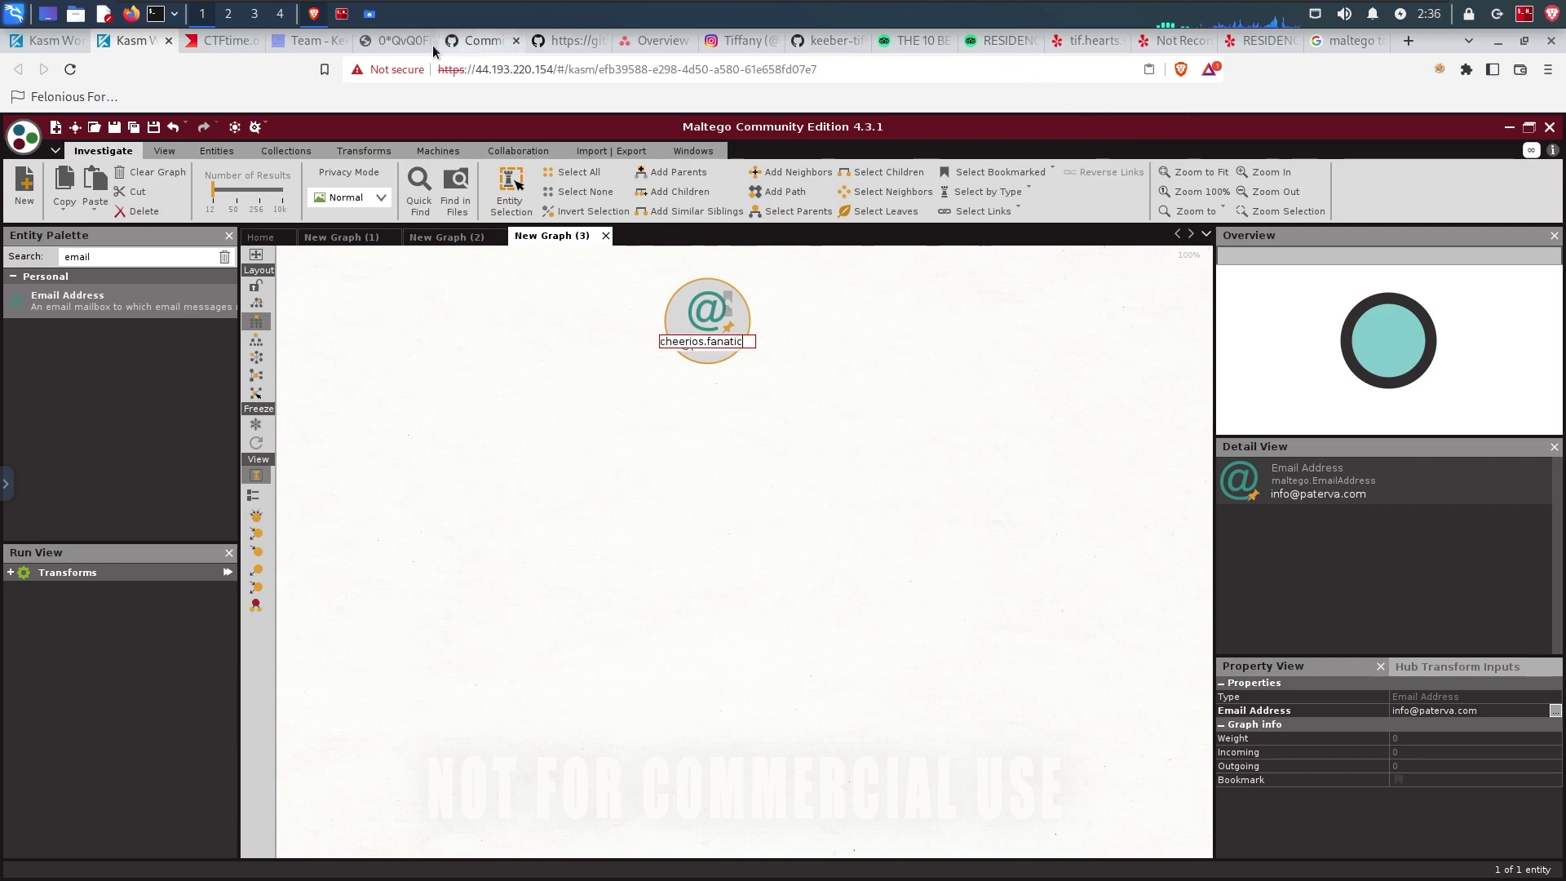
Step: Finish labelling the entity with the scam sender's Gmail address
click(388, 45)
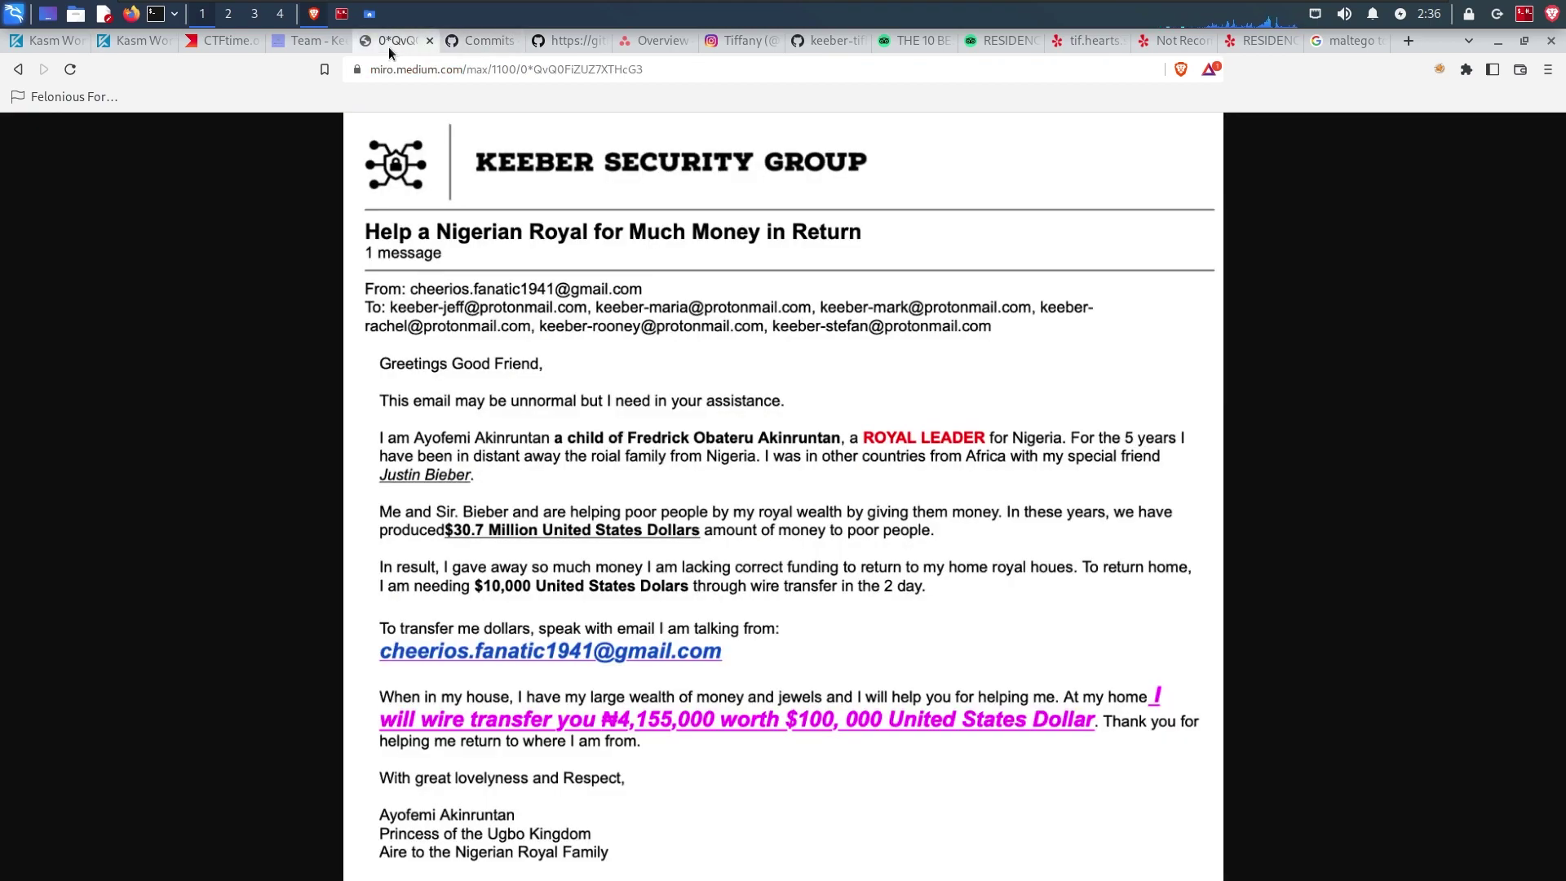
click(130, 42)
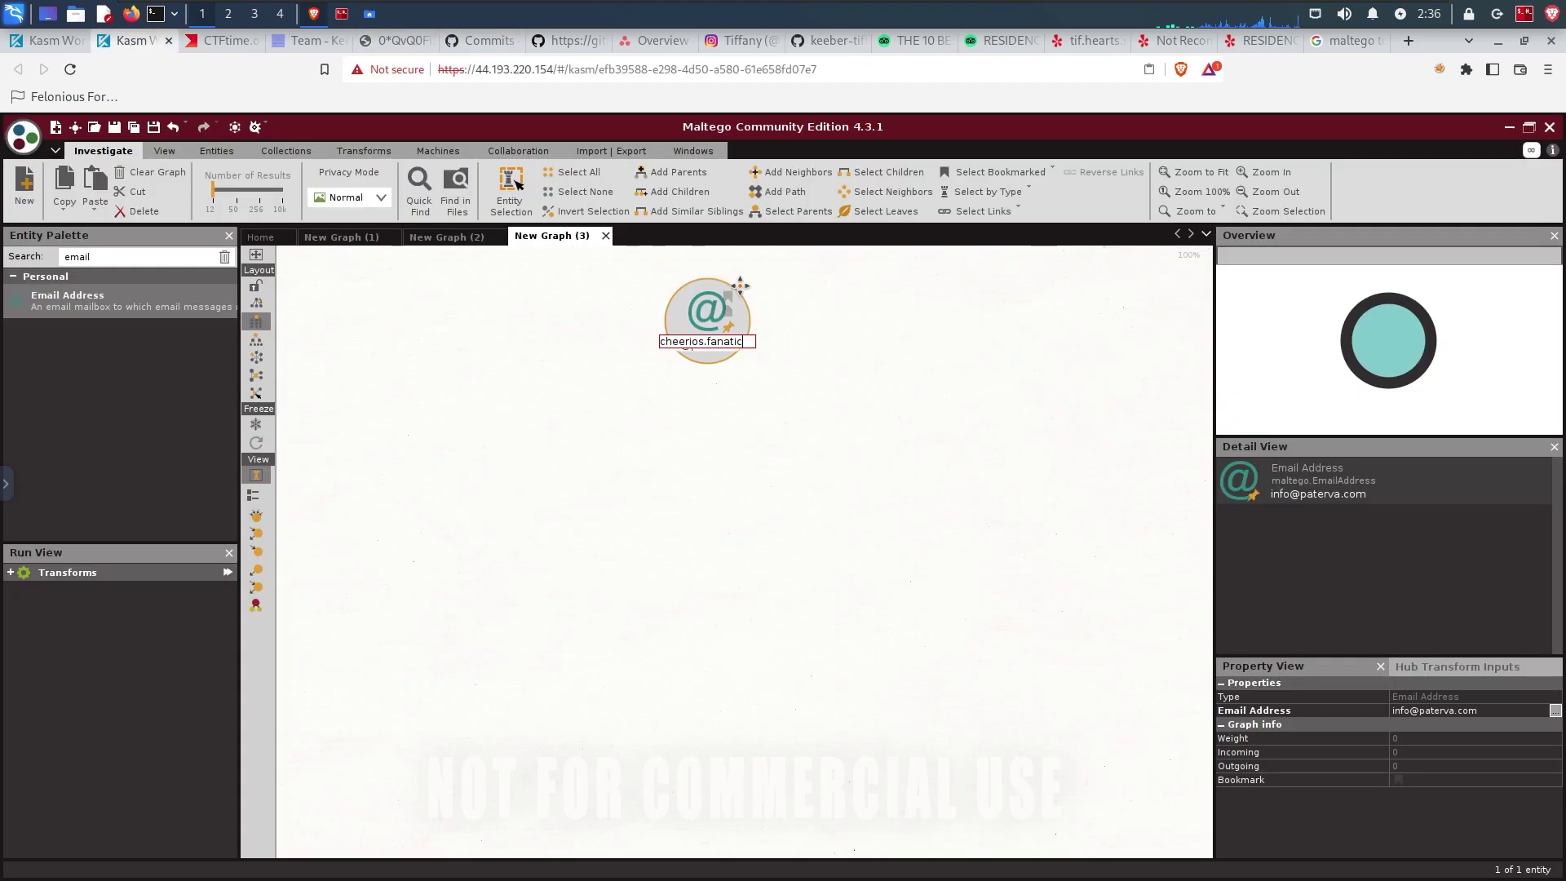
key(Return)
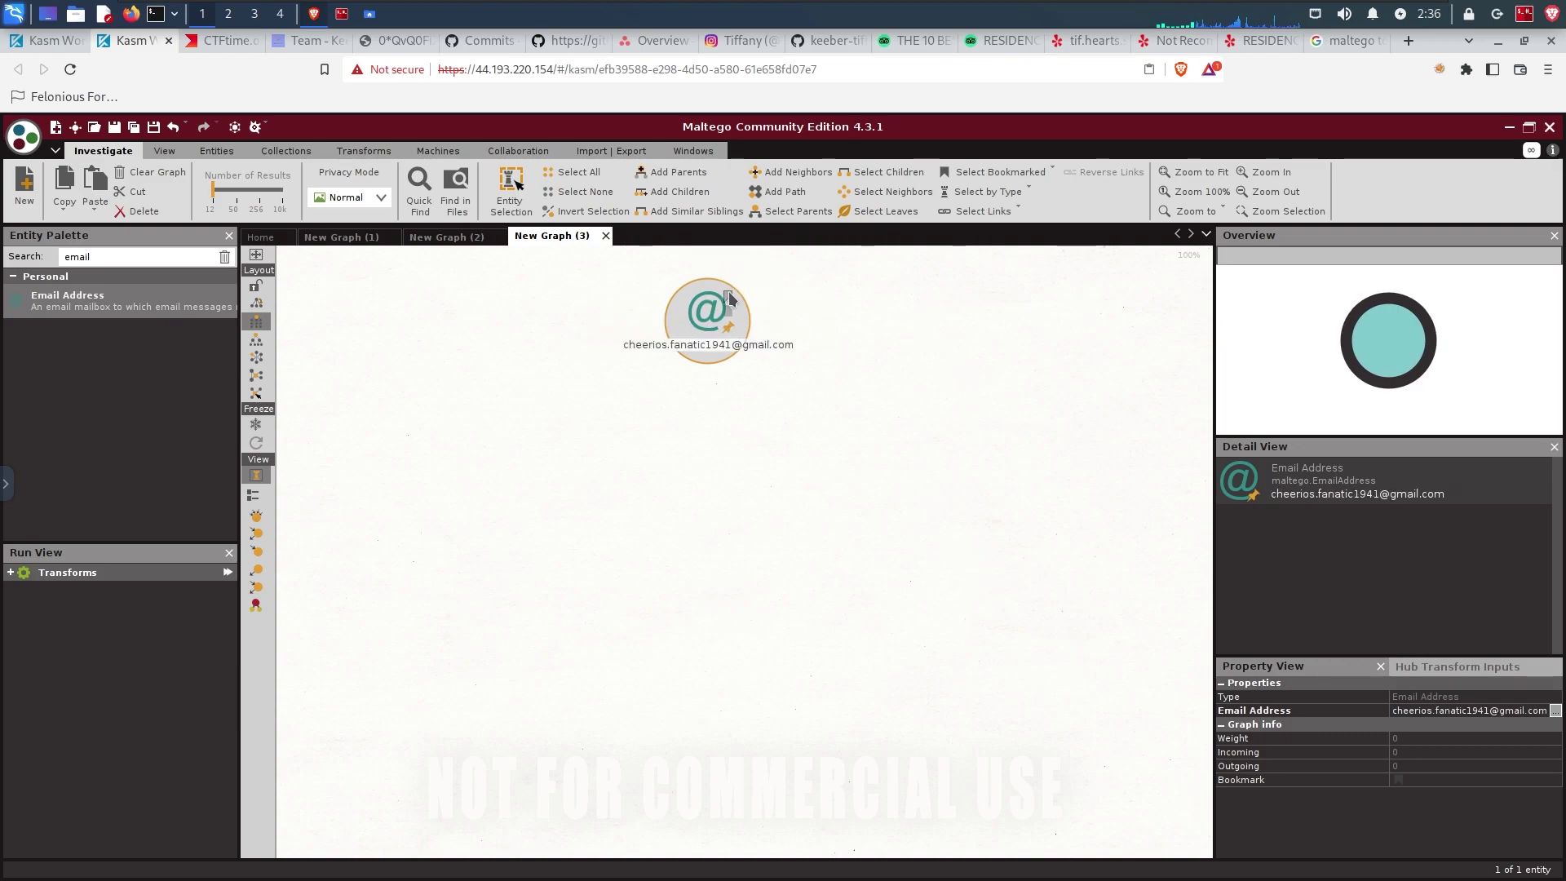
Step: Browse the full transform list for the email entity without running one
right_click(697, 301)
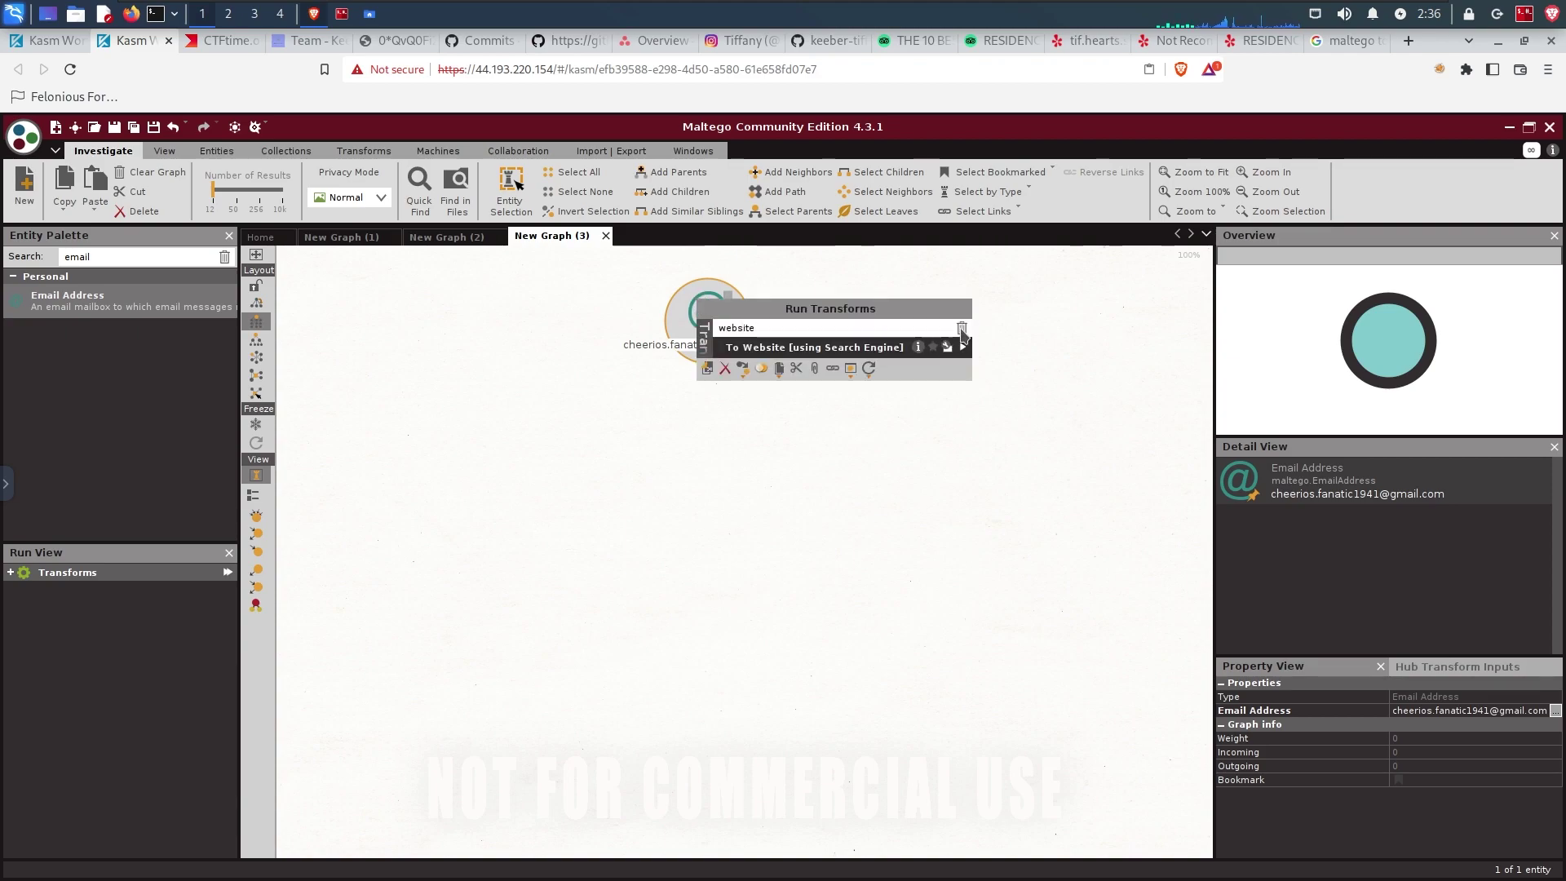
click(961, 328)
click(759, 348)
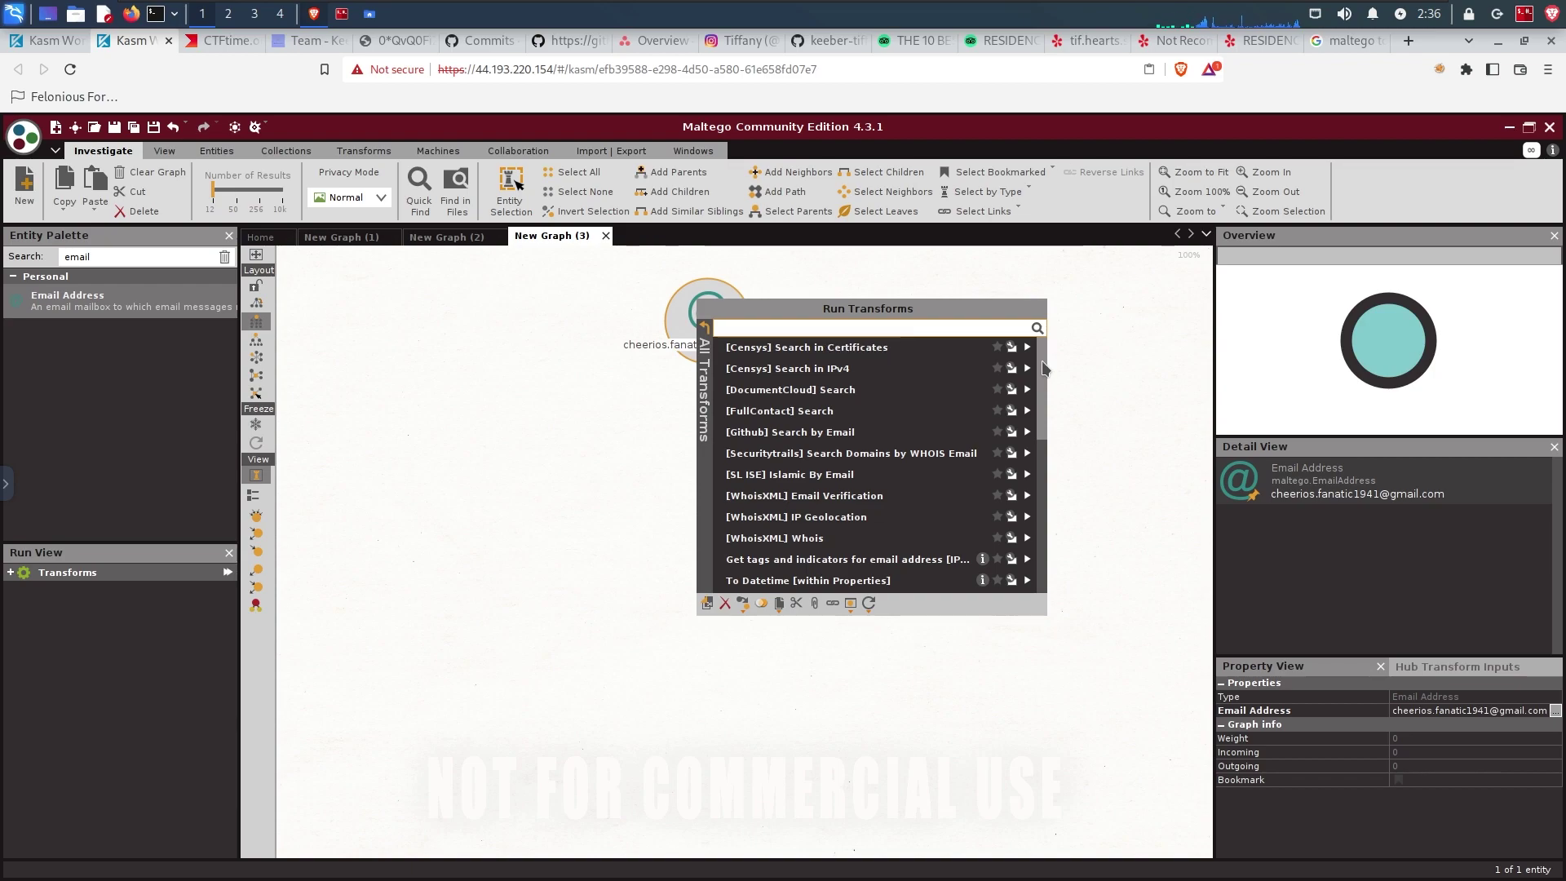
scroll(1045, 369, down, 1)
scroll(1044, 373, down, 4)
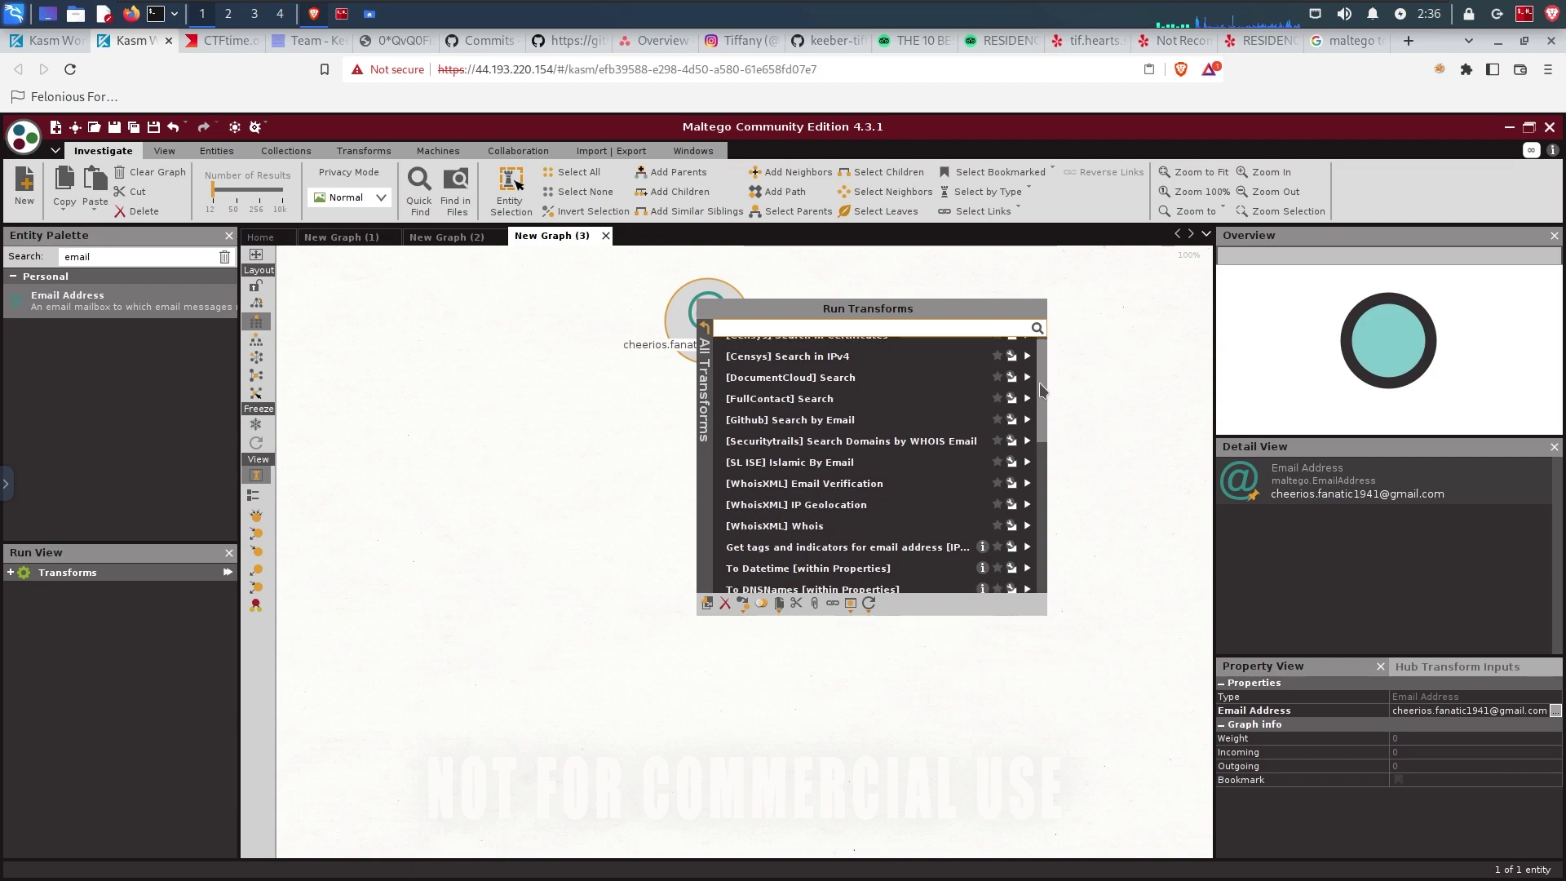
scroll(897, 432, up, 1)
scroll(746, 569, down, 2)
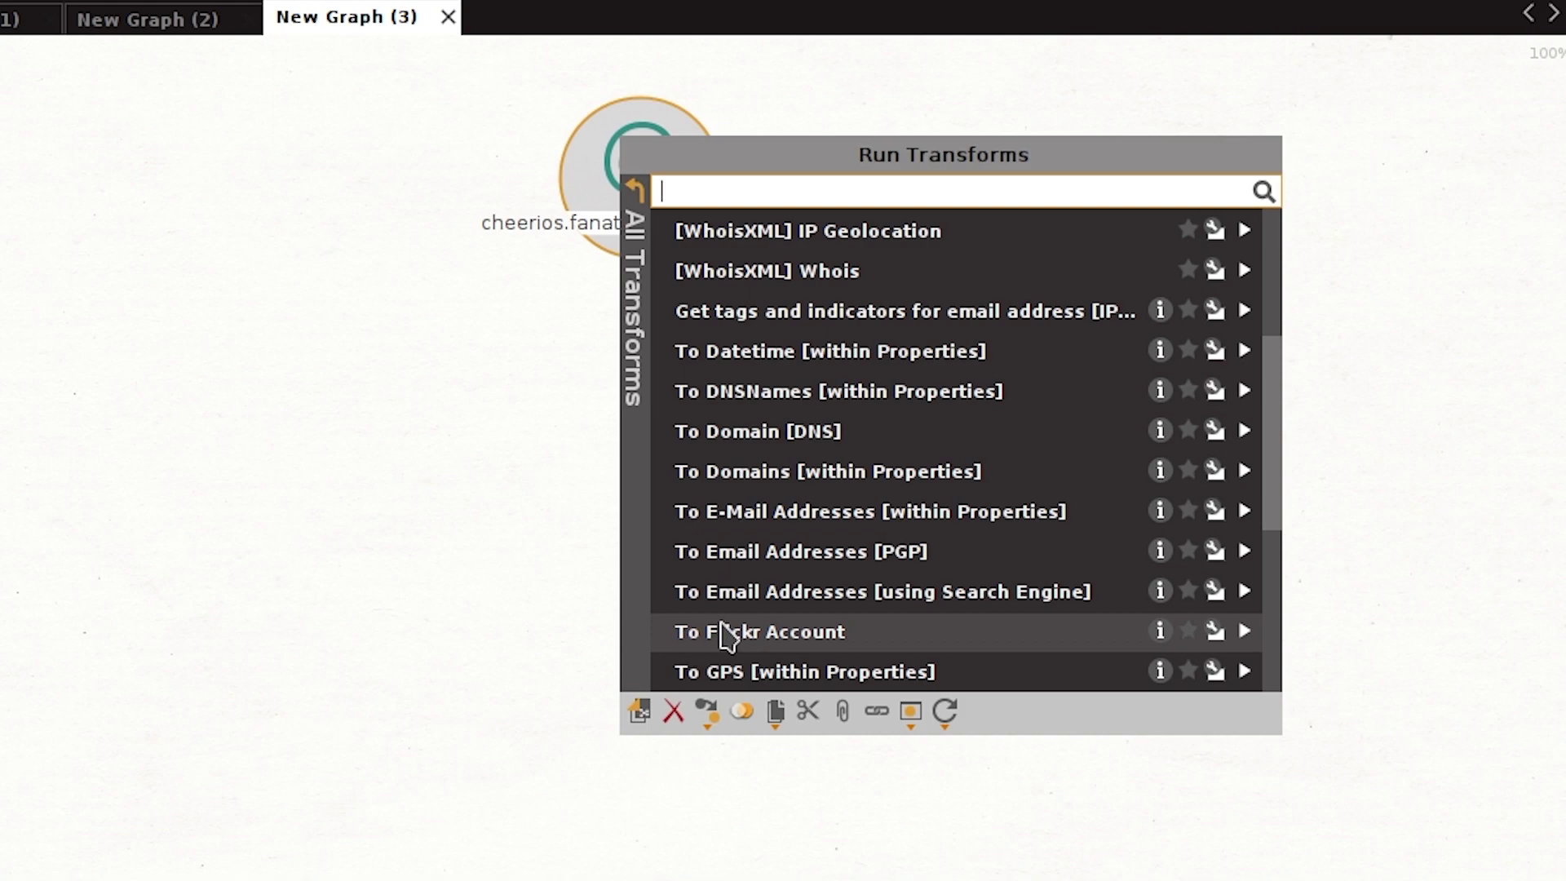
click(755, 633)
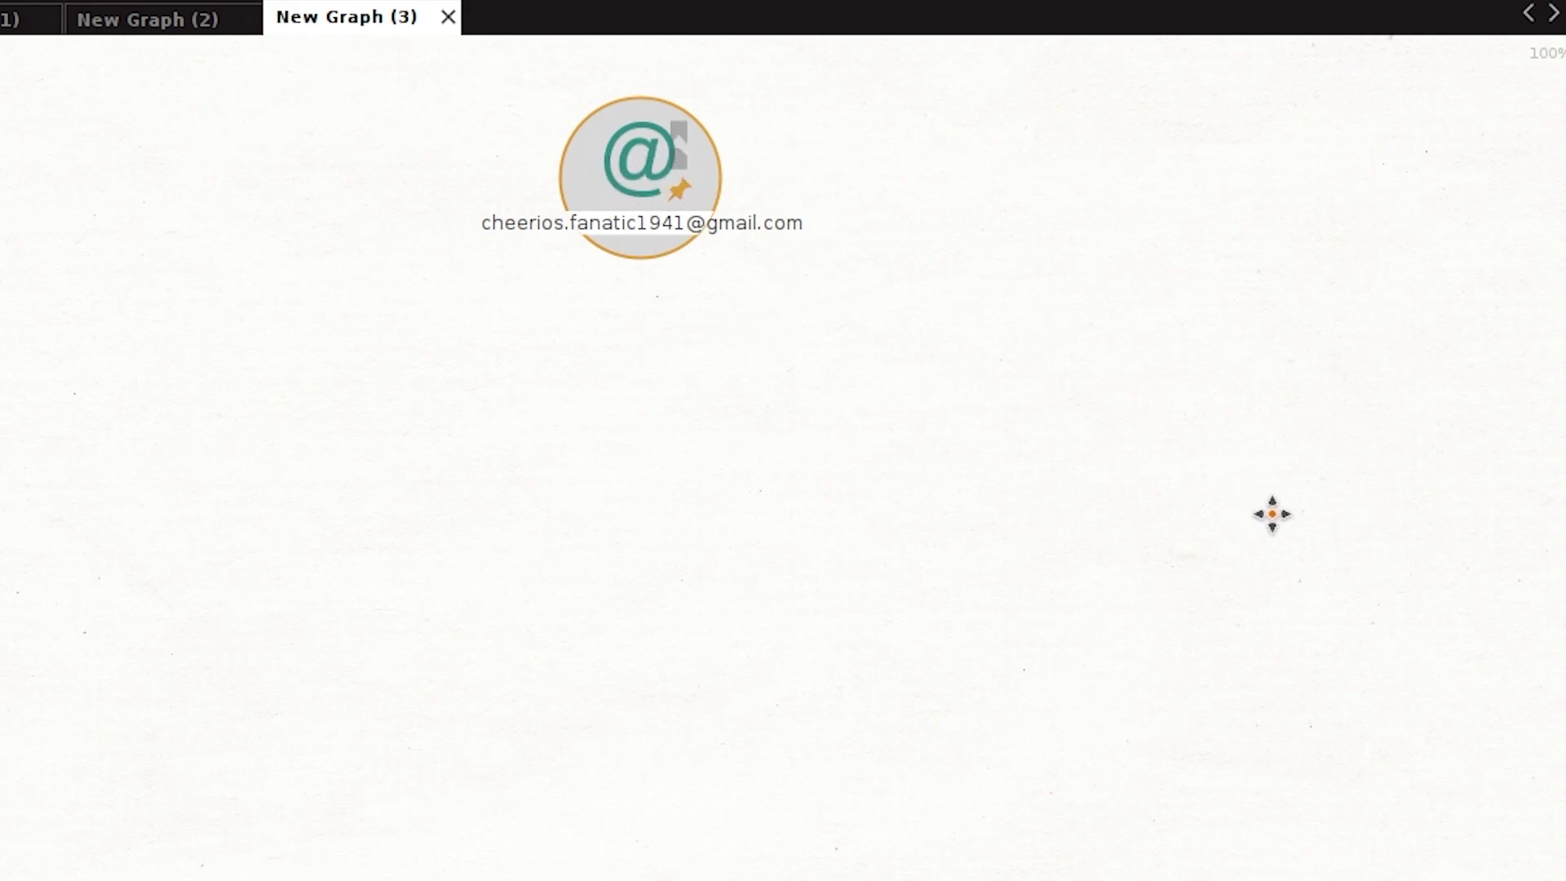
Step: Run the To Myspace Account transform on the sender's email address
right_click(628, 181)
scroll(1251, 514, down, 1)
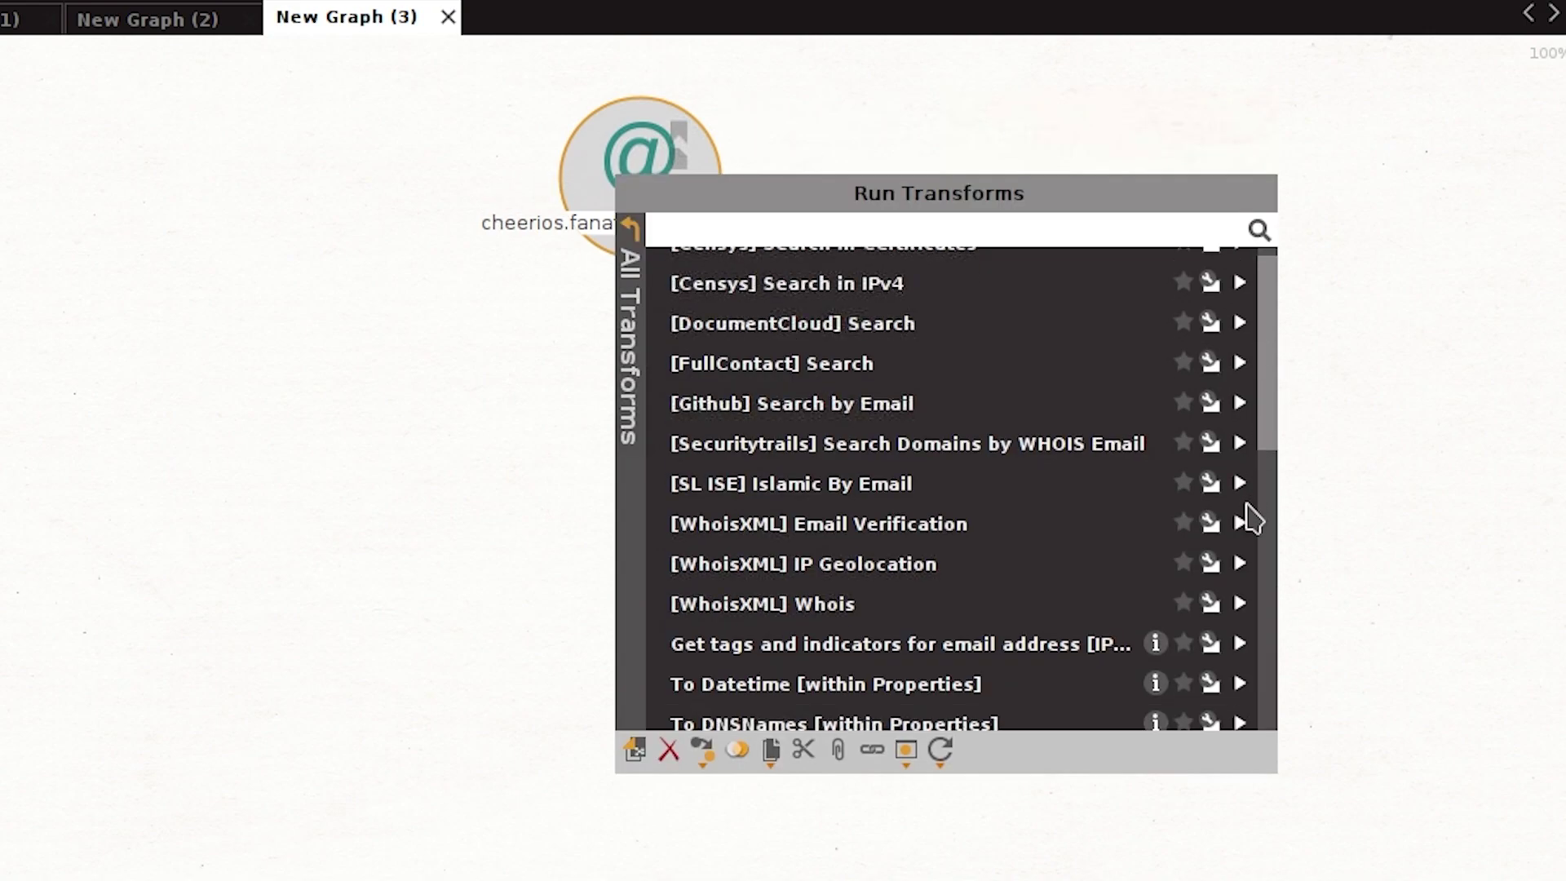
scroll(1251, 514, down, 5)
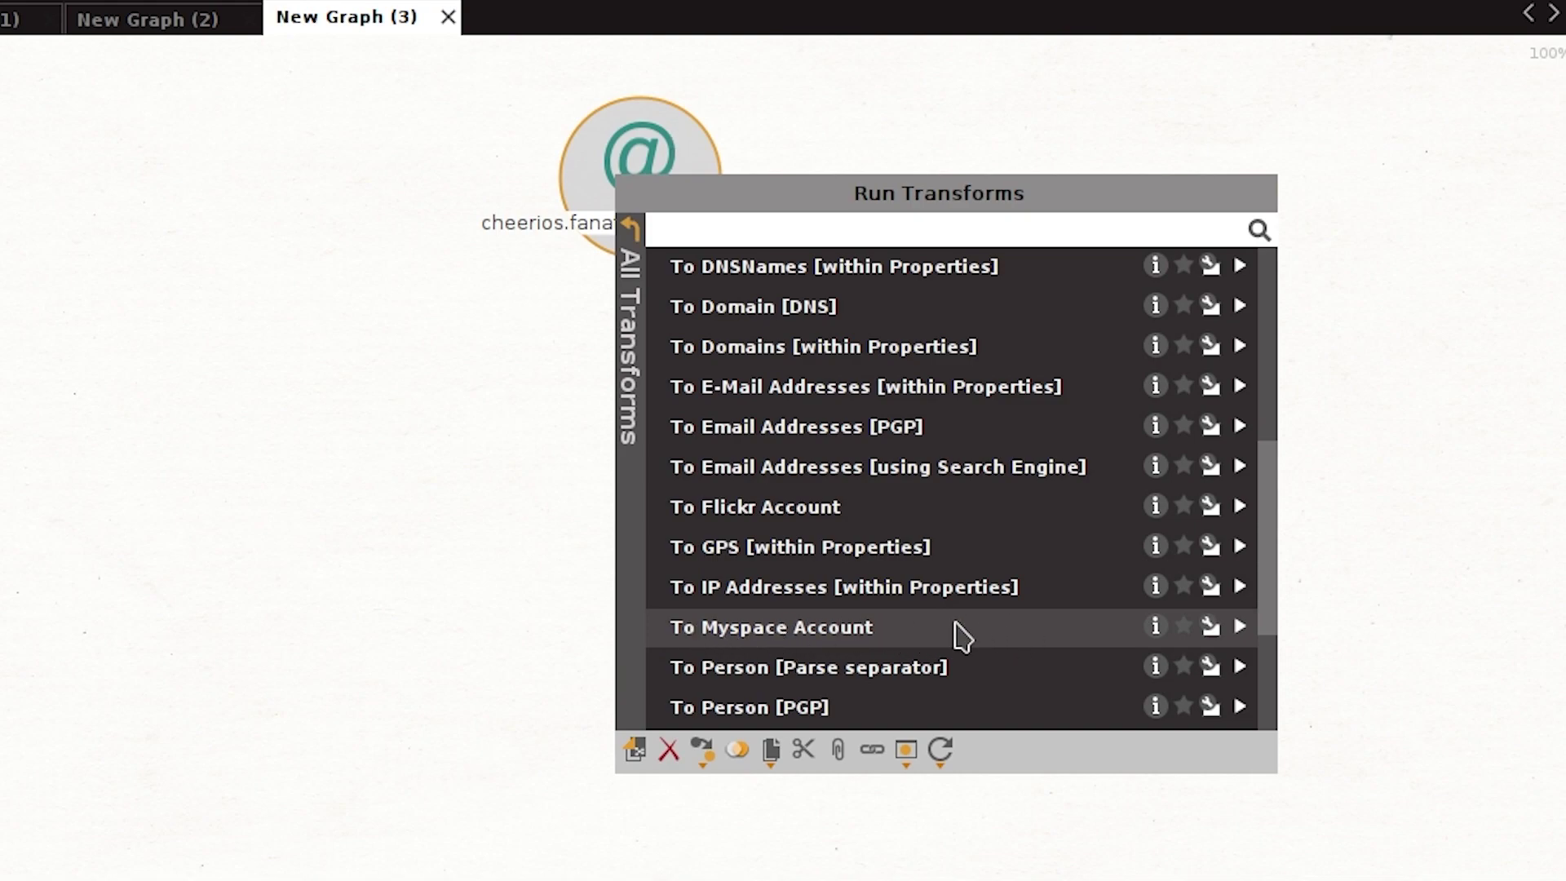
click(1013, 626)
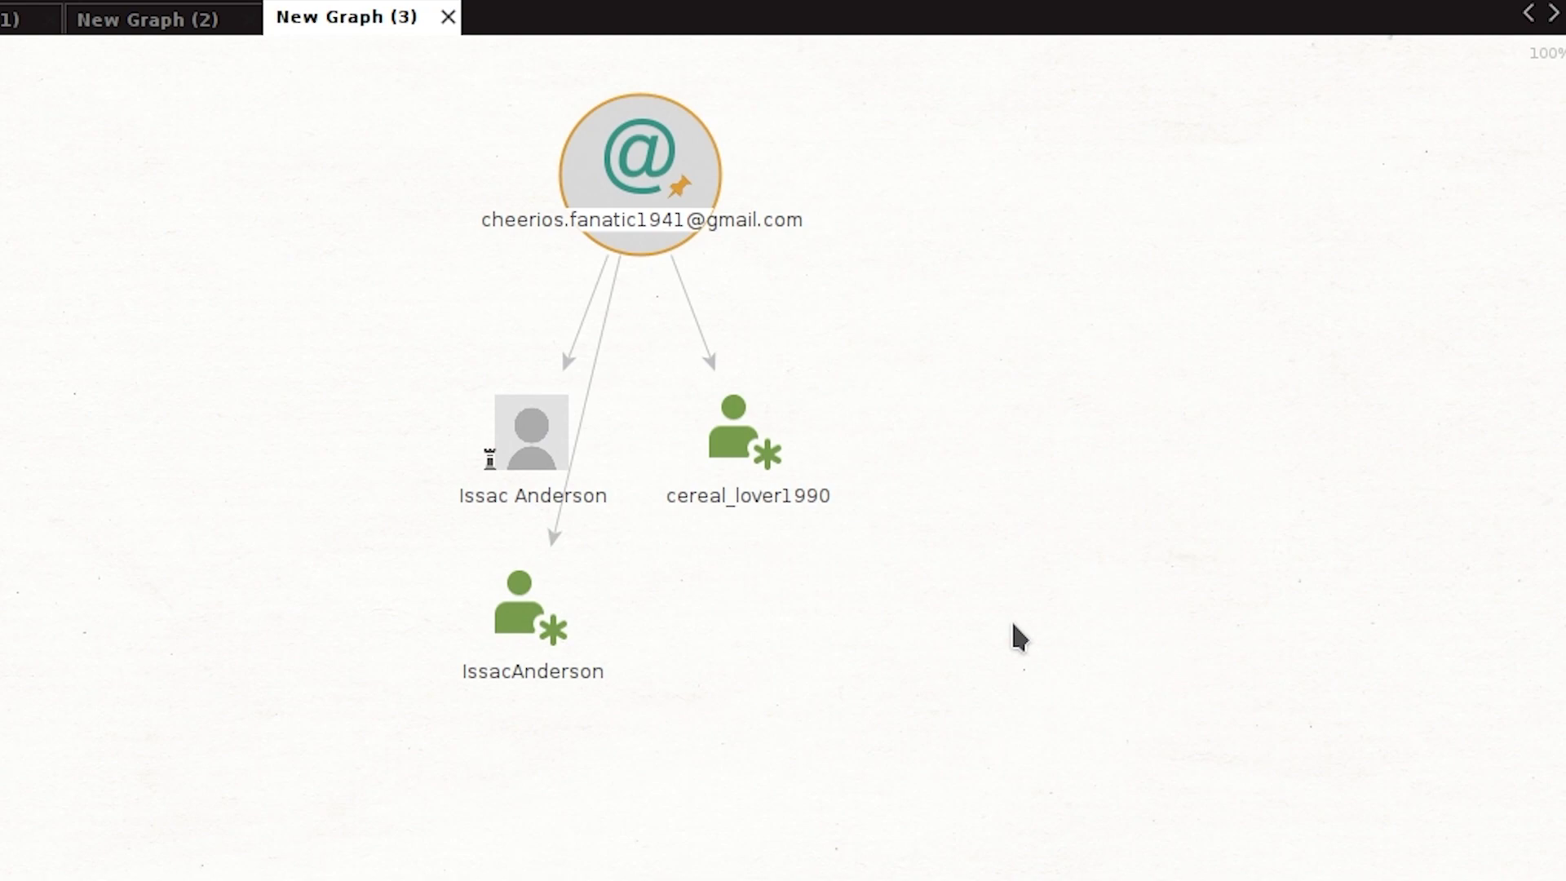
Step: Inspect the details of the Myspace profile entity and the two alias entities
click(542, 423)
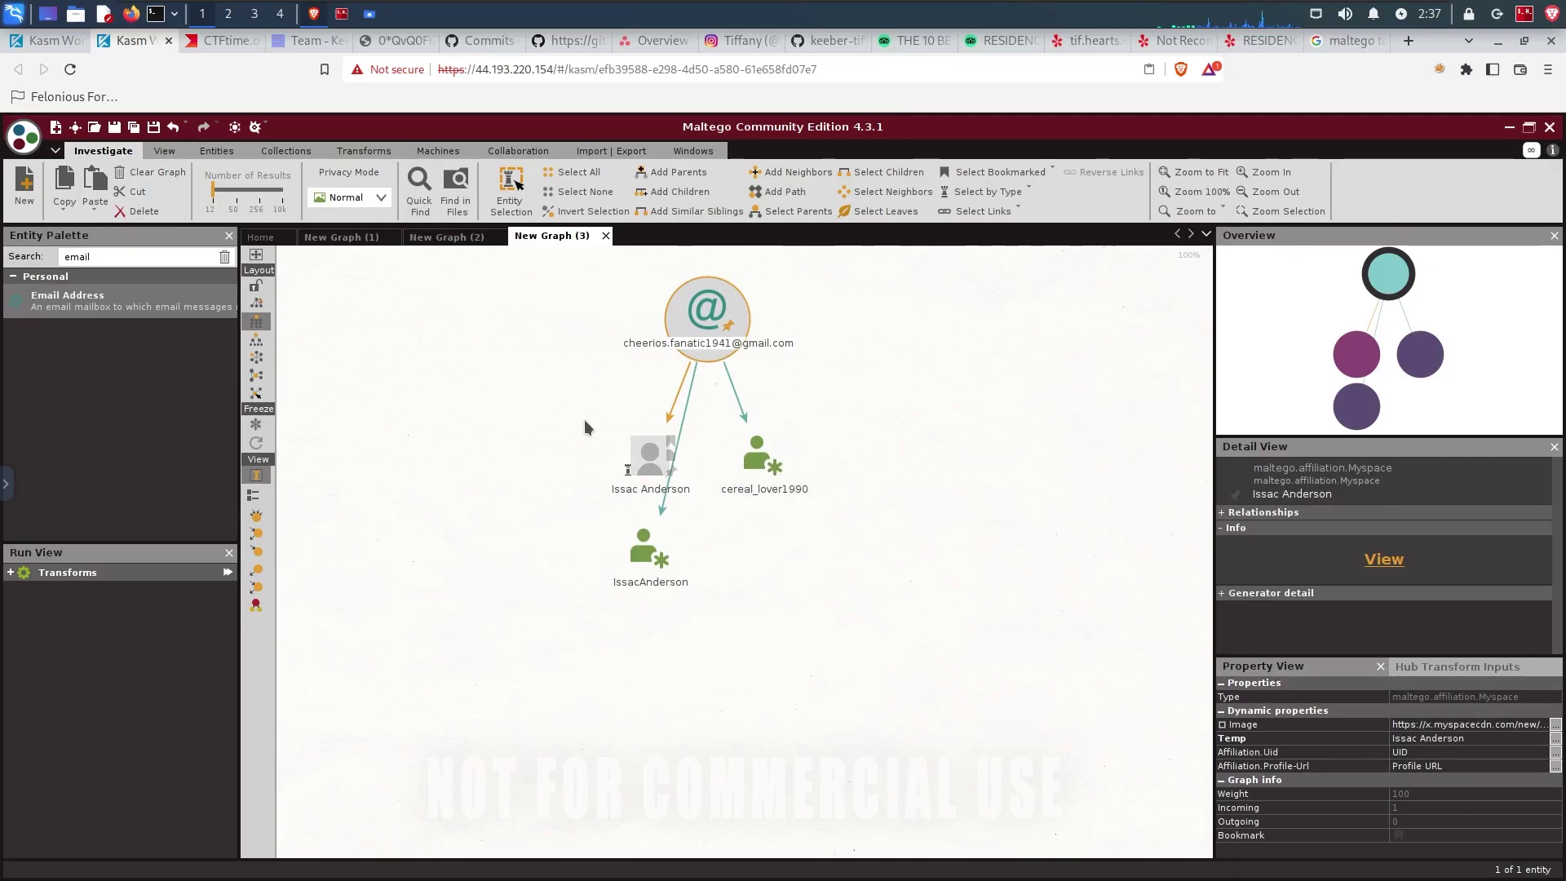
click(649, 462)
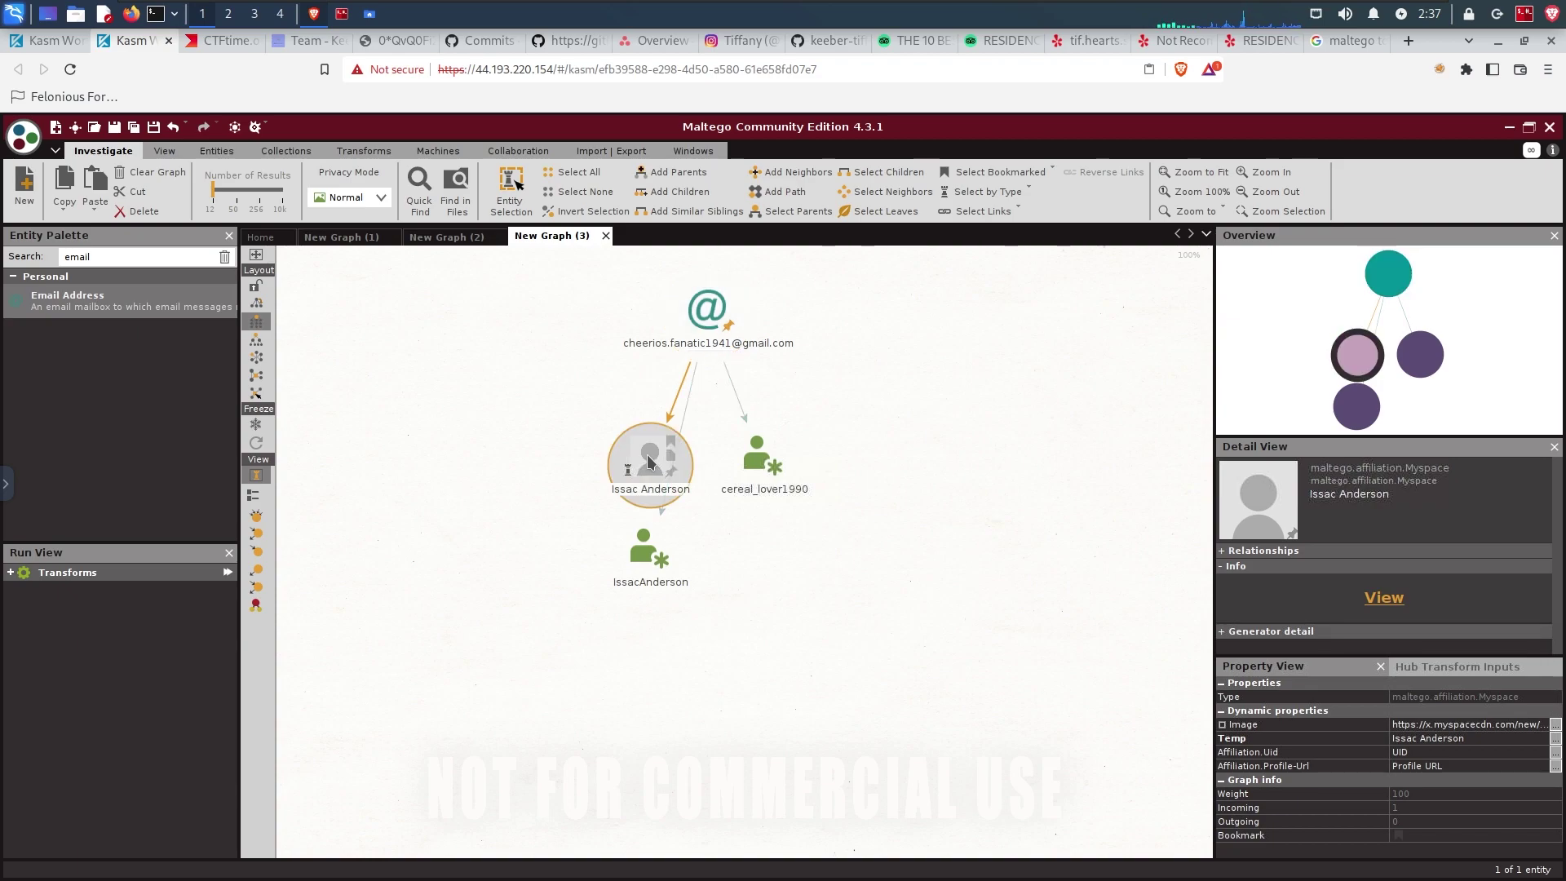
click(751, 453)
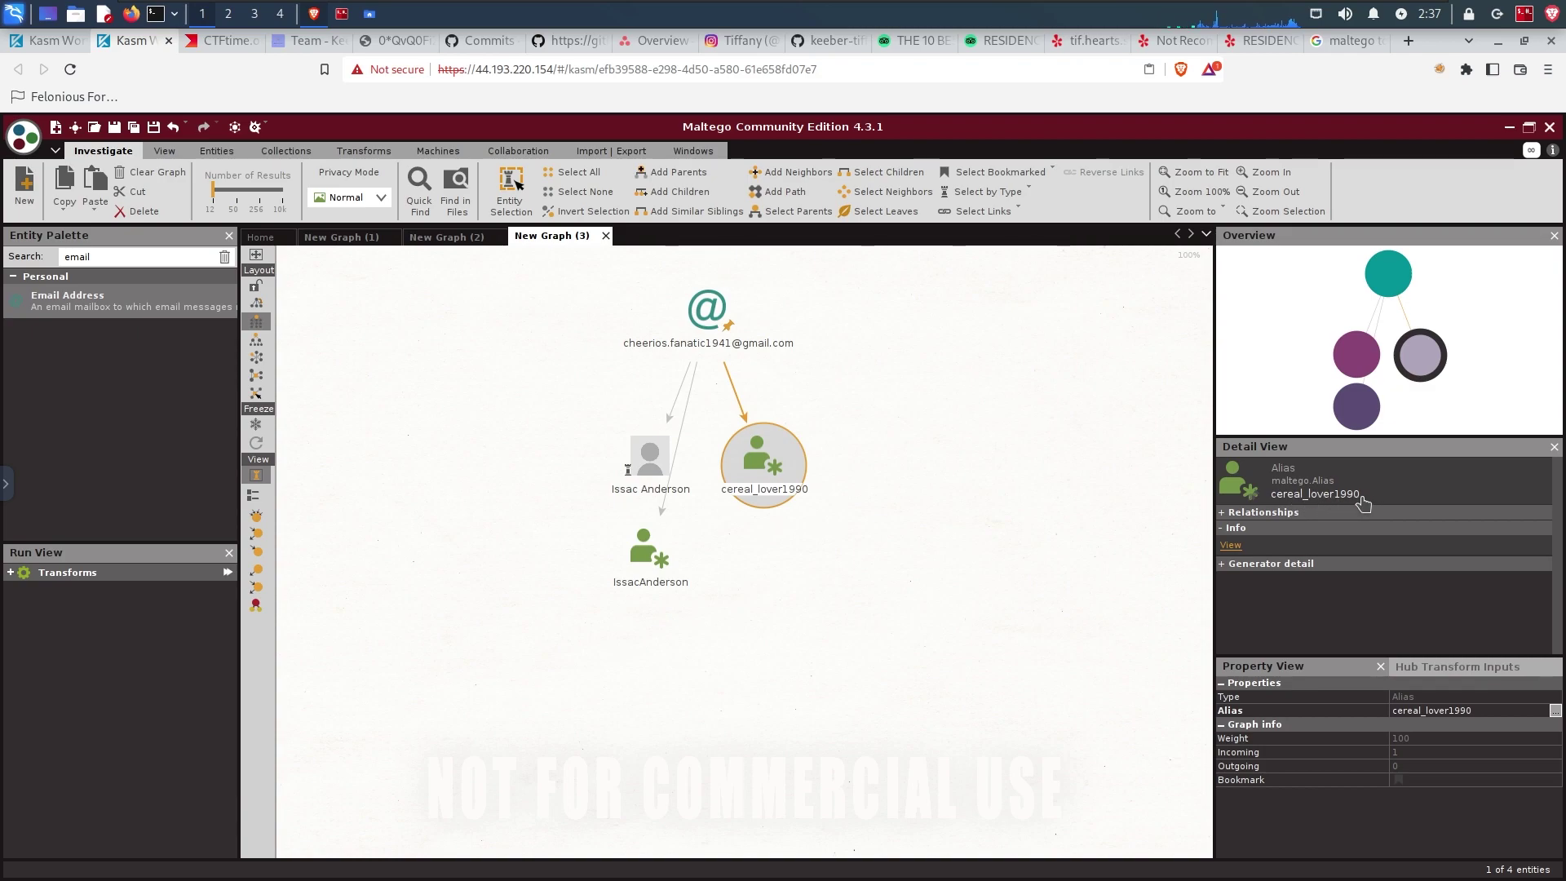
click(644, 561)
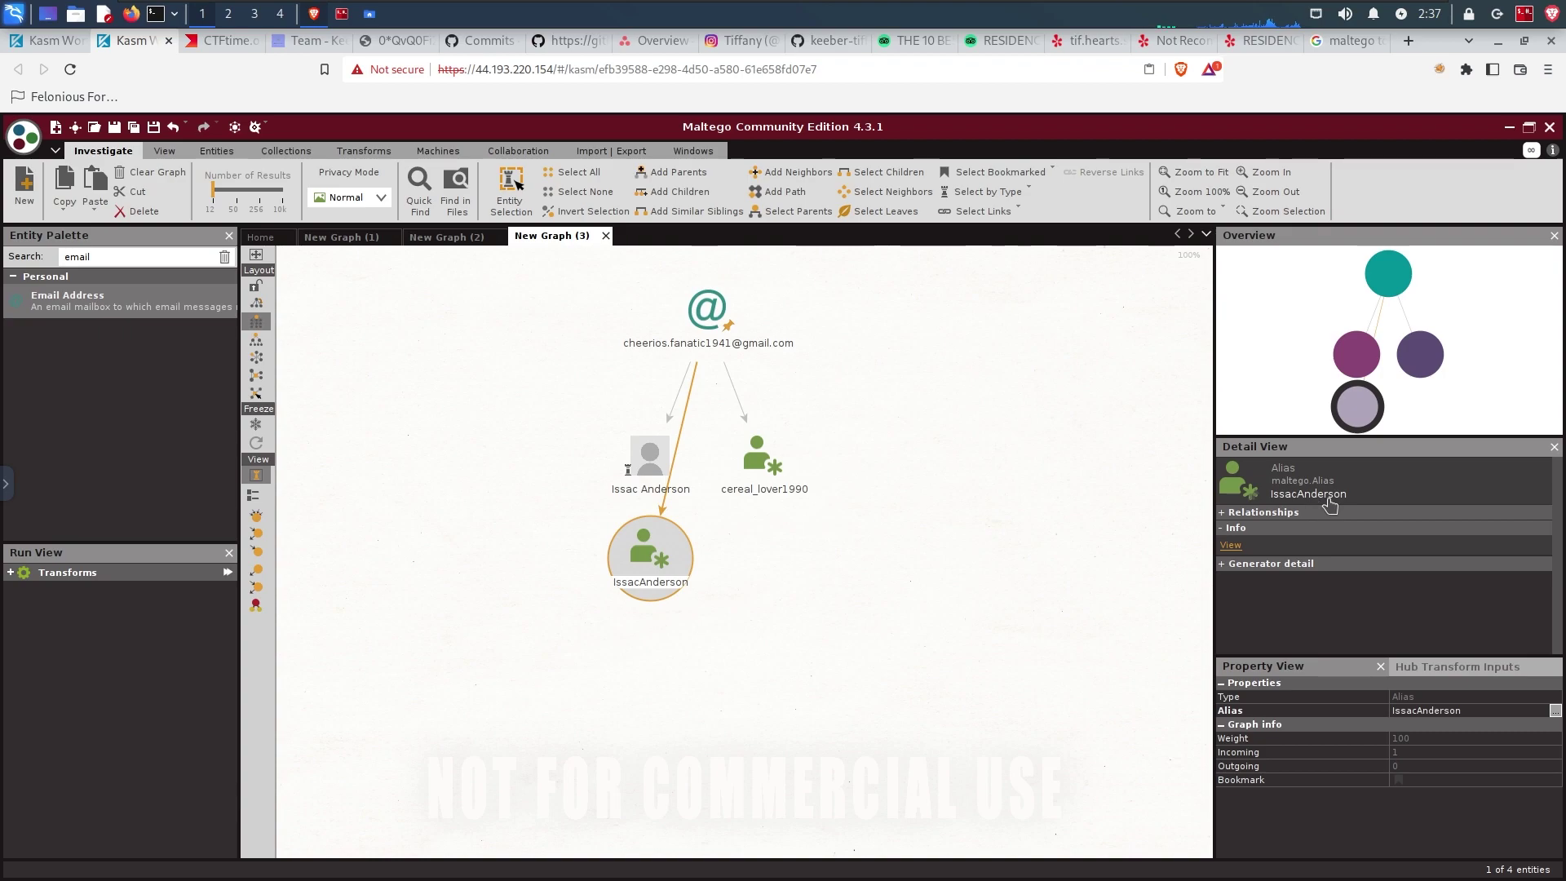
click(653, 454)
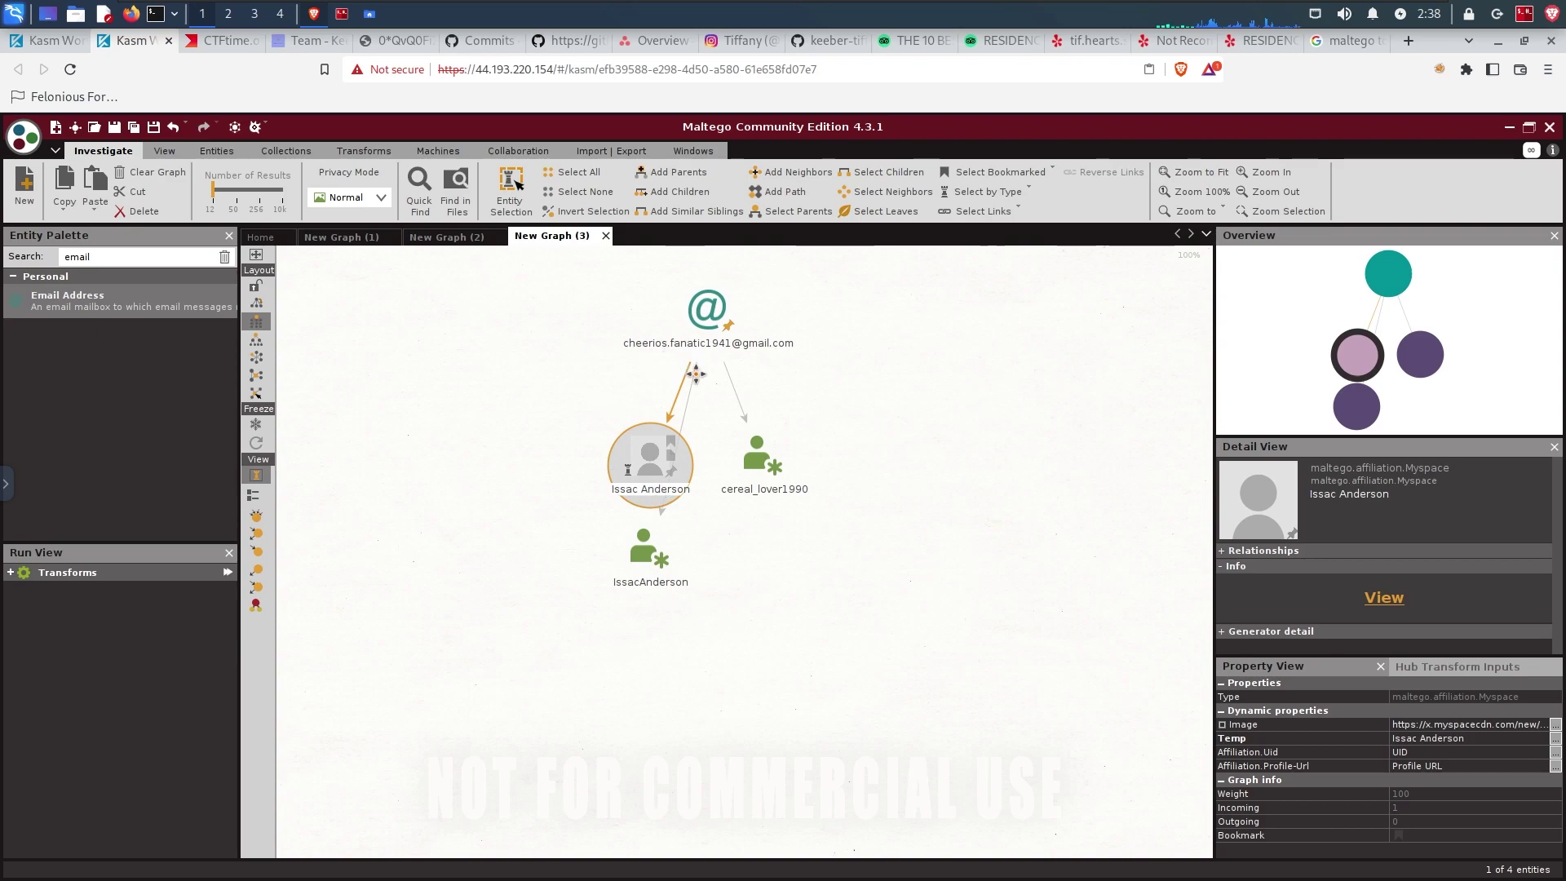
click(764, 459)
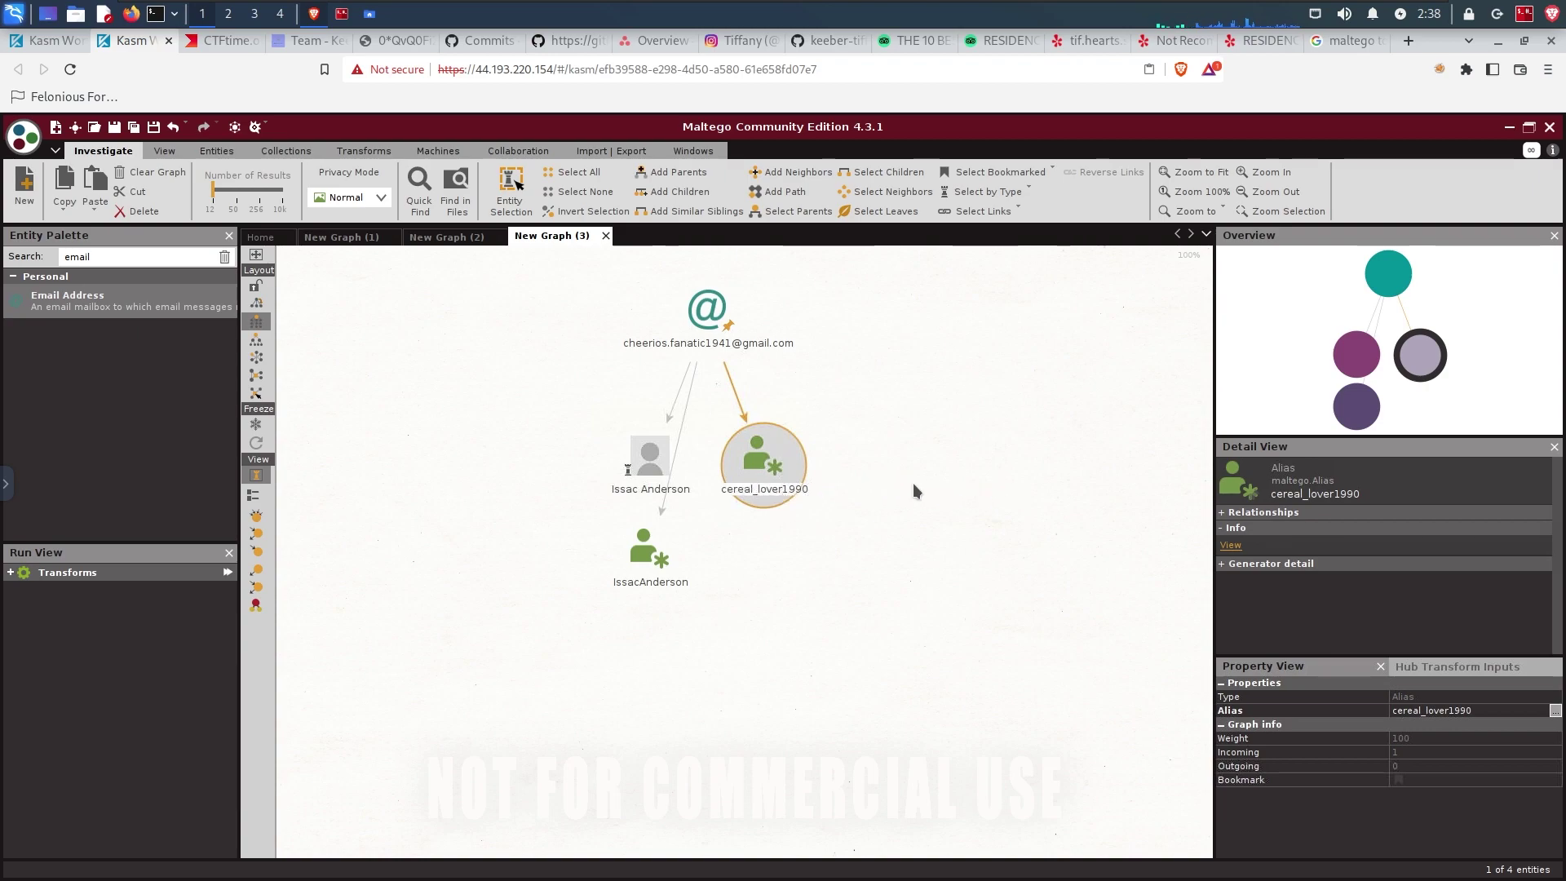
click(657, 489)
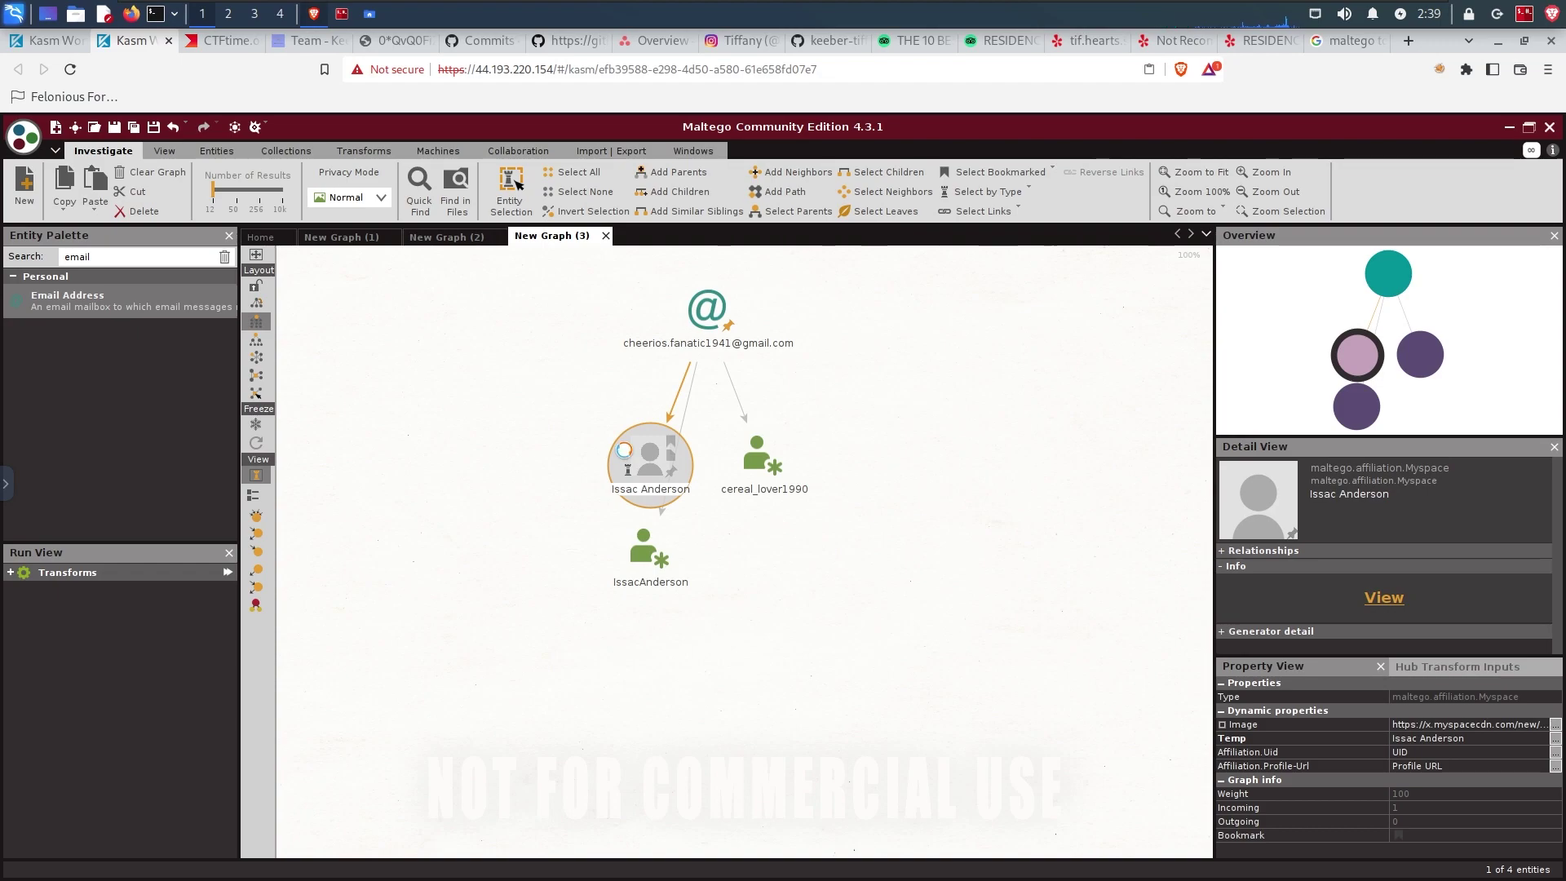
Step: Run To URLs [within Properties] on the Myspace profile to extract its myspacecdn image URL
right_click(625, 455)
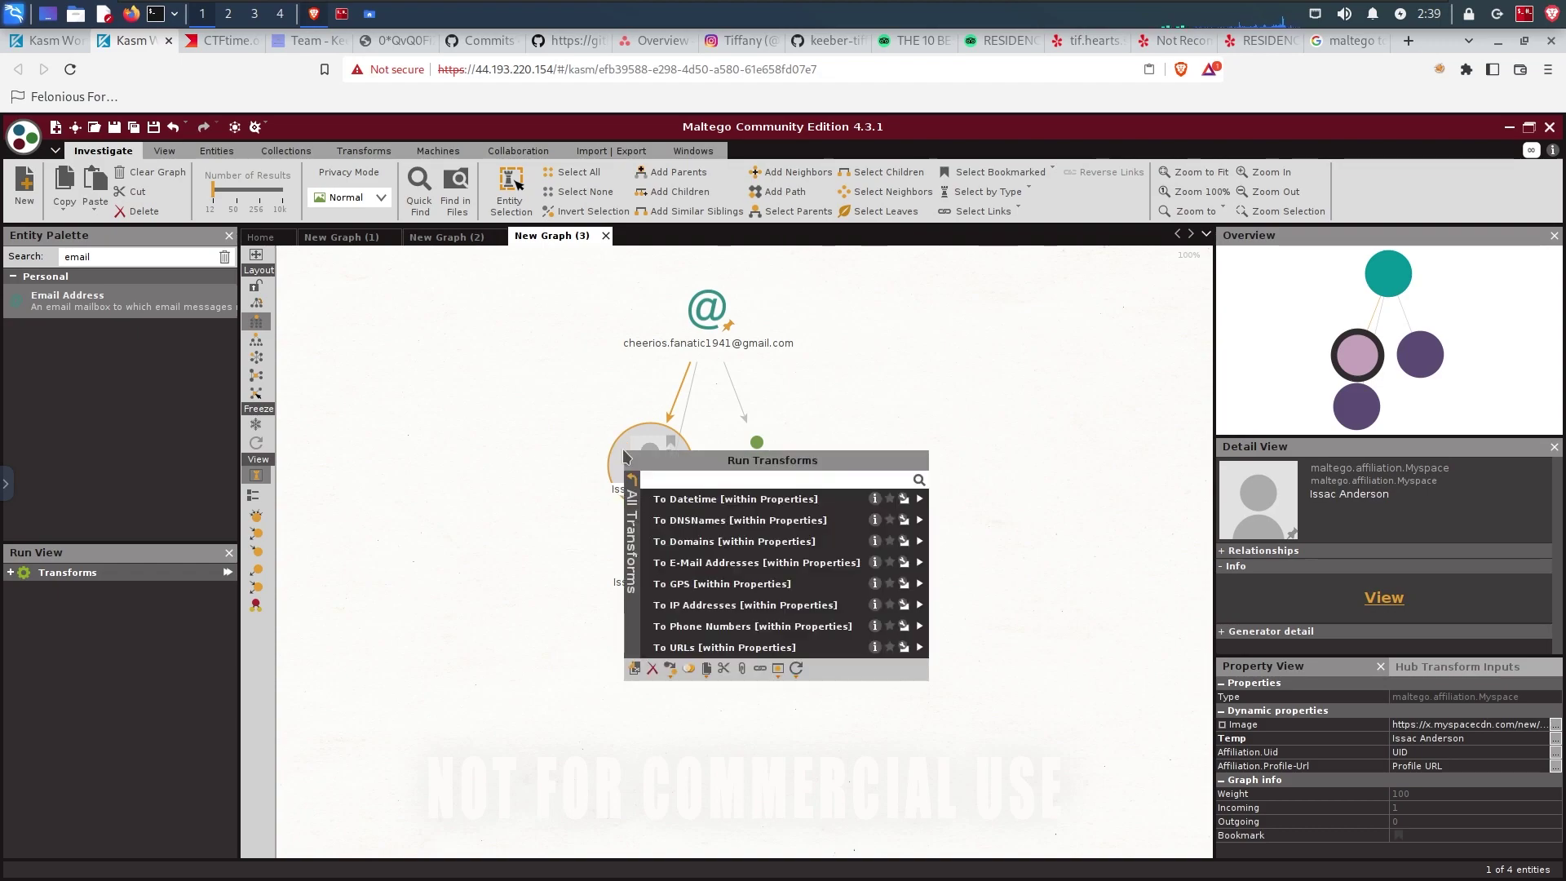
click(693, 648)
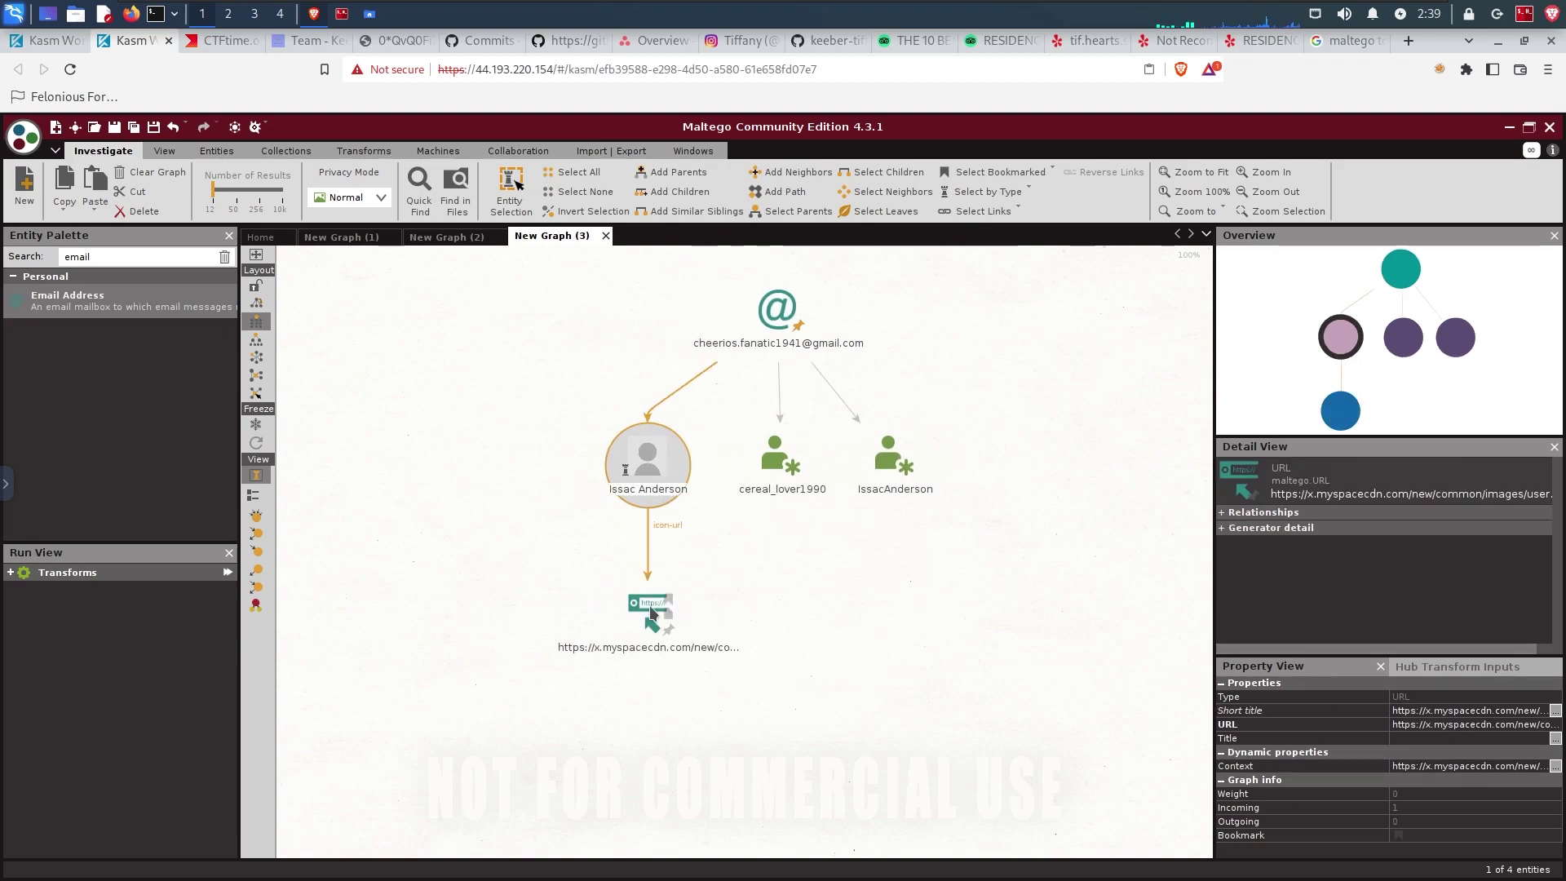
click(652, 613)
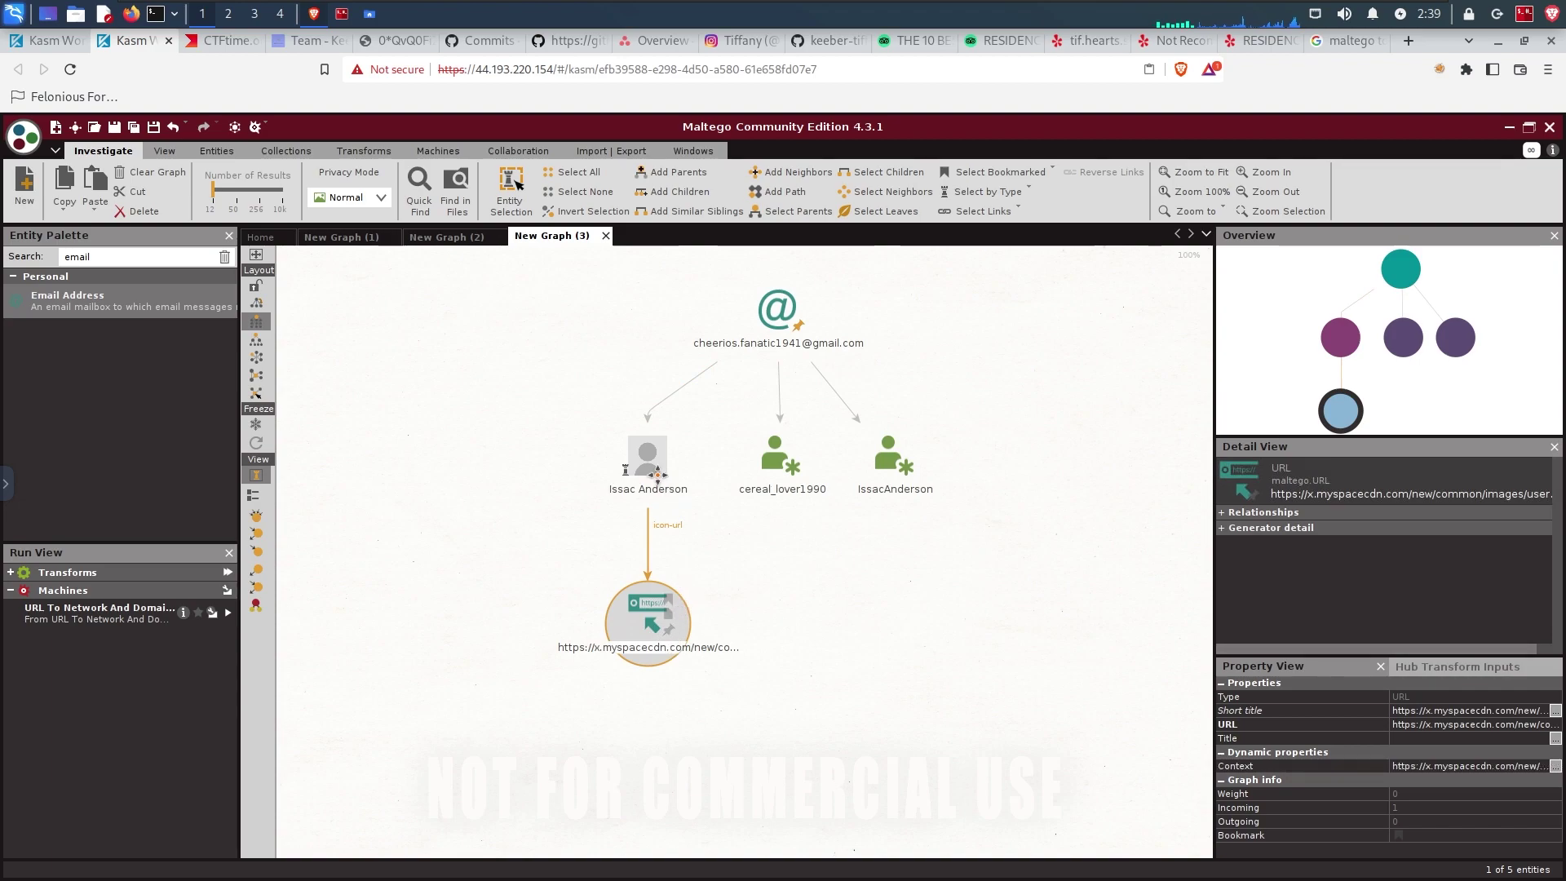
click(771, 453)
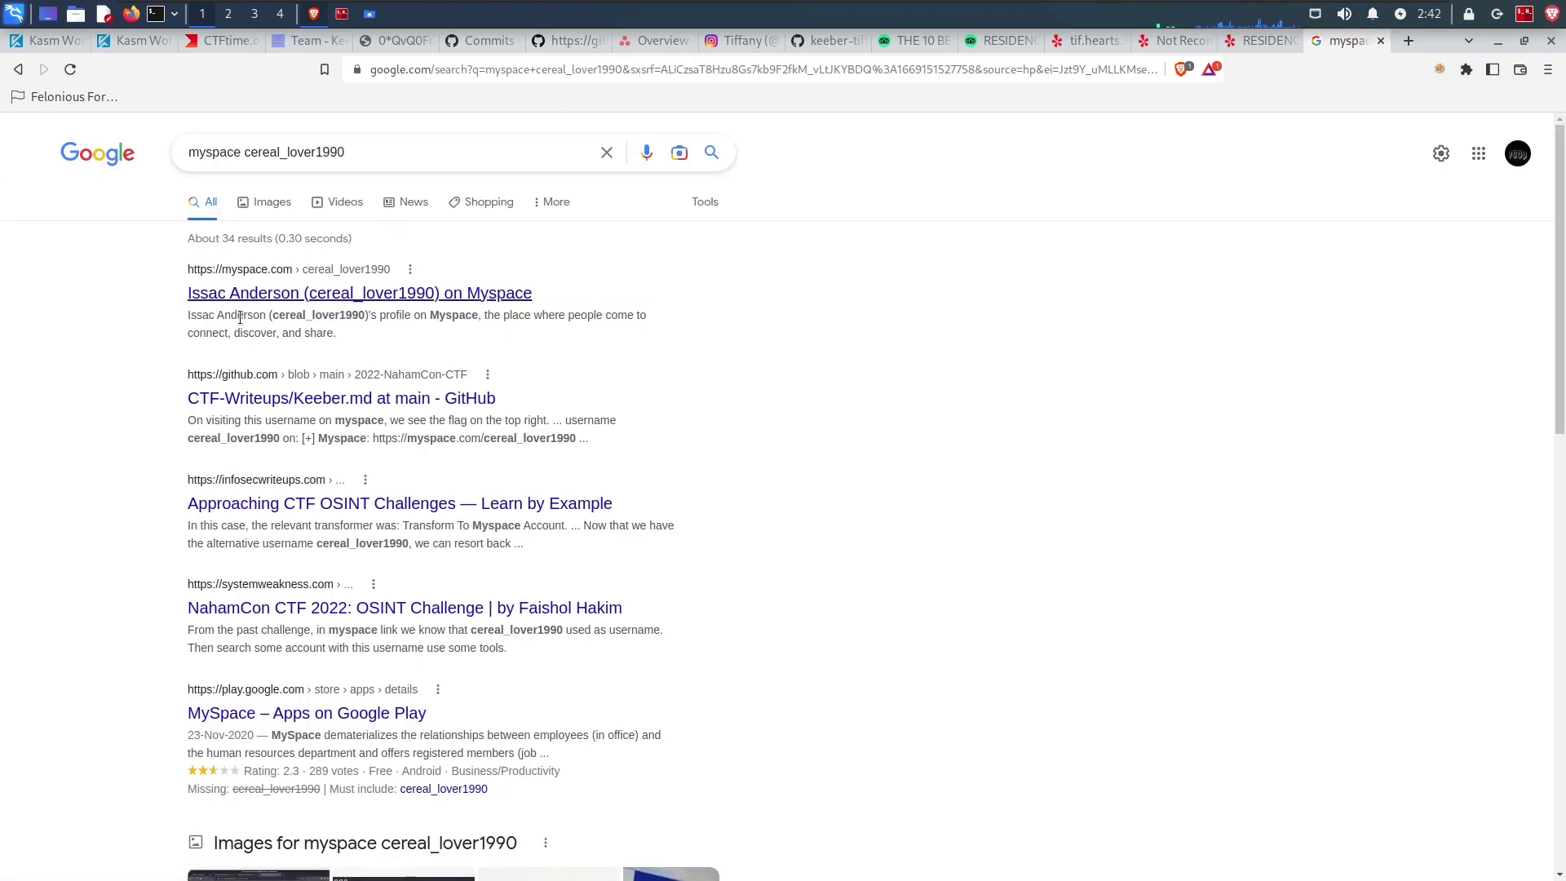
Step: Open the cereal_lover1990 Myspace profile, read challenge 8's description, and return to Maltego
click(278, 301)
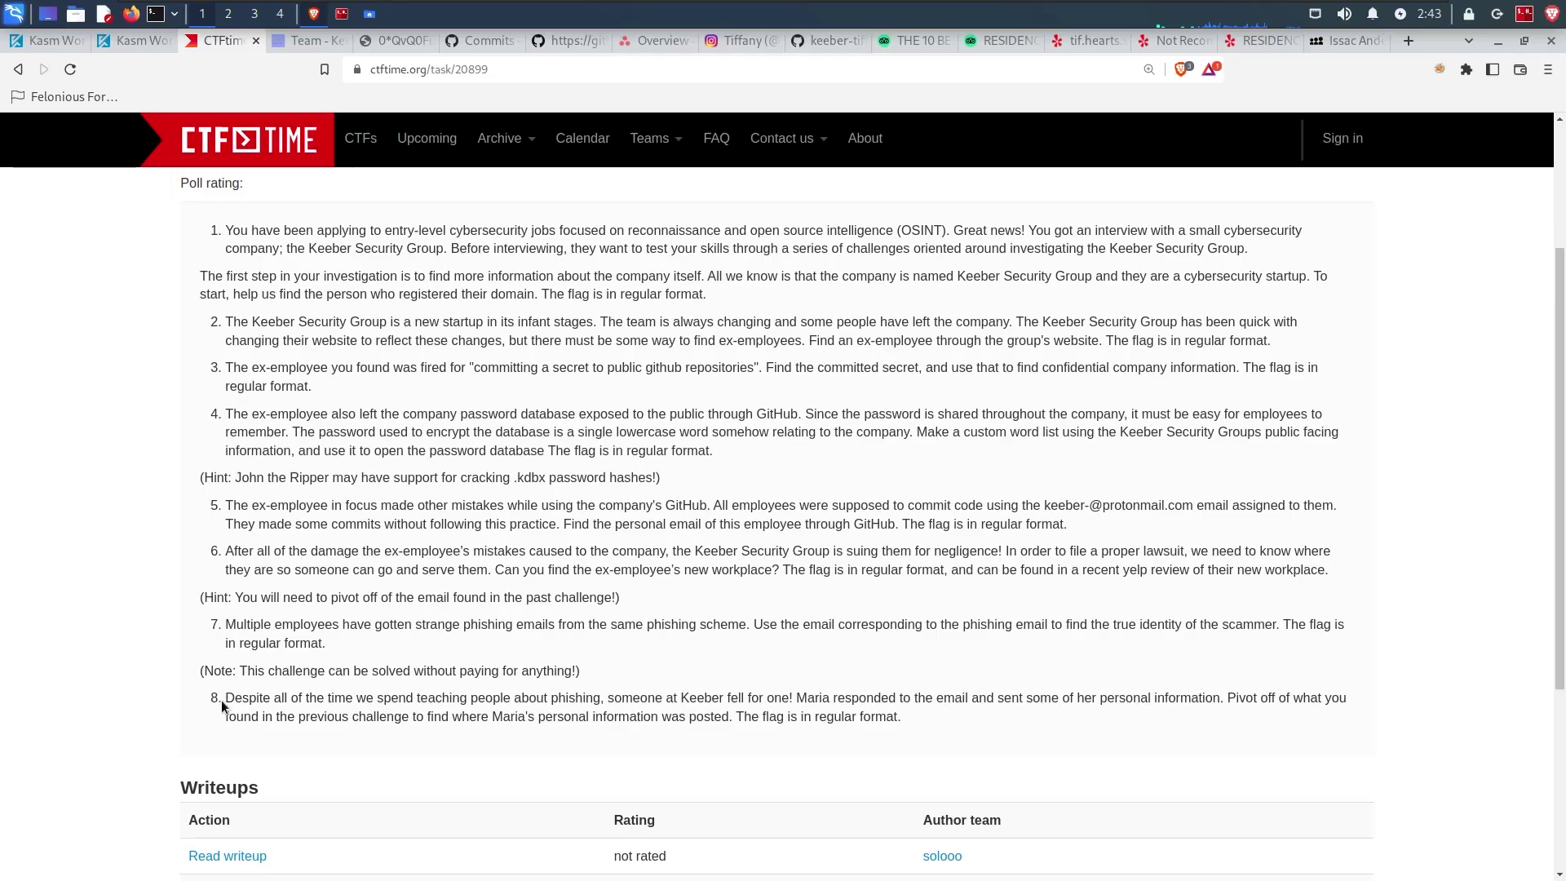
drag(222, 706, 787, 753)
click(653, 701)
drag(388, 732, 904, 721)
click(905, 719)
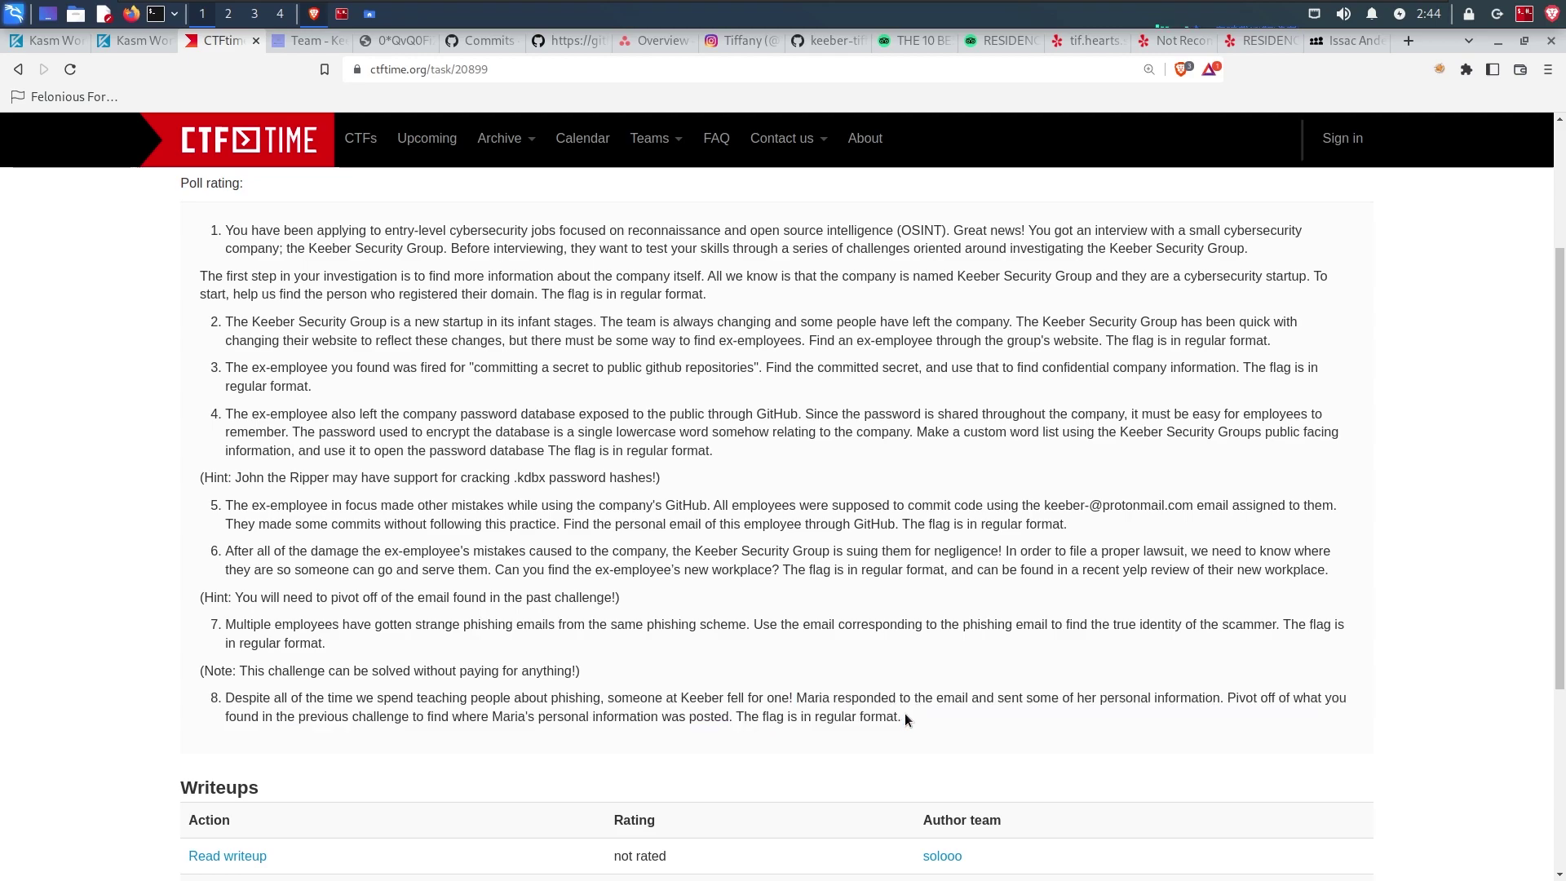
triple_click(861, 721)
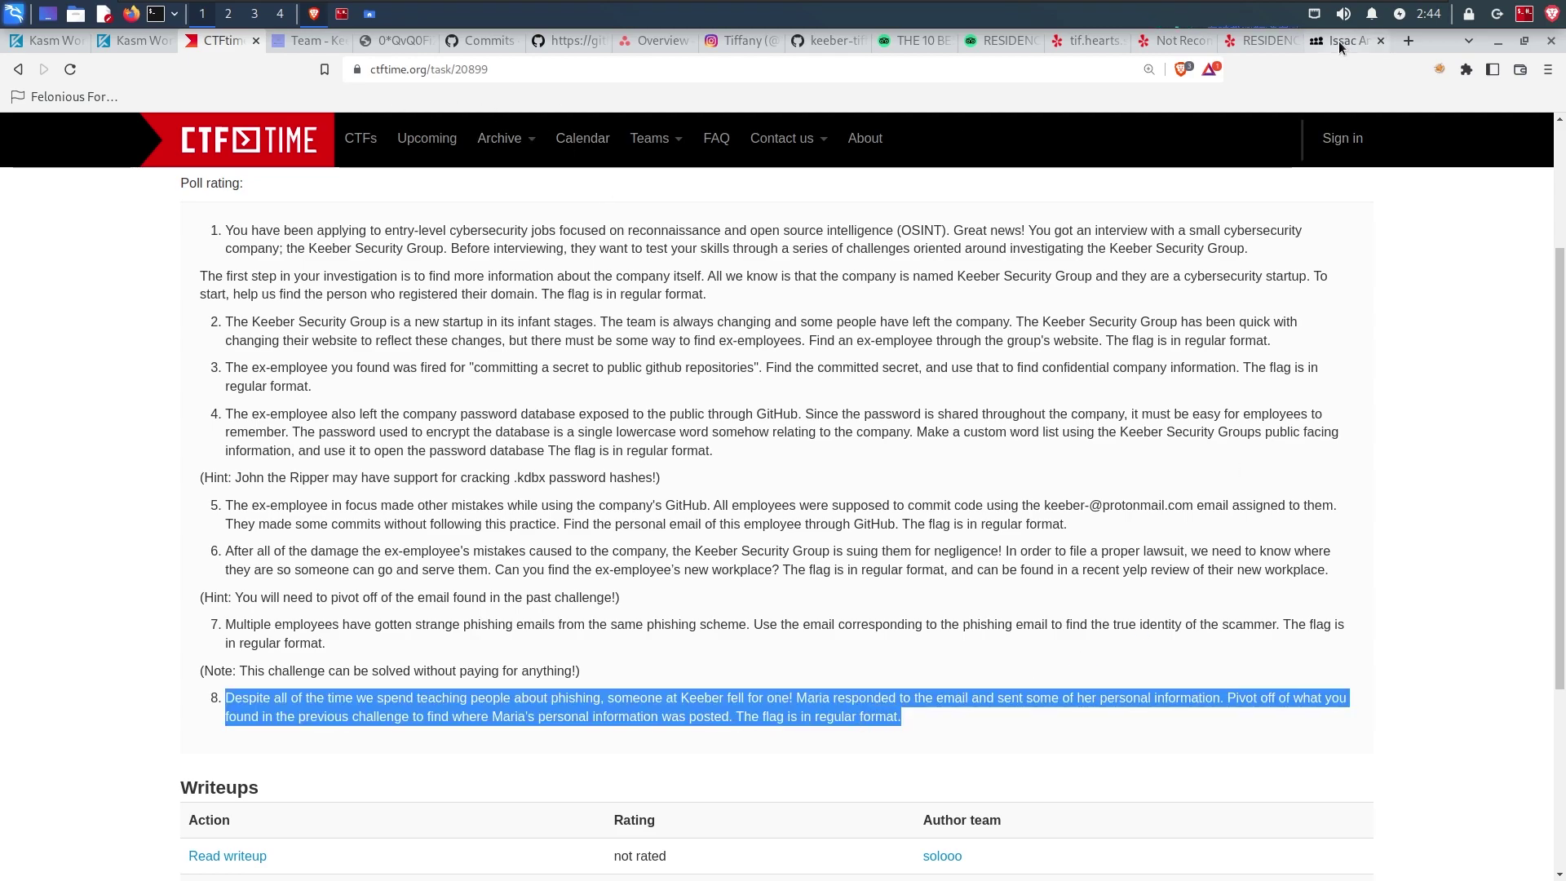
click(1338, 40)
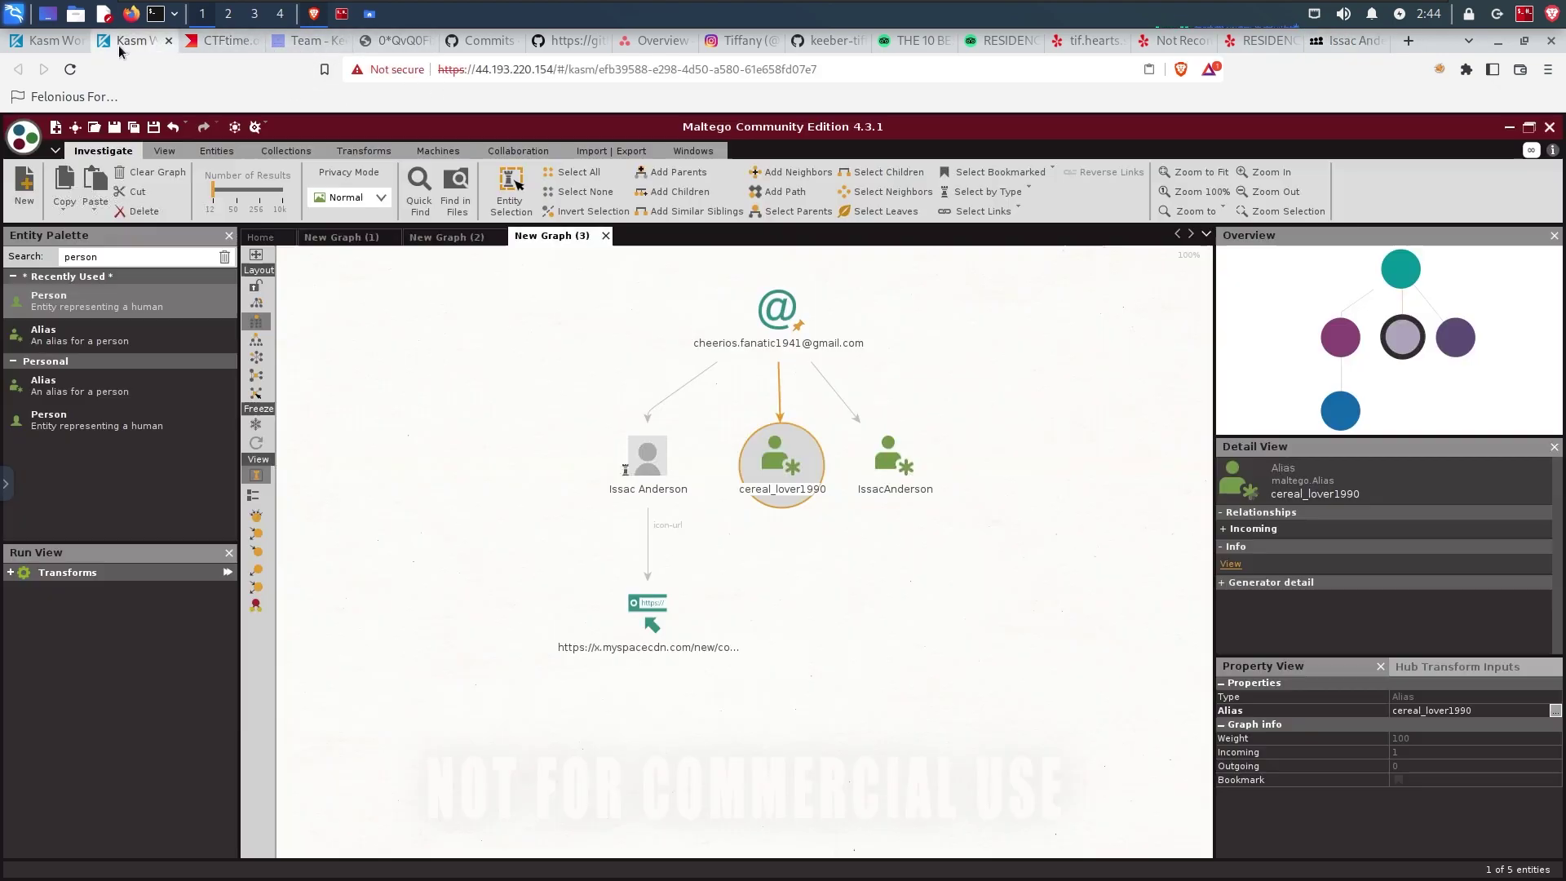
click(119, 46)
Step: On a new graph, add a Person entity labelled cereal_lover1990
click(25, 192)
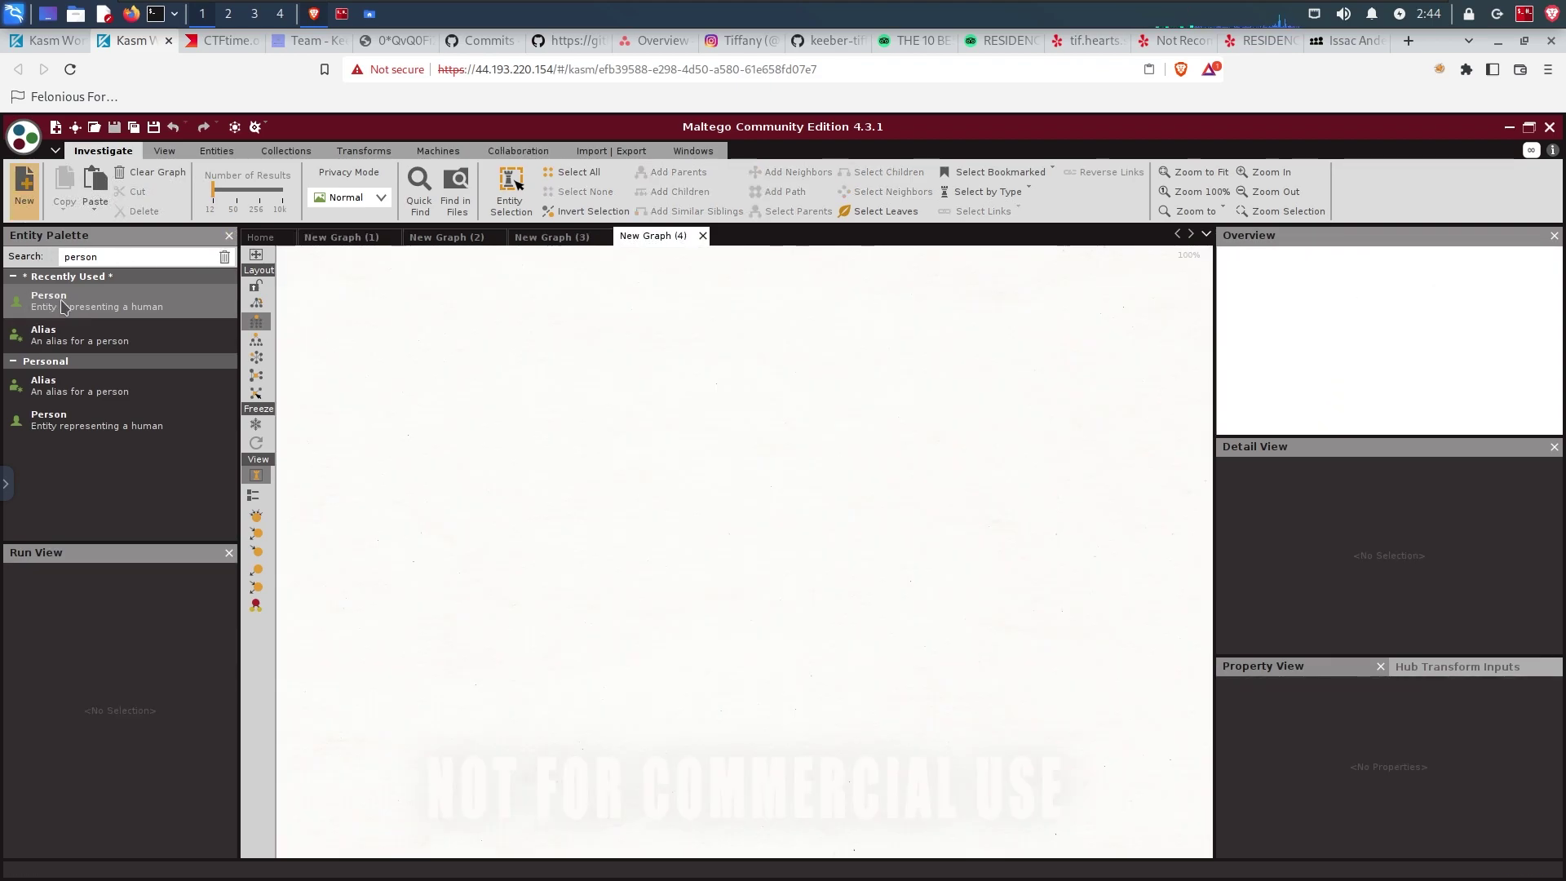
drag(64, 307, 711, 316)
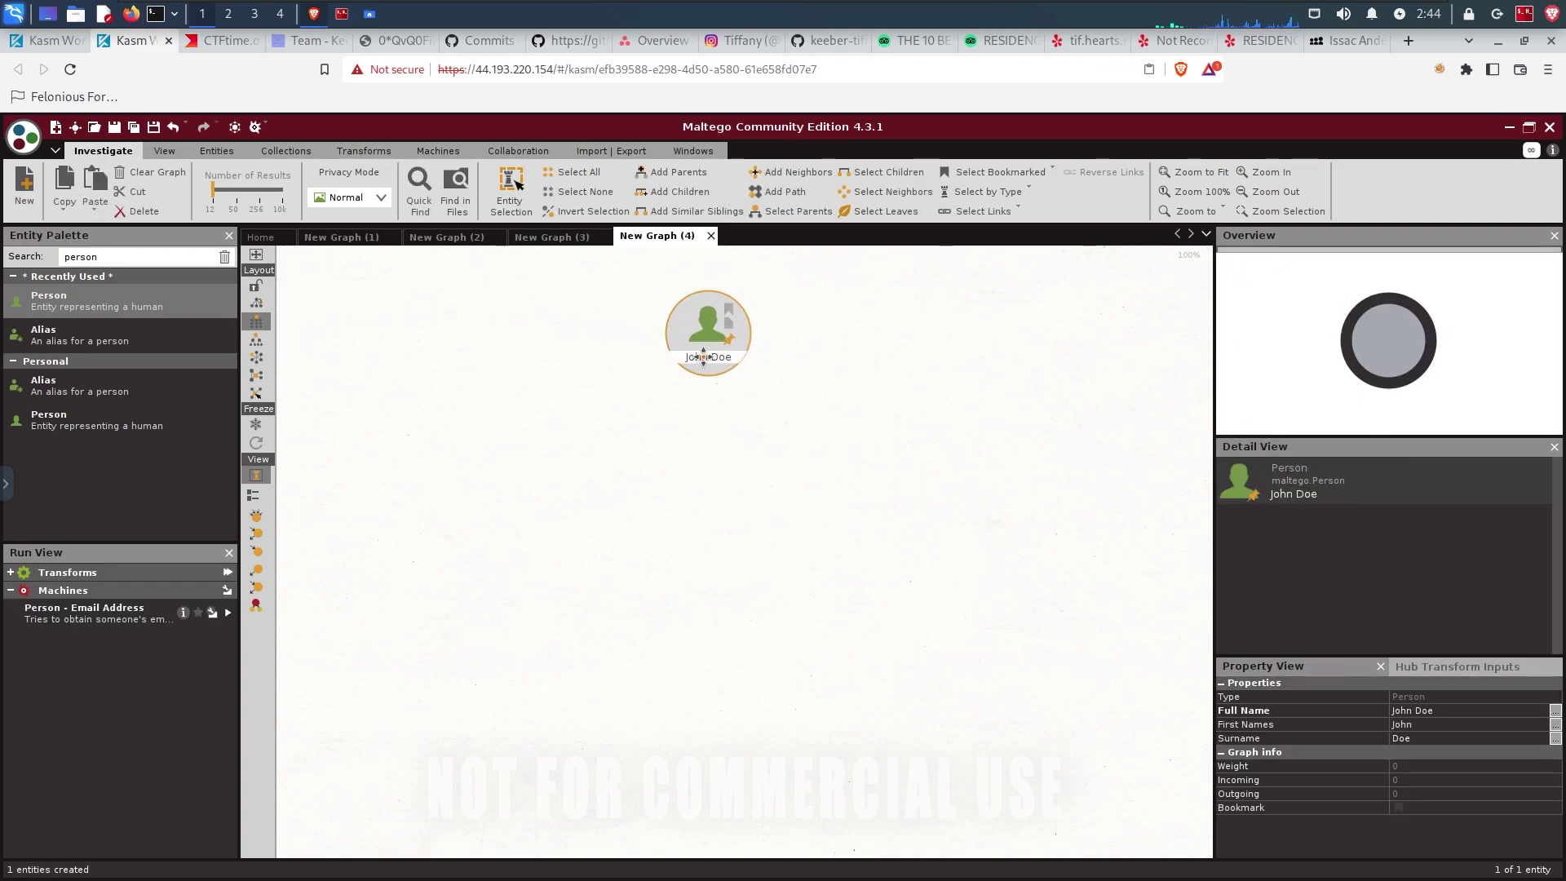
double_click(708, 356)
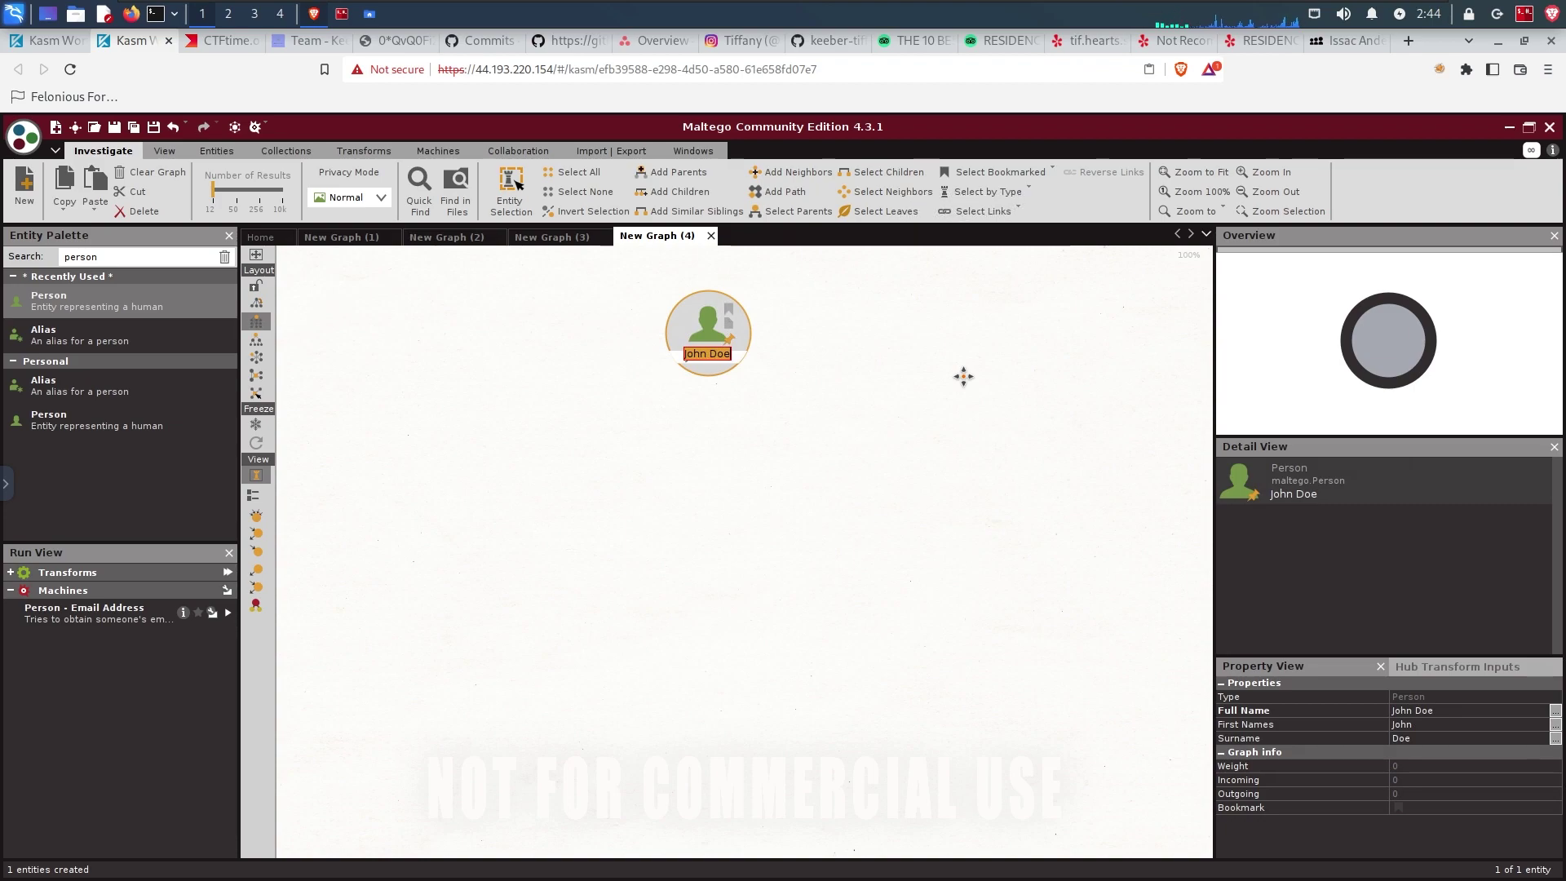
key(BackSpace)
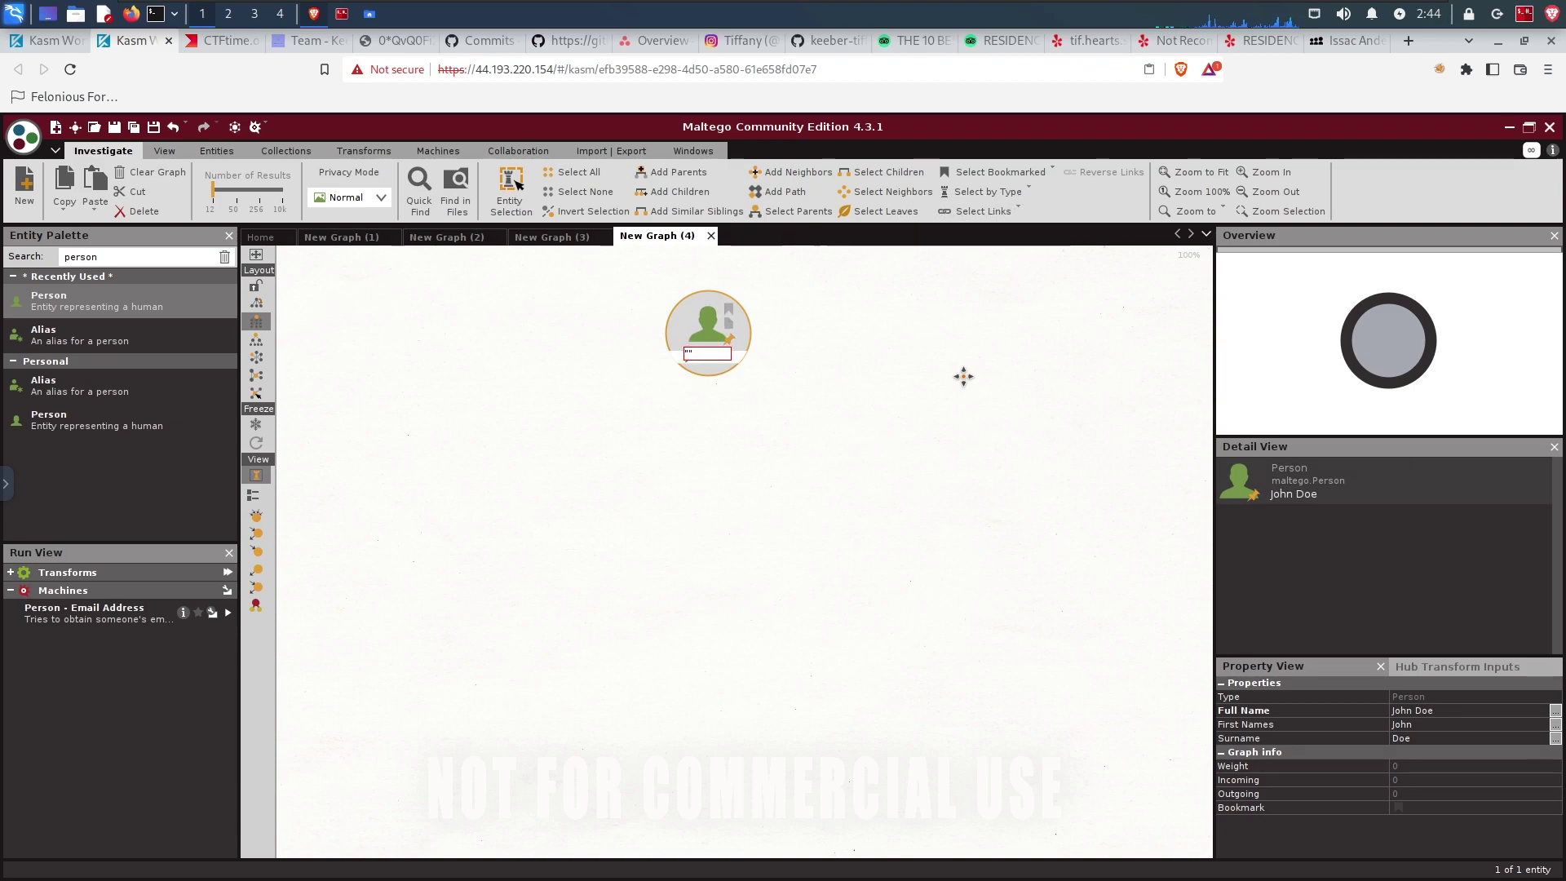
text("cereal_lover1990)
key(Return)
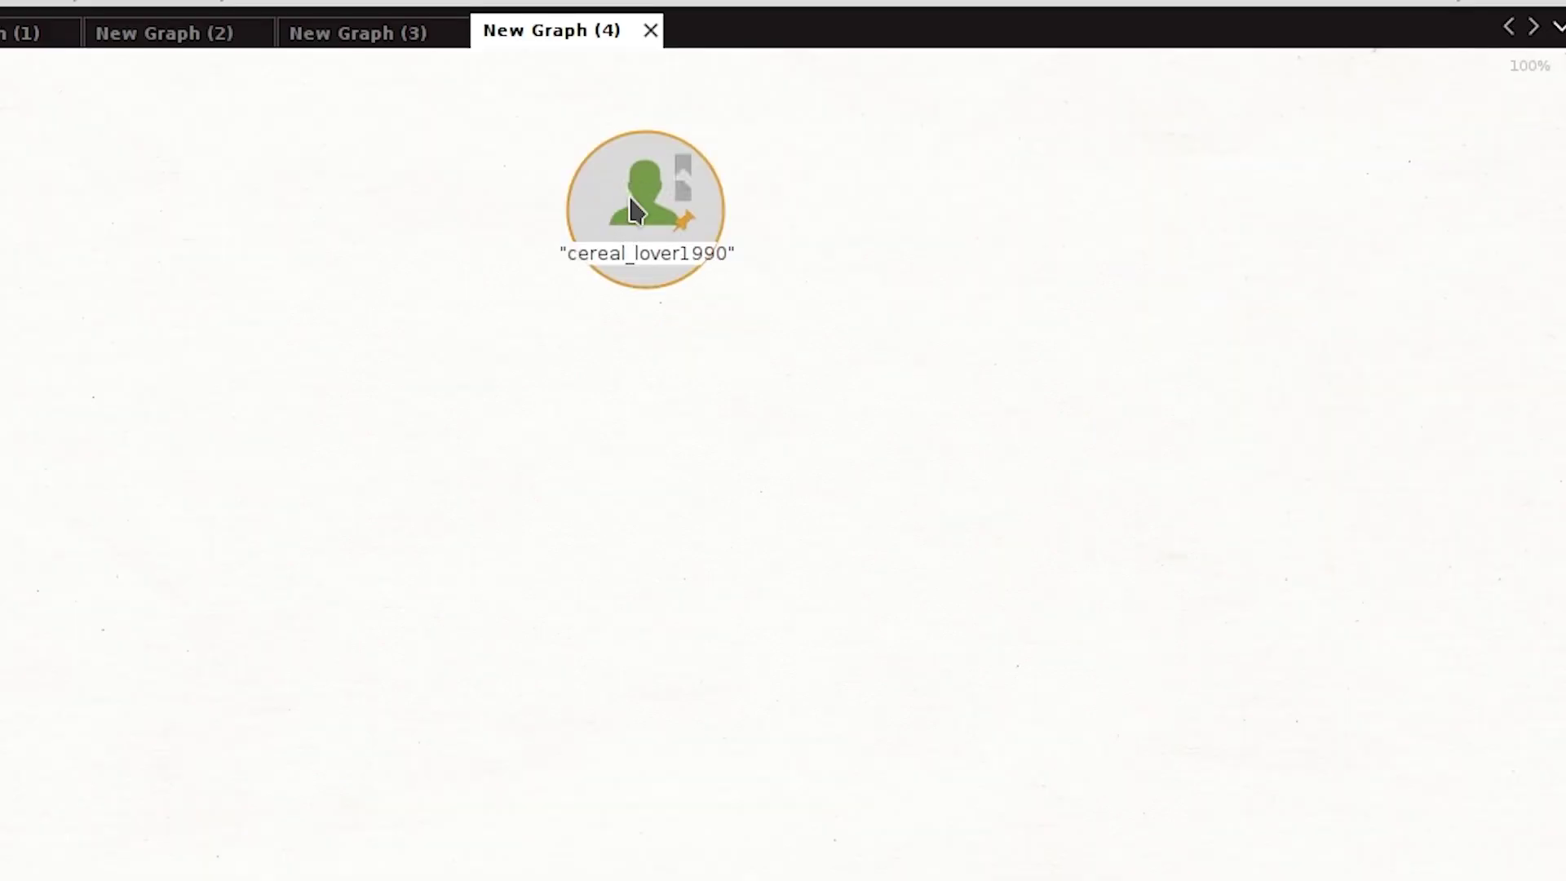
Step: Run To Website [Bing] on the person and open the resulting pastebin.com URL
right_click(636, 210)
click(985, 249)
text(website)
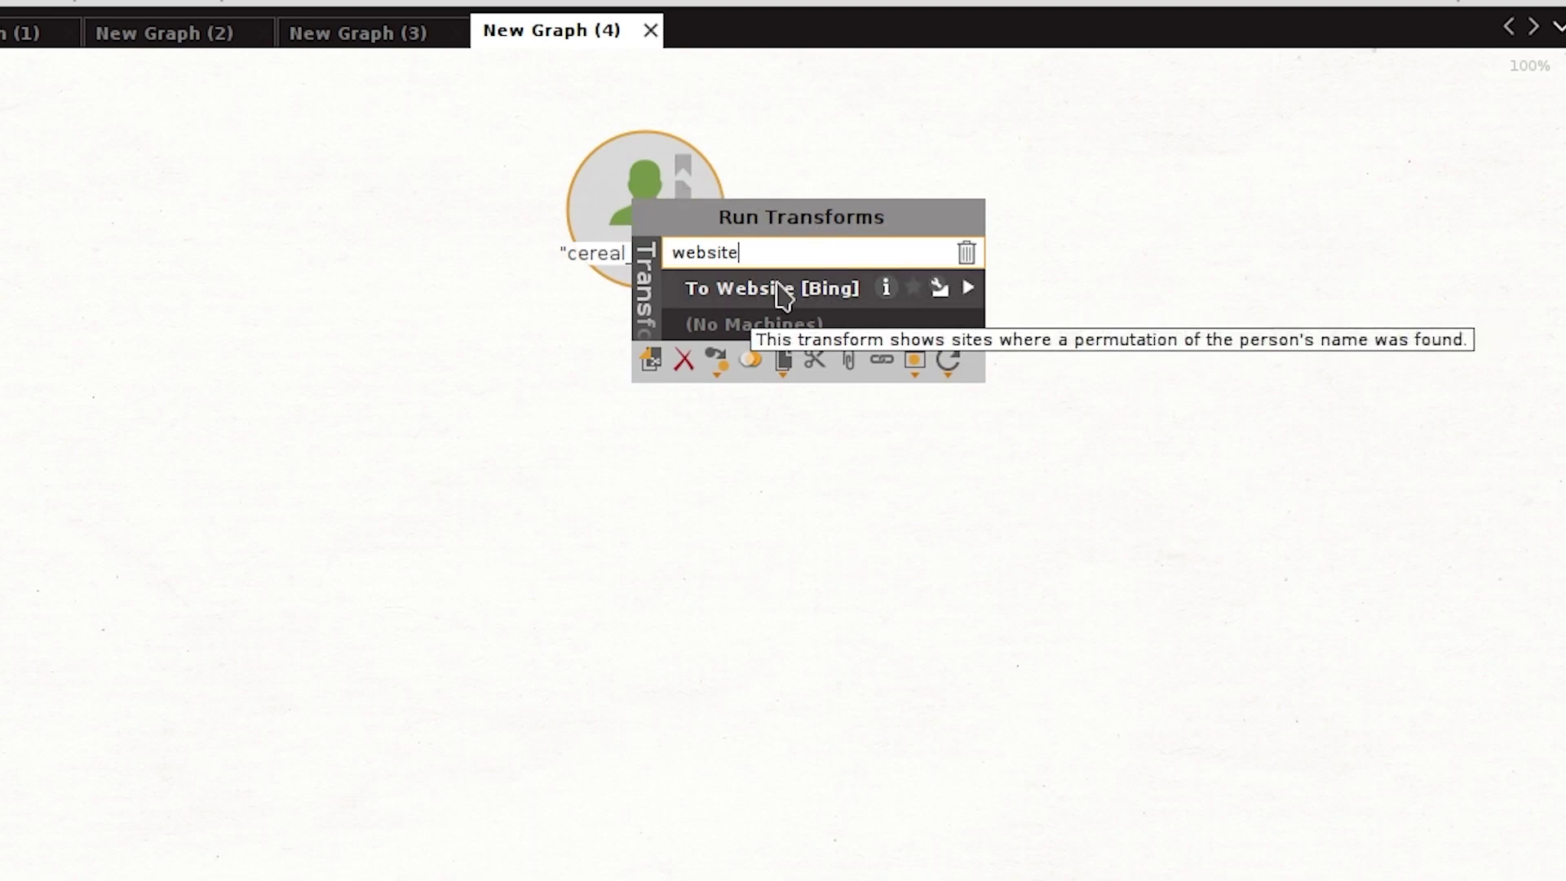
click(790, 294)
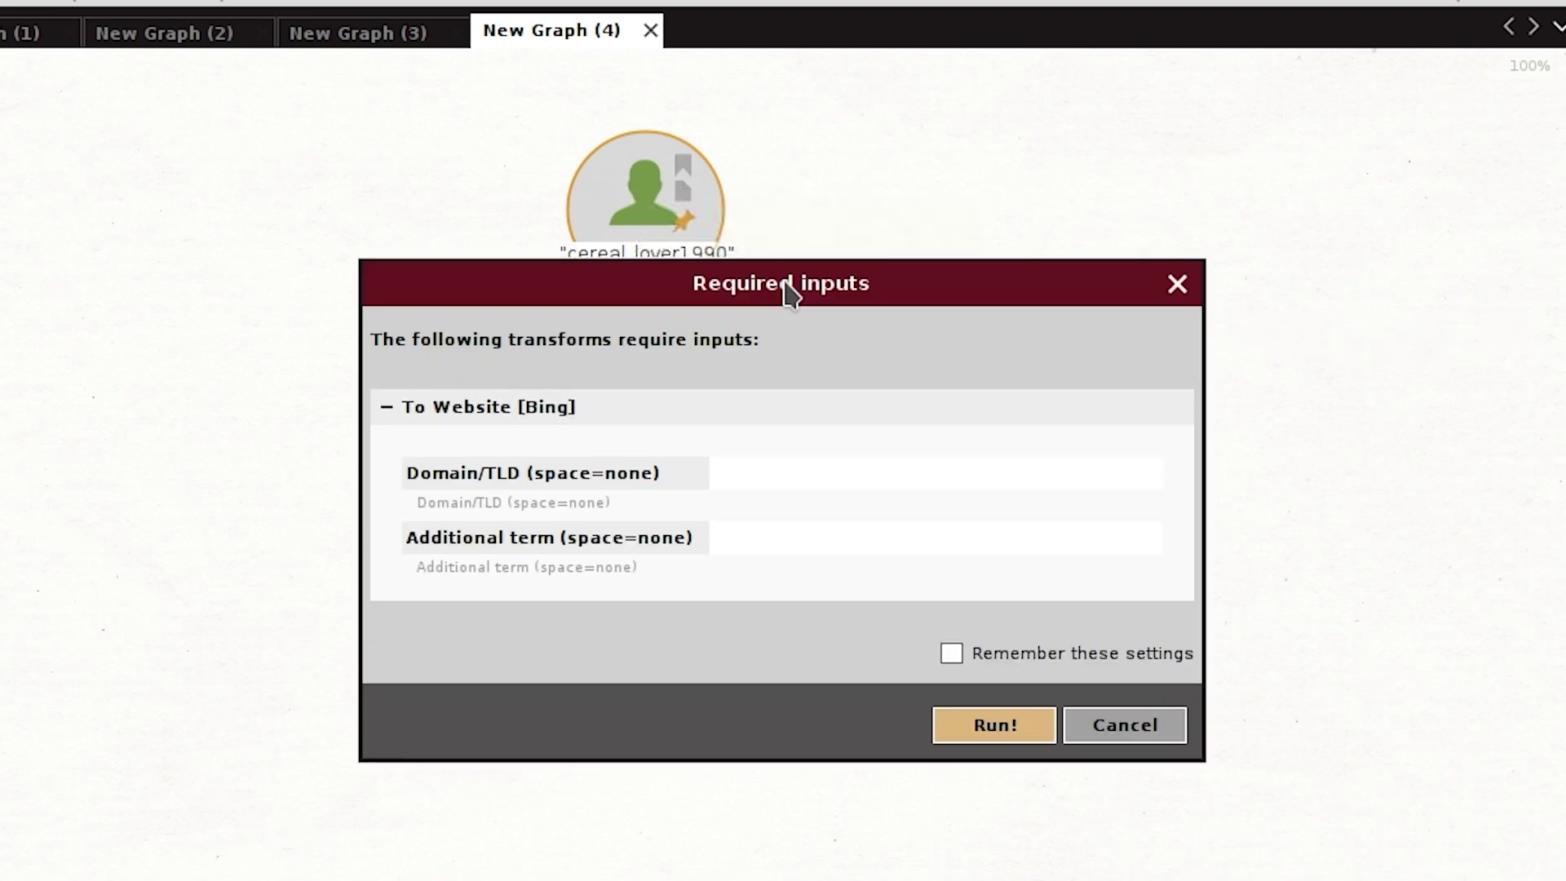
click(990, 723)
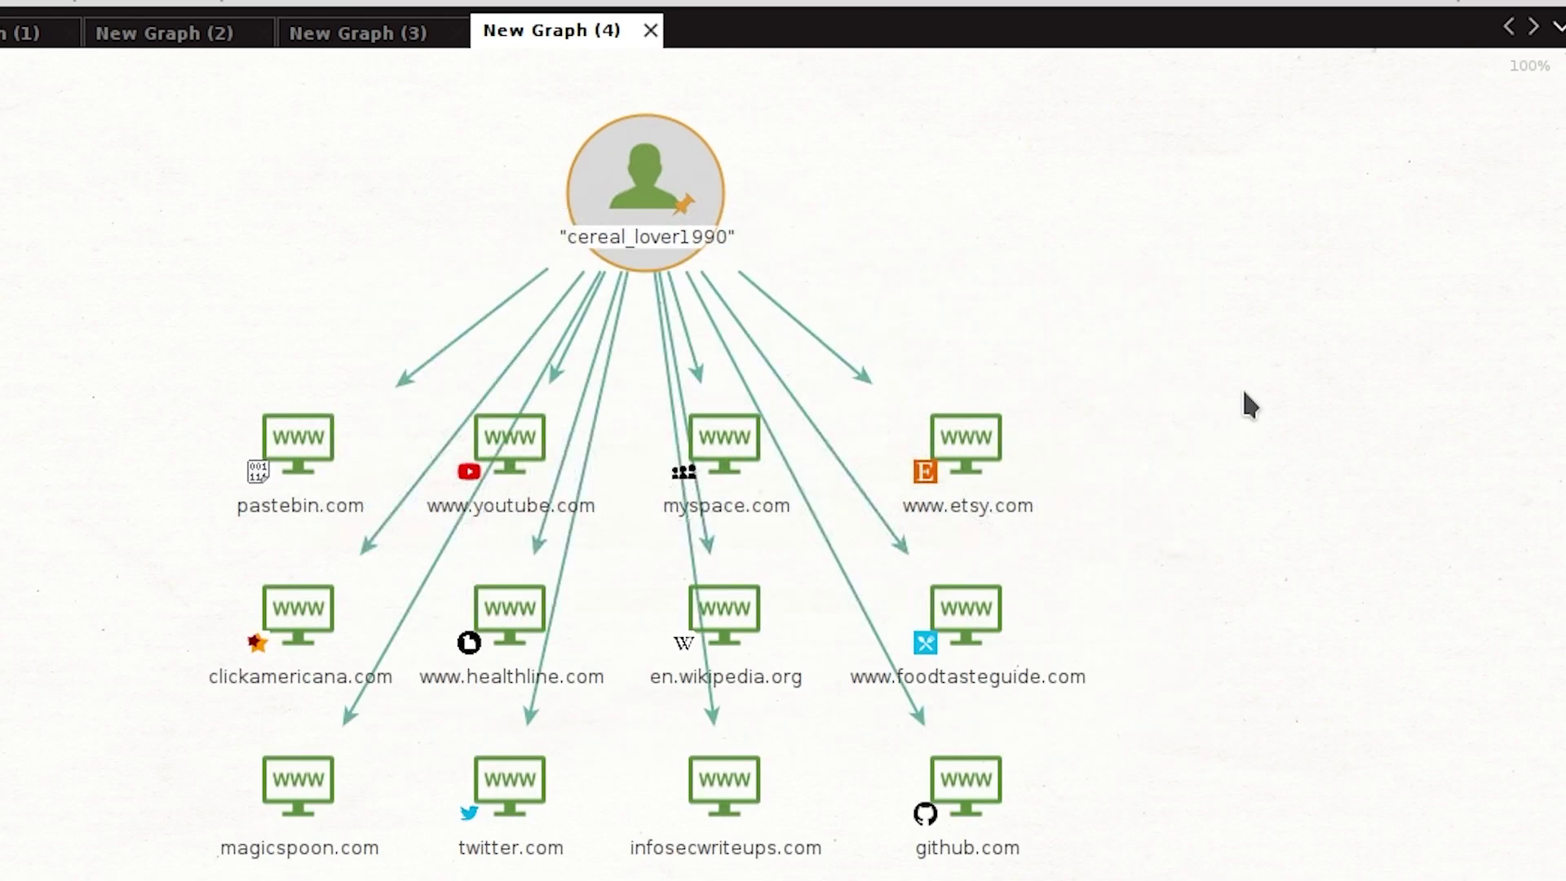
click(293, 447)
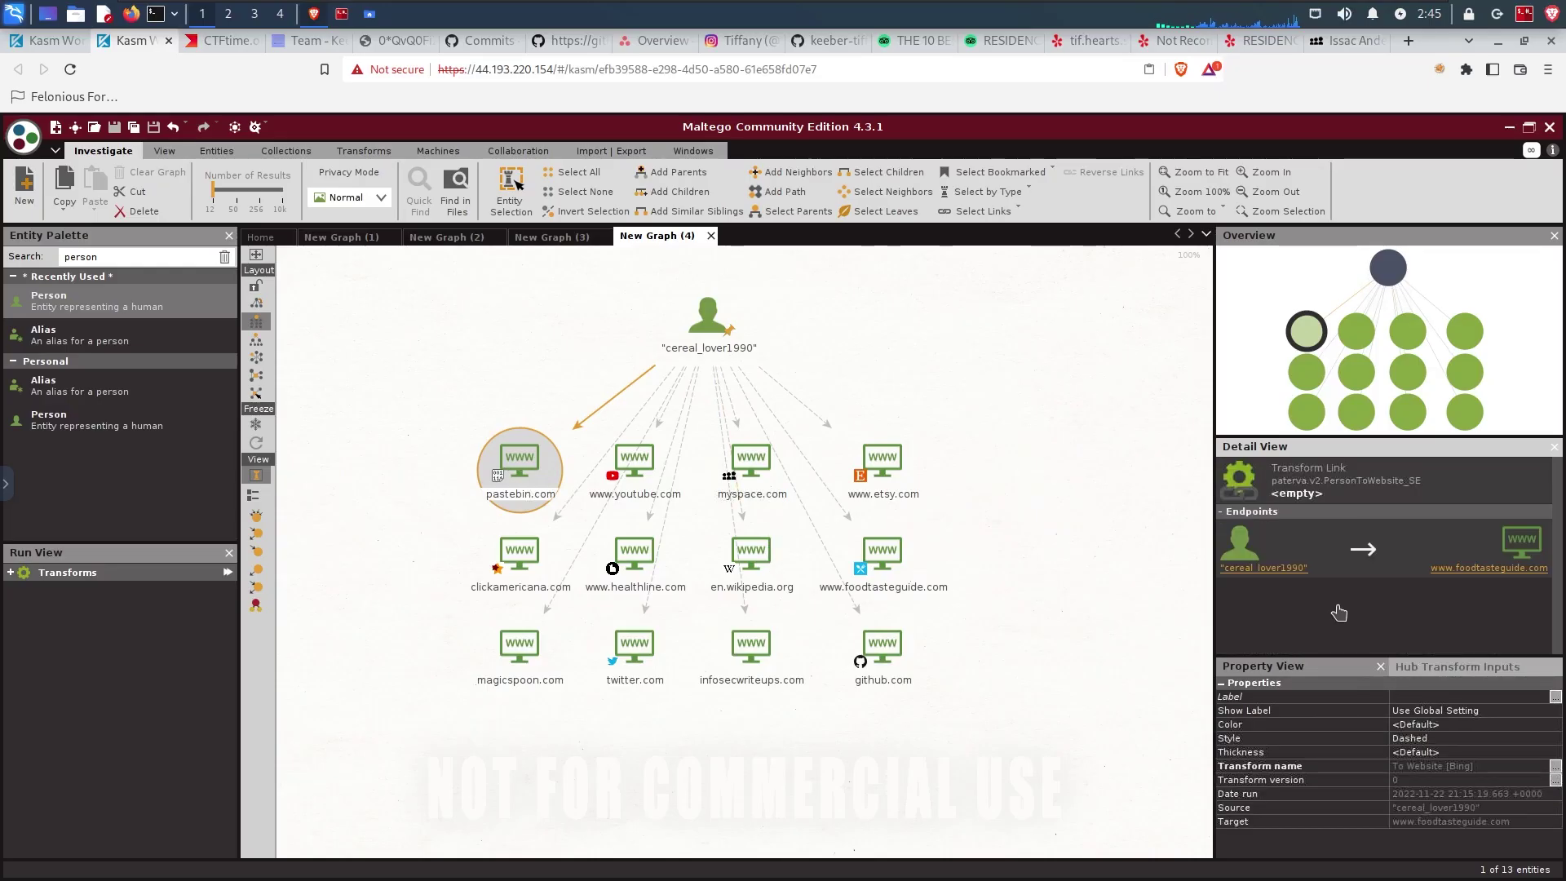
click(1286, 605)
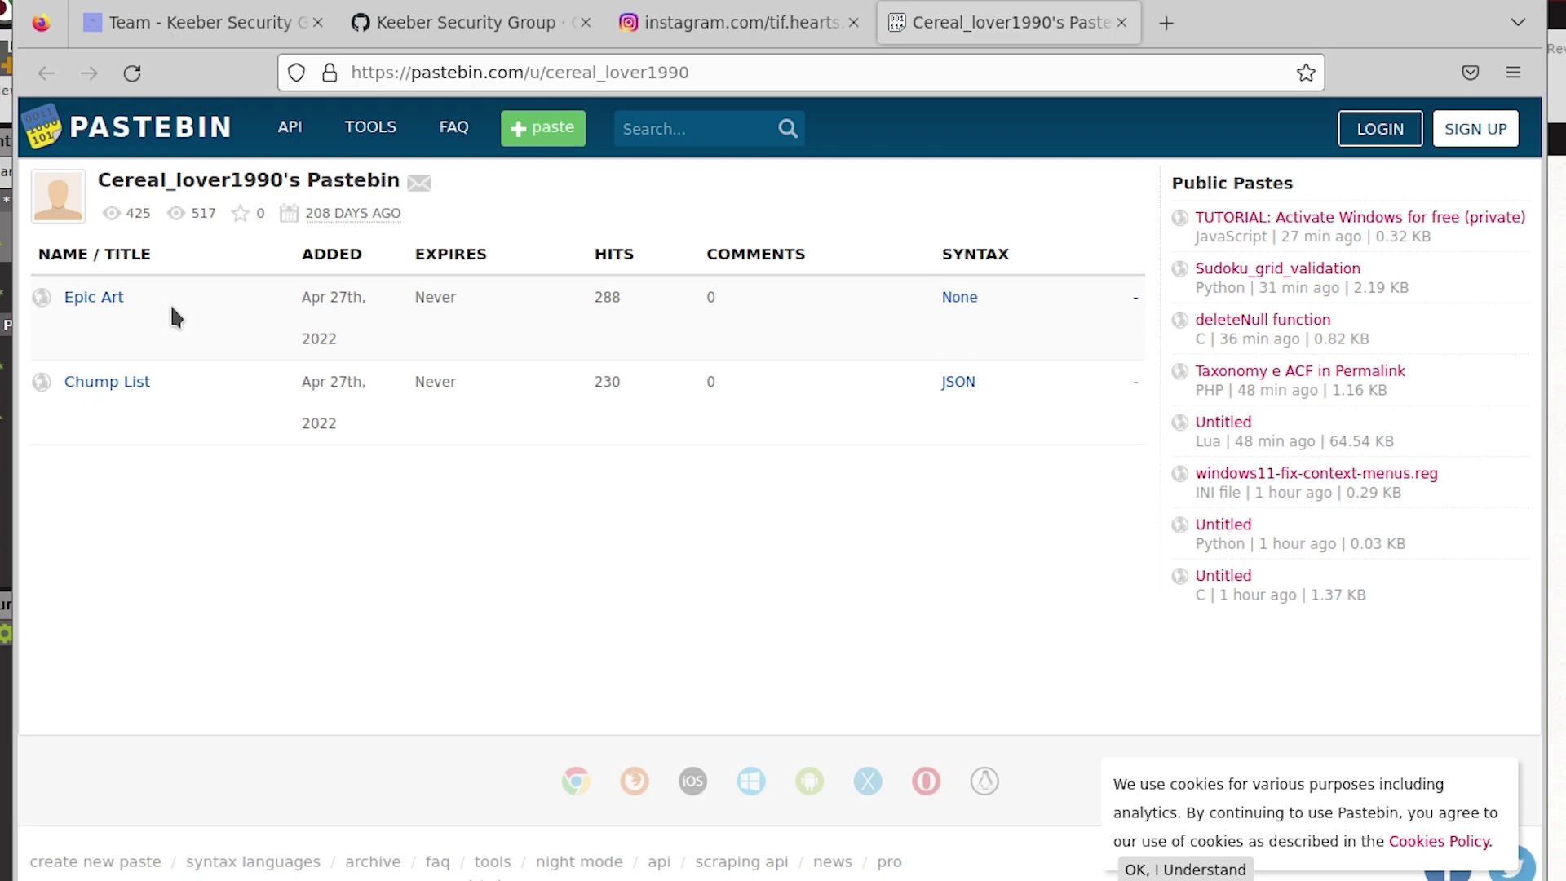
Step: Look through the Epic Art paste, then open the Chump List paste of contact records
click(94, 302)
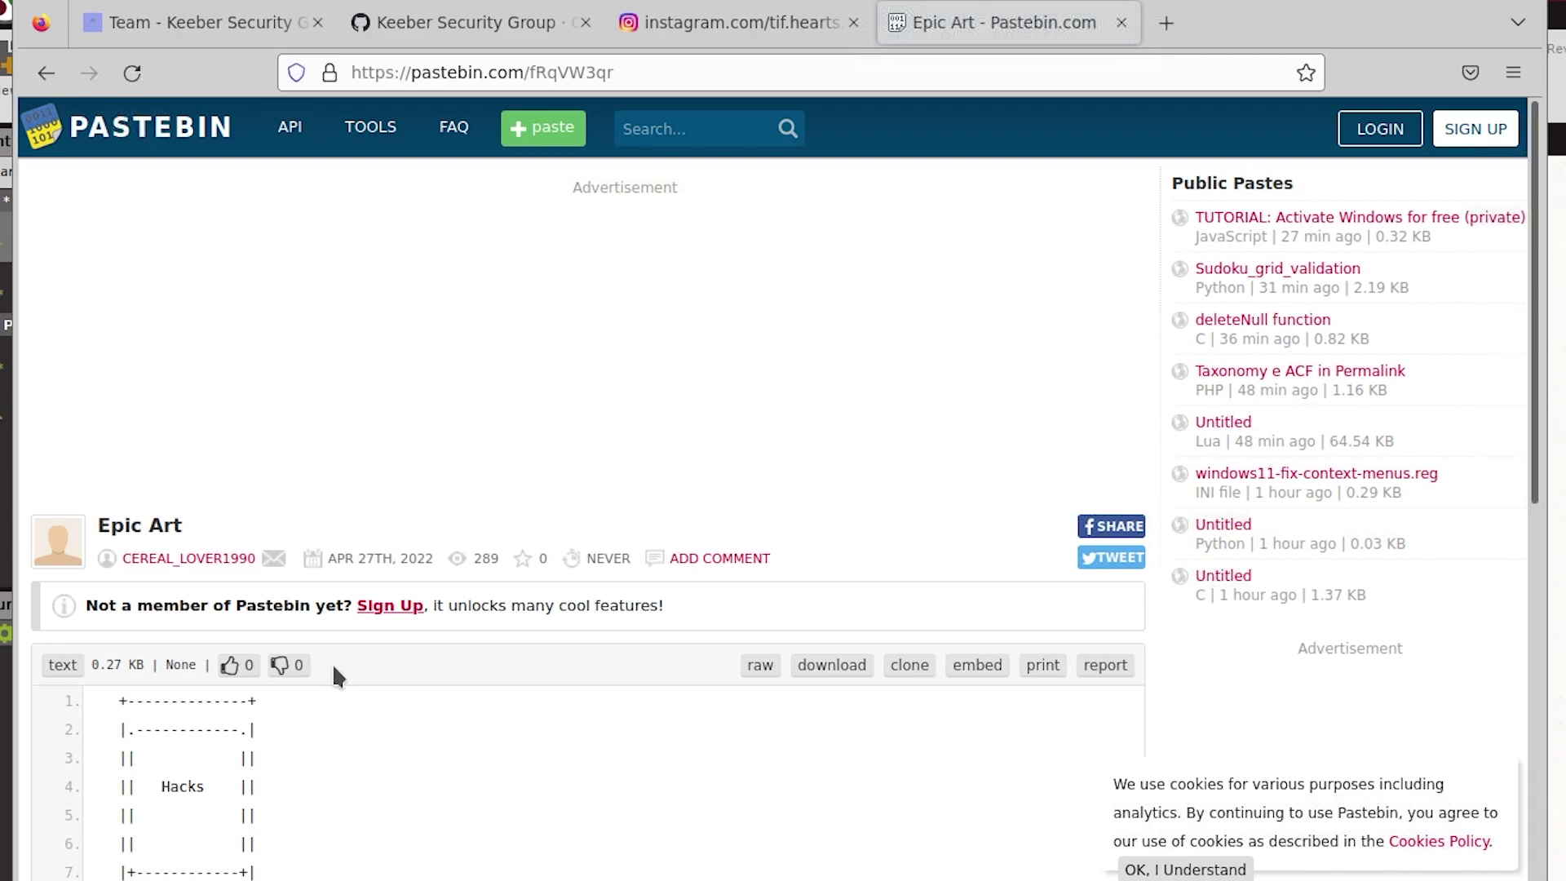
scroll(331, 663, down, 10)
scroll(331, 663, up, 5)
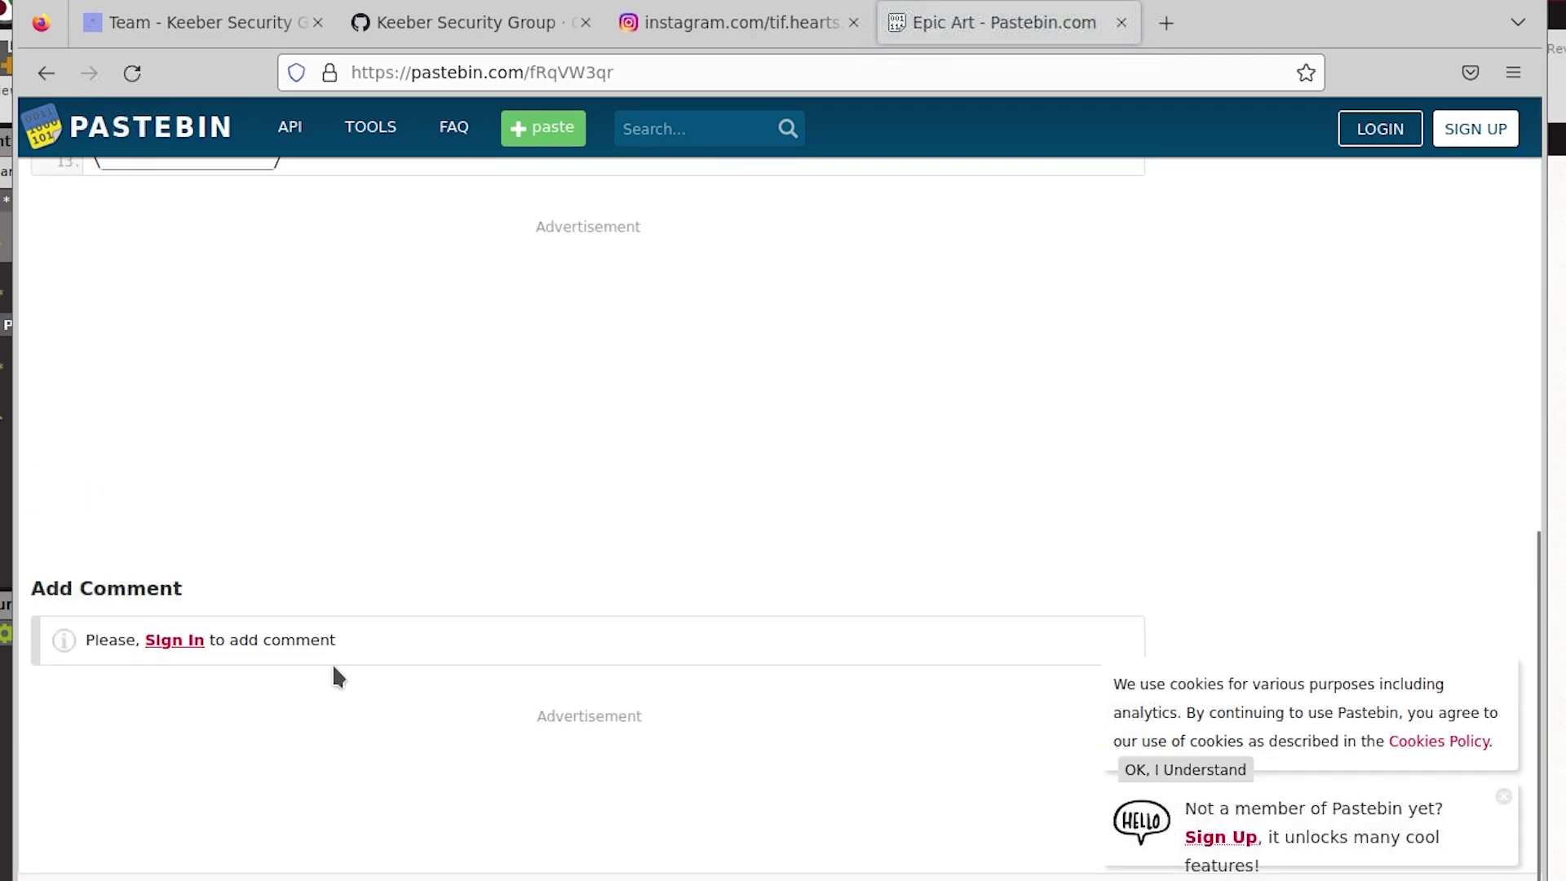
click(46, 72)
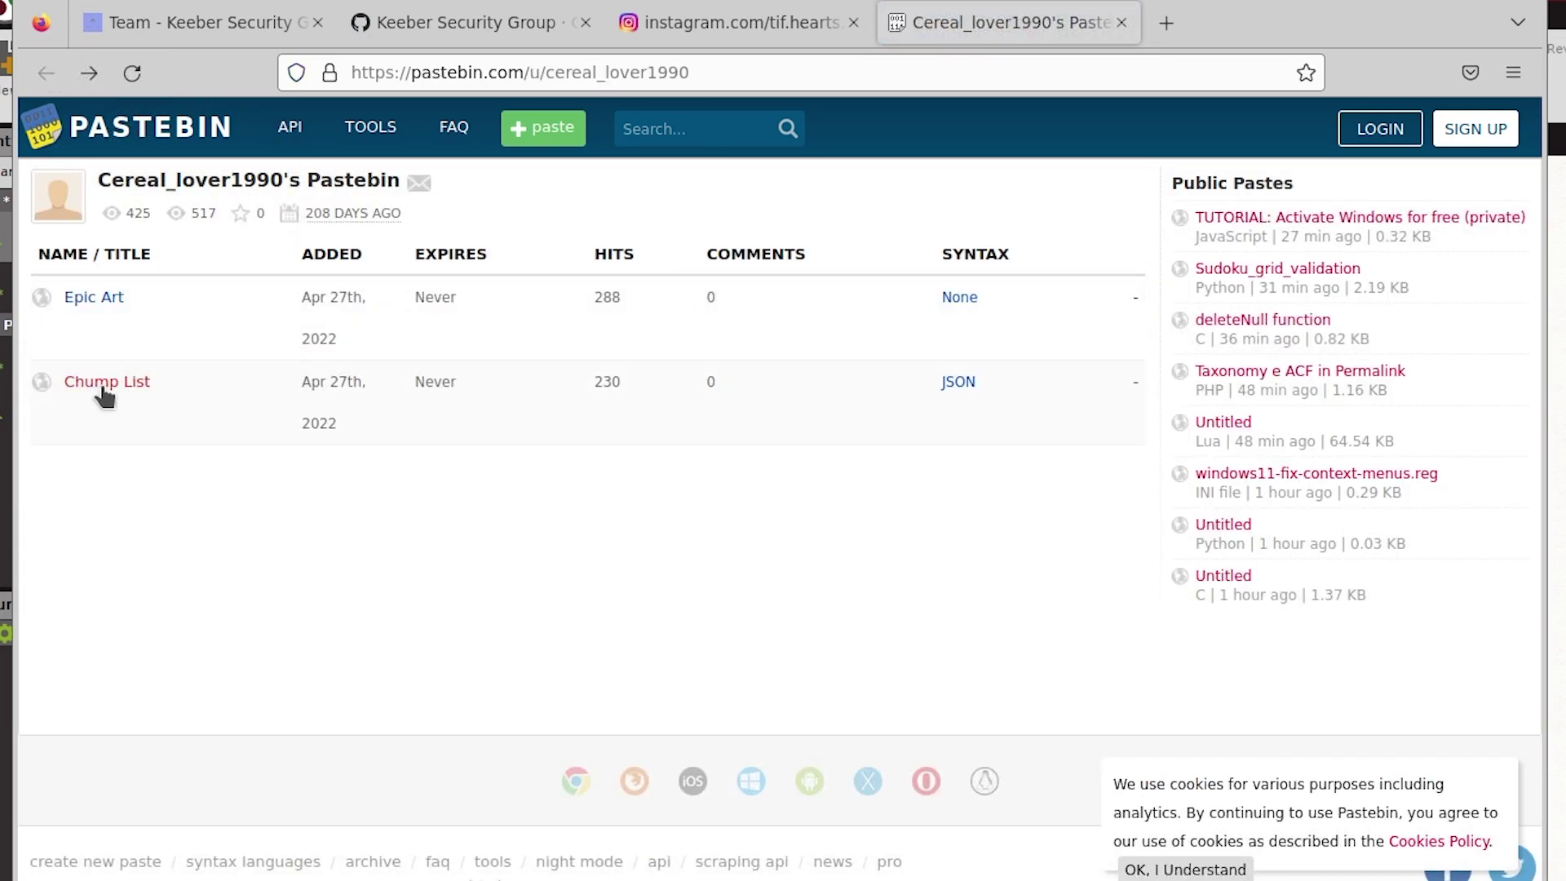
click(103, 388)
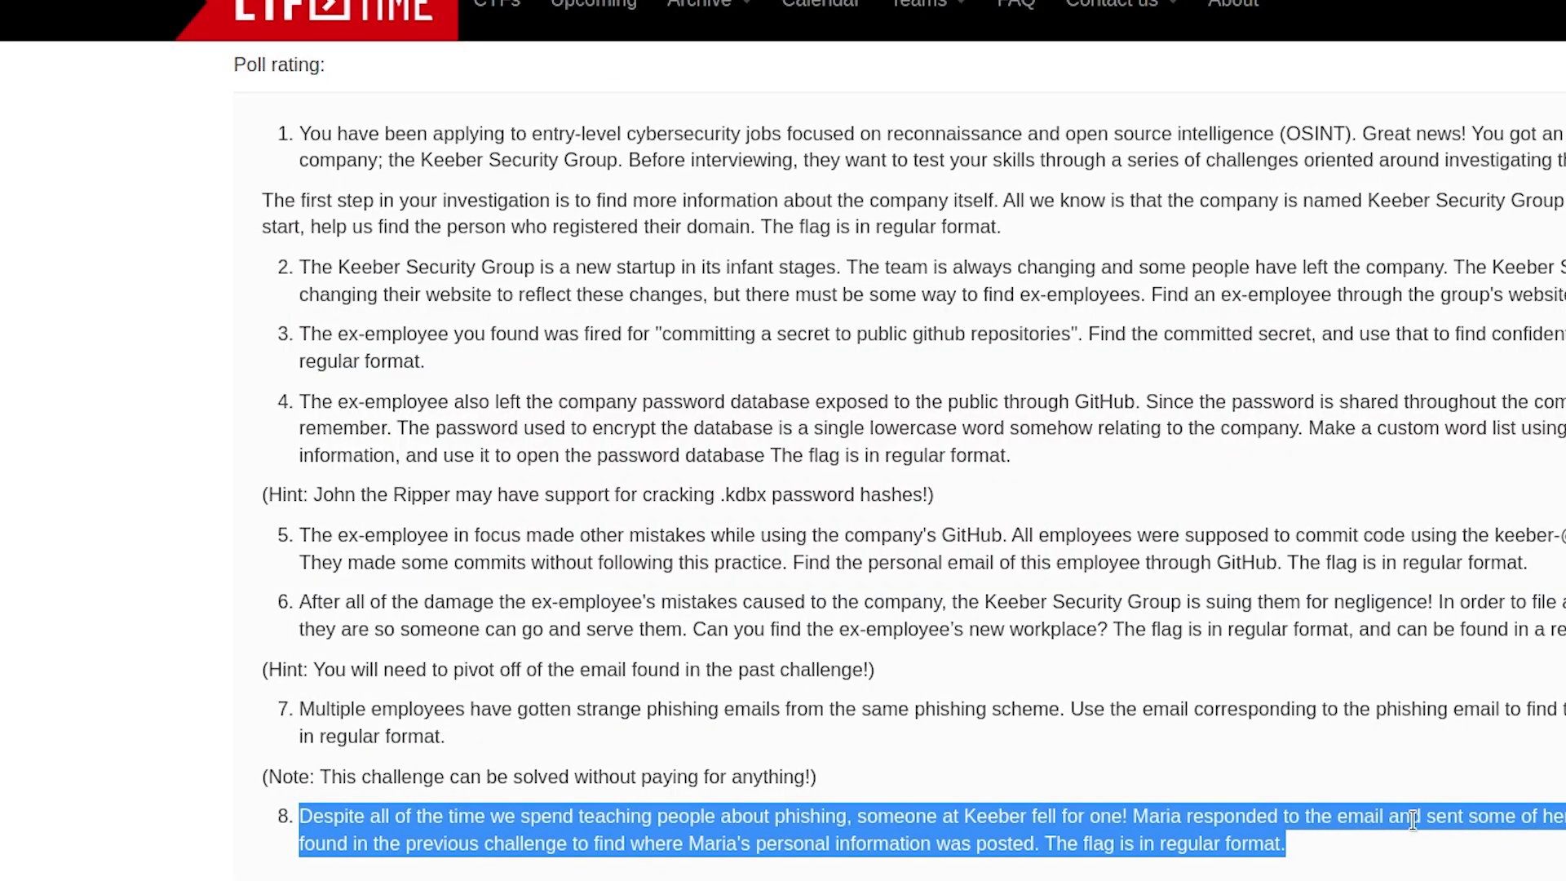
Step: Find the challenge 8 victim's name in the Chump List paste and select her password flag
double_click(1156, 817)
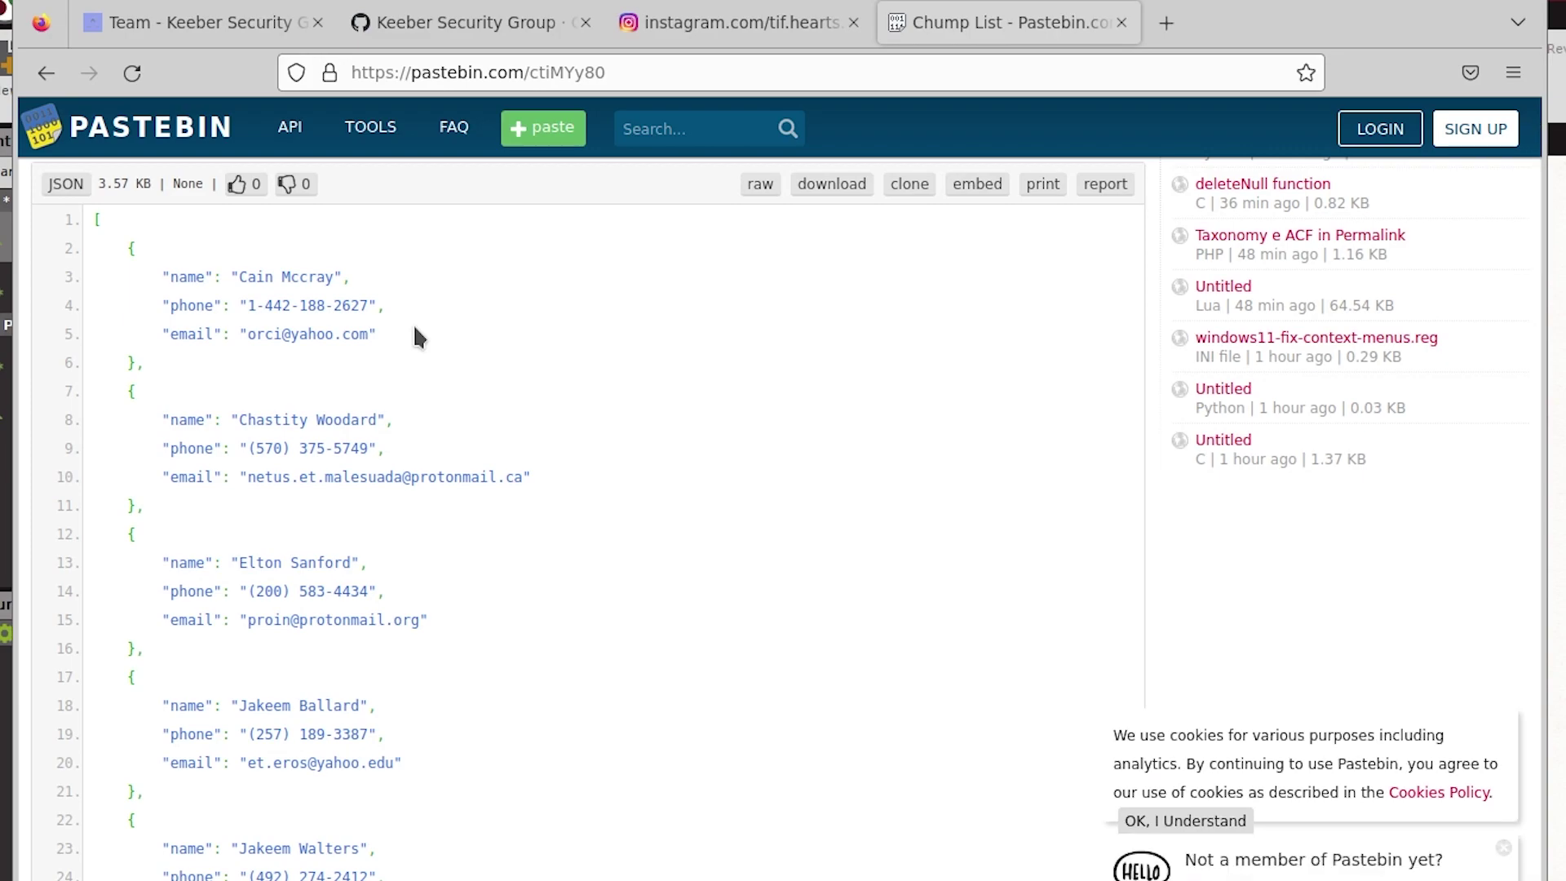
key(Return)
double_click(259, 527)
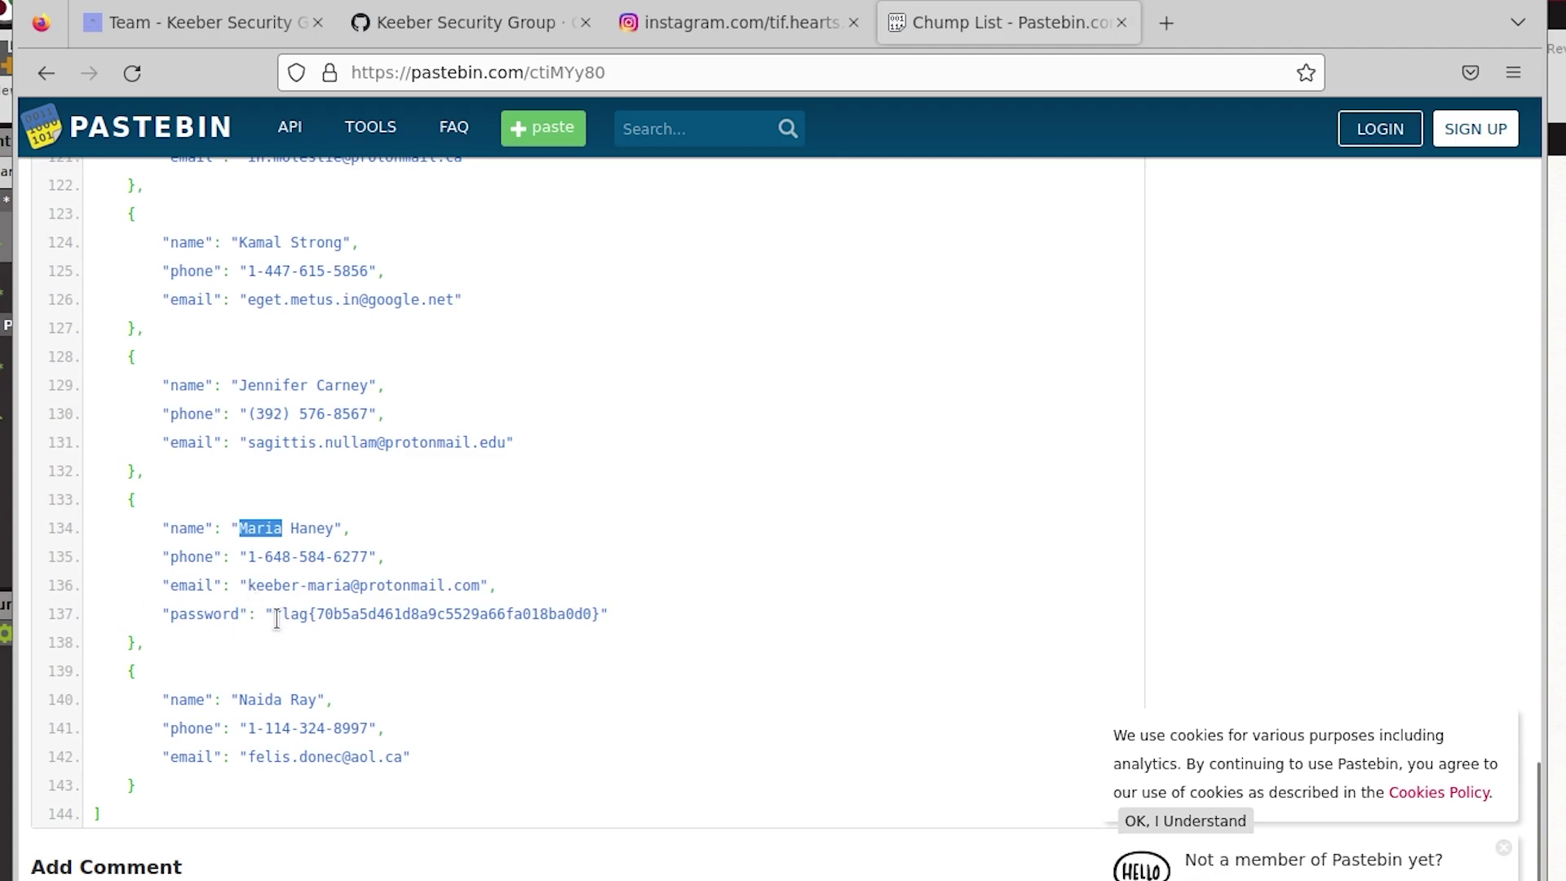
drag(275, 615, 602, 615)
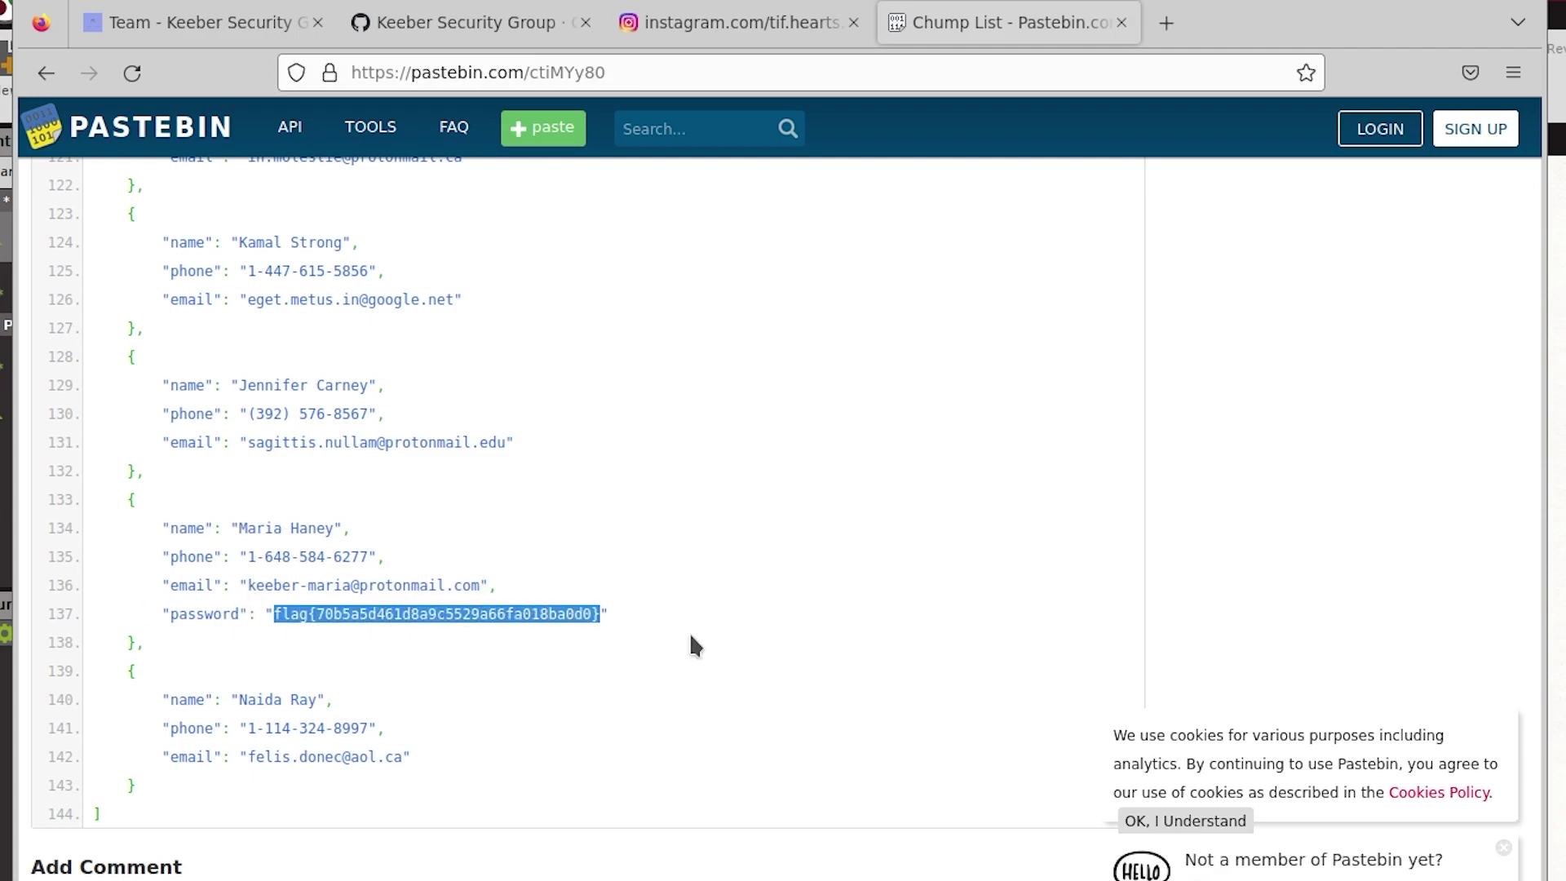